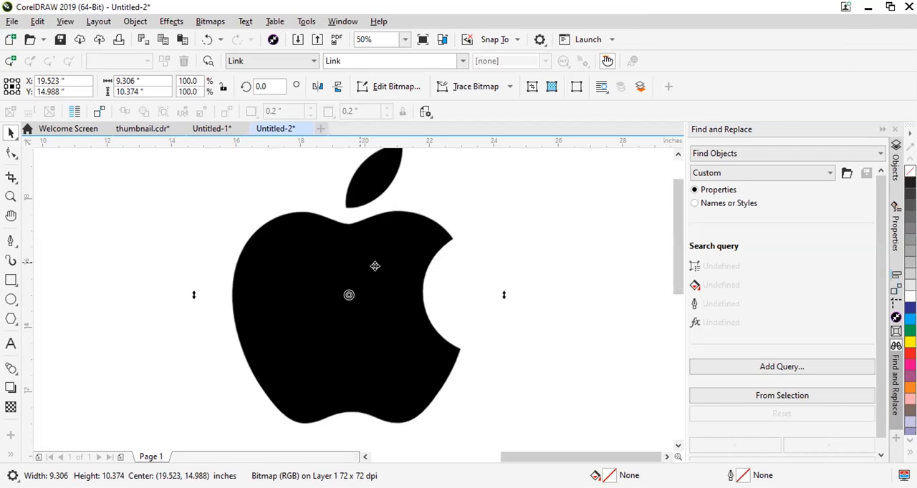
Move the apple logo bitmap to a centre of about X 23.6, Y 13.7 inches, away from the page.
{"action": "left_click_drag", "start_coordinate": [356, 258], "coordinate": [437, 265]}
{"action": "scroll", "coordinate": [438, 266], "scroll_direction": "down", "scroll_amount": 1}
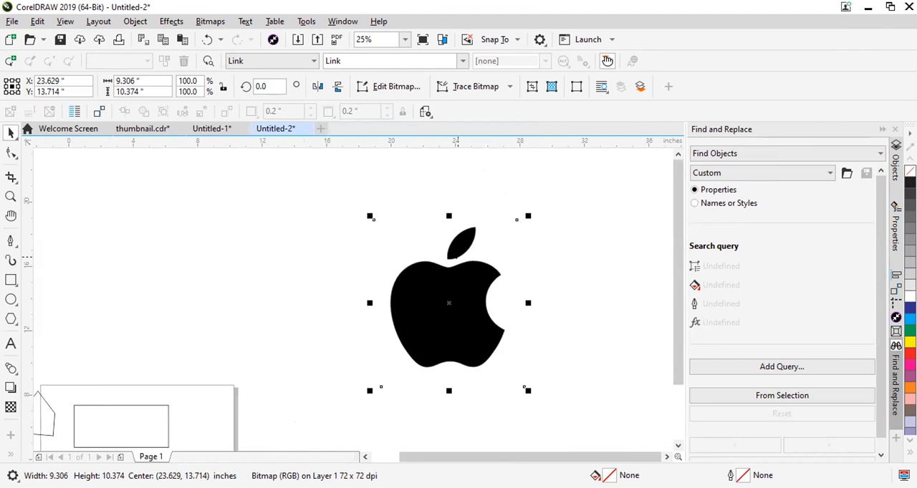
{"action": "left_click", "coordinate": [11, 152]}
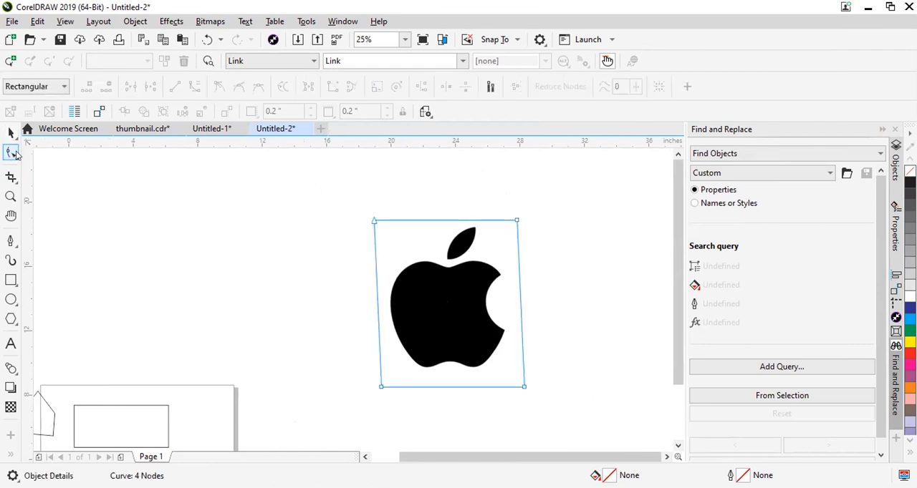
{"action": "left_click", "coordinate": [16, 156]}
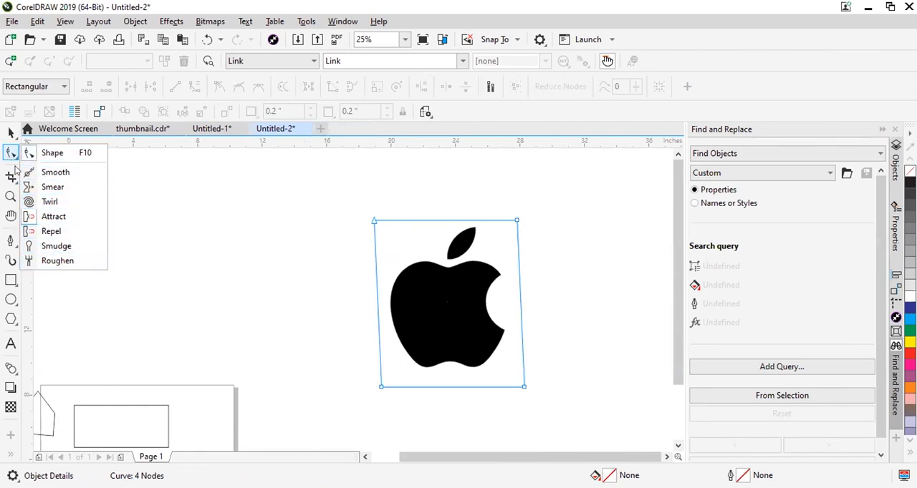
{"action": "left_click", "coordinate": [52, 187]}
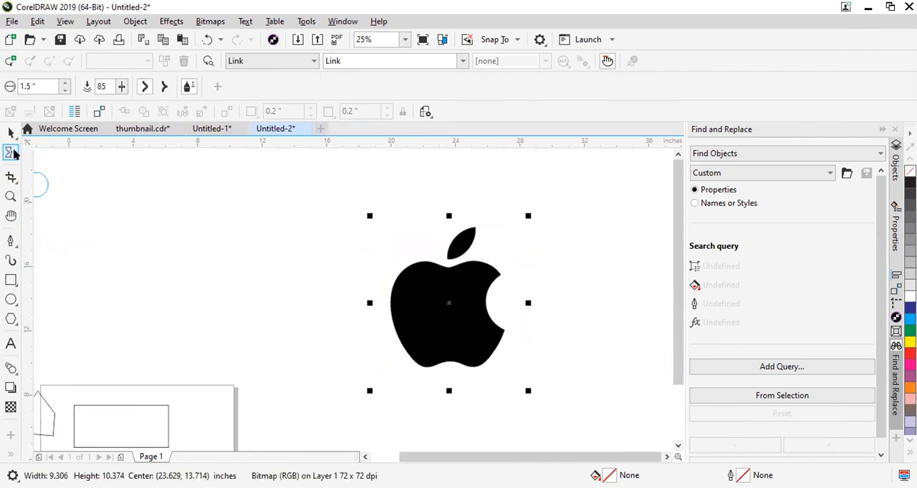
{"action": "left_click", "coordinate": [14, 154]}
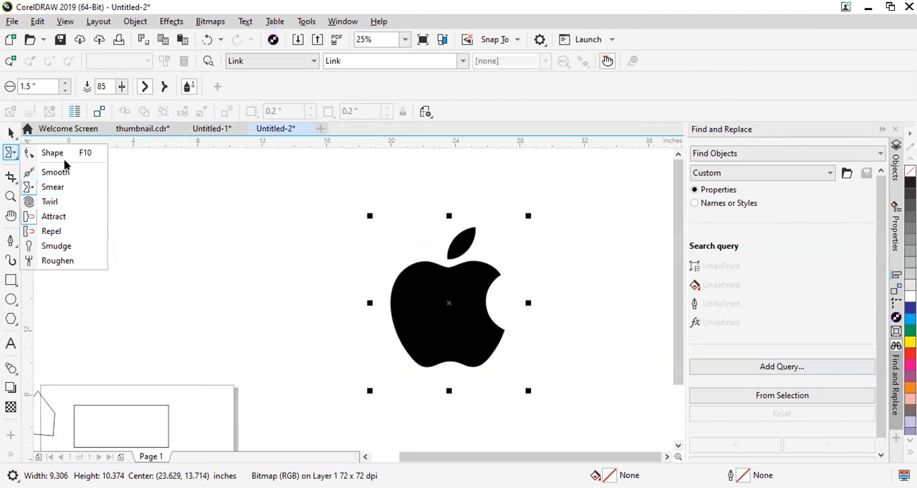
{"action": "left_click", "coordinate": [45, 175]}
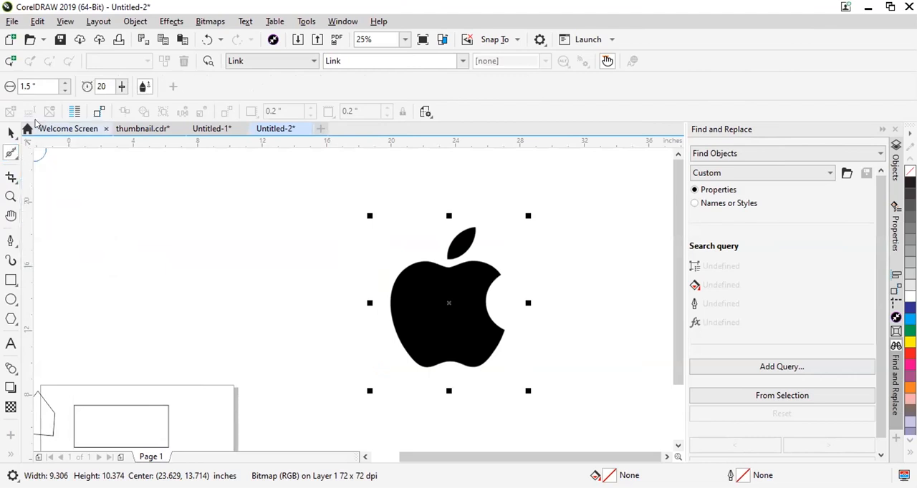
{"action": "left_click", "coordinate": [14, 157]}
{"action": "left_click", "coordinate": [28, 158]}
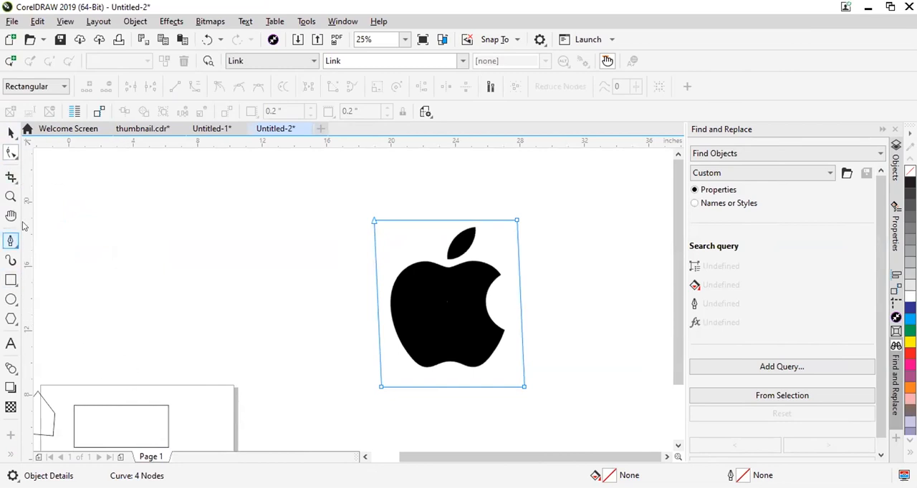
{"action": "left_click", "coordinate": [16, 244]}
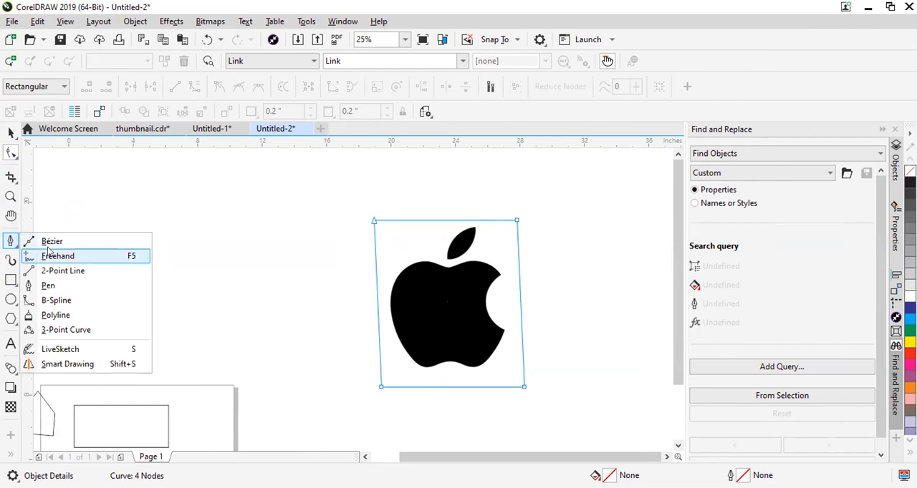
{"action": "left_click", "coordinate": [49, 242]}
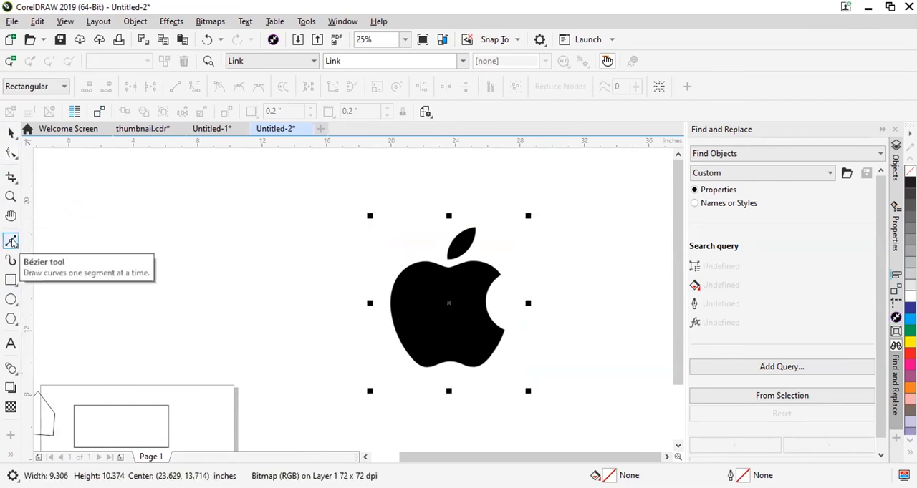
Draw a closed four-node shape about 9.9 by 5 inches above the page with the Pen tool.
{"action": "left_click", "coordinate": [14, 244]}
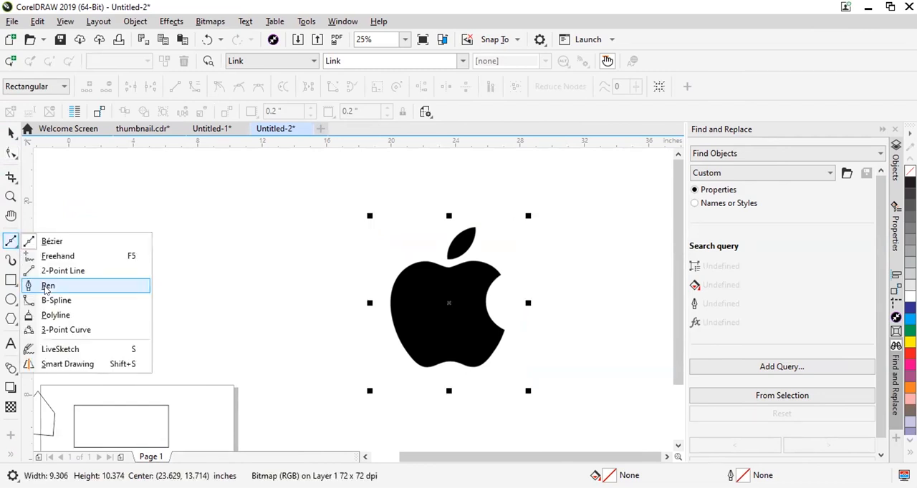
{"action": "left_click", "coordinate": [49, 286]}
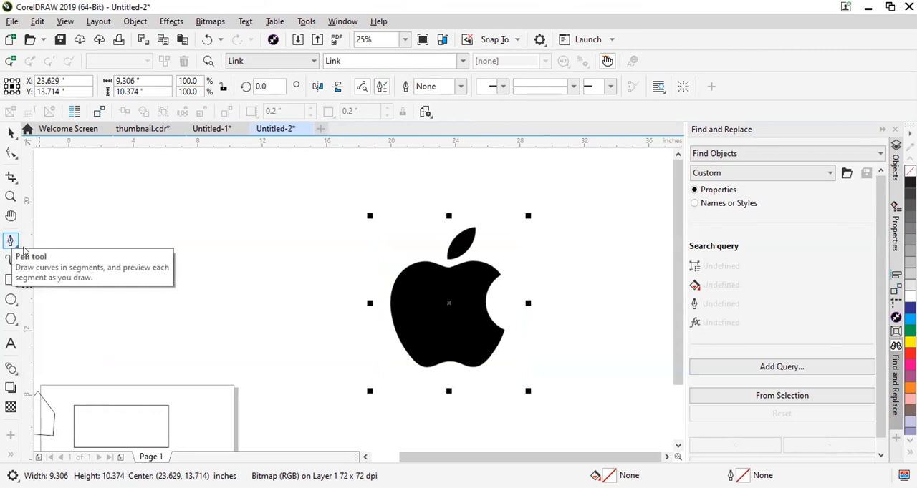
{"action": "left_click", "coordinate": [70, 199]}
{"action": "left_click", "coordinate": [222, 274]}
{"action": "left_click", "coordinate": [232, 191]}
{"action": "left_click", "coordinate": [73, 199]}
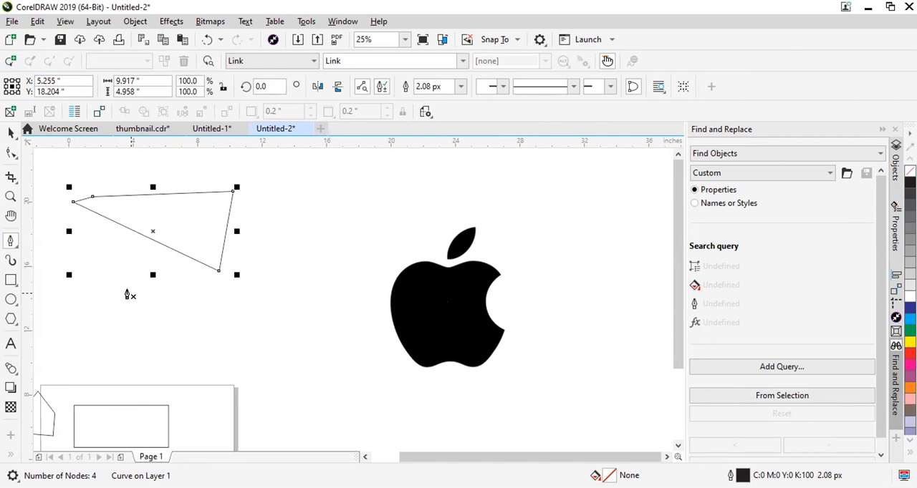
Draw a rectangle about 12.4 by 4.2 inches between the pen-drawn shape and the page.
{"action": "left_click", "coordinate": [11, 280]}
{"action": "left_click_drag", "start_coordinate": [93, 312], "coordinate": [293, 380]}
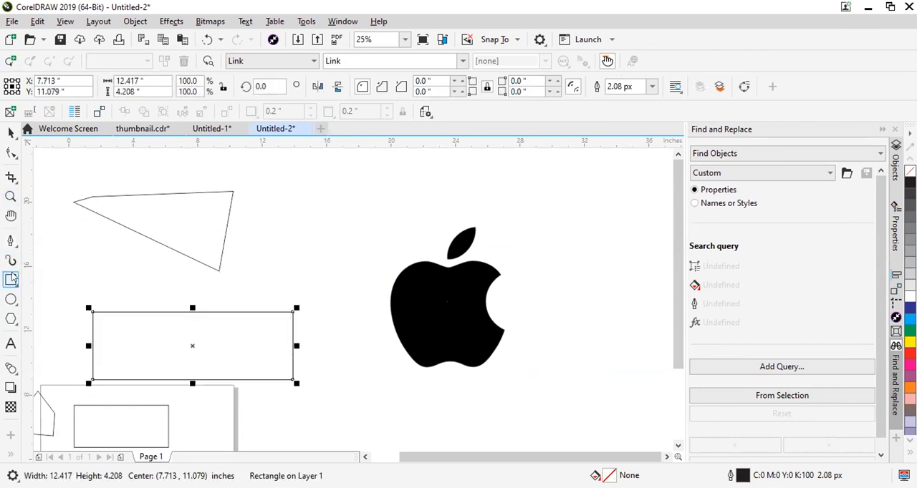
{"action": "left_click", "coordinate": [11, 300]}
{"action": "left_click_drag", "start_coordinate": [153, 337], "coordinate": [81, 284]}
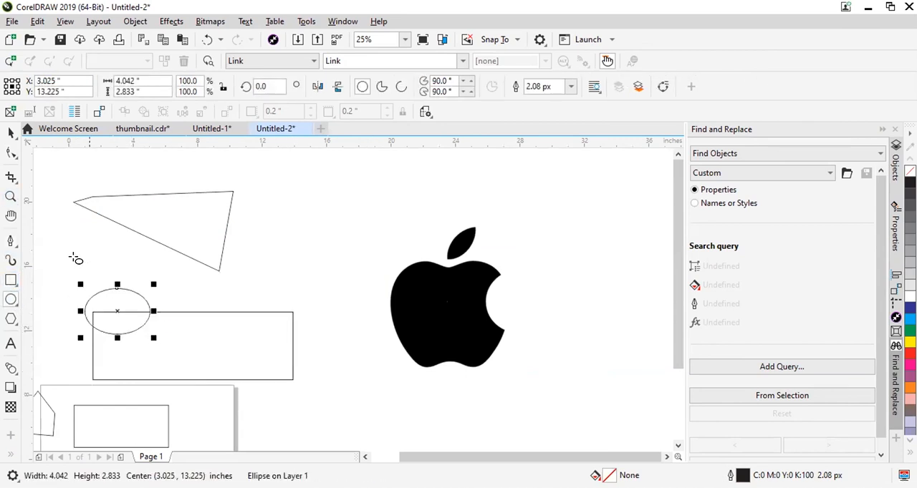
{"action": "left_click", "coordinate": [10, 321]}
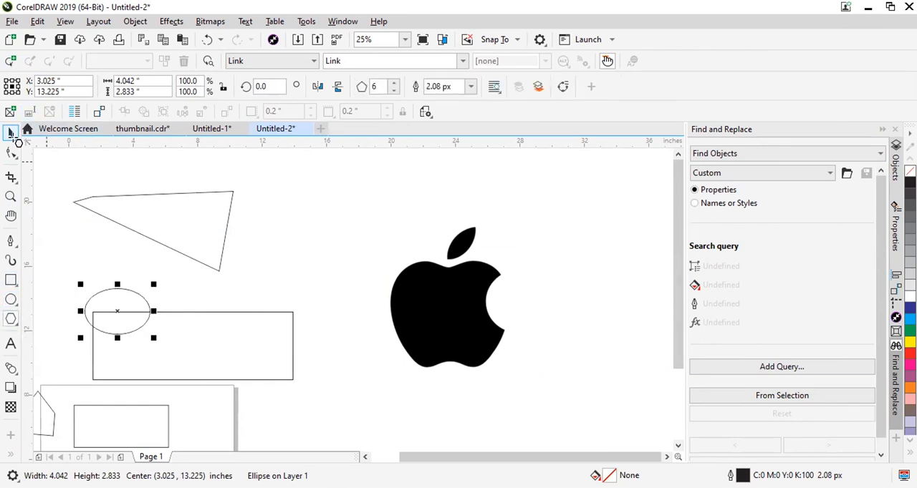
{"action": "key", "text": "Delete"}
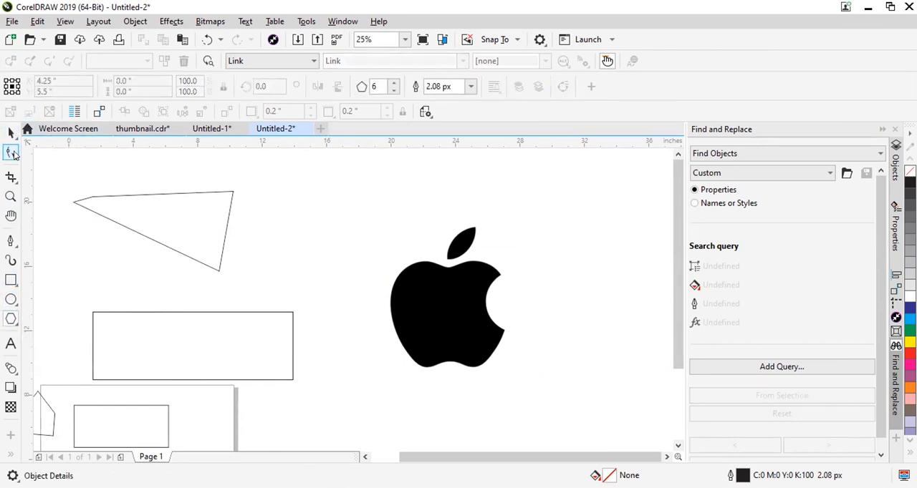
Convert the large rectangle below the pen-drawn shape to curves.
{"action": "left_click", "coordinate": [102, 321]}
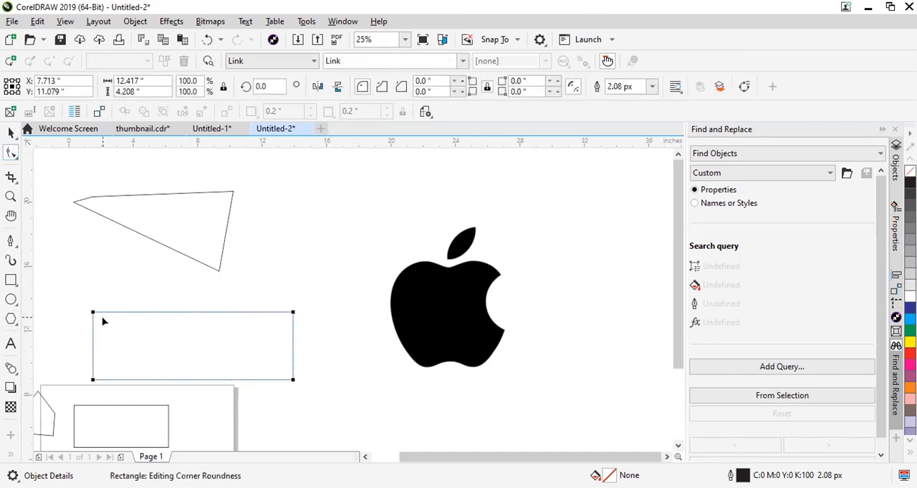
{"action": "key", "text": "ctrl+q"}
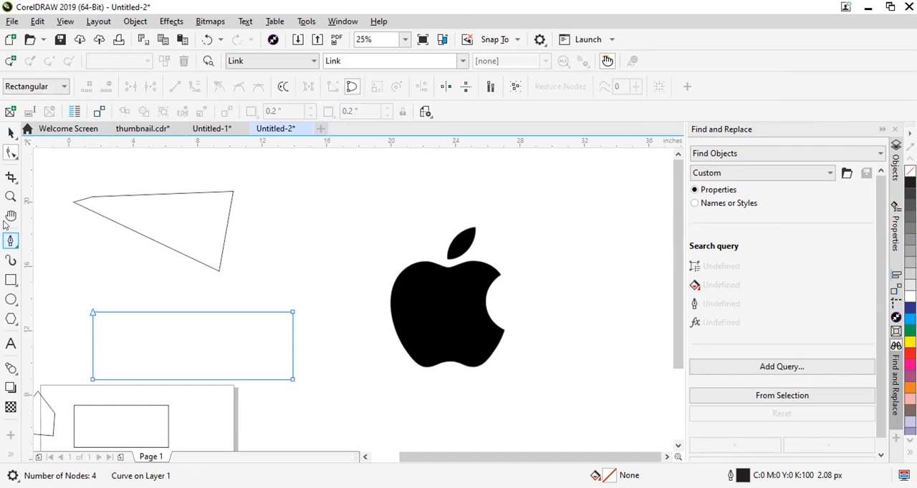
Add the artistic text "Ctrl +Q" beside the pen-drawn shape and enlarge it to about 88 pt.
{"action": "left_click", "coordinate": [11, 344]}
{"action": "left_click", "coordinate": [99, 266]}
{"action": "type", "text": "Ctrl +"}
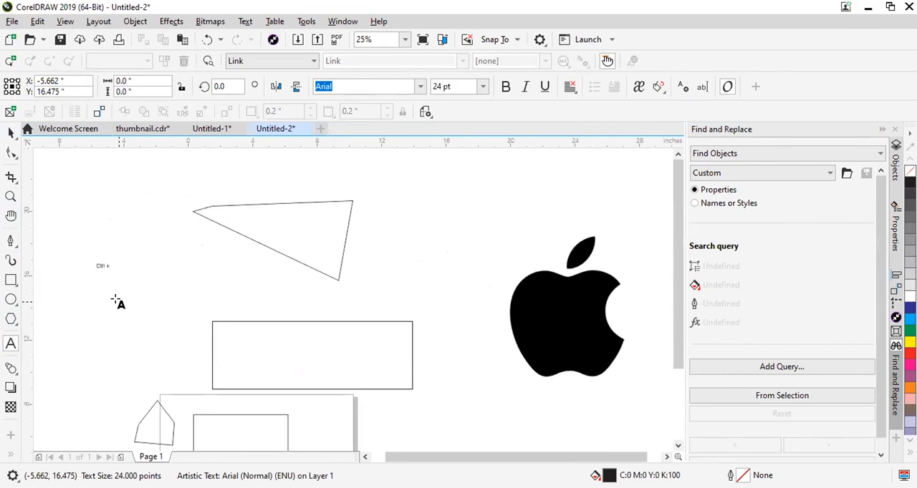
{"action": "left_click", "coordinate": [11, 132]}
{"action": "left_click_drag", "start_coordinate": [117, 272], "coordinate": [90, 253]}
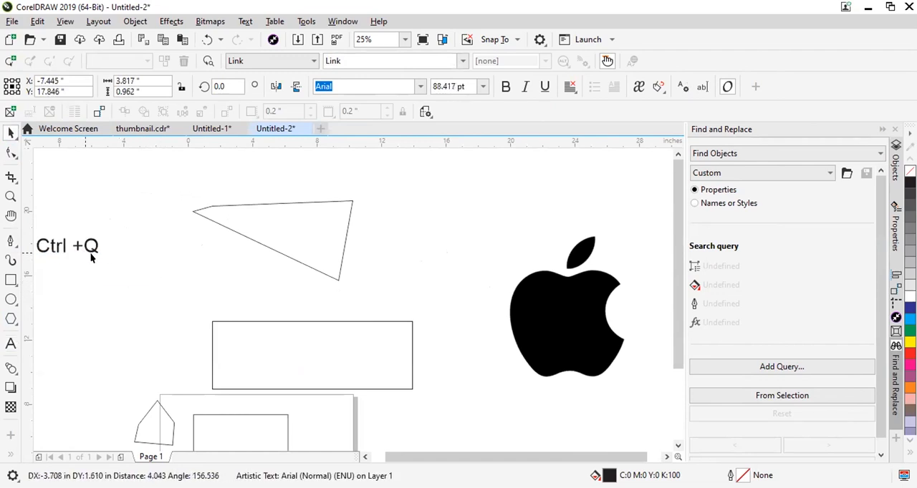
Add three nodes along the upper edge of the converted rectangle with the Shape tool, undoing the trial node move.
{"action": "left_click", "coordinate": [220, 321]}
{"action": "left_click", "coordinate": [275, 286]}
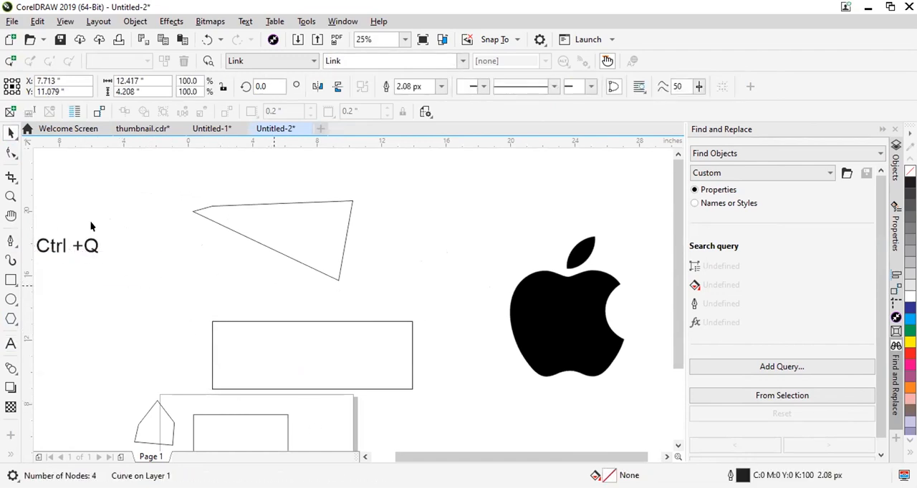
{"action": "left_click", "coordinate": [11, 153]}
{"action": "left_click", "coordinate": [214, 323]}
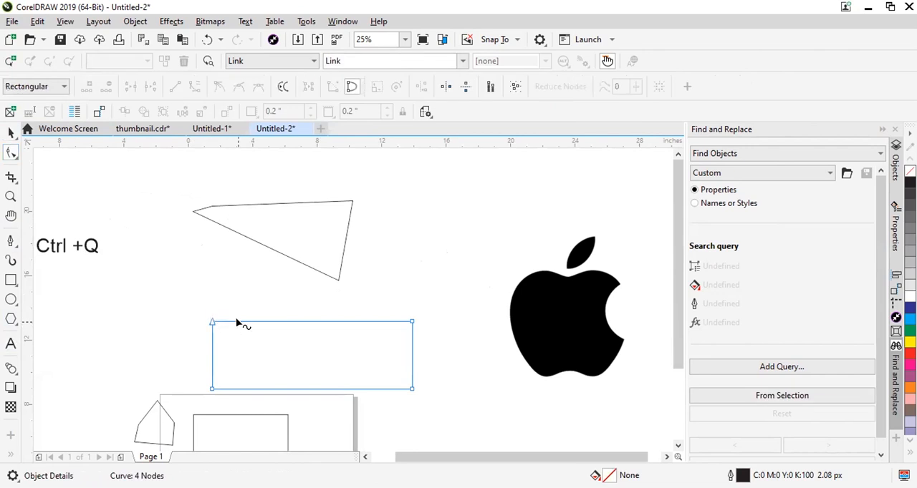
{"action": "double_click", "coordinate": [239, 321]}
{"action": "left_click_drag", "start_coordinate": [285, 321], "coordinate": [285, 322]}
{"action": "double_click", "coordinate": [285, 320]}
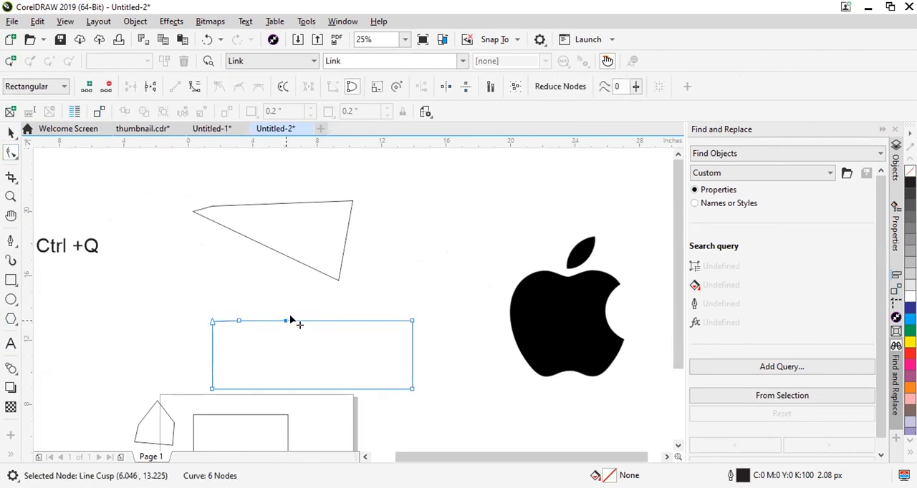
{"action": "double_click", "coordinate": [354, 321]}
{"action": "left_click_drag", "start_coordinate": [355, 321], "coordinate": [395, 265]}
{"action": "key", "text": "ctrl+z"}
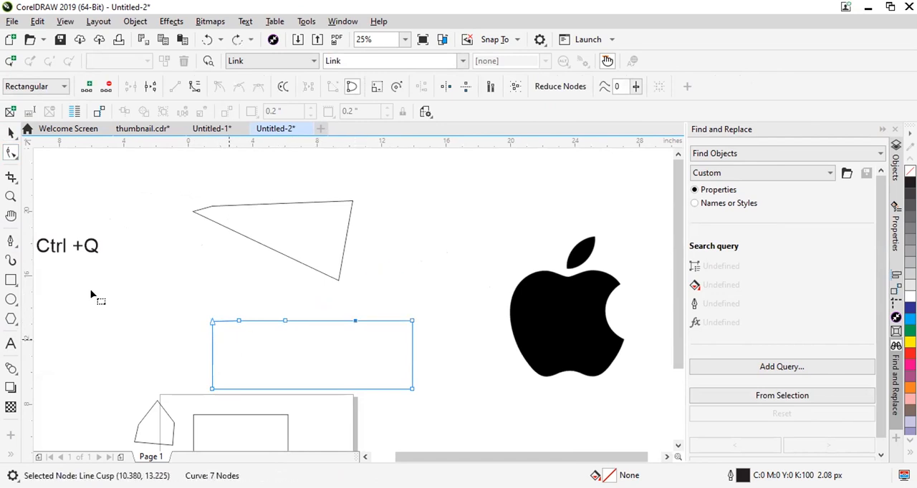
Draw a new rectangle about 6 by 3.4 inches beside the converted one and move it up just under the "Ctrl +Q" text.
{"action": "left_click", "coordinate": [10, 280]}
{"action": "left_click_drag", "start_coordinate": [84, 293], "coordinate": [181, 348]}
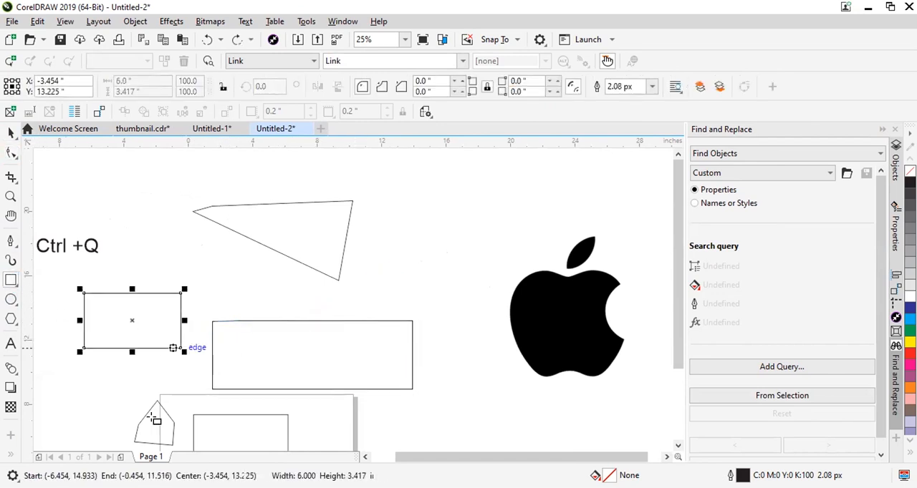
{"action": "left_click", "coordinate": [10, 133]}
{"action": "left_click", "coordinate": [38, 169]}
{"action": "left_click_drag", "start_coordinate": [85, 291], "coordinate": [87, 255]}
Round the new rectangle's corners to about 0.625 inch and move it down beside the converted rectangle.
{"action": "key", "text": "F10"}
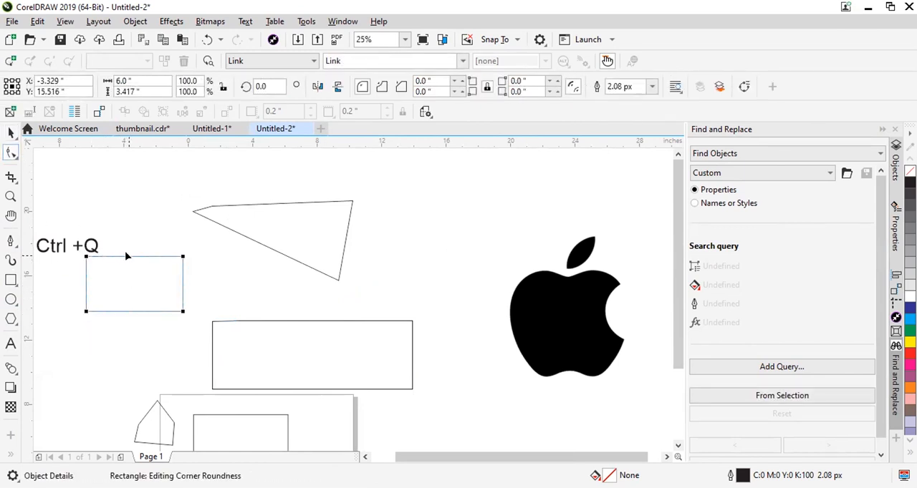
{"action": "left_click_drag", "start_coordinate": [182, 258], "coordinate": [170, 243]}
{"action": "left_click", "coordinate": [11, 133]}
{"action": "left_click_drag", "start_coordinate": [141, 313], "coordinate": [162, 364]}
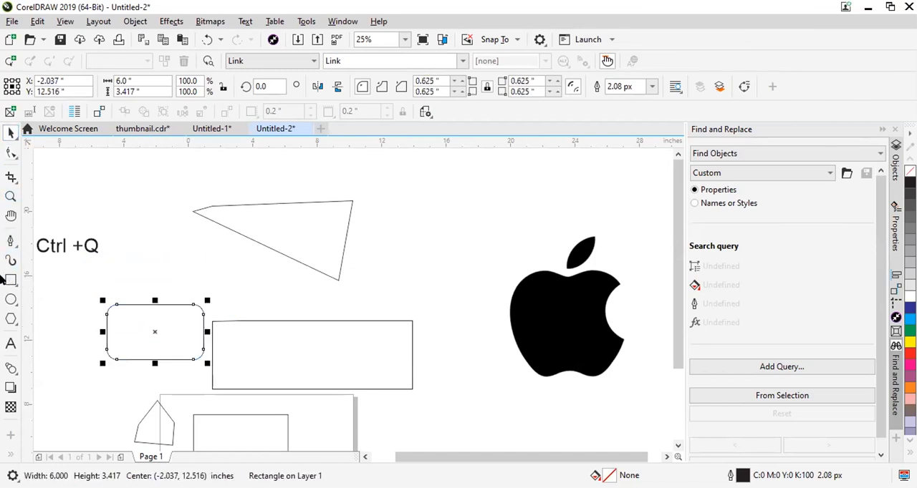
Add the artistic text "Curve", enlarge it and place it directly above the "Ctrl +Q" text.
{"action": "left_click", "coordinate": [11, 344]}
{"action": "left_click", "coordinate": [41, 270]}
{"action": "type", "text": "Curve"}
{"action": "left_click", "coordinate": [12, 129]}
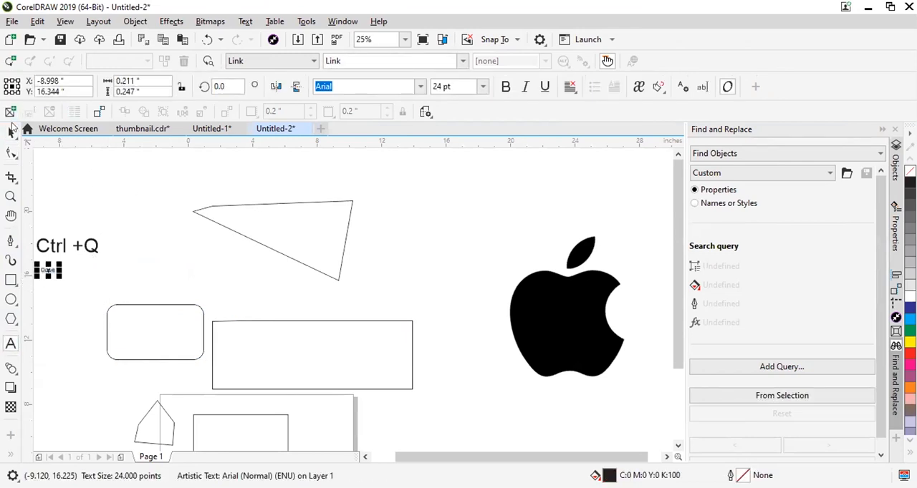
{"action": "left_click_drag", "start_coordinate": [61, 277], "coordinate": [60, 229]}
{"action": "left_click", "coordinate": [135, 237]}
{"action": "scroll", "coordinate": [135, 237], "scroll_direction": "down", "scroll_amount": 1}
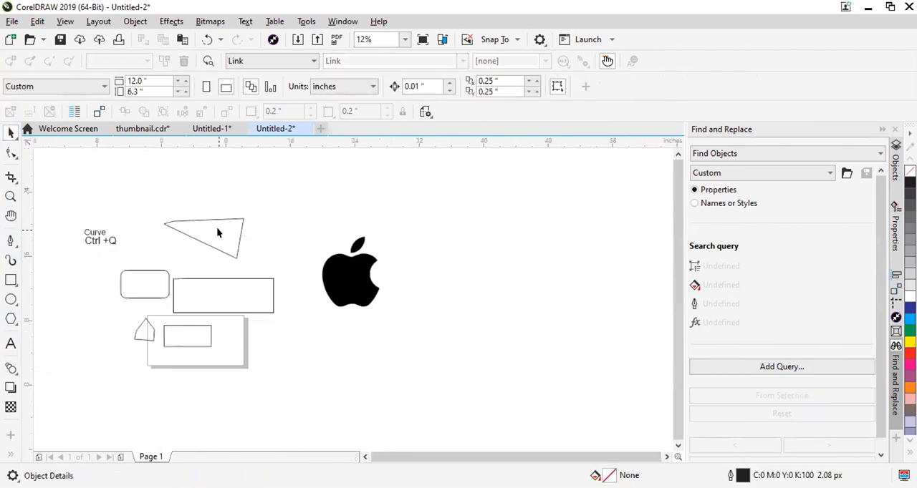
Move the apple logo bitmap farther from the practice shapes, to about X 31.8, Y 15.7 inches.
{"action": "left_click", "coordinate": [219, 233]}
{"action": "left_click_drag", "start_coordinate": [360, 287], "coordinate": [436, 257]}
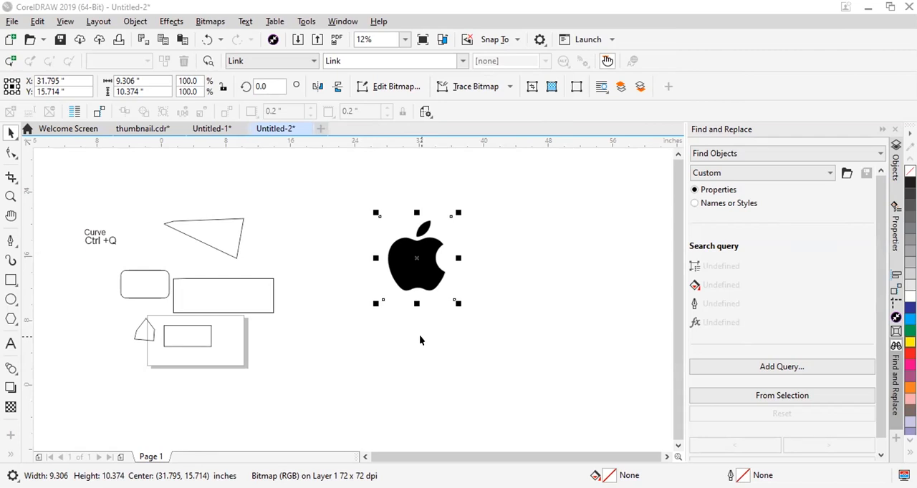
{"action": "left_click", "coordinate": [395, 252]}
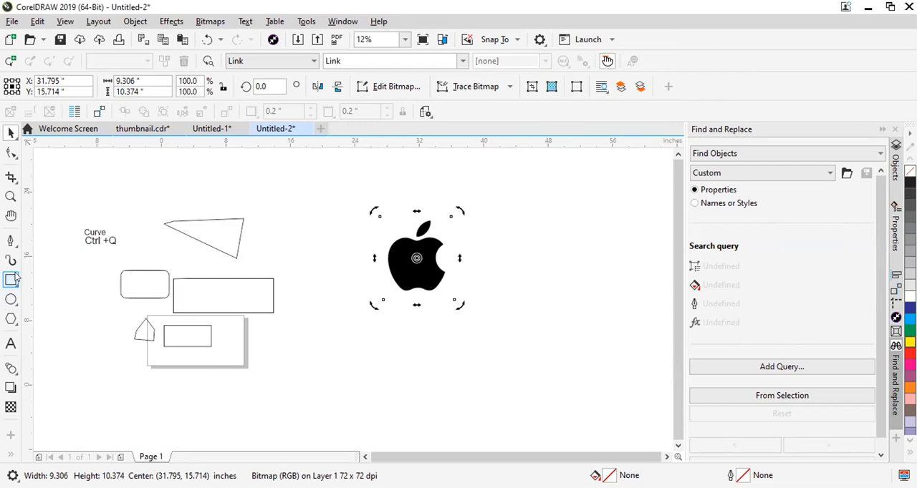
Draw a rectangle about 12.4 by 4.7 inches across the apple logo and compare its Shape tool nodes with the pen-drawn curve's.
{"action": "left_click", "coordinate": [11, 279]}
{"action": "left_click_drag", "start_coordinate": [351, 243], "coordinate": [457, 287]}
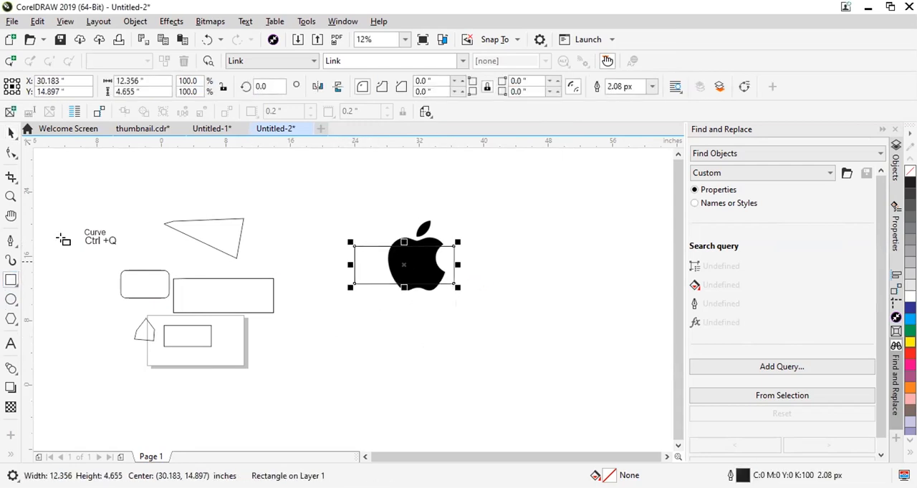
{"action": "left_click", "coordinate": [11, 152]}
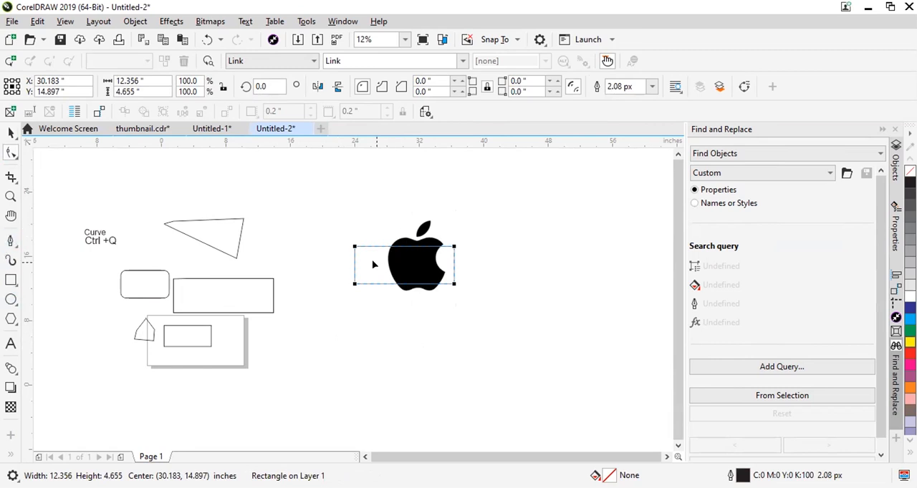
{"action": "left_click", "coordinate": [208, 243]}
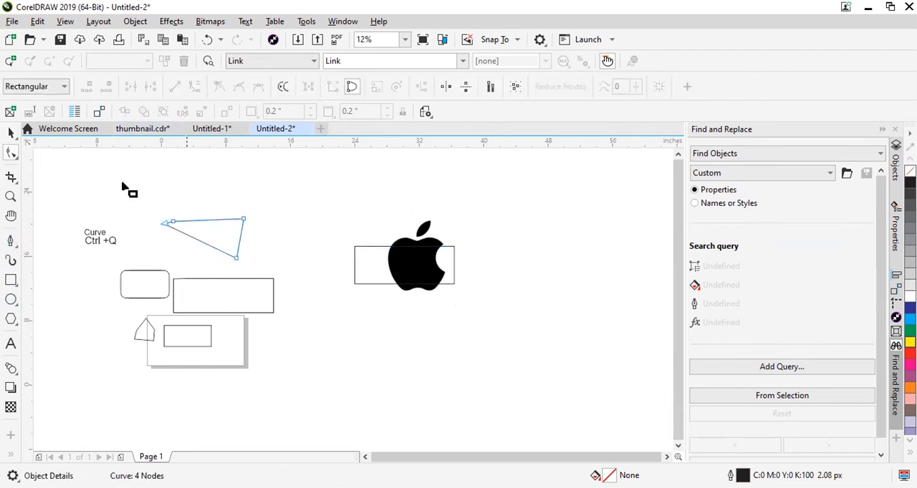
Shrink the practice shapes around the page and gather four of them beside it within about 1.4 by 1.7 inches.
{"action": "left_click", "coordinate": [10, 133]}
{"action": "left_click_drag", "start_coordinate": [146, 201], "coordinate": [315, 395]}
{"action": "left_click_drag", "start_coordinate": [276, 214], "coordinate": [248, 306]}
{"action": "left_click_drag", "start_coordinate": [92, 380], "coordinate": [137, 324]}
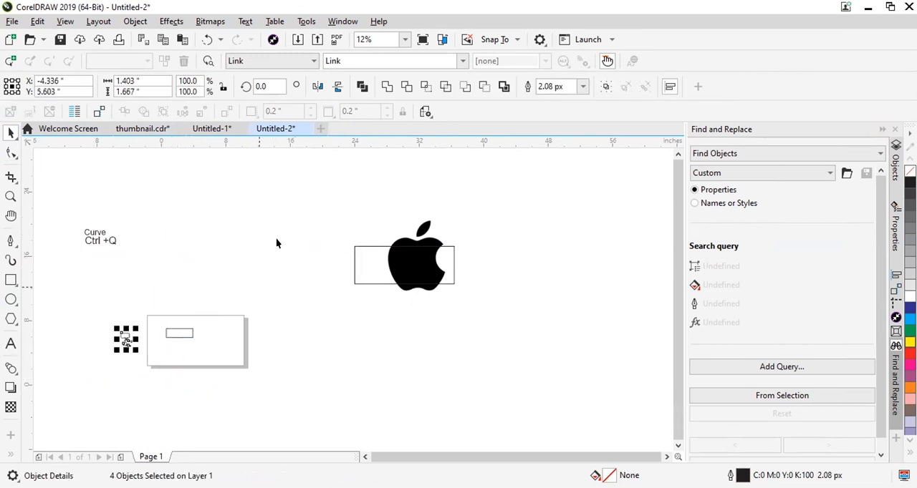
Move the apple logo bitmap down toward the page and delete the practice rectangle that was drawn across it.
{"action": "left_click", "coordinate": [552, 258]}
{"action": "scroll", "coordinate": [436, 286], "scroll_direction": "up", "scroll_amount": 2}
{"action": "left_click_drag", "start_coordinate": [415, 224], "coordinate": [361, 330]}
{"action": "left_click", "coordinate": [452, 244]}
{"action": "left_click_drag", "start_coordinate": [462, 237], "coordinate": [547, 265]}
{"action": "key", "text": "Delete"}
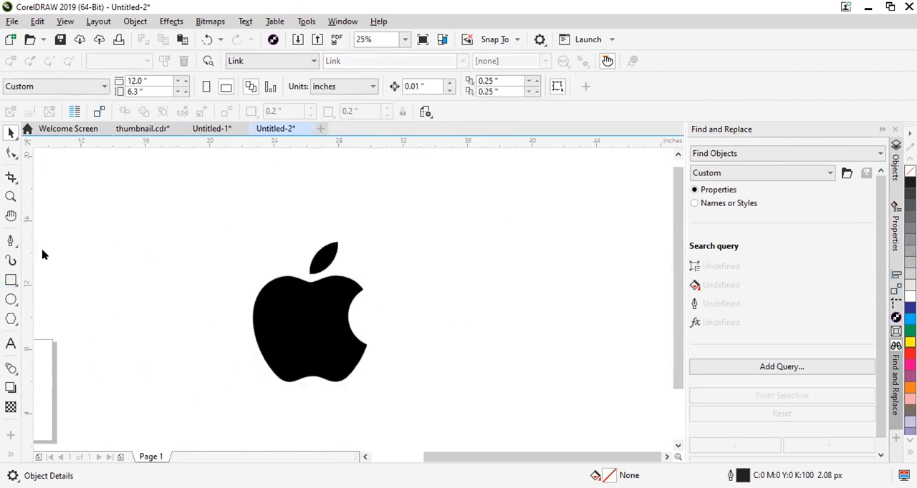
Draw a rectangle about 7.3 by 2.9 inches across the middle of the apple's body.
{"action": "key", "text": "F6"}
{"action": "left_click_drag", "start_coordinate": [254, 301], "coordinate": [371, 348]}
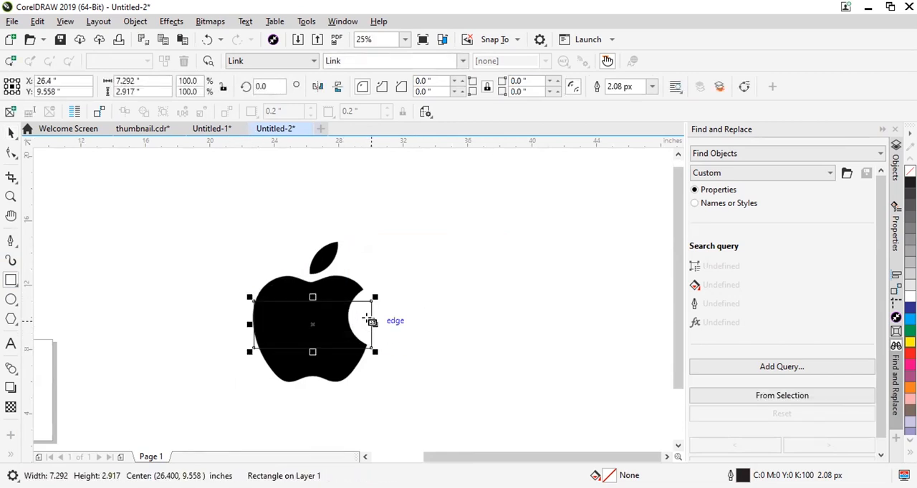
{"action": "scroll", "coordinate": [371, 349], "scroll_direction": "up", "scroll_amount": 1}
{"action": "left_click", "coordinate": [10, 133]}
{"action": "left_click_drag", "start_coordinate": [233, 282], "coordinate": [485, 278]}
{"action": "key", "text": "ctrl+z"}
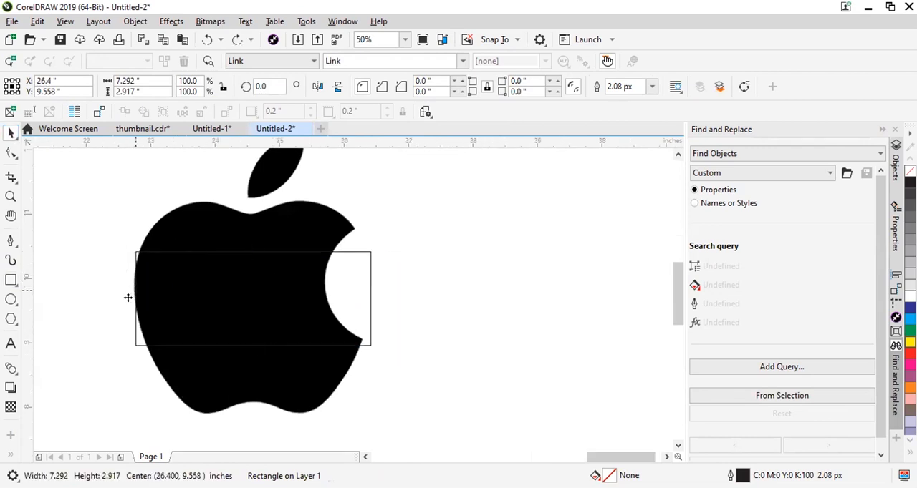
Stretch the rectangle's sides to the apple's left edge and the bite's lower tip, about 7.08 inches wide.
{"action": "scroll", "coordinate": [127, 299], "scroll_direction": "up", "scroll_amount": 2}
{"action": "left_click_drag", "start_coordinate": [127, 288], "coordinate": [123, 228]}
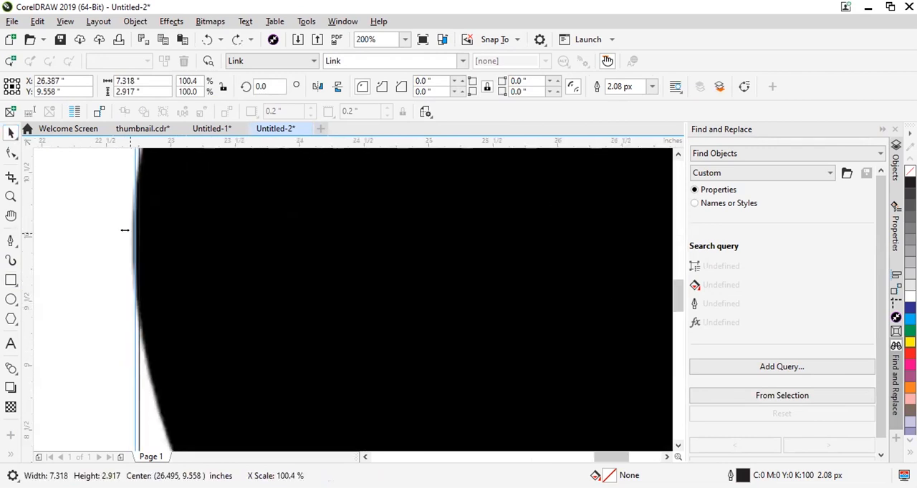
{"action": "scroll", "coordinate": [123, 228], "scroll_direction": "down", "scroll_amount": 2}
{"action": "scroll", "coordinate": [255, 282], "scroll_direction": "up", "scroll_amount": 1}
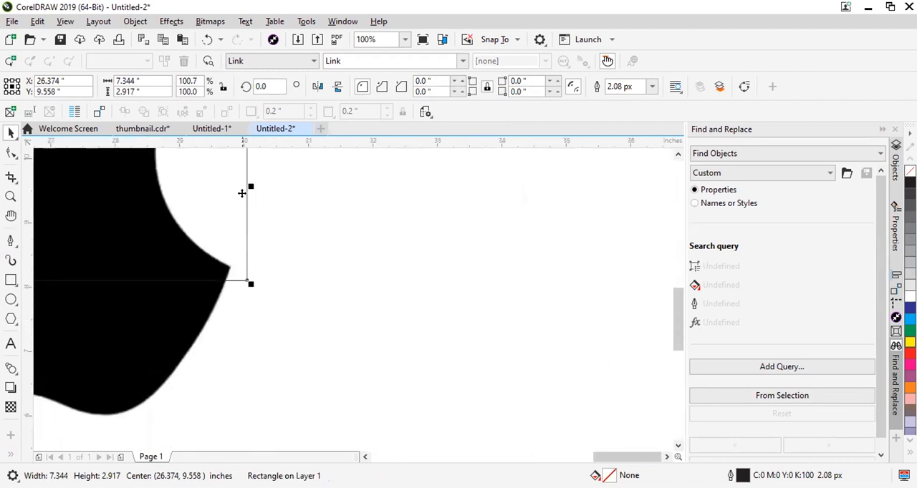
{"action": "left_click_drag", "start_coordinate": [248, 187], "coordinate": [230, 188]}
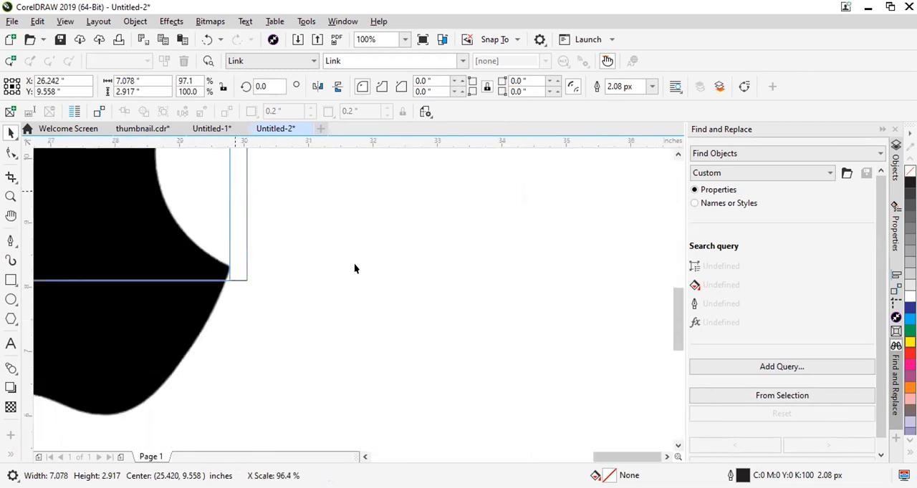
Convert the rectangle to curves and add a node on its left side at about (22.70, 9.77) inches.
{"action": "scroll", "coordinate": [354, 263], "scroll_direction": "down", "scroll_amount": 2}
{"action": "key", "text": "ctrl+q"}
{"action": "left_click", "coordinate": [11, 151]}
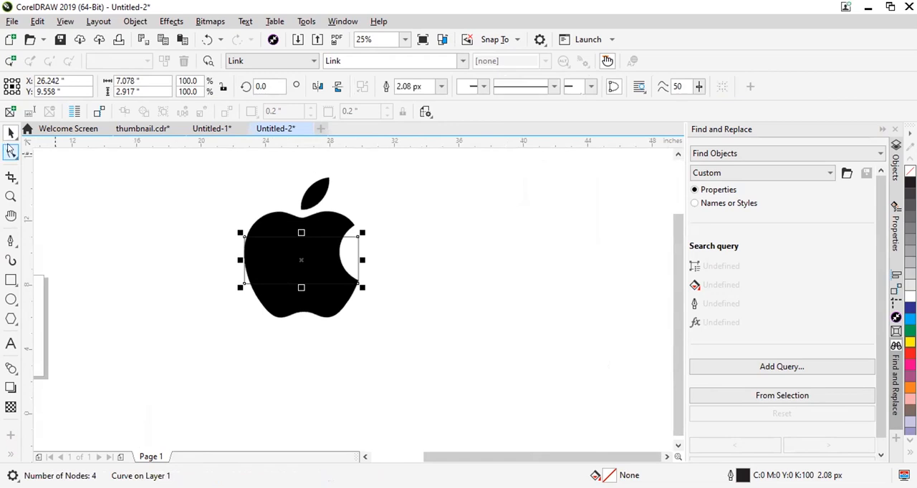
{"action": "scroll", "coordinate": [229, 202], "scroll_direction": "up", "scroll_amount": 1}
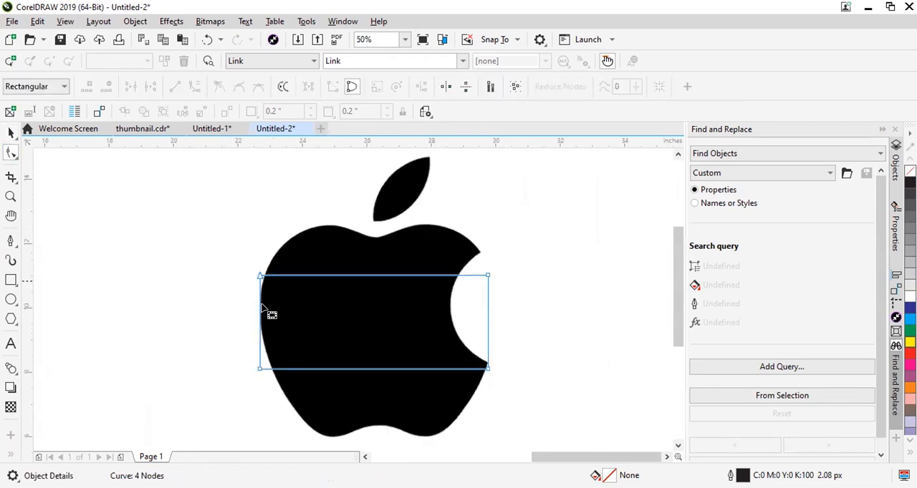
{"action": "scroll", "coordinate": [265, 331], "scroll_direction": "up", "scroll_amount": 1}
{"action": "double_click", "coordinate": [255, 308]}
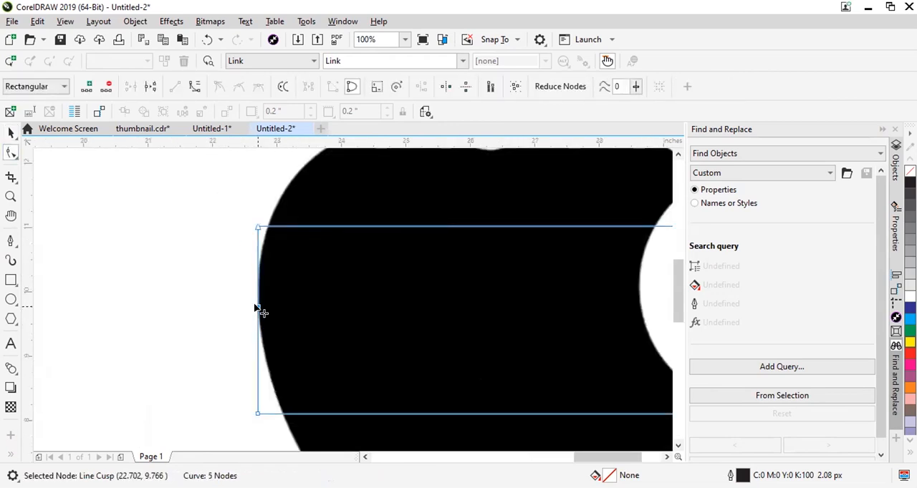
Move the curve's two top corner nodes onto the apple's upper-left outline and the bite's upper tip at about (29.51, 11.77).
{"action": "scroll", "coordinate": [263, 250], "scroll_direction": "down", "scroll_amount": 1}
{"action": "left_click_drag", "start_coordinate": [260, 256], "coordinate": [306, 211]}
{"action": "left_click_drag", "start_coordinate": [486, 255], "coordinate": [477, 230]}
{"action": "scroll", "coordinate": [429, 365], "scroll_direction": "down", "scroll_amount": 1}
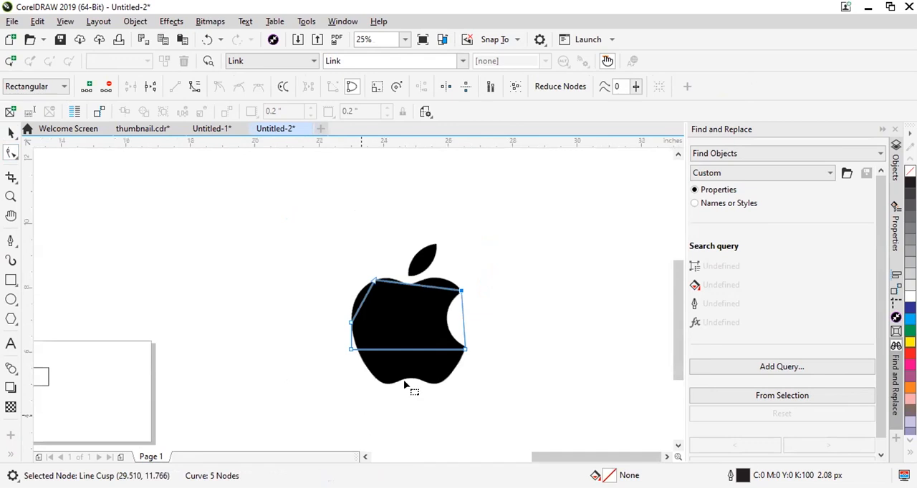
Lower the curve's bottom edge to the notch in the apple's base.
{"action": "scroll", "coordinate": [466, 236], "scroll_direction": "up", "scroll_amount": 3}
{"action": "scroll", "coordinate": [429, 266], "scroll_direction": "down", "scroll_amount": 1}
{"action": "left_click_drag", "start_coordinate": [458, 170], "coordinate": [456, 277]}
{"action": "scroll", "coordinate": [456, 276], "scroll_direction": "down", "scroll_amount": 2}
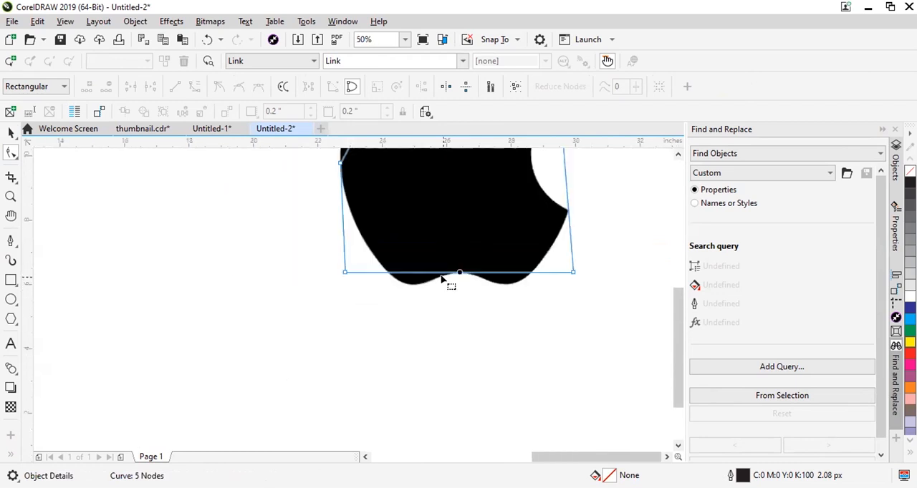
{"action": "scroll", "coordinate": [477, 262], "scroll_direction": "up", "scroll_amount": 2}
{"action": "scroll", "coordinate": [516, 276], "scroll_direction": "down", "scroll_amount": 1}
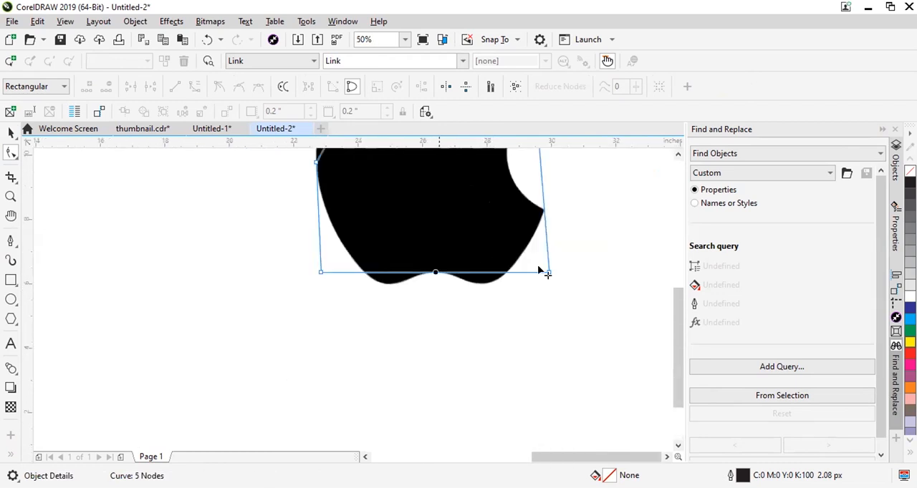
{"action": "scroll", "coordinate": [544, 274], "scroll_direction": "up", "scroll_amount": 1}
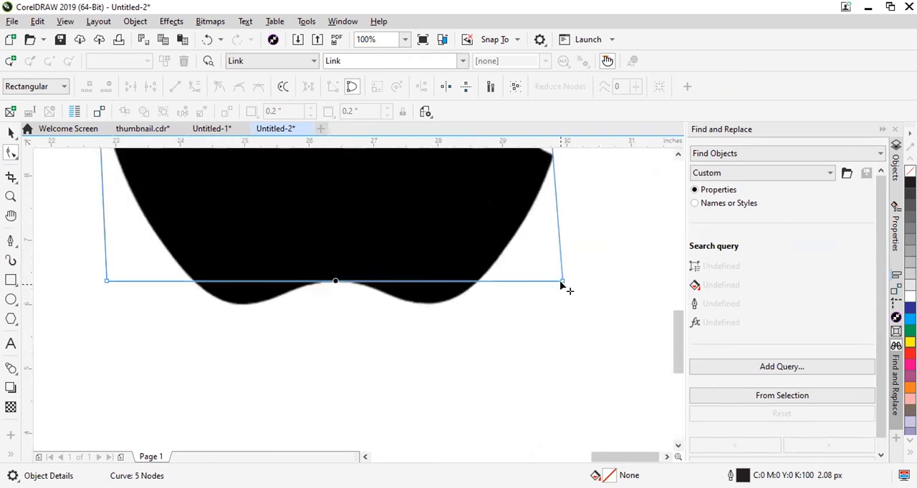
Move the two bottom corner nodes onto the apple's lower lobes and add a node at the notch between them.
{"action": "left_click_drag", "start_coordinate": [561, 283], "coordinate": [434, 304]}
{"action": "double_click", "coordinate": [276, 294]}
{"action": "left_click_drag", "start_coordinate": [277, 294], "coordinate": [338, 282]}
{"action": "left_click_drag", "start_coordinate": [104, 285], "coordinate": [235, 308]}
{"action": "scroll", "coordinate": [299, 322], "scroll_direction": "down", "scroll_amount": 3}
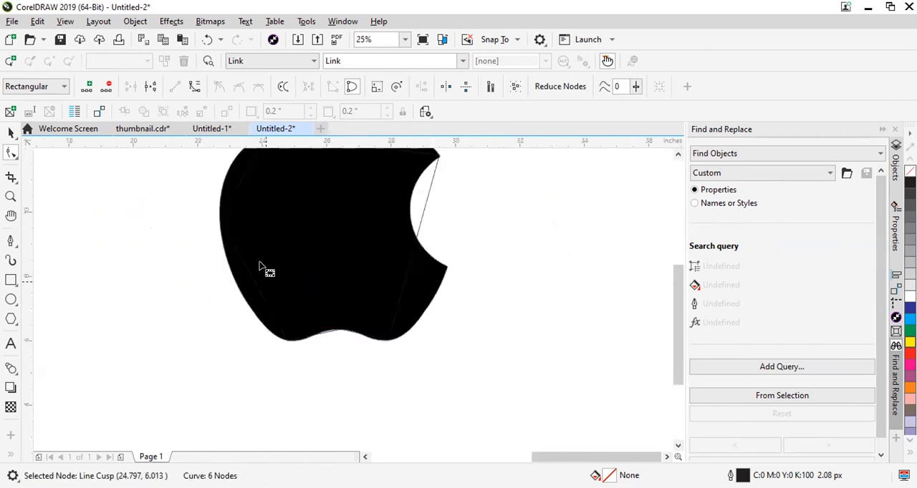
Add a node on the curve's right side and move it to the bite's lower tip, at about (29.76, 8.30).
{"action": "scroll", "coordinate": [327, 238], "scroll_direction": "up", "scroll_amount": 1}
{"action": "left_click", "coordinate": [307, 235]}
{"action": "double_click", "coordinate": [308, 239]}
{"action": "left_click_drag", "start_coordinate": [311, 239], "coordinate": [356, 251]}
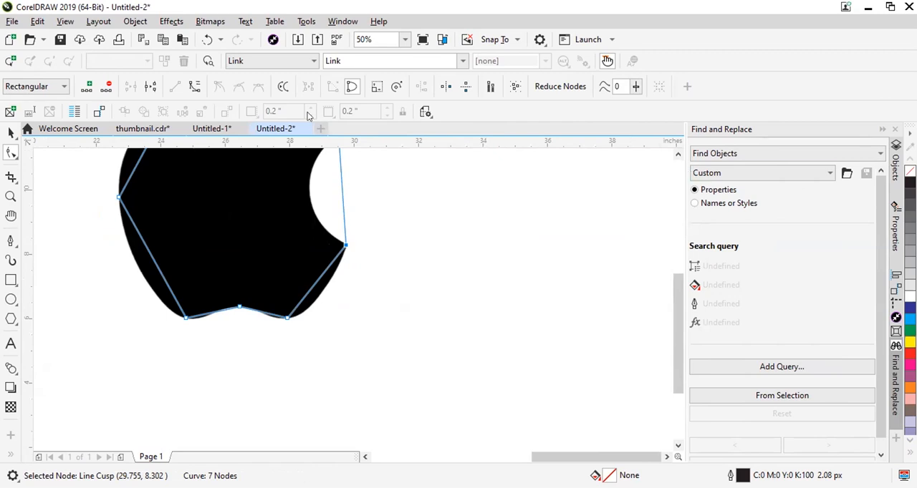
Add a node on the curve's top edge and place it in the dip below the leaf, at about (26.29, 12.21).
{"action": "scroll", "coordinate": [348, 250], "scroll_direction": "down", "scroll_amount": 1}
{"action": "scroll", "coordinate": [313, 248], "scroll_direction": "up", "scroll_amount": 3}
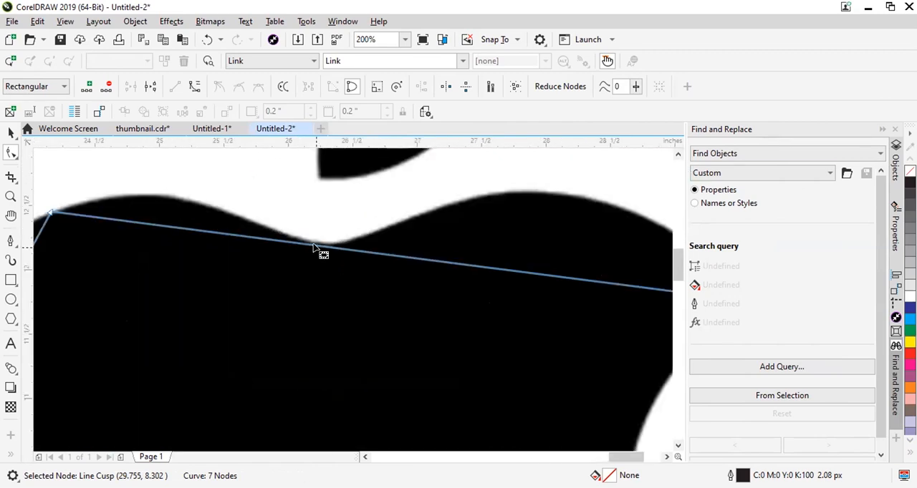
{"action": "left_click", "coordinate": [313, 248]}
{"action": "double_click", "coordinate": [320, 247]}
{"action": "left_click_drag", "start_coordinate": [319, 247], "coordinate": [327, 243]}
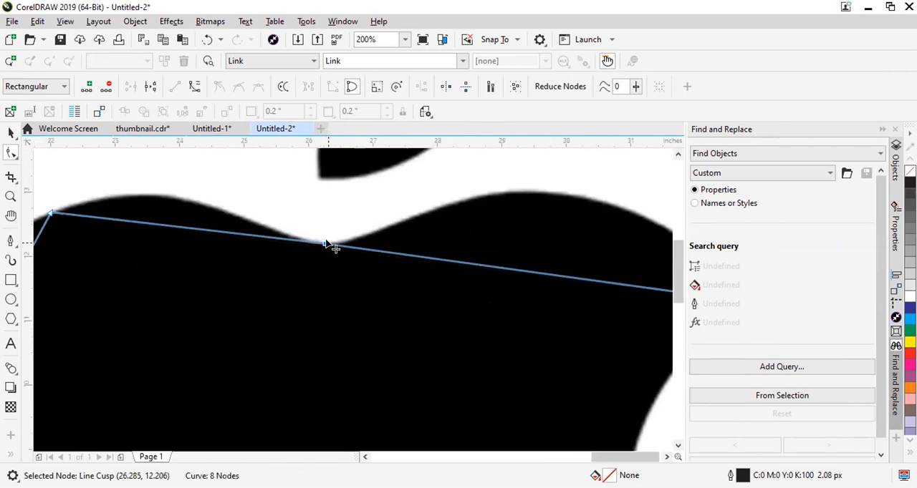
{"action": "scroll", "coordinate": [327, 246], "scroll_direction": "down", "scroll_amount": 3}
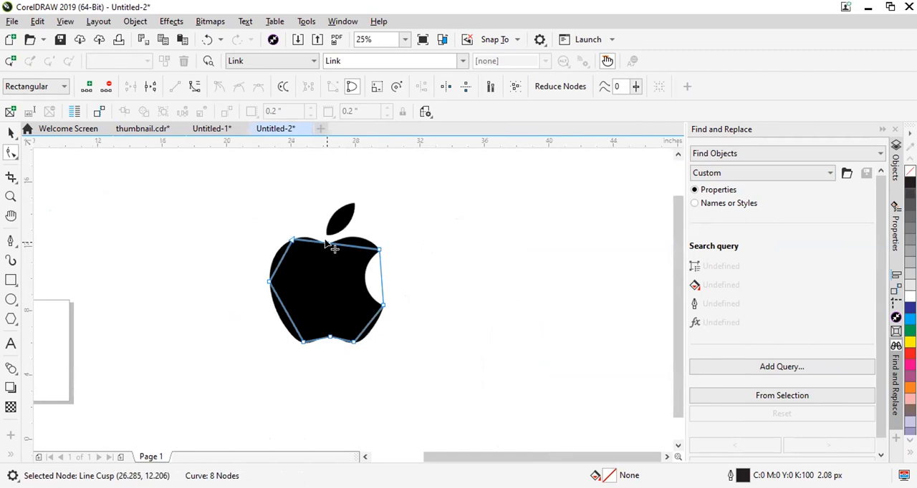
{"action": "scroll", "coordinate": [345, 236], "scroll_direction": "up", "scroll_amount": 2}
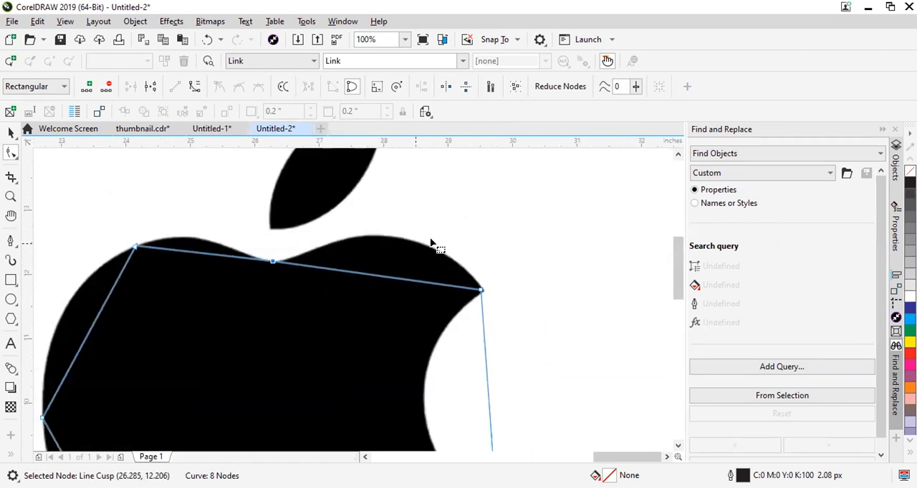
{"action": "scroll", "coordinate": [430, 243], "scroll_direction": "down", "scroll_amount": 2}
{"action": "scroll", "coordinate": [436, 219], "scroll_direction": "up", "scroll_amount": 1}
{"action": "scroll", "coordinate": [434, 201], "scroll_direction": "up", "scroll_amount": 1}
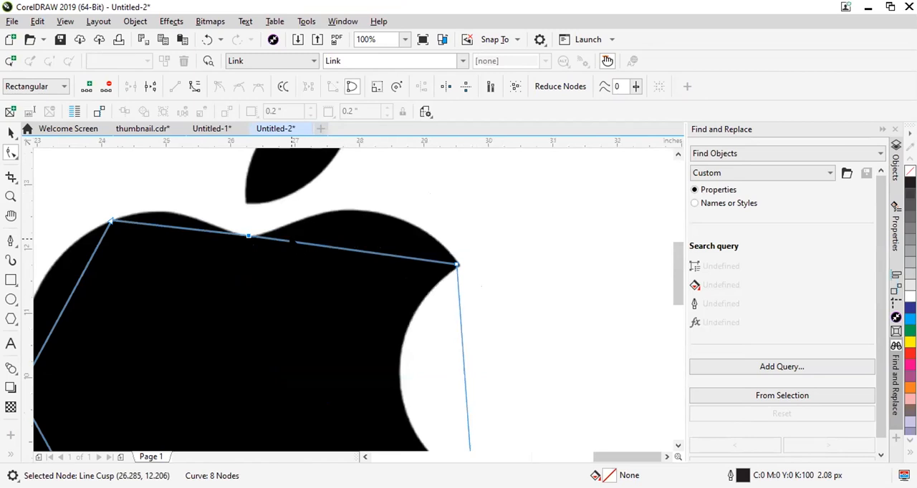
{"action": "scroll", "coordinate": [290, 241], "scroll_direction": "up", "scroll_amount": 1}
{"action": "scroll", "coordinate": [207, 236], "scroll_direction": "down", "scroll_amount": 1}
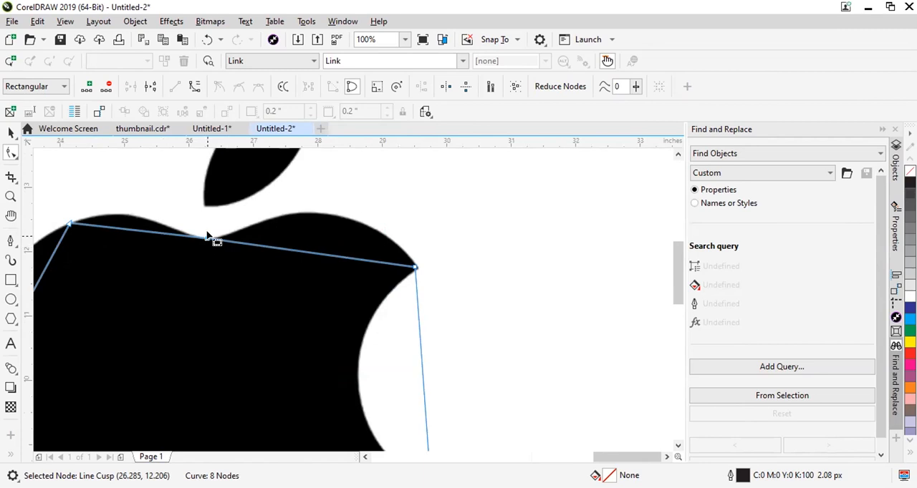
{"action": "scroll", "coordinate": [465, 183], "scroll_direction": "down", "scroll_amount": 1}
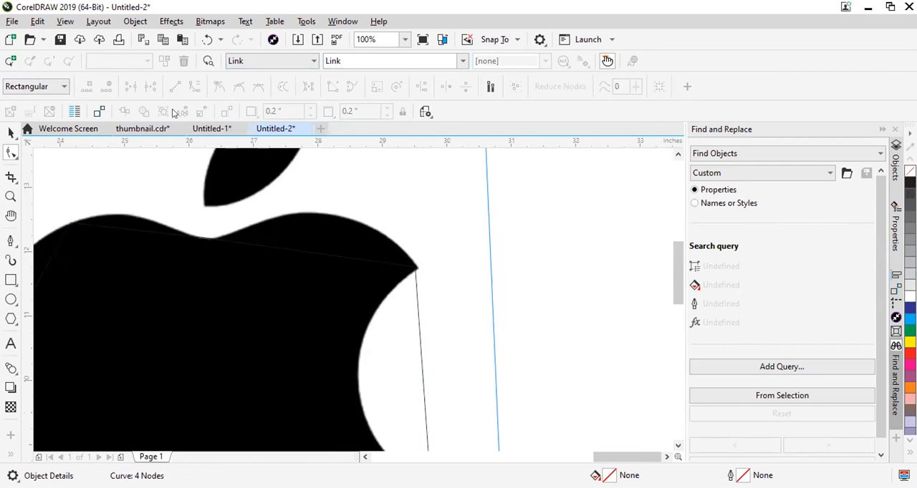
Select the node in the top dip and convert the line segment between it and the upper-left node to a curve.
{"action": "left_click", "coordinate": [224, 242]}
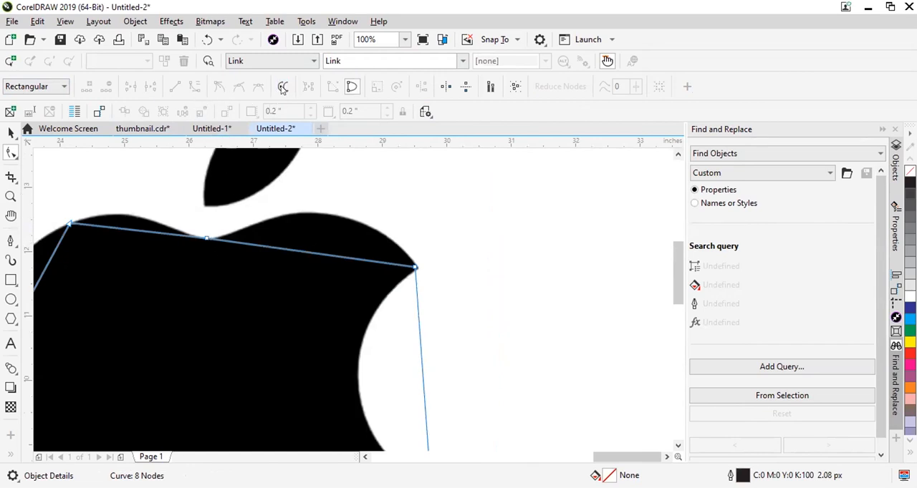
{"action": "left_click", "coordinate": [206, 237]}
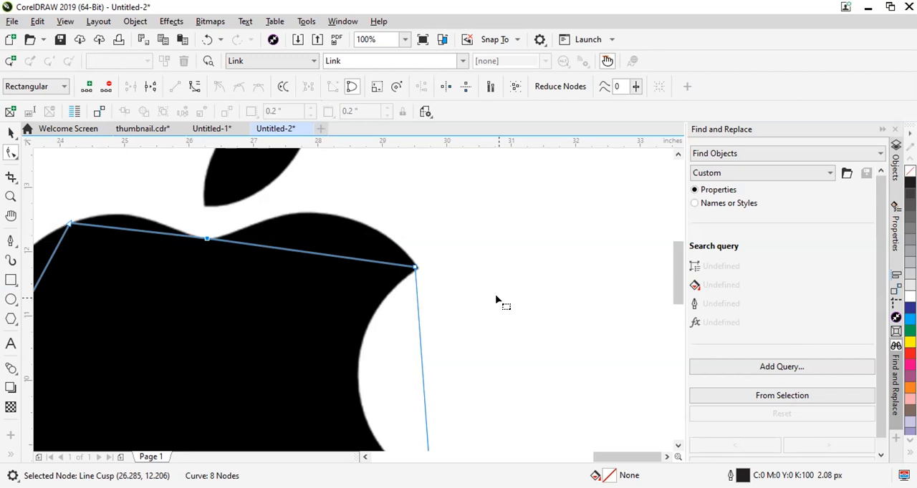
{"action": "scroll", "coordinate": [214, 229], "scroll_direction": "down", "scroll_amount": 2}
{"action": "scroll", "coordinate": [122, 213], "scroll_direction": "up", "scroll_amount": 1}
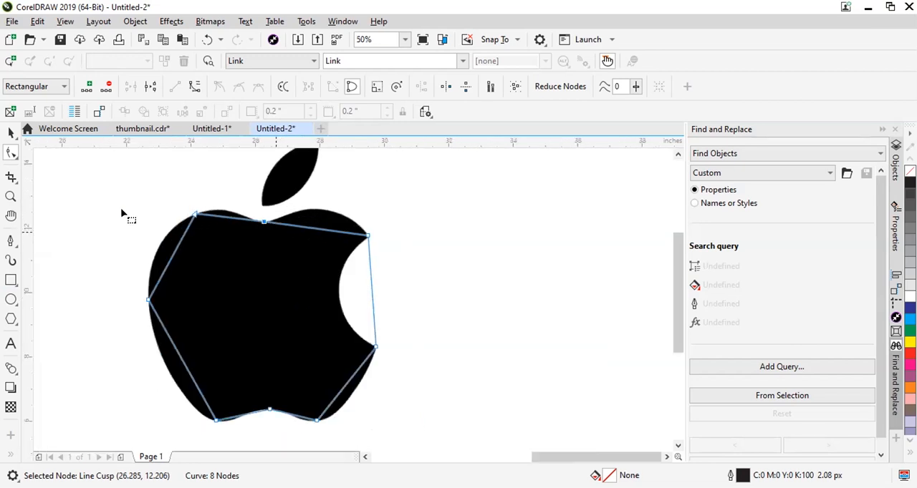
{"action": "scroll", "coordinate": [199, 178], "scroll_direction": "up", "scroll_amount": 1}
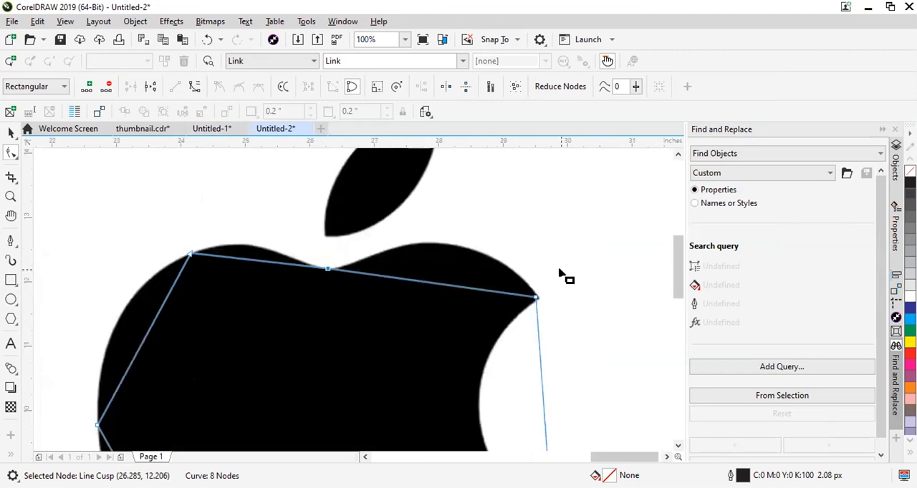
{"action": "scroll", "coordinate": [478, 278], "scroll_direction": "up", "scroll_amount": 1}
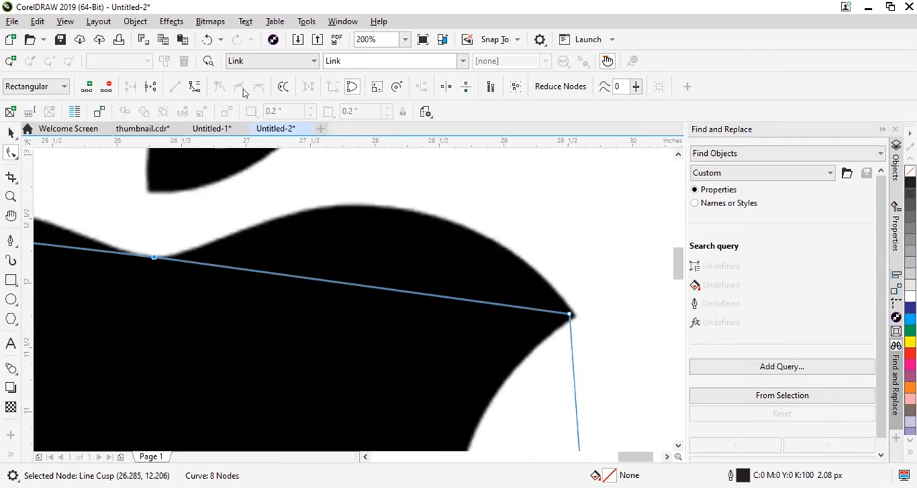
{"action": "scroll", "coordinate": [261, 166], "scroll_direction": "down", "scroll_amount": 2}
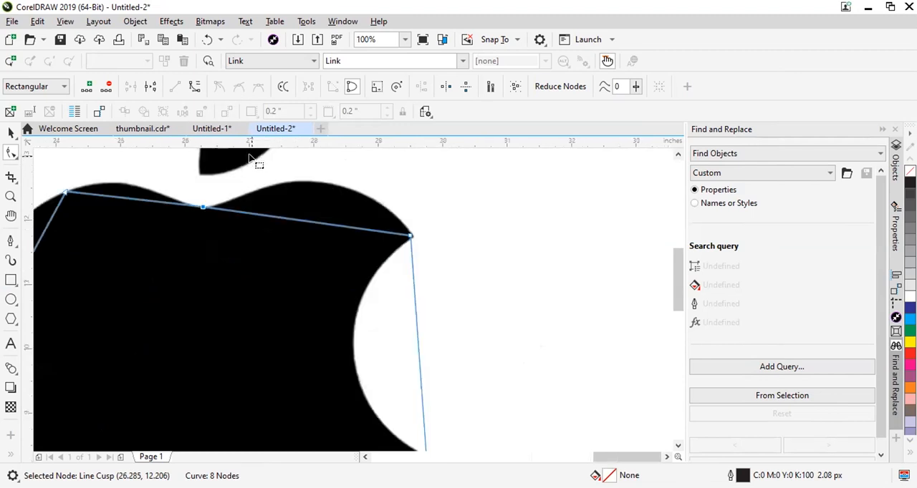
{"action": "scroll", "coordinate": [240, 147], "scroll_direction": "up", "scroll_amount": 1}
{"action": "left_click", "coordinate": [195, 86]}
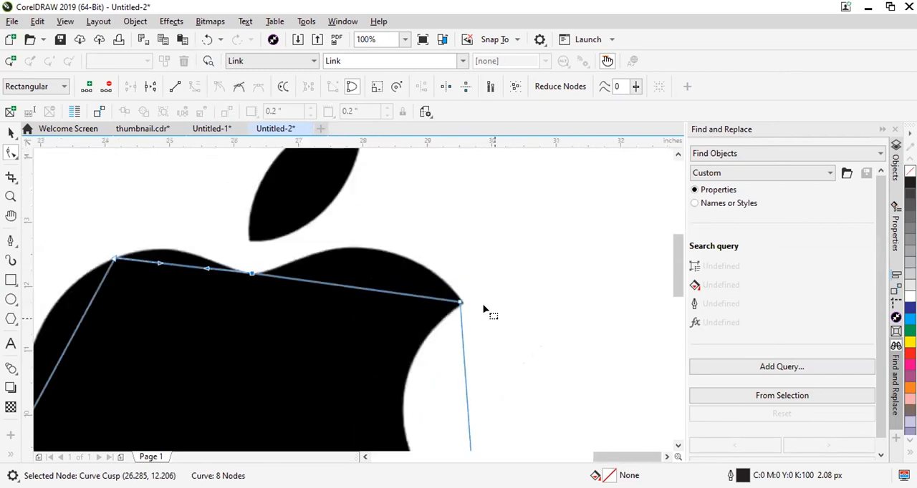
Fine-tune the bite's upper tip node to about (29.56, 11.74) and the top dip node to about (26.30, 12.19).
{"action": "scroll", "coordinate": [430, 297], "scroll_direction": "up", "scroll_amount": 4}
{"action": "left_click_drag", "start_coordinate": [387, 280], "coordinate": [438, 303]}
{"action": "scroll", "coordinate": [501, 305], "scroll_direction": "down", "scroll_amount": 3}
{"action": "scroll", "coordinate": [58, 238], "scroll_direction": "up", "scroll_amount": 2}
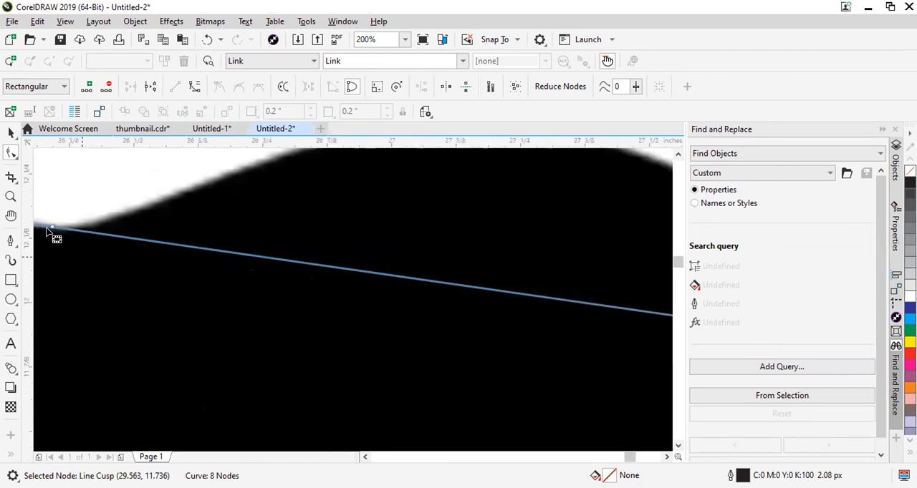
{"action": "mouse_move", "coordinate": [213, 212]}
{"action": "left_mouse_down"}
{"action": "mouse_move", "coordinate": [221, 219]}
{"action": "mouse_move", "coordinate": [205, 217]}
{"action": "left_mouse_up"}
{"action": "scroll", "coordinate": [208, 215], "scroll_direction": "down", "scroll_amount": 2}
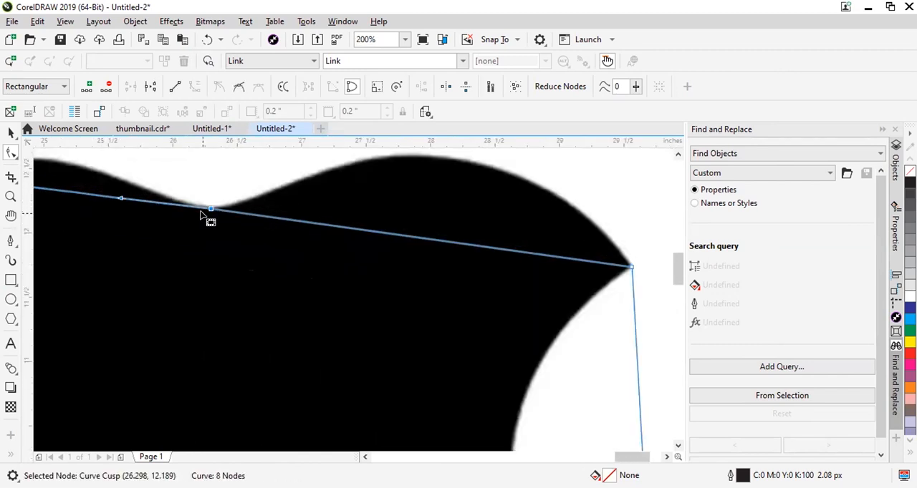
Convert the line segment between the top dip node and the bite's upper tip node to a curve.
{"action": "scroll", "coordinate": [251, 214], "scroll_direction": "down", "scroll_amount": 2}
{"action": "scroll", "coordinate": [246, 204], "scroll_direction": "up", "scroll_amount": 1}
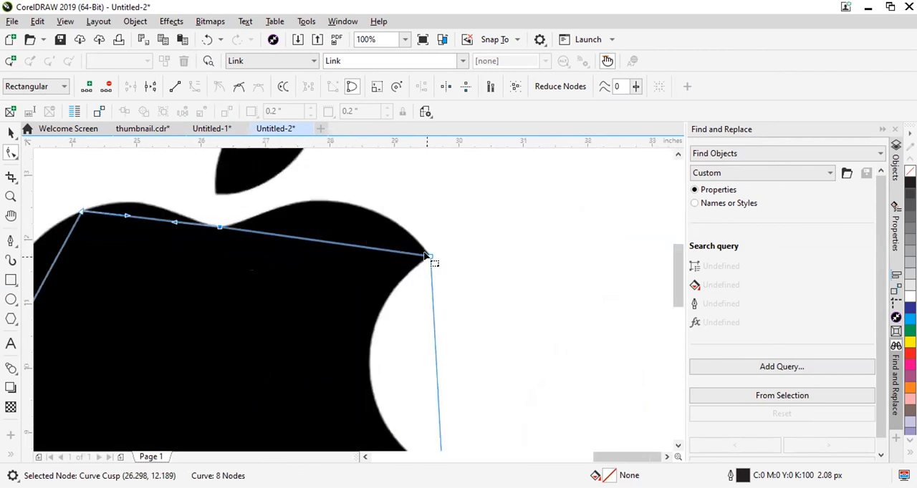
{"action": "left_click", "coordinate": [430, 255]}
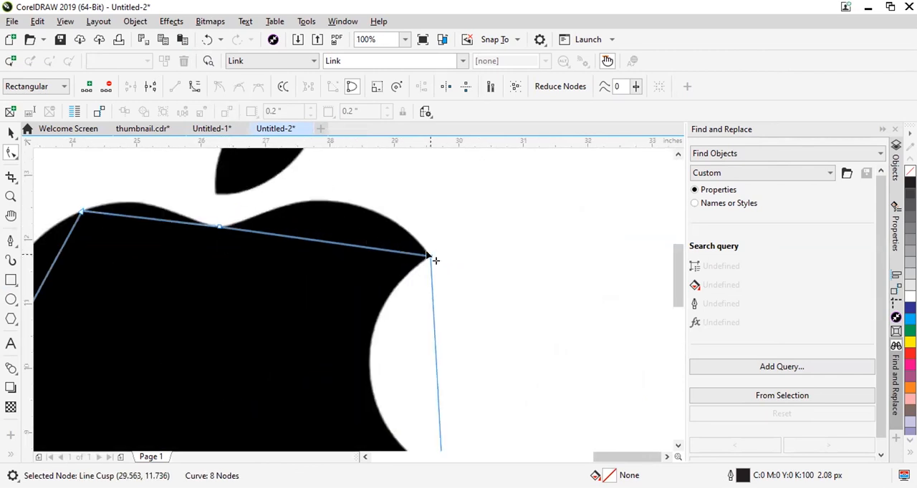
{"action": "left_click", "coordinate": [195, 87]}
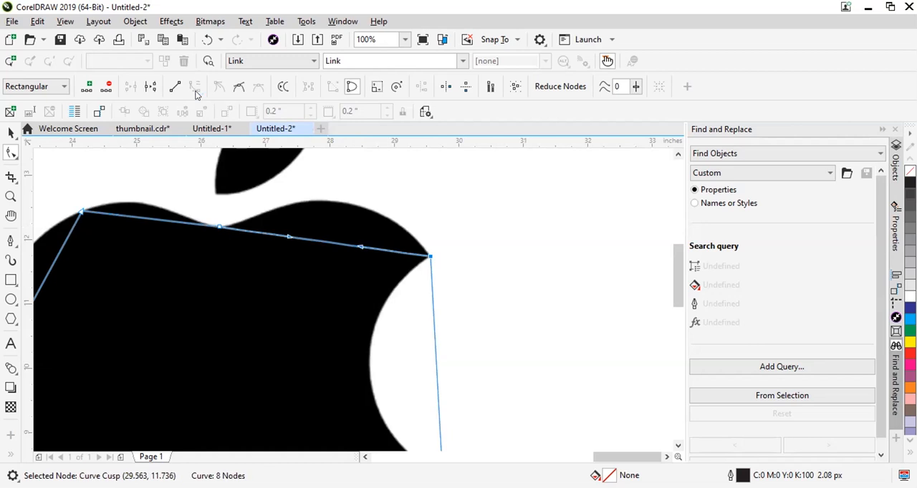
{"action": "scroll", "coordinate": [360, 255], "scroll_direction": "up", "scroll_amount": 1}
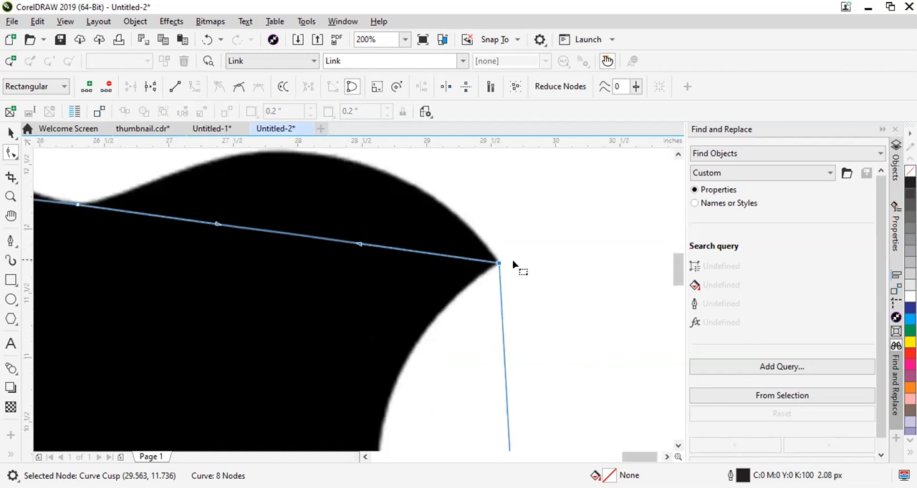
Shape the curve between the bite's upper tip node and the top dip node to follow the apple's upper-right lobe.
{"action": "left_click_drag", "start_coordinate": [360, 245], "coordinate": [321, 190]}
{"action": "scroll", "coordinate": [307, 279], "scroll_direction": "down", "scroll_amount": 1}
{"action": "scroll", "coordinate": [201, 329], "scroll_direction": "up", "scroll_amount": 1}
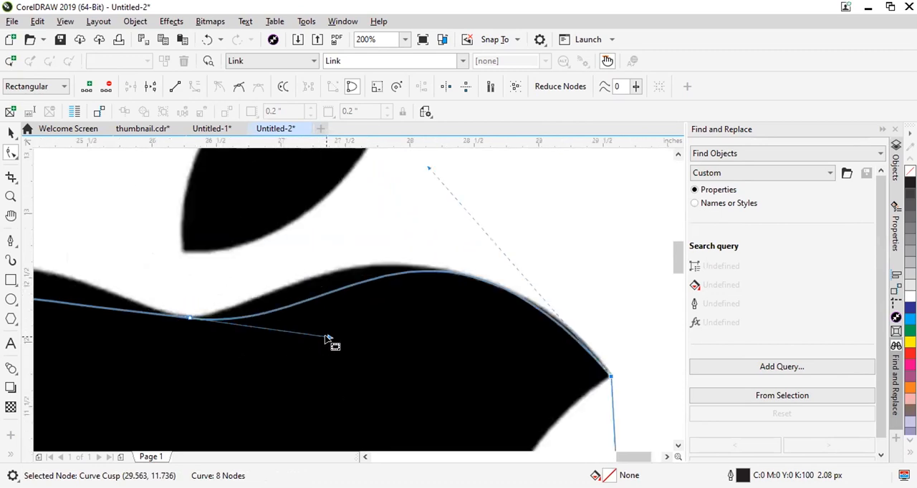
{"action": "left_click_drag", "start_coordinate": [327, 339], "coordinate": [271, 315]}
{"action": "scroll", "coordinate": [463, 311], "scroll_direction": "down", "scroll_amount": 2}
{"action": "scroll", "coordinate": [399, 285], "scroll_direction": "up", "scroll_amount": 2}
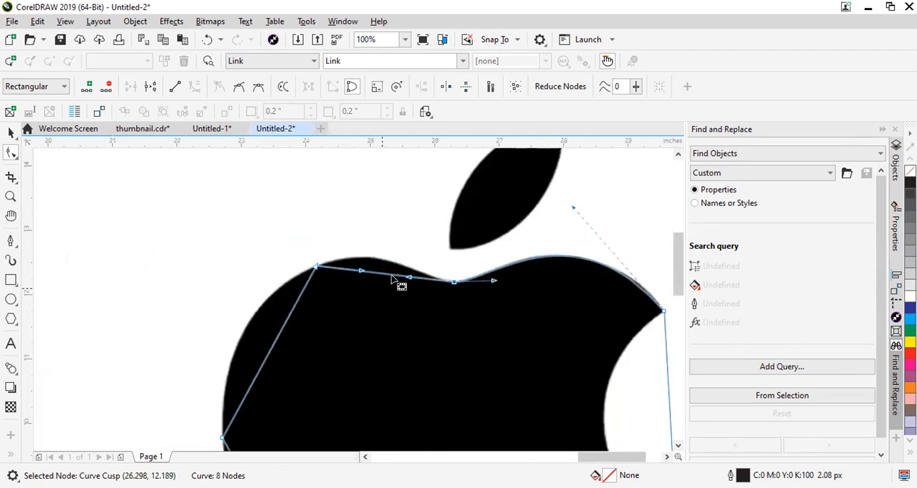
Shape the curve between the upper-left node and the top dip node to follow the apple's upper-left lobe.
{"action": "scroll", "coordinate": [416, 255], "scroll_direction": "down", "scroll_amount": 1}
{"action": "scroll", "coordinate": [368, 256], "scroll_direction": "up", "scroll_amount": 1}
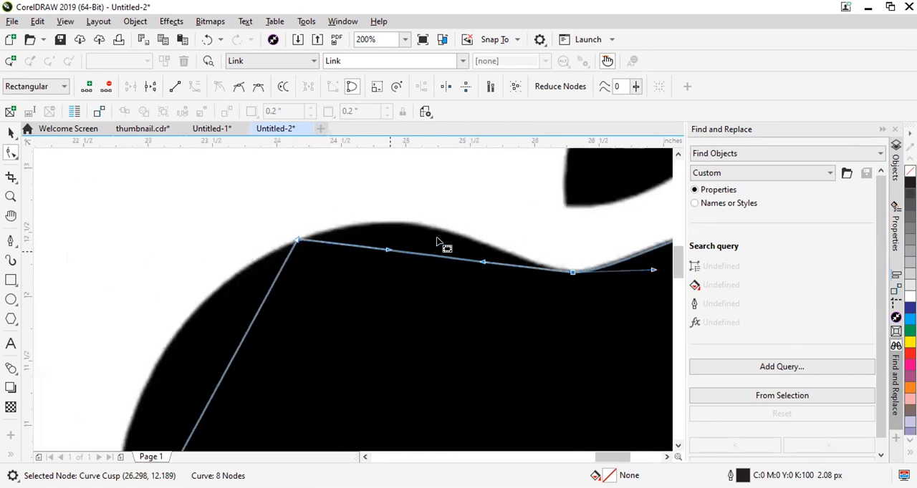
{"action": "left_click", "coordinate": [295, 241]}
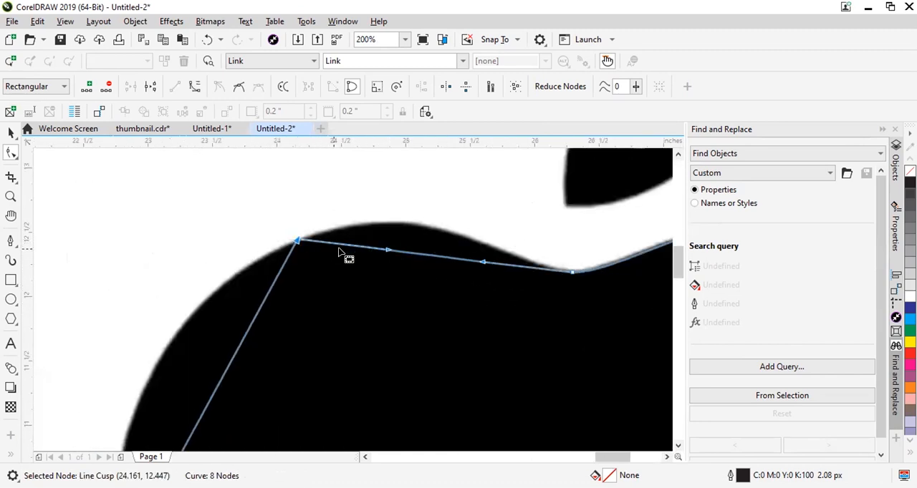
{"action": "left_click_drag", "start_coordinate": [387, 252], "coordinate": [445, 192]}
{"action": "scroll", "coordinate": [372, 280], "scroll_direction": "down", "scroll_amount": 3}
{"action": "scroll", "coordinate": [365, 272], "scroll_direction": "up", "scroll_amount": 2}
Convert the line segment between the upper-left and leftmost nodes to a curve and bend it out to the apple's edge.
{"action": "left_click", "coordinate": [351, 242]}
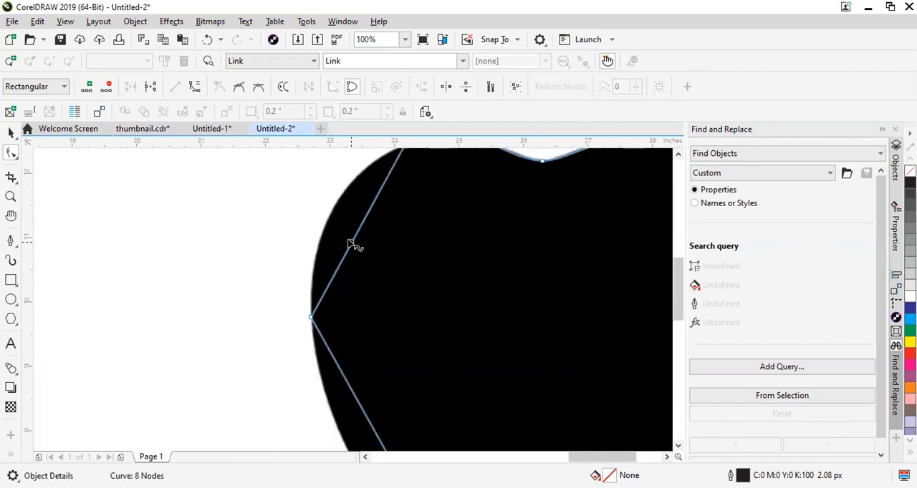
{"action": "left_click", "coordinate": [194, 88]}
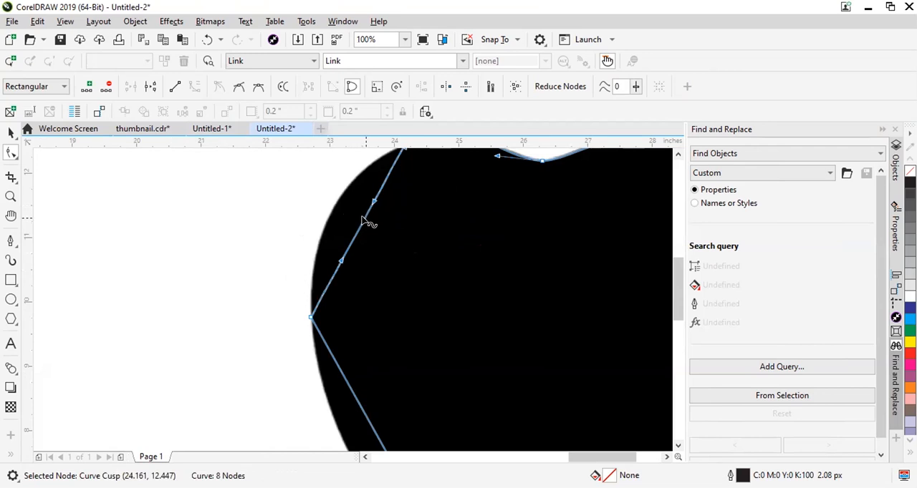
{"action": "left_click_drag", "start_coordinate": [367, 225], "coordinate": [328, 213]}
{"action": "scroll", "coordinate": [318, 272], "scroll_direction": "down", "scroll_amount": 2}
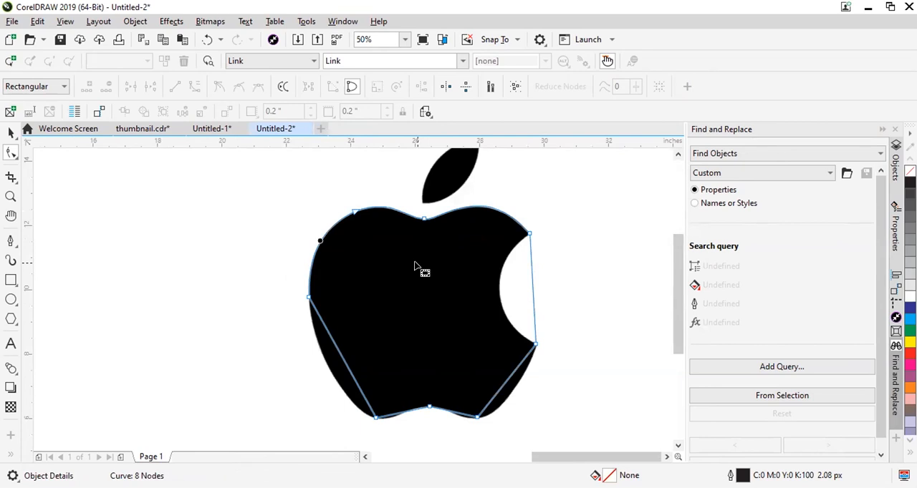
Convert the line segment between the leftmost and lower-left nodes to a curve and bend it out to the apple's edge.
{"action": "scroll", "coordinate": [365, 385], "scroll_direction": "up", "scroll_amount": 2}
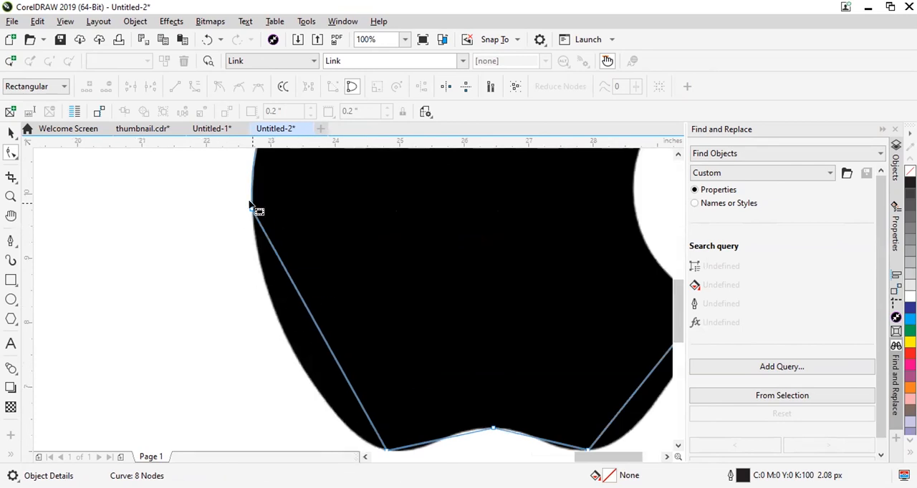
{"action": "left_click", "coordinate": [321, 335]}
{"action": "left_click", "coordinate": [194, 86]}
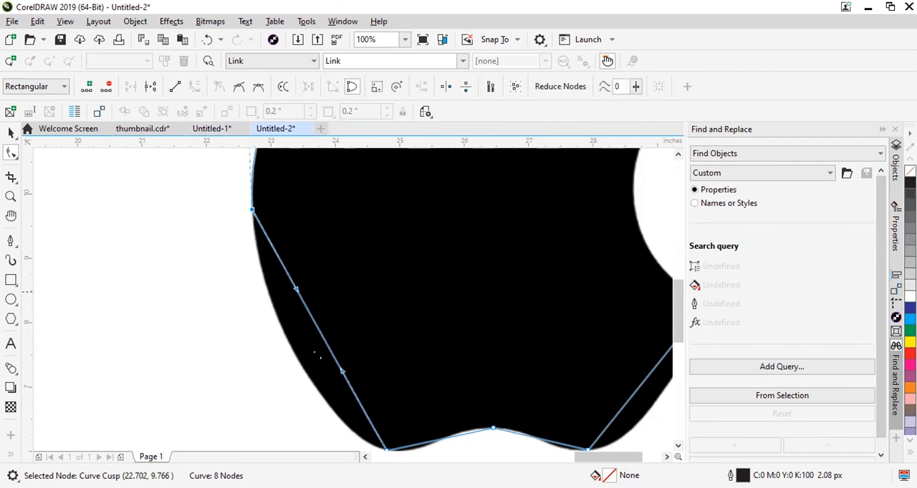
{"action": "left_click_drag", "start_coordinate": [326, 346], "coordinate": [296, 361]}
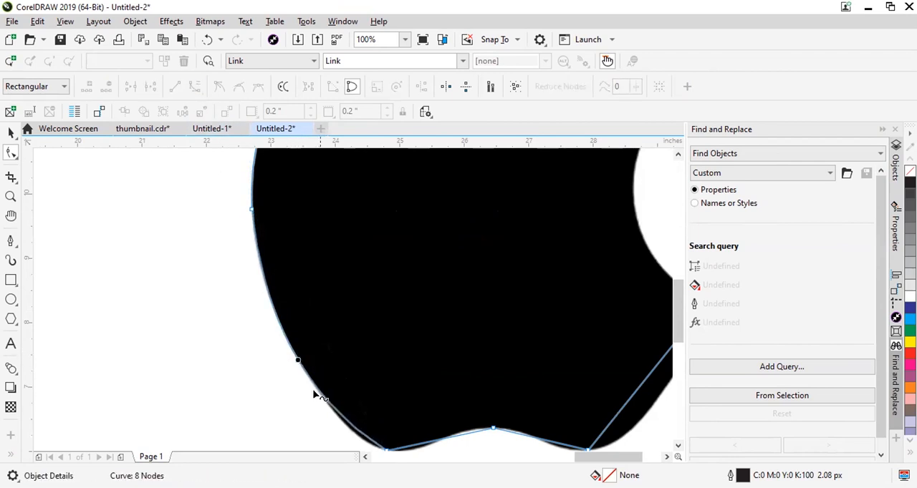
Adjust the curve handle of the lower-left node so the segment follows the apple's rounded lower-left edge.
{"action": "left_click", "coordinate": [384, 451]}
{"action": "scroll", "coordinate": [326, 430], "scroll_direction": "down", "scroll_amount": 2}
{"action": "scroll", "coordinate": [331, 437], "scroll_direction": "up", "scroll_amount": 4}
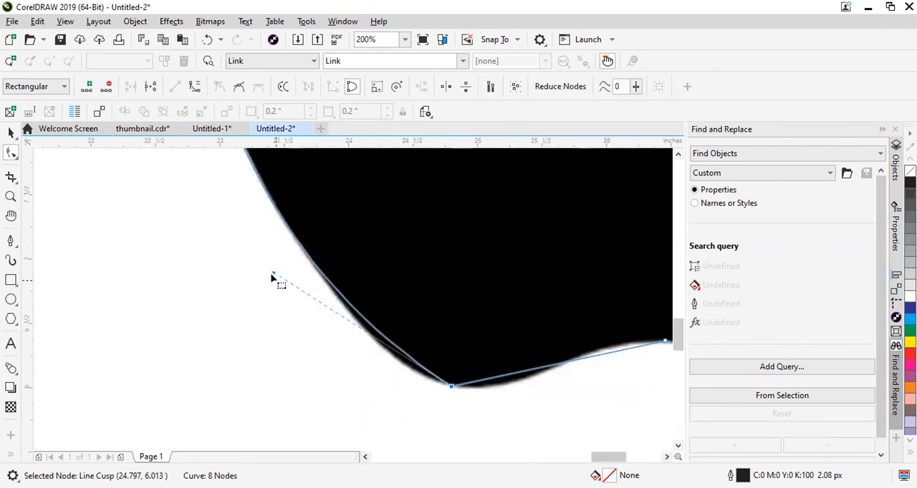
{"action": "left_click_drag", "start_coordinate": [272, 276], "coordinate": [314, 343]}
{"action": "scroll", "coordinate": [370, 374], "scroll_direction": "down", "scroll_amount": 2}
{"action": "scroll", "coordinate": [326, 258], "scroll_direction": "up", "scroll_amount": 1}
{"action": "scroll", "coordinate": [278, 272], "scroll_direction": "down", "scroll_amount": 3}
{"action": "scroll", "coordinate": [325, 298], "scroll_direction": "up", "scroll_amount": 2}
{"action": "scroll", "coordinate": [222, 257], "scroll_direction": "up", "scroll_amount": 2}
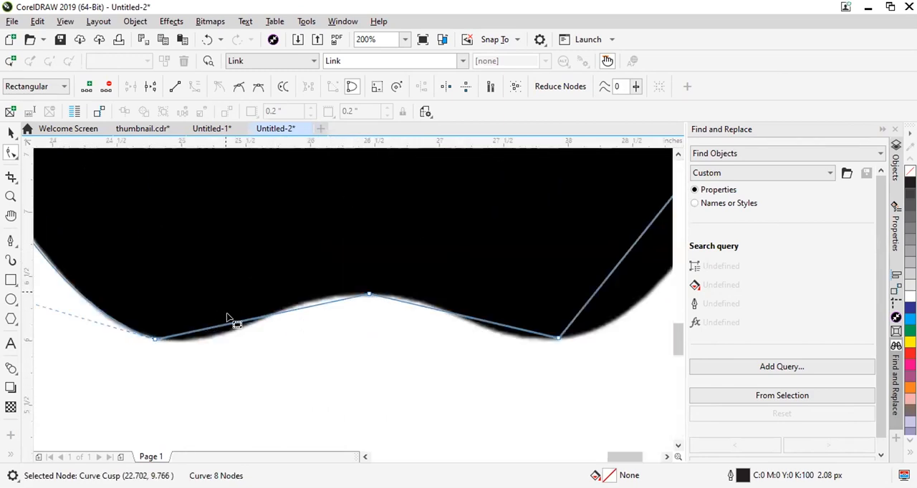
Nudge the bottom notch node to about (26.47, 6.37) and convert the line segment between it and the lower-left node to a curve.
{"action": "left_click", "coordinate": [368, 294]}
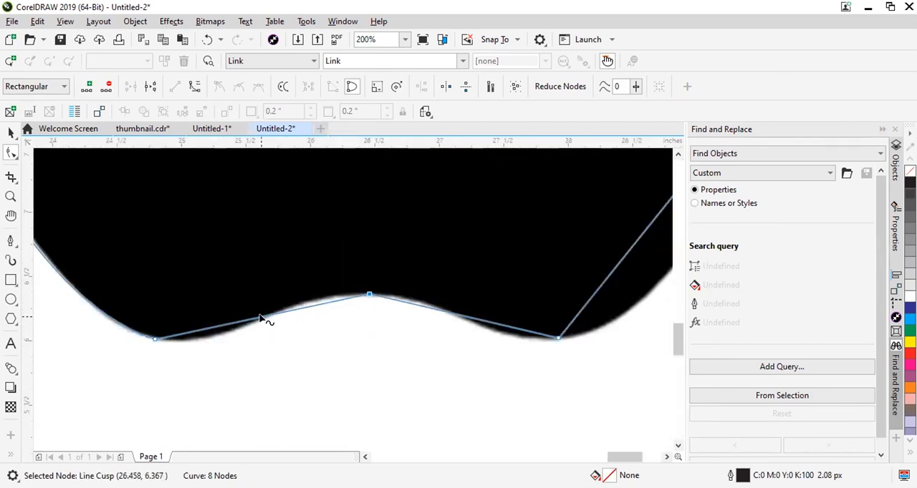
{"action": "left_click", "coordinate": [261, 316]}
{"action": "left_click", "coordinate": [368, 298]}
{"action": "left_click", "coordinate": [369, 294]}
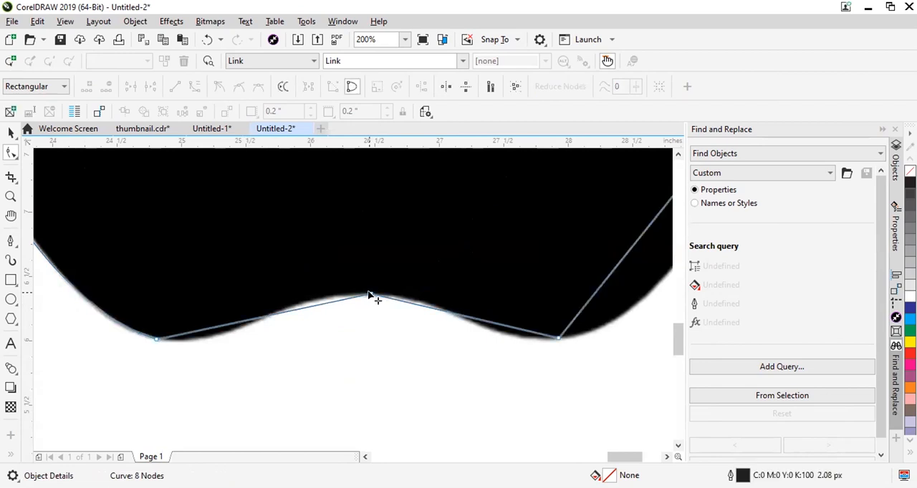
{"action": "left_click", "coordinate": [293, 309]}
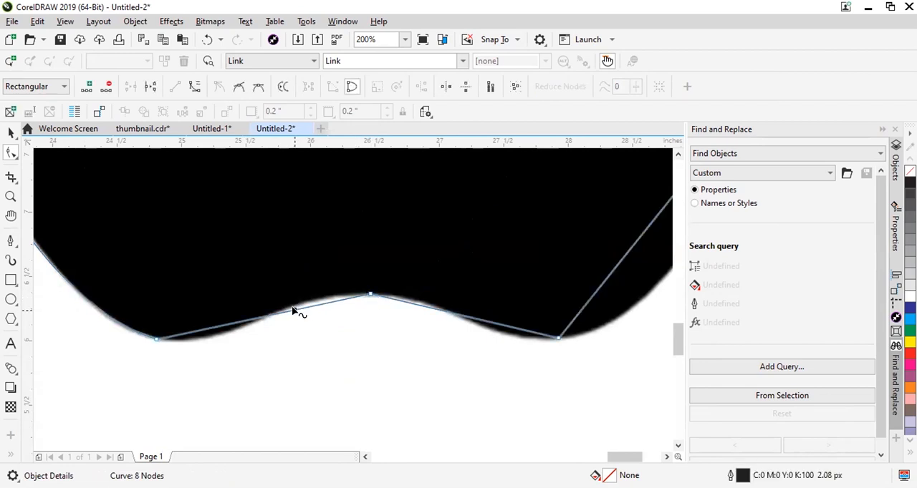
{"action": "left_click", "coordinate": [194, 88]}
Adjust both handles of the curve between the lower-left and bottom notch nodes to match the apple's bottom edge.
{"action": "mouse_move", "coordinate": [222, 328]}
{"action": "left_mouse_down"}
{"action": "mouse_move", "coordinate": [236, 337]}
{"action": "mouse_move", "coordinate": [213, 335]}
{"action": "left_mouse_up"}
{"action": "left_click", "coordinate": [368, 295]}
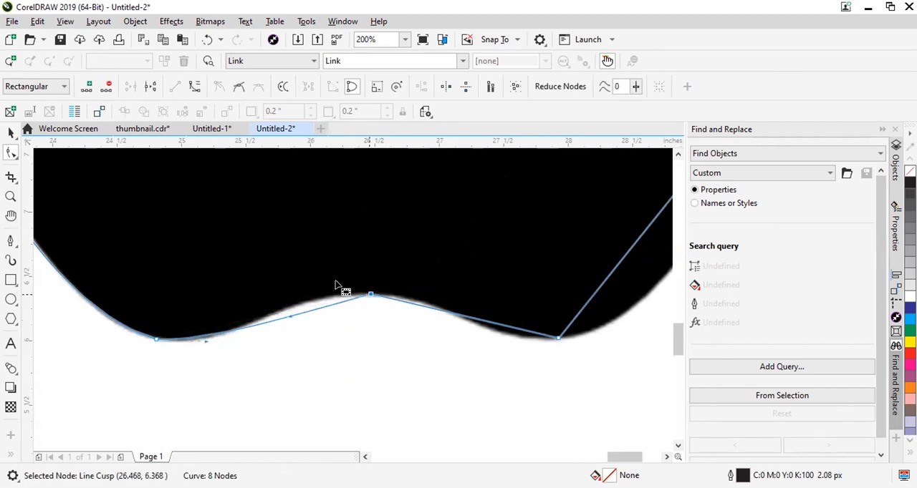
{"action": "left_click_drag", "start_coordinate": [289, 313], "coordinate": [299, 294]}
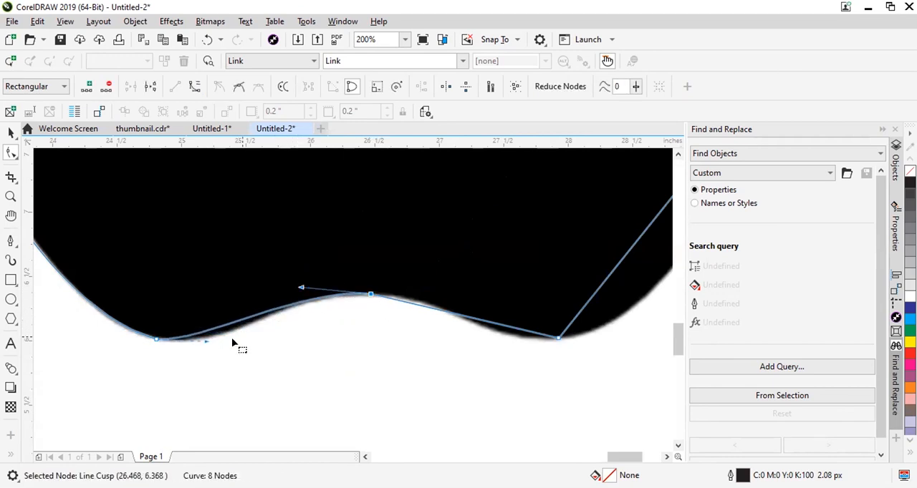
{"action": "left_click_drag", "start_coordinate": [203, 344], "coordinate": [274, 343]}
{"action": "left_click_drag", "start_coordinate": [301, 288], "coordinate": [259, 291]}
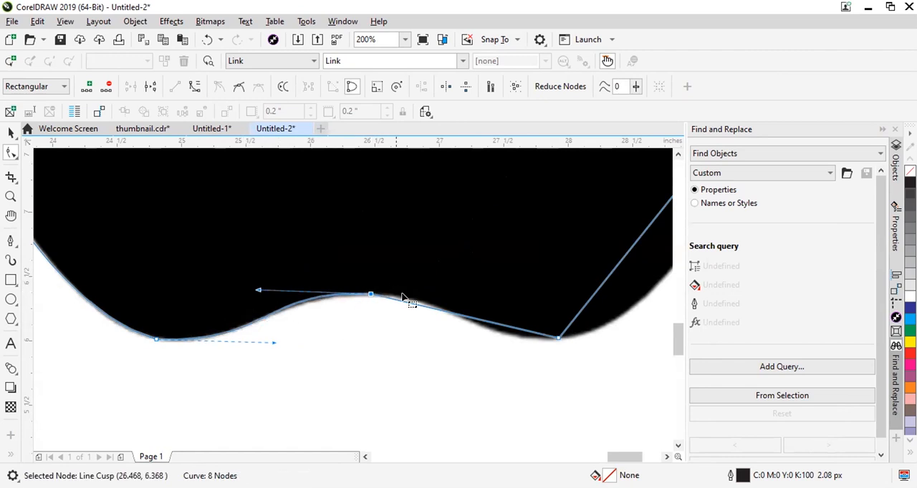
Convert the line segment between the bottom notch node and the lower-right node to a curve.
{"action": "scroll", "coordinate": [383, 301], "scroll_direction": "up", "scroll_amount": 1}
{"action": "scroll", "coordinate": [358, 315], "scroll_direction": "down", "scroll_amount": 2}
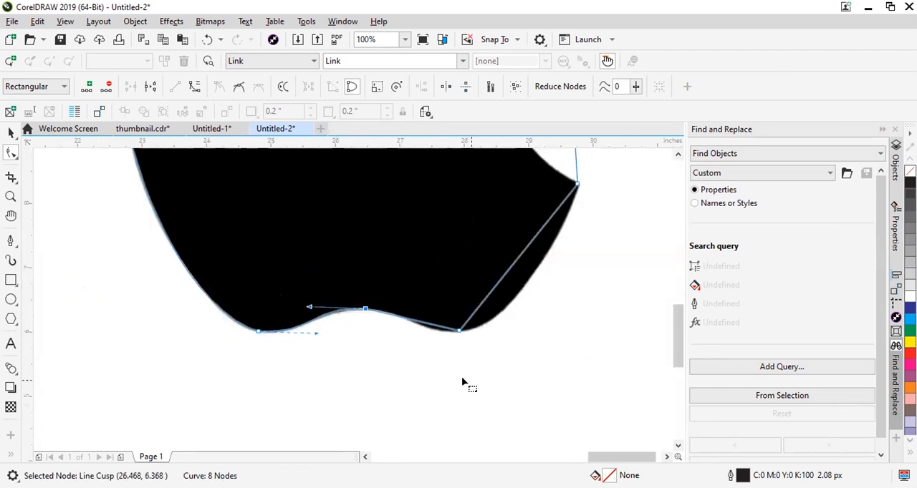
{"action": "scroll", "coordinate": [462, 380], "scroll_direction": "up", "scroll_amount": 1}
{"action": "left_click", "coordinate": [454, 285]}
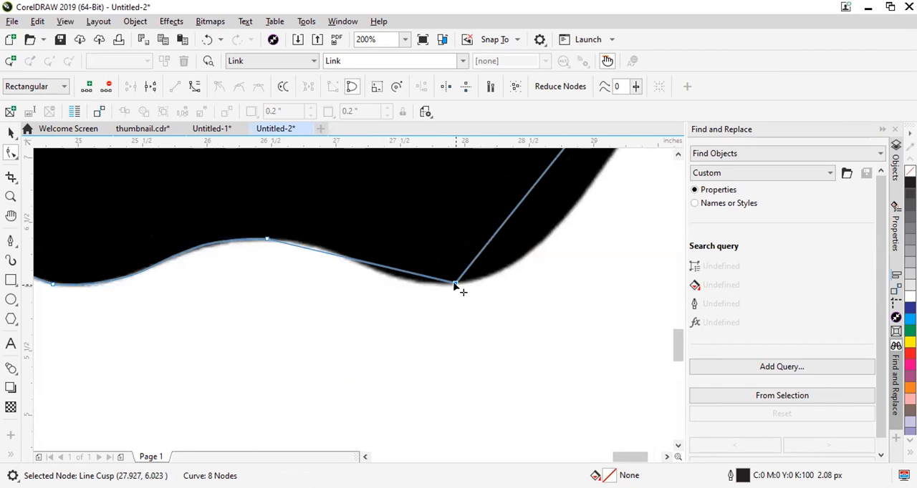
{"action": "left_click", "coordinate": [266, 240]}
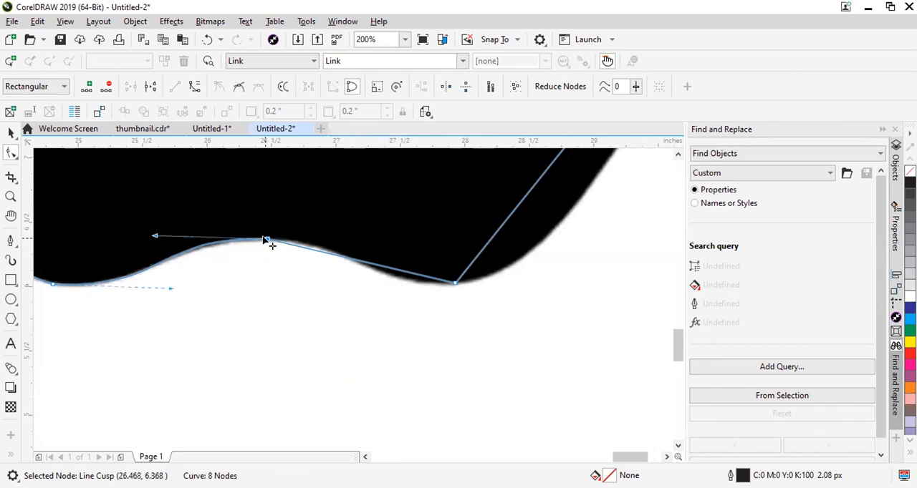
{"action": "double_click", "coordinate": [364, 263]}
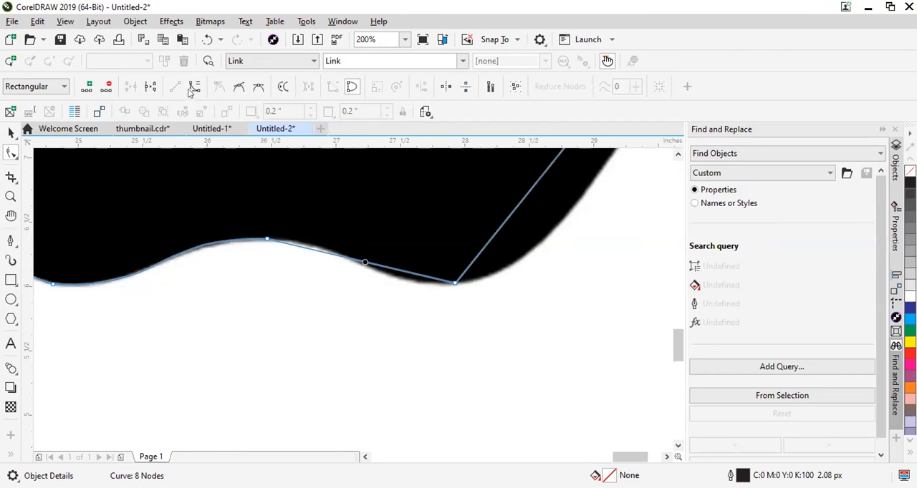
{"action": "left_click", "coordinate": [193, 87]}
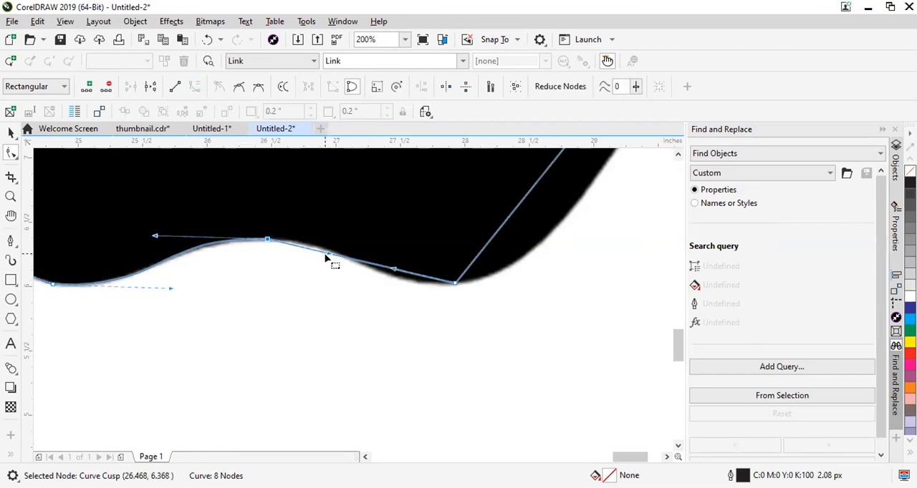
Adjust both handles of the curve between the bottom notch and lower-right nodes to match the apple's bottom edge.
{"action": "left_click_drag", "start_coordinate": [326, 255], "coordinate": [300, 239]}
{"action": "left_click_drag", "start_coordinate": [401, 271], "coordinate": [397, 296]}
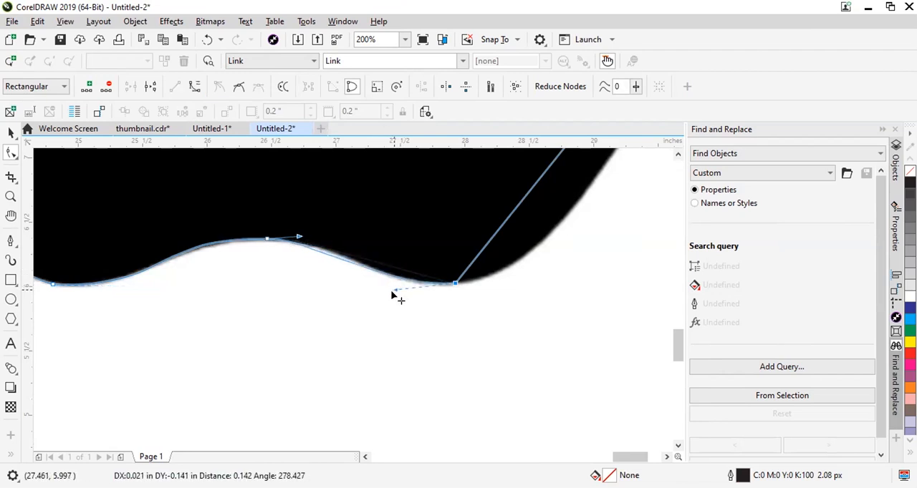
{"action": "left_click_drag", "start_coordinate": [299, 239], "coordinate": [337, 238]}
Convert the line segment between the lower-right node and the bite's lower tip node to a curve.
{"action": "scroll", "coordinate": [401, 299], "scroll_direction": "down", "scroll_amount": 4}
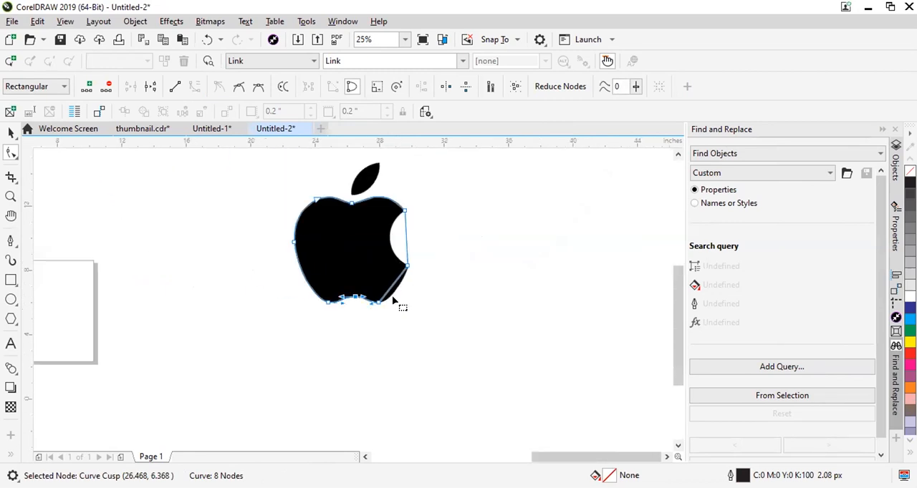
{"action": "scroll", "coordinate": [399, 306], "scroll_direction": "up", "scroll_amount": 3}
{"action": "left_click", "coordinate": [368, 294]}
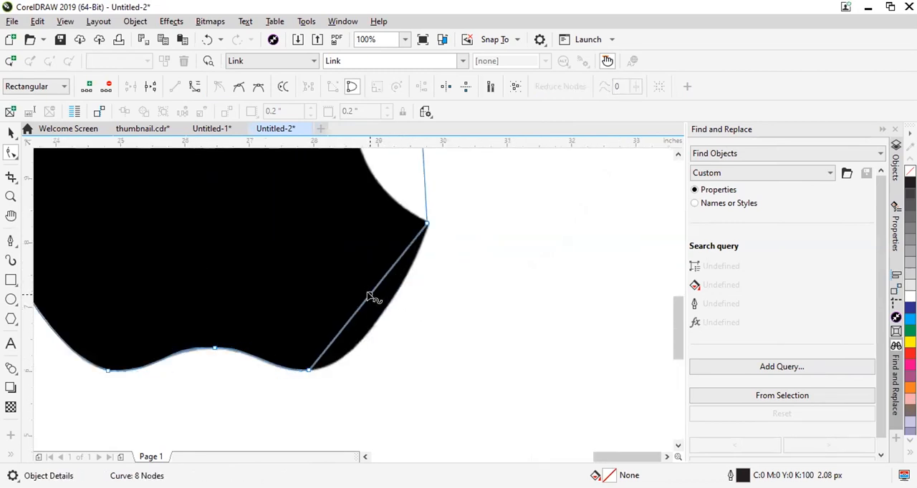
{"action": "left_click", "coordinate": [194, 86]}
Bend the curve below the bite outward and refine its handles to follow the apple's lower-right edge.
{"action": "left_click_drag", "start_coordinate": [360, 307], "coordinate": [474, 233]}
{"action": "scroll", "coordinate": [436, 226], "scroll_direction": "up", "scroll_amount": 1}
{"action": "scroll", "coordinate": [445, 237], "scroll_direction": "up", "scroll_amount": 2}
{"action": "scroll", "coordinate": [451, 225], "scroll_direction": "down", "scroll_amount": 4}
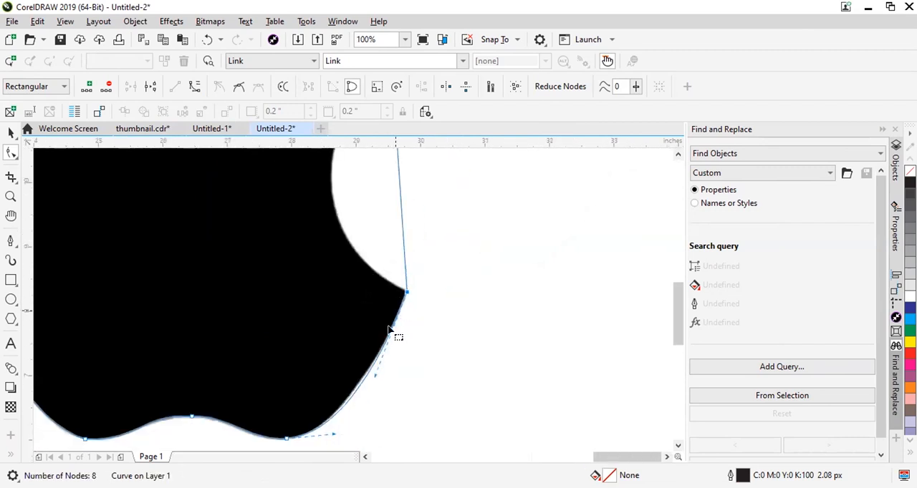
{"action": "scroll", "coordinate": [373, 382], "scroll_direction": "up", "scroll_amount": 1}
{"action": "left_click_drag", "start_coordinate": [381, 351], "coordinate": [319, 366]}
{"action": "scroll", "coordinate": [318, 365], "scroll_direction": "down", "scroll_amount": 1}
{"action": "left_click_drag", "start_coordinate": [311, 410], "coordinate": [317, 389]}
{"action": "scroll", "coordinate": [384, 186], "scroll_direction": "down", "scroll_amount": 2}
{"action": "scroll", "coordinate": [384, 186], "scroll_direction": "up", "scroll_amount": 2}
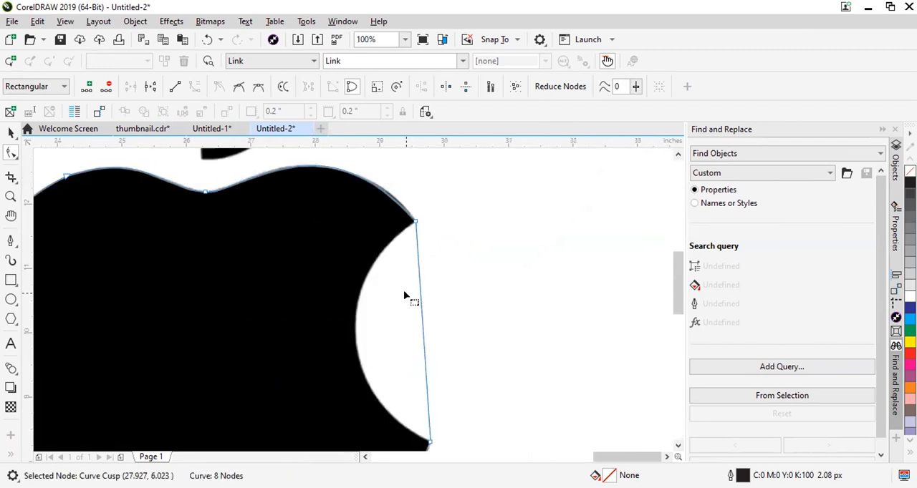
Convert the line segment between the bite's two tip nodes to a curve and bend it inward to the bite's edge.
{"action": "left_click", "coordinate": [415, 328]}
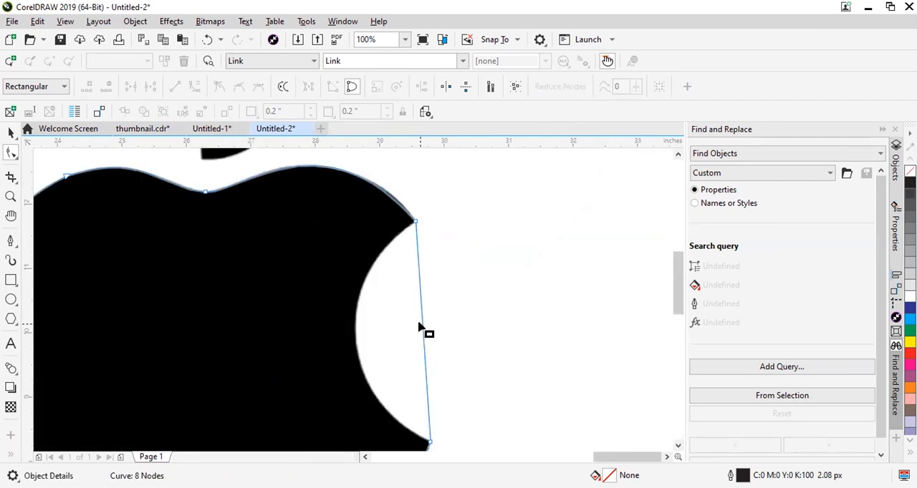
{"action": "left_click", "coordinate": [421, 326]}
{"action": "left_click", "coordinate": [195, 87]}
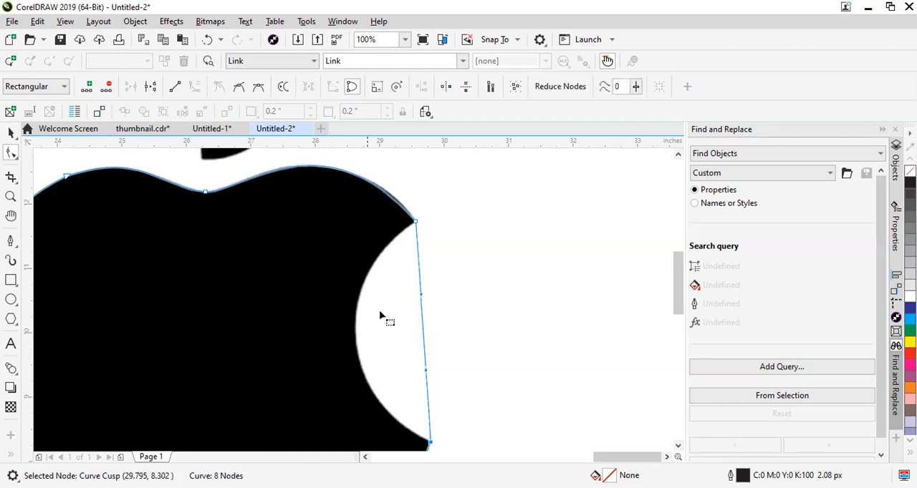
{"action": "scroll", "coordinate": [411, 323], "scroll_direction": "up", "scroll_amount": 1}
{"action": "left_click_drag", "start_coordinate": [410, 307], "coordinate": [271, 321]}
{"action": "scroll", "coordinate": [272, 309], "scroll_direction": "down", "scroll_amount": 1}
{"action": "scroll", "coordinate": [308, 217], "scroll_direction": "up", "scroll_amount": 1}
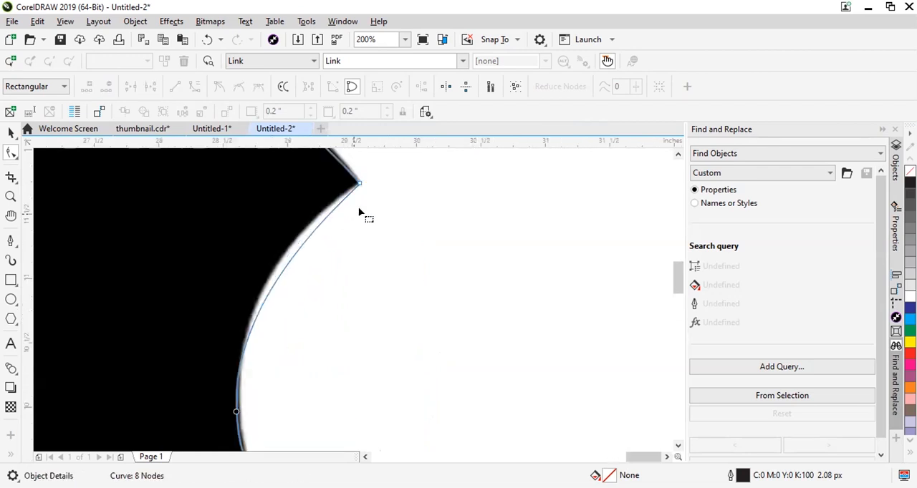
Refine the handles at the bite's upper and lower tips so the curve matches the bite's arc.
{"action": "left_click", "coordinate": [357, 184]}
{"action": "left_click_drag", "start_coordinate": [176, 350], "coordinate": [196, 279]}
{"action": "scroll", "coordinate": [242, 323], "scroll_direction": "down", "scroll_amount": 2}
{"action": "scroll", "coordinate": [221, 317], "scroll_direction": "up", "scroll_amount": 1}
{"action": "left_click_drag", "start_coordinate": [228, 320], "coordinate": [215, 337]}
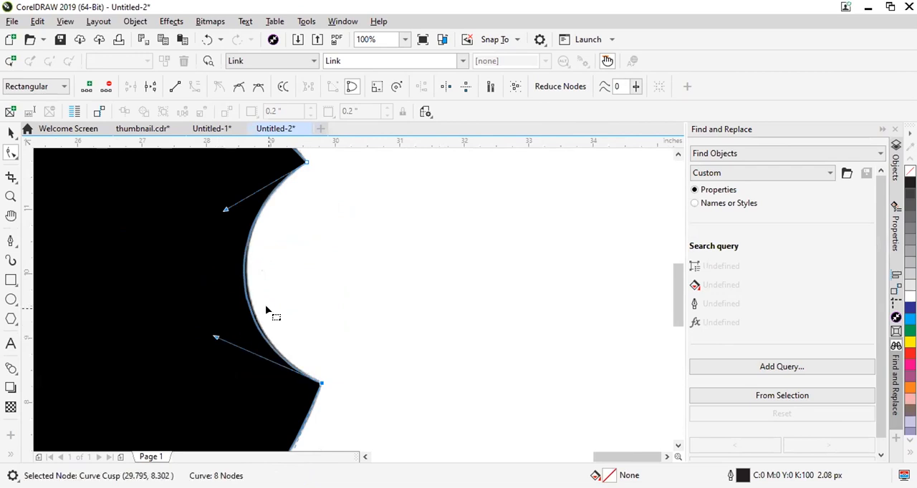
Draw a rectangle about 2.19 inches square around the leaf.
{"action": "scroll", "coordinate": [265, 310], "scroll_direction": "down", "scroll_amount": 2}
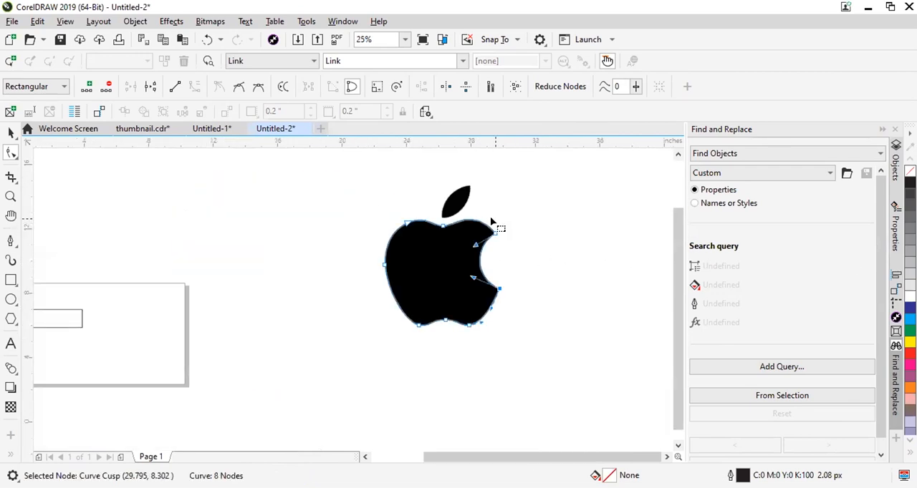
{"action": "scroll", "coordinate": [492, 222], "scroll_direction": "up", "scroll_amount": 2}
{"action": "scroll", "coordinate": [255, 342], "scroll_direction": "down", "scroll_amount": 2}
{"action": "scroll", "coordinate": [236, 279], "scroll_direction": "up", "scroll_amount": 1}
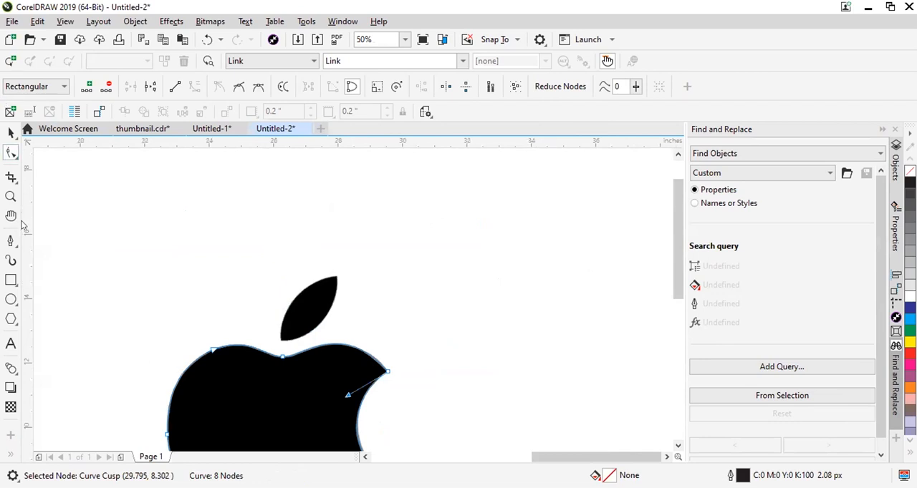
{"action": "left_click", "coordinate": [10, 280]}
{"action": "scroll", "coordinate": [272, 290], "scroll_direction": "up", "scroll_amount": 1}
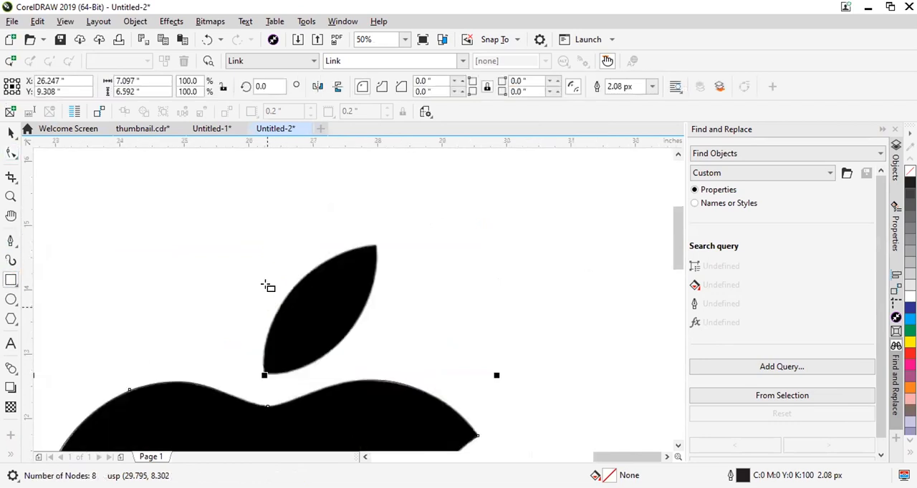
{"action": "left_click_drag", "start_coordinate": [244, 233], "coordinate": [385, 373]}
Lower the rectangle's upper edge to the leaf's upper tip, making the rectangle 2 inches high.
{"action": "left_click", "coordinate": [11, 134]}
{"action": "scroll", "coordinate": [353, 243], "scroll_direction": "up", "scroll_amount": 2}
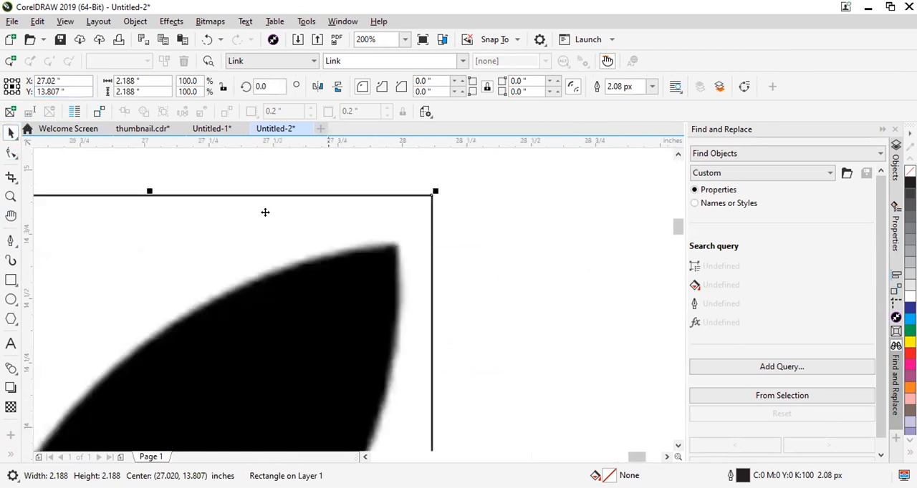
{"action": "left_click_drag", "start_coordinate": [154, 195], "coordinate": [391, 237]}
{"action": "scroll", "coordinate": [512, 186], "scroll_direction": "down", "scroll_amount": 3}
{"action": "scroll", "coordinate": [480, 215], "scroll_direction": "up", "scroll_amount": 3}
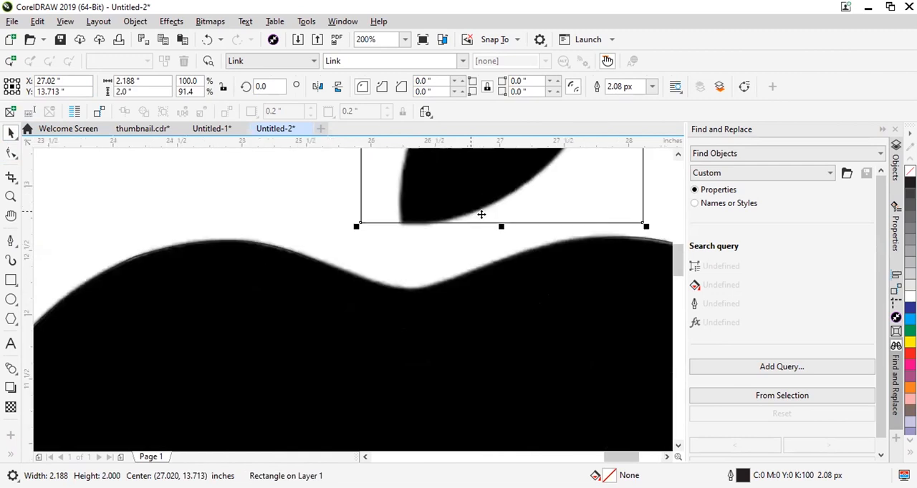
{"action": "scroll", "coordinate": [225, 180], "scroll_direction": "down", "scroll_amount": 2}
Convert the leaf rectangle to curves and move its upper-right node onto the leaf's upper tip.
{"action": "left_click", "coordinate": [11, 153]}
{"action": "scroll", "coordinate": [423, 317], "scroll_direction": "down", "scroll_amount": 1}
{"action": "left_click", "coordinate": [412, 245]}
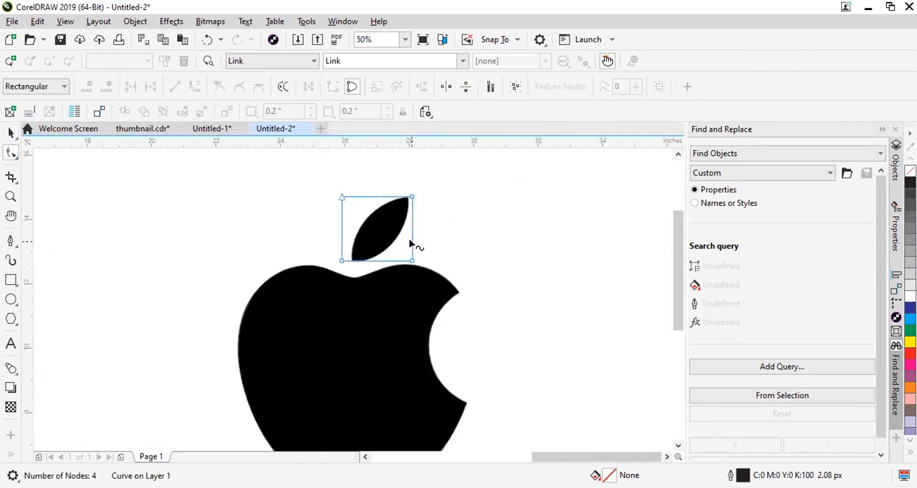
{"action": "scroll", "coordinate": [348, 199], "scroll_direction": "up", "scroll_amount": 2}
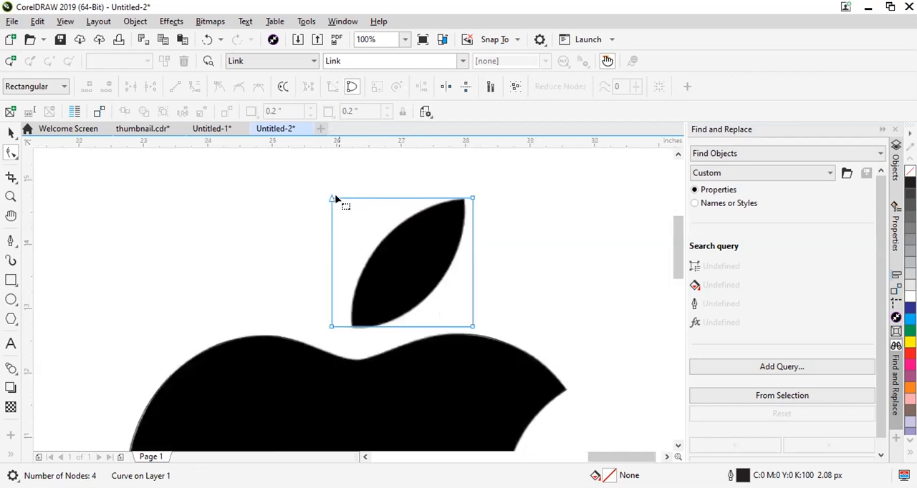
{"action": "left_click", "coordinate": [503, 201]}
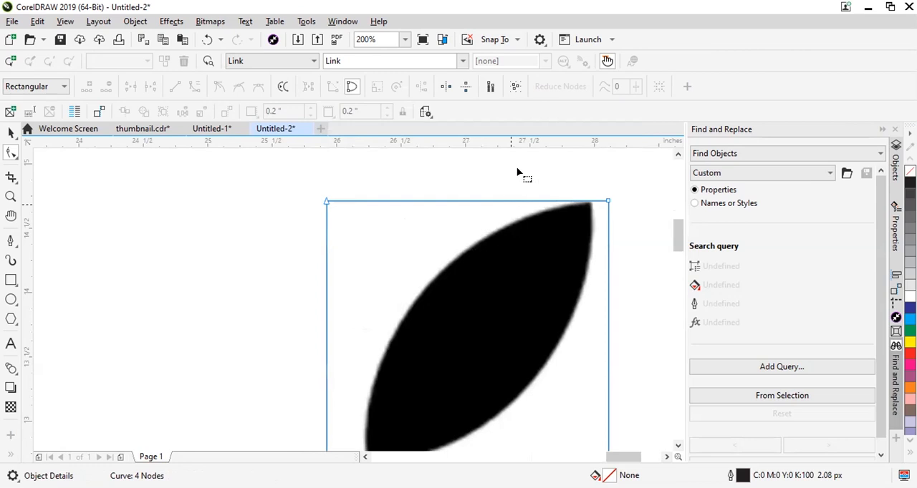
{"action": "scroll", "coordinate": [567, 200], "scroll_direction": "up", "scroll_amount": 2}
{"action": "left_click_drag", "start_coordinate": [620, 215], "coordinate": [556, 214]}
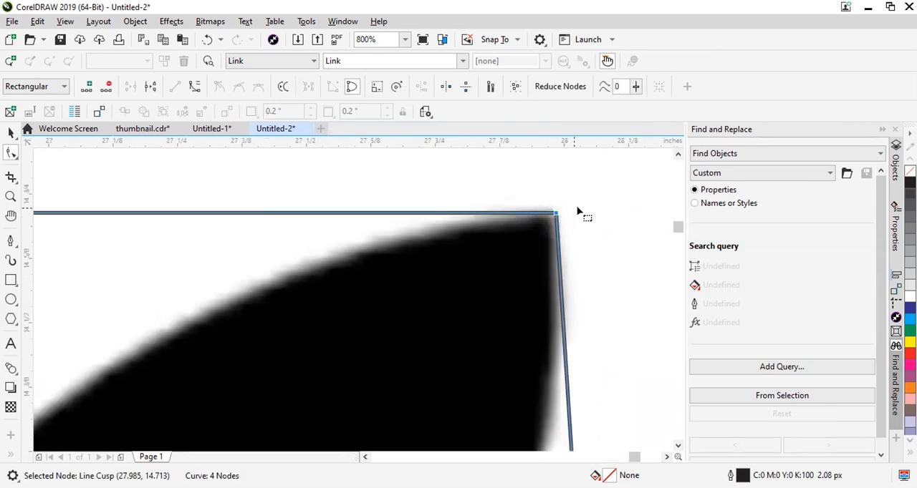
Move the lower-left node onto the leaf's lower tip and delete the lower-right node.
{"action": "scroll", "coordinate": [579, 210], "scroll_direction": "down", "scroll_amount": 2}
{"action": "scroll", "coordinate": [517, 333], "scroll_direction": "up", "scroll_amount": 1}
{"action": "scroll", "coordinate": [517, 333], "scroll_direction": "down", "scroll_amount": 2}
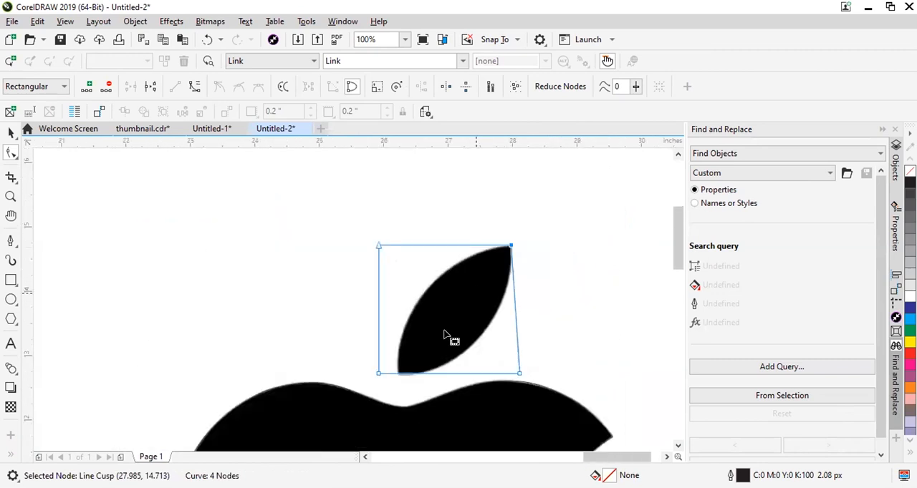
{"action": "scroll", "coordinate": [429, 339], "scroll_direction": "up", "scroll_amount": 2}
{"action": "left_click_drag", "start_coordinate": [399, 337], "coordinate": [483, 333]}
{"action": "scroll", "coordinate": [482, 334], "scroll_direction": "down", "scroll_amount": 2}
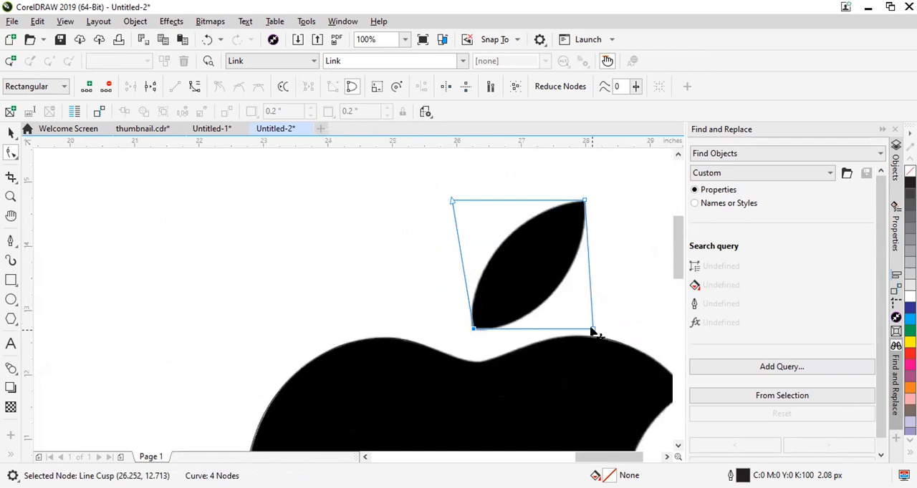
{"action": "key", "text": "Delete"}
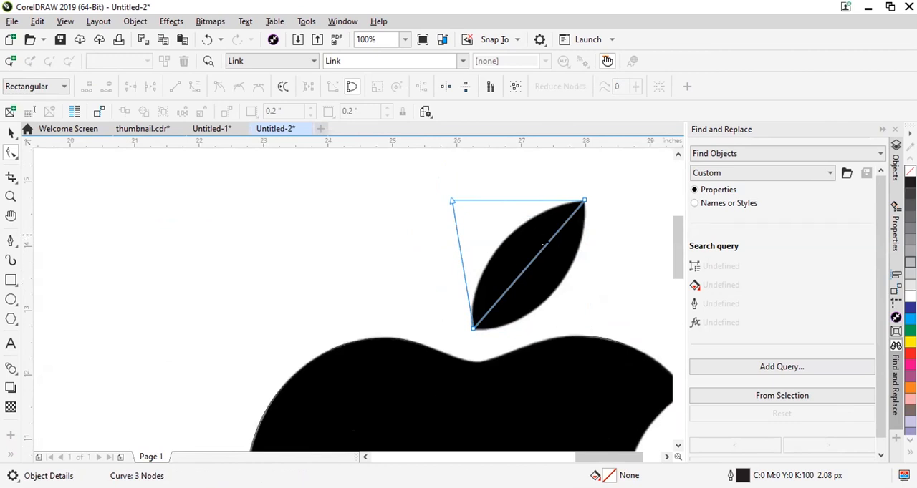
Convert the diagonal segment to a curve bent along the leaf's lower-right edge, and delete the upper-left node.
{"action": "left_click", "coordinate": [530, 267]}
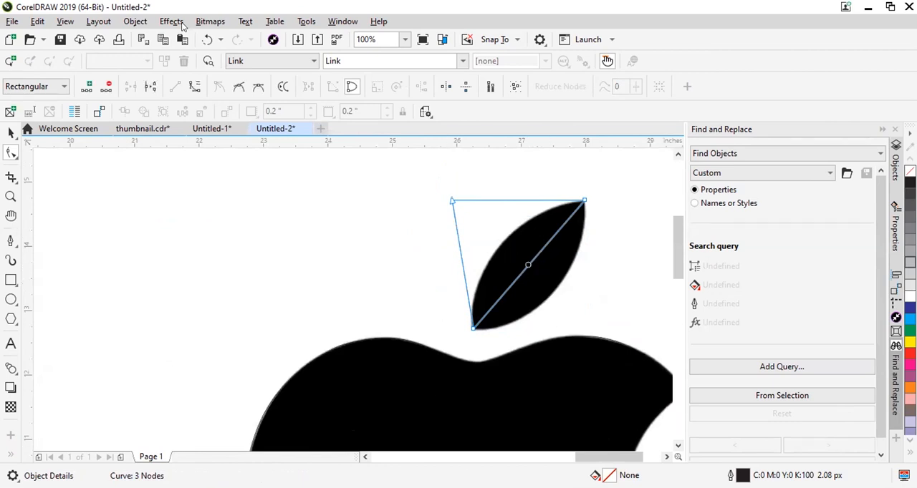
{"action": "left_click", "coordinate": [195, 88]}
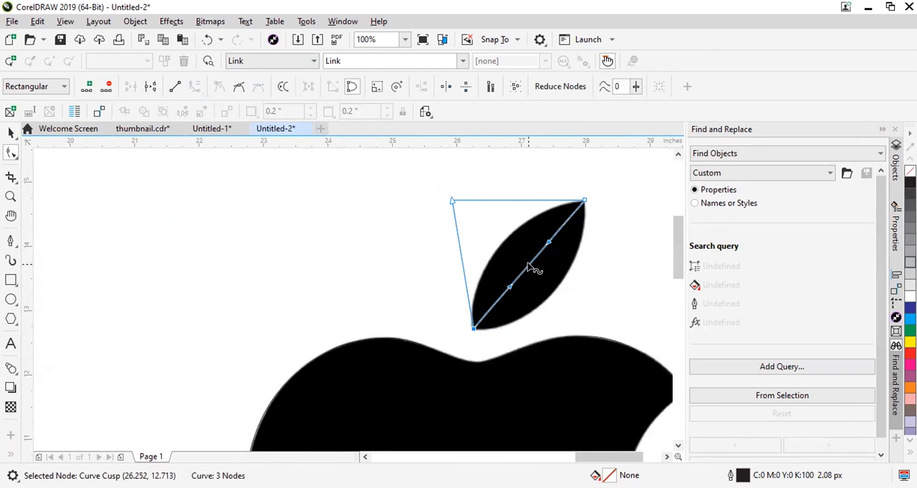
{"action": "left_click_drag", "start_coordinate": [530, 263], "coordinate": [552, 290]}
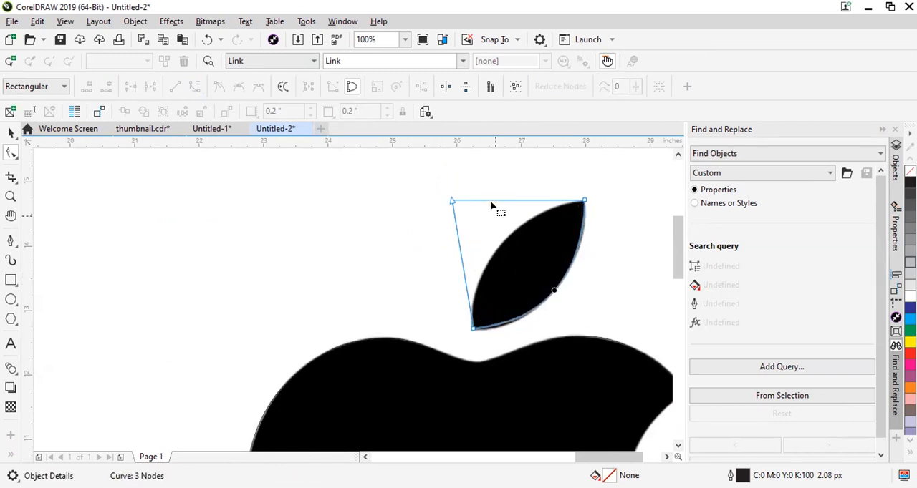
{"action": "left_click", "coordinate": [449, 201]}
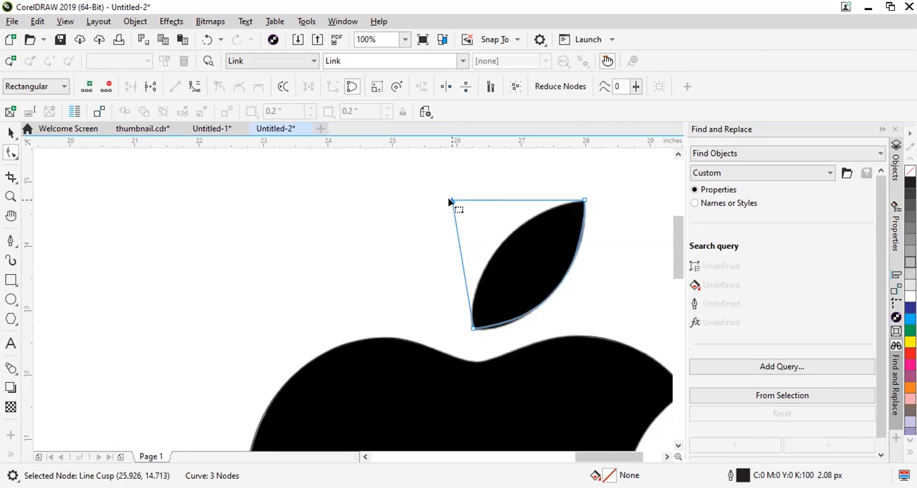
{"action": "key", "text": "Delete"}
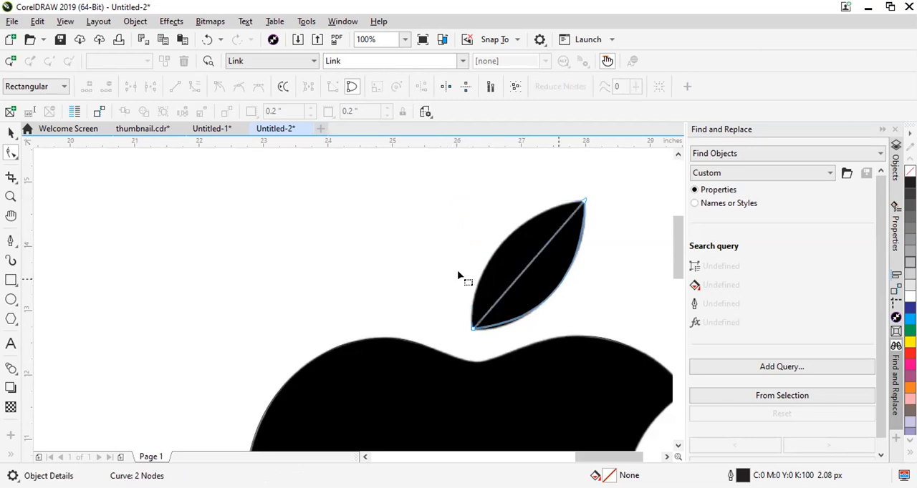
Duplicate the "Curve" text below the "Ctrl +Q" note and change the copy to "Double Click on node" with "Remove" on a second line.
{"action": "left_click", "coordinate": [11, 280]}
{"action": "scroll", "coordinate": [528, 272], "scroll_direction": "down", "scroll_amount": 5}
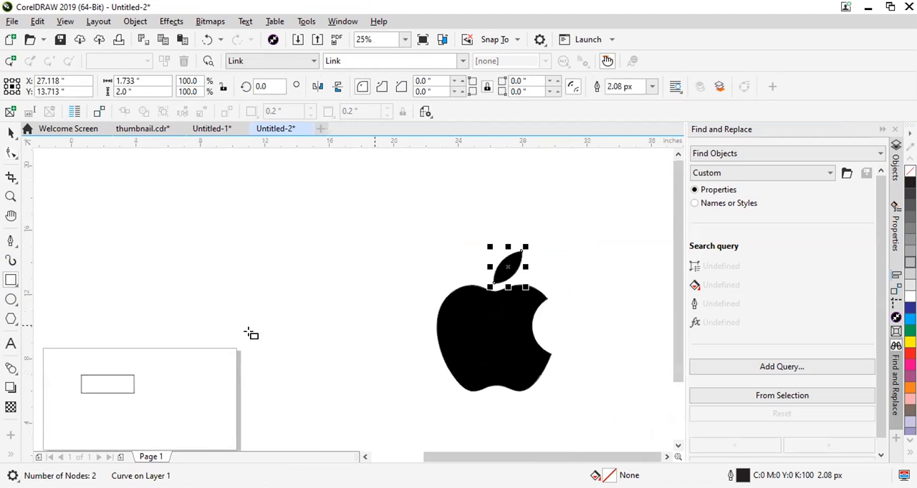
{"action": "scroll", "coordinate": [224, 261], "scroll_direction": "up", "scroll_amount": 2}
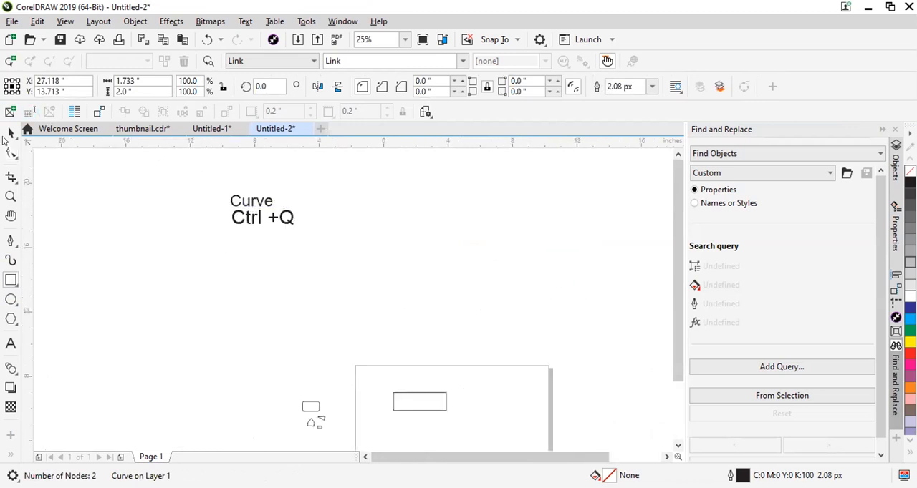
{"action": "left_click", "coordinate": [11, 133]}
{"action": "left_click_drag", "start_coordinate": [256, 201], "coordinate": [266, 245]}
{"action": "right_click", "coordinate": [266, 245]}
{"action": "double_click", "coordinate": [267, 245]}
{"action": "type", "text": "Double Click on node"}
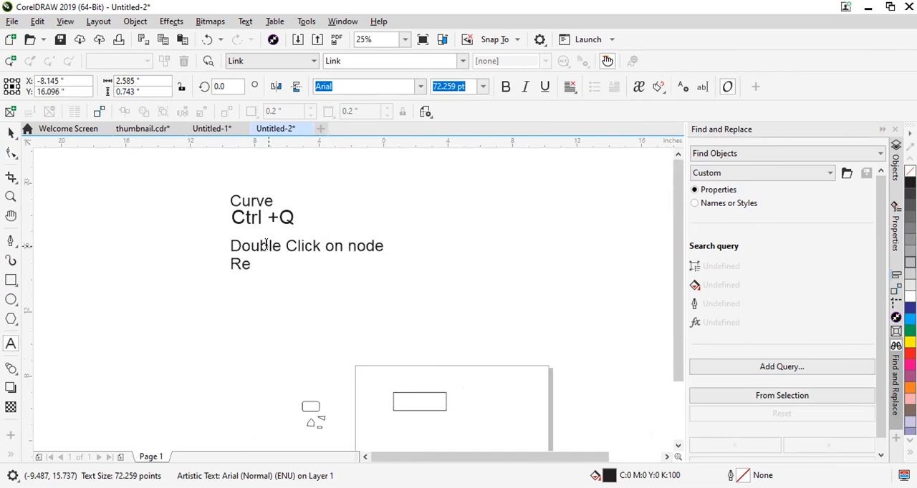
Duplicate the "Double Click on node" note below itself and change "node" to "line" in the copy.
{"action": "left_click", "coordinate": [12, 134]}
{"action": "left_click", "coordinate": [346, 276]}
{"action": "left_click_drag", "start_coordinate": [348, 242], "coordinate": [389, 282]}
{"action": "right_click", "coordinate": [355, 275]}
{"action": "double_click", "coordinate": [353, 279]}
{"action": "key", "text": "Right"}
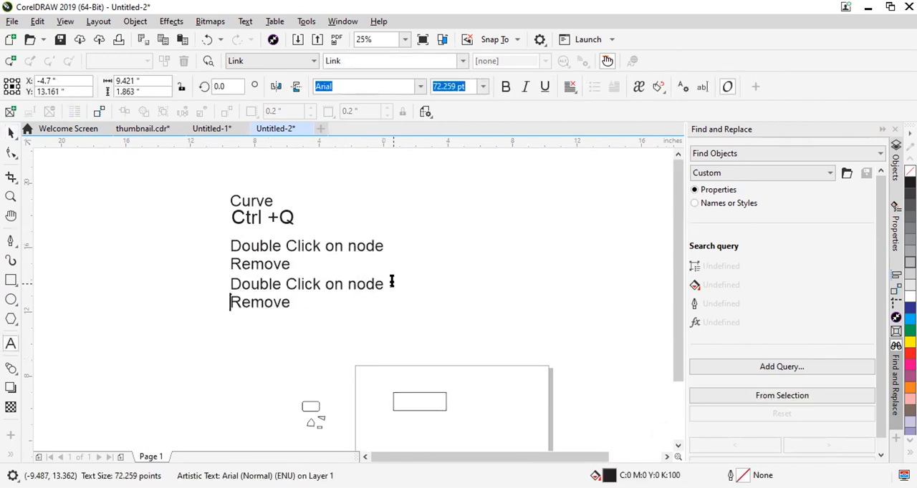
{"action": "type", "text": "line"}
{"action": "key", "text": "Escape"}
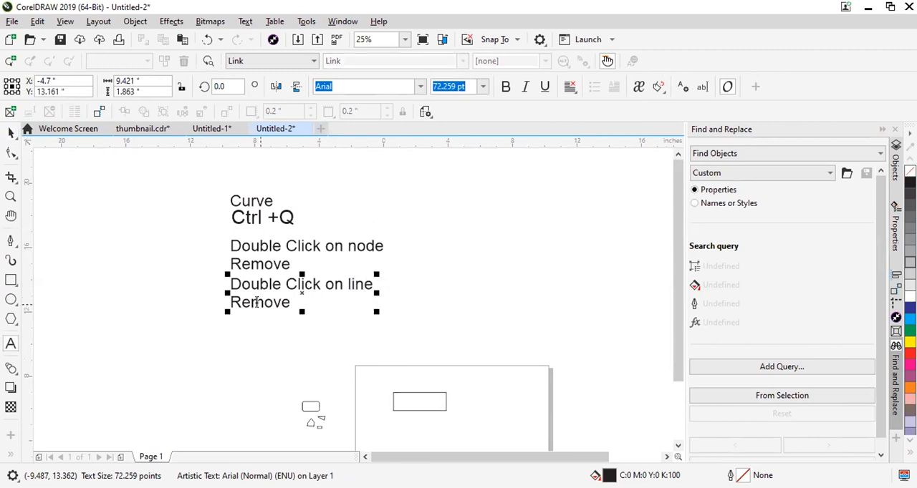
Replace "Remove" with "Add Node" in the "Double Click on line" note.
{"action": "double_click", "coordinate": [257, 302]}
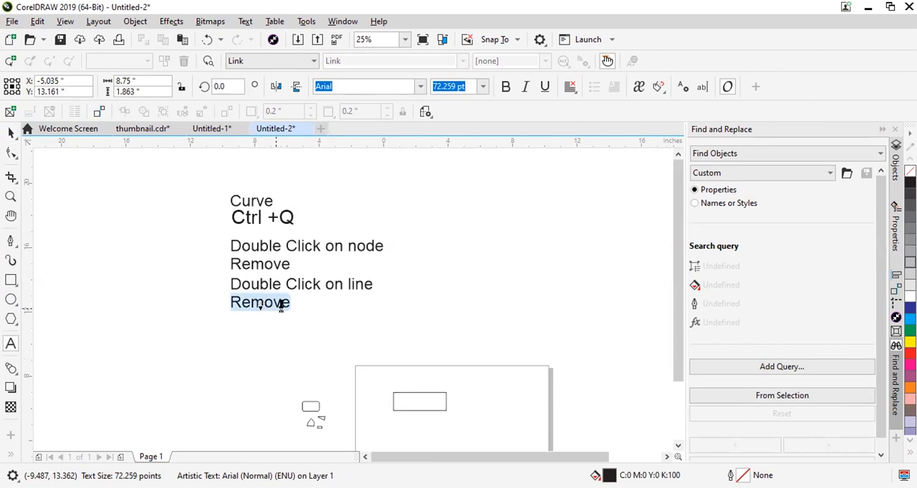
{"action": "double_click", "coordinate": [281, 304]}
{"action": "type", "text": "Add"}
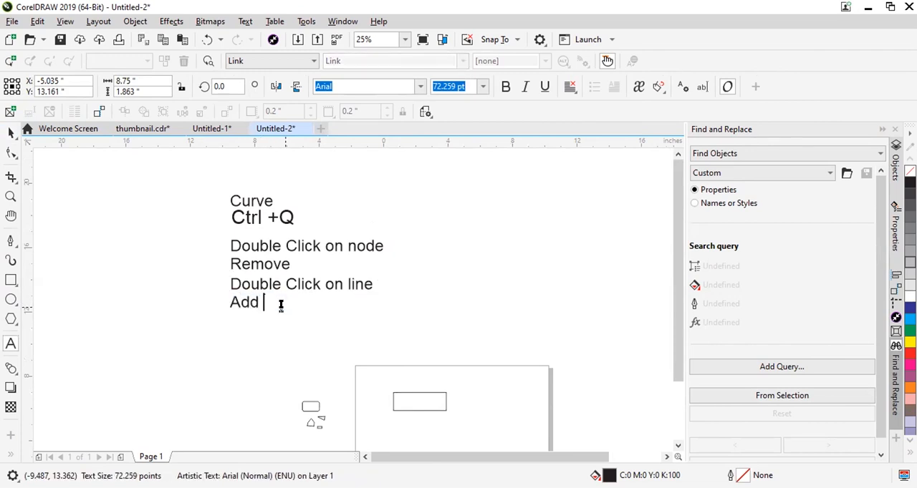
{"action": "type", "text": " Node"}
{"action": "scroll", "coordinate": [400, 313], "scroll_direction": "down", "scroll_amount": 2}
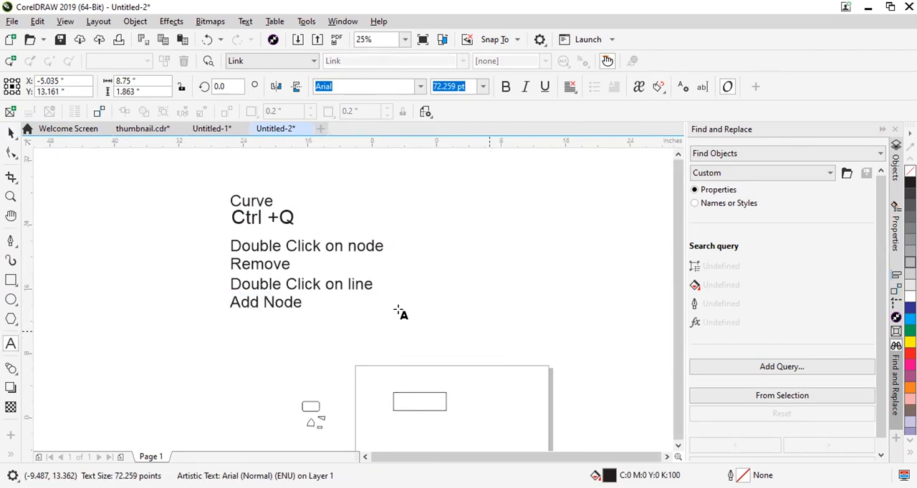
{"action": "left_click", "coordinate": [15, 133]}
Convert the leaf outline's straight segment to a curve and bend it to the leaf's upper-left edge.
{"action": "scroll", "coordinate": [548, 327], "scroll_direction": "up", "scroll_amount": 2}
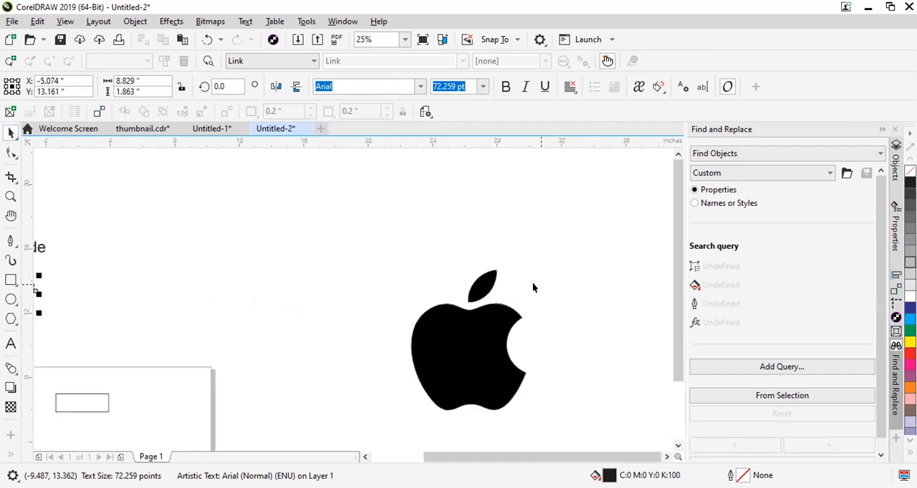
{"action": "left_click", "coordinate": [533, 275]}
{"action": "scroll", "coordinate": [532, 237], "scroll_direction": "up", "scroll_amount": 1}
{"action": "scroll", "coordinate": [521, 271], "scroll_direction": "up", "scroll_amount": 1}
{"action": "scroll", "coordinate": [472, 318], "scroll_direction": "down", "scroll_amount": 1}
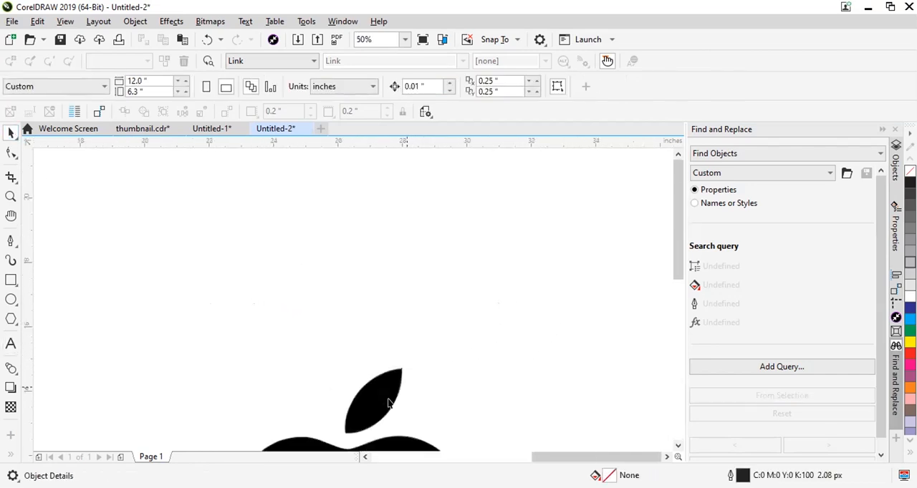
{"action": "scroll", "coordinate": [408, 358], "scroll_direction": "down", "scroll_amount": 2}
{"action": "scroll", "coordinate": [429, 315], "scroll_direction": "up", "scroll_amount": 4}
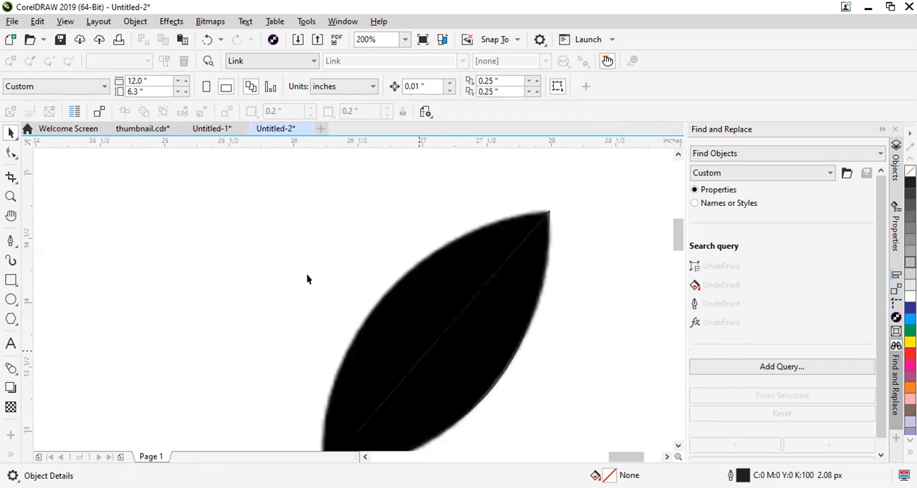
{"action": "left_click", "coordinate": [11, 153]}
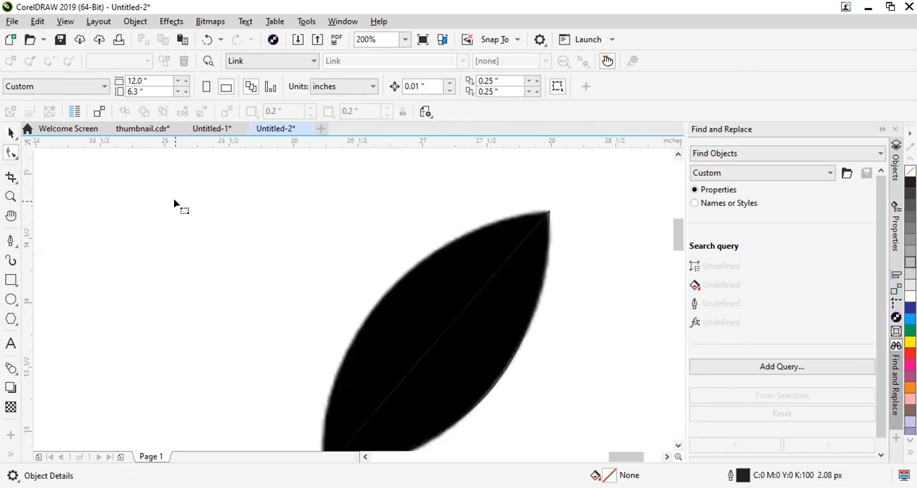
{"action": "left_click", "coordinate": [443, 338]}
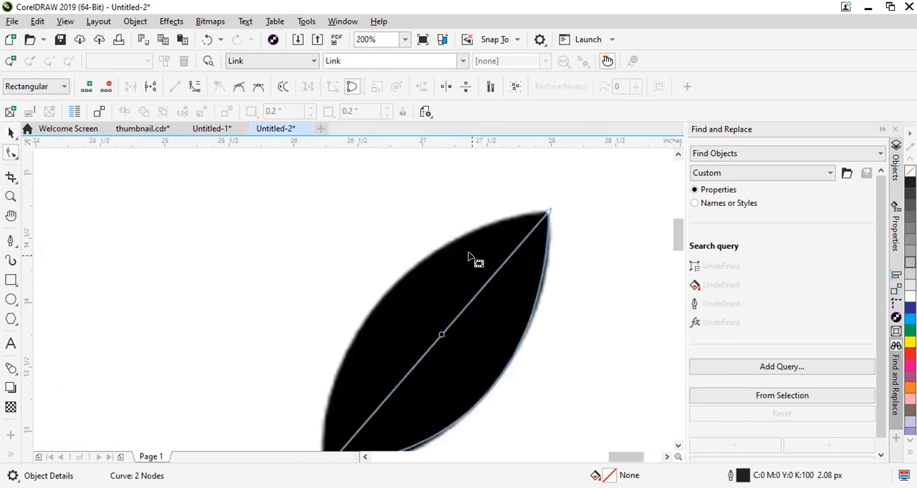
{"action": "scroll", "coordinate": [469, 257], "scroll_direction": "down", "scroll_amount": 1}
{"action": "scroll", "coordinate": [451, 300], "scroll_direction": "up", "scroll_amount": 1}
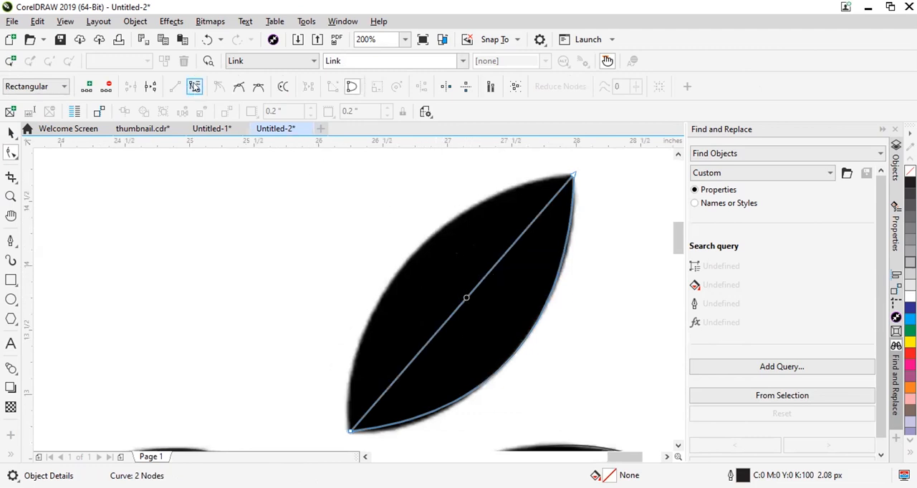
{"action": "left_click", "coordinate": [194, 86]}
{"action": "left_click_drag", "start_coordinate": [469, 296], "coordinate": [414, 256]}
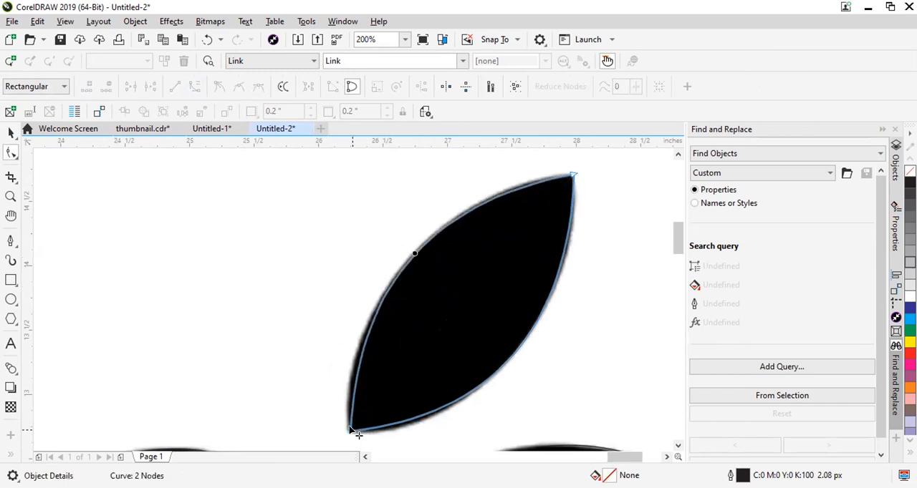
Refine the handles at the leaf's lower and upper tips so both curves match the leaf's edges.
{"action": "left_click", "coordinate": [351, 430]}
{"action": "left_click_drag", "start_coordinate": [356, 300], "coordinate": [336, 333]}
{"action": "left_click_drag", "start_coordinate": [422, 204], "coordinate": [424, 189]}
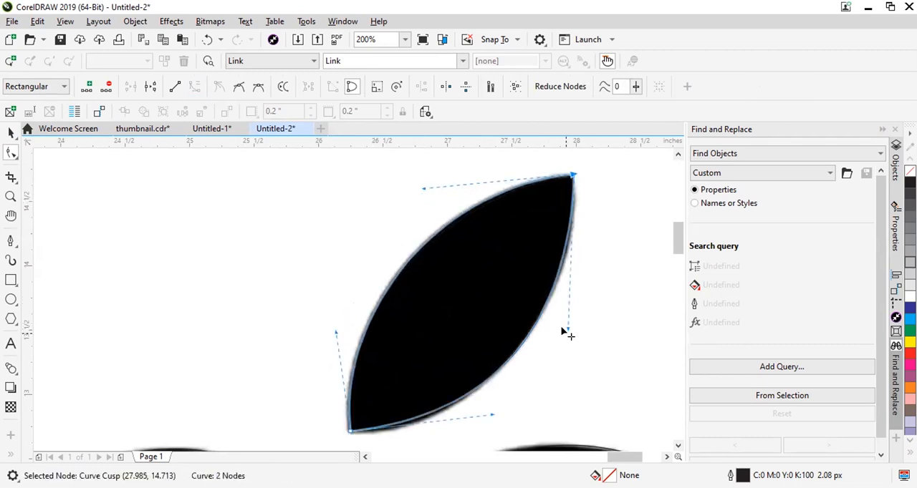
{"action": "left_click_drag", "start_coordinate": [569, 329], "coordinate": [575, 320]}
{"action": "scroll", "coordinate": [490, 397], "scroll_direction": "down", "scroll_amount": 1}
{"action": "scroll", "coordinate": [454, 423], "scroll_direction": "up", "scroll_amount": 1}
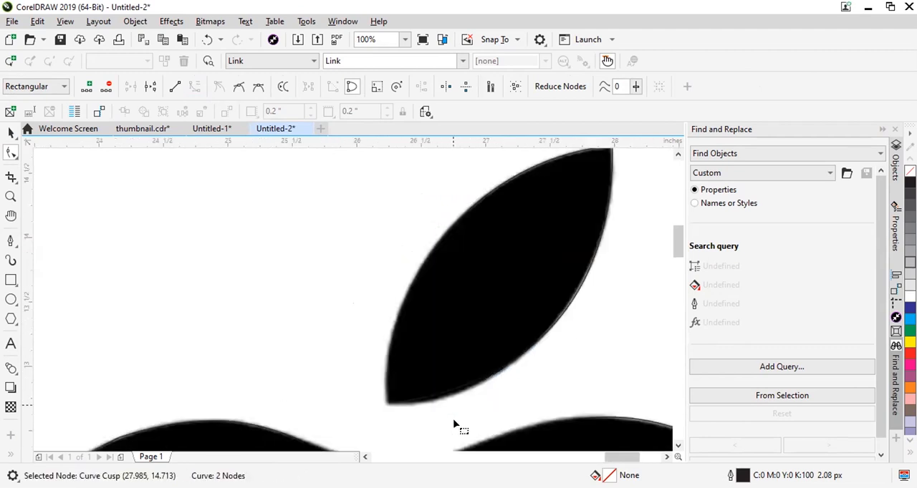
{"action": "left_click_drag", "start_coordinate": [528, 387], "coordinate": [513, 407]}
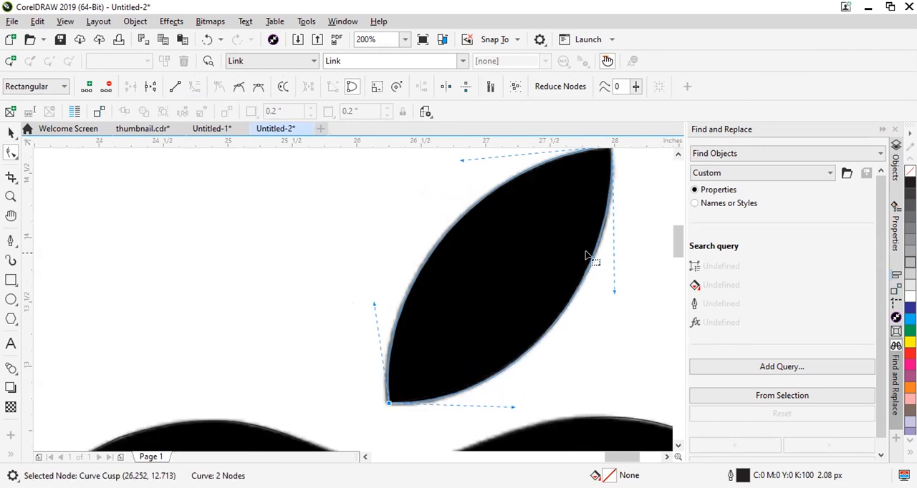
Select the body and leaf outlines together and move them to the right of the black apple logo.
{"action": "scroll", "coordinate": [585, 256], "scroll_direction": "down", "scroll_amount": 5}
{"action": "left_click", "coordinate": [11, 132]}
{"action": "left_click", "coordinate": [459, 384], "text": "shift"}
{"action": "scroll", "coordinate": [205, 248], "scroll_direction": "down", "scroll_amount": 1}
{"action": "left_click_drag", "start_coordinate": [311, 286], "coordinate": [432, 285]}
{"action": "left_click", "coordinate": [493, 276]}
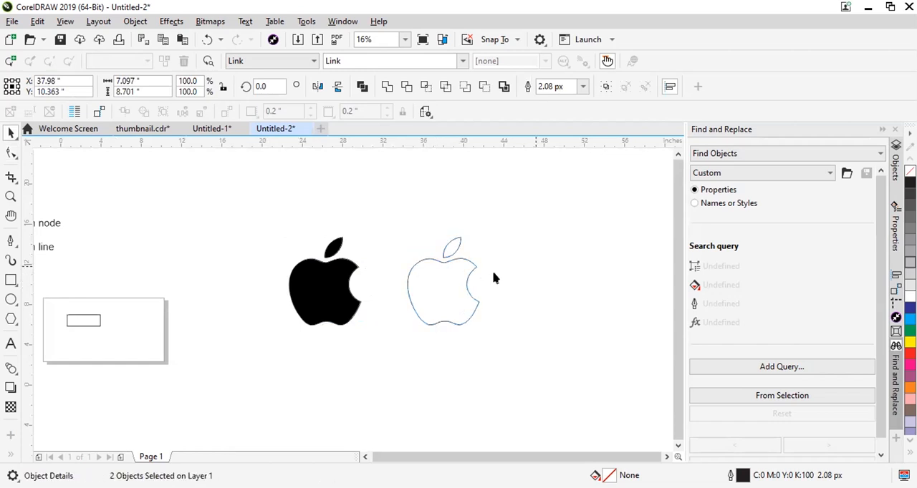
Try to move the black apple logo to the left, away from the finished outlines.
{"action": "left_click_drag", "start_coordinate": [334, 285], "coordinate": [184, 266]}
{"action": "key", "text": "ctrl+z"}
{"action": "left_click_drag", "start_coordinate": [403, 220], "coordinate": [496, 341]}
{"action": "scroll", "coordinate": [447, 265], "scroll_direction": "up", "scroll_amount": 2}
{"action": "scroll", "coordinate": [431, 258], "scroll_direction": "down", "scroll_amount": 2}
{"action": "left_click", "coordinate": [456, 258]}
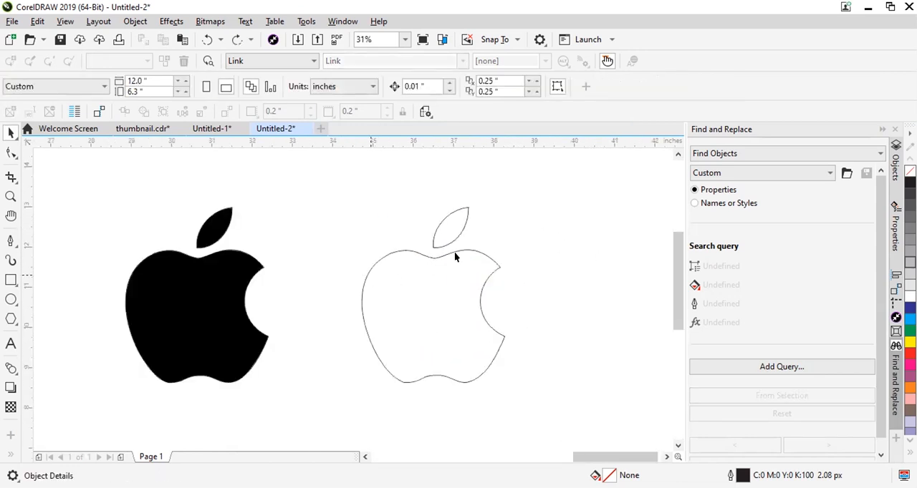
Examine the body outline closely for sharp joints along its bottom curve.
{"action": "scroll", "coordinate": [365, 230], "scroll_direction": "up", "scroll_amount": 2}
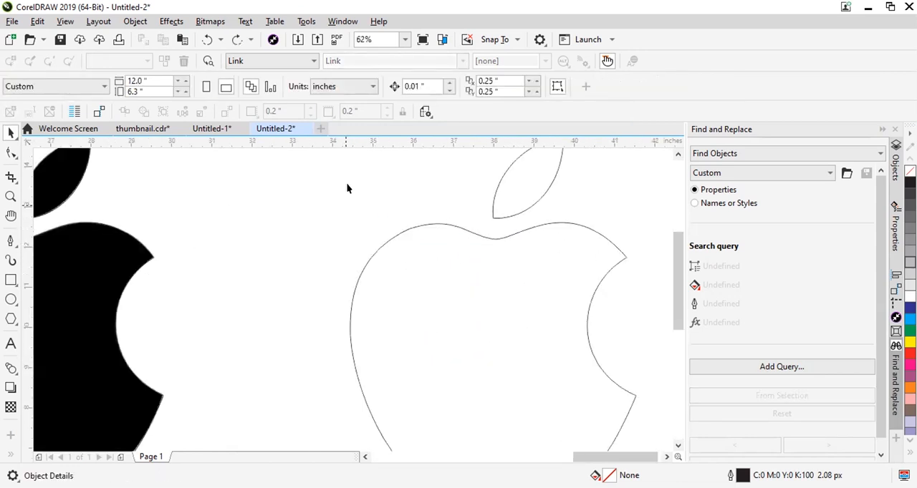
{"action": "scroll", "coordinate": [441, 233], "scroll_direction": "down", "scroll_amount": 1}
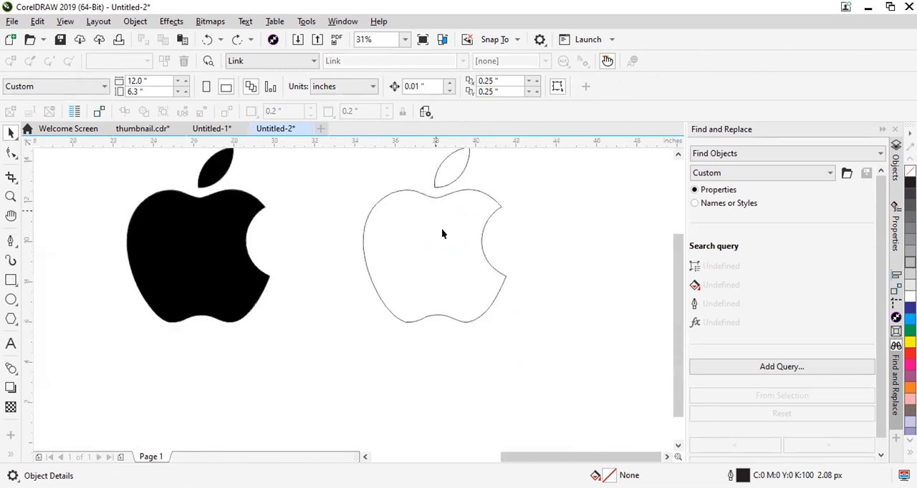
{"action": "scroll", "coordinate": [413, 310], "scroll_direction": "up", "scroll_amount": 5}
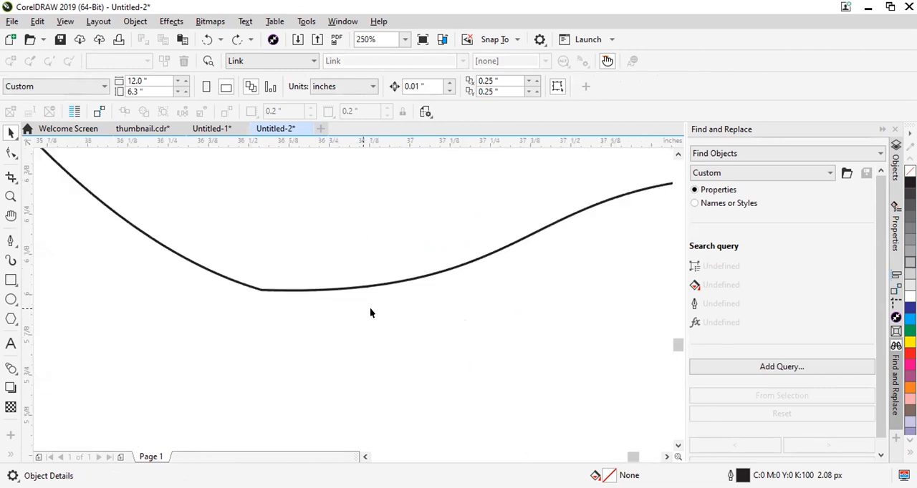
{"action": "scroll", "coordinate": [303, 290], "scroll_direction": "down", "scroll_amount": 1}
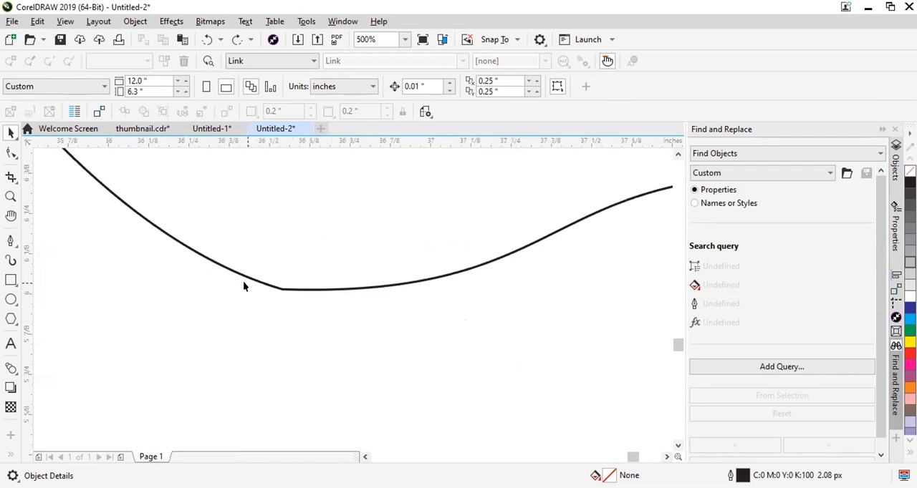
{"action": "left_click", "coordinate": [12, 198]}
{"action": "left_click_drag", "start_coordinate": [198, 240], "coordinate": [403, 365]}
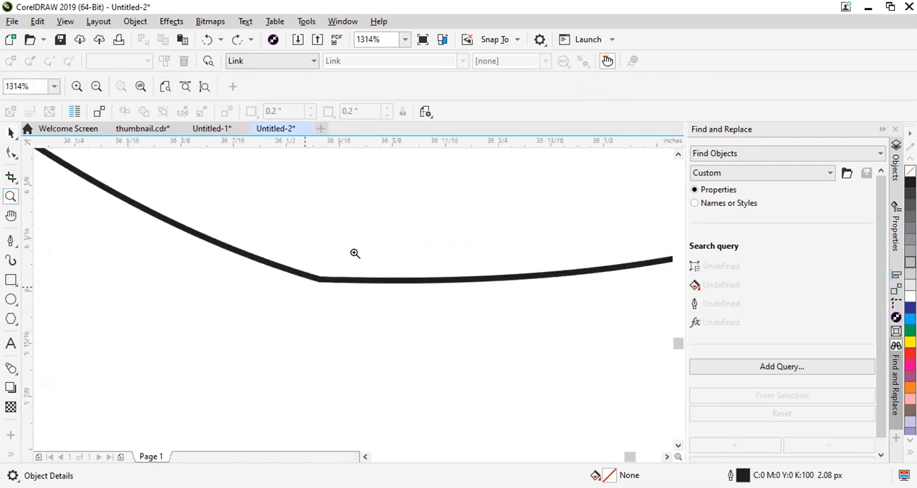
{"action": "scroll", "coordinate": [338, 278], "scroll_direction": "up", "scroll_amount": 3}
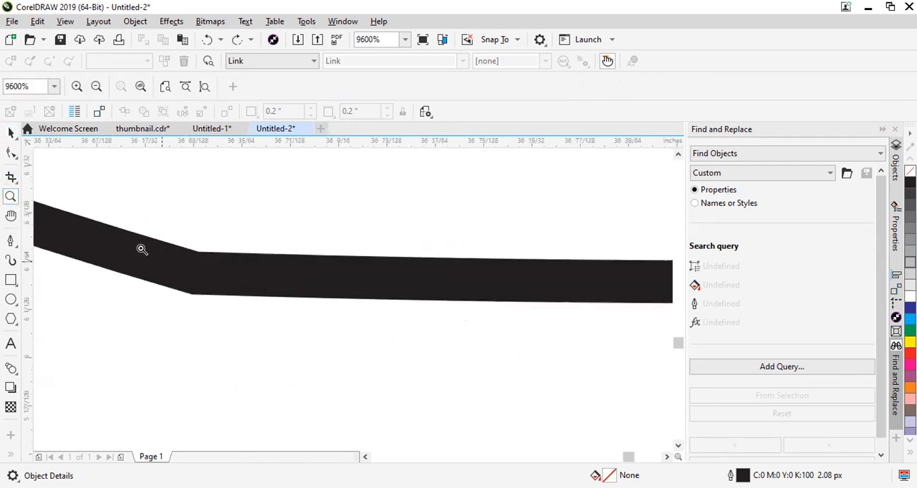
{"action": "scroll", "coordinate": [205, 268], "scroll_direction": "down", "scroll_amount": 6}
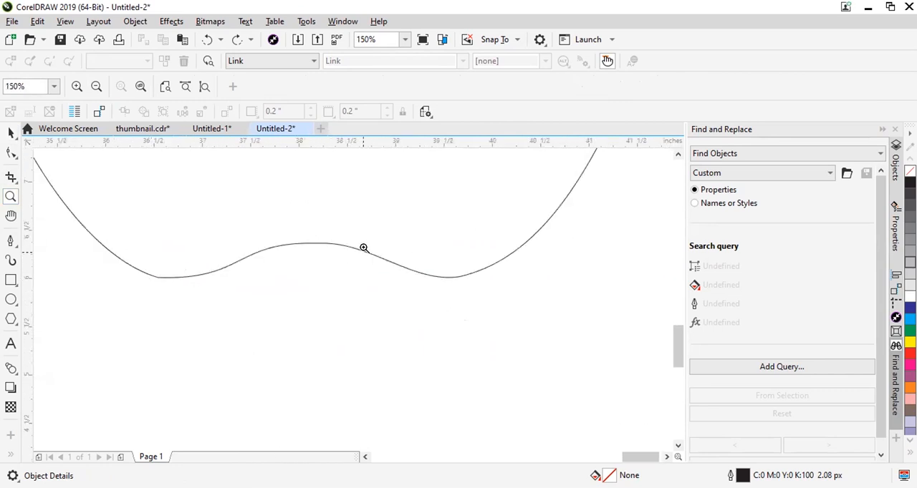
{"action": "scroll", "coordinate": [364, 248], "scroll_direction": "up", "scroll_amount": 4}
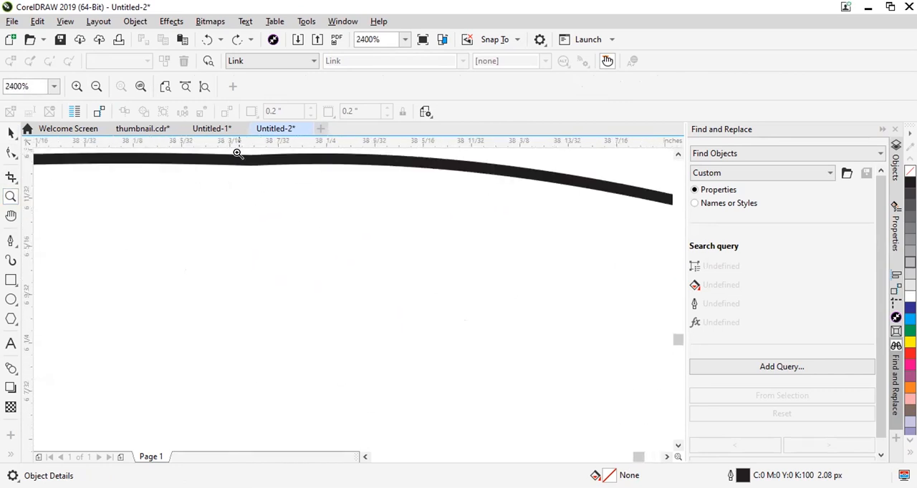
{"action": "scroll", "coordinate": [278, 182], "scroll_direction": "down", "scroll_amount": 8}
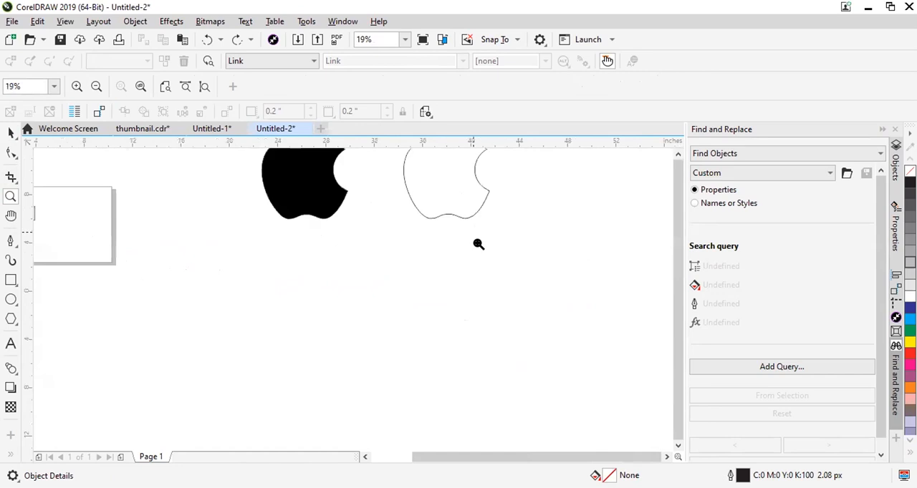
Select the apple body outline for node editing around its bottom edge.
{"action": "left_click", "coordinate": [11, 133]}
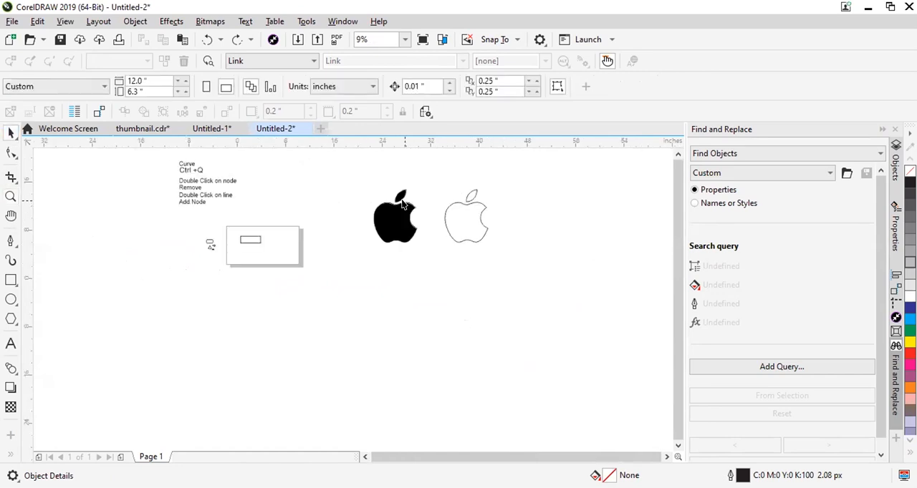
{"action": "scroll", "coordinate": [556, 241], "scroll_direction": "up", "scroll_amount": 4}
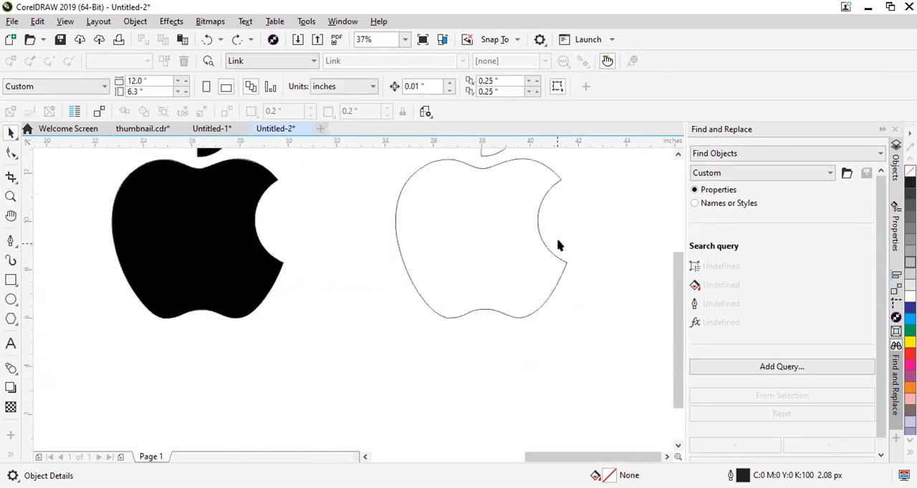
{"action": "left_click", "coordinate": [11, 153]}
{"action": "scroll", "coordinate": [388, 382], "scroll_direction": "up", "scroll_amount": 4}
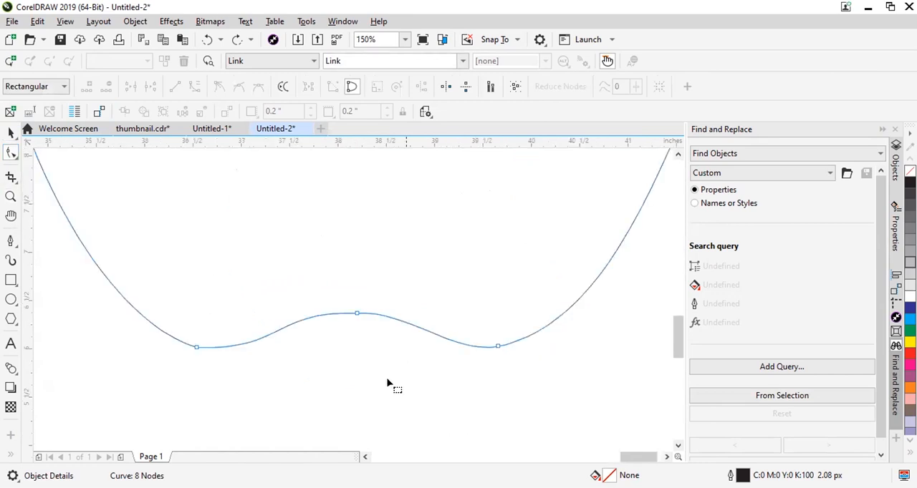
Try to delete the cusp node at the middle of the body's bottom hump.
{"action": "left_click", "coordinate": [291, 247]}
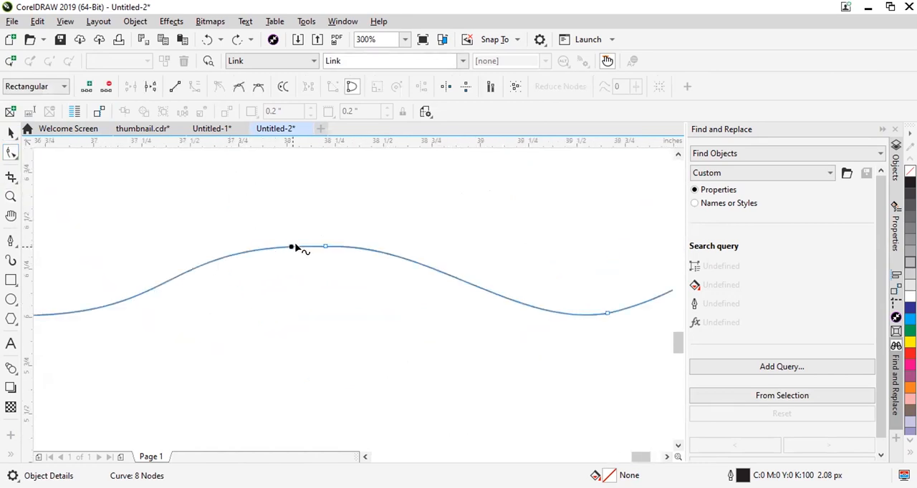
{"action": "left_click", "coordinate": [328, 247]}
{"action": "key", "text": "Delete"}
{"action": "scroll", "coordinate": [331, 298], "scroll_direction": "down", "scroll_amount": 4}
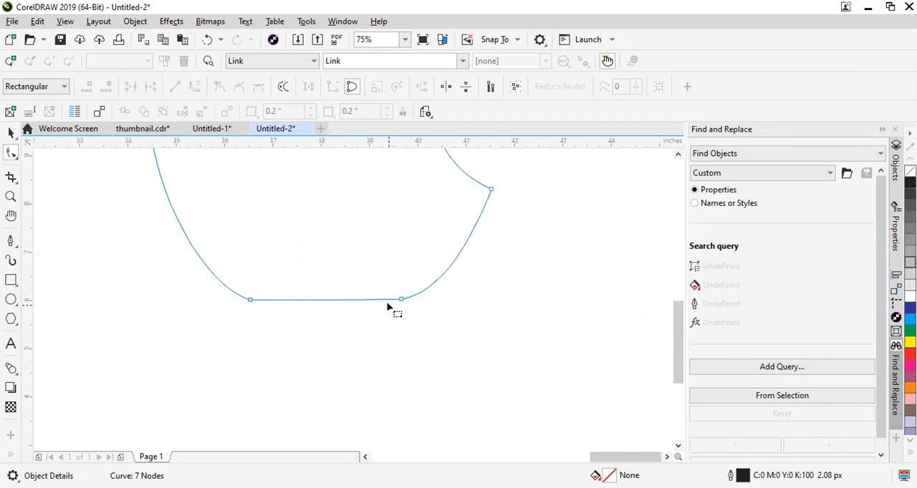
{"action": "key", "text": "ctrl+z"}
{"action": "scroll", "coordinate": [319, 276], "scroll_direction": "up", "scroll_amount": 2}
{"action": "scroll", "coordinate": [388, 275], "scroll_direction": "up", "scroll_amount": 4}
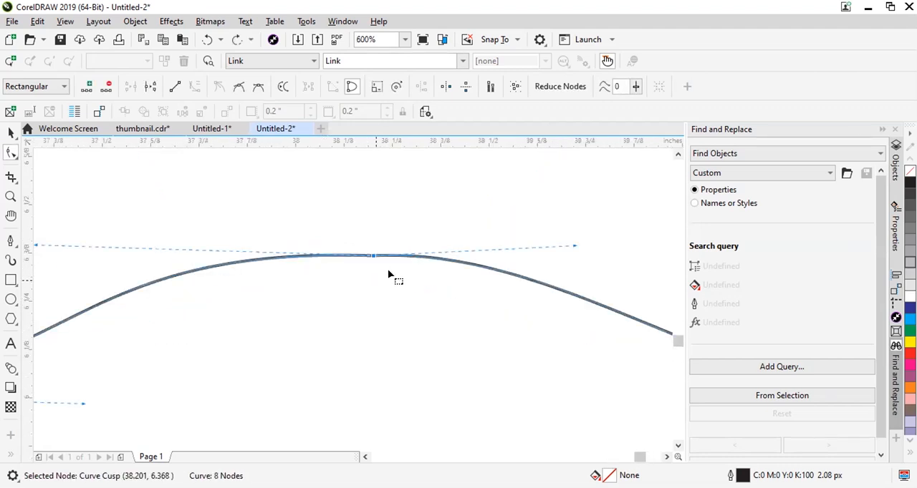
{"action": "key", "text": "Delete"}
{"action": "key", "text": "ctrl+z"}
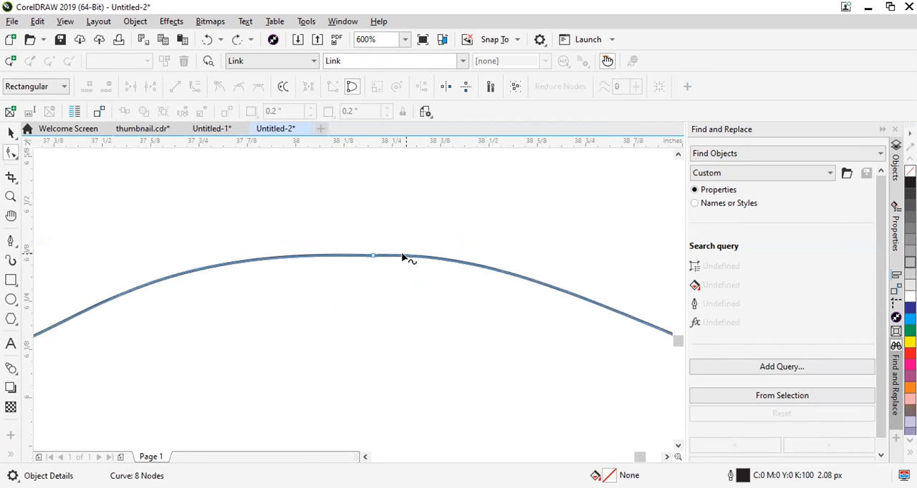
Add a smooth node on each side of the bottom hump's cusp node and remove the cusp node between them.
{"action": "double_click", "coordinate": [392, 258]}
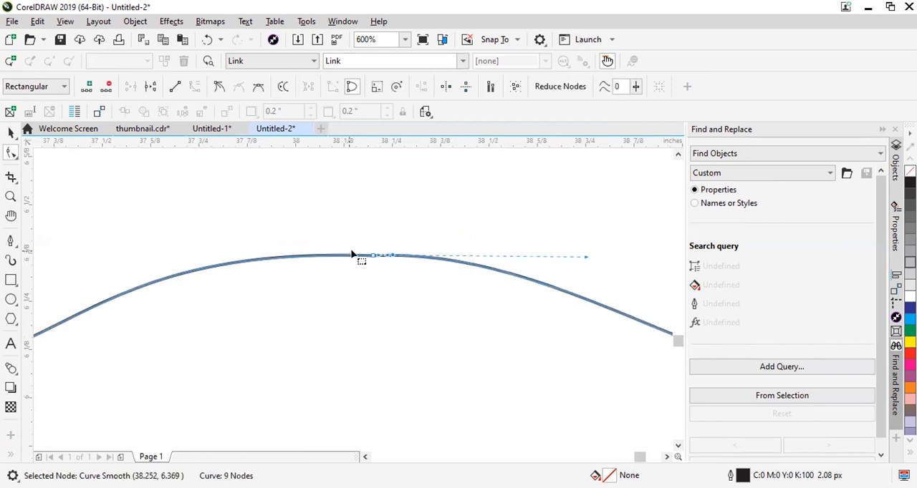
{"action": "scroll", "coordinate": [351, 254], "scroll_direction": "up", "scroll_amount": 2}
{"action": "double_click", "coordinate": [308, 242]}
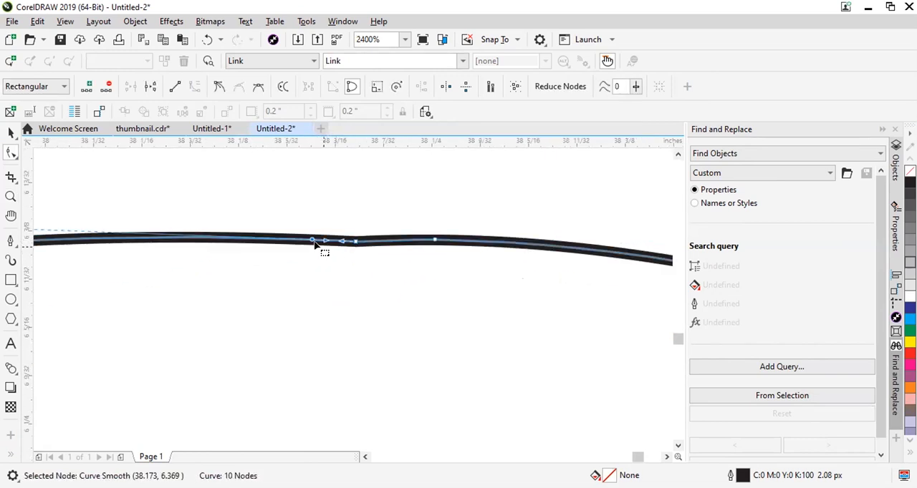
{"action": "key", "text": "ctrl+z"}
{"action": "key", "text": "ctrl+z"}
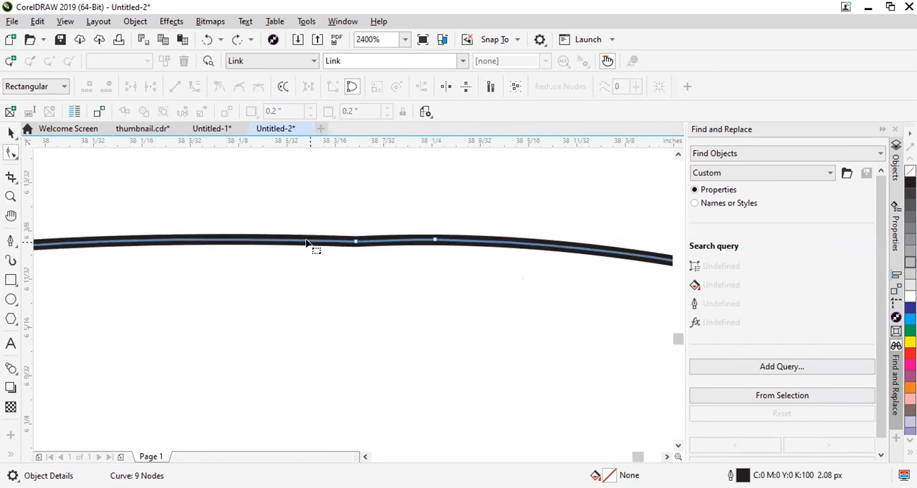
{"action": "double_click", "coordinate": [306, 241]}
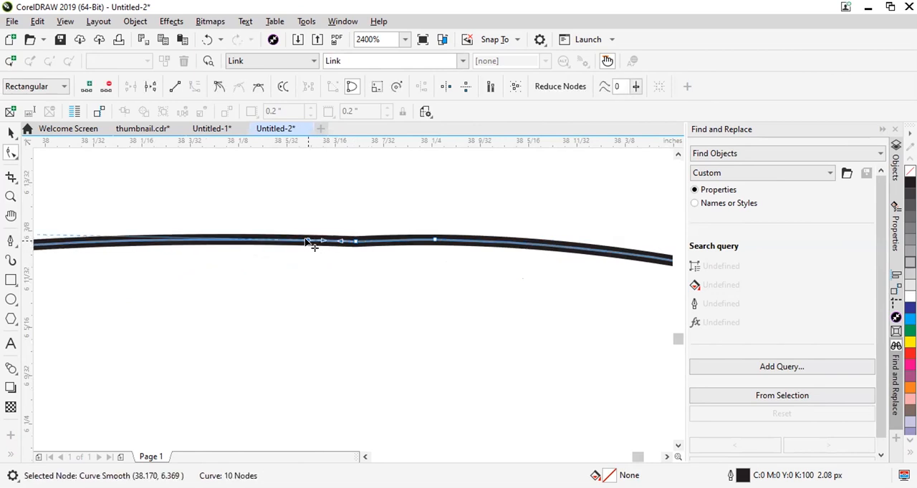
{"action": "double_click", "coordinate": [355, 242]}
{"action": "scroll", "coordinate": [371, 249], "scroll_direction": "down", "scroll_amount": 4}
{"action": "scroll", "coordinate": [374, 250], "scroll_direction": "up", "scroll_amount": 2}
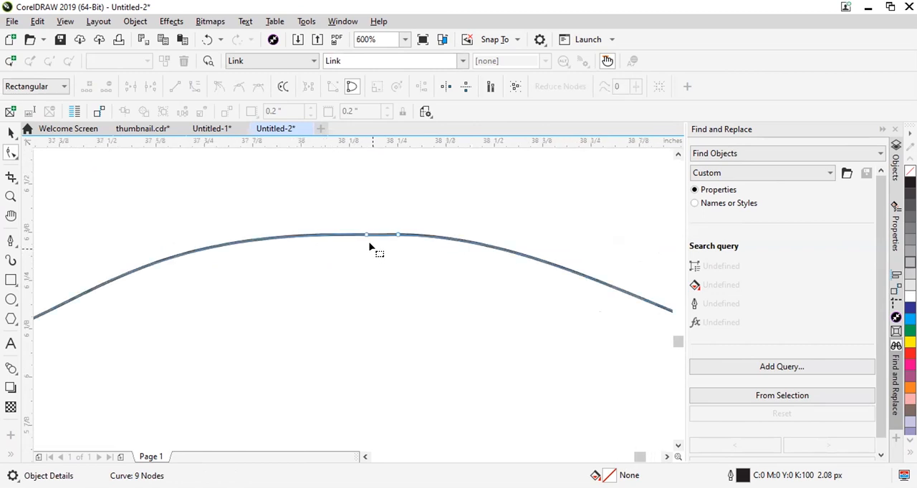
Delete the left of the bottom hump's two peak nodes and shift the remaining one slightly left.
{"action": "scroll", "coordinate": [370, 249], "scroll_direction": "up", "scroll_amount": 1}
{"action": "left_click_drag", "start_coordinate": [342, 244], "coordinate": [366, 215]}
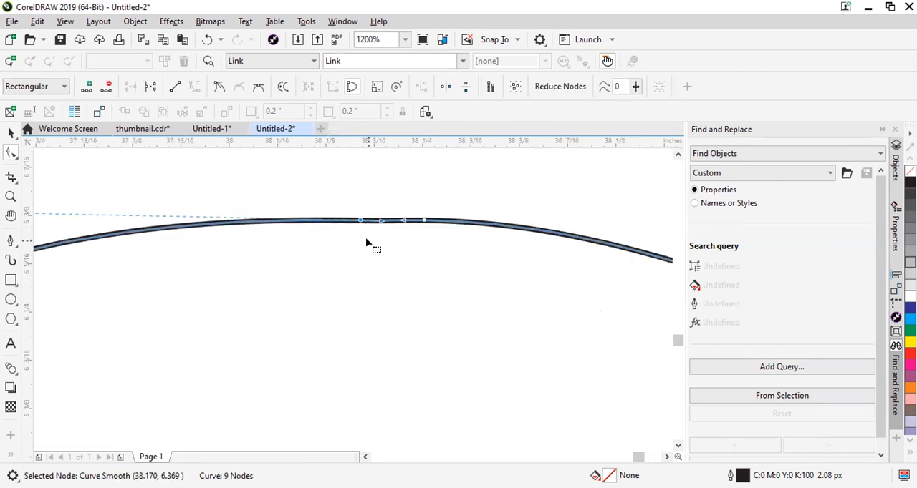
{"action": "key", "text": "Delete"}
{"action": "scroll", "coordinate": [444, 223], "scroll_direction": "down", "scroll_amount": 3}
{"action": "scroll", "coordinate": [435, 230], "scroll_direction": "up", "scroll_amount": 1}
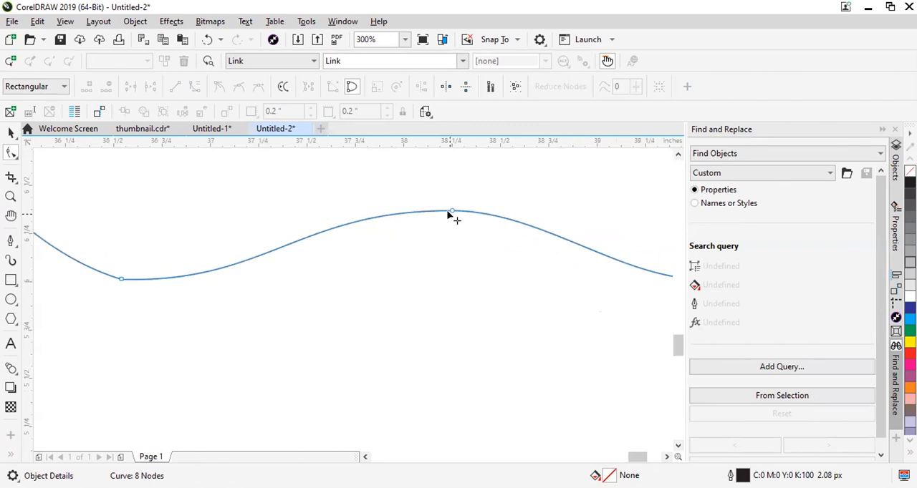
{"action": "scroll", "coordinate": [435, 213], "scroll_direction": "up", "scroll_amount": 1}
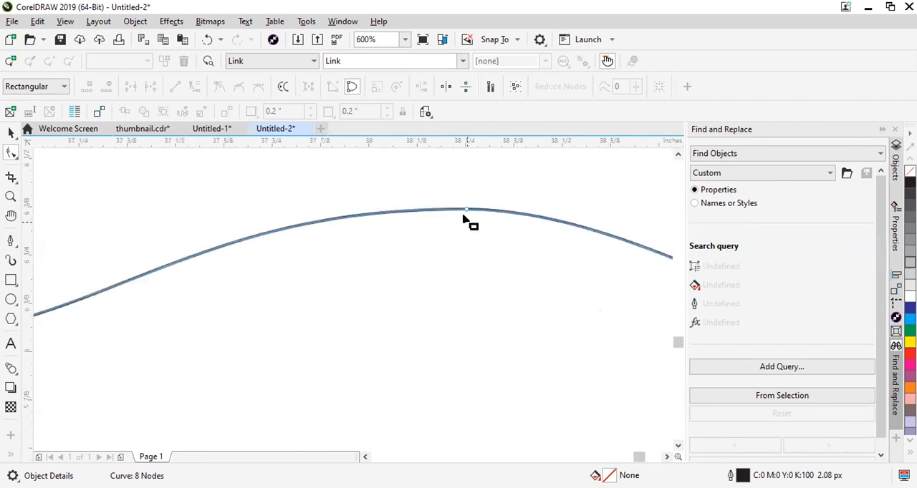
{"action": "left_click_drag", "start_coordinate": [467, 212], "coordinate": [453, 210]}
{"action": "scroll", "coordinate": [434, 242], "scroll_direction": "down", "scroll_amount": 6}
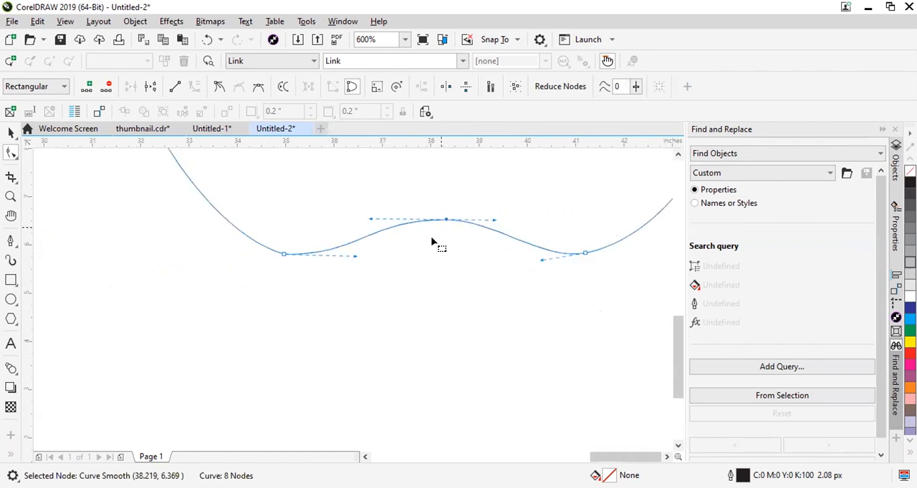
Try to place a vertical guideline through the bottom hump's middle node to compare it with the top dip.
{"action": "scroll", "coordinate": [434, 242], "scroll_direction": "up", "scroll_amount": 2}
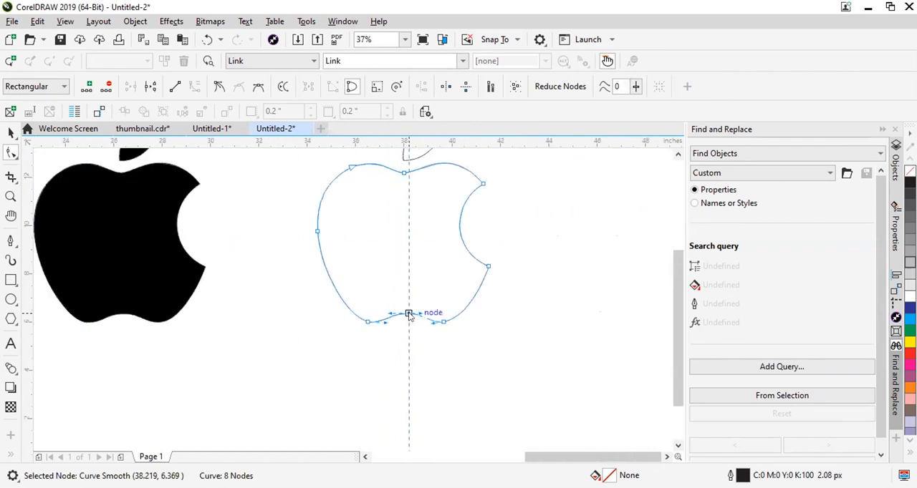
{"action": "scroll", "coordinate": [405, 167], "scroll_direction": "up", "scroll_amount": 3}
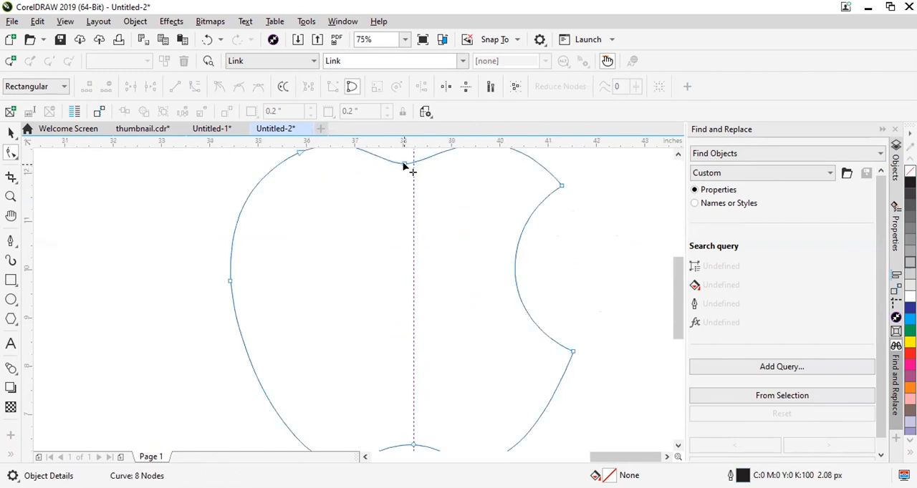
{"action": "scroll", "coordinate": [411, 207], "scroll_direction": "down", "scroll_amount": 3}
{"action": "left_click", "coordinate": [414, 328]}
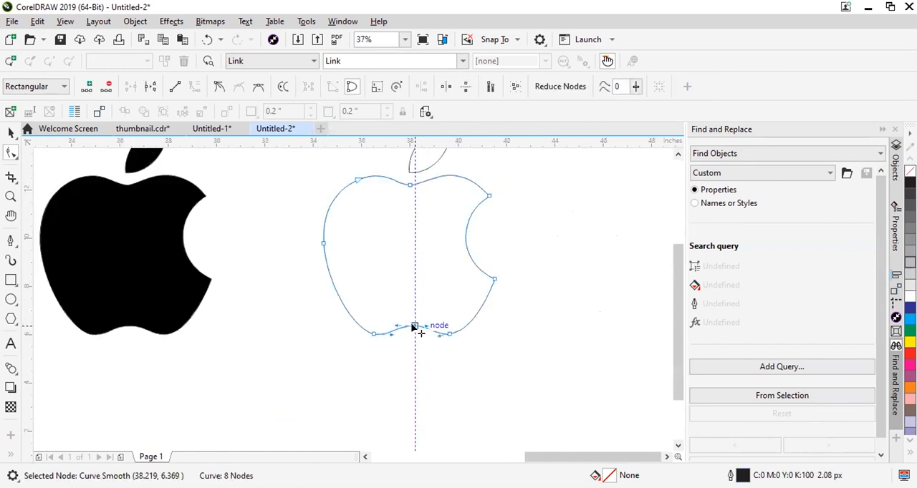
{"action": "key", "text": "ctrl+z"}
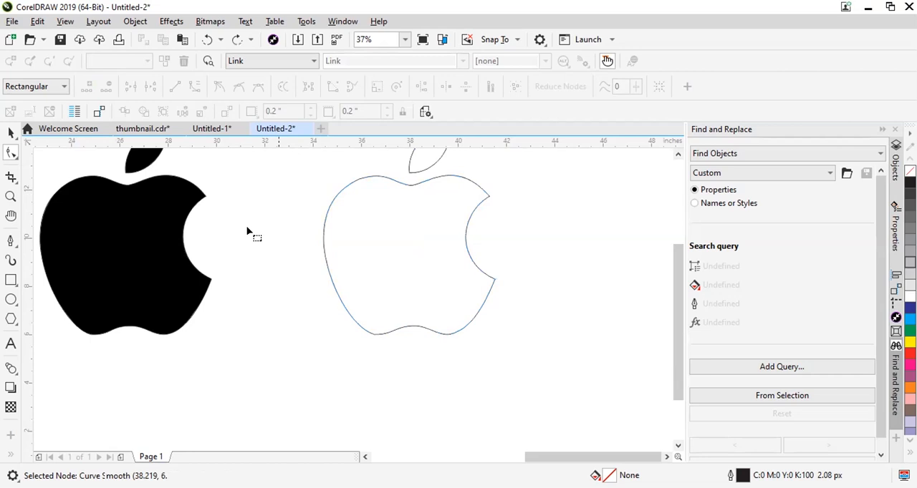
{"action": "left_click_drag", "start_coordinate": [398, 206], "coordinate": [398, 206]}
{"action": "left_click", "coordinate": [427, 196]}
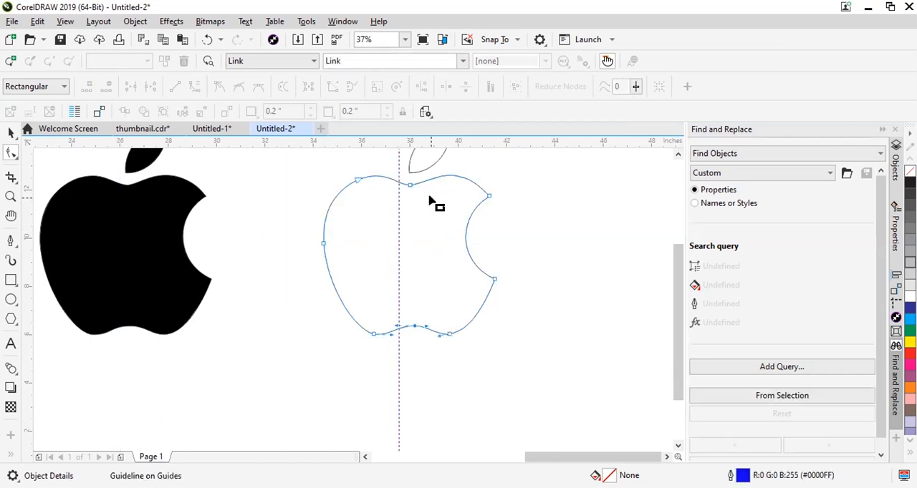
{"action": "key", "text": "ctrl+z"}
{"action": "left_click", "coordinate": [401, 241]}
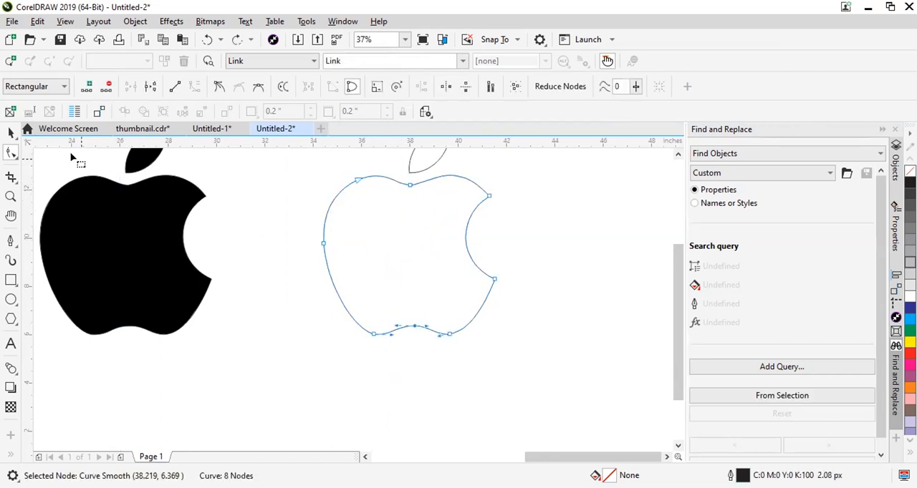
Place a vertical guideline through the body's top dip node and move the bottom hump's middle node onto it.
{"action": "left_click_drag", "start_coordinate": [27, 187], "coordinate": [410, 186]}
{"action": "scroll", "coordinate": [409, 305], "scroll_direction": "up", "scroll_amount": 1}
{"action": "left_click", "coordinate": [387, 352]}
{"action": "scroll", "coordinate": [433, 372], "scroll_direction": "up", "scroll_amount": 2}
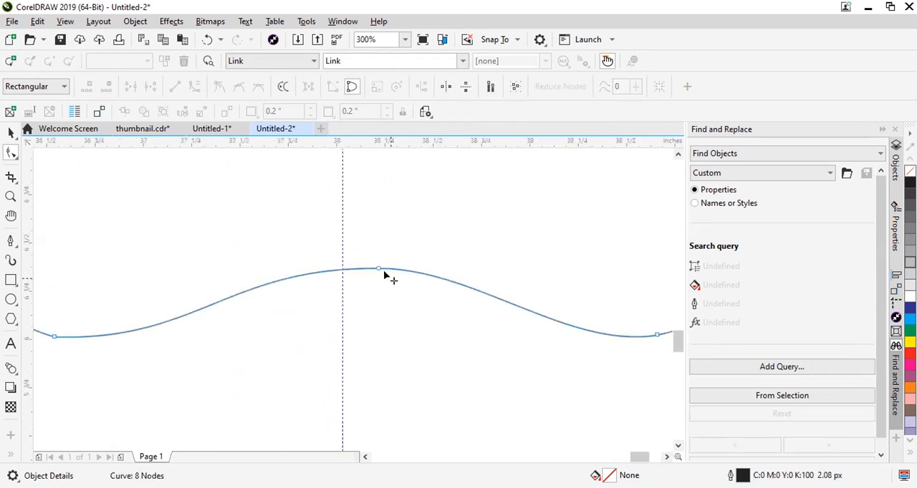
{"action": "left_click_drag", "start_coordinate": [380, 270], "coordinate": [343, 269]}
{"action": "scroll", "coordinate": [369, 274], "scroll_direction": "down", "scroll_amount": 1}
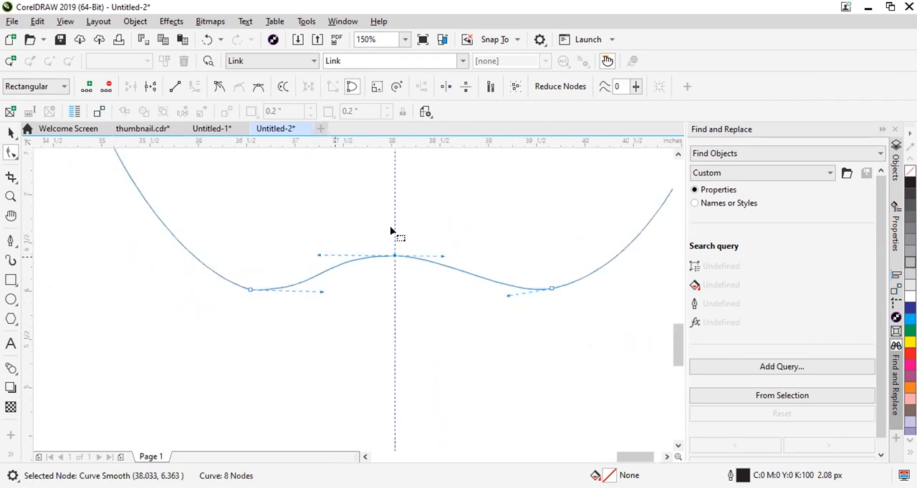
Lengthen and slightly raise the right handle of the bottom hump's middle node to reshape the curve.
{"action": "scroll", "coordinate": [390, 204], "scroll_direction": "up", "scroll_amount": 1}
{"action": "left_click_drag", "start_coordinate": [497, 307], "coordinate": [522, 302]}
{"action": "left_click", "coordinate": [521, 297]}
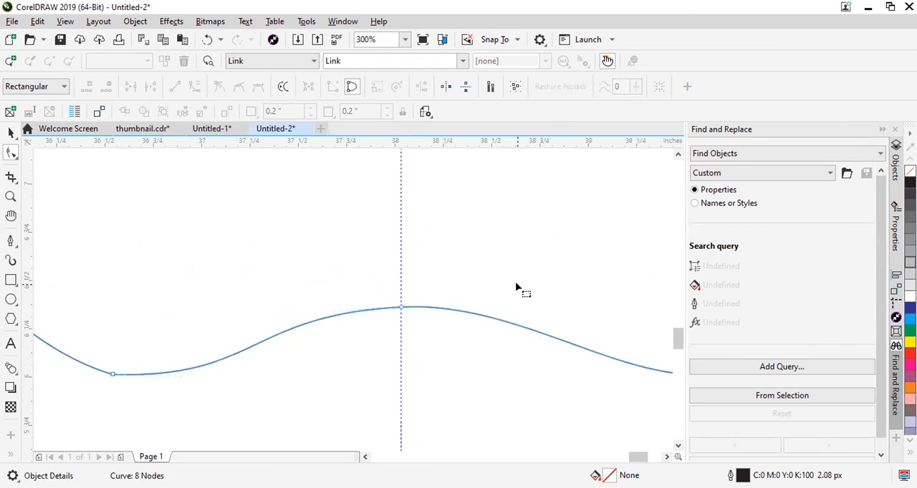
Round the body's bottom-left cusp by adding a node on each side of it and deleting the cusp node.
{"action": "scroll", "coordinate": [518, 292], "scroll_direction": "down", "scroll_amount": 1}
{"action": "scroll", "coordinate": [516, 297], "scroll_direction": "down", "scroll_amount": 1}
{"action": "scroll", "coordinate": [537, 333], "scroll_direction": "up", "scroll_amount": 1}
{"action": "scroll", "coordinate": [273, 285], "scroll_direction": "up", "scroll_amount": 1}
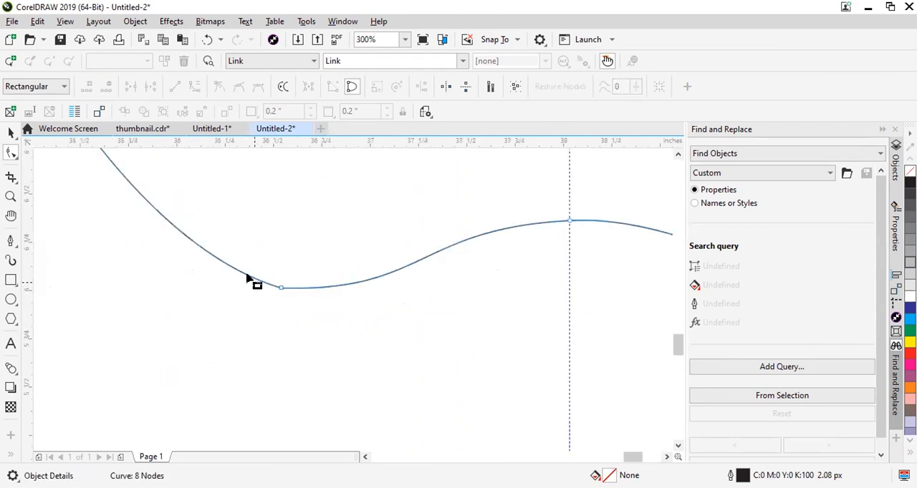
{"action": "scroll", "coordinate": [284, 288], "scroll_direction": "up", "scroll_amount": 2}
{"action": "left_click", "coordinate": [251, 272]}
{"action": "key", "text": "plus"}
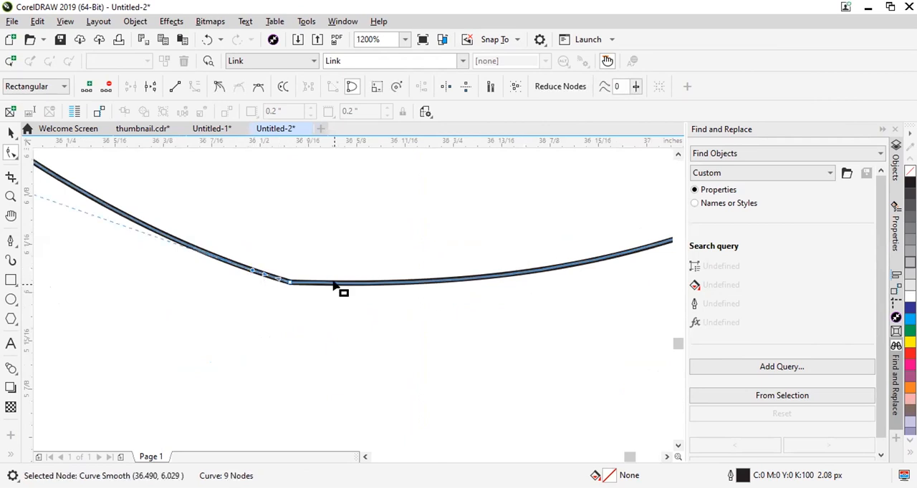
{"action": "left_click", "coordinate": [335, 284]}
{"action": "key", "text": "plus"}
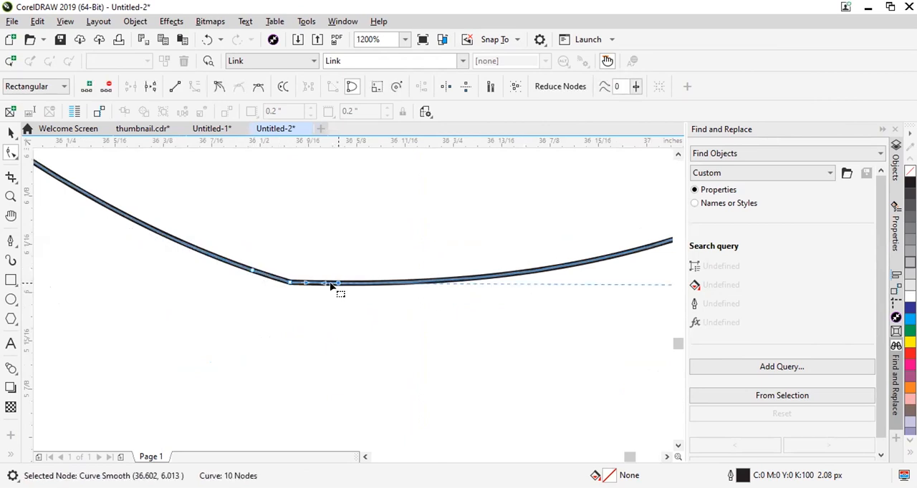
{"action": "left_click_drag", "start_coordinate": [274, 301], "coordinate": [301, 270]}
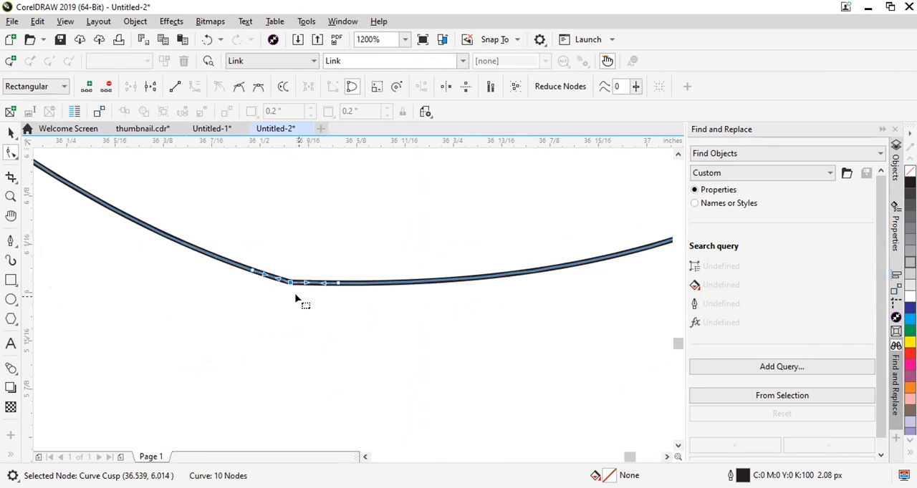
{"action": "left_click_drag", "start_coordinate": [266, 370], "coordinate": [303, 274]}
{"action": "key", "text": "Delete"}
{"action": "scroll", "coordinate": [280, 287], "scroll_direction": "up", "scroll_amount": 1}
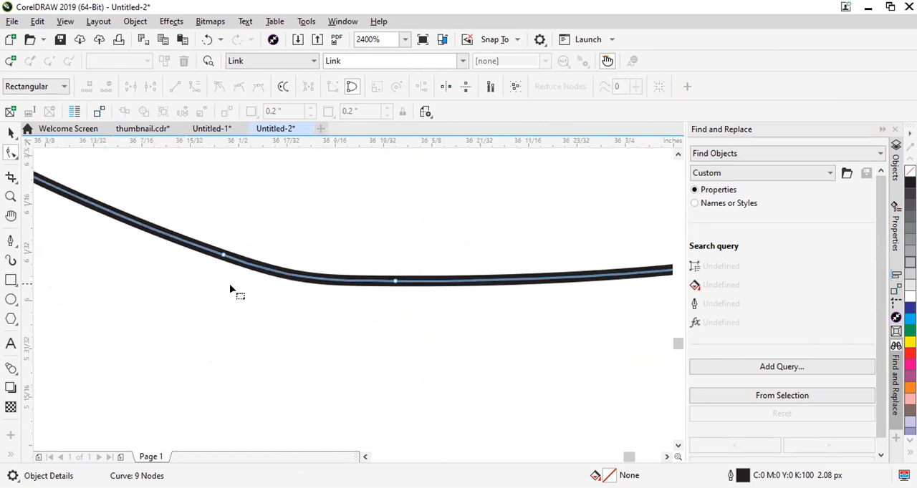
{"action": "scroll", "coordinate": [236, 290], "scroll_direction": "down", "scroll_amount": 2}
{"action": "scroll", "coordinate": [243, 293], "scroll_direction": "up", "scroll_amount": 1}
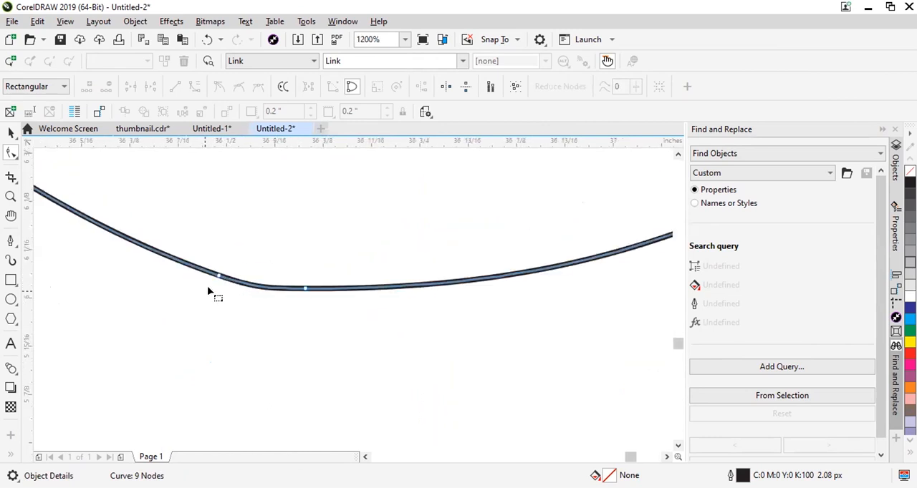
Try deleting the left and then the right of the two new bottom-left nodes, undoing each deletion.
{"action": "left_click", "coordinate": [218, 277]}
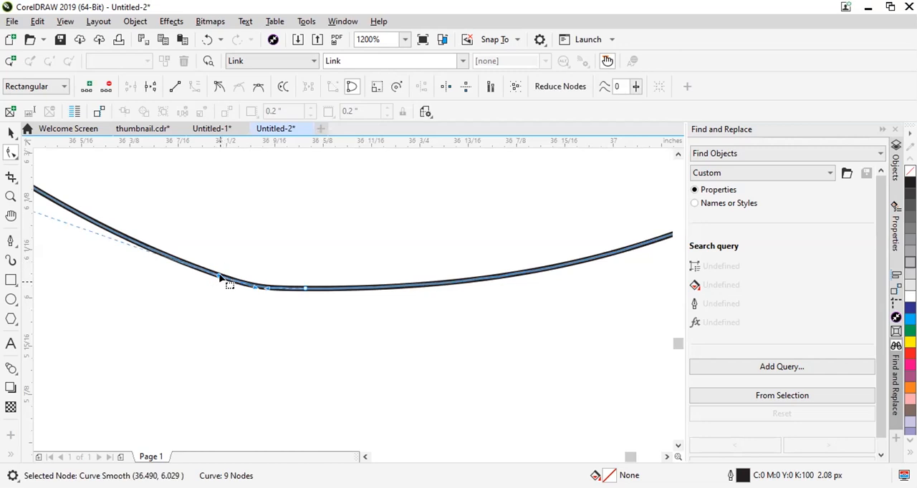
{"action": "key", "text": "Delete"}
{"action": "scroll", "coordinate": [229, 290], "scroll_direction": "down", "scroll_amount": 5}
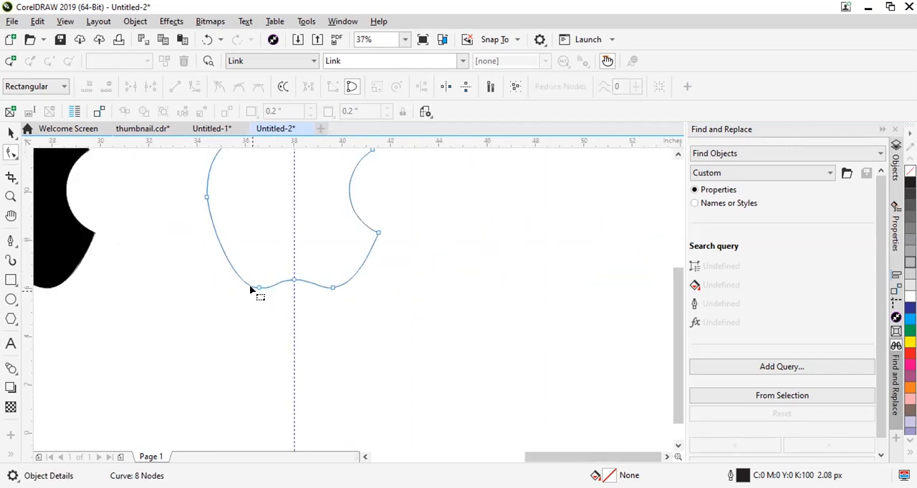
{"action": "key", "text": "ctrl+z"}
{"action": "scroll", "coordinate": [250, 288], "scroll_direction": "up", "scroll_amount": 4}
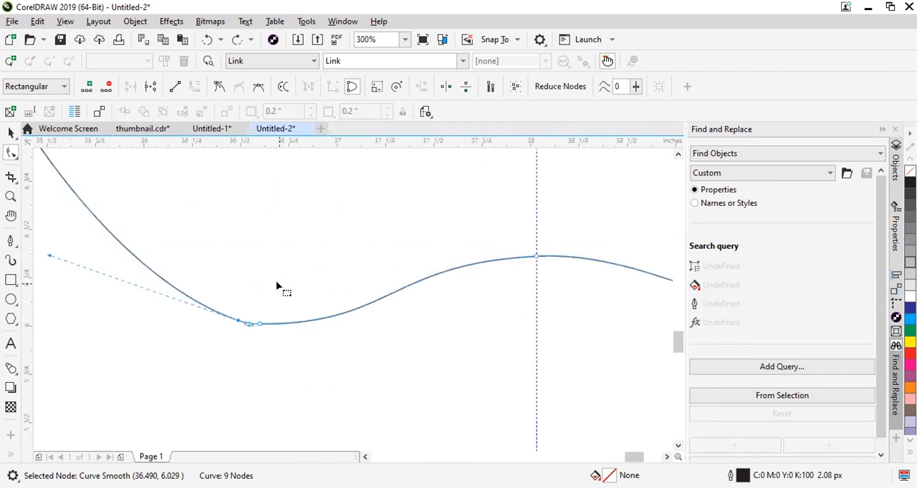
{"action": "left_click_drag", "start_coordinate": [314, 357], "coordinate": [332, 295]}
{"action": "scroll", "coordinate": [242, 354], "scroll_direction": "down", "scroll_amount": 2}
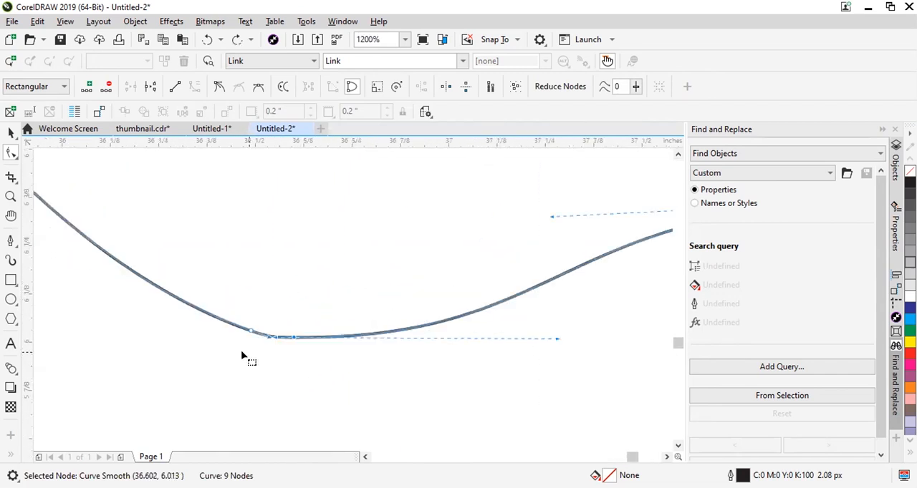
{"action": "scroll", "coordinate": [242, 361], "scroll_direction": "down", "scroll_amount": 1}
{"action": "key", "text": "Delete"}
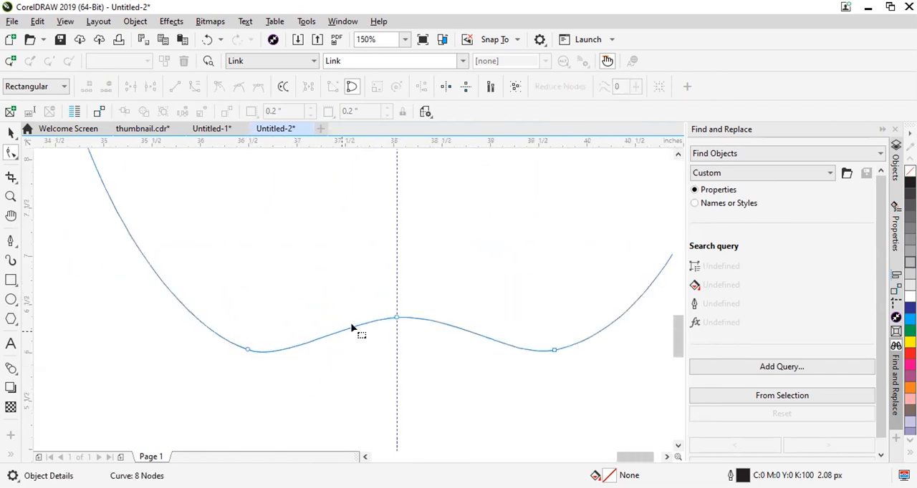
{"action": "key", "text": "ctrl+z"}
Round the body's bottom-right cusp by adding a node on each side of it and deleting the cusp node.
{"action": "scroll", "coordinate": [553, 367], "scroll_direction": "up", "scroll_amount": 1}
{"action": "scroll", "coordinate": [572, 341], "scroll_direction": "up", "scroll_amount": 3}
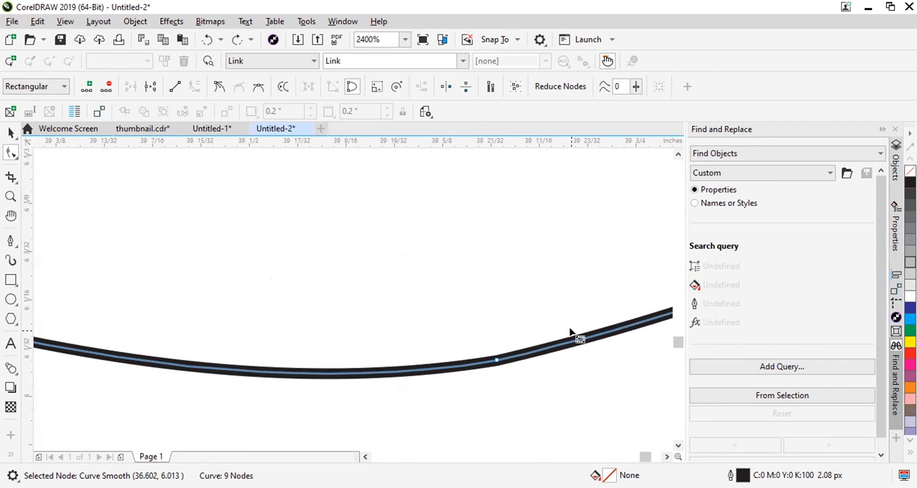
{"action": "scroll", "coordinate": [483, 377], "scroll_direction": "up", "scroll_amount": 1}
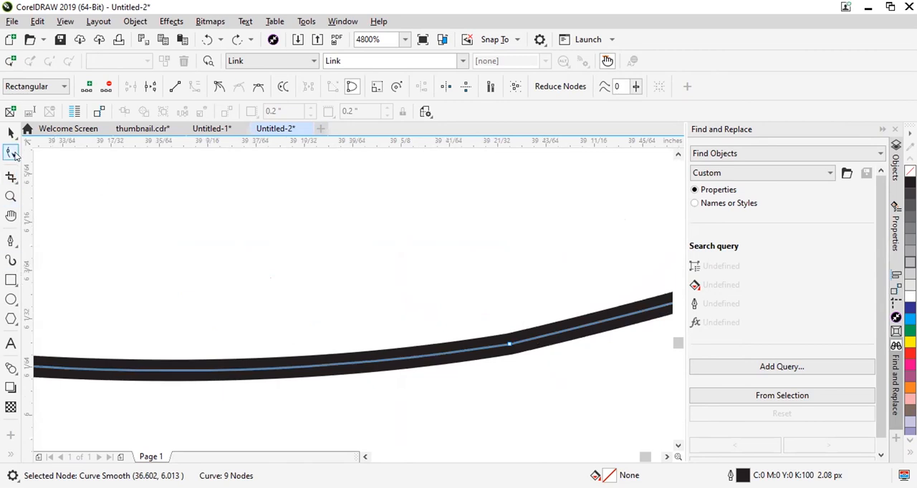
{"action": "left_click", "coordinate": [556, 332]}
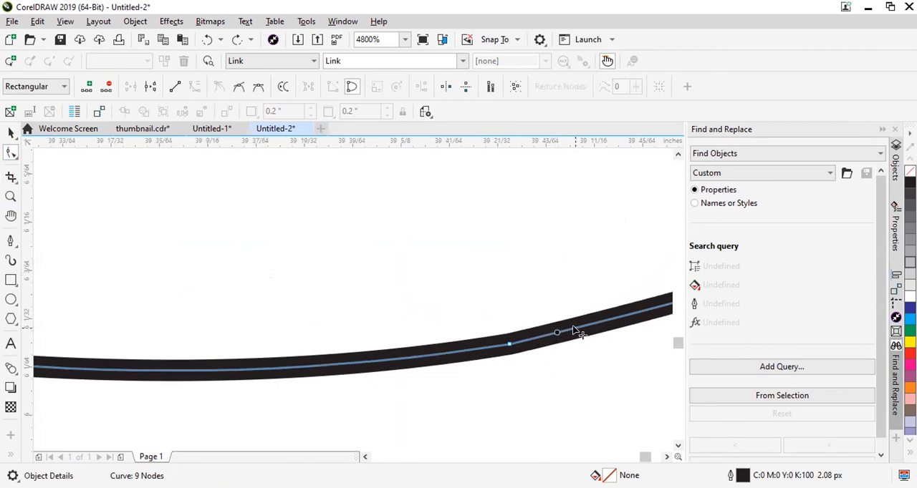
{"action": "double_click", "coordinate": [574, 327]}
{"action": "left_click", "coordinate": [463, 350]}
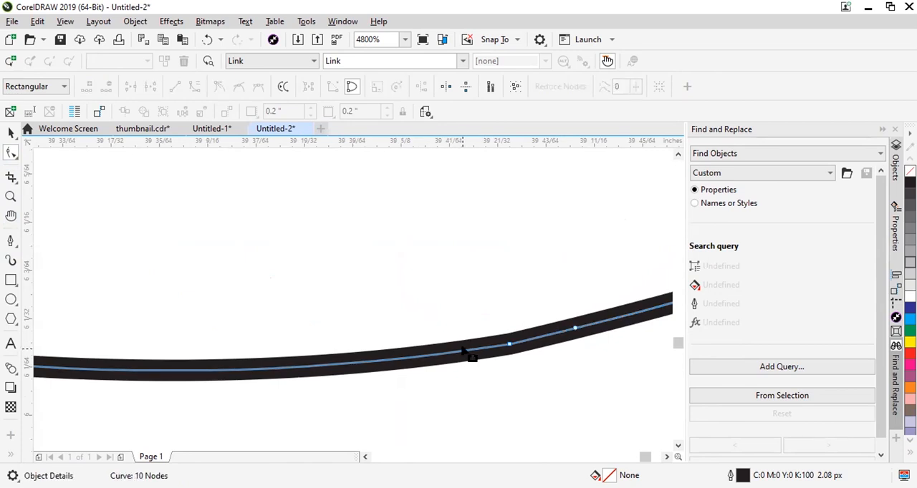
{"action": "double_click", "coordinate": [462, 350]}
{"action": "left_click_drag", "start_coordinate": [517, 386], "coordinate": [489, 312]}
{"action": "key", "text": "Delete"}
{"action": "scroll", "coordinate": [407, 364], "scroll_direction": "down", "scroll_amount": 2}
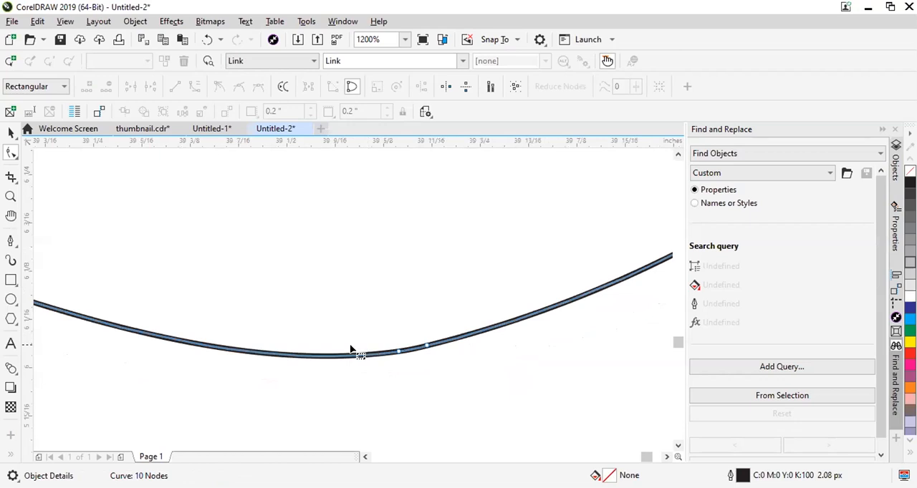
{"action": "scroll", "coordinate": [421, 384], "scroll_direction": "down", "scroll_amount": 4}
Round the body's top dip by adding a node on each side of the guideline and deleting the dip's middle node.
{"action": "scroll", "coordinate": [597, 249], "scroll_direction": "up", "scroll_amount": 1}
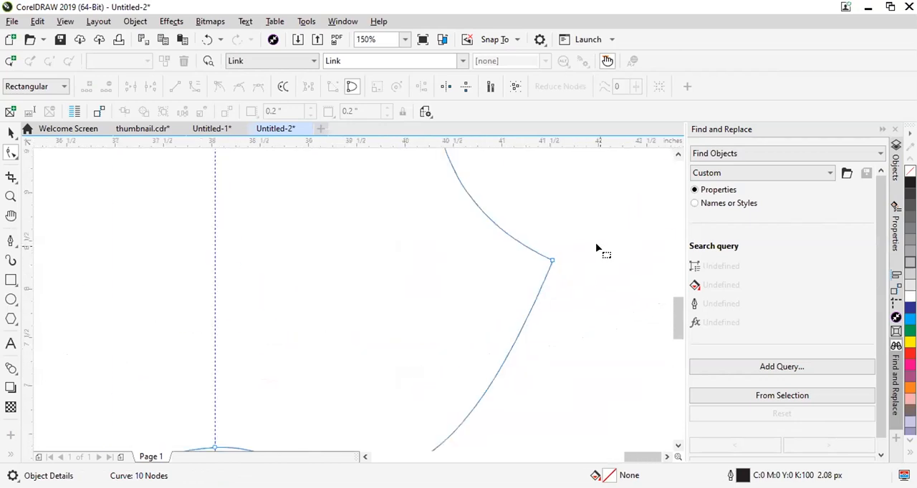
{"action": "scroll", "coordinate": [471, 303], "scroll_direction": "up", "scroll_amount": 4}
{"action": "scroll", "coordinate": [501, 299], "scroll_direction": "down", "scroll_amount": 6}
{"action": "scroll", "coordinate": [504, 207], "scroll_direction": "up", "scroll_amount": 2}
{"action": "scroll", "coordinate": [477, 223], "scroll_direction": "down", "scroll_amount": 2}
{"action": "scroll", "coordinate": [479, 202], "scroll_direction": "up", "scroll_amount": 1}
{"action": "scroll", "coordinate": [304, 227], "scroll_direction": "up", "scroll_amount": 1}
{"action": "scroll", "coordinate": [315, 242], "scroll_direction": "up", "scroll_amount": 1}
{"action": "scroll", "coordinate": [300, 250], "scroll_direction": "up", "scroll_amount": 1}
{"action": "double_click", "coordinate": [254, 241]}
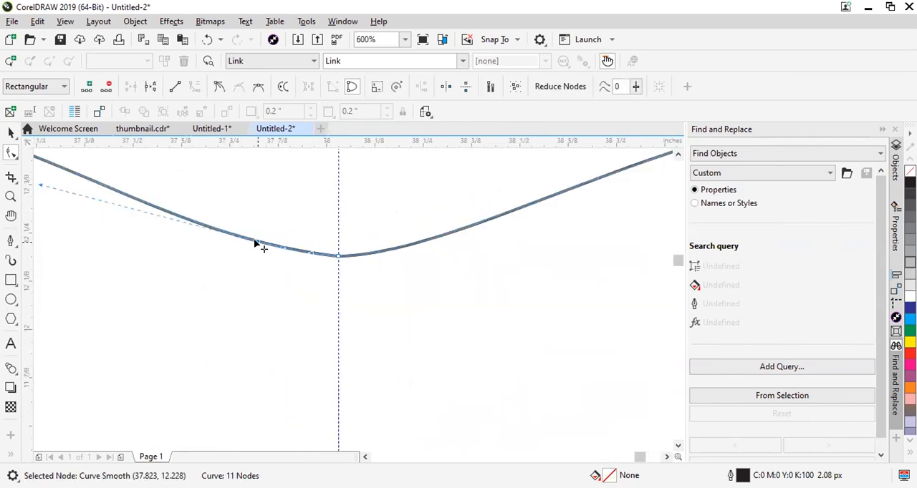
{"action": "left_click", "coordinate": [404, 245]}
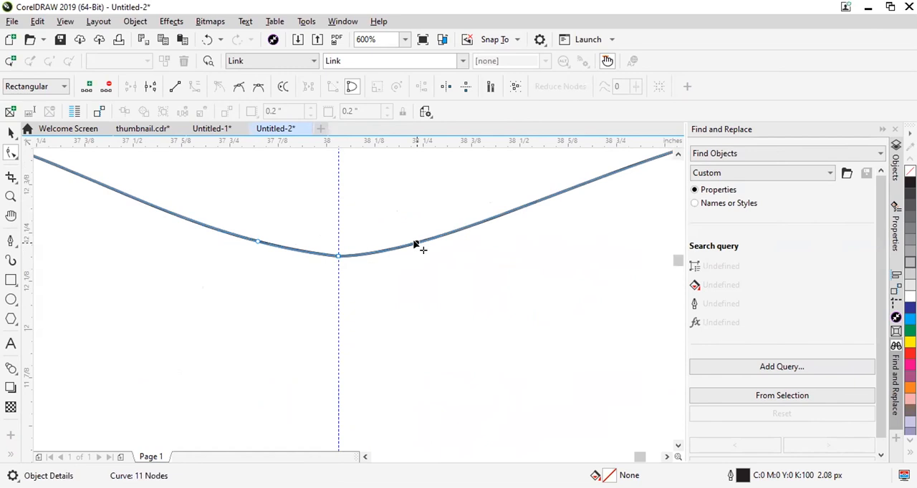
{"action": "double_click", "coordinate": [416, 245]}
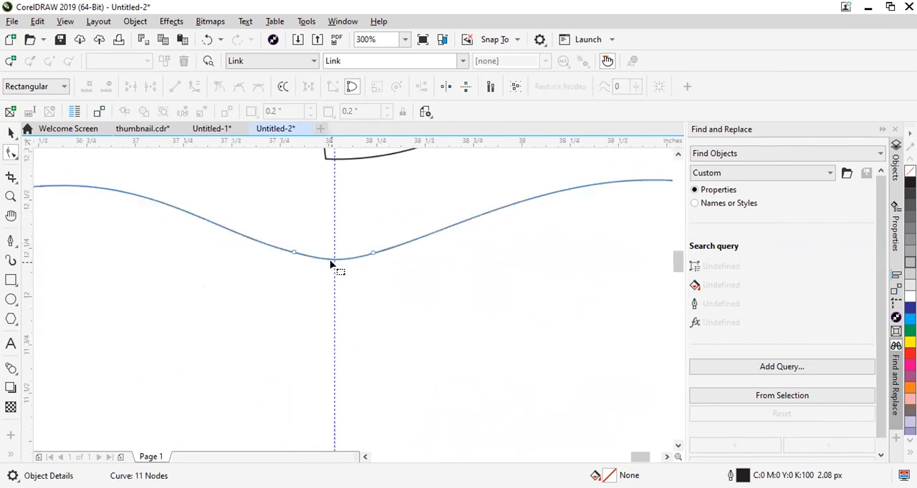
Smooth the body's upper-left shoulder by adding a node on each side of the existing node and deleting that node.
{"action": "scroll", "coordinate": [331, 266], "scroll_direction": "up", "scroll_amount": 2}
{"action": "scroll", "coordinate": [377, 247], "scroll_direction": "down", "scroll_amount": 6}
{"action": "scroll", "coordinate": [237, 253], "scroll_direction": "up", "scroll_amount": 4}
{"action": "double_click", "coordinate": [241, 242]}
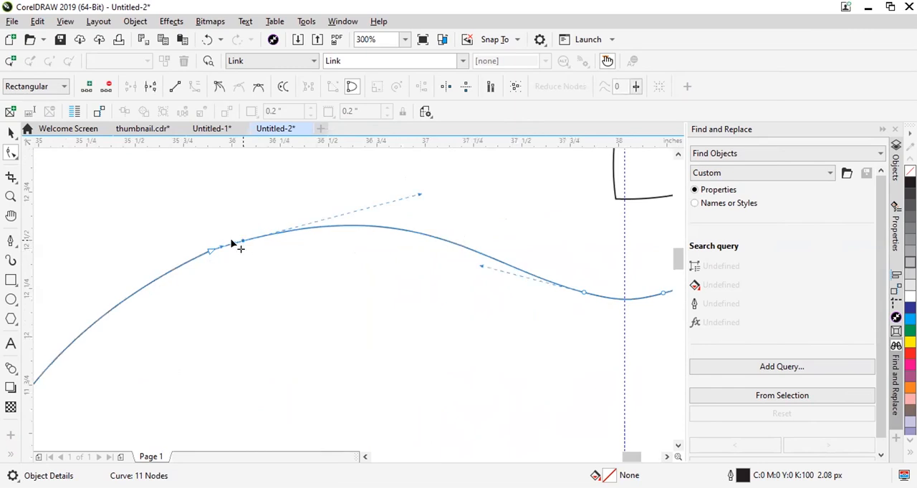
{"action": "double_click", "coordinate": [189, 262]}
{"action": "left_click_drag", "start_coordinate": [220, 232], "coordinate": [200, 262]}
{"action": "key", "text": "Delete"}
{"action": "scroll", "coordinate": [365, 227], "scroll_direction": "down", "scroll_amount": 2}
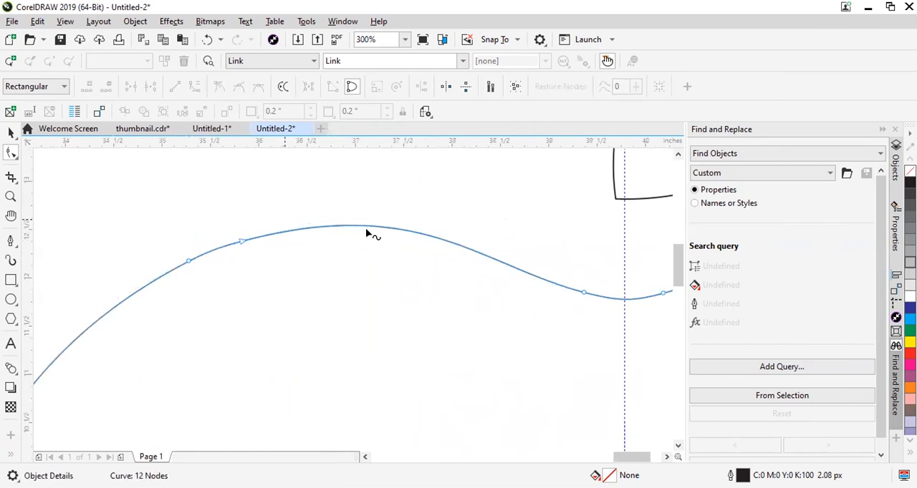
Delete the cusp node at the middle of the body's left side.
{"action": "scroll", "coordinate": [234, 370], "scroll_direction": "up", "scroll_amount": 1}
{"action": "left_click_drag", "start_coordinate": [275, 376], "coordinate": [229, 270]}
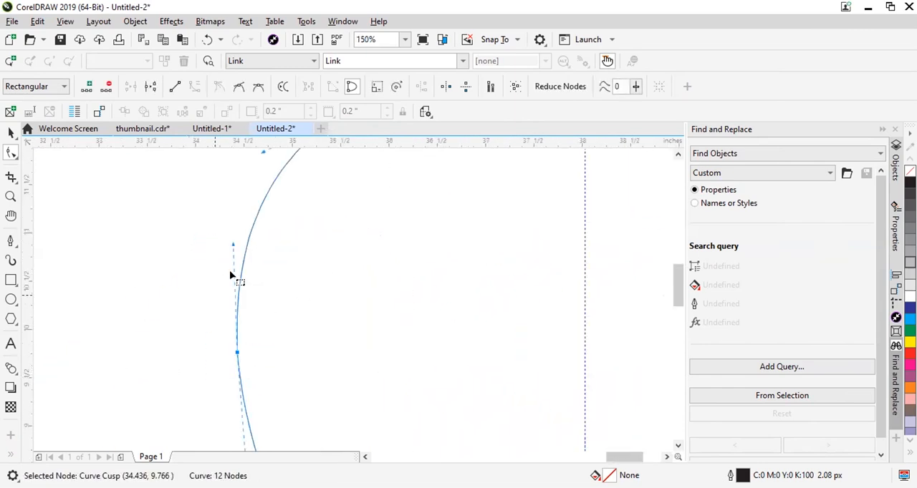
{"action": "scroll", "coordinate": [233, 272], "scroll_direction": "down", "scroll_amount": 3}
{"action": "key", "text": "Delete"}
{"action": "scroll", "coordinate": [237, 290], "scroll_direction": "up", "scroll_amount": 1}
{"action": "scroll", "coordinate": [236, 290], "scroll_direction": "up", "scroll_amount": 1}
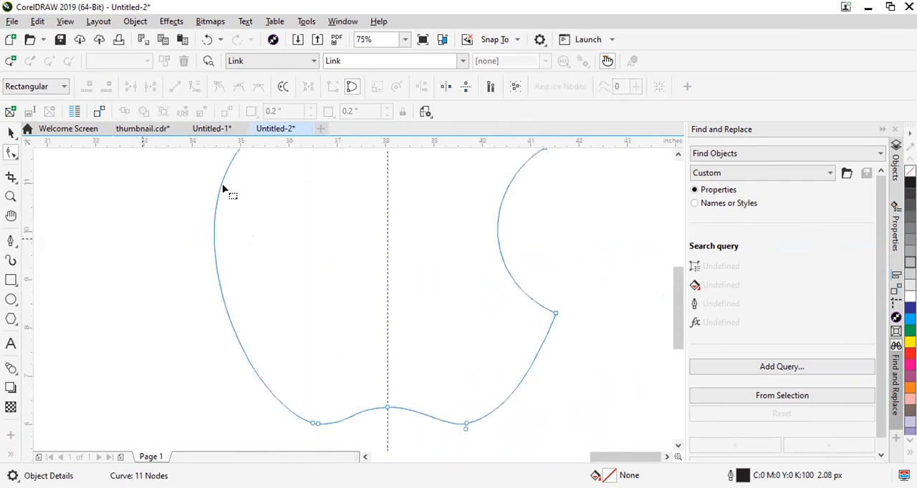
Delete the left of the two close nodes on the body's bottom-left curve.
{"action": "scroll", "coordinate": [244, 399], "scroll_direction": "down", "scroll_amount": 2}
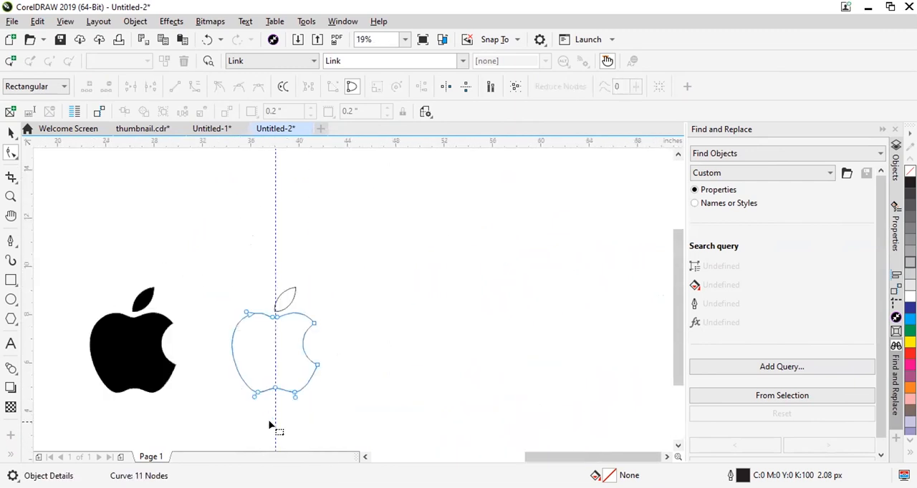
{"action": "scroll", "coordinate": [211, 297], "scroll_direction": "up", "scroll_amount": 3}
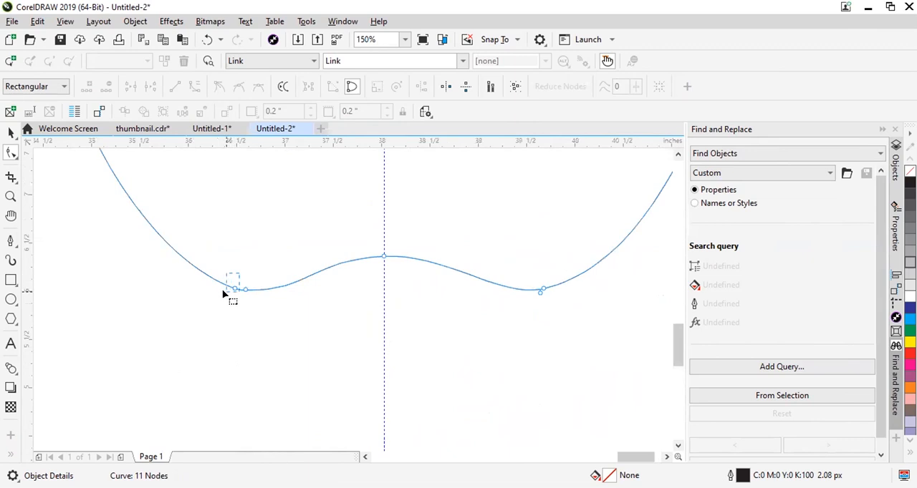
{"action": "left_click", "coordinate": [230, 290]}
{"action": "scroll", "coordinate": [228, 293], "scroll_direction": "down", "scroll_amount": 2}
{"action": "key", "text": "Delete"}
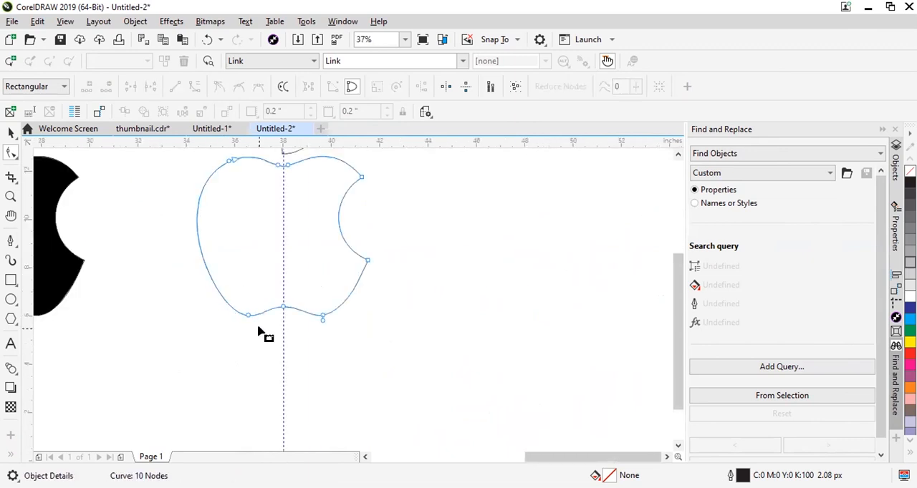
Delete the left of the two nodes on the body's upper-left shoulder.
{"action": "scroll", "coordinate": [211, 276], "scroll_direction": "up", "scroll_amount": 1}
{"action": "scroll", "coordinate": [179, 217], "scroll_direction": "down", "scroll_amount": 2}
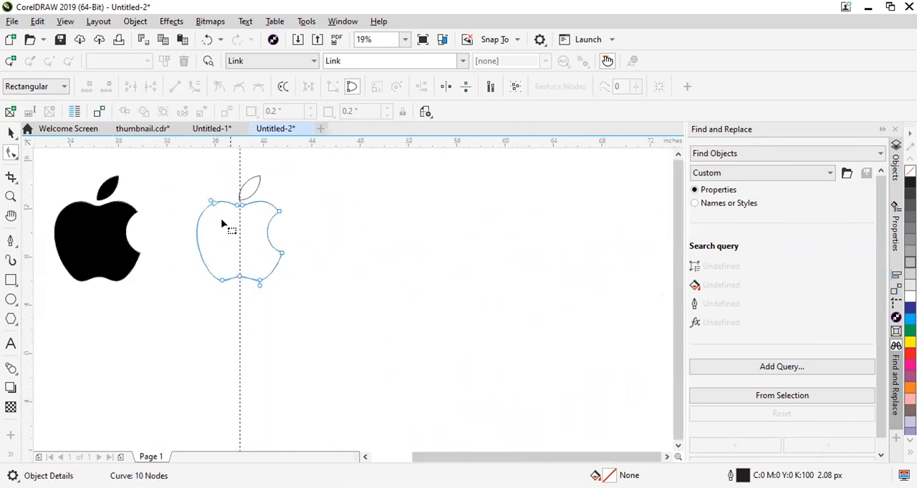
{"action": "scroll", "coordinate": [262, 241], "scroll_direction": "up", "scroll_amount": 3}
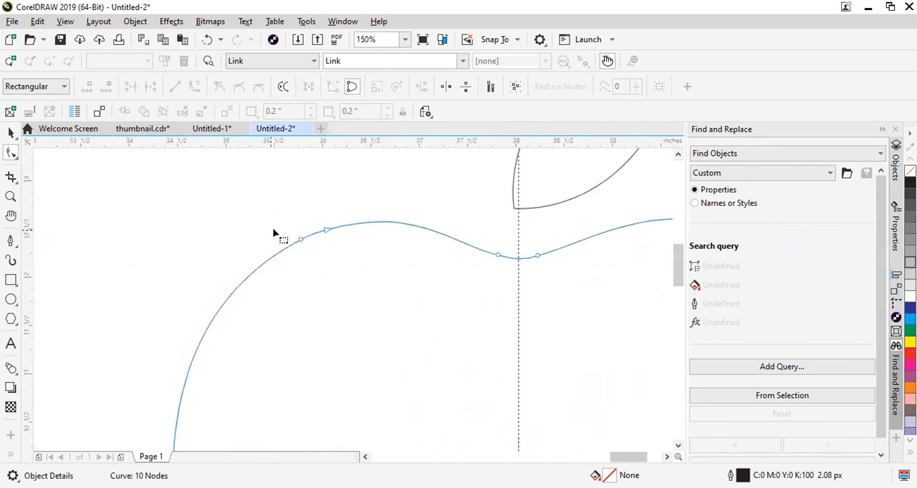
{"action": "left_click", "coordinate": [300, 243]}
{"action": "scroll", "coordinate": [278, 236], "scroll_direction": "down", "scroll_amount": 2}
{"action": "key", "text": "Delete"}
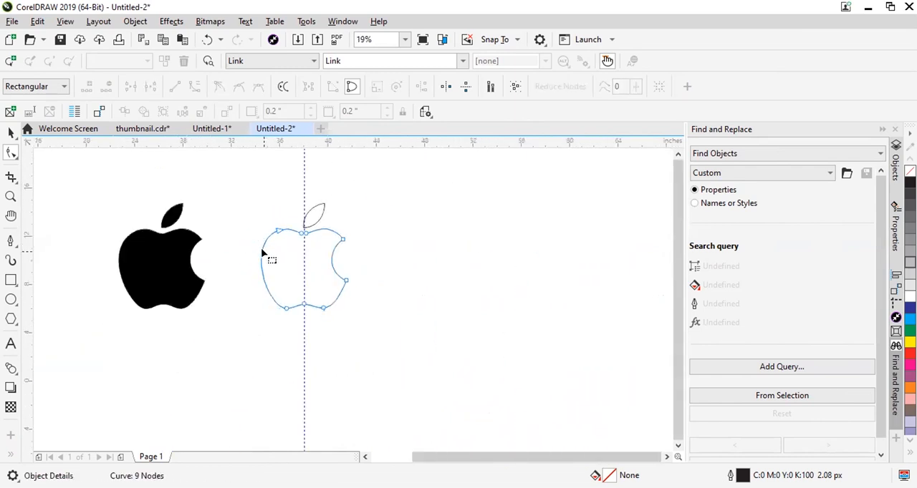
Try deleting the remaining node on the body's upper-left shoulder, then undo the deletion.
{"action": "scroll", "coordinate": [277, 232], "scroll_direction": "up", "scroll_amount": 1}
{"action": "left_click", "coordinate": [300, 188]}
{"action": "scroll", "coordinate": [280, 231], "scroll_direction": "down", "scroll_amount": 2}
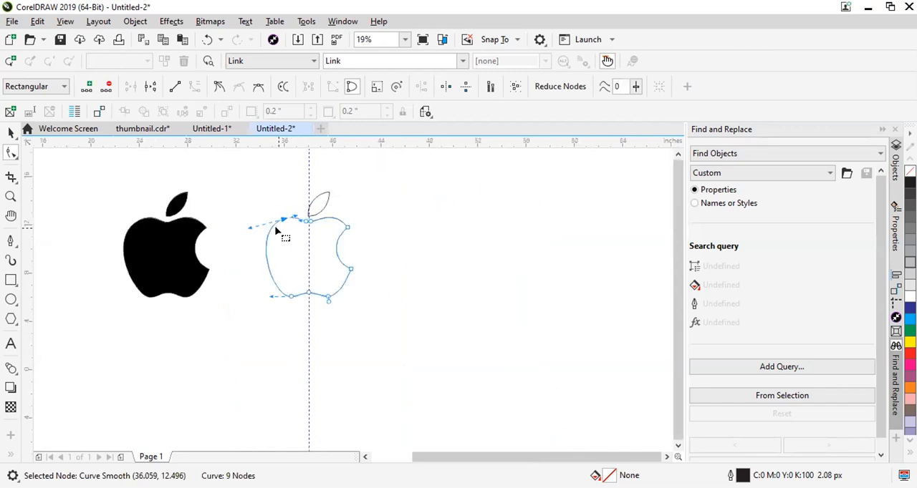
{"action": "key", "text": "Delete"}
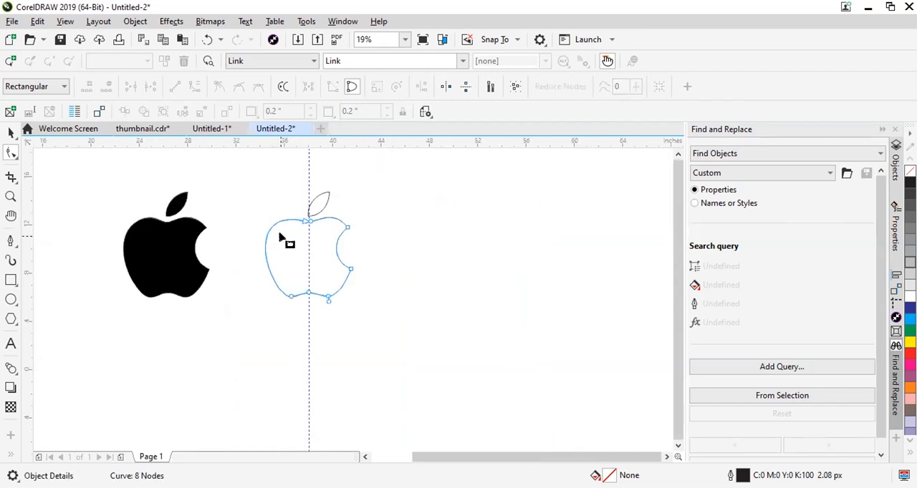
{"action": "key", "text": "ctrl+z"}
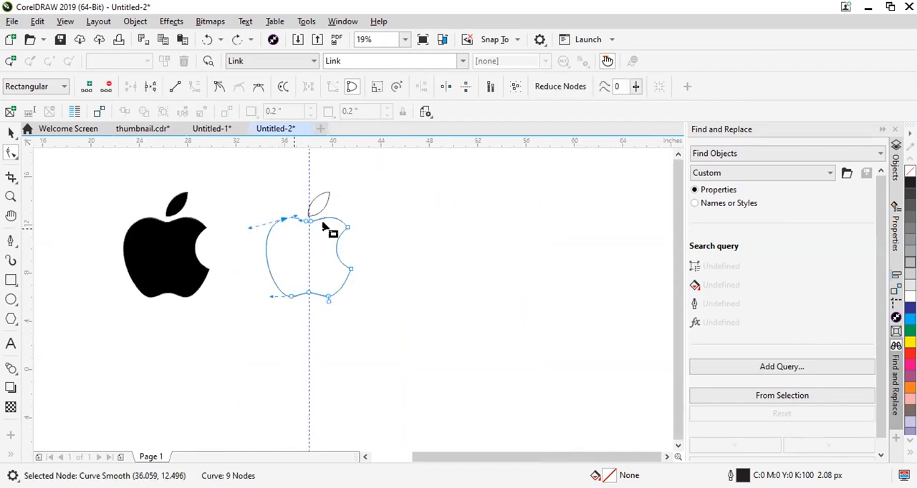
Select the leaf outline for node editing and examine its upper and lower tips.
{"action": "scroll", "coordinate": [249, 231], "scroll_direction": "up", "scroll_amount": 4}
{"action": "scroll", "coordinate": [275, 296], "scroll_direction": "down", "scroll_amount": 2}
{"action": "scroll", "coordinate": [446, 211], "scroll_direction": "down", "scroll_amount": 2}
{"action": "scroll", "coordinate": [446, 210], "scroll_direction": "up", "scroll_amount": 1}
{"action": "left_click", "coordinate": [462, 266]}
{"action": "scroll", "coordinate": [477, 237], "scroll_direction": "up", "scroll_amount": 5}
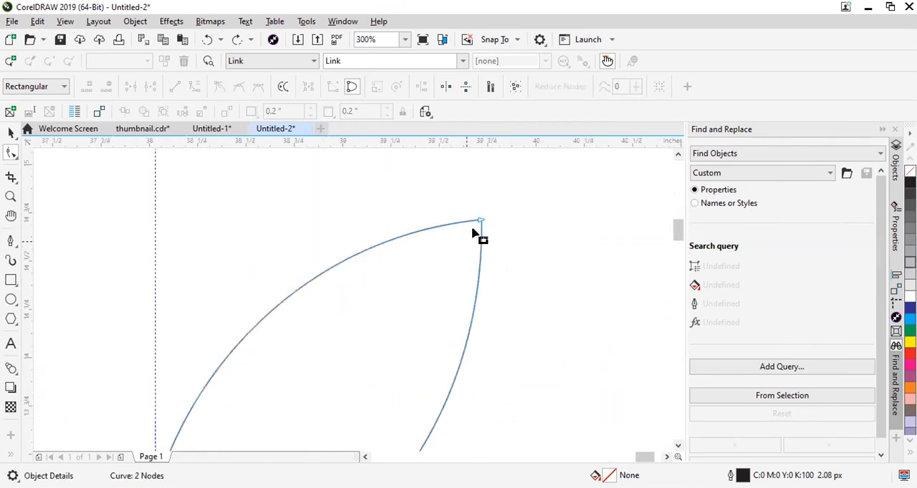
{"action": "scroll", "coordinate": [477, 220], "scroll_direction": "up", "scroll_amount": 1}
{"action": "scroll", "coordinate": [476, 227], "scroll_direction": "down", "scroll_amount": 5}
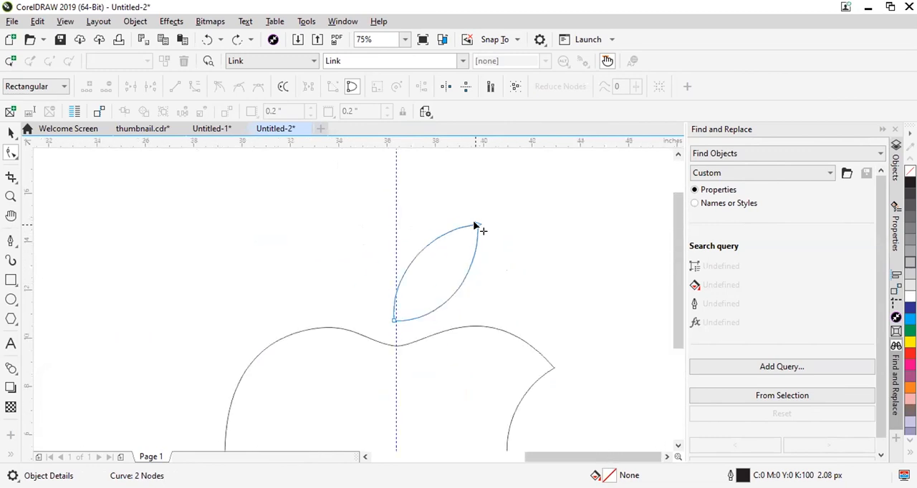
{"action": "scroll", "coordinate": [433, 271], "scroll_direction": "up", "scroll_amount": 2}
{"action": "scroll", "coordinate": [432, 271], "scroll_direction": "up", "scroll_amount": 3}
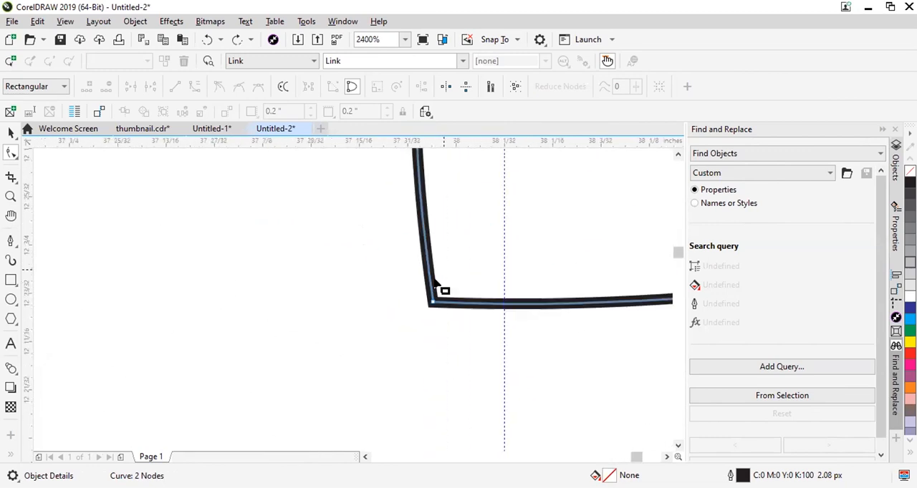
Try adding nodes on both sides of the leaf's lower tip and removing the tip node, then undo these edits.
{"action": "left_click", "coordinate": [430, 282]}
{"action": "double_click", "coordinate": [430, 283]}
{"action": "double_click", "coordinate": [451, 304]}
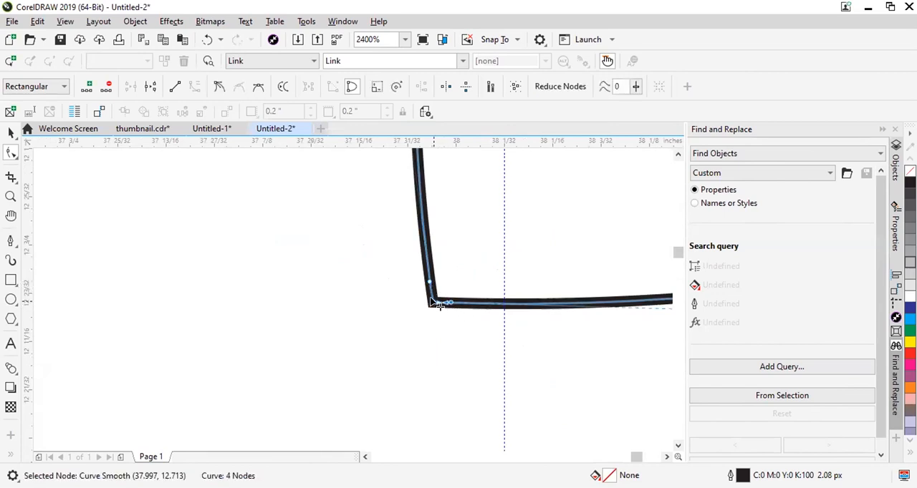
{"action": "double_click", "coordinate": [433, 302]}
{"action": "scroll", "coordinate": [436, 316], "scroll_direction": "up", "scroll_amount": 2}
{"action": "key", "text": "ctrl+z"}
{"action": "key", "text": "ctrl+z"}
{"action": "scroll", "coordinate": [453, 276], "scroll_direction": "down", "scroll_amount": 1}
{"action": "key", "text": "ctrl+z"}
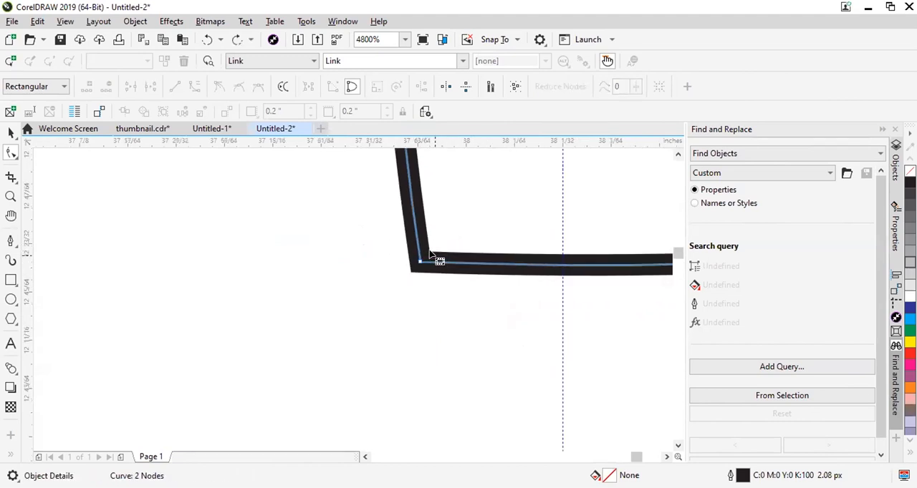
Add a node on each side of the leaf's lower tip and delete the tip node between them.
{"action": "left_click", "coordinate": [481, 266]}
{"action": "double_click", "coordinate": [500, 265]}
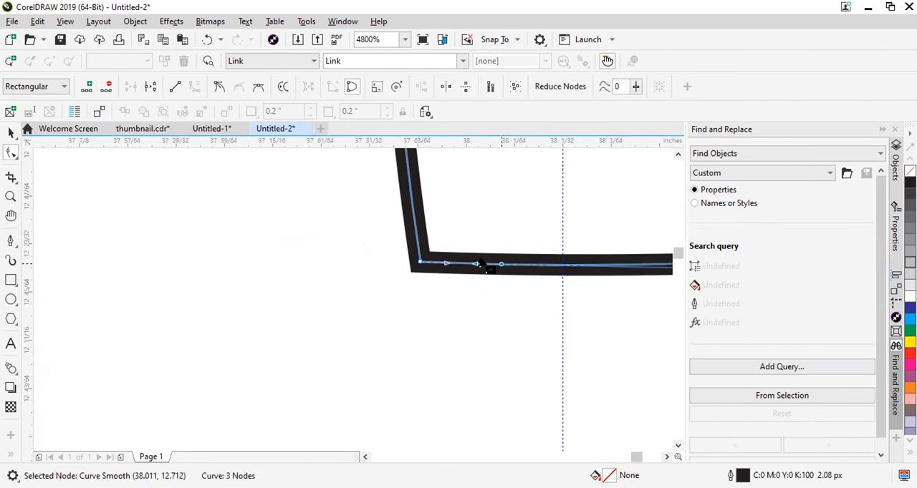
{"action": "left_click", "coordinate": [414, 211]}
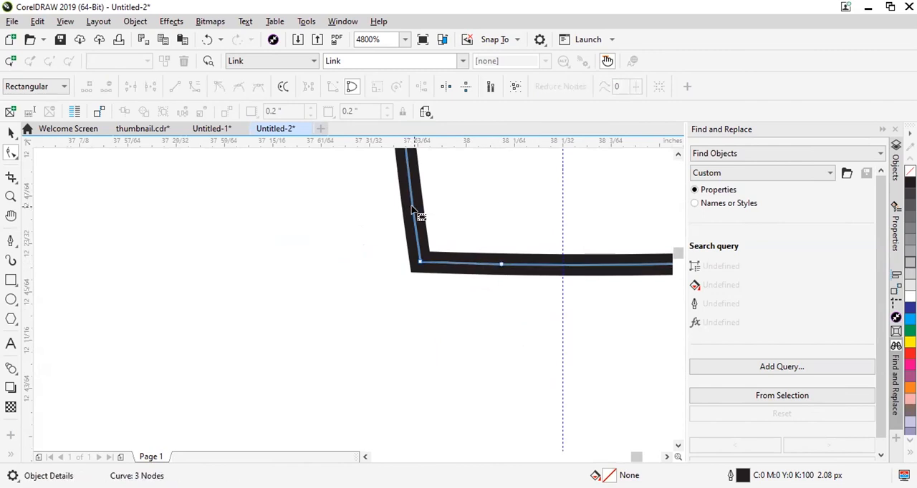
{"action": "double_click", "coordinate": [414, 211]}
{"action": "left_click_drag", "start_coordinate": [403, 300], "coordinate": [445, 237]}
{"action": "key", "text": "Delete"}
Add a node on each side of the leaf's upper tip and delete the corner node between them.
{"action": "scroll", "coordinate": [402, 289], "scroll_direction": "down", "scroll_amount": 5}
{"action": "scroll", "coordinate": [463, 245], "scroll_direction": "down", "scroll_amount": 1}
{"action": "scroll", "coordinate": [512, 158], "scroll_direction": "up", "scroll_amount": 1}
{"action": "scroll", "coordinate": [528, 149], "scroll_direction": "up", "scroll_amount": 2}
{"action": "scroll", "coordinate": [485, 231], "scroll_direction": "down", "scroll_amount": 3}
{"action": "scroll", "coordinate": [485, 231], "scroll_direction": "up", "scroll_amount": 5}
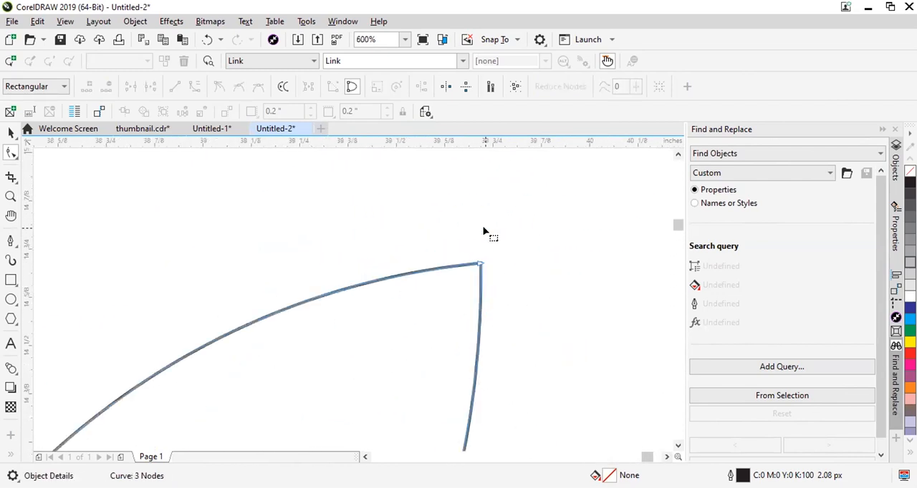
{"action": "scroll", "coordinate": [472, 308], "scroll_direction": "up", "scroll_amount": 2}
{"action": "left_click", "coordinate": [415, 265]}
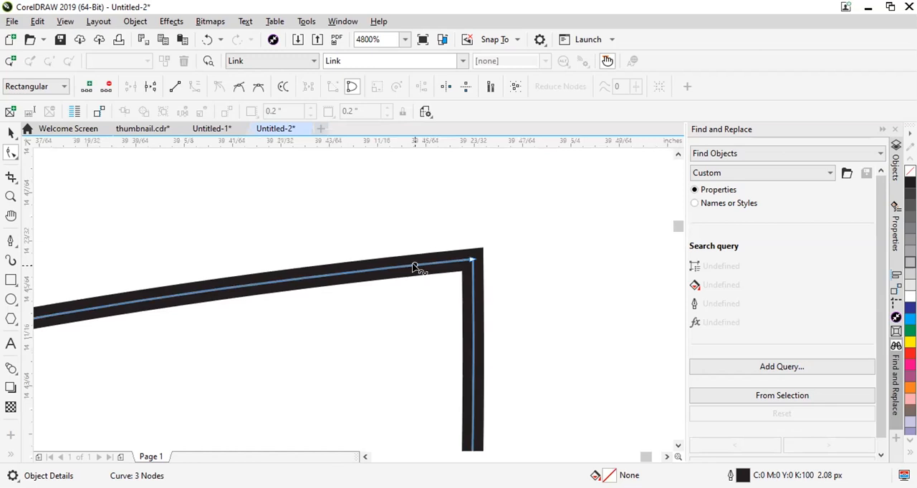
{"action": "double_click", "coordinate": [473, 288]}
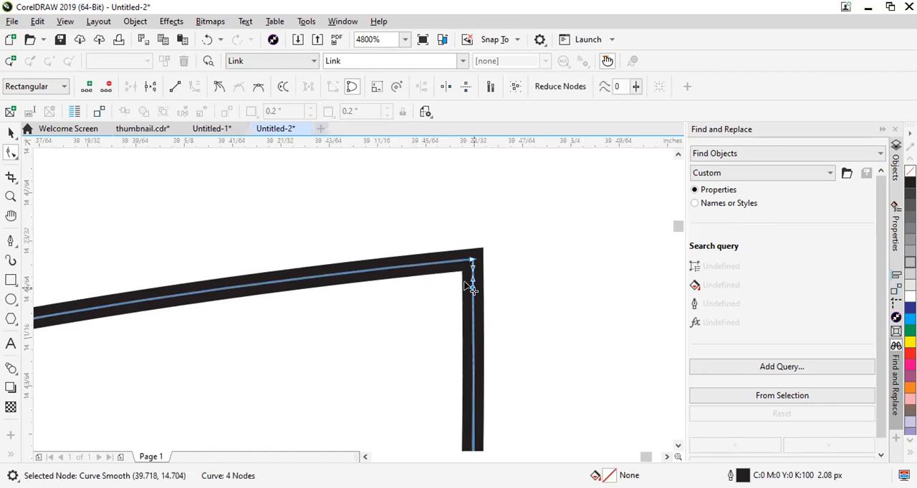
{"action": "left_click", "coordinate": [439, 264]}
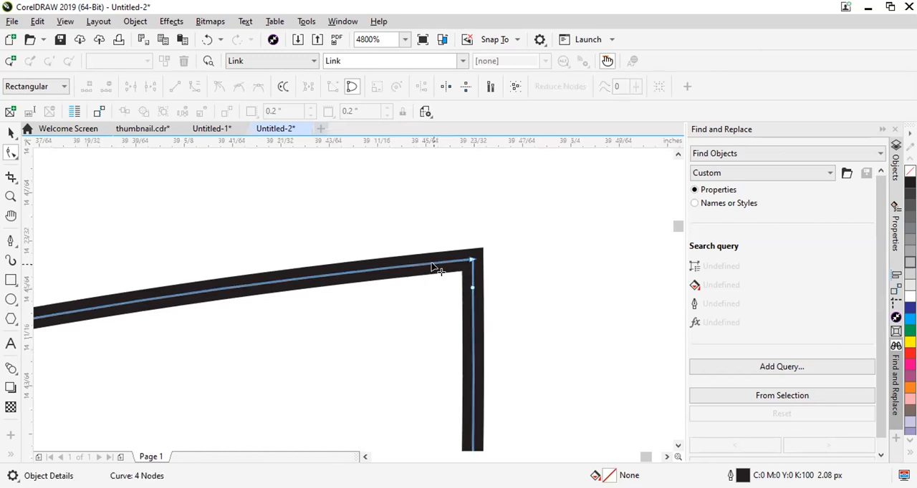
{"action": "double_click", "coordinate": [433, 264]}
{"action": "left_click", "coordinate": [462, 270]}
{"action": "left_click_drag", "start_coordinate": [452, 265], "coordinate": [452, 266]}
{"action": "key", "text": "Delete"}
{"action": "scroll", "coordinate": [495, 236], "scroll_direction": "down", "scroll_amount": 6}
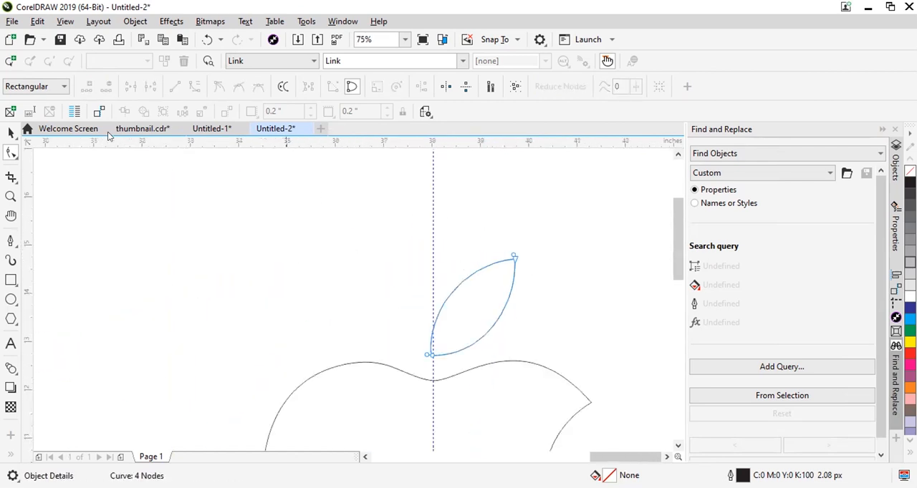
Fill the outlined apple body with 20% black.
{"action": "left_click", "coordinate": [10, 134]}
{"action": "scroll", "coordinate": [497, 235], "scroll_direction": "down", "scroll_amount": 4}
{"action": "left_click", "coordinate": [422, 247]}
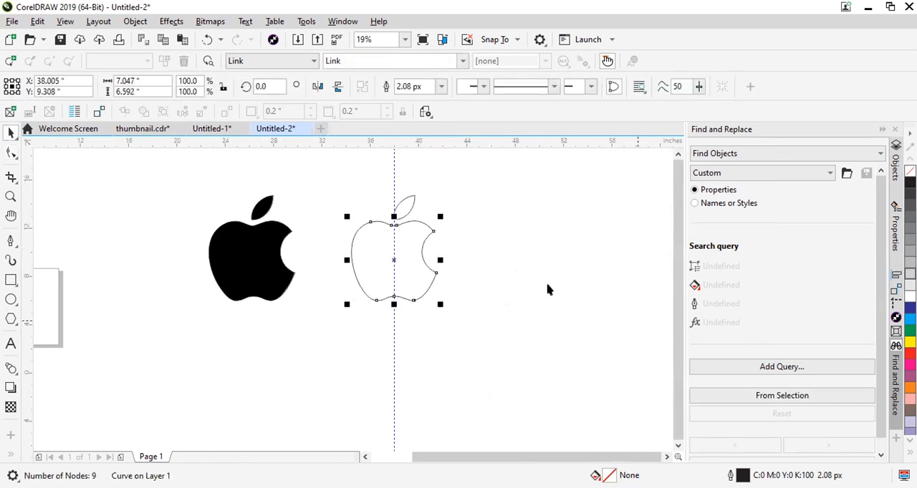
{"action": "left_click", "coordinate": [909, 274]}
Fill both the leaf and the apple body with 70% black.
{"action": "scroll", "coordinate": [388, 237], "scroll_direction": "up", "scroll_amount": 1}
{"action": "left_click", "coordinate": [422, 186]}
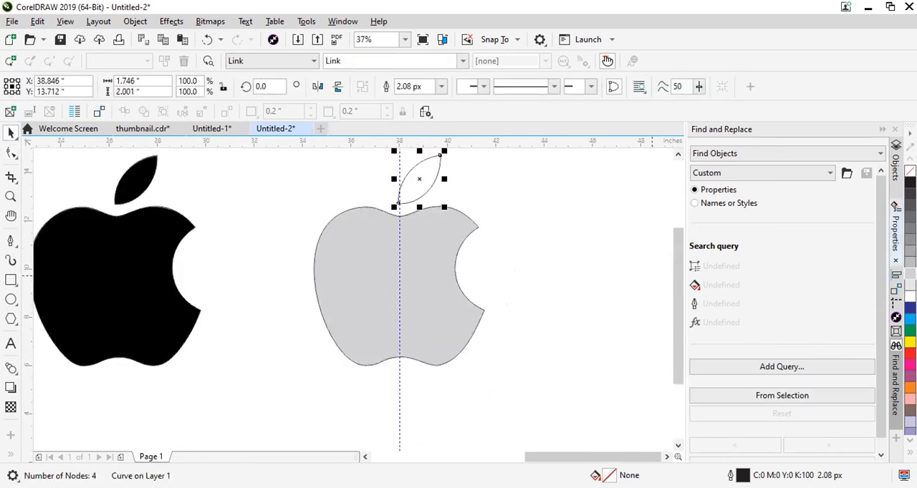
{"action": "left_click", "coordinate": [910, 217]}
{"action": "left_click", "coordinate": [469, 228]}
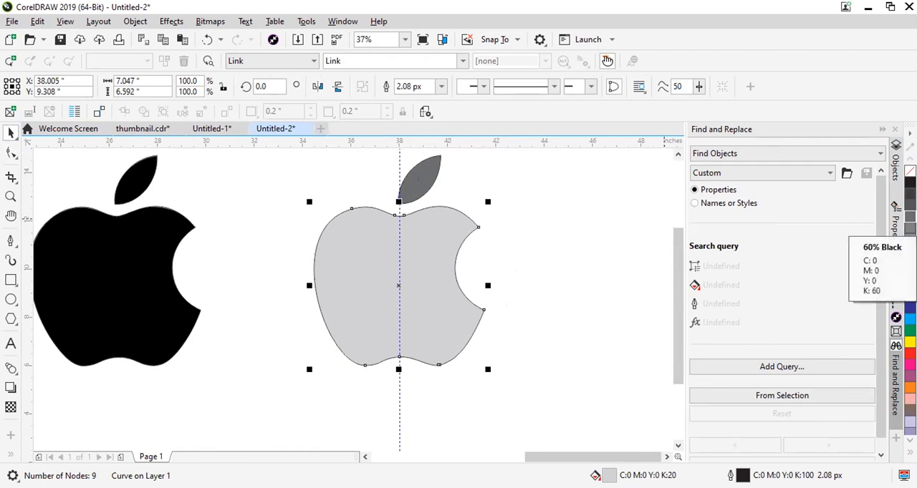
{"action": "left_click", "coordinate": [909, 217]}
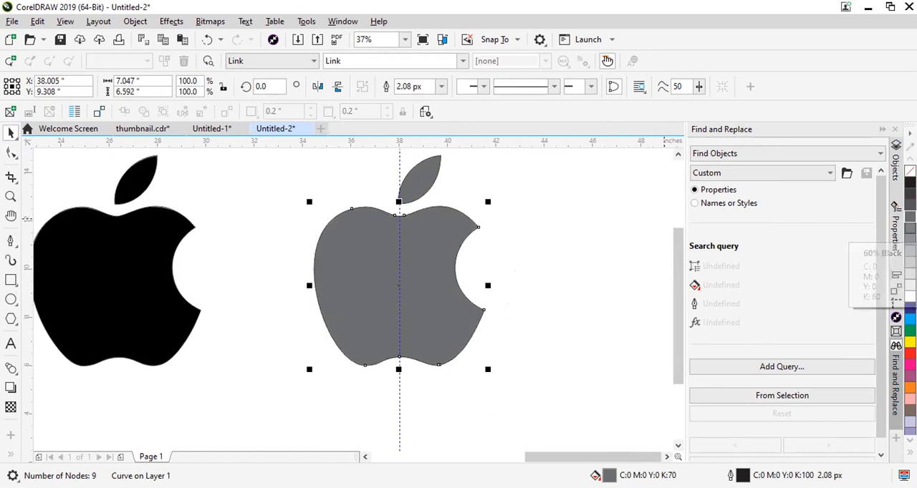
Remove the outline from the grey apple body.
{"action": "scroll", "coordinate": [485, 236], "scroll_direction": "up", "scroll_amount": 5}
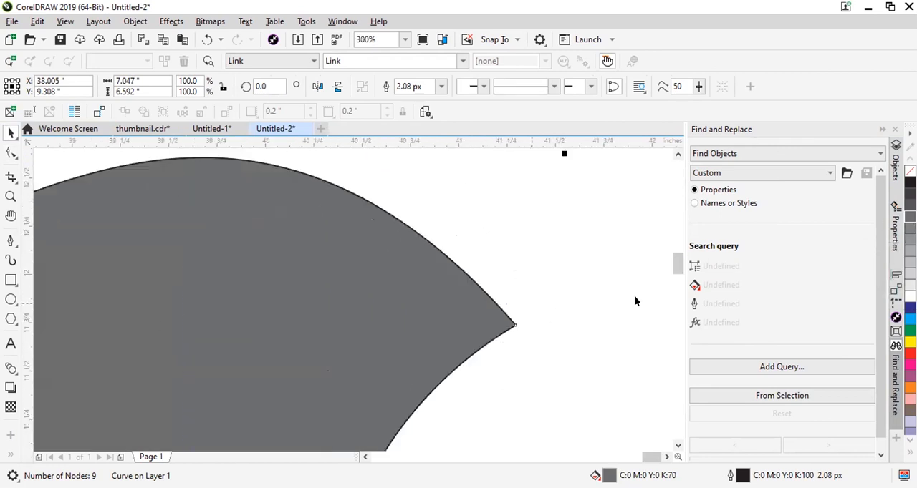
{"action": "scroll", "coordinate": [285, 322], "scroll_direction": "up", "scroll_amount": 6}
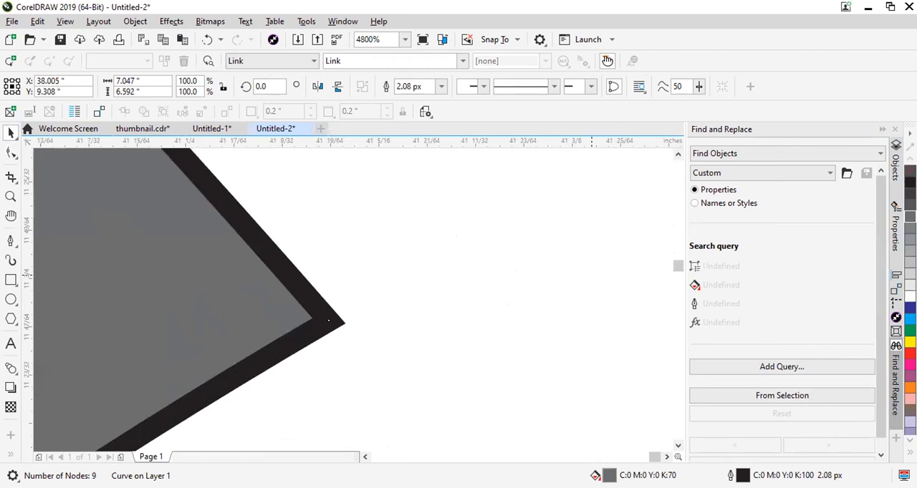
{"action": "right_click", "coordinate": [910, 170]}
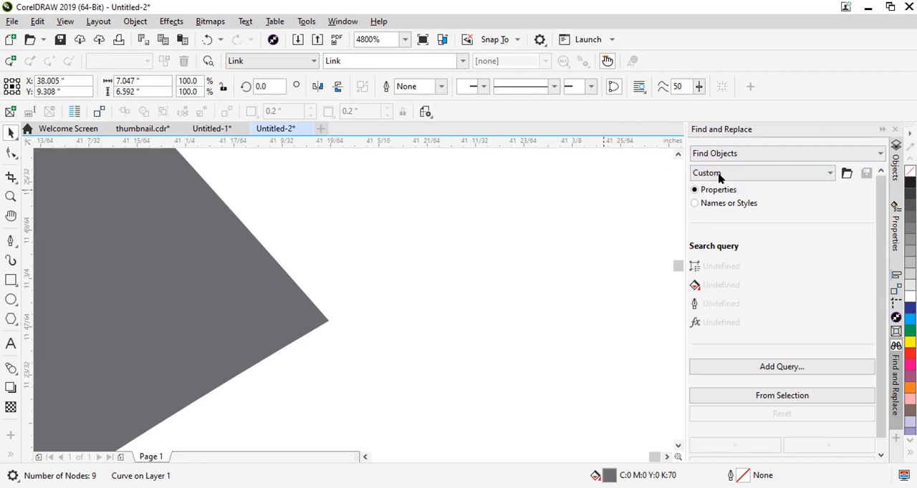
Remove the outline from the grey leaf.
{"action": "scroll", "coordinate": [718, 179], "scroll_direction": "down", "scroll_amount": 1}
{"action": "scroll", "coordinate": [257, 288], "scroll_direction": "down", "scroll_amount": 3}
{"action": "scroll", "coordinate": [256, 289], "scroll_direction": "down", "scroll_amount": 5}
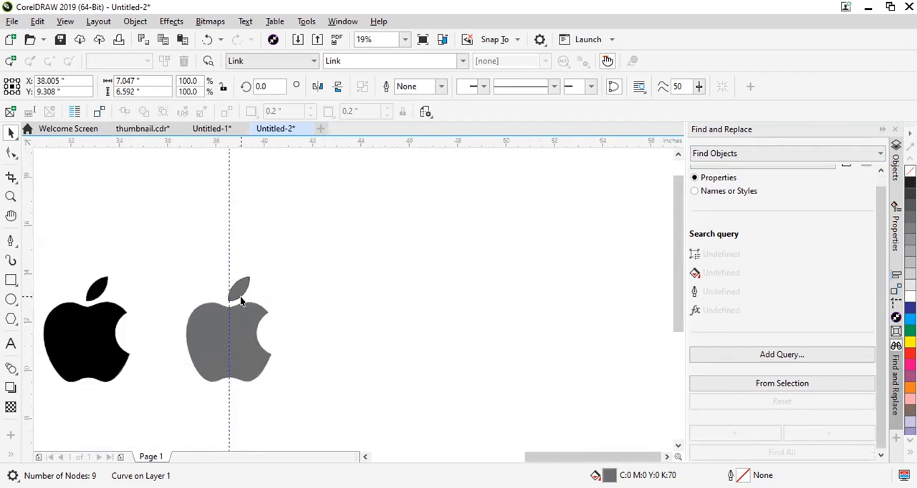
{"action": "scroll", "coordinate": [241, 297], "scroll_direction": "up", "scroll_amount": 4}
{"action": "left_click", "coordinate": [225, 254]}
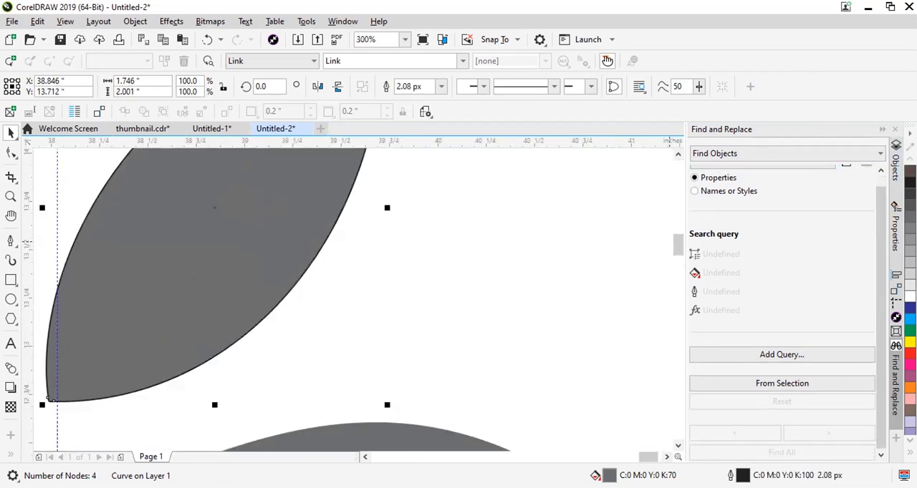
{"action": "right_click", "coordinate": [910, 171]}
{"action": "scroll", "coordinate": [513, 261], "scroll_direction": "down", "scroll_amount": 3}
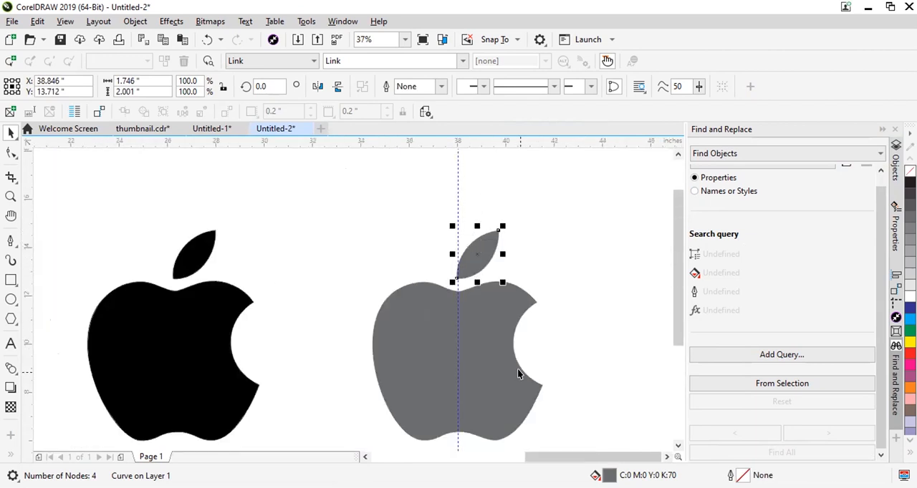
Review the text notes on adding and removing nodes above the page.
{"action": "scroll", "coordinate": [608, 304], "scroll_direction": "down", "scroll_amount": 1}
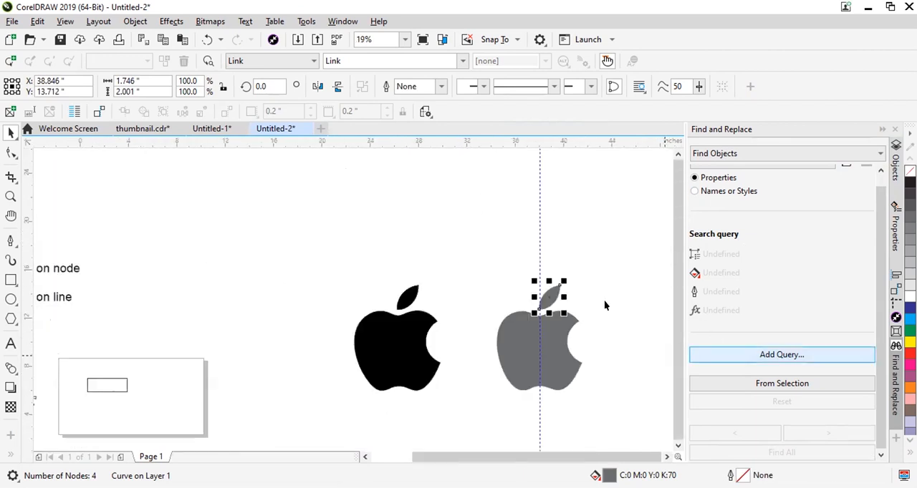
{"action": "scroll", "coordinate": [179, 313], "scroll_direction": "down", "scroll_amount": 2}
{"action": "scroll", "coordinate": [197, 324], "scroll_direction": "up", "scroll_amount": 2}
{"action": "scroll", "coordinate": [239, 266], "scroll_direction": "up", "scroll_amount": 1}
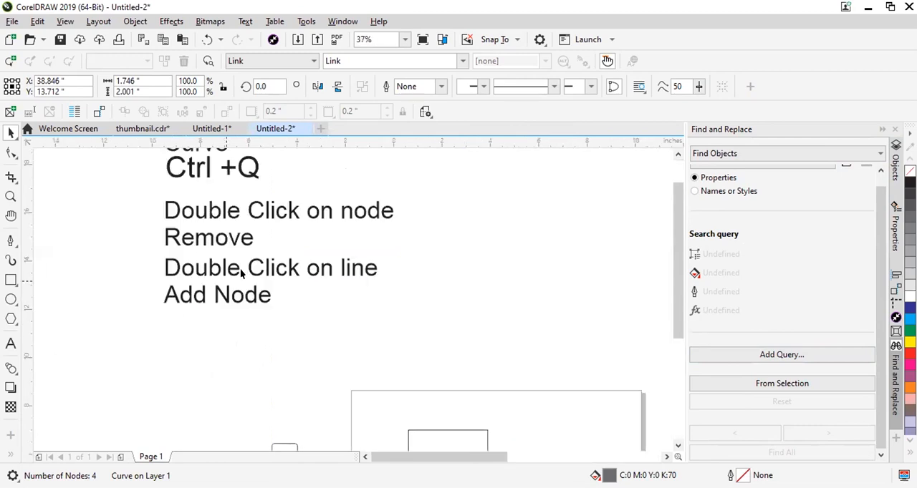
{"action": "left_click", "coordinate": [262, 268]}
{"action": "left_click", "coordinate": [266, 271]}
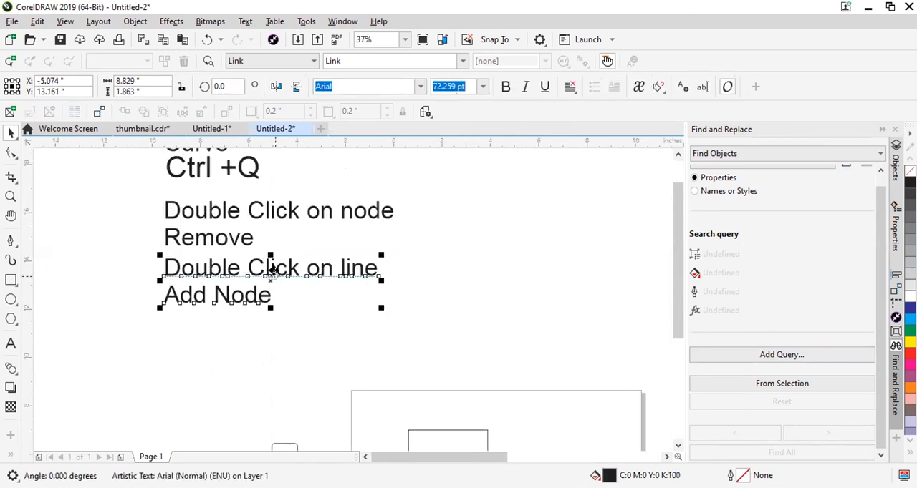
{"action": "scroll", "coordinate": [268, 271], "scroll_direction": "down", "scroll_amount": 2}
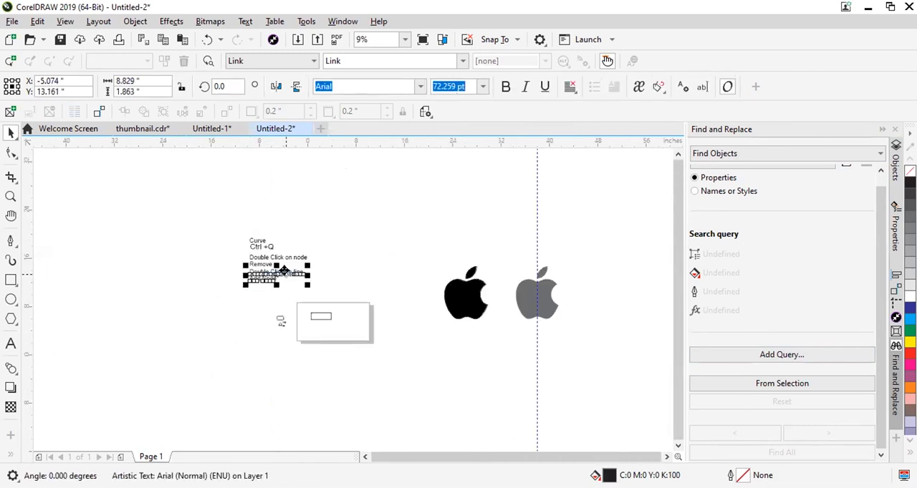
Move the black reference apple bitmap close beside the grey apple.
{"action": "left_click_drag", "start_coordinate": [594, 241], "coordinate": [459, 327]}
{"action": "scroll", "coordinate": [529, 303], "scroll_direction": "up", "scroll_amount": 1}
{"action": "left_click", "coordinate": [460, 152]}
{"action": "left_click_drag", "start_coordinate": [403, 292], "coordinate": [270, 266]}
{"action": "left_click_drag", "start_coordinate": [424, 313], "coordinate": [538, 371]}
{"action": "left_click_drag", "start_coordinate": [220, 197], "coordinate": [431, 323]}
{"action": "key", "text": "Delete"}
{"action": "left_click_drag", "start_coordinate": [479, 337], "coordinate": [408, 277]}
{"action": "scroll", "coordinate": [457, 274], "scroll_direction": "up", "scroll_amount": 2}
Move the black reference apple bitmap about 4.43 inches horizontally away from the grey apple and deselect it.
{"action": "left_click", "coordinate": [12, 153]}
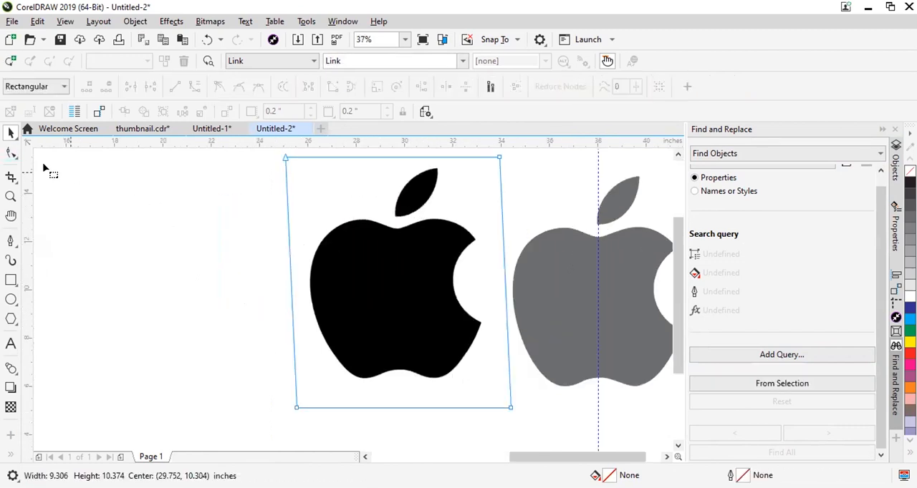
{"action": "scroll", "coordinate": [475, 253], "scroll_direction": "down", "scroll_amount": 3}
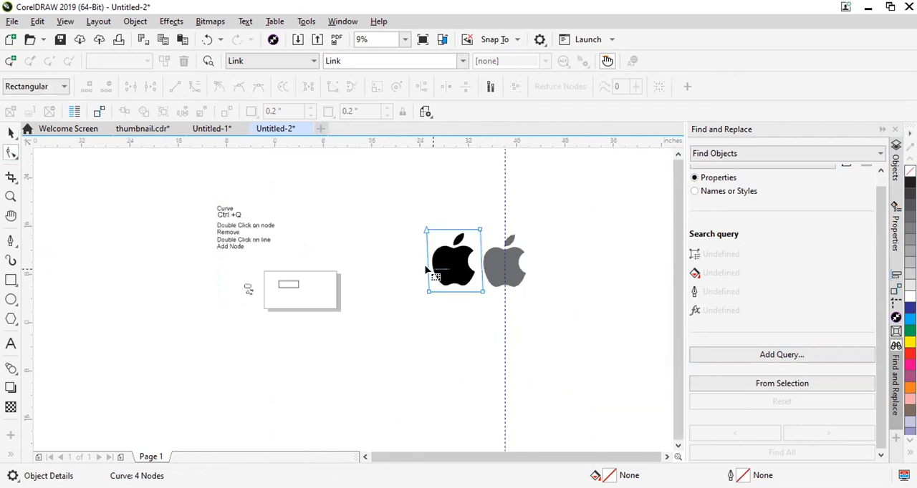
{"action": "left_click", "coordinate": [10, 134]}
{"action": "left_click_drag", "start_coordinate": [452, 264], "coordinate": [427, 264]}
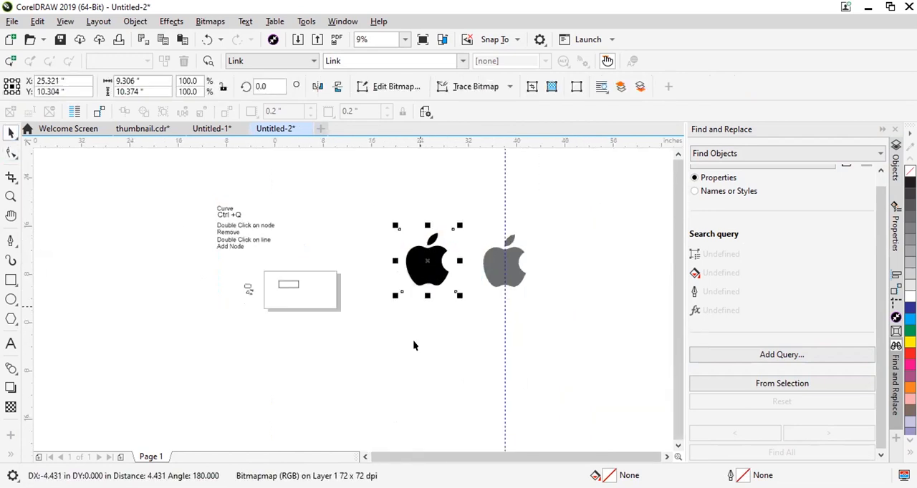
{"action": "left_click", "coordinate": [466, 267]}
Start a Pen tool path at the upper tip of the bite on the black reference apple.
{"action": "scroll", "coordinate": [428, 247], "scroll_direction": "up", "scroll_amount": 2}
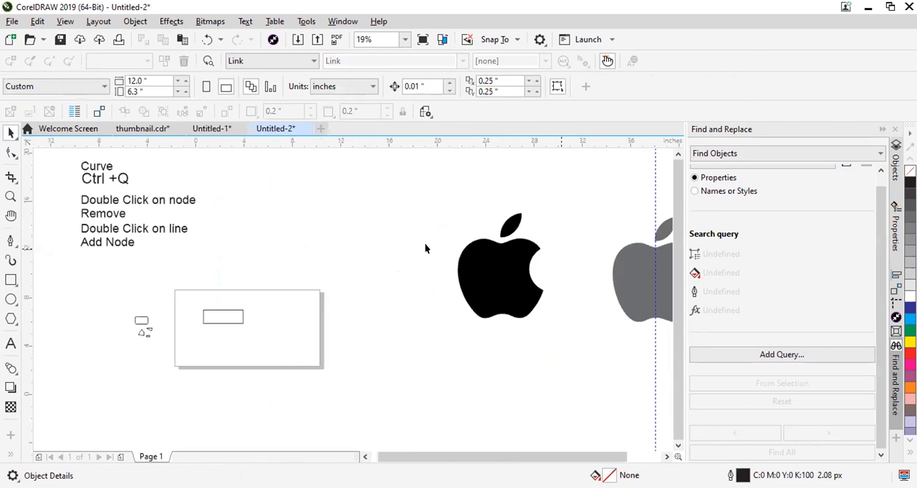
{"action": "left_click", "coordinate": [11, 241]}
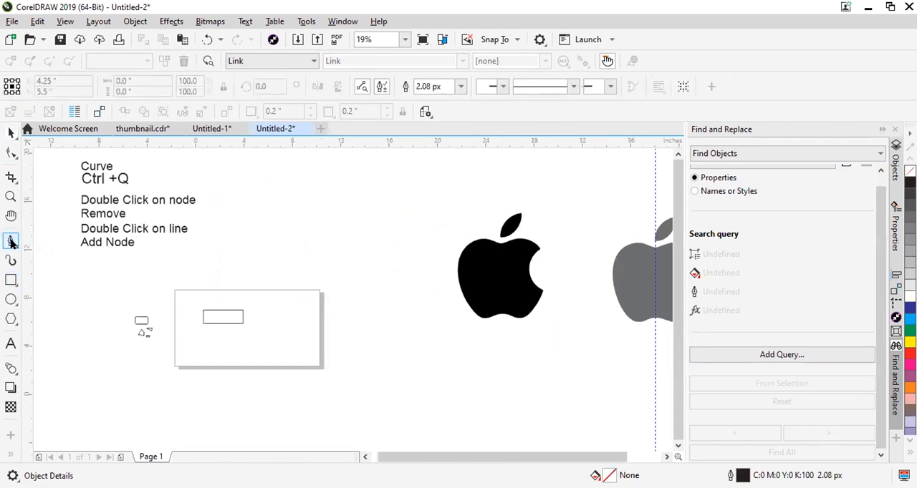
{"action": "scroll", "coordinate": [562, 233], "scroll_direction": "up", "scroll_amount": 3}
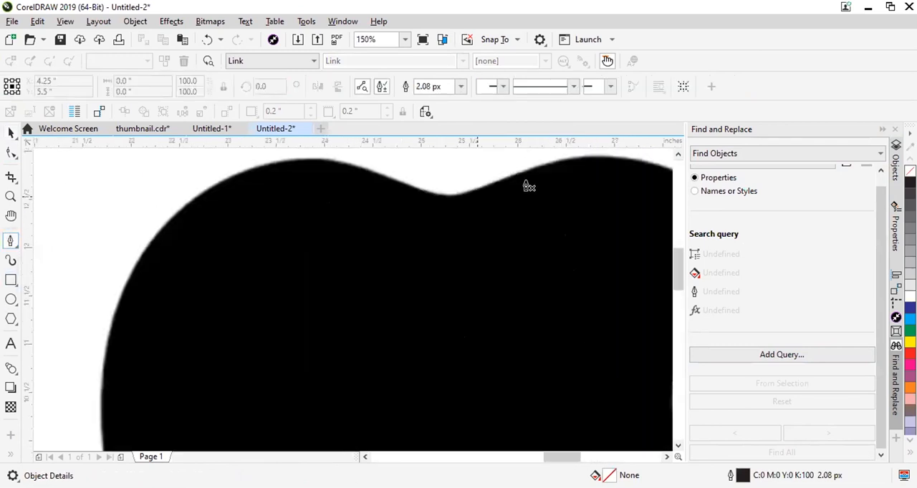
{"action": "scroll", "coordinate": [537, 215], "scroll_direction": "down", "scroll_amount": 1}
{"action": "scroll", "coordinate": [551, 250], "scroll_direction": "up", "scroll_amount": 3}
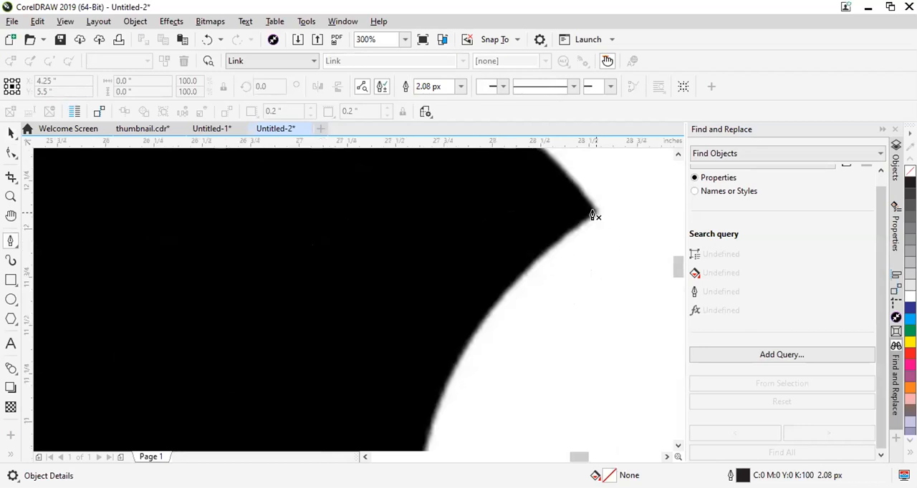
{"action": "scroll", "coordinate": [568, 263], "scroll_direction": "down", "scroll_amount": 3}
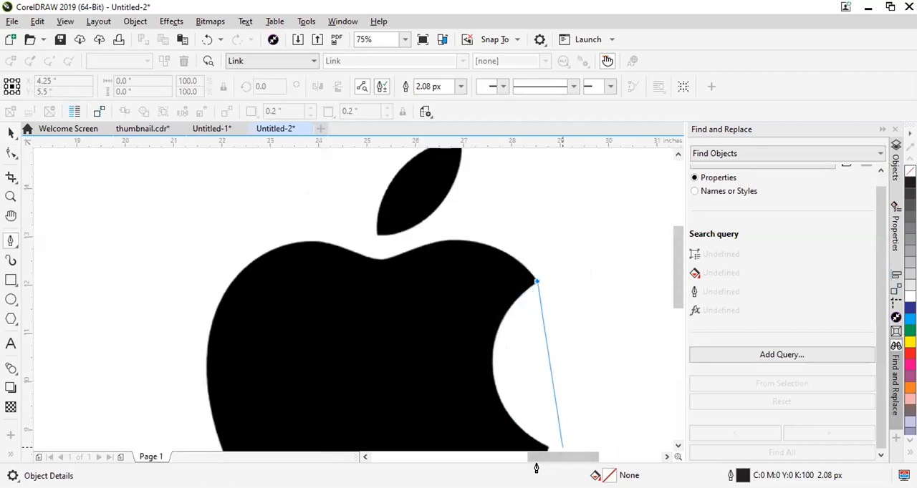
{"action": "scroll", "coordinate": [537, 458], "scroll_direction": "down", "scroll_amount": 3}
{"action": "scroll", "coordinate": [541, 365], "scroll_direction": "up", "scroll_amount": 2}
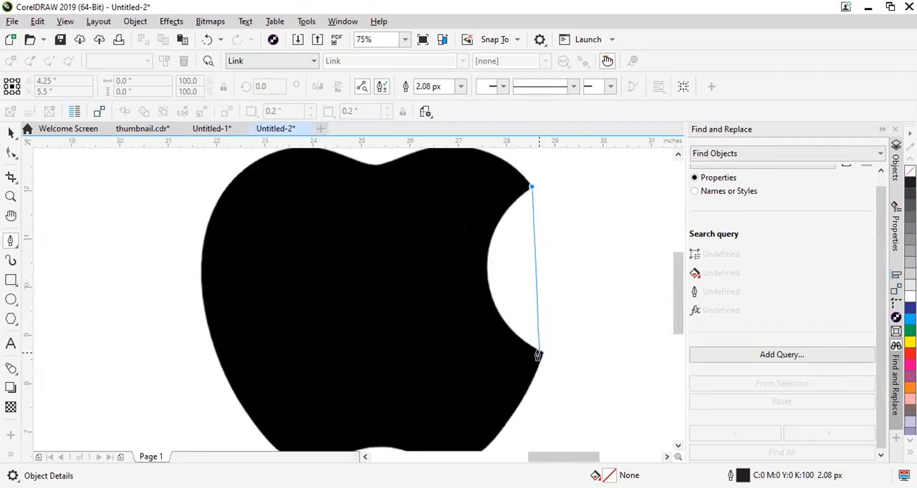
Try to trace the whole bite with a single curved segment ending at its lower tip.
{"action": "left_click_drag", "start_coordinate": [539, 355], "coordinate": [609, 370]}
{"action": "key", "text": "Escape"}
{"action": "key", "text": "ctrl+z"}
{"action": "scroll", "coordinate": [418, 231], "scroll_direction": "down", "scroll_amount": 2}
{"action": "scroll", "coordinate": [417, 222], "scroll_direction": "up", "scroll_amount": 2}
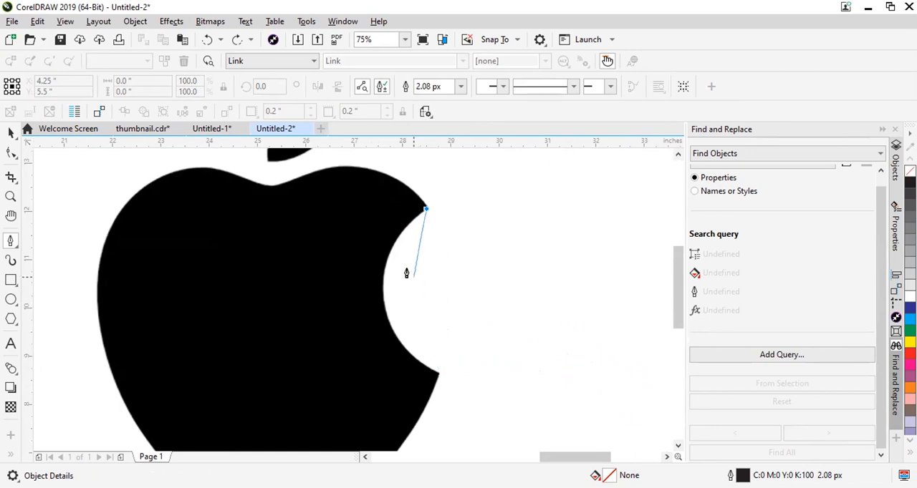
{"action": "left_click", "coordinate": [382, 301]}
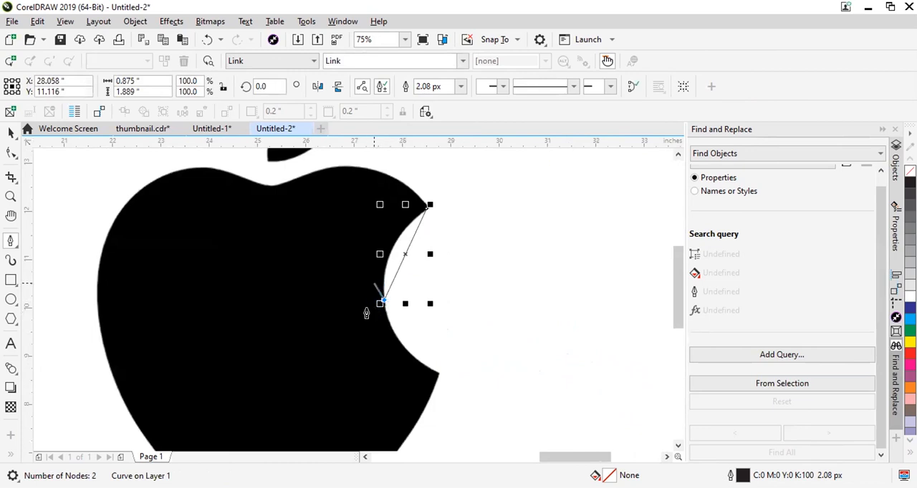
{"action": "left_click", "coordinate": [383, 302]}
{"action": "key", "text": "Delete"}
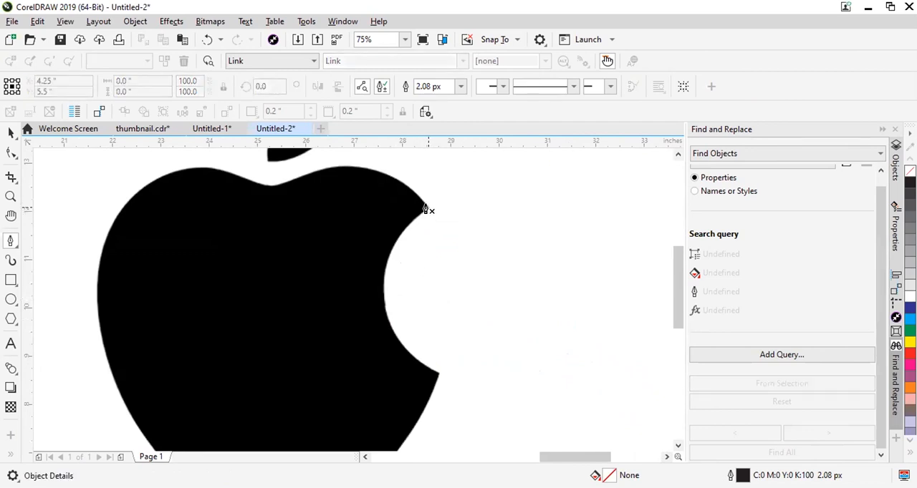
Trace the upper half of the bite with a curved Pen segment from its upper tip to the middle of its inner edge.
{"action": "left_click", "coordinate": [427, 208]}
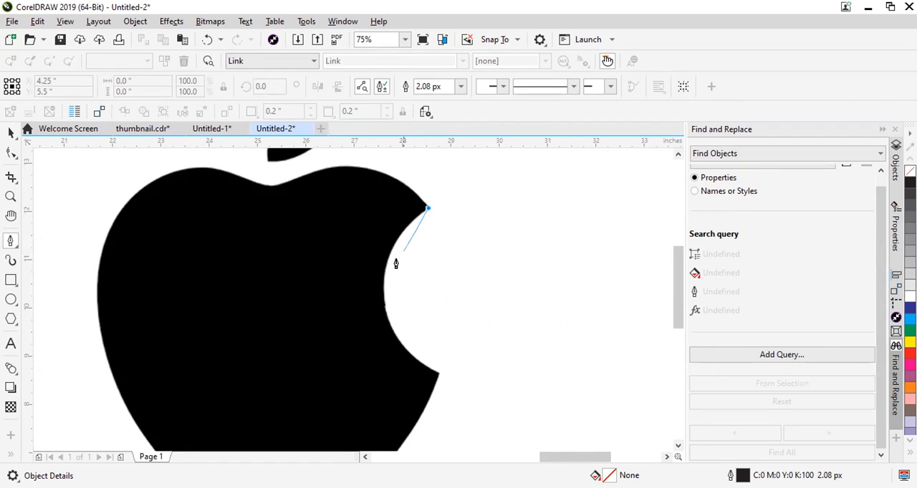
{"action": "left_click", "coordinate": [381, 302]}
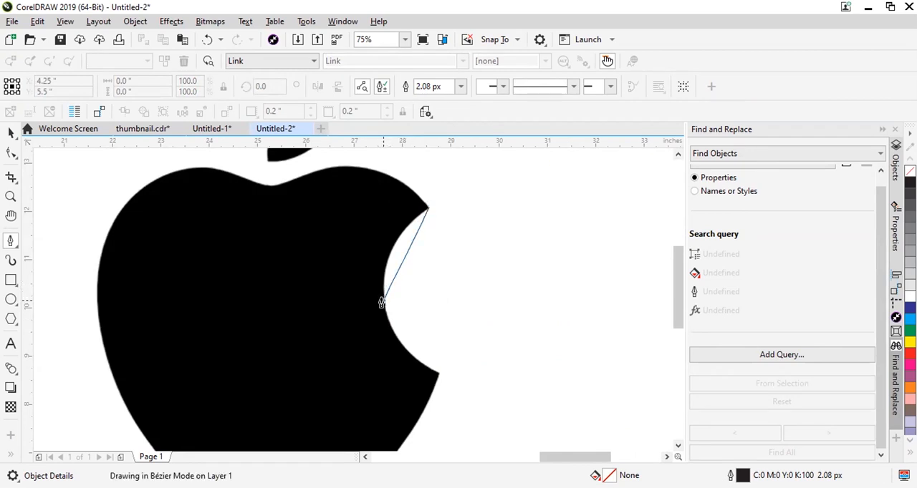
{"action": "left_click_drag", "start_coordinate": [383, 302], "coordinate": [385, 368]}
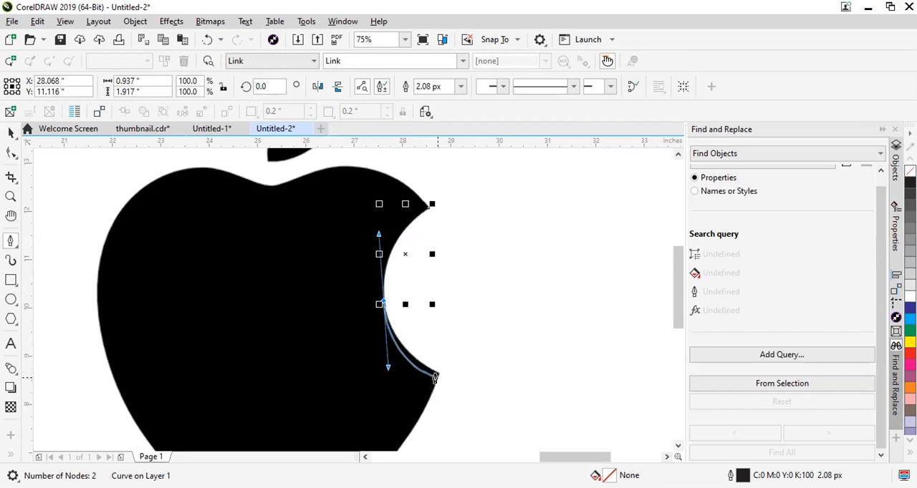
Try to continue the path along the lower half of the bite with a curved segment to its lower tip.
{"action": "left_click_drag", "start_coordinate": [435, 373], "coordinate": [450, 387]}
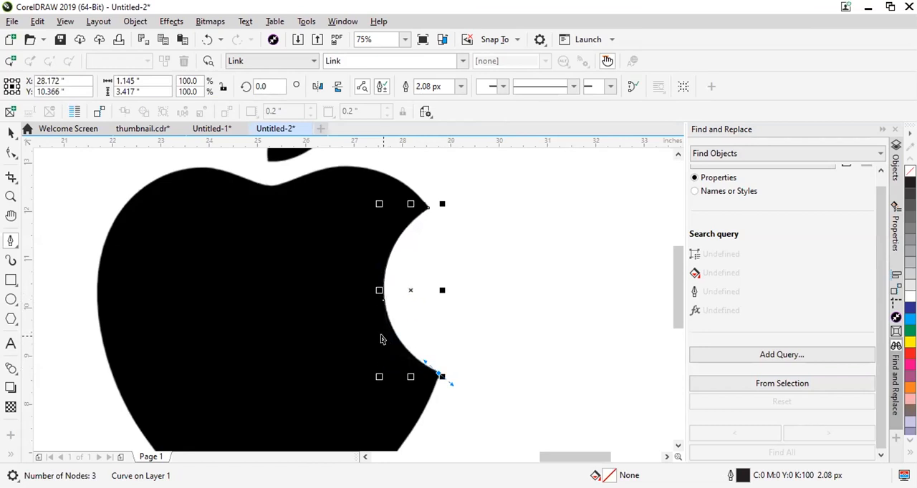
{"action": "left_click_drag", "start_coordinate": [380, 300], "coordinate": [380, 326]}
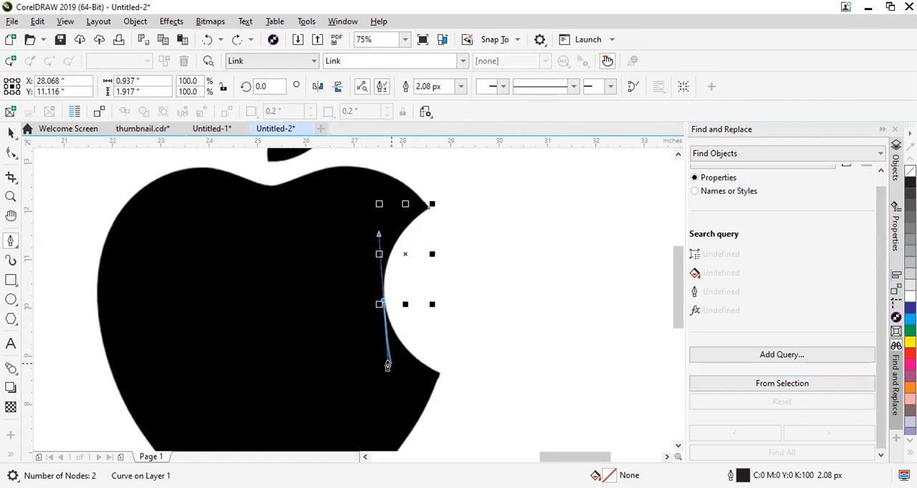
{"action": "left_click_drag", "start_coordinate": [387, 366], "coordinate": [360, 356]}
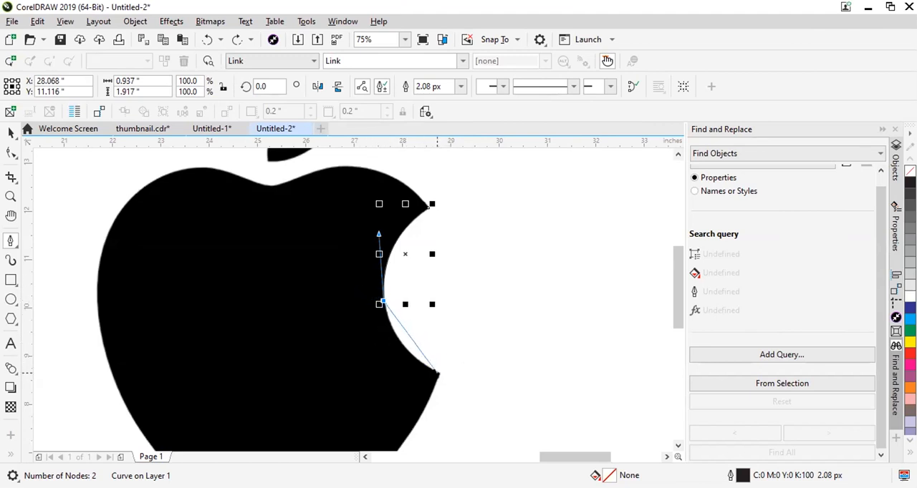
Try to trace the lower half of the bite to its lower tip and remove that node's outgoing handle.
{"action": "left_click_drag", "start_coordinate": [434, 375], "coordinate": [488, 401]}
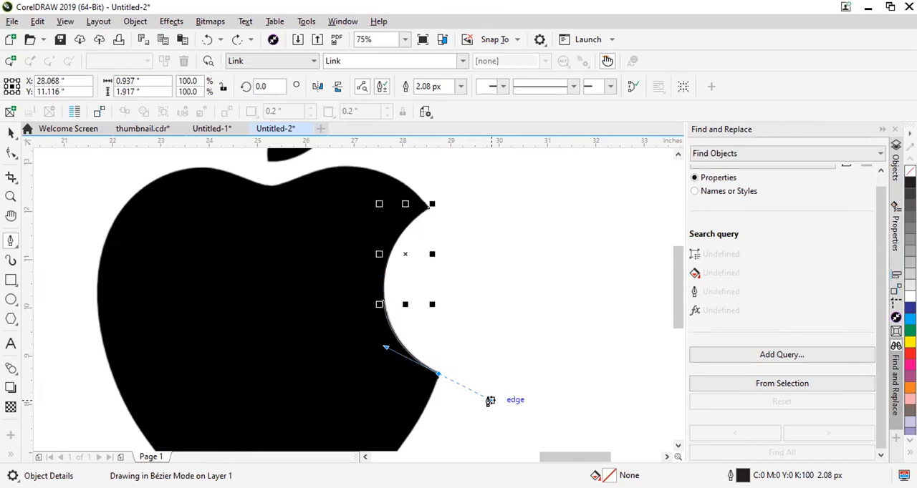
{"action": "left_click_drag", "start_coordinate": [487, 401], "coordinate": [490, 401]}
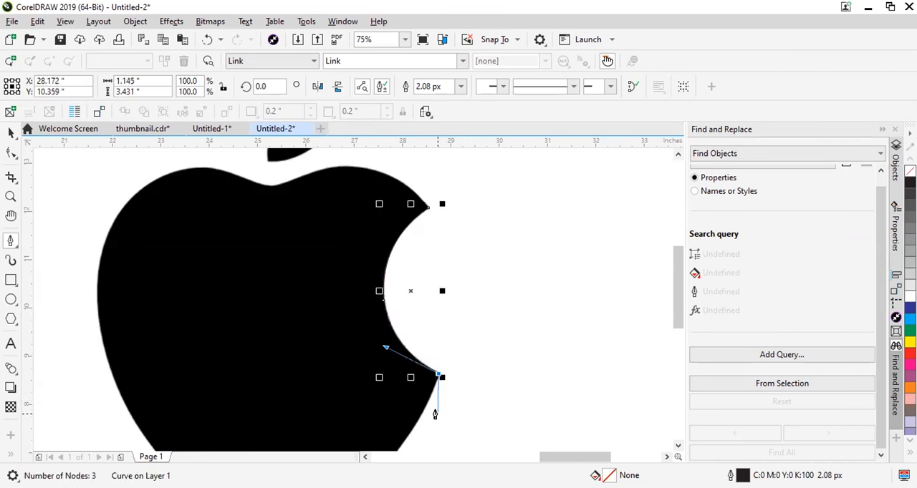
{"action": "left_click_drag", "start_coordinate": [439, 376], "coordinate": [409, 371]}
{"action": "scroll", "coordinate": [458, 349], "scroll_direction": "down", "scroll_amount": 4}
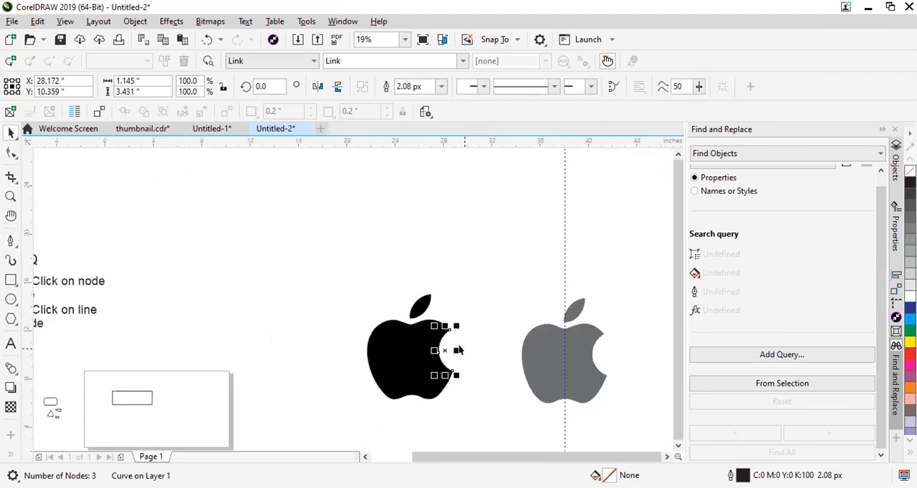
{"action": "scroll", "coordinate": [458, 350], "scroll_direction": "up", "scroll_amount": 5}
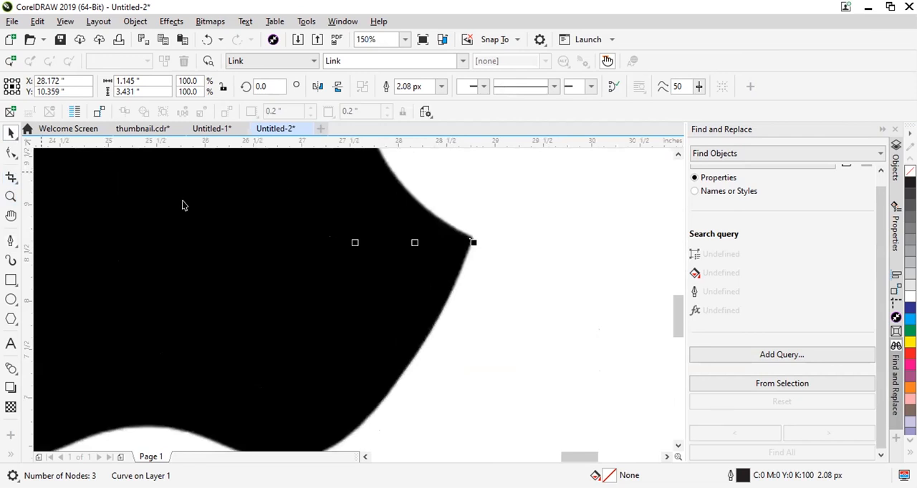
{"action": "scroll", "coordinate": [459, 266], "scroll_direction": "down", "scroll_amount": 2}
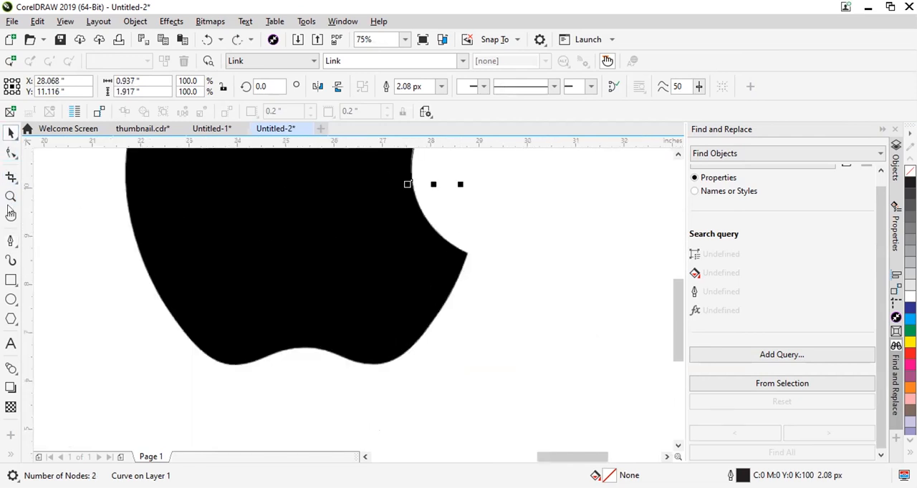
Resume the Pen path at the middle of the bite and curve it to the lower tip, removing the outgoing handle there.
{"action": "left_click", "coordinate": [9, 242]}
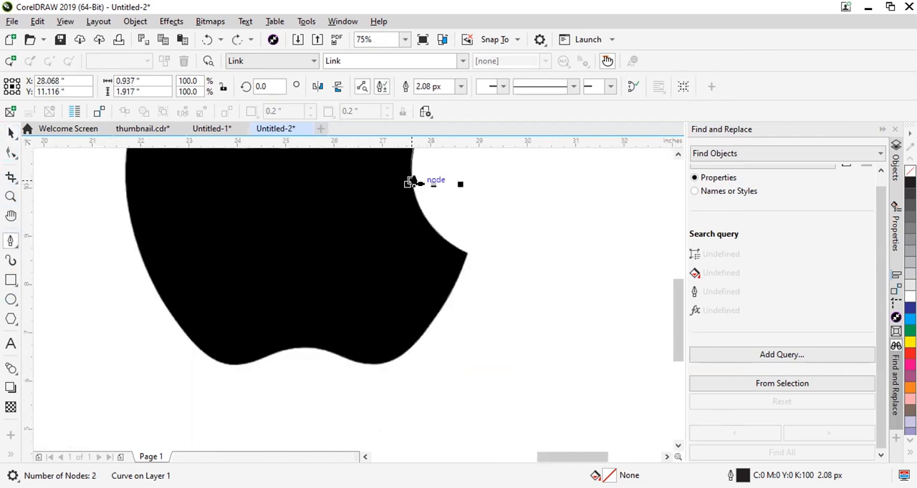
{"action": "left_click_drag", "start_coordinate": [409, 183], "coordinate": [416, 247]}
{"action": "left_click_drag", "start_coordinate": [465, 253], "coordinate": [513, 271]}
{"action": "left_click", "coordinate": [465, 256]}
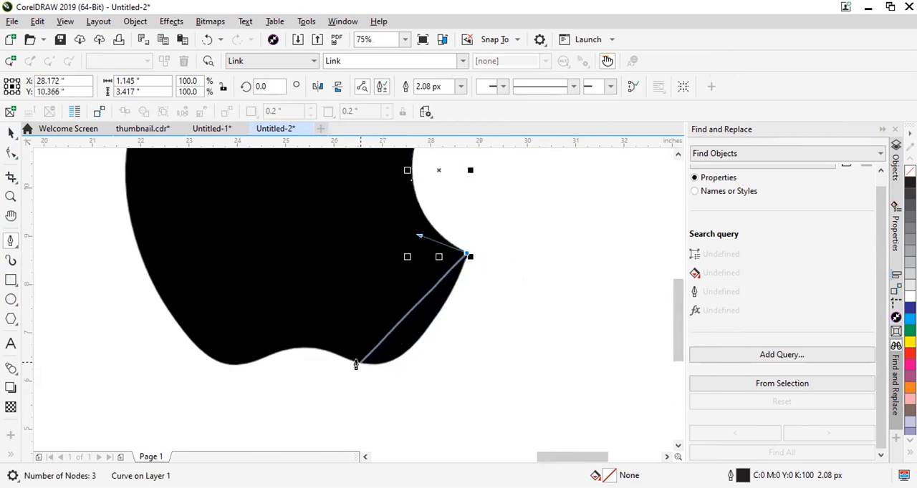
Trace the apple's lower right side and lobe, then the rise to the crest of the bottom notch, with two curved segments.
{"action": "left_click_drag", "start_coordinate": [360, 363], "coordinate": [293, 343]}
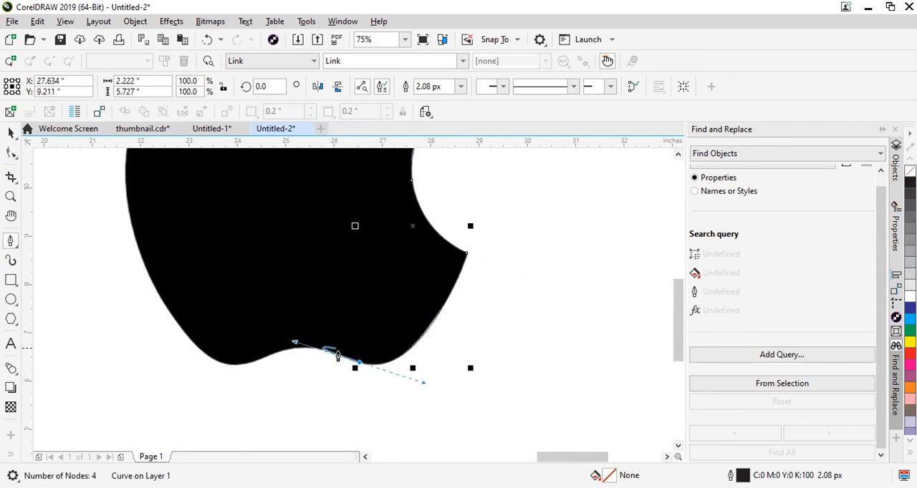
{"action": "left_click", "coordinate": [354, 361]}
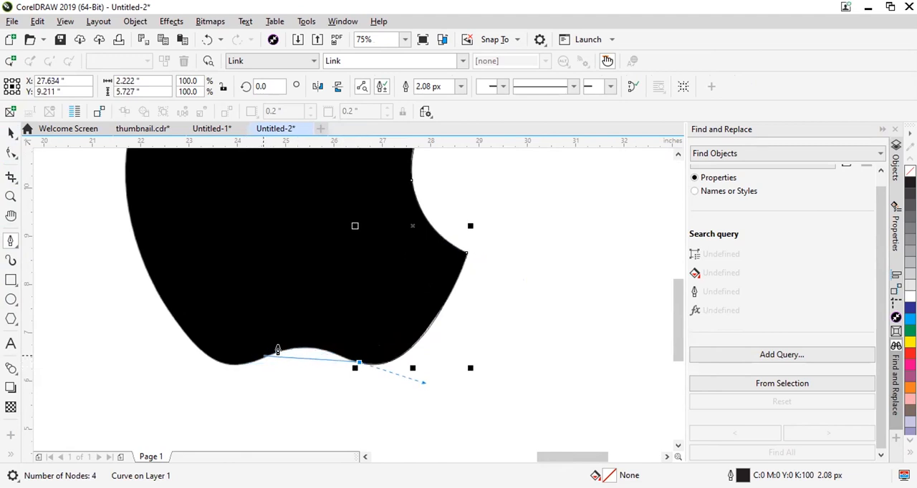
{"action": "left_click_drag", "start_coordinate": [297, 348], "coordinate": [270, 350]}
{"action": "left_click", "coordinate": [297, 347], "text": "alt"}
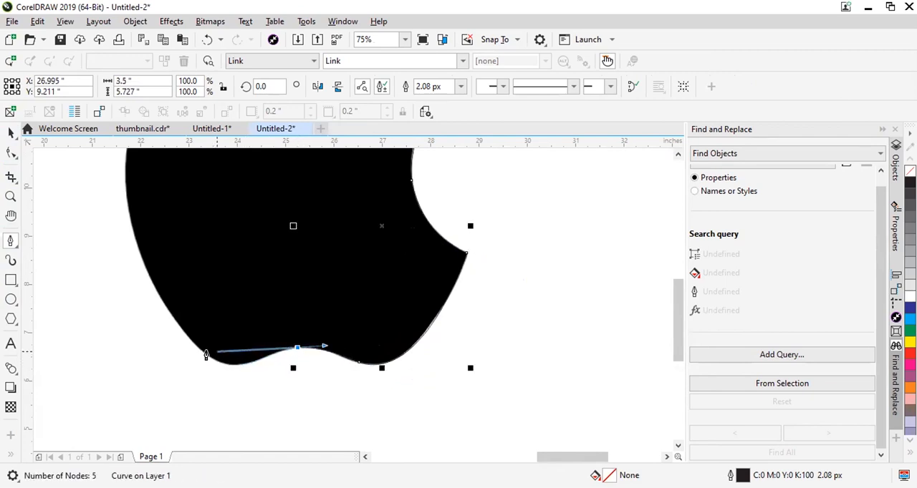
Remove the notch crest's outgoing handle and trace the notch's left slope and the lower left lobe with two curved segments.
{"action": "left_click_drag", "start_coordinate": [208, 355], "coordinate": [189, 338]}
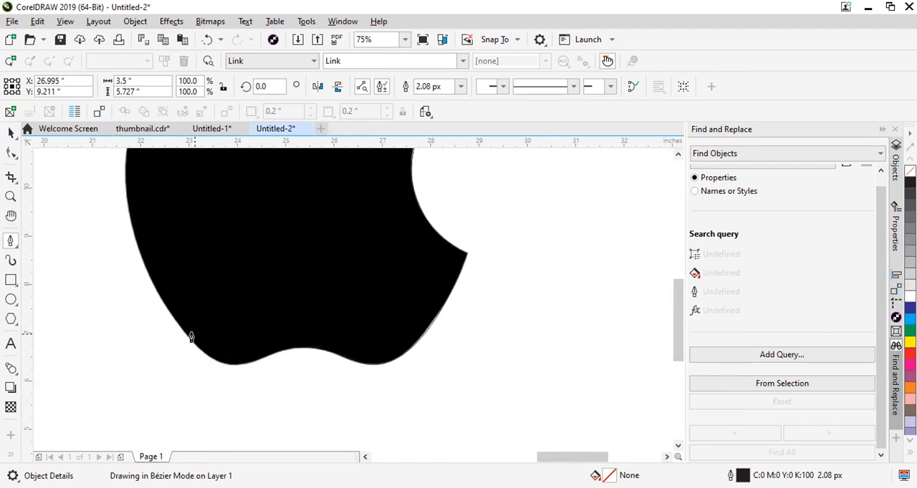
{"action": "scroll", "coordinate": [237, 334], "scroll_direction": "up", "scroll_amount": 3}
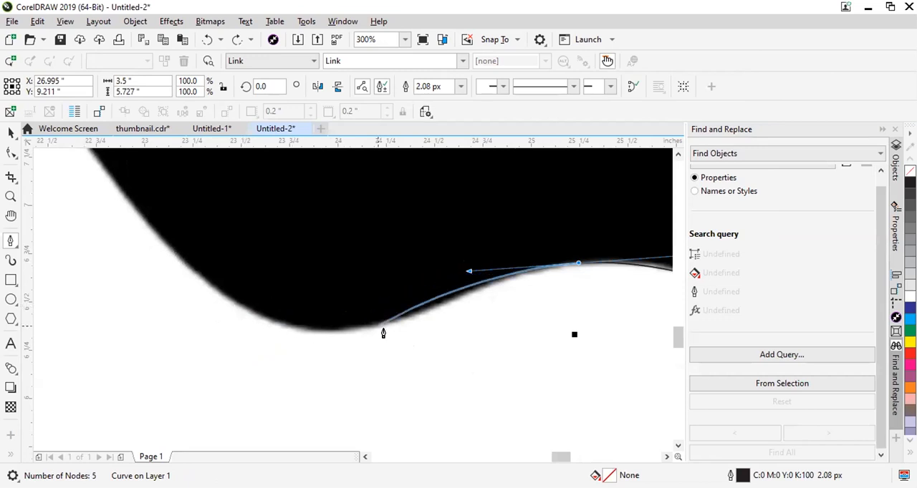
{"action": "left_click", "coordinate": [578, 263], "text": "alt"}
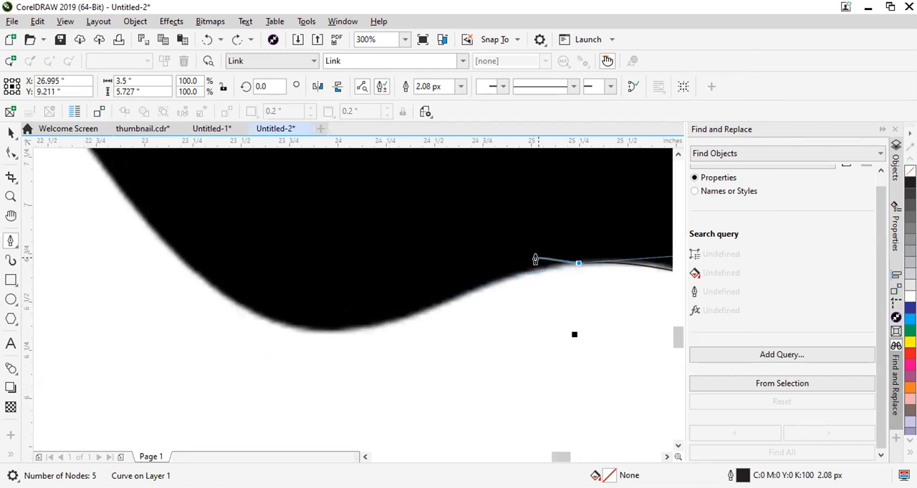
{"action": "left_click_drag", "start_coordinate": [438, 306], "coordinate": [391, 336]}
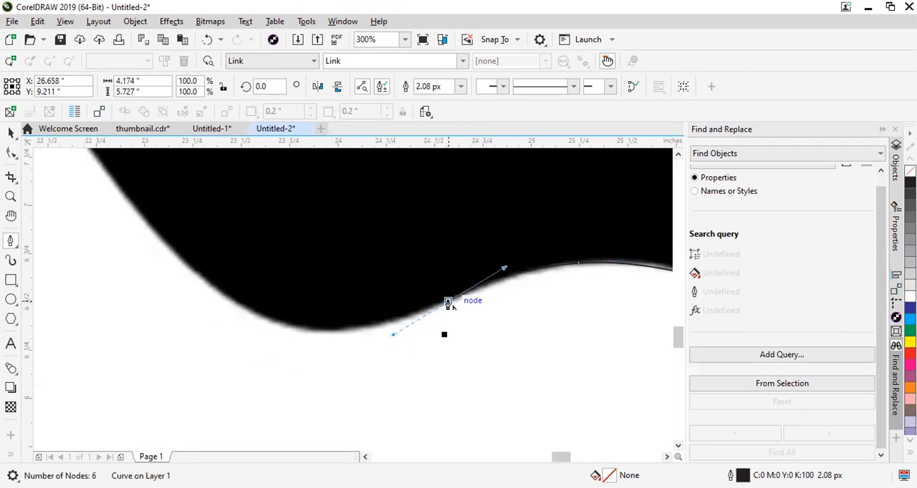
{"action": "mouse_move", "coordinate": [287, 322]}
{"action": "left_mouse_down"}
{"action": "mouse_move", "coordinate": [214, 307]}
{"action": "mouse_move", "coordinate": [282, 322]}
{"action": "left_mouse_up"}
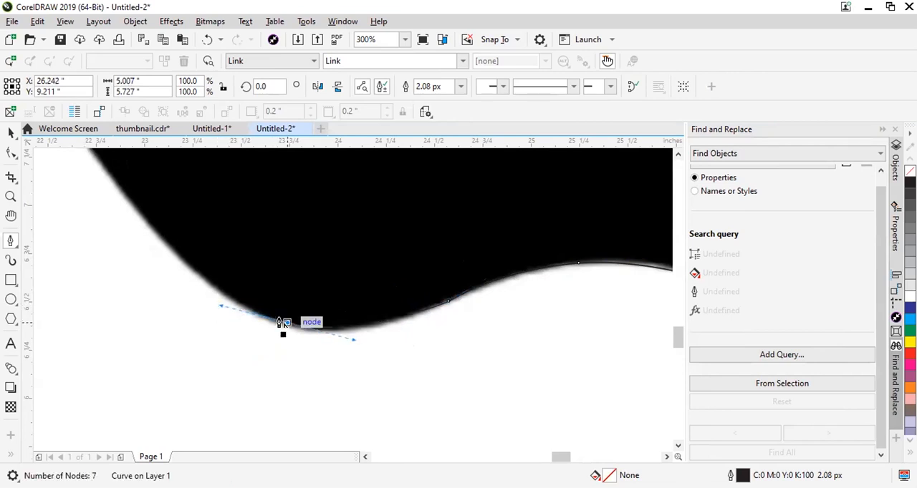
Trace the apple's left side and upper left lobe with two curved segments, removing the outgoing handle of the side node.
{"action": "scroll", "coordinate": [361, 353], "scroll_direction": "down", "scroll_amount": 5}
{"action": "left_click_drag", "start_coordinate": [299, 240], "coordinate": [308, 191]}
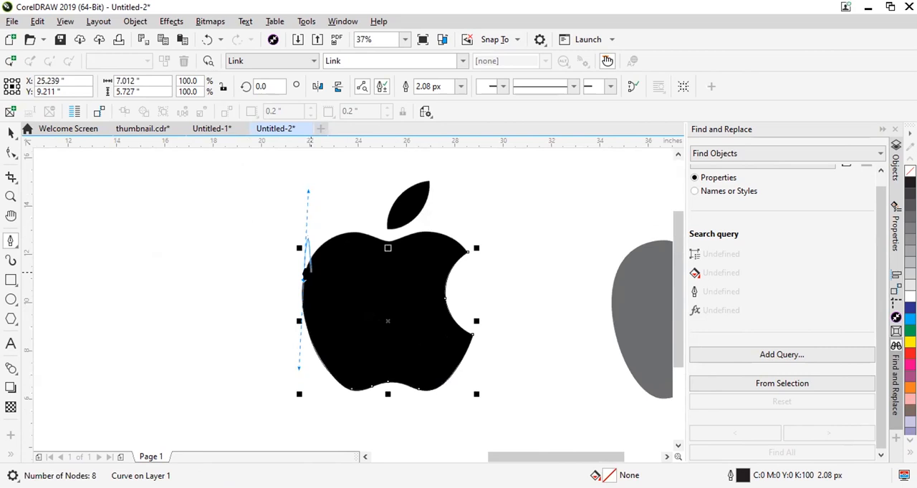
{"action": "left_click", "coordinate": [301, 279]}
{"action": "left_click_drag", "start_coordinate": [362, 233], "coordinate": [409, 239]}
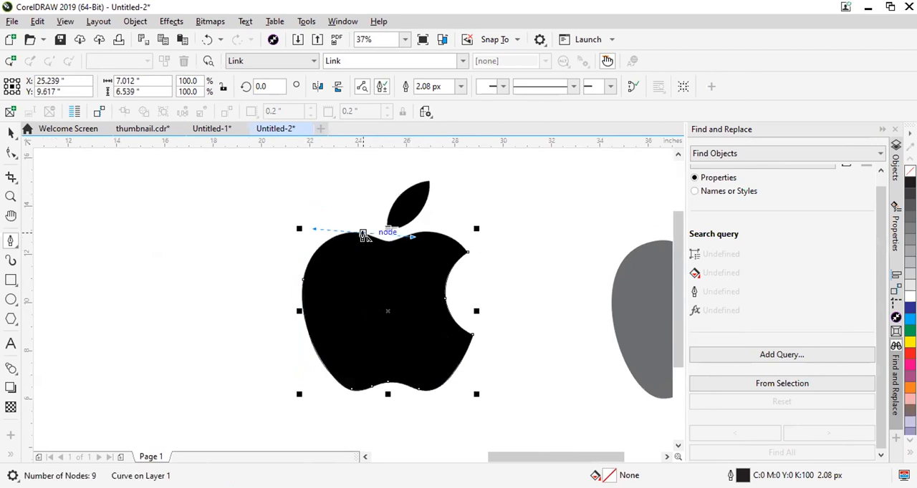
Remove the upper left lobe node's outgoing handle and trace the left slope of the top dip with a straight segment.
{"action": "scroll", "coordinate": [409, 243], "scroll_direction": "up", "scroll_amount": 3}
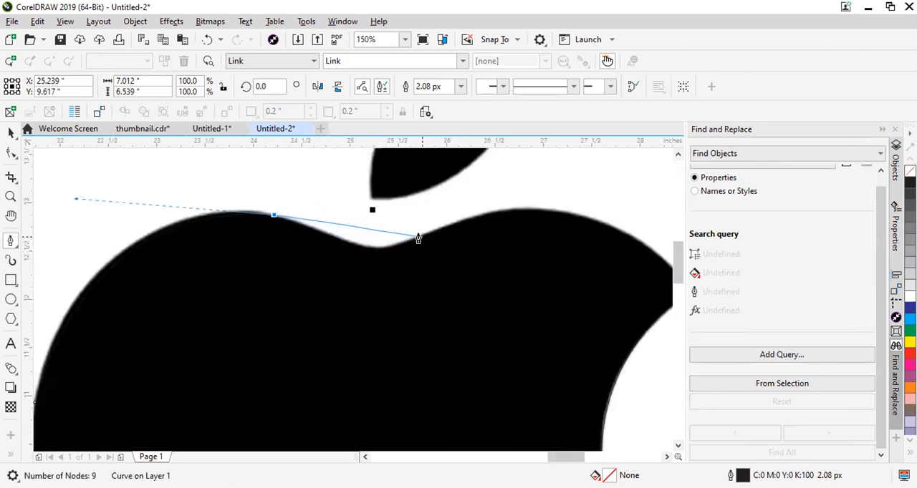
{"action": "left_click_drag", "start_coordinate": [405, 239], "coordinate": [365, 252]}
{"action": "key", "text": "ctrl+z"}
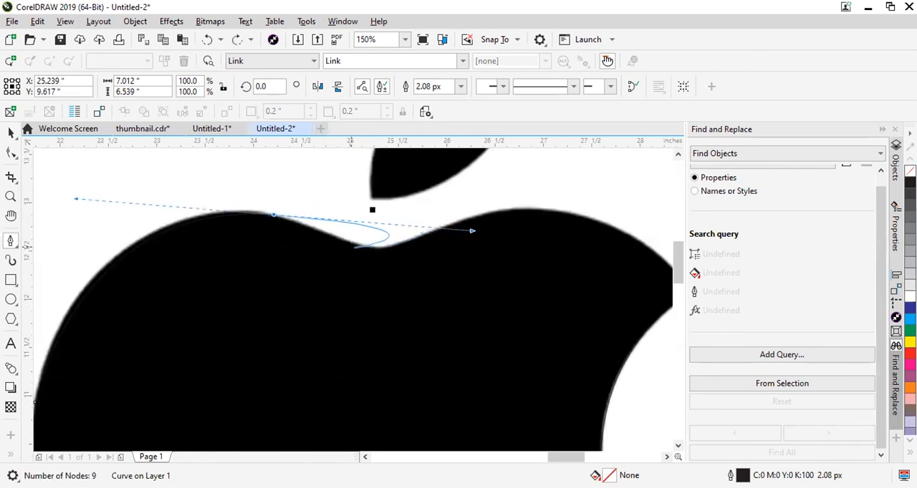
{"action": "left_click", "coordinate": [274, 214]}
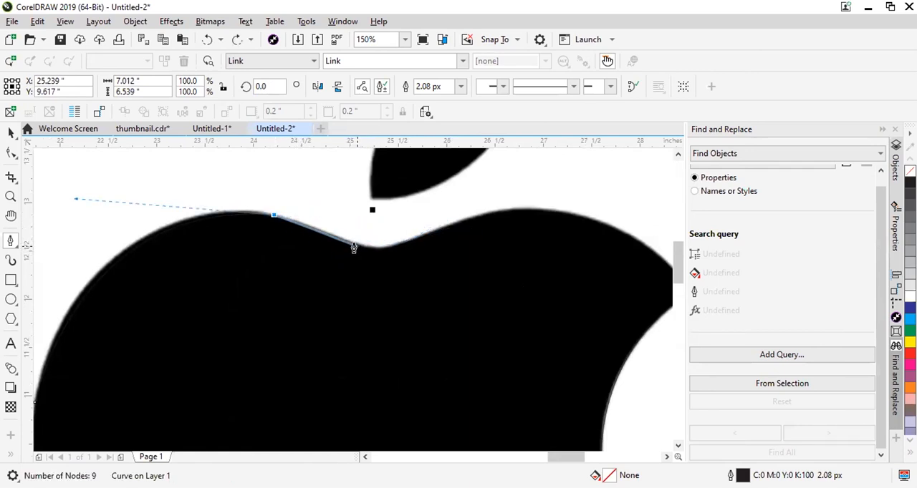
{"action": "left_click", "coordinate": [349, 243]}
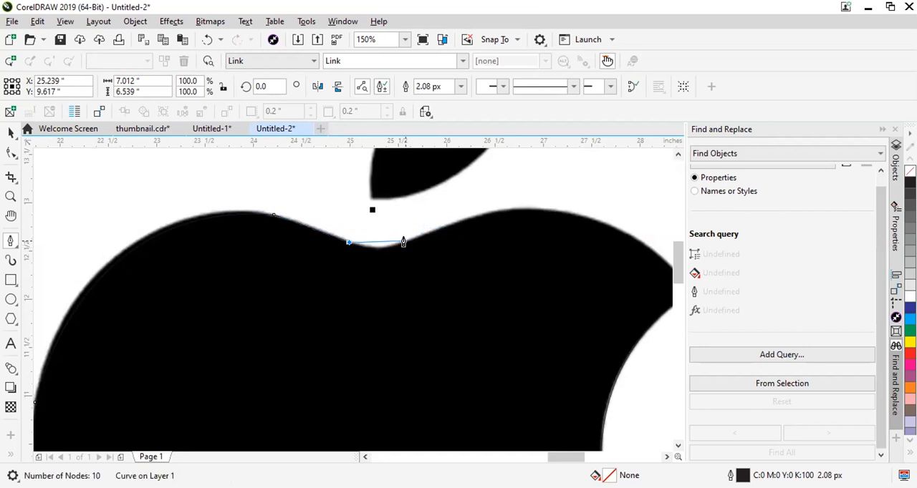
Trace the base of the top dip and the rise to the upper right lobe's crest with two curved segments.
{"action": "left_click_drag", "start_coordinate": [406, 240], "coordinate": [437, 226]}
{"action": "left_click", "coordinate": [406, 241]}
{"action": "mouse_move", "coordinate": [516, 209]}
{"action": "left_mouse_down"}
{"action": "mouse_move", "coordinate": [557, 209]}
{"action": "mouse_move", "coordinate": [509, 209]}
{"action": "left_mouse_up"}
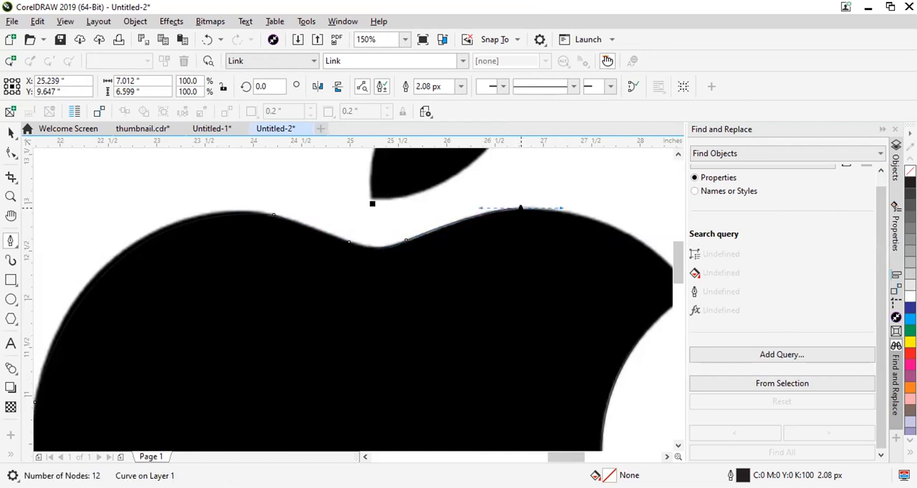
Close the apple outline with a curved segment from the upper right lobe's crest to the bite's upper tip.
{"action": "scroll", "coordinate": [370, 227], "scroll_direction": "down", "scroll_amount": 2}
{"action": "scroll", "coordinate": [530, 261], "scroll_direction": "up", "scroll_amount": 2}
{"action": "left_click_drag", "start_coordinate": [529, 262], "coordinate": [459, 169]}
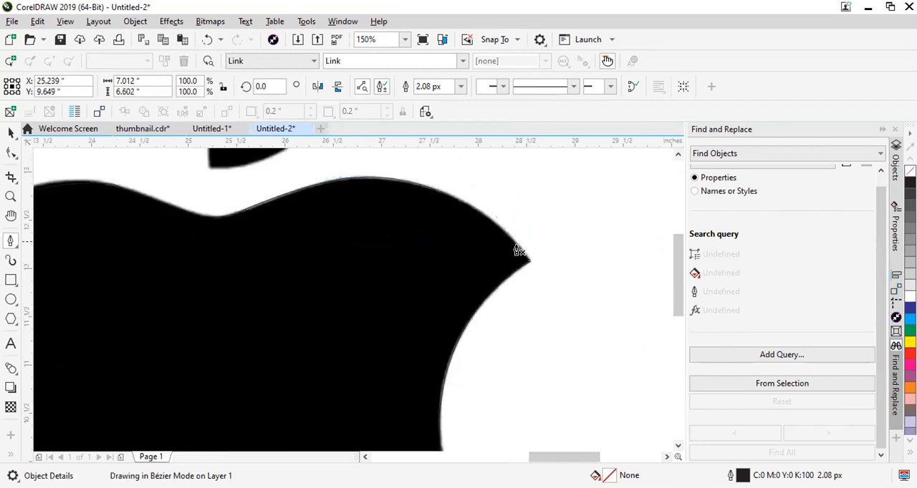
Try moving the closed apple outline off the black reference.
{"action": "scroll", "coordinate": [523, 257], "scroll_direction": "down", "scroll_amount": 3}
{"action": "scroll", "coordinate": [494, 254], "scroll_direction": "up", "scroll_amount": 3}
{"action": "scroll", "coordinate": [444, 279], "scroll_direction": "down", "scroll_amount": 3}
{"action": "left_click", "coordinate": [427, 274]}
{"action": "scroll", "coordinate": [402, 281], "scroll_direction": "up", "scroll_amount": 1}
{"action": "left_click", "coordinate": [10, 133]}
{"action": "left_click_drag", "start_coordinate": [466, 298], "coordinate": [341, 295]}
{"action": "scroll", "coordinate": [343, 327], "scroll_direction": "up", "scroll_amount": 1}
{"action": "scroll", "coordinate": [348, 323], "scroll_direction": "down", "scroll_amount": 1}
{"action": "left_click", "coordinate": [467, 306]}
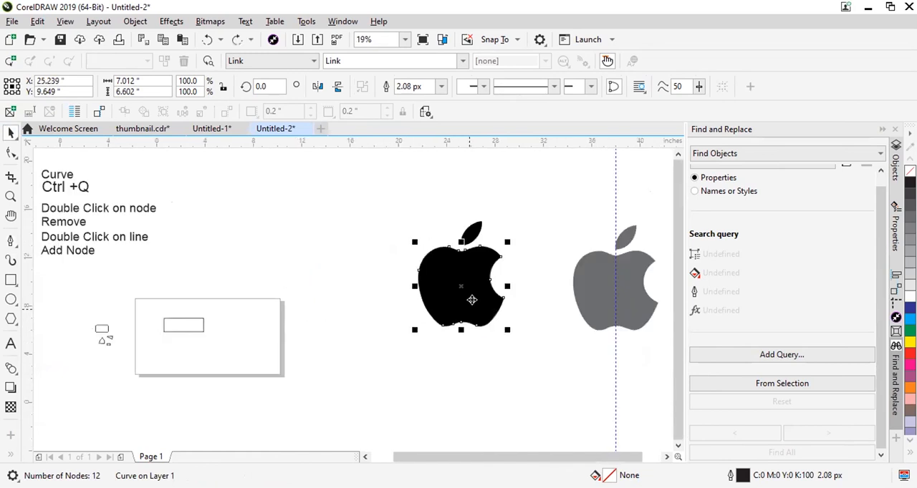
Trace the leaf as a closed Pen path with two curved segments between its upper and lower tips.
{"action": "scroll", "coordinate": [494, 234], "scroll_direction": "up", "scroll_amount": 2}
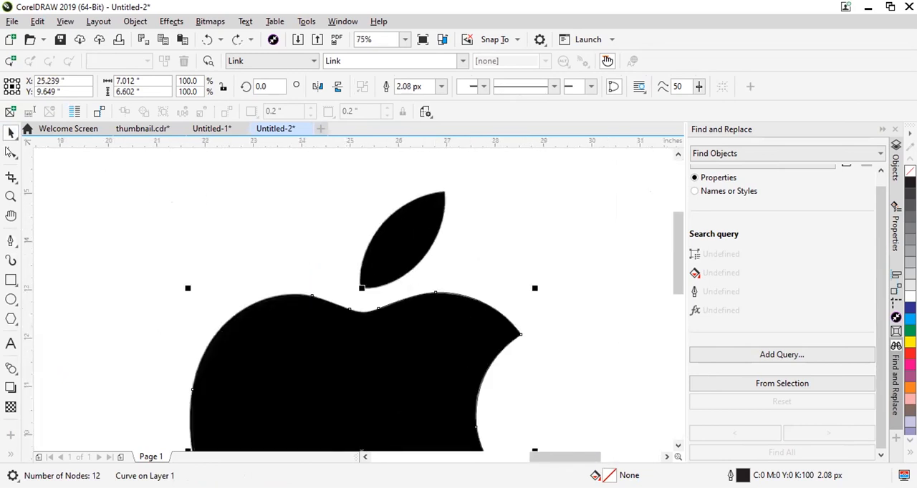
{"action": "left_click", "coordinate": [11, 240]}
{"action": "scroll", "coordinate": [540, 186], "scroll_direction": "up", "scroll_amount": 1}
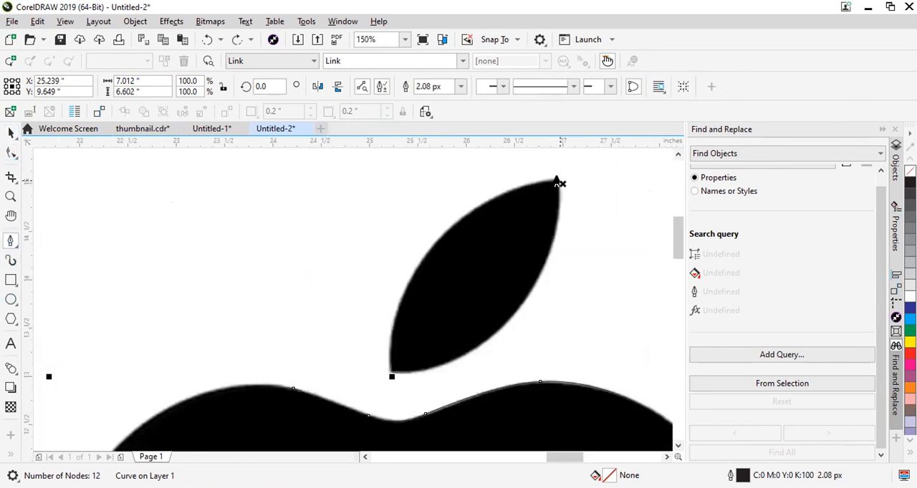
{"action": "left_click", "coordinate": [558, 180]}
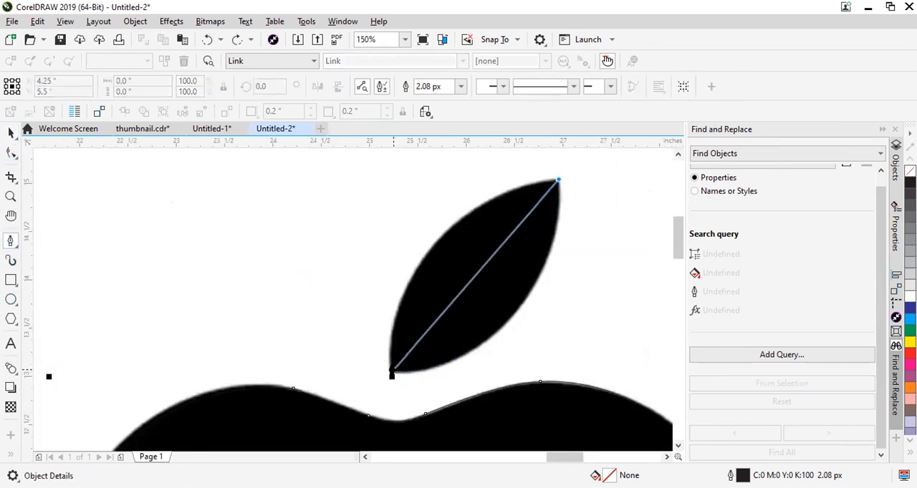
{"action": "left_click_drag", "start_coordinate": [389, 374], "coordinate": [209, 395]}
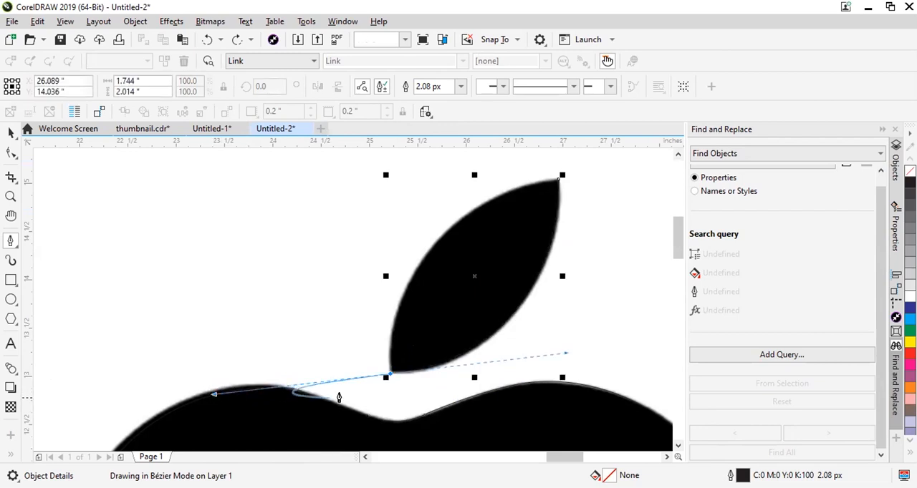
{"action": "left_click", "coordinate": [389, 374]}
{"action": "left_click_drag", "start_coordinate": [559, 179], "coordinate": [375, 211]}
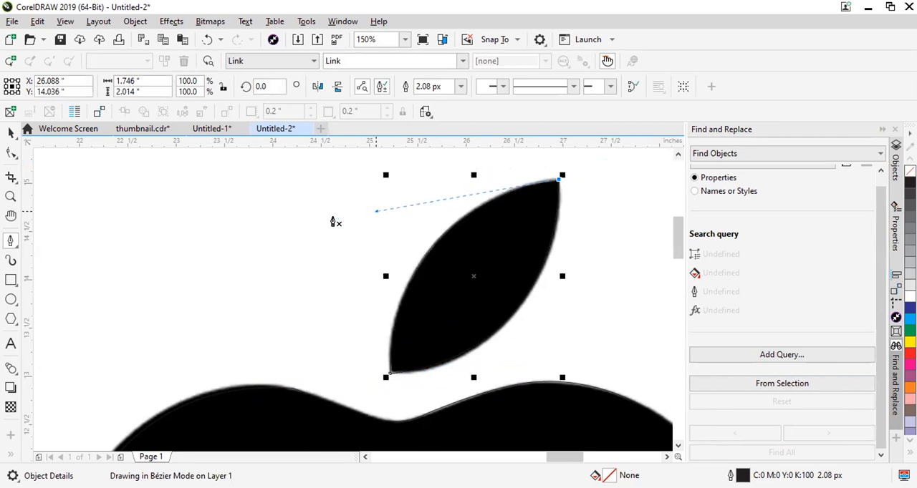
Move the traced apple and leaf outlines off the black reference to the empty area right of the grey logo.
{"action": "scroll", "coordinate": [458, 178], "scroll_direction": "down", "scroll_amount": 5}
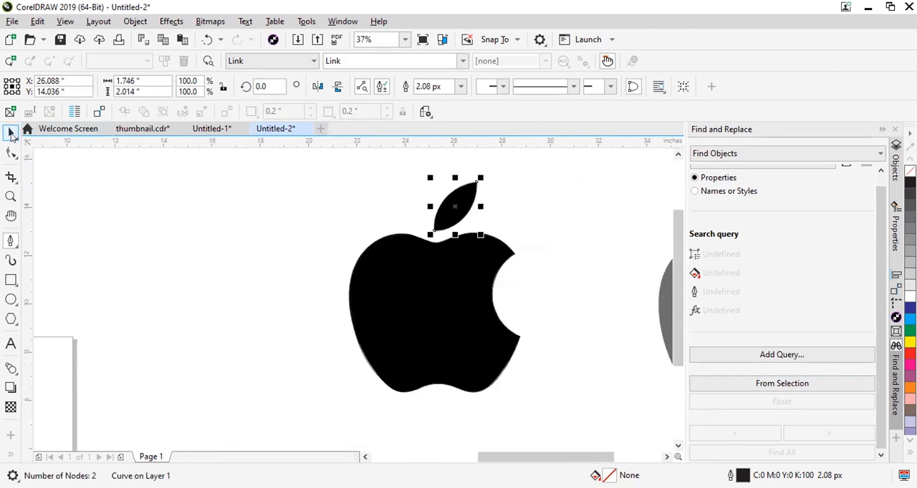
{"action": "left_click", "coordinate": [10, 134]}
{"action": "scroll", "coordinate": [426, 323], "scroll_direction": "down", "scroll_amount": 4}
{"action": "left_click_drag", "start_coordinate": [405, 297], "coordinate": [547, 300]}
{"action": "scroll", "coordinate": [565, 307], "scroll_direction": "up", "scroll_amount": 4}
{"action": "left_click_drag", "start_coordinate": [438, 265], "coordinate": [473, 276]}
Delete the node on the left side of the traced apple outline using the Shape tool.
{"action": "left_click", "coordinate": [11, 153]}
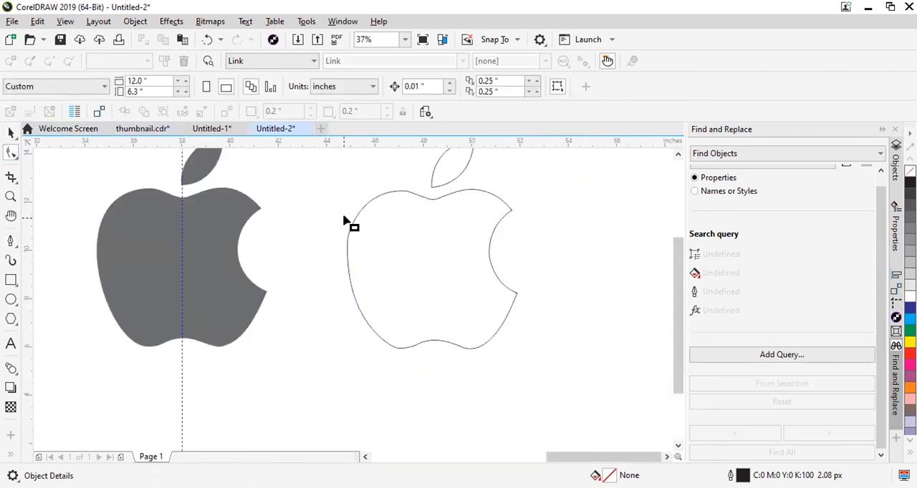
{"action": "left_click", "coordinate": [350, 222]}
{"action": "scroll", "coordinate": [351, 253], "scroll_direction": "up", "scroll_amount": 4}
{"action": "left_click", "coordinate": [325, 217]}
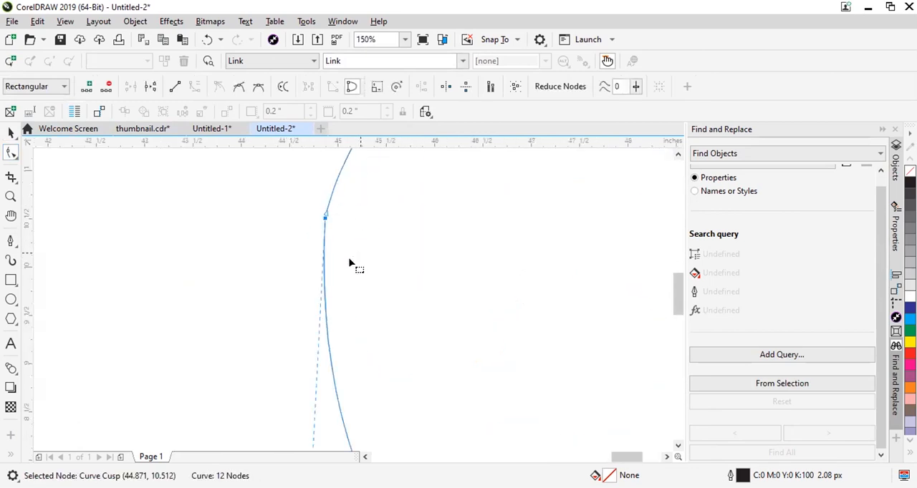
{"action": "scroll", "coordinate": [352, 259], "scroll_direction": "down", "scroll_amount": 4}
{"action": "key", "text": "Delete"}
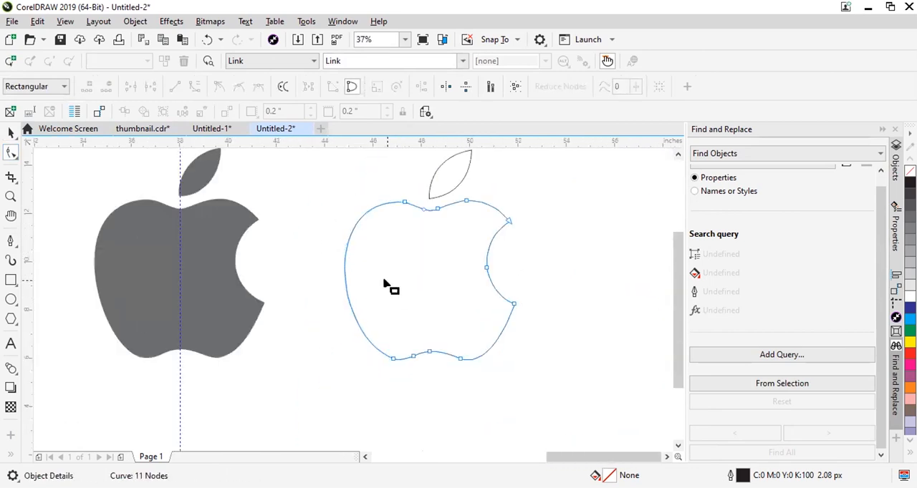
Delete the node in the middle of the bite and the node on the bottom notch's left slope.
{"action": "scroll", "coordinate": [474, 270], "scroll_direction": "up", "scroll_amount": 2}
{"action": "left_click", "coordinate": [487, 267]}
{"action": "key", "text": "Delete"}
{"action": "scroll", "coordinate": [444, 295], "scroll_direction": "down", "scroll_amount": 2}
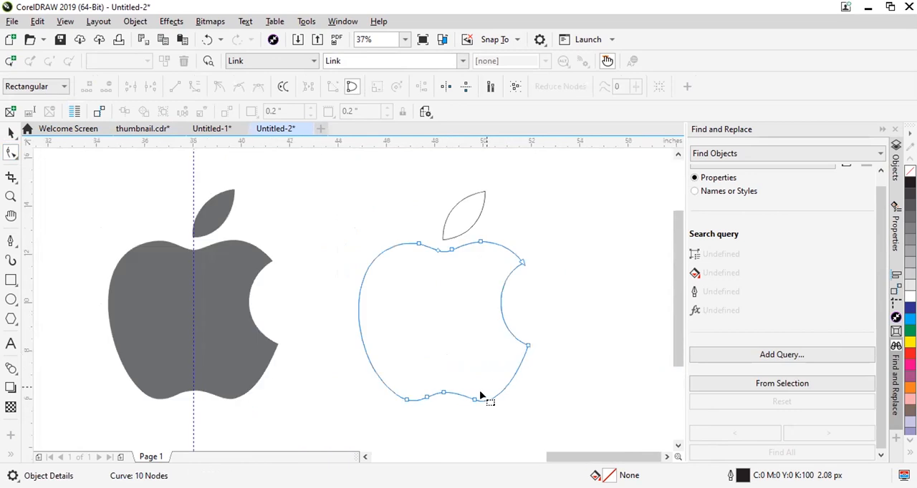
{"action": "scroll", "coordinate": [479, 396], "scroll_direction": "up", "scroll_amount": 2}
{"action": "key", "text": "Delete"}
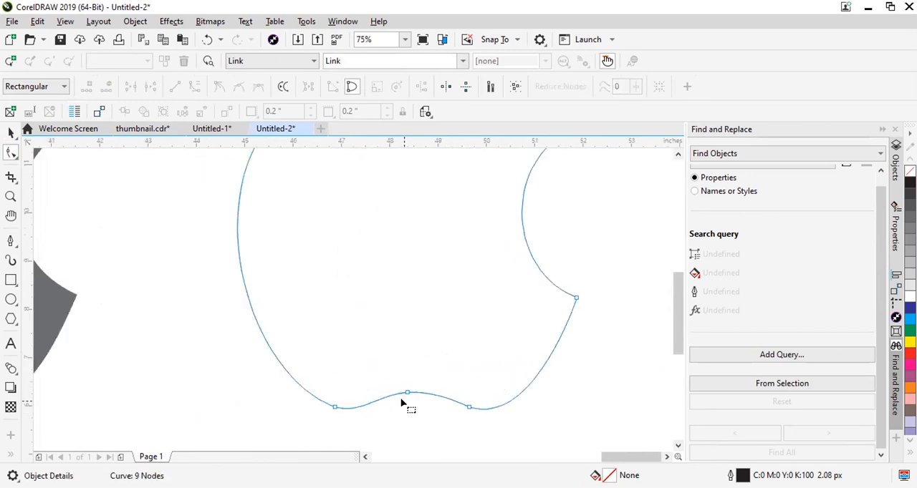
Try deleting the nodes on both sides of the apple's bottom notch, and undo both deletions.
{"action": "scroll", "coordinate": [401, 405], "scroll_direction": "up", "scroll_amount": 2}
{"action": "left_click", "coordinate": [536, 409]}
{"action": "key", "text": "Delete"}
{"action": "scroll", "coordinate": [514, 426], "scroll_direction": "down", "scroll_amount": 3}
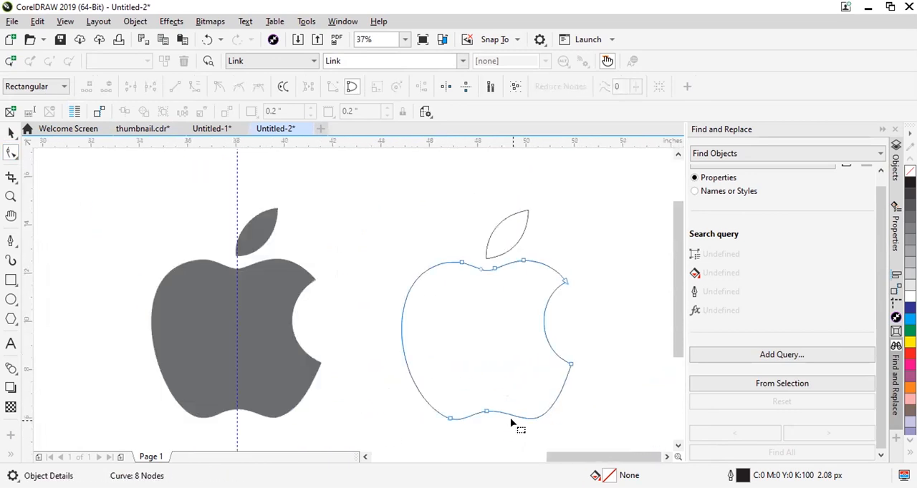
{"action": "left_click_drag", "start_coordinate": [459, 444], "coordinate": [454, 448]}
{"action": "key", "text": "Delete"}
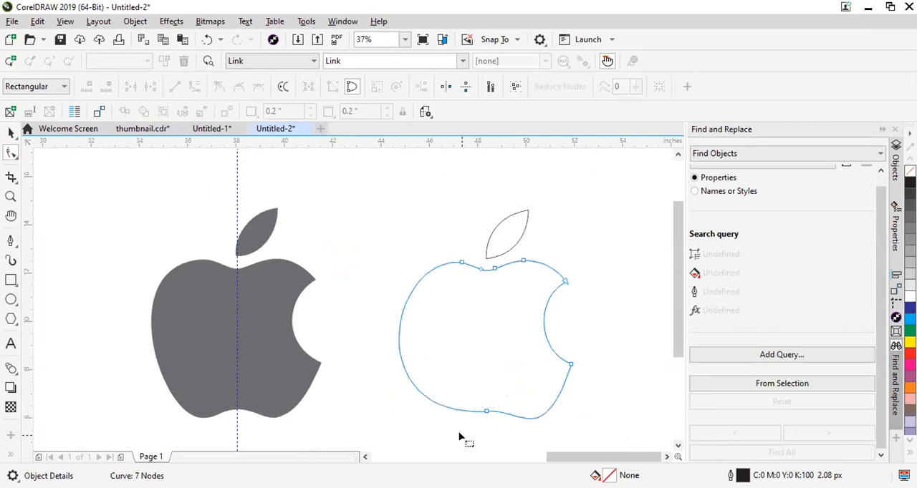
{"action": "key", "text": "ctrl+z"}
{"action": "key", "text": "ctrl+z"}
Delete the node in the middle of the bottom notch and adjust the curve handle of the notch's left node.
{"action": "scroll", "coordinate": [517, 426], "scroll_direction": "up", "scroll_amount": 2}
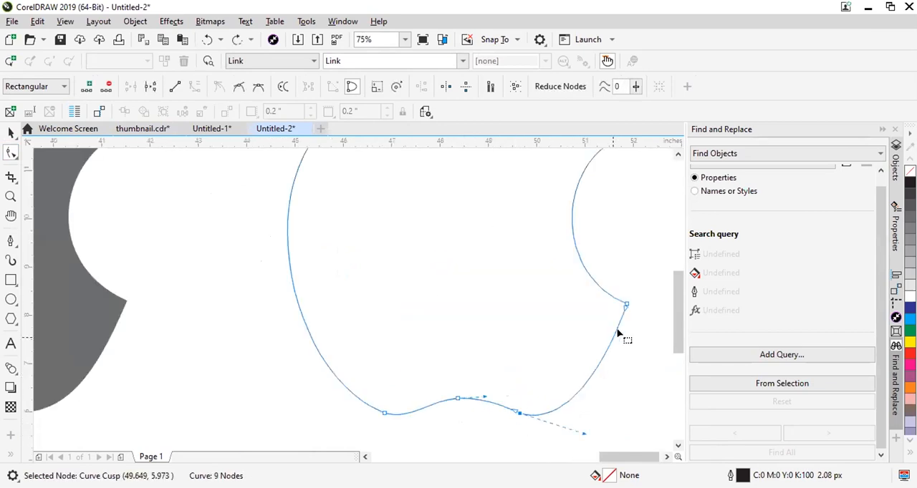
{"action": "left_click_drag", "start_coordinate": [449, 367], "coordinate": [470, 434]}
{"action": "key", "text": "Delete"}
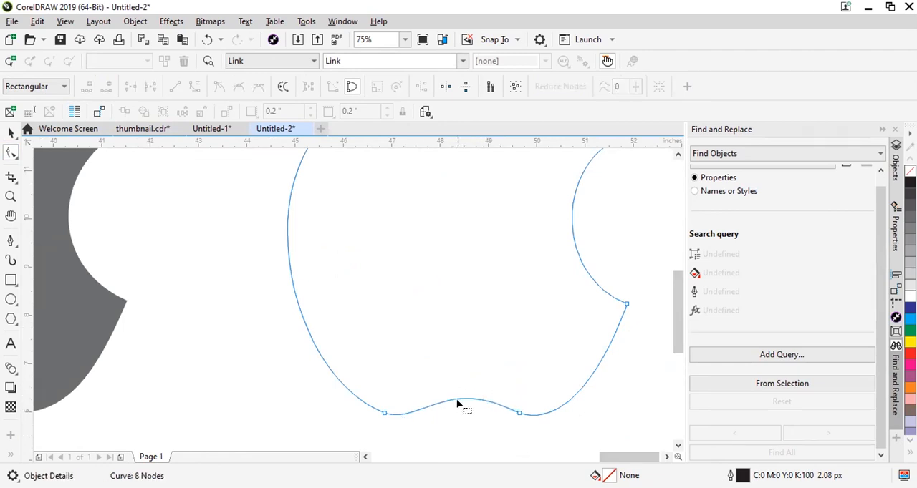
{"action": "left_click", "coordinate": [383, 413]}
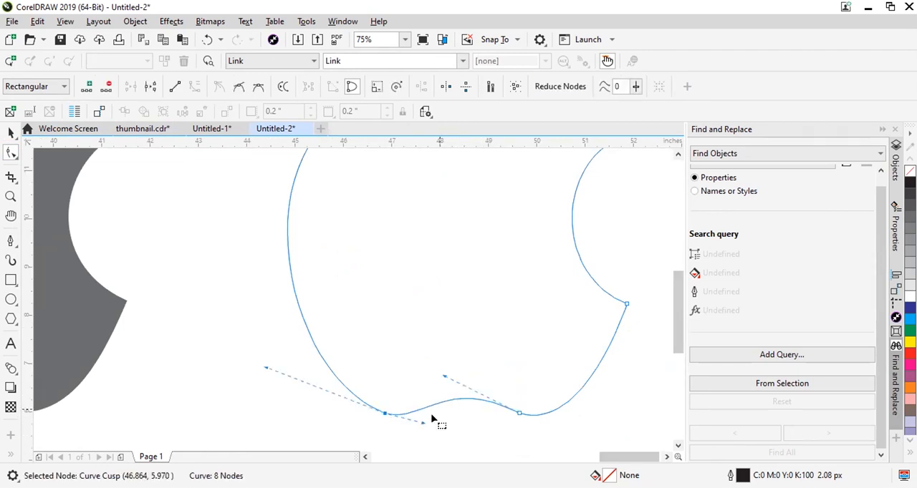
{"action": "left_click_drag", "start_coordinate": [422, 423], "coordinate": [441, 419]}
Try deleting the two nodes at the base of the apple's top dip, and undo both deletions.
{"action": "scroll", "coordinate": [365, 413], "scroll_direction": "down", "scroll_amount": 2}
{"action": "scroll", "coordinate": [390, 338], "scroll_direction": "up", "scroll_amount": 3}
{"action": "left_click", "coordinate": [382, 327]}
{"action": "key", "text": "Delete"}
{"action": "scroll", "coordinate": [419, 332], "scroll_direction": "down", "scroll_amount": 1}
{"action": "key", "text": "Delete"}
{"action": "key", "text": "ctrl+z"}
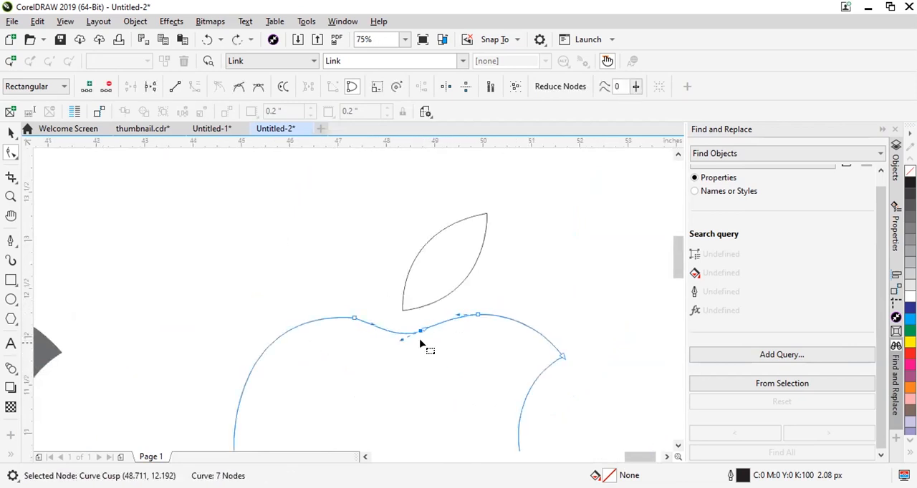
{"action": "scroll", "coordinate": [422, 343], "scroll_direction": "up", "scroll_amount": 1}
{"action": "key", "text": "ctrl+z"}
{"action": "scroll", "coordinate": [419, 320], "scroll_direction": "up", "scroll_amount": 1}
{"action": "scroll", "coordinate": [336, 330], "scroll_direction": "down", "scroll_amount": 1}
{"action": "scroll", "coordinate": [203, 248], "scroll_direction": "up", "scroll_amount": 1}
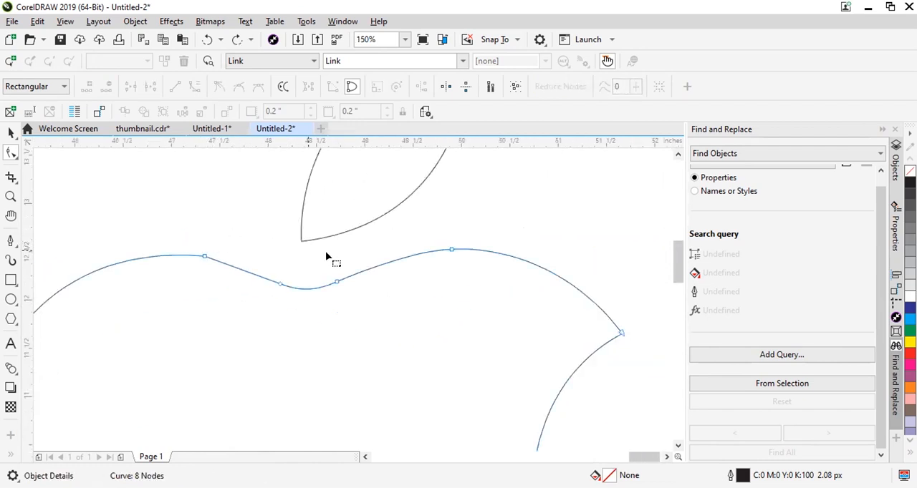
Try to delete the cusp node at the crest of the apple's upper-left lobe.
{"action": "scroll", "coordinate": [325, 255], "scroll_direction": "down", "scroll_amount": 1}
{"action": "left_click", "coordinate": [265, 256]}
{"action": "key", "text": "Delete"}
{"action": "scroll", "coordinate": [254, 279], "scroll_direction": "down", "scroll_amount": 1}
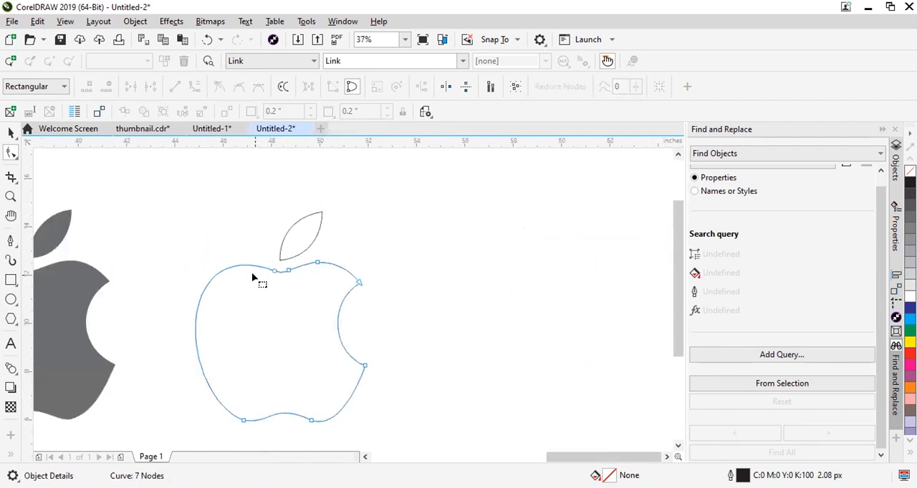
{"action": "double_click", "coordinate": [254, 267]}
{"action": "scroll", "coordinate": [255, 266], "scroll_direction": "up", "scroll_amount": 2}
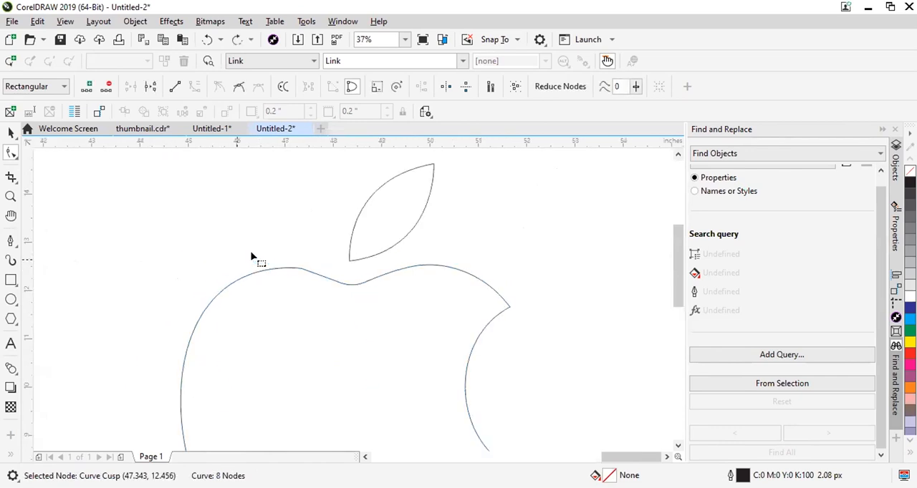
Add a node on each side of the cusp node on the apple's upper-left lobe and delete that cusp node.
{"action": "left_click", "coordinate": [288, 276]}
{"action": "double_click", "coordinate": [287, 276]}
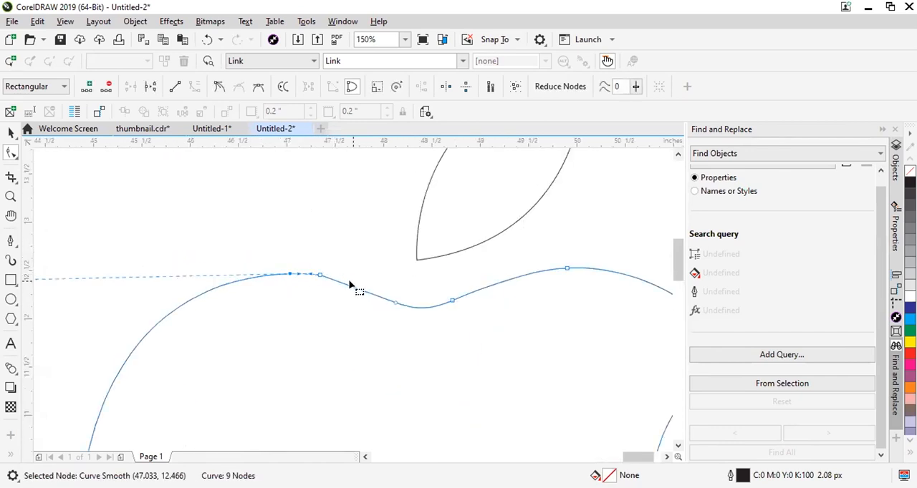
{"action": "left_click", "coordinate": [347, 285]}
{"action": "left_click_drag", "start_coordinate": [325, 252], "coordinate": [307, 282]}
{"action": "left_click", "coordinate": [349, 285]}
{"action": "double_click", "coordinate": [351, 286]}
{"action": "left_click_drag", "start_coordinate": [340, 257], "coordinate": [307, 291]}
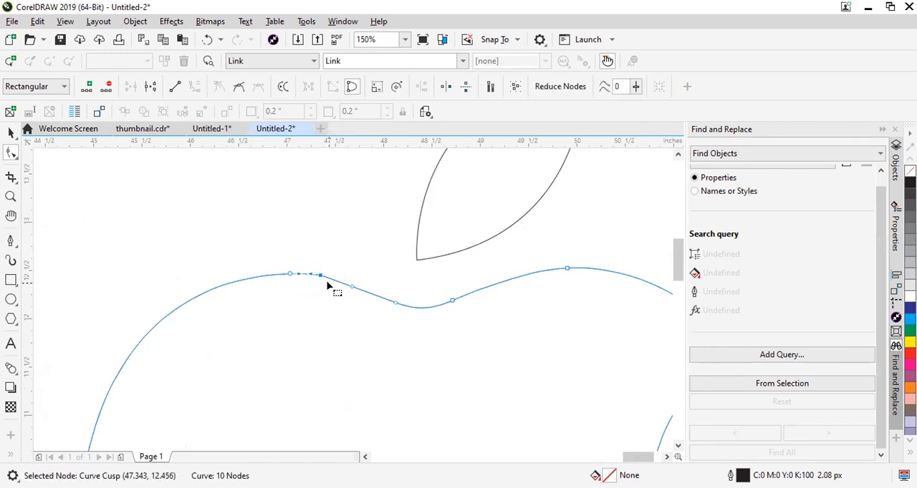
{"action": "left_click", "coordinate": [14, 151]}
{"action": "key", "text": "Delete"}
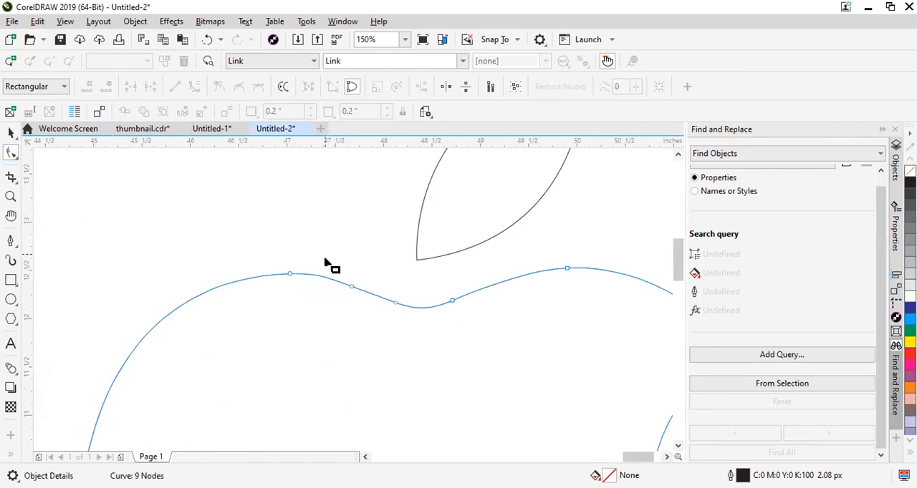
Try adding one node on each slope of the apple's top dip with the Pen tool, and undo both additions.
{"action": "left_click", "coordinate": [10, 241]}
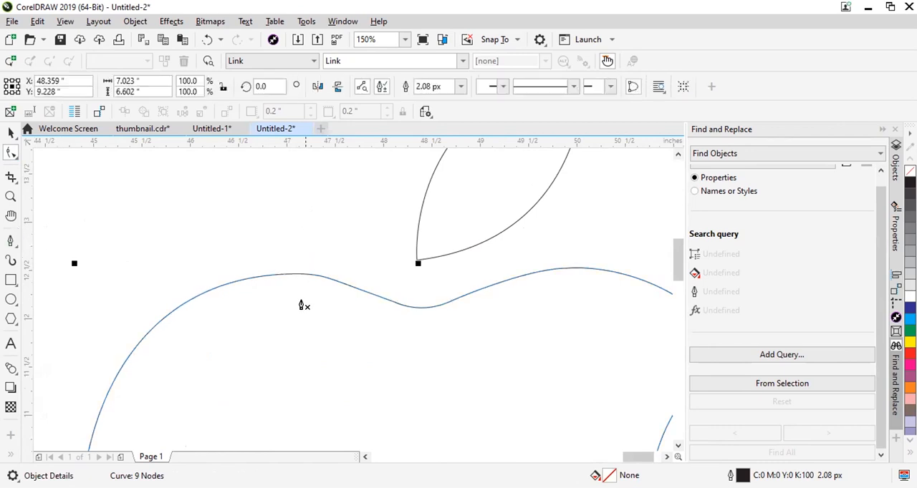
{"action": "left_click", "coordinate": [347, 284]}
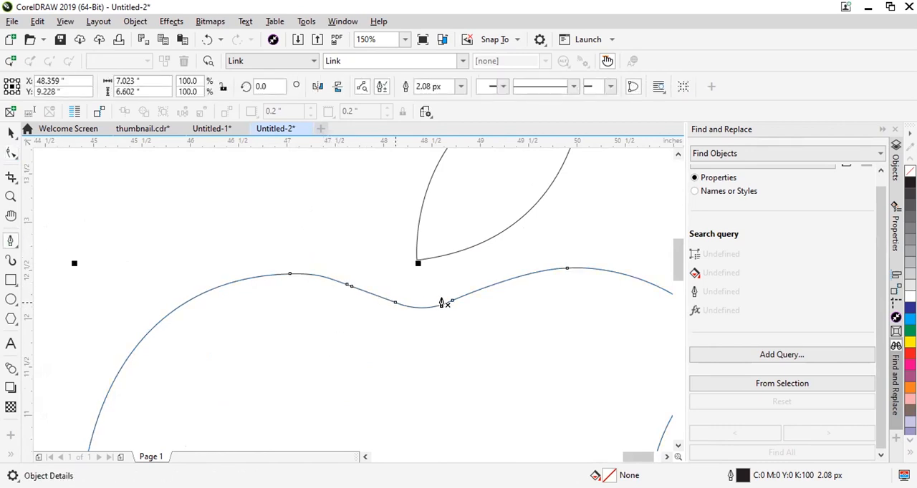
{"action": "left_click", "coordinate": [497, 284]}
{"action": "left_click", "coordinate": [11, 242]}
{"action": "key", "text": "ctrl+z"}
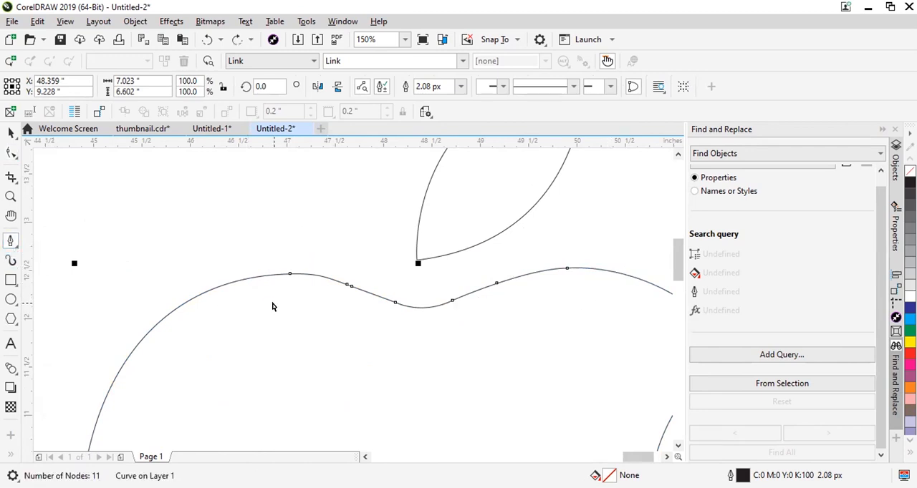
{"action": "key", "text": "ctrl+z"}
Delete the extra node on the left slope of the top dip using the Shape tool.
{"action": "left_click", "coordinate": [10, 152]}
{"action": "left_click_drag", "start_coordinate": [362, 270], "coordinate": [324, 308]}
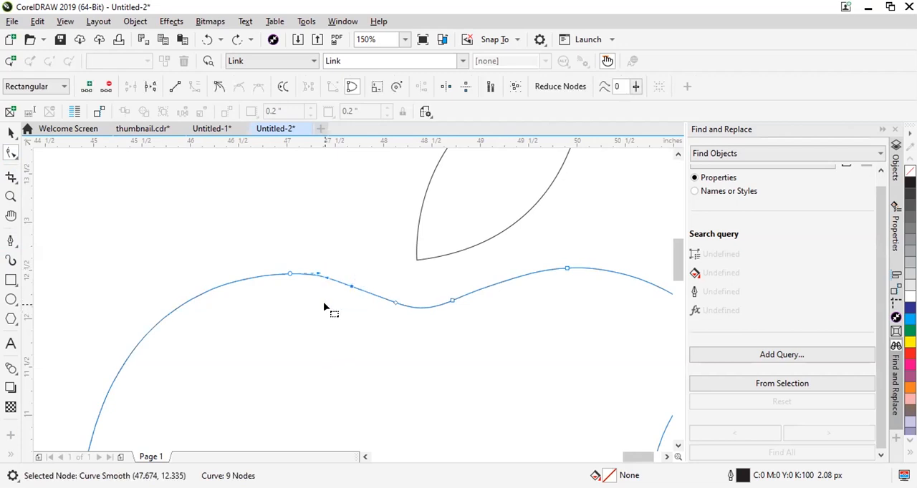
{"action": "key", "text": "Delete"}
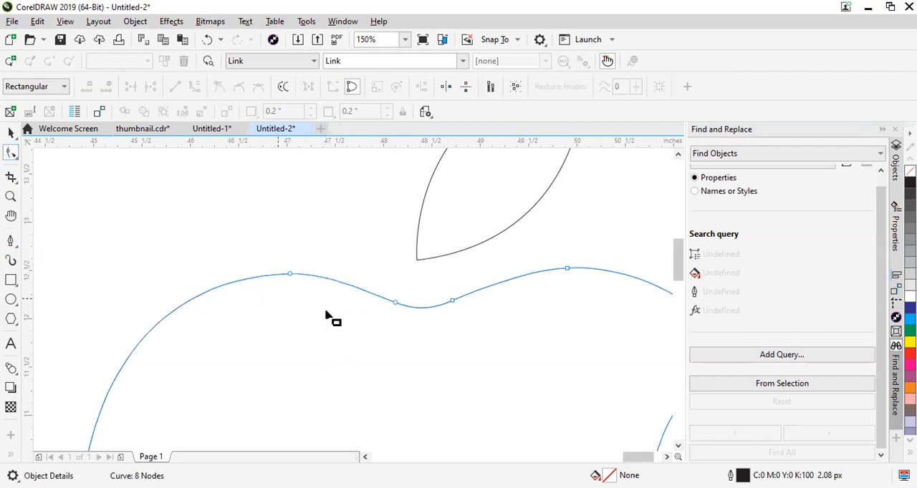
{"action": "scroll", "coordinate": [338, 306], "scroll_direction": "down", "scroll_amount": 2}
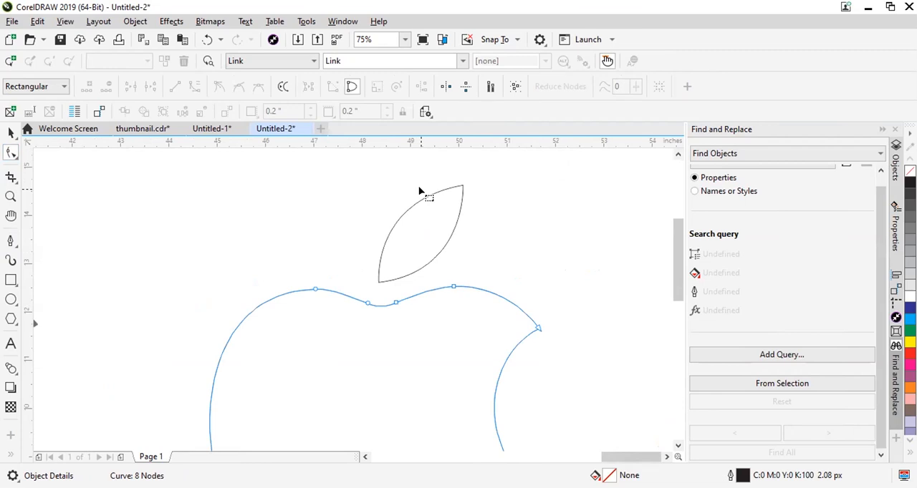
Draw a rectangle about 7.6 by 6.8 inches in the empty area right of the traced apple.
{"action": "left_click", "coordinate": [10, 282]}
{"action": "scroll", "coordinate": [172, 275], "scroll_direction": "down", "scroll_amount": 4}
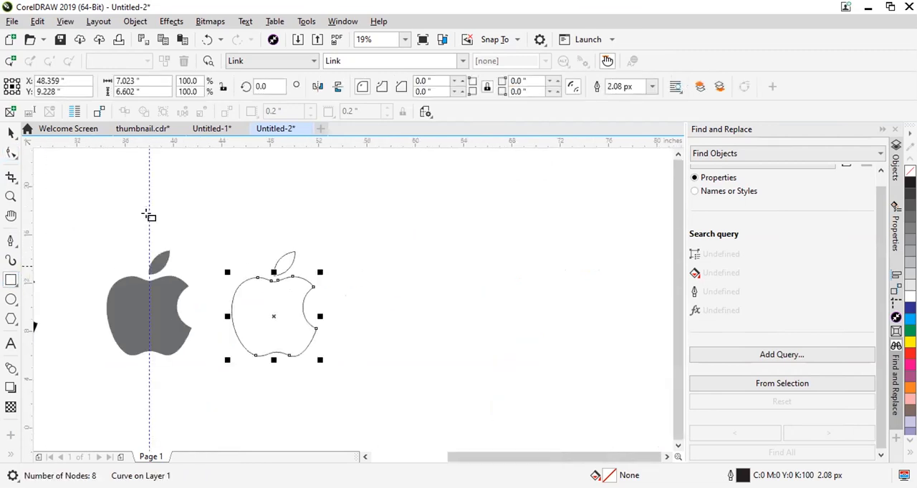
{"action": "left_click", "coordinate": [11, 152]}
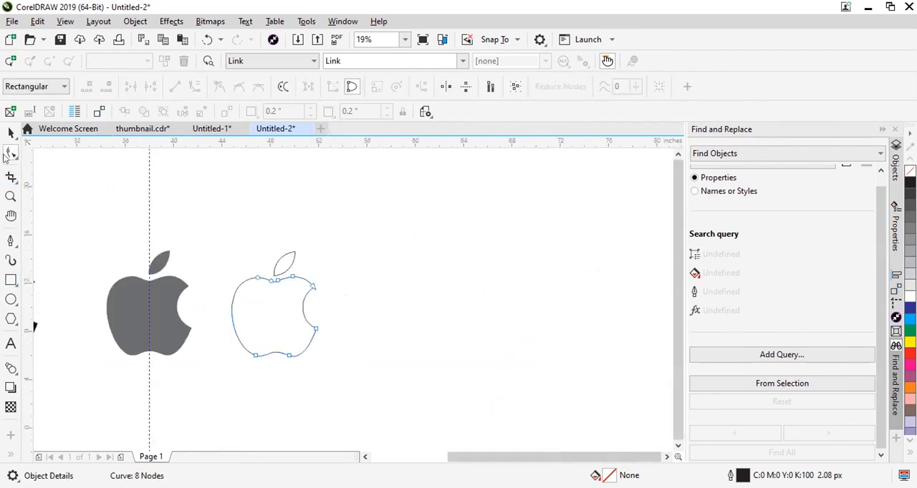
{"action": "left_click", "coordinate": [12, 282]}
{"action": "left_click_drag", "start_coordinate": [357, 277], "coordinate": [457, 366]}
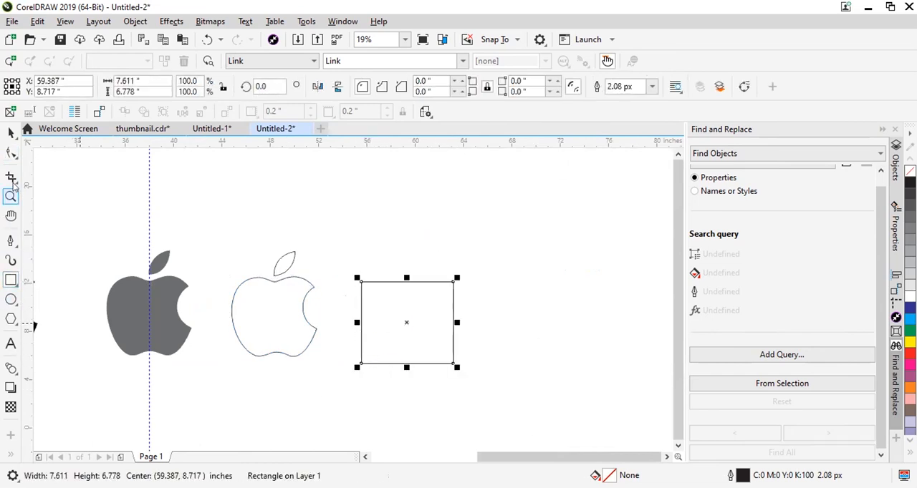
{"action": "left_click", "coordinate": [11, 240]}
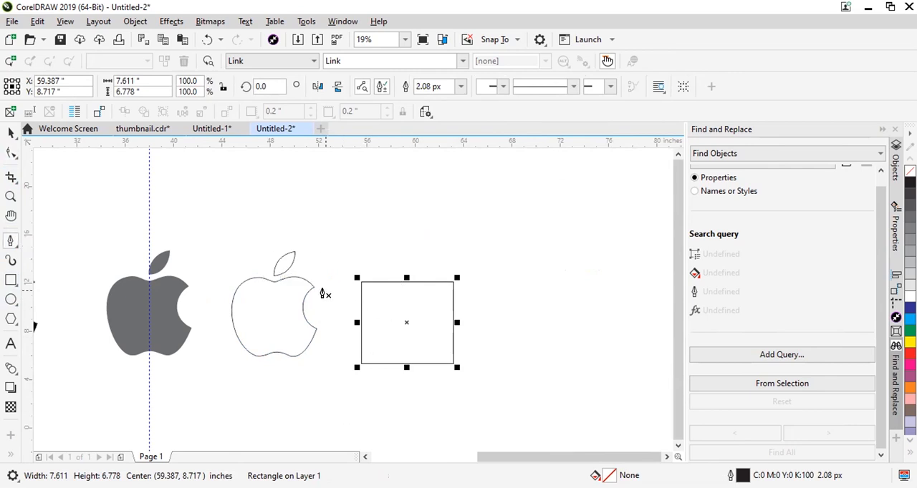
{"action": "scroll", "coordinate": [301, 279], "scroll_direction": "up", "scroll_amount": 2}
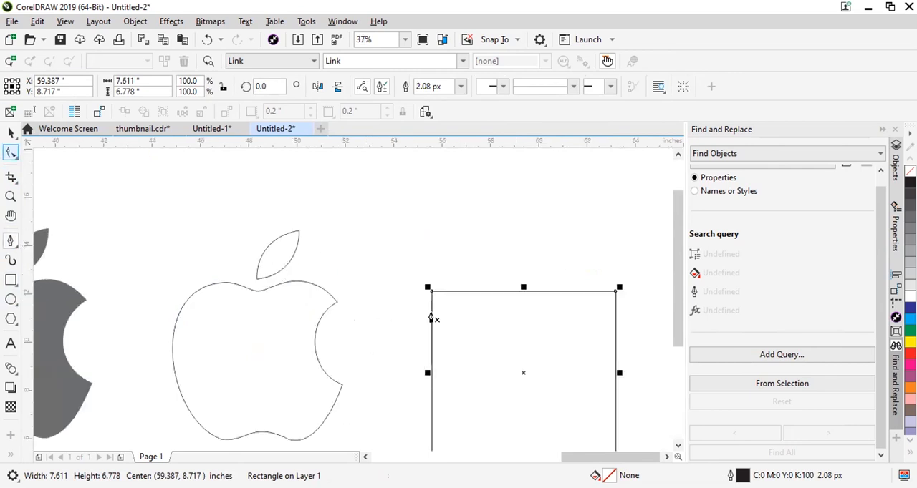
{"action": "left_click", "coordinate": [459, 326]}
{"action": "key", "text": "Escape"}
Examine the traced apple's nodes around the top dip and the upper tip of the bite with the Shape tool.
{"action": "left_click", "coordinate": [11, 133]}
{"action": "left_click", "coordinate": [260, 284]}
{"action": "scroll", "coordinate": [260, 284], "scroll_direction": "up", "scroll_amount": 5}
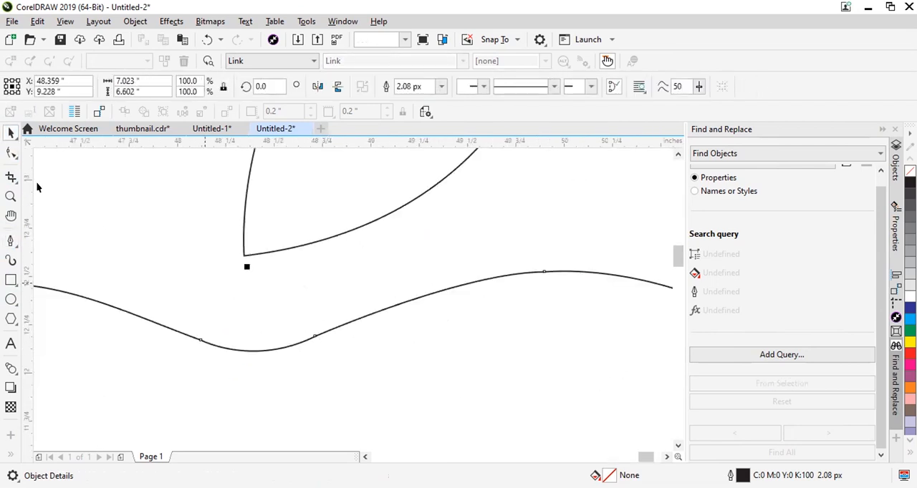
{"action": "left_click", "coordinate": [11, 153]}
{"action": "scroll", "coordinate": [306, 342], "scroll_direction": "down", "scroll_amount": 2}
{"action": "scroll", "coordinate": [297, 349], "scroll_direction": "up", "scroll_amount": 2}
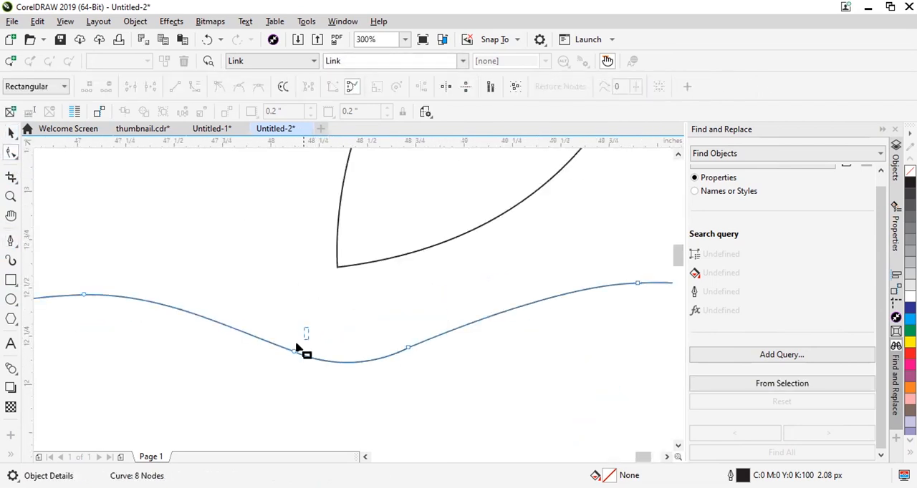
{"action": "scroll", "coordinate": [482, 341], "scroll_direction": "down", "scroll_amount": 1}
{"action": "scroll", "coordinate": [505, 318], "scroll_direction": "down", "scroll_amount": 1}
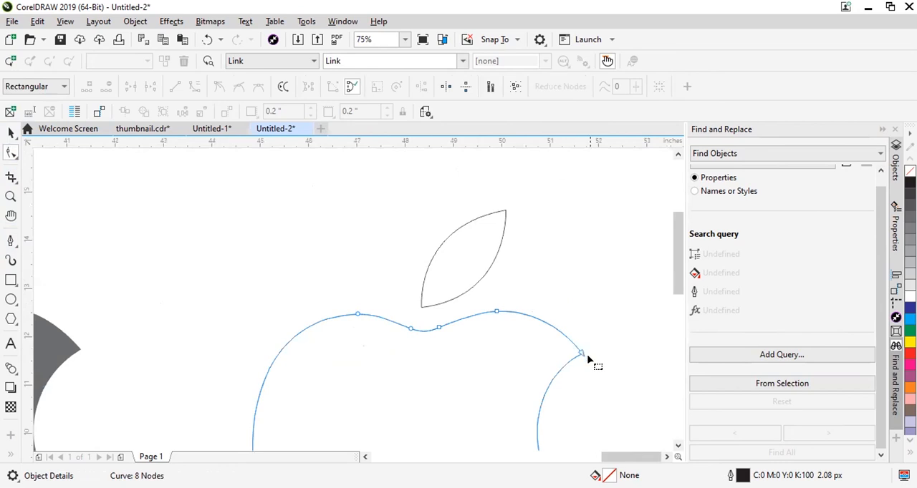
{"action": "scroll", "coordinate": [516, 334], "scroll_direction": "up", "scroll_amount": 3}
{"action": "scroll", "coordinate": [485, 321], "scroll_direction": "down", "scroll_amount": 3}
{"action": "left_click", "coordinate": [347, 235]}
{"action": "scroll", "coordinate": [347, 237], "scroll_direction": "down", "scroll_amount": 3}
Select the traced apple and leaf together and fill them with green (C:100 M:0 Y:100 K:0).
{"action": "left_click", "coordinate": [9, 135]}
{"action": "left_click_drag", "start_coordinate": [422, 193], "coordinate": [301, 310]}
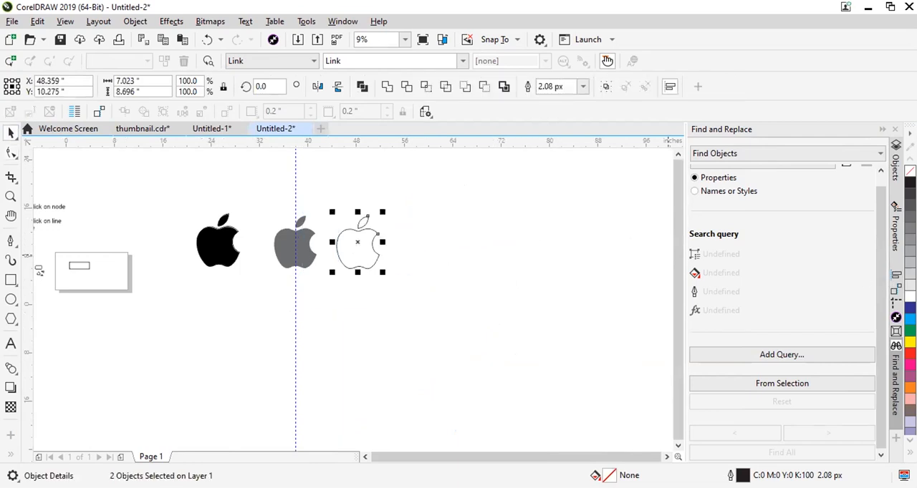
{"action": "left_click", "coordinate": [910, 330]}
{"action": "scroll", "coordinate": [335, 257], "scroll_direction": "up", "scroll_amount": 2}
{"action": "left_click", "coordinate": [334, 177]}
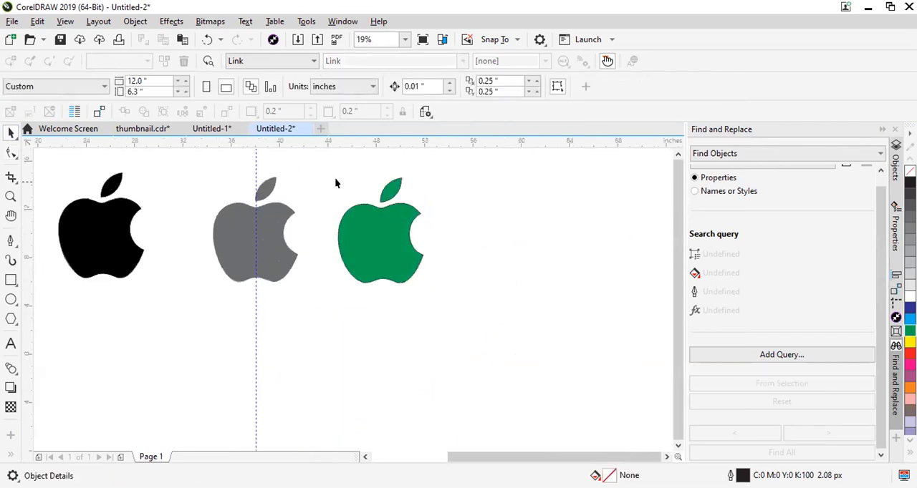
Remove the outline from the green apple and leaf.
{"action": "left_click_drag", "start_coordinate": [517, 373], "coordinate": [513, 351]}
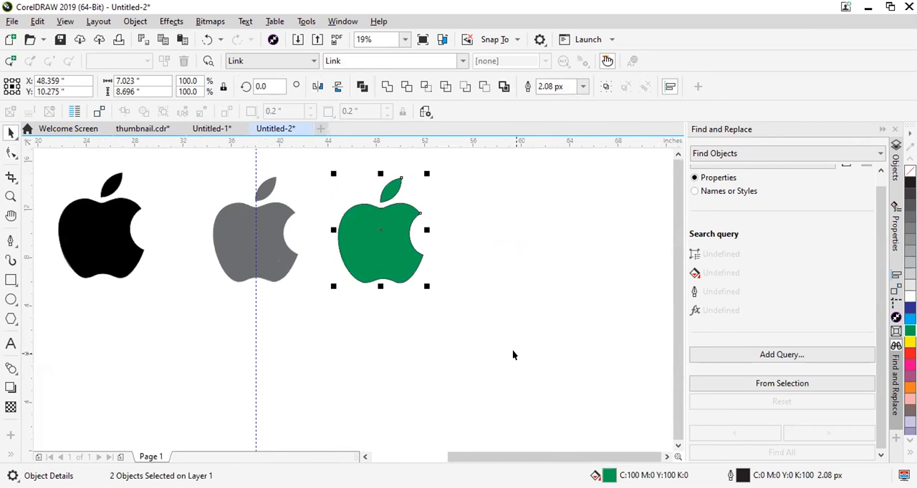
{"action": "scroll", "coordinate": [377, 169], "scroll_direction": "up", "scroll_amount": 4}
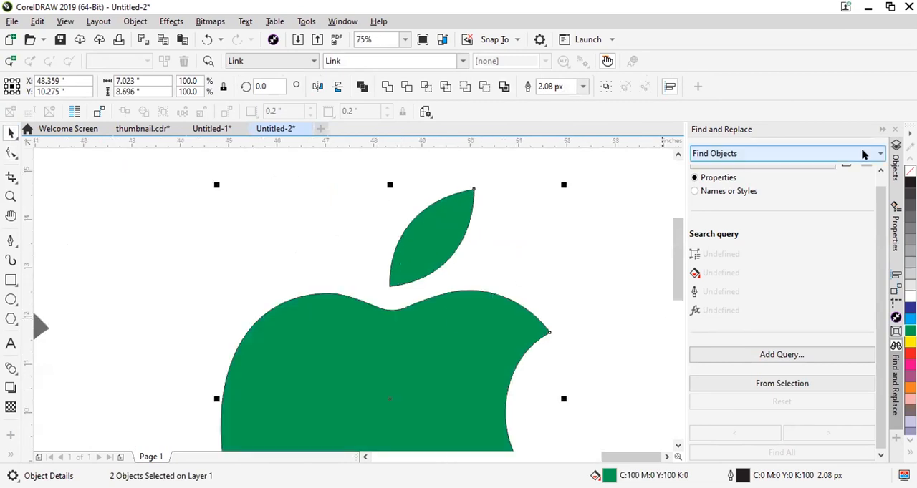
{"action": "right_click", "coordinate": [910, 171]}
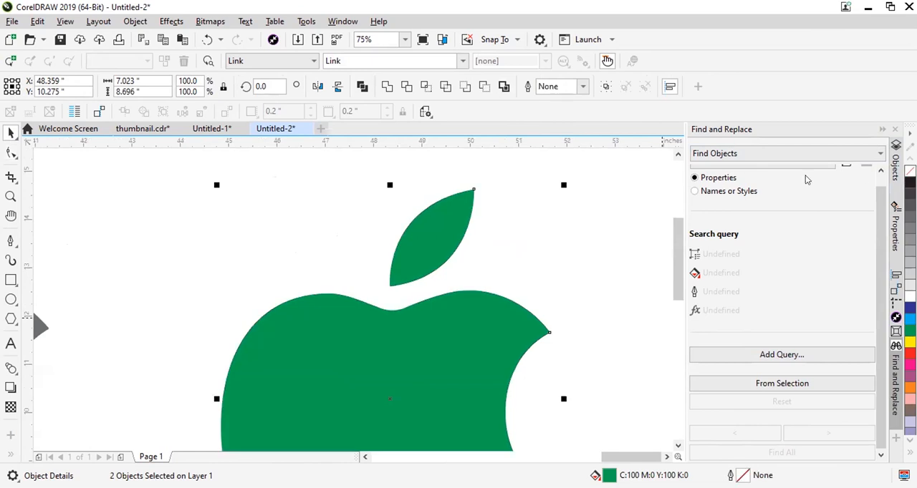
{"action": "scroll", "coordinate": [459, 299], "scroll_direction": "down", "scroll_amount": 2}
{"action": "left_click", "coordinate": [530, 259]}
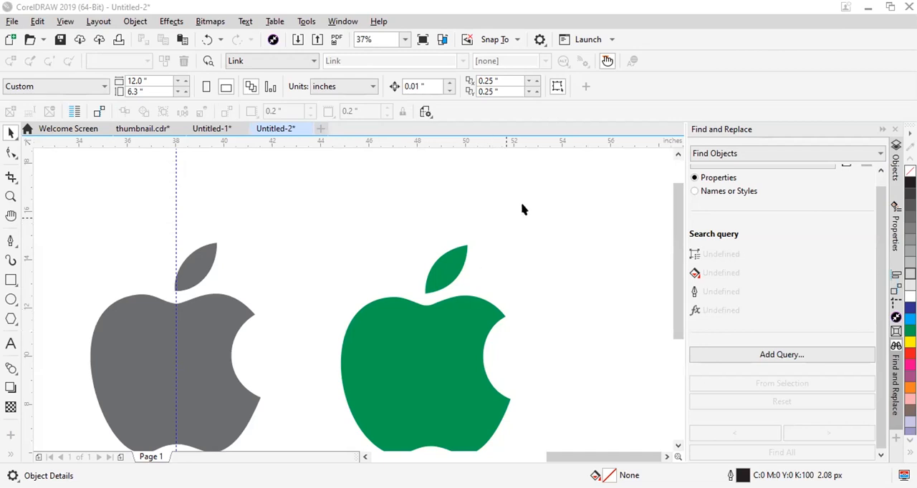
Examine the reference image of logo types, from the abstract mark to the pictorial mark.
{"action": "scroll", "coordinate": [512, 237], "scroll_direction": "down", "scroll_amount": 2}
{"action": "scroll", "coordinate": [486, 275], "scroll_direction": "up", "scroll_amount": 2}
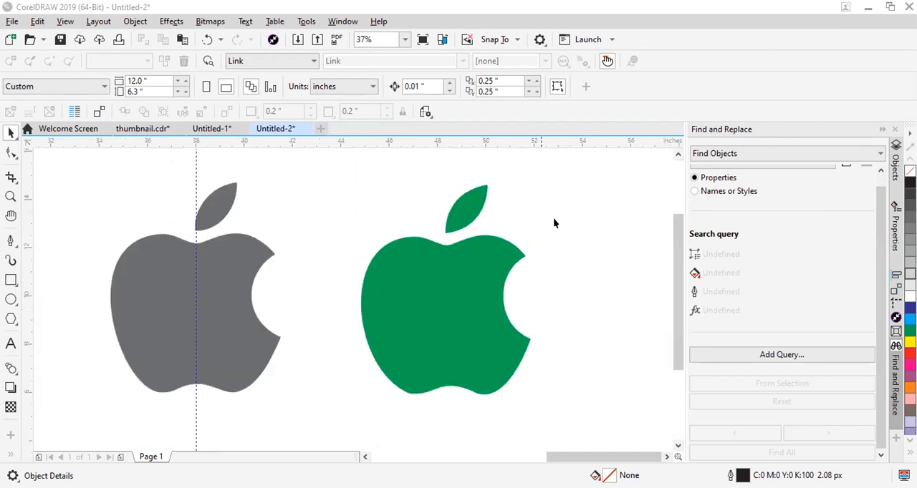
{"action": "scroll", "coordinate": [239, 251], "scroll_direction": "down", "scroll_amount": 2}
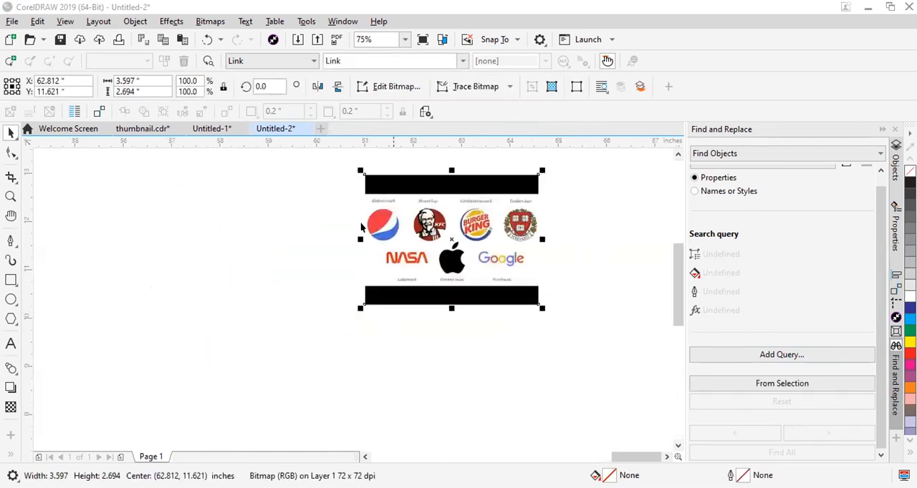
{"action": "scroll", "coordinate": [416, 235], "scroll_direction": "up", "scroll_amount": 3}
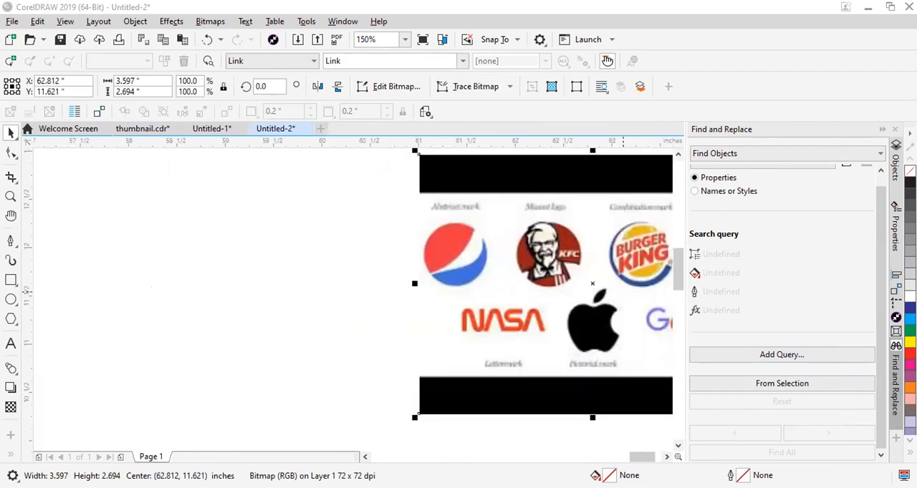
Paste the second logo reference image and place the two reference images apart beside the green apple.
{"action": "key", "text": "ctrl+v"}
{"action": "scroll", "coordinate": [461, 318], "scroll_direction": "down", "scroll_amount": 3}
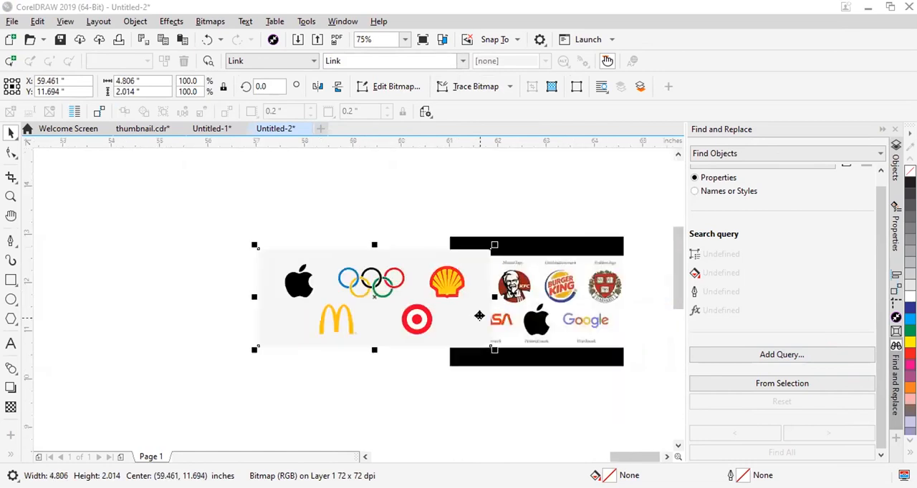
{"action": "scroll", "coordinate": [408, 337], "scroll_direction": "up", "scroll_amount": 3}
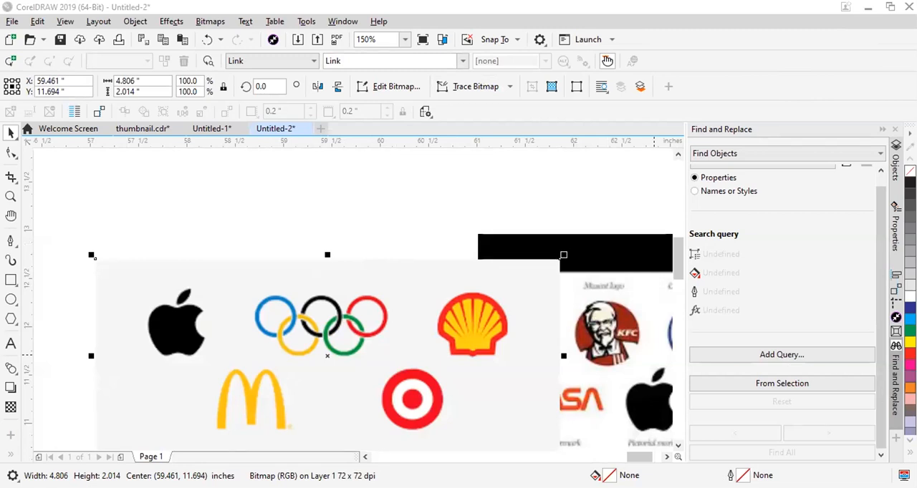
{"action": "scroll", "coordinate": [562, 235], "scroll_direction": "down", "scroll_amount": 4}
{"action": "left_click_drag", "start_coordinate": [530, 263], "coordinate": [438, 267]}
{"action": "left_click_drag", "start_coordinate": [591, 256], "coordinate": [570, 204]}
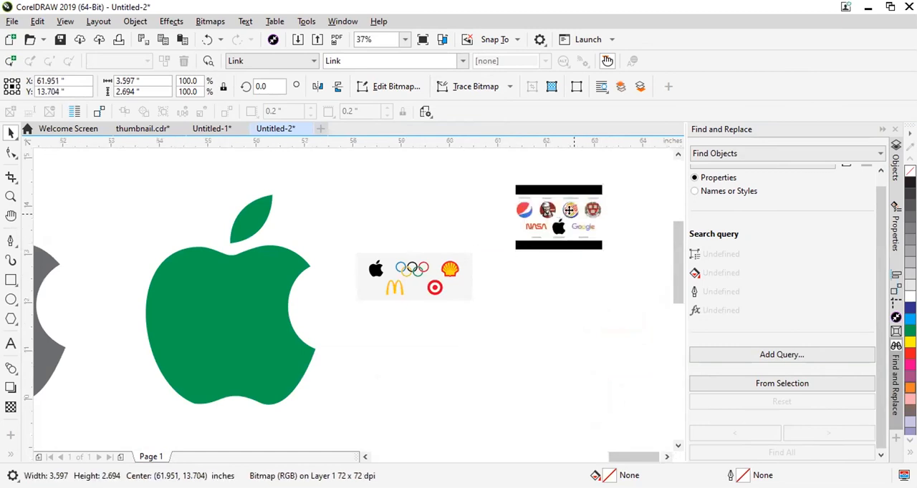
Crop the logo-types bitmap with the Shape tool so that only the Pepsi mark remains.
{"action": "scroll", "coordinate": [544, 215], "scroll_direction": "up", "scroll_amount": 6}
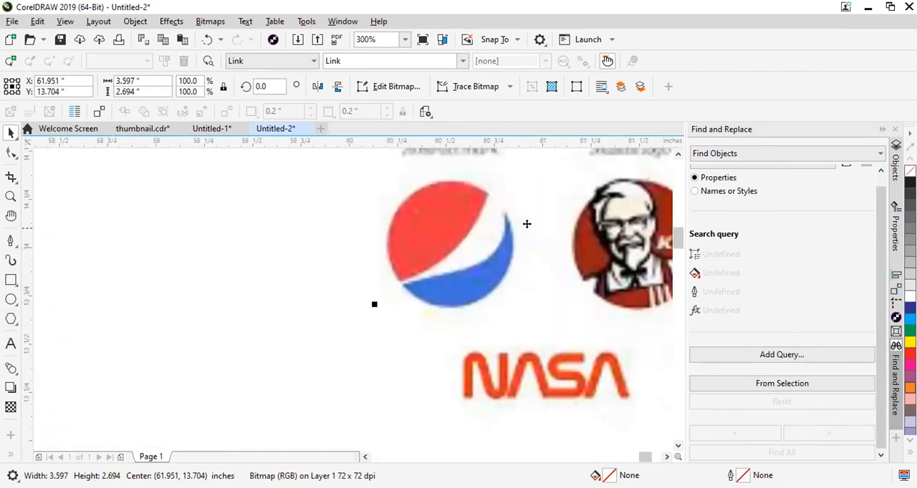
{"action": "scroll", "coordinate": [477, 210], "scroll_direction": "down", "scroll_amount": 3}
{"action": "scroll", "coordinate": [477, 210], "scroll_direction": "up", "scroll_amount": 2}
{"action": "left_click", "coordinate": [11, 152]}
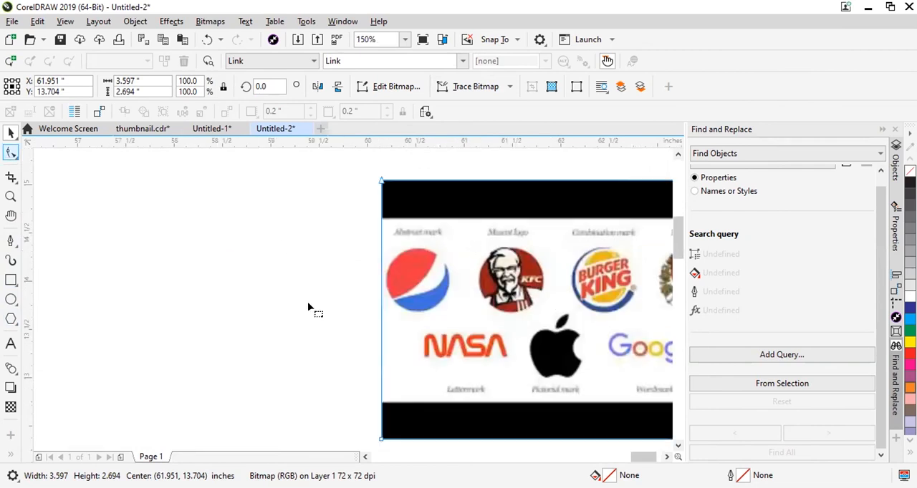
{"action": "scroll", "coordinate": [338, 247], "scroll_direction": "down", "scroll_amount": 3}
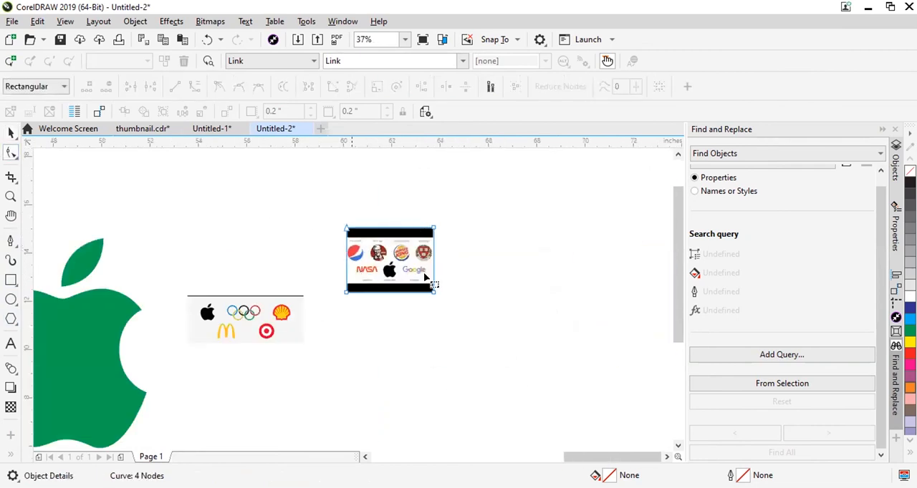
{"action": "scroll", "coordinate": [434, 286], "scroll_direction": "up", "scroll_amount": 4}
{"action": "left_click_drag", "start_coordinate": [160, 175], "coordinate": [521, 243]}
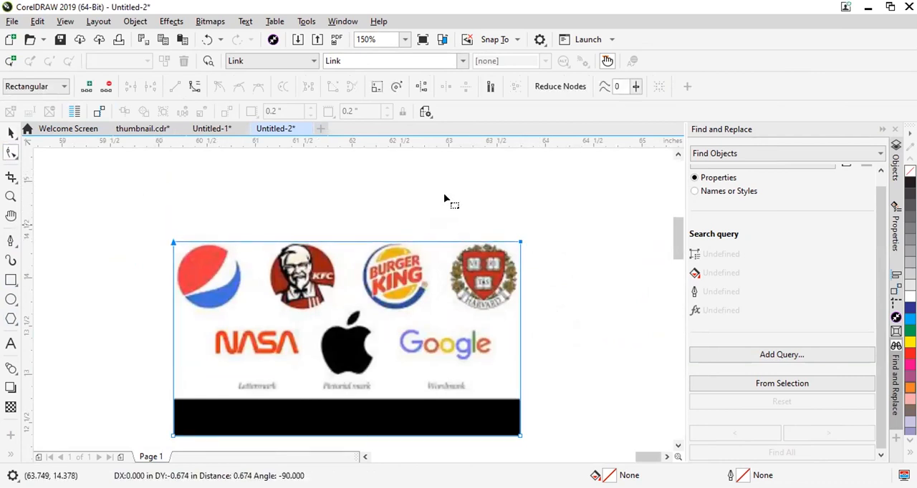
{"action": "left_click_drag", "start_coordinate": [559, 345], "coordinate": [585, 444]}
{"action": "left_click_drag", "start_coordinate": [520, 413], "coordinate": [244, 411]}
{"action": "left_click_drag", "start_coordinate": [128, 398], "coordinate": [266, 444]}
{"action": "left_click_drag", "start_coordinate": [244, 401], "coordinate": [240, 279]}
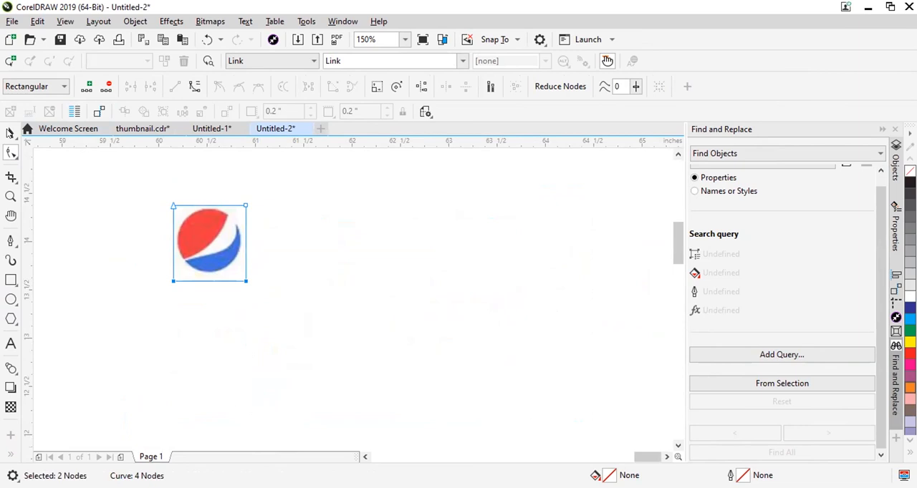
{"action": "left_click", "coordinate": [10, 132]}
Draw an ellipse over the Pepsi mark and widen it to about 0.655 inches to reach the red edge.
{"action": "scroll", "coordinate": [400, 279], "scroll_direction": "down", "scroll_amount": 2}
{"action": "scroll", "coordinate": [315, 251], "scroll_direction": "up", "scroll_amount": 3}
{"action": "left_click", "coordinate": [661, 274]}
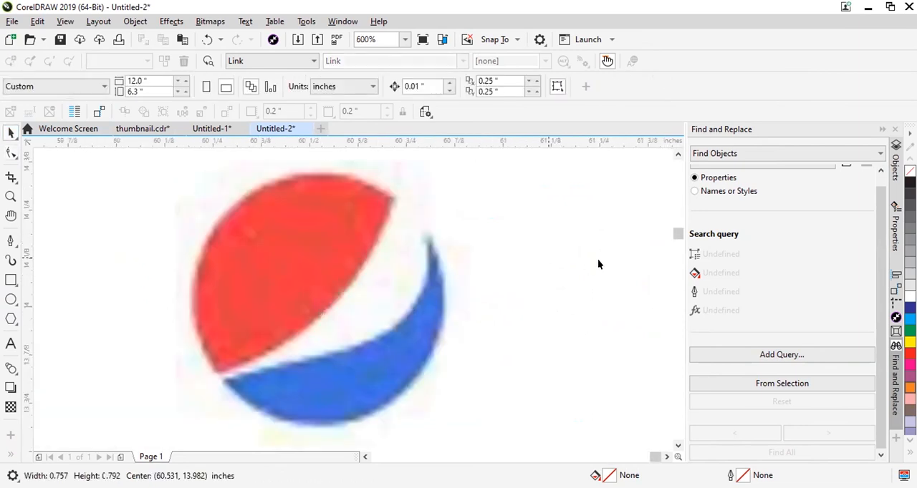
{"action": "left_click", "coordinate": [10, 299]}
{"action": "left_click_drag", "start_coordinate": [215, 172], "coordinate": [439, 423]}
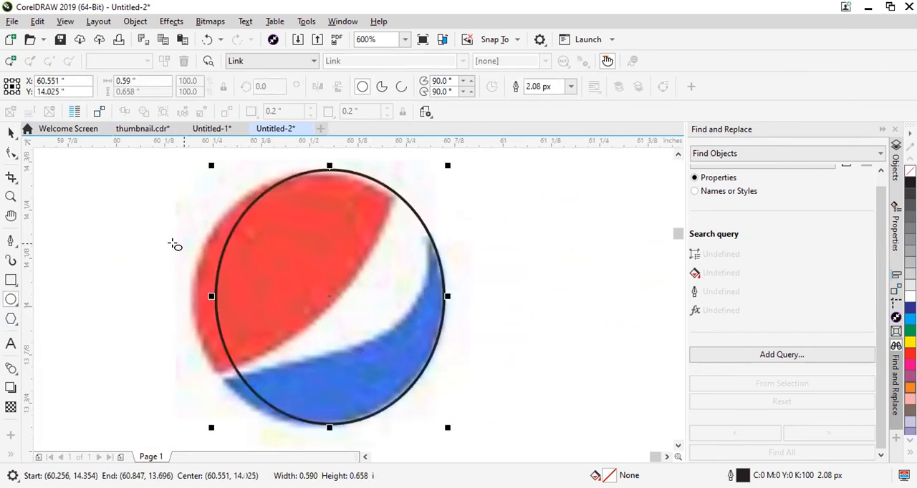
{"action": "left_click_drag", "start_coordinate": [209, 297], "coordinate": [186, 296]}
Lower the ellipse's upper edge to fit the Pepsi mark, making it about 0.651 inches high.
{"action": "scroll", "coordinate": [317, 160], "scroll_direction": "up", "scroll_amount": 2}
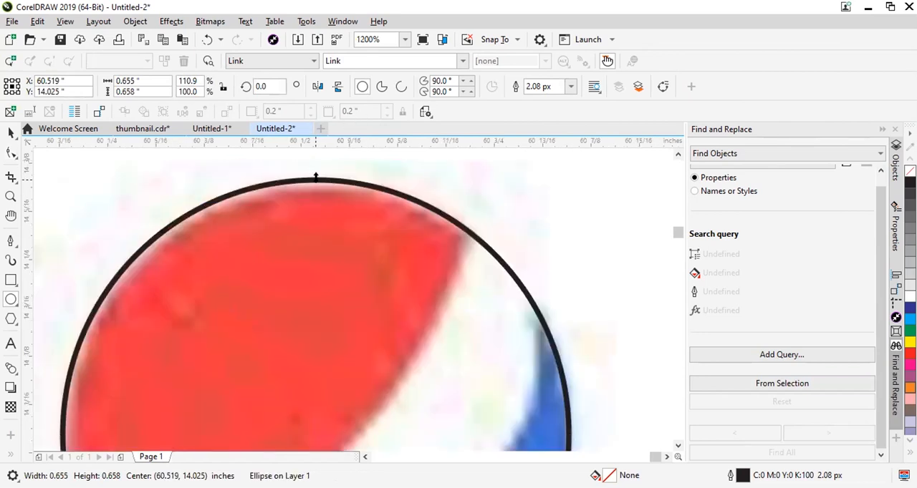
{"action": "left_click_drag", "start_coordinate": [317, 182], "coordinate": [318, 185]}
{"action": "scroll", "coordinate": [431, 153], "scroll_direction": "down", "scroll_amount": 4}
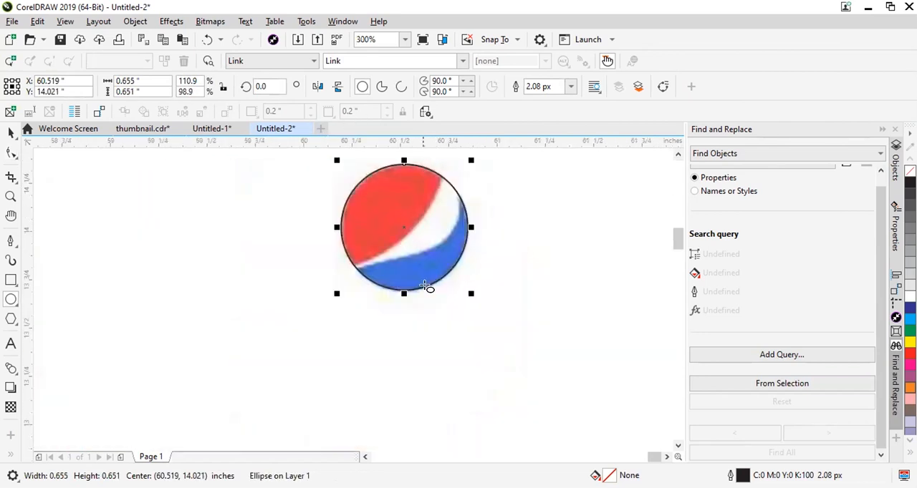
{"action": "scroll", "coordinate": [429, 288], "scroll_direction": "up", "scroll_amount": 4}
{"action": "left_click_drag", "start_coordinate": [335, 283], "coordinate": [336, 281]}
{"action": "scroll", "coordinate": [364, 294], "scroll_direction": "down", "scroll_amount": 2}
{"action": "scroll", "coordinate": [375, 229], "scroll_direction": "up", "scroll_amount": 2}
{"action": "scroll", "coordinate": [458, 243], "scroll_direction": "down", "scroll_amount": 2}
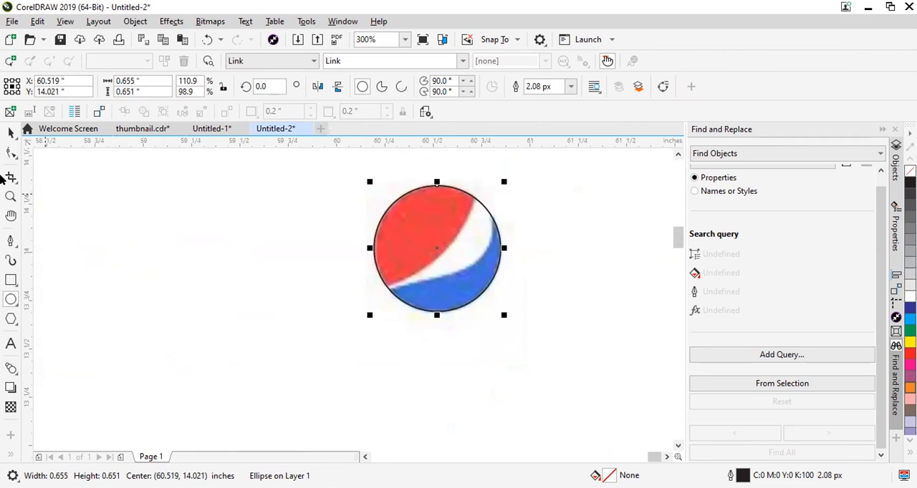
Try scaling a copy of the circle down to about 0.375 inches wide over the red area, and delete it.
{"action": "left_click", "coordinate": [15, 151]}
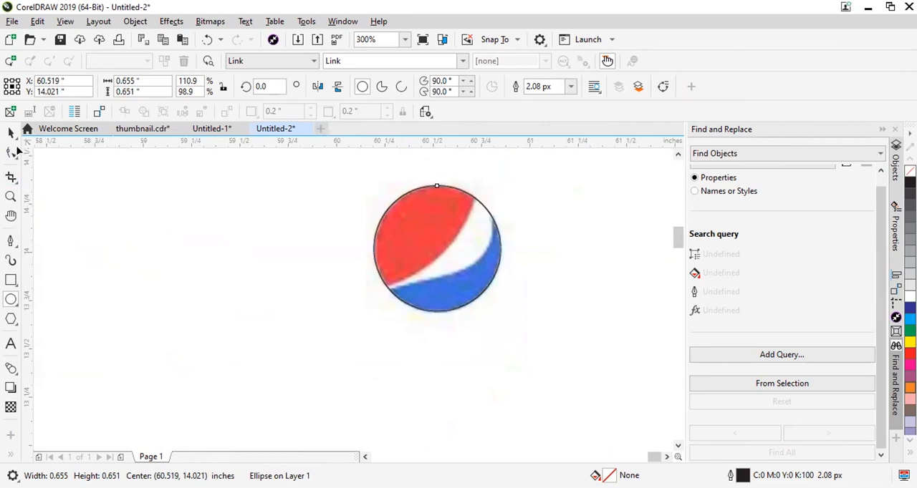
{"action": "left_click", "coordinate": [466, 310]}
{"action": "left_click", "coordinate": [458, 308]}
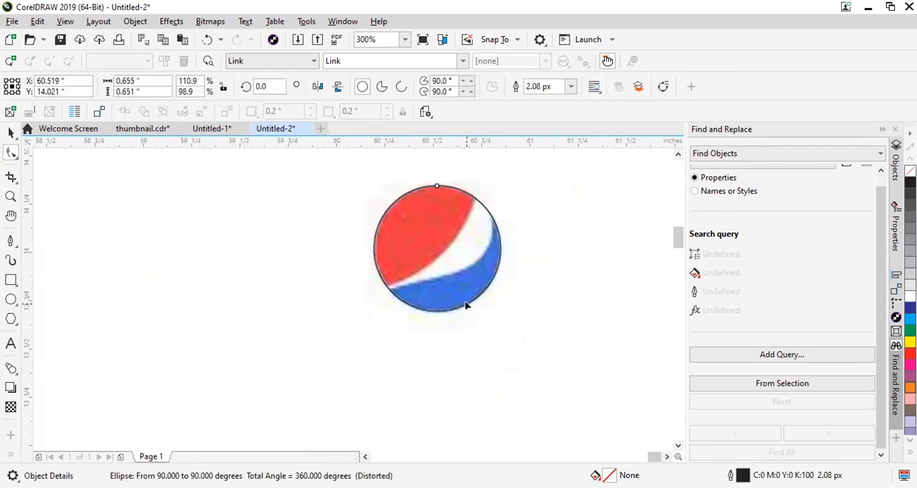
{"action": "left_click", "coordinate": [11, 131]}
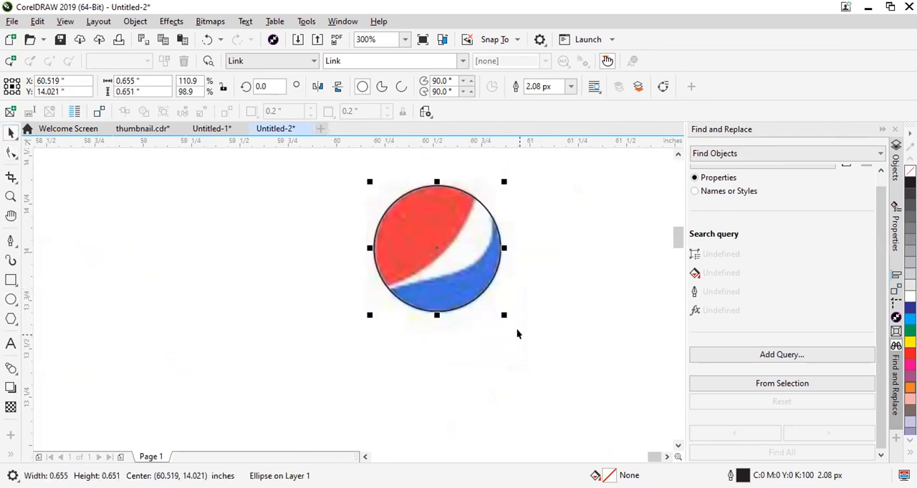
{"action": "left_click_drag", "start_coordinate": [503, 313], "coordinate": [458, 272]}
{"action": "key", "text": "ctrl+z"}
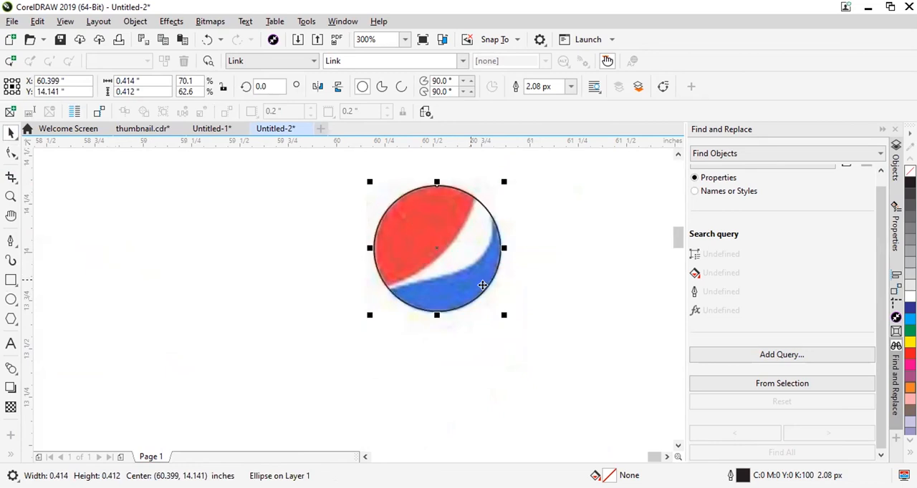
{"action": "left_click_drag", "start_coordinate": [501, 313], "coordinate": [466, 267]}
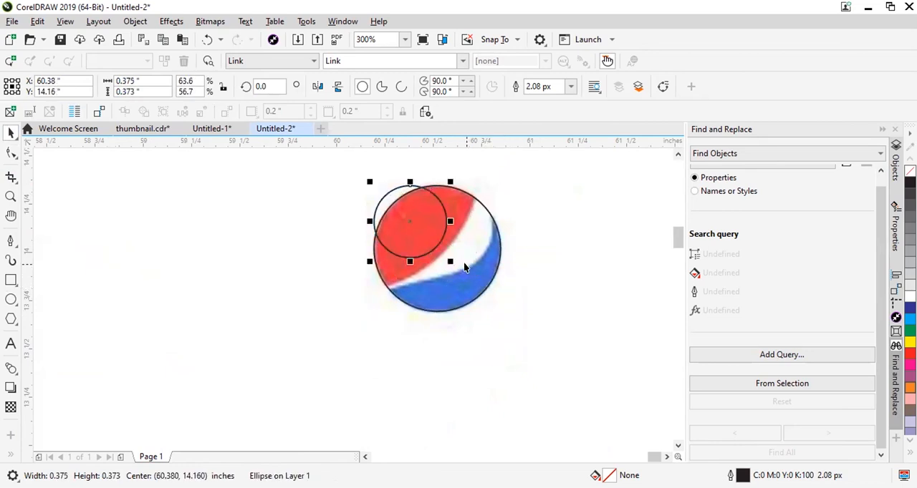
{"action": "scroll", "coordinate": [424, 200], "scroll_direction": "up", "scroll_amount": 2}
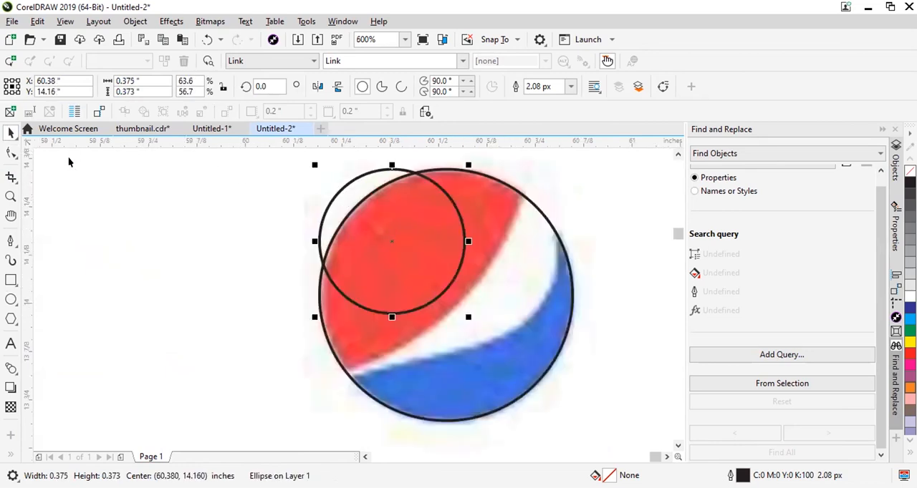
{"action": "left_click", "coordinate": [391, 241]}
{"action": "key", "text": "Delete"}
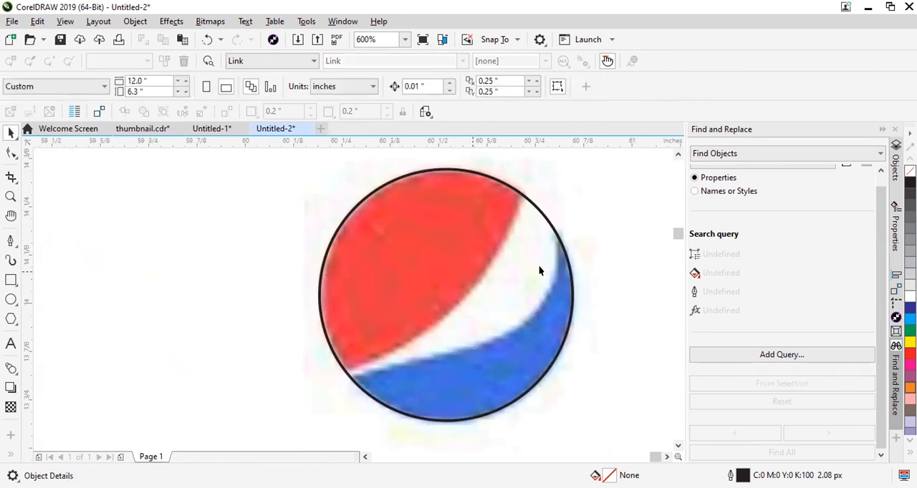
Try moving the circle over the Pepsi mark, and undo the latest changes to the circle and its copy.
{"action": "left_click", "coordinate": [537, 264]}
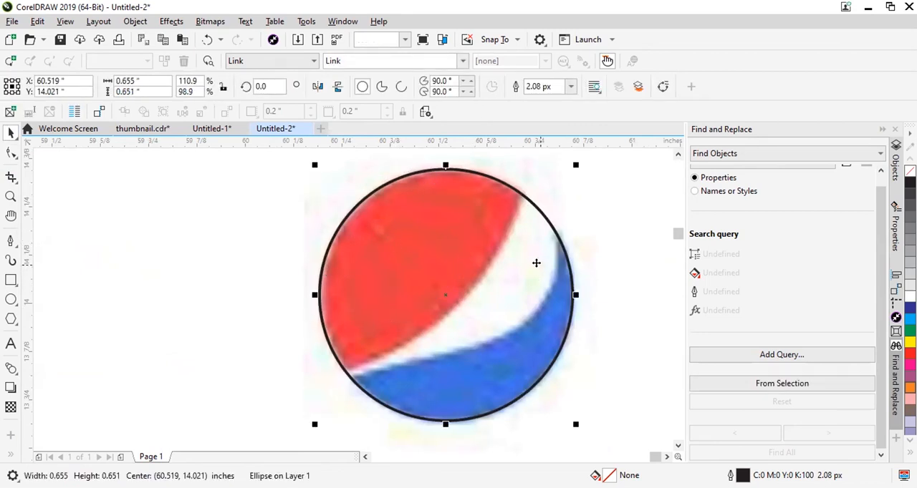
{"action": "left_click", "coordinate": [262, 278]}
{"action": "left_click_drag", "start_coordinate": [369, 216], "coordinate": [475, 198]}
{"action": "key", "text": "ctrl+z"}
{"action": "left_click_drag", "start_coordinate": [418, 250], "coordinate": [573, 235]}
{"action": "key", "text": "ctrl+z"}
{"action": "key", "text": "ctrl+z"}
{"action": "key", "text": "ctrl+z"}
Convert the circle to curves and add a node where the red area's upper-right tip meets the outline.
{"action": "left_click", "coordinate": [11, 152]}
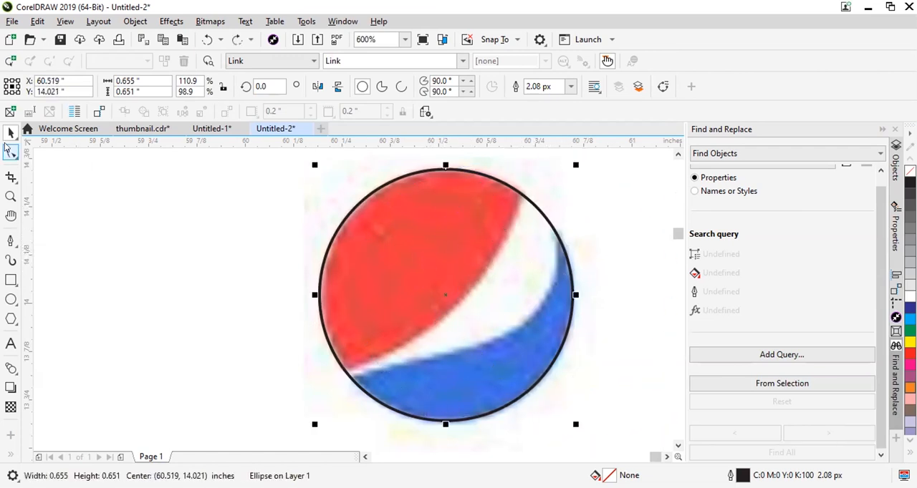
{"action": "scroll", "coordinate": [517, 201], "scroll_direction": "up", "scroll_amount": 3}
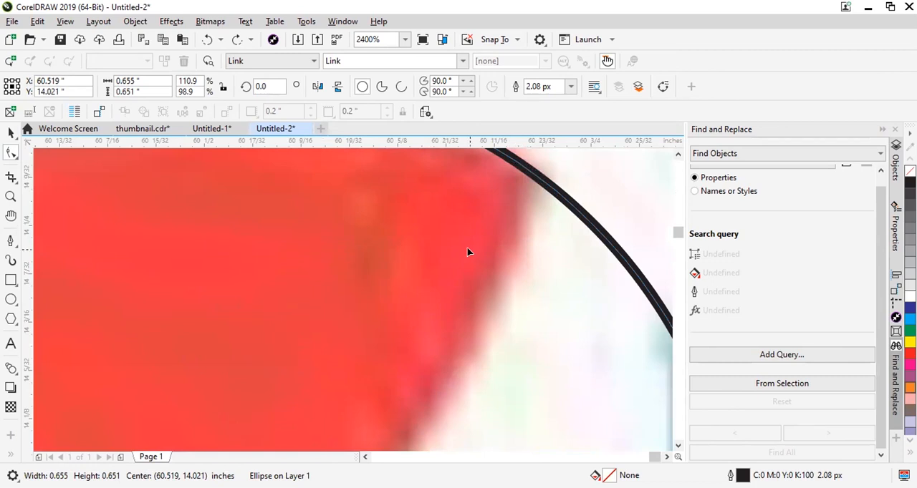
{"action": "key", "text": "ctrl+q"}
{"action": "scroll", "coordinate": [485, 262], "scroll_direction": "down", "scroll_amount": 5}
{"action": "scroll", "coordinate": [484, 265], "scroll_direction": "up", "scroll_amount": 2}
{"action": "scroll", "coordinate": [486, 265], "scroll_direction": "up", "scroll_amount": 1}
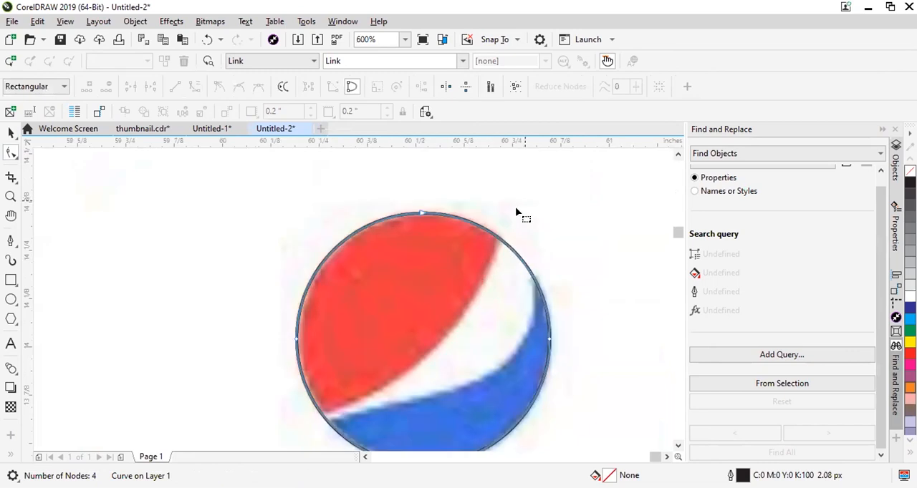
{"action": "scroll", "coordinate": [499, 239], "scroll_direction": "up", "scroll_amount": 2}
{"action": "double_click", "coordinate": [494, 228]}
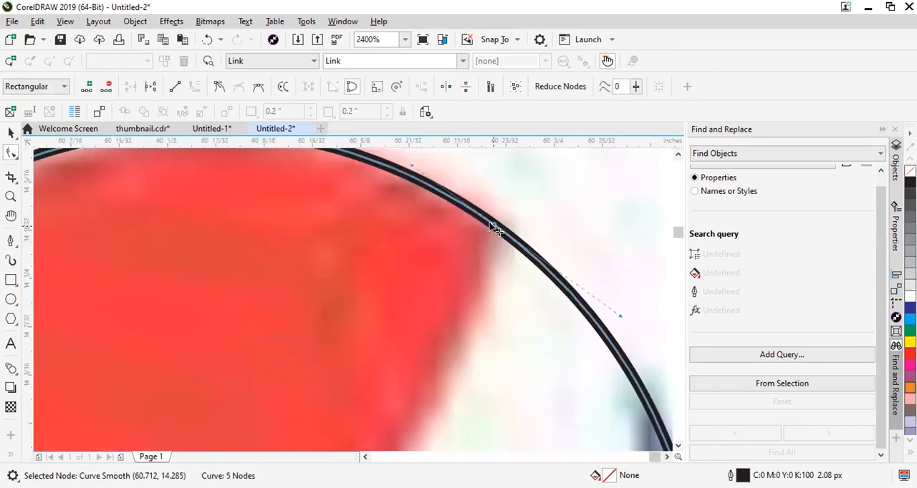
Add a node on the circle's outline where the red area's lower-left tip meets it.
{"action": "scroll", "coordinate": [557, 227], "scroll_direction": "down", "scroll_amount": 3}
{"action": "scroll", "coordinate": [447, 341], "scroll_direction": "up", "scroll_amount": 1}
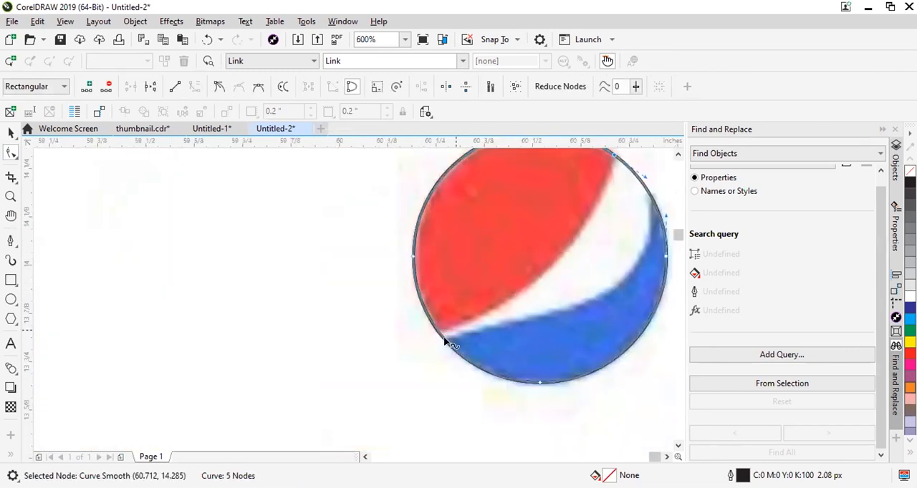
{"action": "scroll", "coordinate": [430, 337], "scroll_direction": "up", "scroll_amount": 2}
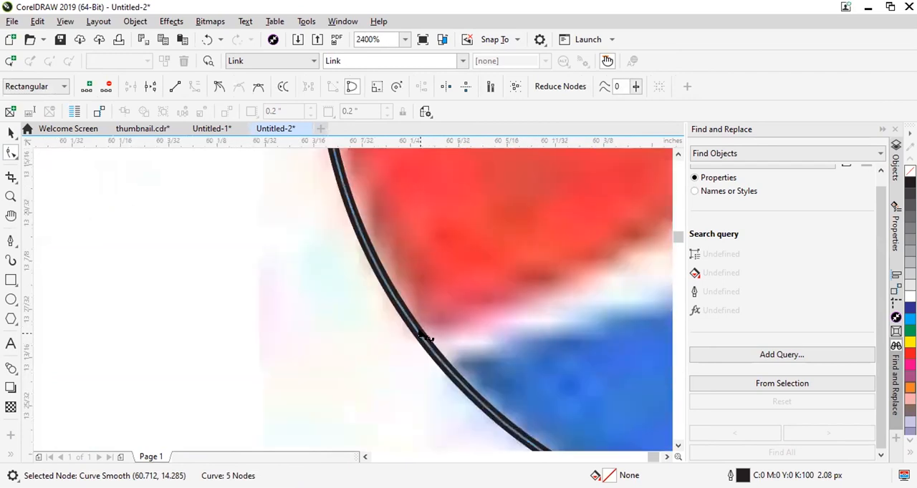
{"action": "left_click", "coordinate": [416, 329]}
{"action": "double_click", "coordinate": [415, 331]}
{"action": "scroll", "coordinate": [423, 329], "scroll_direction": "down", "scroll_amount": 3}
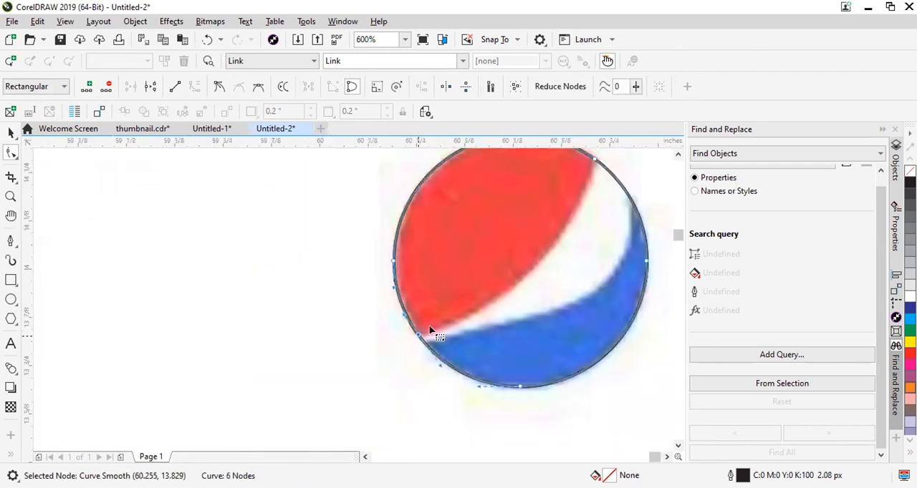
Delete the curve's bottom node and right-hand node.
{"action": "scroll", "coordinate": [467, 356], "scroll_direction": "up", "scroll_amount": 1}
{"action": "left_click_drag", "start_coordinate": [482, 389], "coordinate": [507, 334]}
{"action": "key", "text": "Delete"}
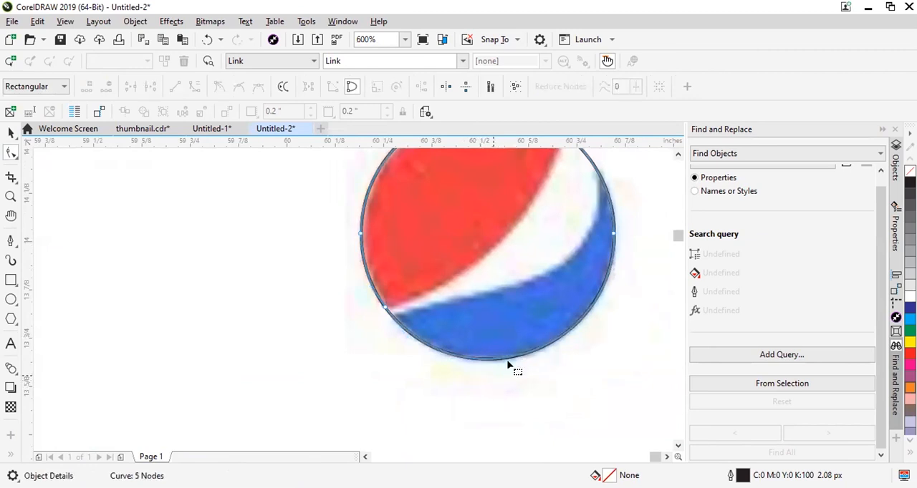
{"action": "left_click", "coordinate": [613, 235]}
{"action": "scroll", "coordinate": [583, 266], "scroll_direction": "down", "scroll_amount": 1}
{"action": "key", "text": "Delete"}
{"action": "scroll", "coordinate": [584, 266], "scroll_direction": "up", "scroll_amount": 1}
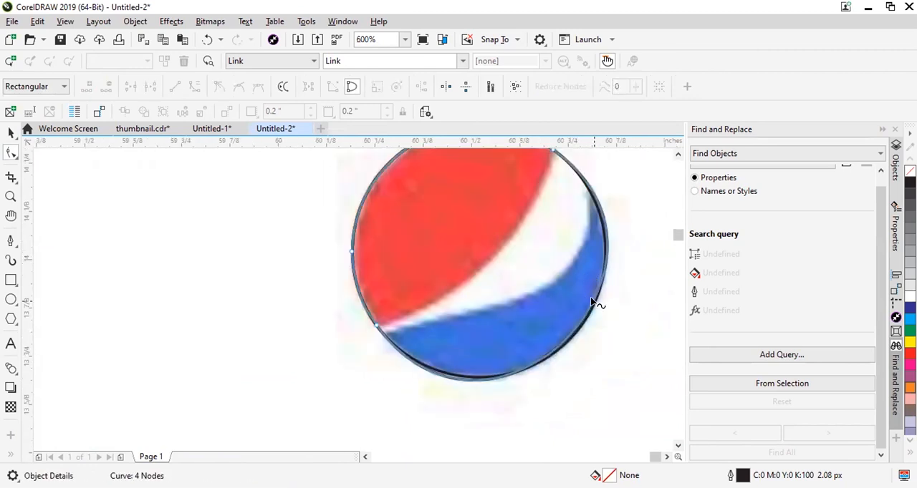
Try pulling the curve's lower-right segment inward across the blue area.
{"action": "left_click_drag", "start_coordinate": [608, 294], "coordinate": [587, 267]}
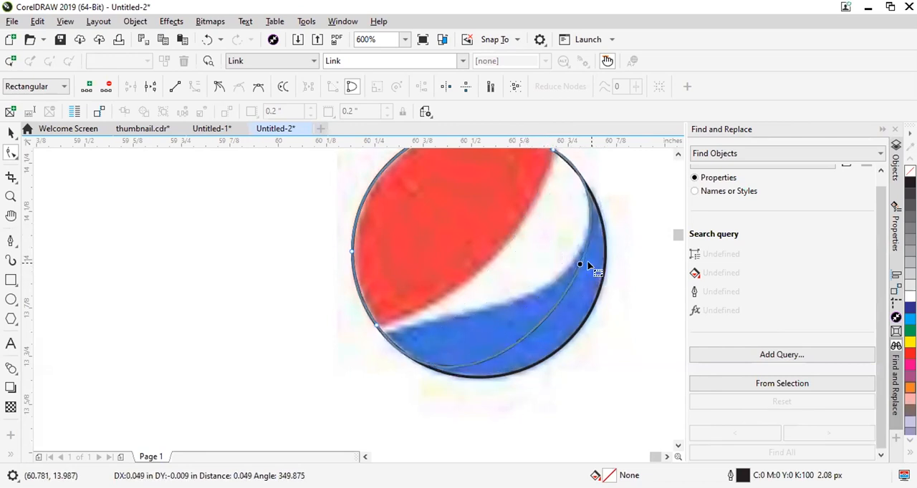
{"action": "key", "text": "ctrl+z"}
{"action": "key", "text": "ctrl+z"}
Try pulling the control handles of the segment between the red area's two tips, then undo the change.
{"action": "scroll", "coordinate": [358, 359], "scroll_direction": "up", "scroll_amount": 1}
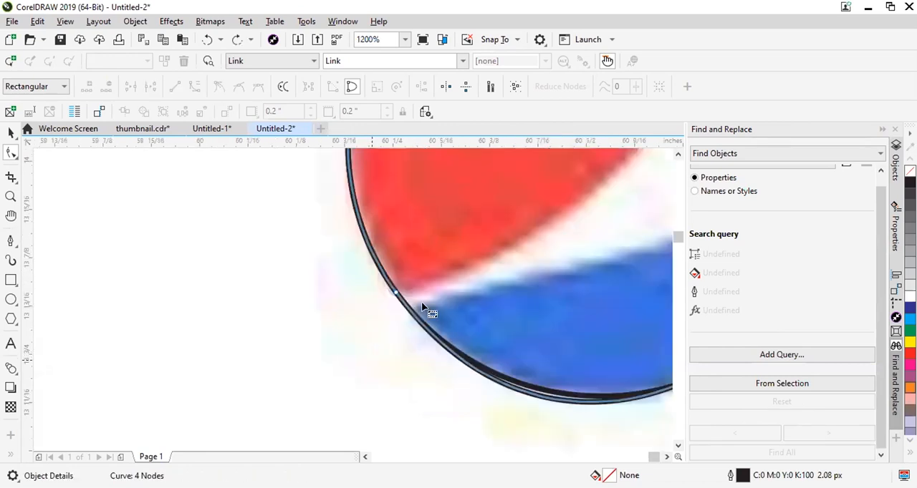
{"action": "scroll", "coordinate": [430, 308], "scroll_direction": "up", "scroll_amount": 1}
{"action": "scroll", "coordinate": [430, 237], "scroll_direction": "up", "scroll_amount": 3}
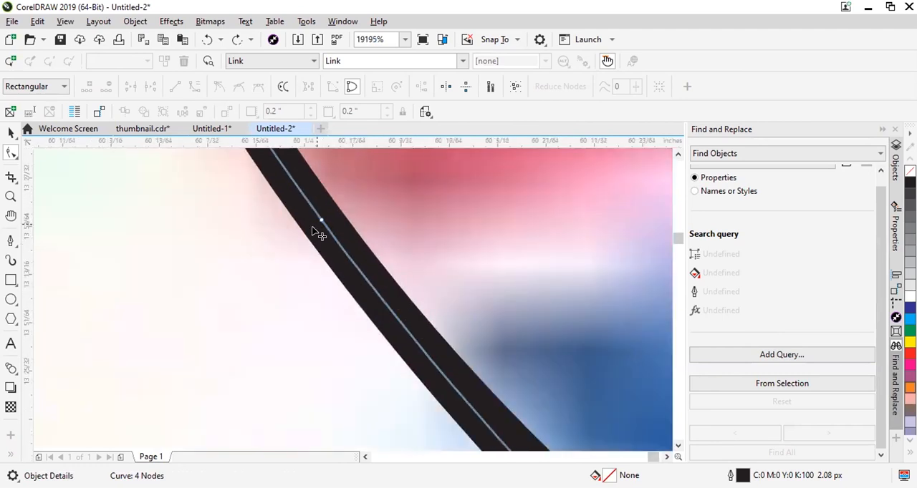
{"action": "scroll", "coordinate": [313, 232], "scroll_direction": "down", "scroll_amount": 5}
{"action": "left_click_drag", "start_coordinate": [530, 196], "coordinate": [324, 241]}
{"action": "scroll", "coordinate": [324, 242], "scroll_direction": "up", "scroll_amount": 3}
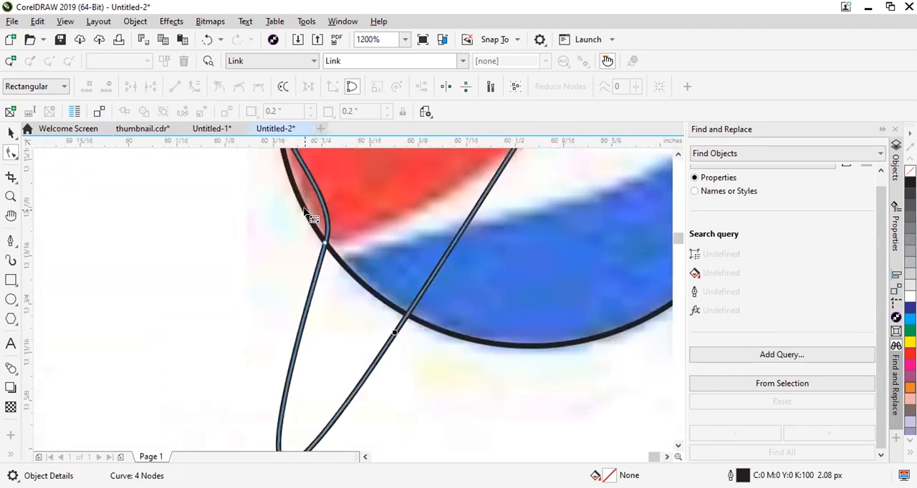
{"action": "scroll", "coordinate": [346, 189], "scroll_direction": "down", "scroll_amount": 6}
{"action": "scroll", "coordinate": [380, 279], "scroll_direction": "up", "scroll_amount": 4}
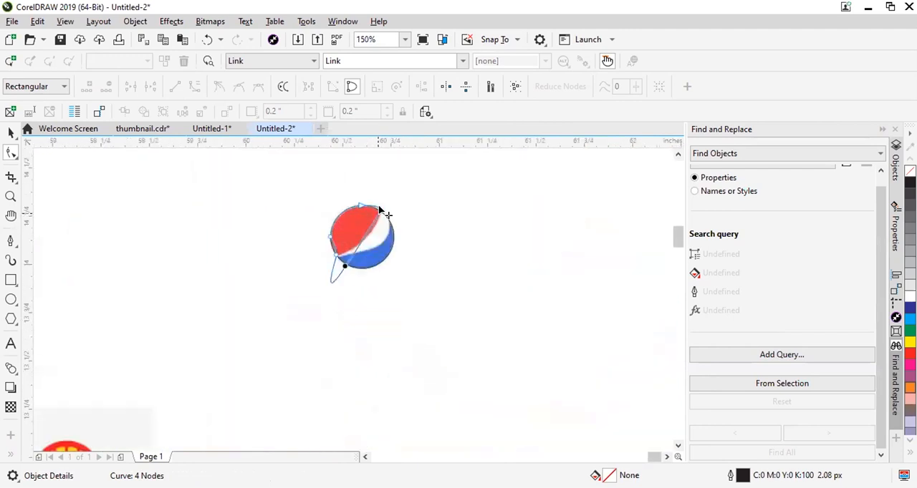
{"action": "key", "text": "ctrl+z"}
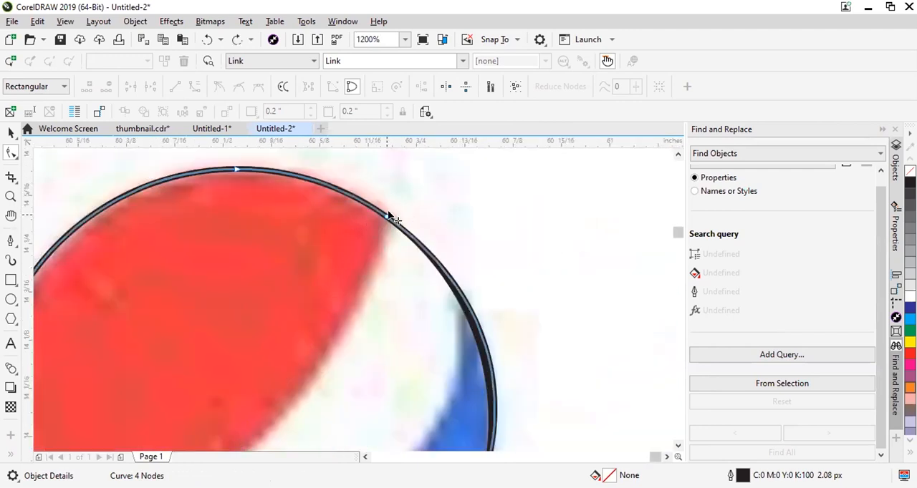
Convert the node at the red area's upper-right tip to a cusp node.
{"action": "left_click", "coordinate": [387, 216]}
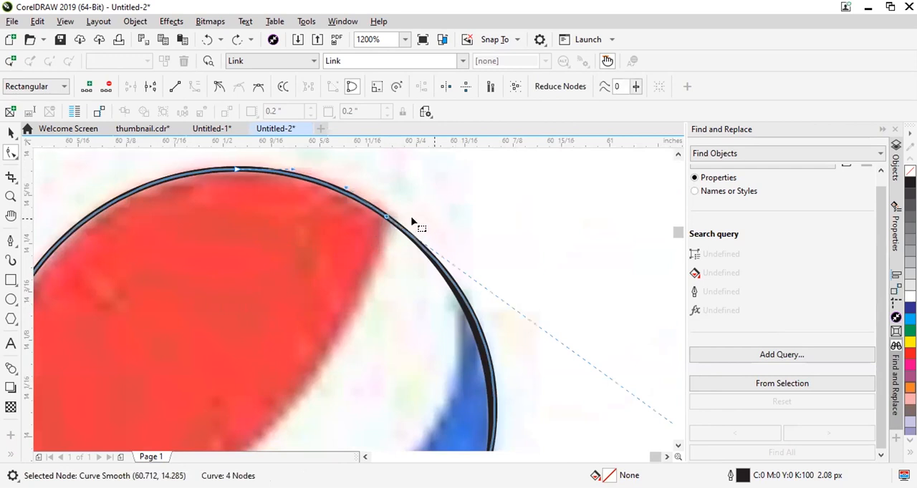
{"action": "left_click", "coordinate": [412, 219]}
{"action": "left_click", "coordinate": [385, 218]}
{"action": "left_click", "coordinate": [218, 88]}
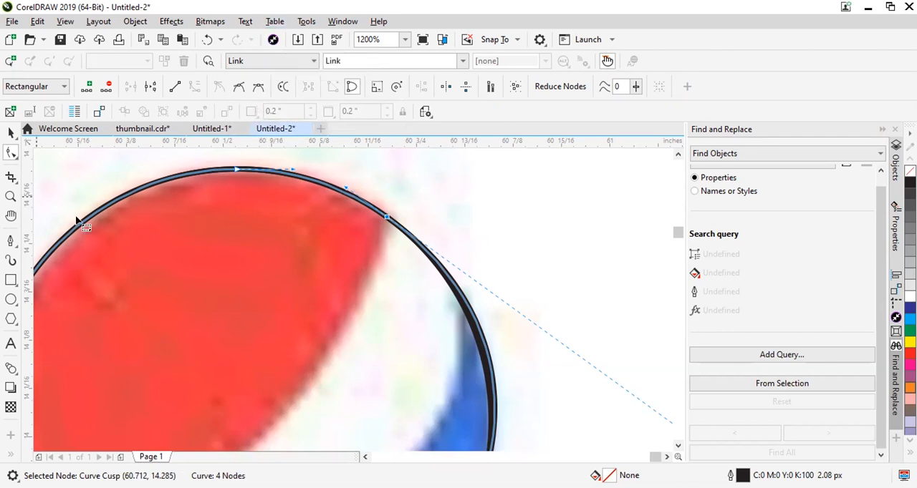
Draw a thin rectangle about 0.448 by 0.009 inches beside the logo and a small square about 0.033 by 0.037 inches across its middle.
{"action": "scroll", "coordinate": [215, 225], "scroll_direction": "down", "scroll_amount": 1}
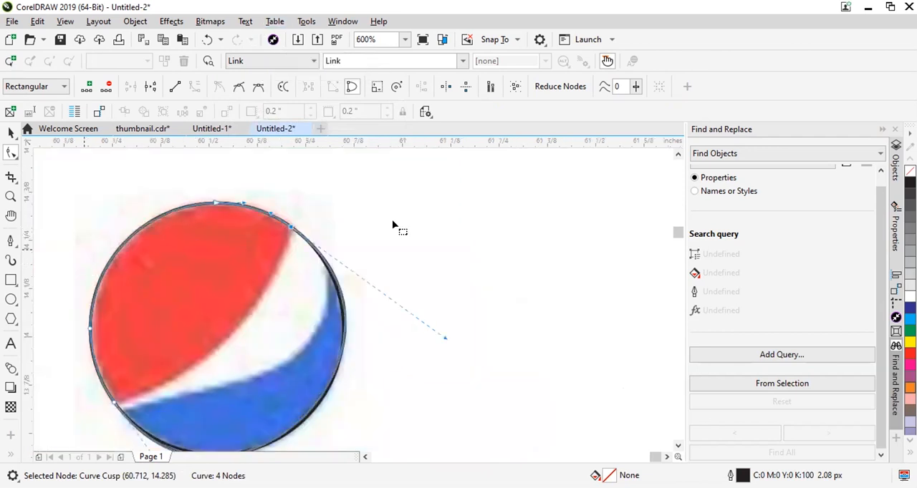
{"action": "left_click", "coordinate": [11, 280]}
{"action": "left_click_drag", "start_coordinate": [393, 247], "coordinate": [564, 249]}
{"action": "scroll", "coordinate": [535, 254], "scroll_direction": "up", "scroll_amount": 2}
{"action": "left_click_drag", "start_coordinate": [266, 206], "coordinate": [321, 266]}
{"action": "scroll", "coordinate": [552, 243], "scroll_direction": "down", "scroll_amount": 2}
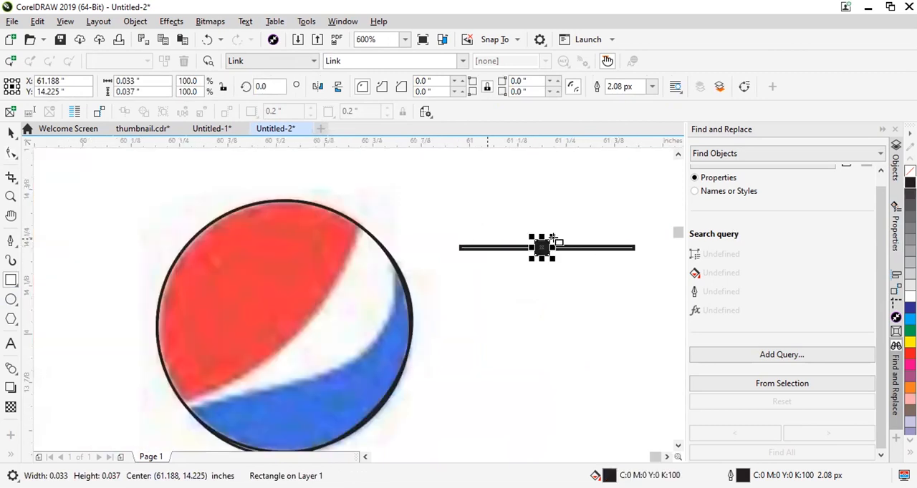
{"action": "scroll", "coordinate": [549, 241], "scroll_direction": "up", "scroll_amount": 1}
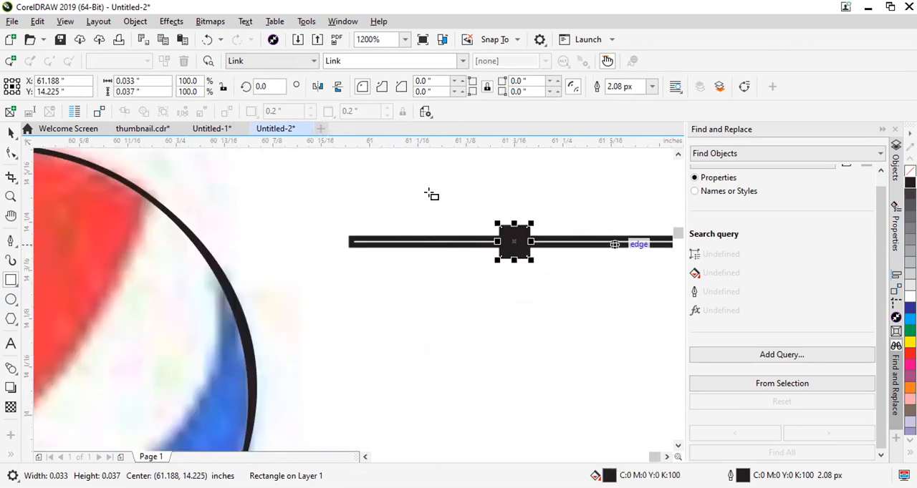
{"action": "left_click", "coordinate": [11, 133]}
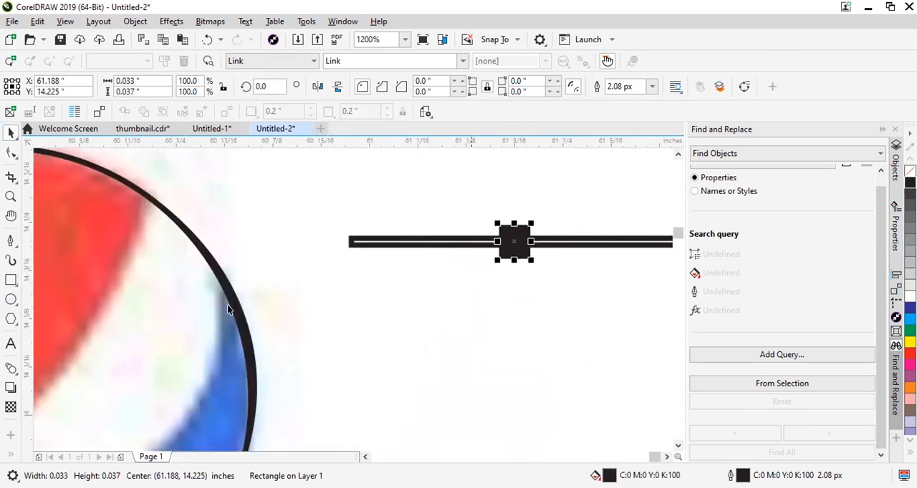
{"action": "left_click", "coordinate": [10, 241]}
{"action": "left_click", "coordinate": [11, 240]}
{"action": "left_click_drag", "start_coordinate": [505, 238], "coordinate": [584, 298]}
{"action": "left_click_drag", "start_coordinate": [530, 241], "coordinate": [564, 301]}
{"action": "key", "text": "Escape"}
{"action": "key", "text": "ctrl+z"}
{"action": "left_click", "coordinate": [11, 134]}
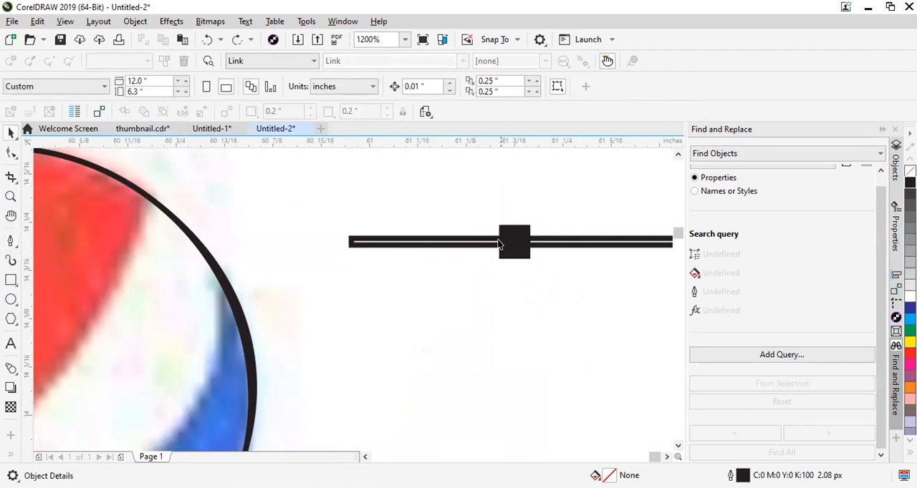
Try moving the thin rectangle off the small square, and delete both shapes beside the logo.
{"action": "left_click_drag", "start_coordinate": [350, 245], "coordinate": [358, 279]}
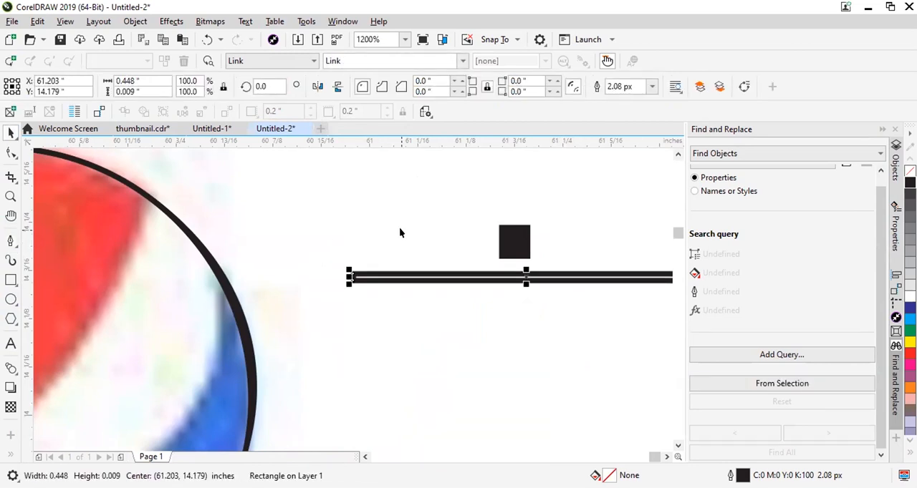
{"action": "key", "text": "ctrl+z"}
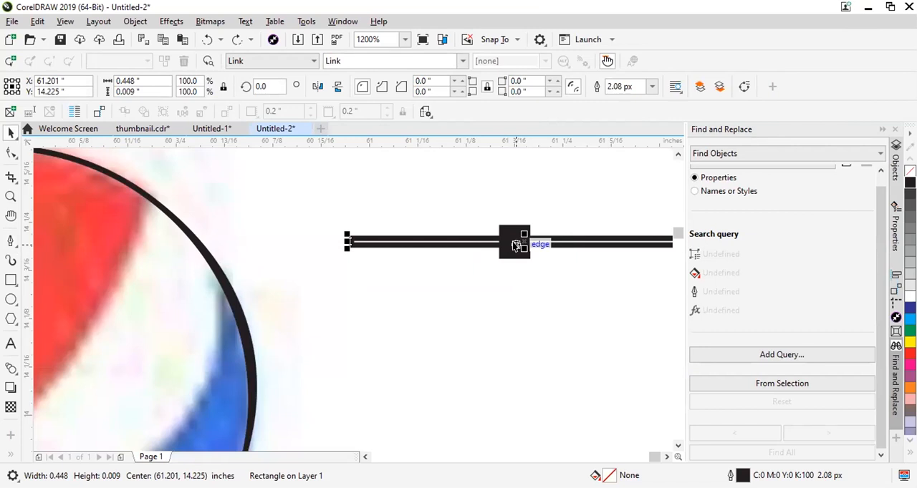
{"action": "left_click_drag", "start_coordinate": [518, 244], "coordinate": [550, 250]}
{"action": "left_click", "coordinate": [546, 251]}
{"action": "key", "text": "Delete"}
{"action": "scroll", "coordinate": [391, 243], "scroll_direction": "down", "scroll_amount": 2}
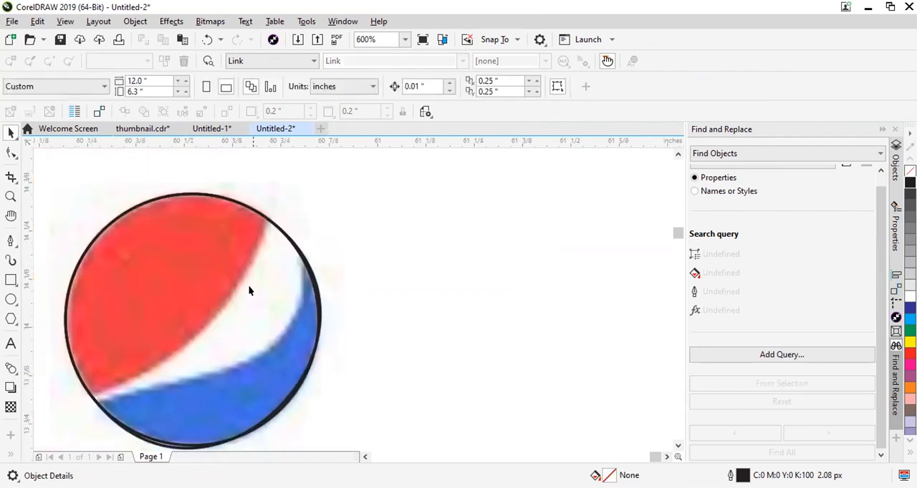
Select the traced curve and convert the node at the red area's lower-left tip to a cusp node.
{"action": "left_click", "coordinate": [250, 288]}
{"action": "left_click", "coordinate": [9, 152]}
{"action": "scroll", "coordinate": [256, 218], "scroll_direction": "up", "scroll_amount": 2}
{"action": "left_click", "coordinate": [313, 213]}
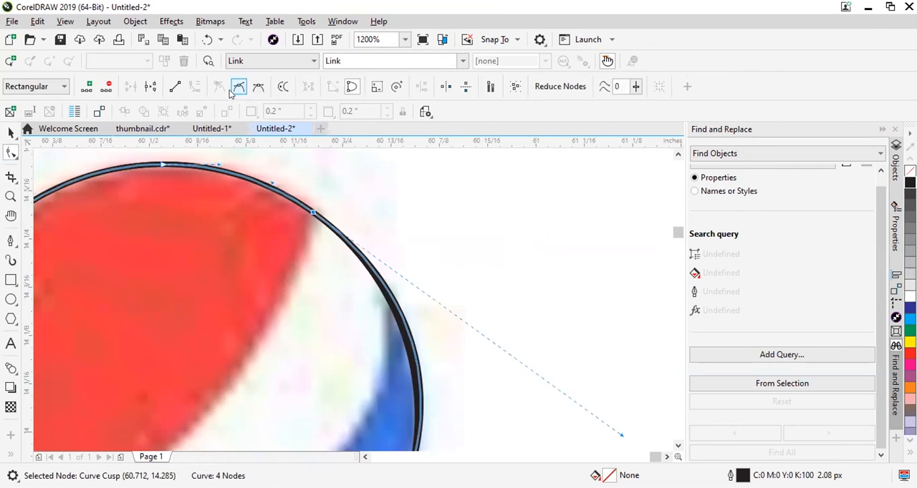
{"action": "scroll", "coordinate": [381, 237], "scroll_direction": "down", "scroll_amount": 2}
{"action": "scroll", "coordinate": [301, 330], "scroll_direction": "down", "scroll_amount": 2}
{"action": "scroll", "coordinate": [247, 311], "scroll_direction": "up", "scroll_amount": 2}
{"action": "left_click", "coordinate": [248, 310]}
{"action": "left_click", "coordinate": [218, 86]}
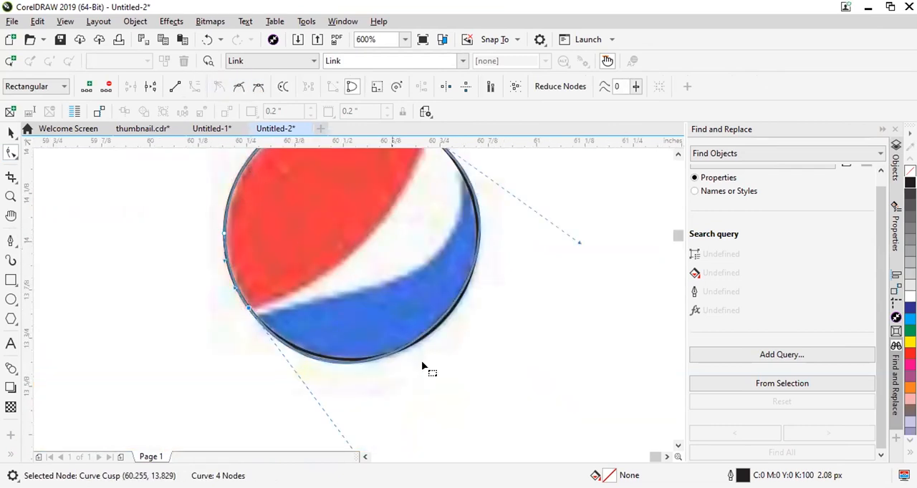
Adjust the control handles at both red tips so the segment between them follows the red area's curved lower edge.
{"action": "scroll", "coordinate": [367, 322], "scroll_direction": "down", "scroll_amount": 1}
{"action": "left_click_drag", "start_coordinate": [363, 399], "coordinate": [367, 255]}
{"action": "scroll", "coordinate": [367, 254], "scroll_direction": "up", "scroll_amount": 2}
{"action": "left_click_drag", "start_coordinate": [394, 332], "coordinate": [464, 304]}
{"action": "scroll", "coordinate": [404, 321], "scroll_direction": "down", "scroll_amount": 2}
{"action": "scroll", "coordinate": [406, 321], "scroll_direction": "up", "scroll_amount": 1}
{"action": "scroll", "coordinate": [399, 298], "scroll_direction": "down", "scroll_amount": 2}
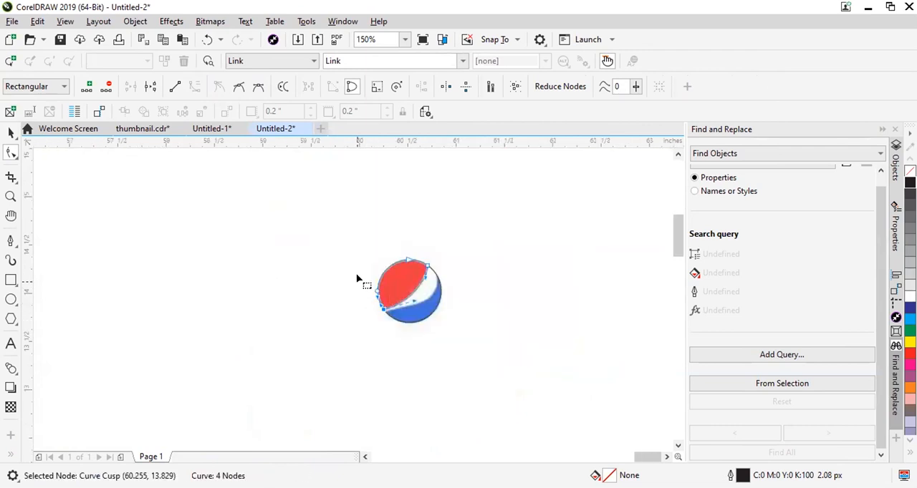
Draw a rectangle about 1.424 by 0.764 inches beside the logo and convert it to curves.
{"action": "left_click", "coordinate": [11, 132]}
{"action": "left_click", "coordinate": [51, 240]}
{"action": "left_click_drag", "start_coordinate": [195, 233], "coordinate": [337, 310]}
{"action": "scroll", "coordinate": [301, 247], "scroll_direction": "up", "scroll_amount": 2}
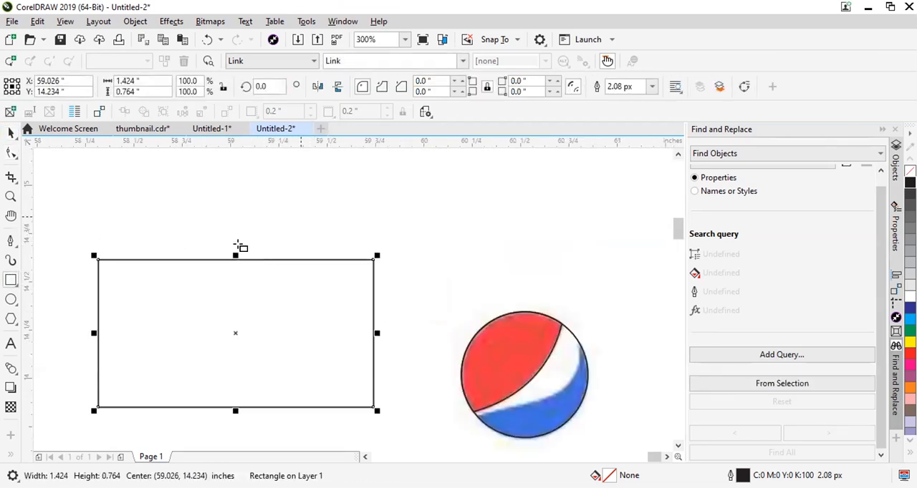
{"action": "key", "text": "ctrl+q"}
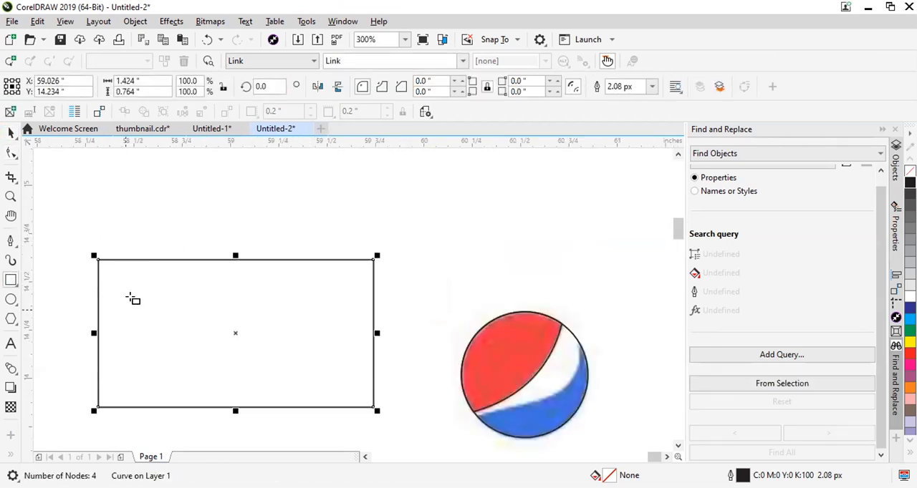
Add a node on the rectangle's top edge and delete that node again.
{"action": "left_click", "coordinate": [11, 154]}
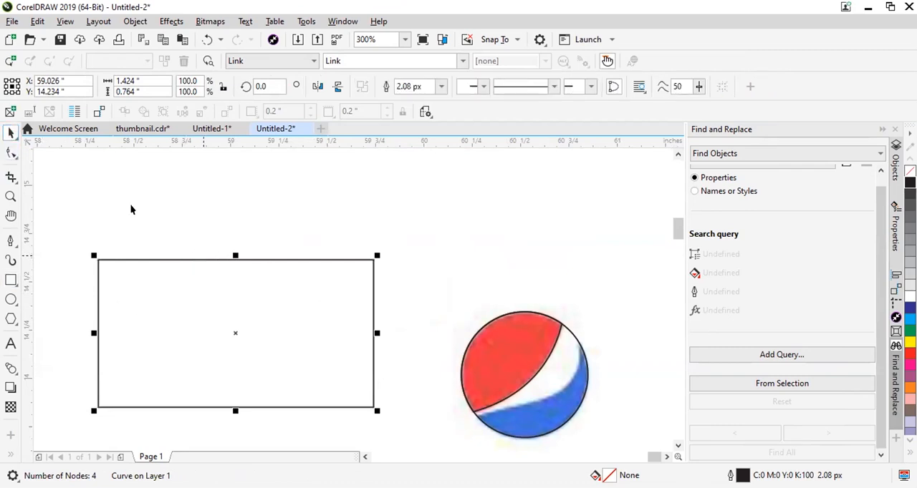
{"action": "scroll", "coordinate": [230, 240], "scroll_direction": "up", "scroll_amount": 1}
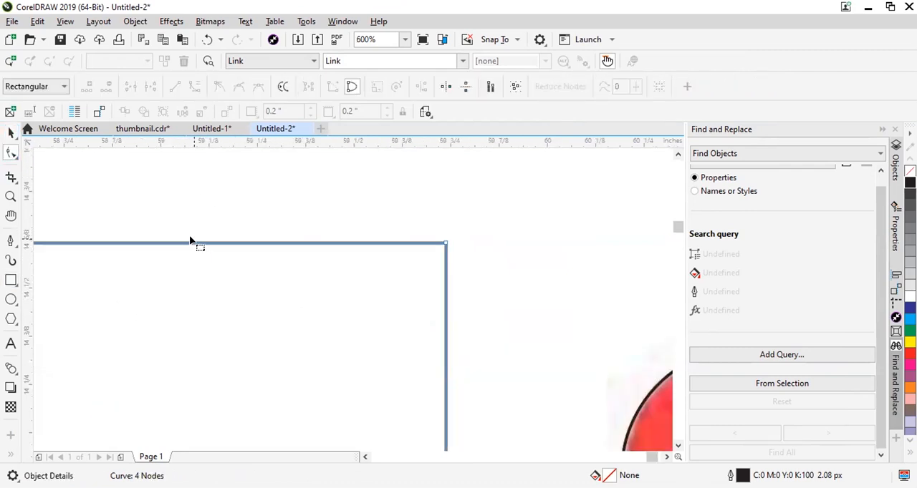
{"action": "double_click", "coordinate": [190, 244]}
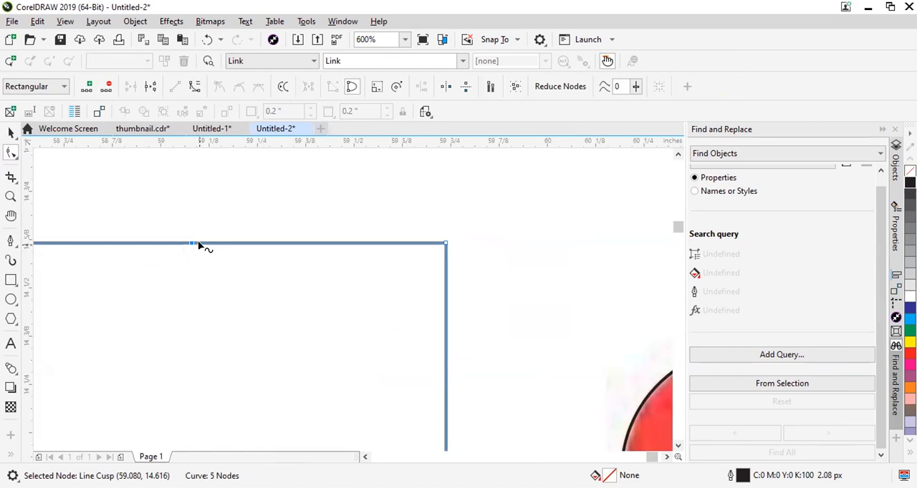
{"action": "double_click", "coordinate": [191, 243]}
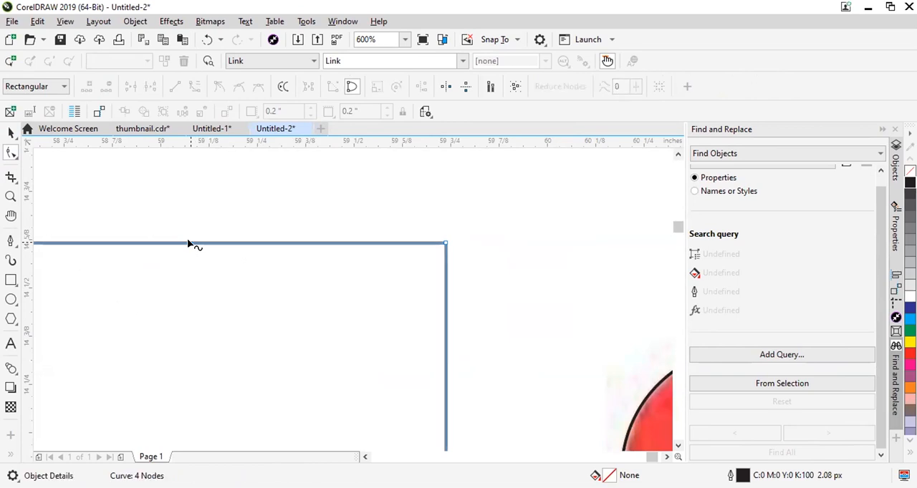
{"action": "scroll", "coordinate": [409, 298], "scroll_direction": "down", "scroll_amount": 1}
{"action": "scroll", "coordinate": [481, 304], "scroll_direction": "up", "scroll_amount": 2}
{"action": "scroll", "coordinate": [261, 213], "scroll_direction": "down", "scroll_amount": 2}
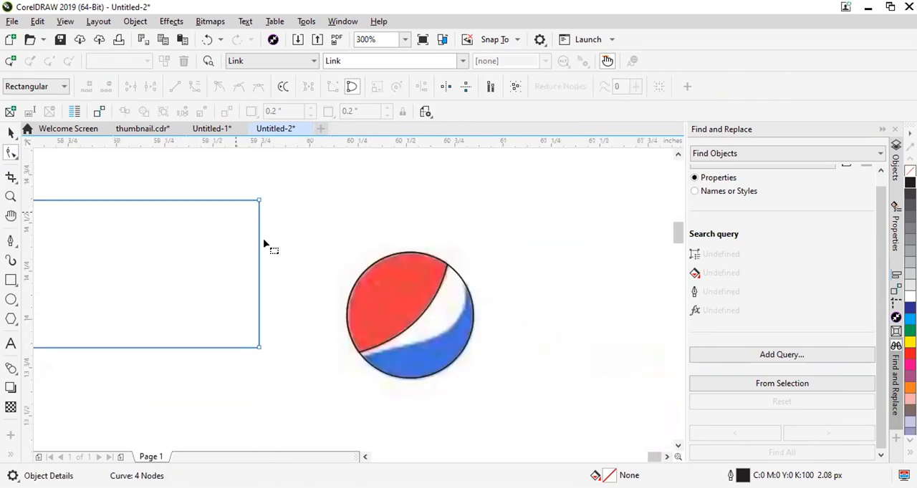
Try moving the full circle and the red area's outline apart, and undo the moves.
{"action": "scroll", "coordinate": [430, 336], "scroll_direction": "up", "scroll_amount": 1}
{"action": "left_click", "coordinate": [11, 132]}
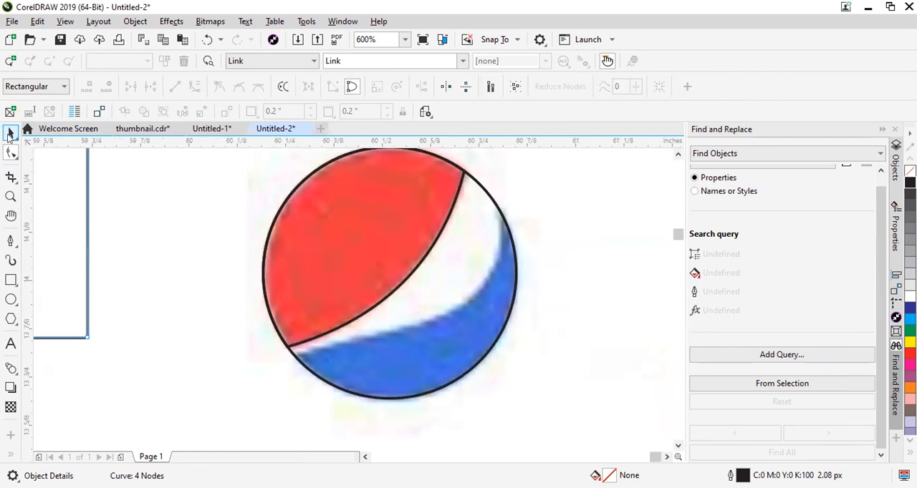
{"action": "left_click", "coordinate": [469, 297]}
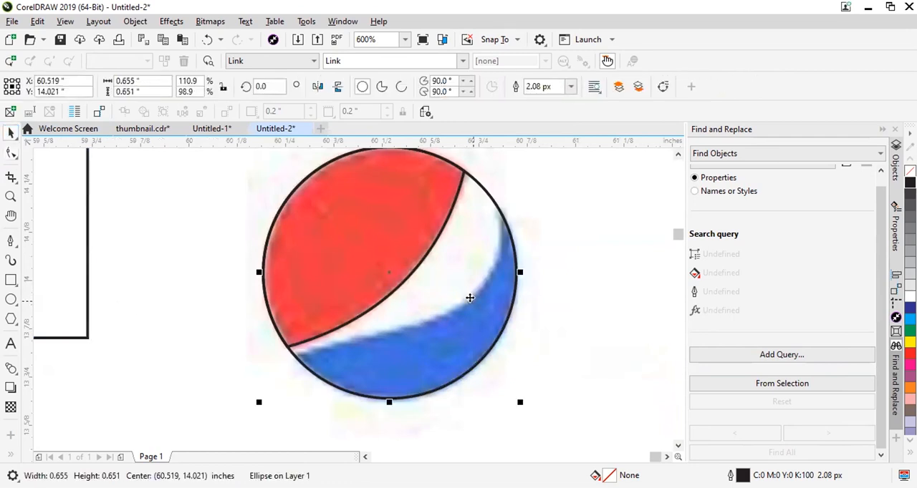
{"action": "left_click_drag", "start_coordinate": [457, 316], "coordinate": [588, 352]}
{"action": "key", "text": "ctrl+z"}
{"action": "left_click_drag", "start_coordinate": [477, 311], "coordinate": [607, 343]}
{"action": "left_click_drag", "start_coordinate": [322, 235], "coordinate": [127, 205]}
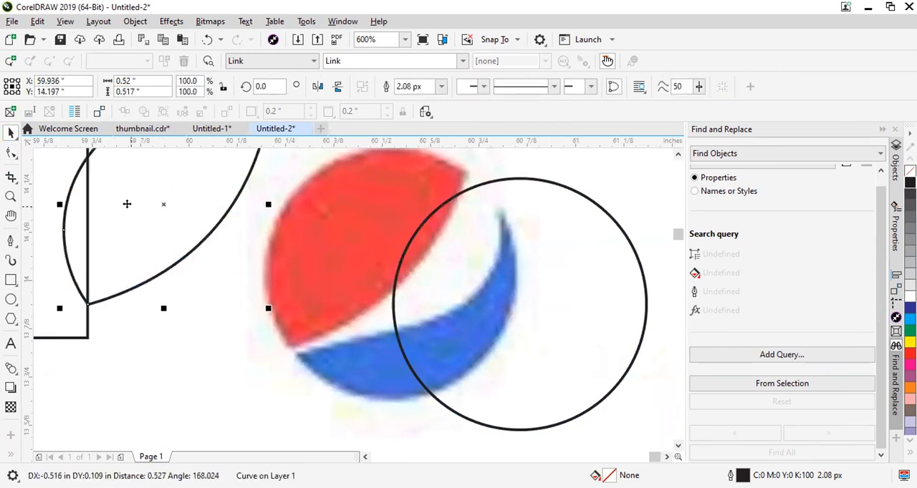
{"action": "key", "text": "ctrl+z"}
{"action": "key", "text": "ctrl+z"}
Try shifting only the full circle away from the logo several times, undoing each move.
{"action": "left_click", "coordinate": [570, 293]}
{"action": "left_click", "coordinate": [476, 286]}
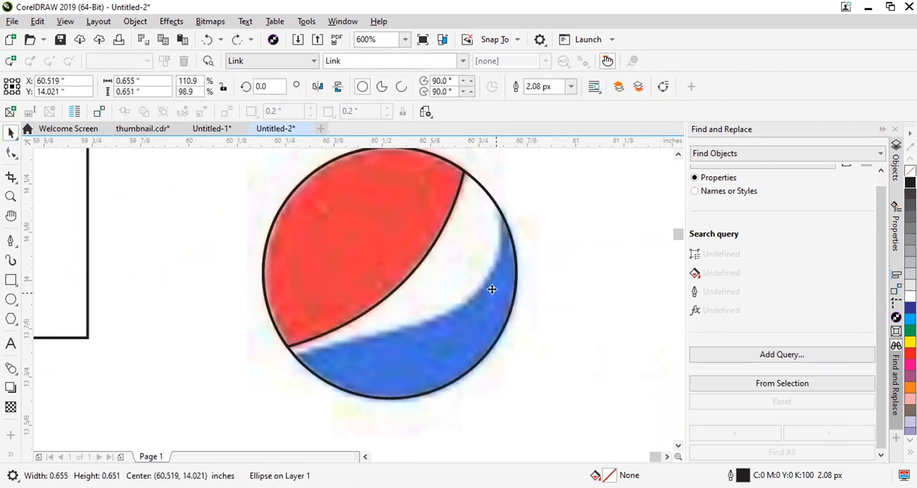
{"action": "left_click", "coordinate": [587, 307]}
{"action": "left_click_drag", "start_coordinate": [467, 257], "coordinate": [574, 287]}
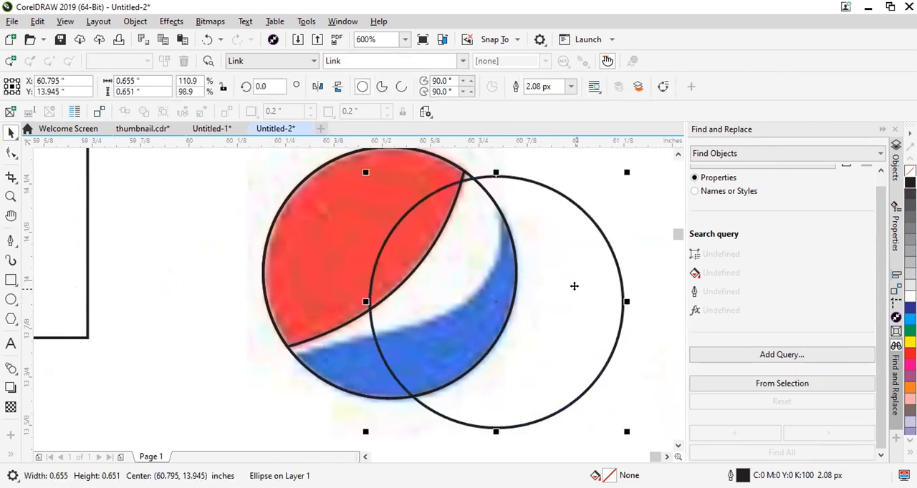
{"action": "key", "text": "ctrl+z"}
{"action": "left_click_drag", "start_coordinate": [470, 285], "coordinate": [577, 279]}
{"action": "key", "text": "ctrl+z"}
{"action": "left_click_drag", "start_coordinate": [440, 286], "coordinate": [597, 281]}
{"action": "key", "text": "ctrl+z"}
{"action": "left_click_drag", "start_coordinate": [470, 291], "coordinate": [610, 285]}
{"action": "key", "text": "ctrl+z"}
Convert the full circle to curves and add a node on its outline at the blue area's lower-left tip.
{"action": "left_click", "coordinate": [11, 153]}
{"action": "key", "text": "ctrl+q"}
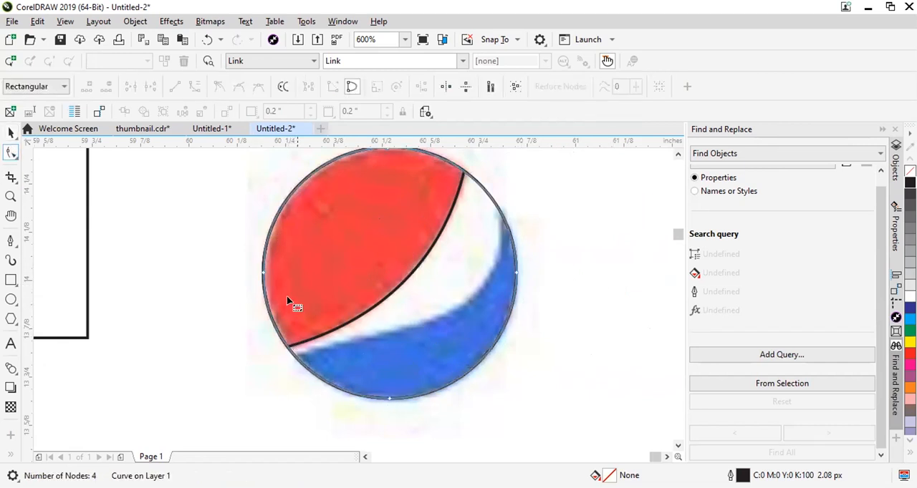
{"action": "left_click", "coordinate": [262, 273]}
{"action": "left_click_drag", "start_coordinate": [262, 273], "coordinate": [292, 361]}
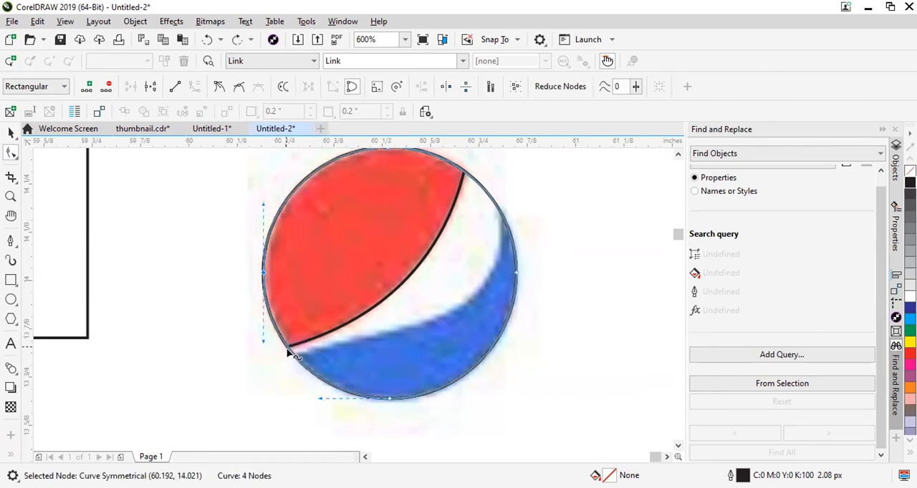
{"action": "scroll", "coordinate": [291, 353], "scroll_direction": "up", "scroll_amount": 1}
{"action": "double_click", "coordinate": [296, 358]}
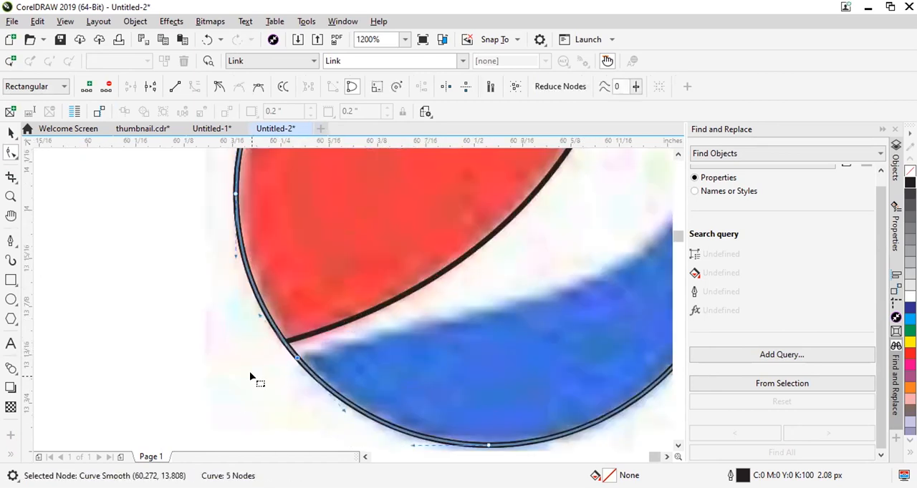
{"action": "scroll", "coordinate": [299, 352], "scroll_direction": "down", "scroll_amount": 2}
{"action": "scroll", "coordinate": [366, 270], "scroll_direction": "up", "scroll_amount": 1}
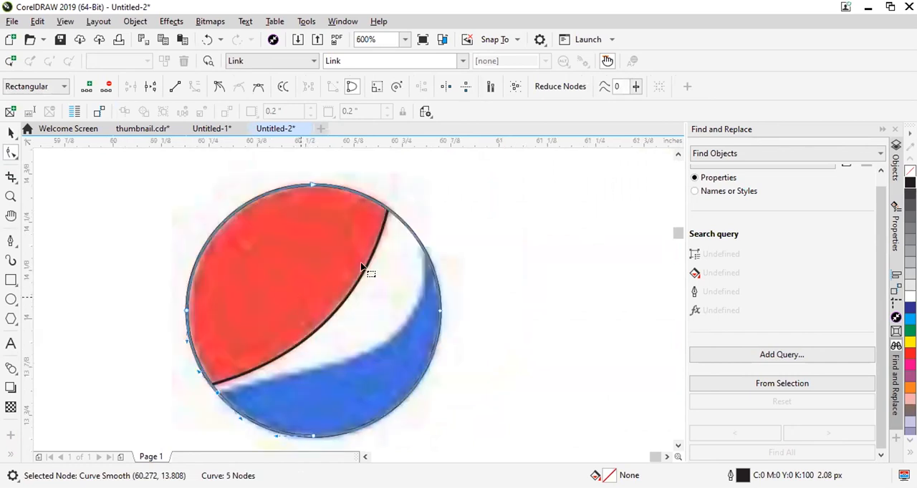
Add a node at the blue area's upper-right tip and delete the circle's top and left nodes outside the blue area.
{"action": "scroll", "coordinate": [430, 252], "scroll_direction": "up", "scroll_amount": 1}
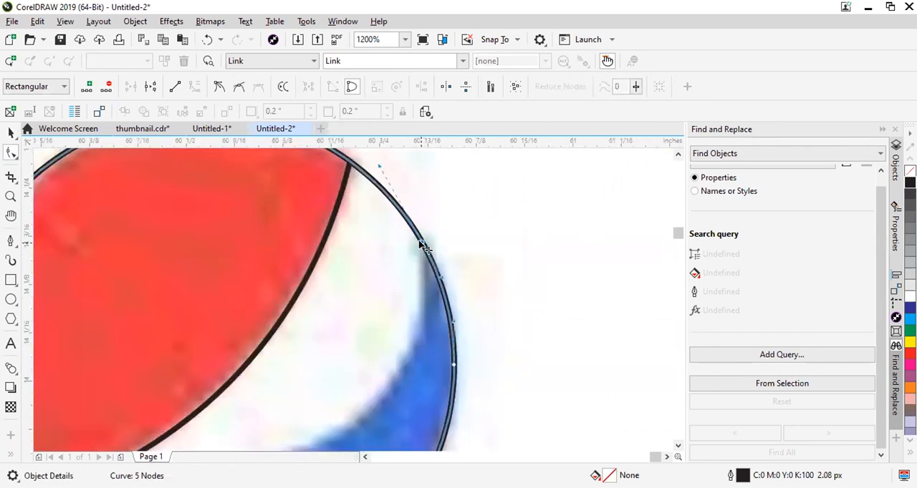
{"action": "double_click", "coordinate": [423, 249]}
{"action": "scroll", "coordinate": [423, 249], "scroll_direction": "down", "scroll_amount": 2}
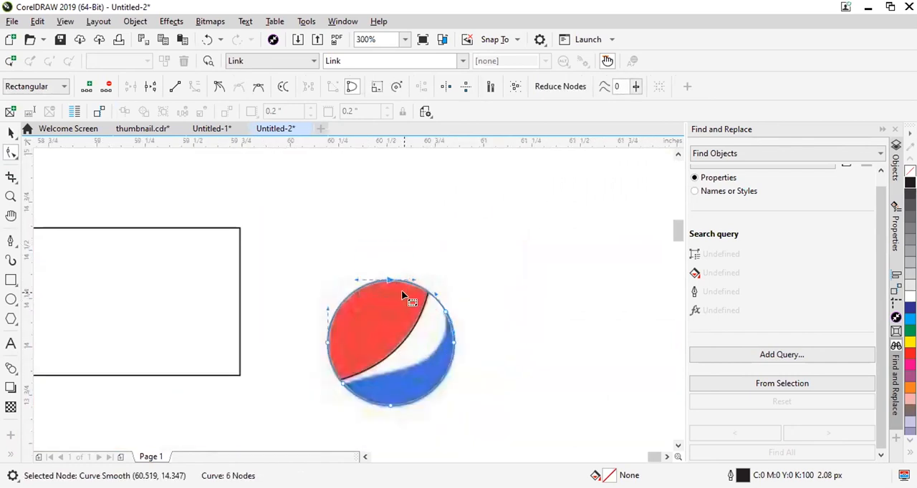
{"action": "key", "text": "Delete"}
{"action": "left_click_drag", "start_coordinate": [292, 324], "coordinate": [355, 355]}
{"action": "key", "text": "Delete"}
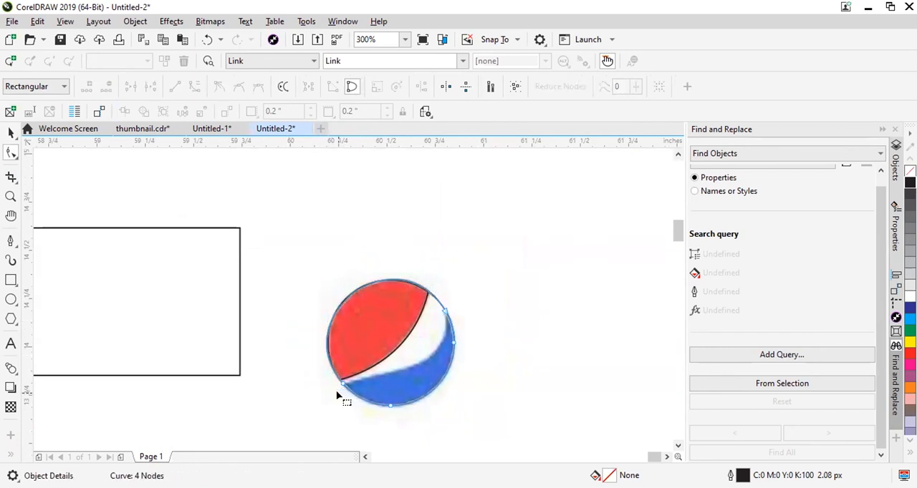
Convert the nodes at the blue area's lower-left and upper-right tips to cusp nodes.
{"action": "scroll", "coordinate": [344, 378], "scroll_direction": "up", "scroll_amount": 1}
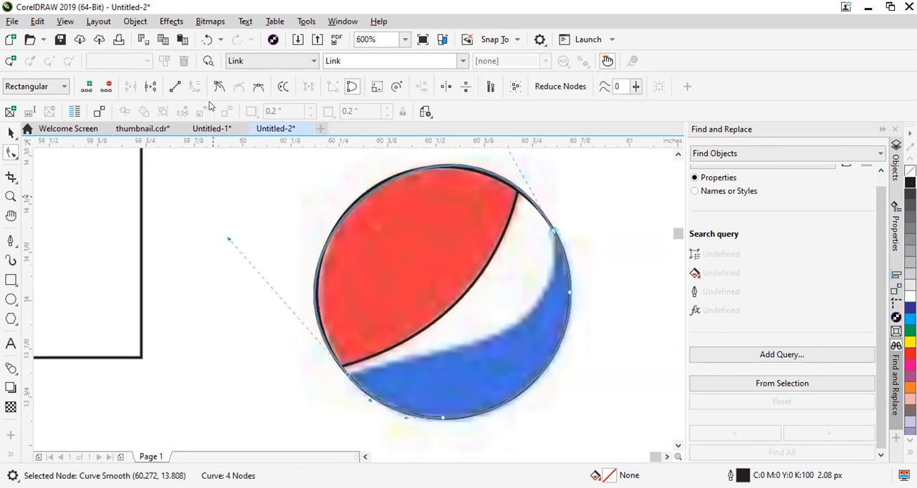
{"action": "left_click", "coordinate": [219, 86]}
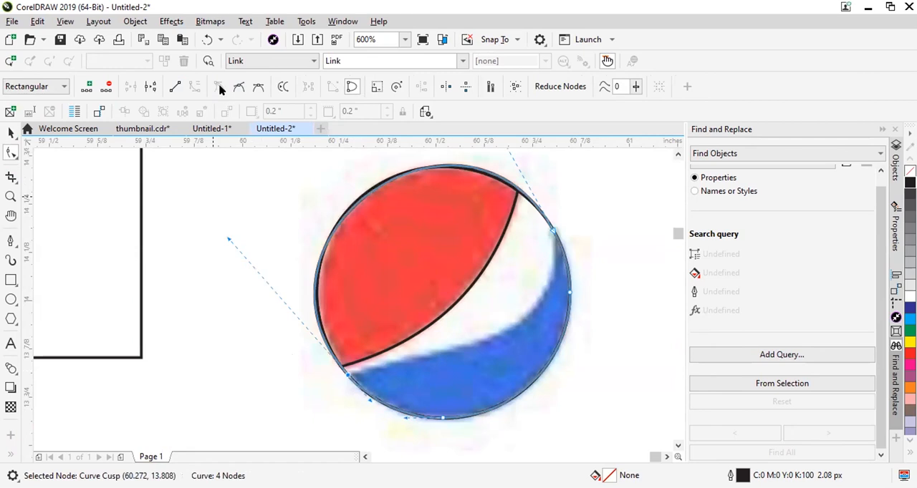
{"action": "left_click", "coordinate": [551, 229]}
{"action": "left_click", "coordinate": [219, 86]}
Bend the segment between the two tip nodes and adjust its curve handles to follow the blue area's upper edge.
{"action": "left_click", "coordinate": [262, 192]}
{"action": "left_click_drag", "start_coordinate": [358, 196], "coordinate": [486, 332]}
{"action": "left_click", "coordinate": [555, 233]}
{"action": "left_click_drag", "start_coordinate": [614, 234], "coordinate": [563, 360]}
{"action": "left_click_drag", "start_coordinate": [401, 424], "coordinate": [466, 342]}
{"action": "mouse_move", "coordinate": [565, 360]}
{"action": "left_mouse_down"}
{"action": "mouse_move", "coordinate": [559, 343]}
{"action": "mouse_move", "coordinate": [562, 351]}
{"action": "left_mouse_up"}
{"action": "left_click_drag", "start_coordinate": [467, 346], "coordinate": [567, 359]}
Select the three traced outlines together and place a copy of them to the right of the reference logo.
{"action": "scroll", "coordinate": [463, 219], "scroll_direction": "down", "scroll_amount": 2}
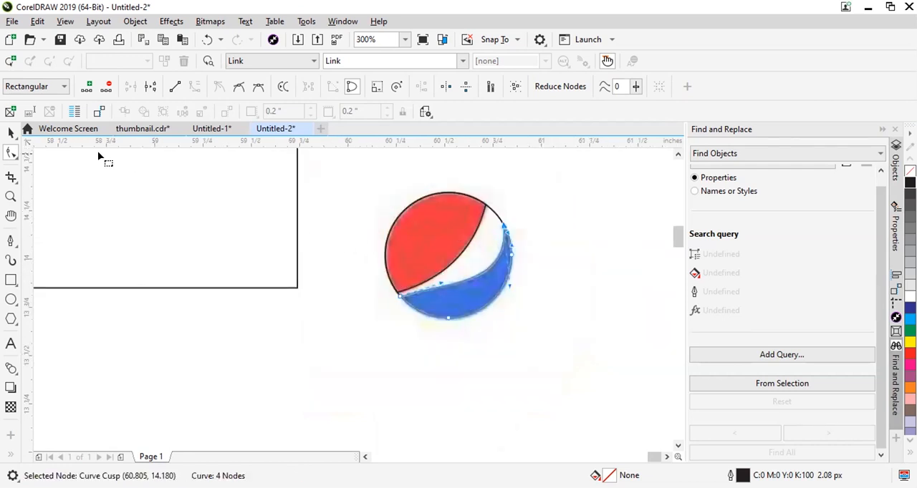
{"action": "left_click", "coordinate": [10, 134]}
{"action": "left_click", "coordinate": [450, 214], "text": "shift"}
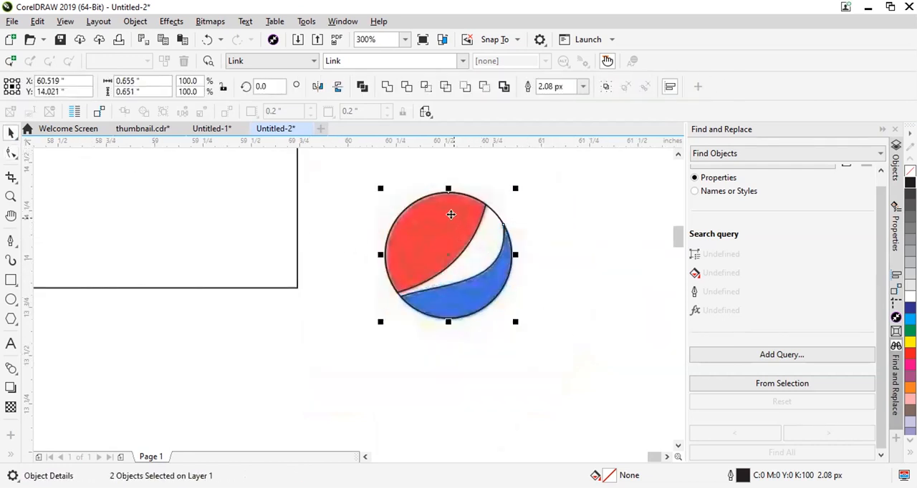
{"action": "left_click_drag", "start_coordinate": [412, 226], "coordinate": [602, 241]}
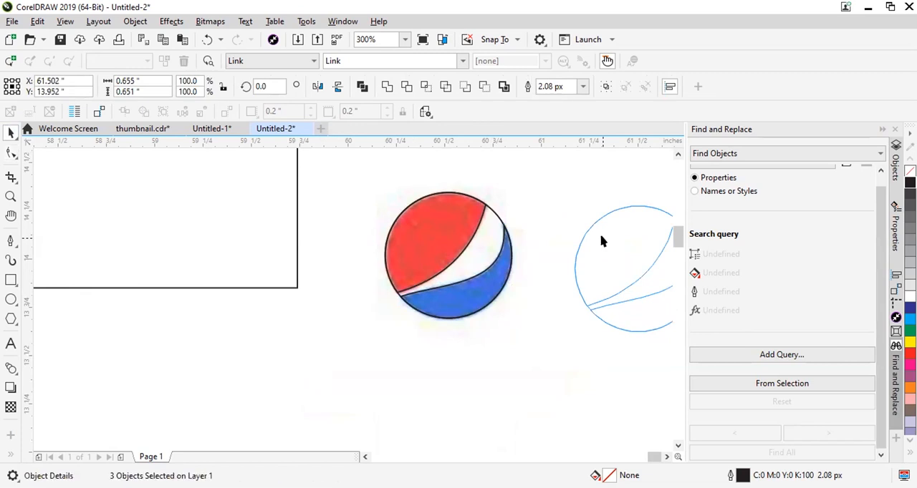
{"action": "scroll", "coordinate": [423, 255], "scroll_direction": "down", "scroll_amount": 2}
{"action": "left_click", "coordinate": [583, 243]}
{"action": "scroll", "coordinate": [472, 273], "scroll_direction": "up", "scroll_amount": 2}
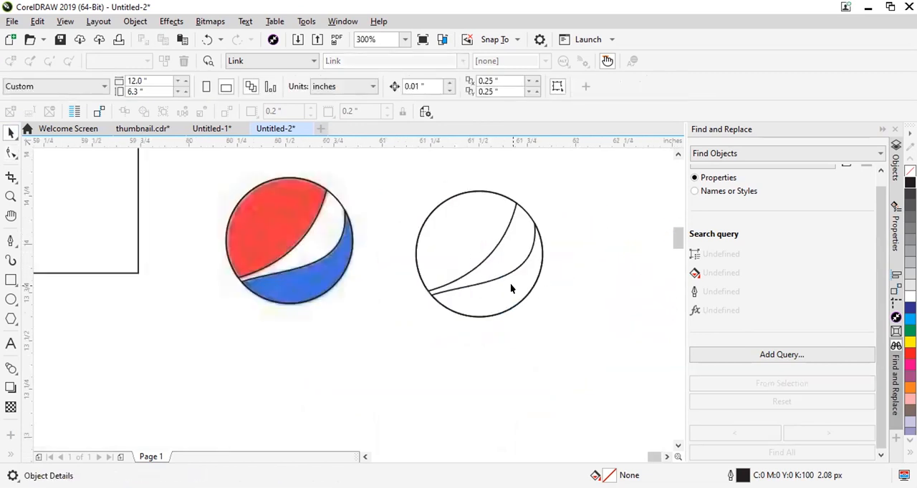
{"action": "scroll", "coordinate": [510, 289], "scroll_direction": "up", "scroll_amount": 2}
{"action": "scroll", "coordinate": [326, 268], "scroll_direction": "down", "scroll_amount": 2}
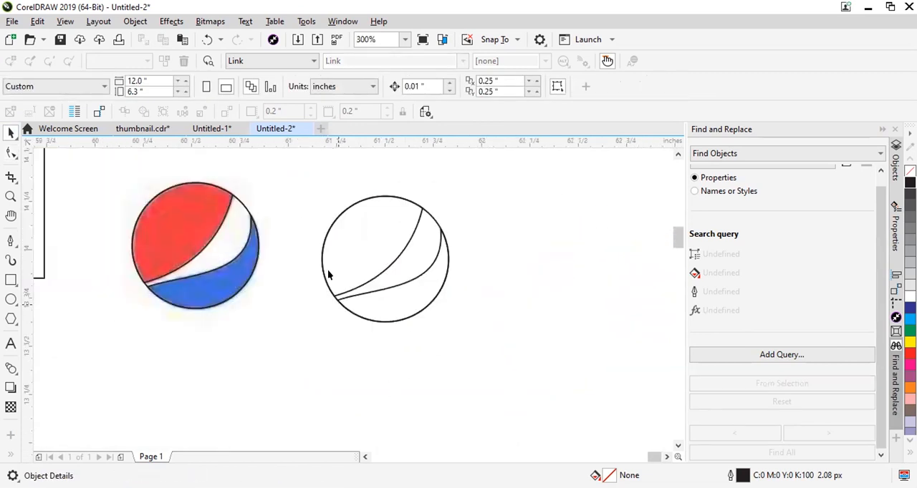
Fill the copied upper shape with red and the copied lower shape with blue.
{"action": "left_click", "coordinate": [328, 271]}
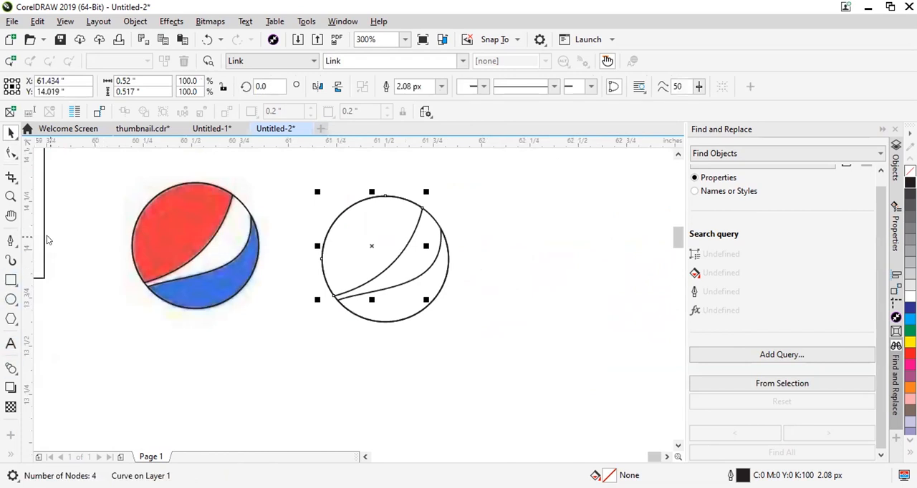
{"action": "left_click", "coordinate": [353, 212]}
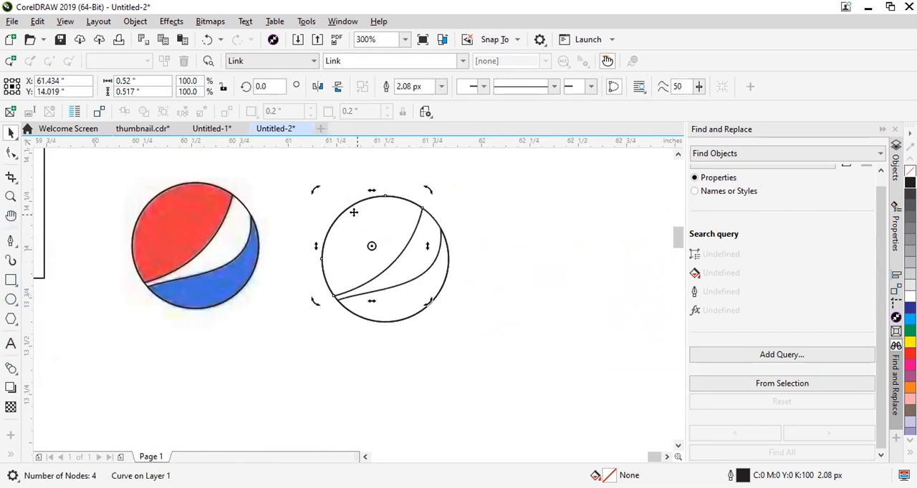
{"action": "left_click", "coordinate": [910, 353]}
{"action": "left_click", "coordinate": [408, 306]}
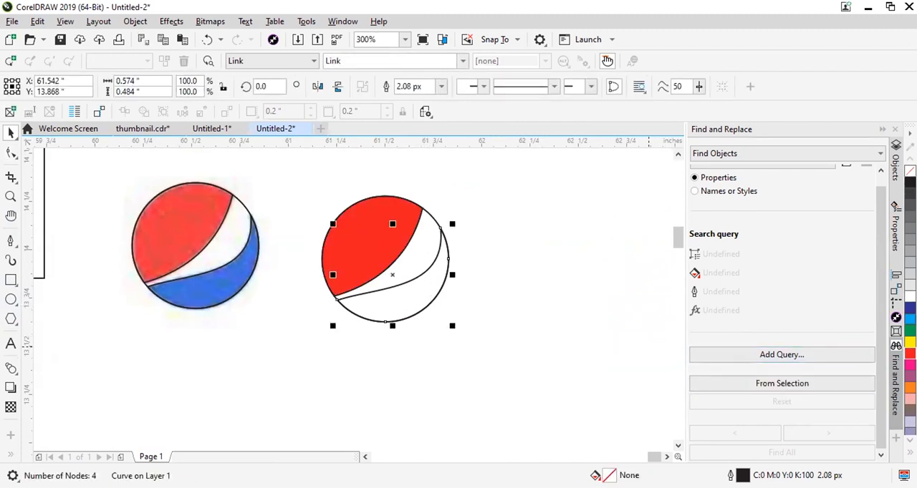
{"action": "left_click", "coordinate": [909, 308]}
Remove the outlines from all three shapes of the copied logo.
{"action": "left_click", "coordinate": [506, 274]}
{"action": "left_click", "coordinate": [413, 258]}
{"action": "left_click_drag", "start_coordinate": [293, 164], "coordinate": [489, 349]}
{"action": "right_click", "coordinate": [909, 172]}
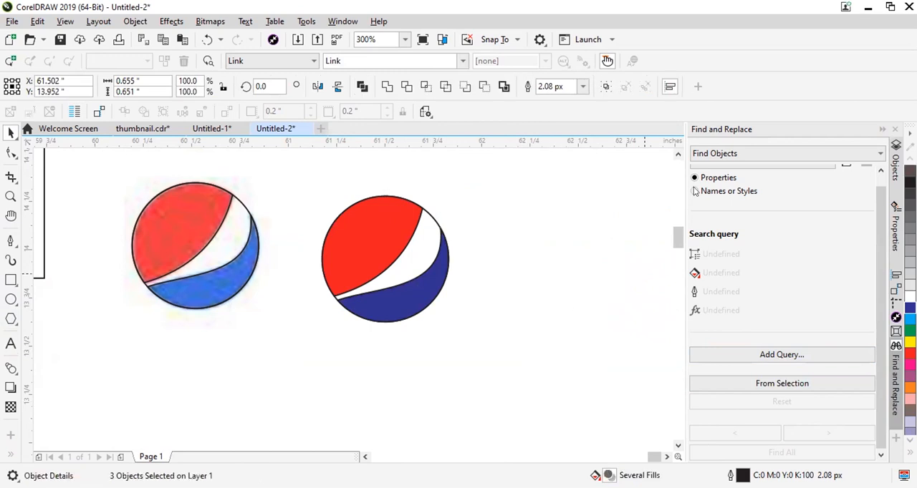
{"action": "left_click", "coordinate": [510, 207]}
Examine the smooth node at the bottom of the dark blue shape up close with its curve handles shown.
{"action": "scroll", "coordinate": [436, 257], "scroll_direction": "up", "scroll_amount": 1}
{"action": "left_click", "coordinate": [398, 232]}
{"action": "left_click", "coordinate": [10, 152]}
{"action": "left_click", "coordinate": [412, 294]}
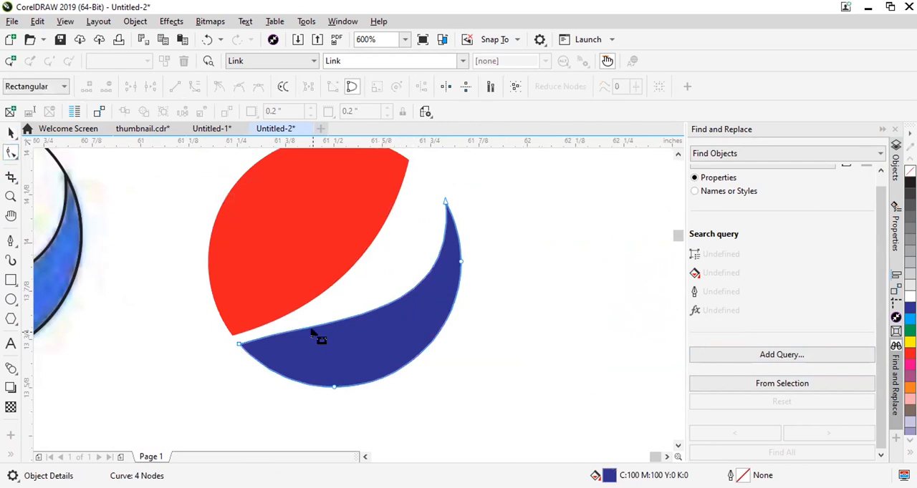
{"action": "left_click_drag", "start_coordinate": [309, 407], "coordinate": [349, 365]}
{"action": "scroll", "coordinate": [317, 405], "scroll_direction": "up", "scroll_amount": 2}
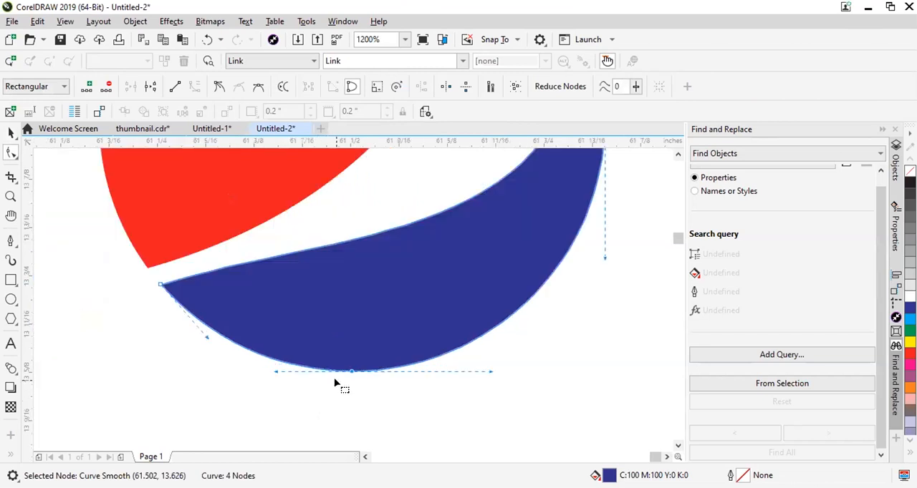
{"action": "scroll", "coordinate": [356, 377], "scroll_direction": "up", "scroll_amount": 2}
{"action": "scroll", "coordinate": [407, 323], "scroll_direction": "down", "scroll_amount": 2}
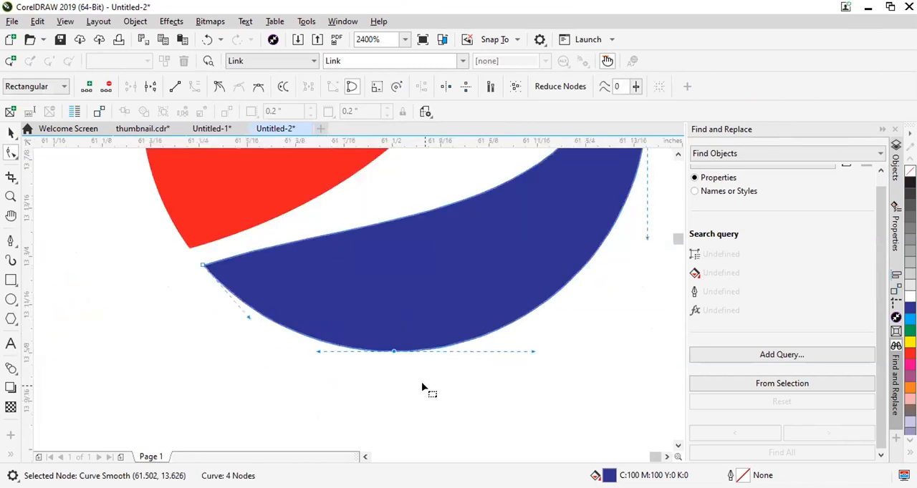
{"action": "scroll", "coordinate": [423, 388], "scroll_direction": "down", "scroll_amount": 3}
Draw a rectangle about 1.09 by 0.58 inches below the logos and convert it to curves.
{"action": "key", "text": "space"}
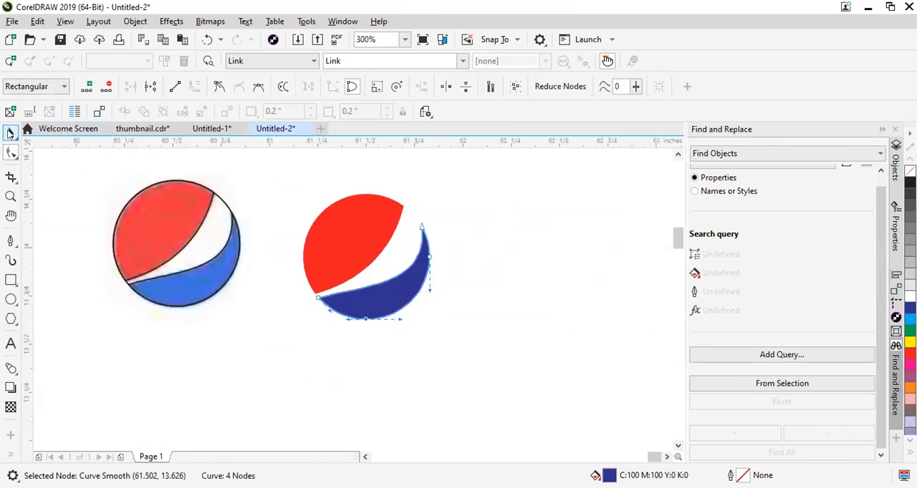
{"action": "key", "text": "F6"}
{"action": "left_click_drag", "start_coordinate": [134, 336], "coordinate": [346, 430]}
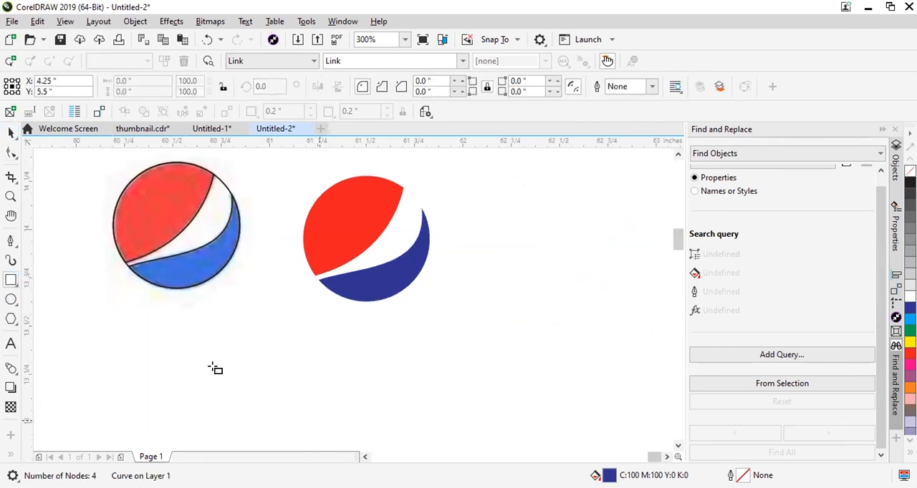
{"action": "scroll", "coordinate": [237, 353], "scroll_direction": "up", "scroll_amount": 2}
{"action": "key", "text": "ctrl+q"}
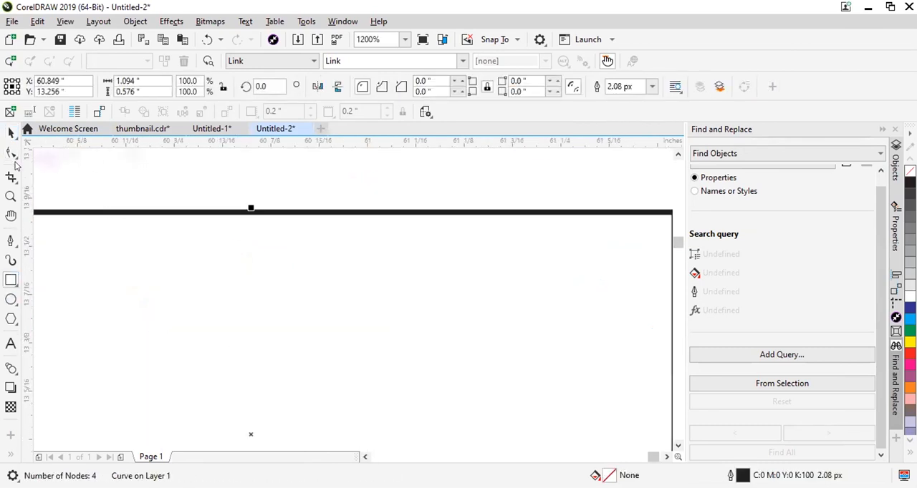
{"action": "key", "text": "F10"}
Add a node in the middle of the rectangle's top edge and raise it slightly to form a shallow peak.
{"action": "scroll", "coordinate": [243, 208], "scroll_direction": "up", "scroll_amount": 1}
{"action": "double_click", "coordinate": [238, 223]}
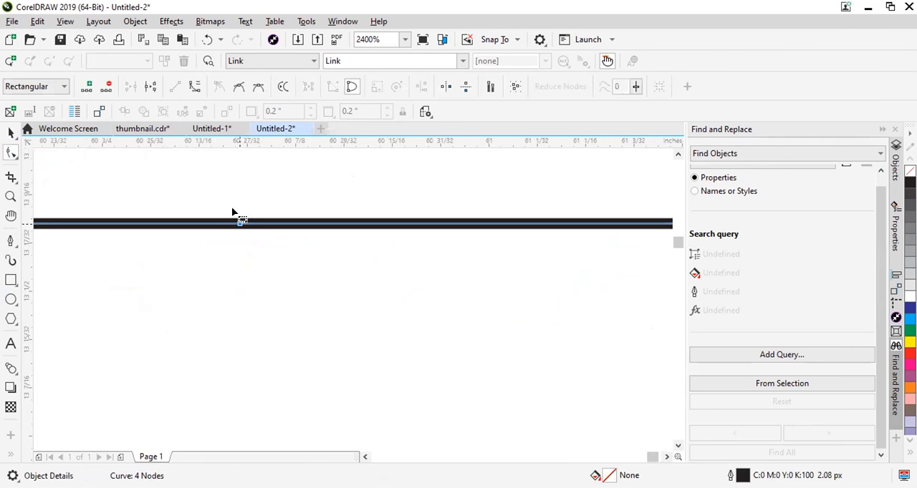
{"action": "double_click", "coordinate": [238, 223]}
{"action": "double_click", "coordinate": [238, 224]}
{"action": "left_click_drag", "start_coordinate": [238, 223], "coordinate": [239, 210]}
{"action": "scroll", "coordinate": [248, 225], "scroll_direction": "down", "scroll_amount": 2}
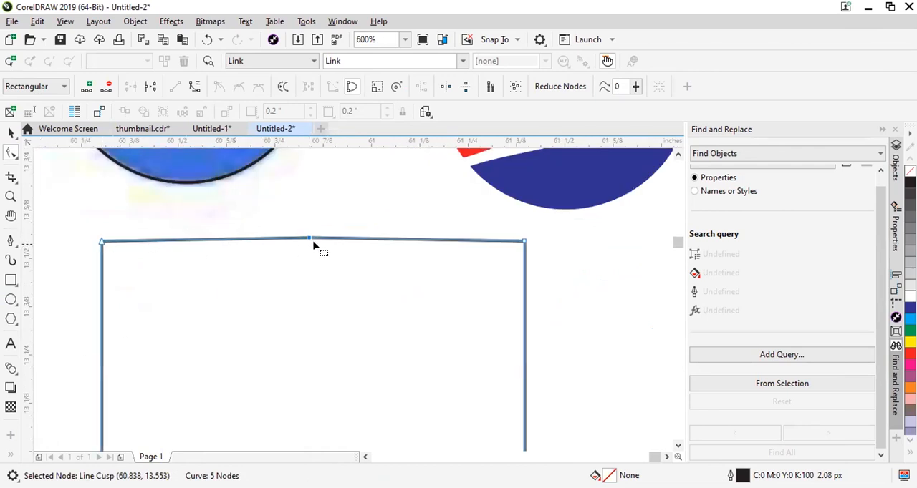
{"action": "left_click_drag", "start_coordinate": [307, 234], "coordinate": [308, 226]}
{"action": "scroll", "coordinate": [432, 243], "scroll_direction": "down", "scroll_amount": 1}
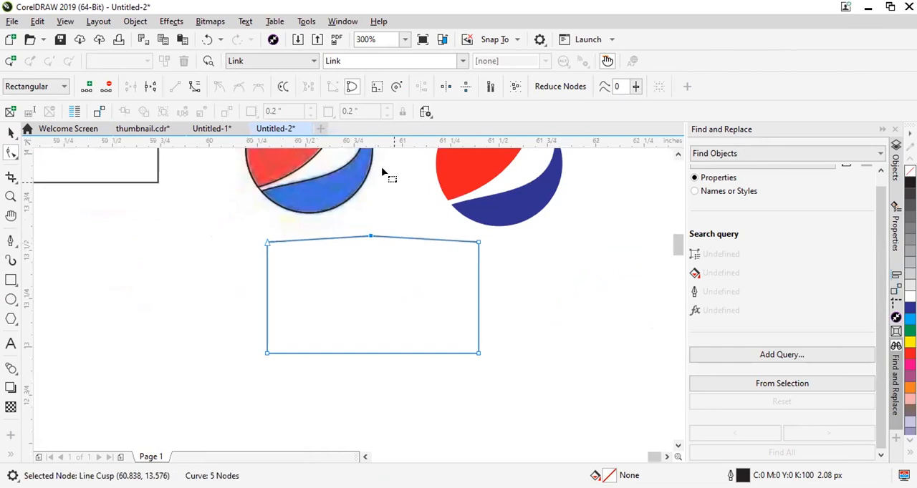
Place a horizontal guideline level with the rectangle's top corners and reselect the rectangle for node editing.
{"action": "left_click_drag", "start_coordinate": [337, 142], "coordinate": [267, 243]}
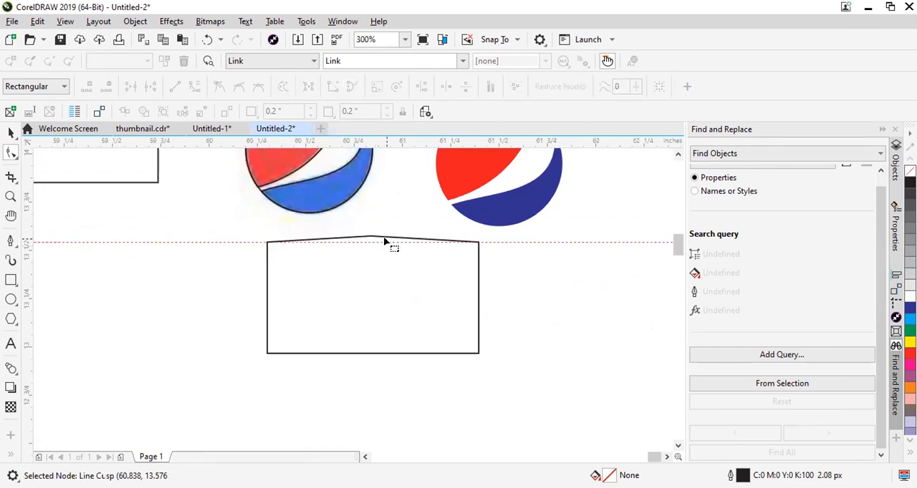
{"action": "scroll", "coordinate": [387, 240], "scroll_direction": "up", "scroll_amount": 2}
{"action": "scroll", "coordinate": [307, 216], "scroll_direction": "down", "scroll_amount": 2}
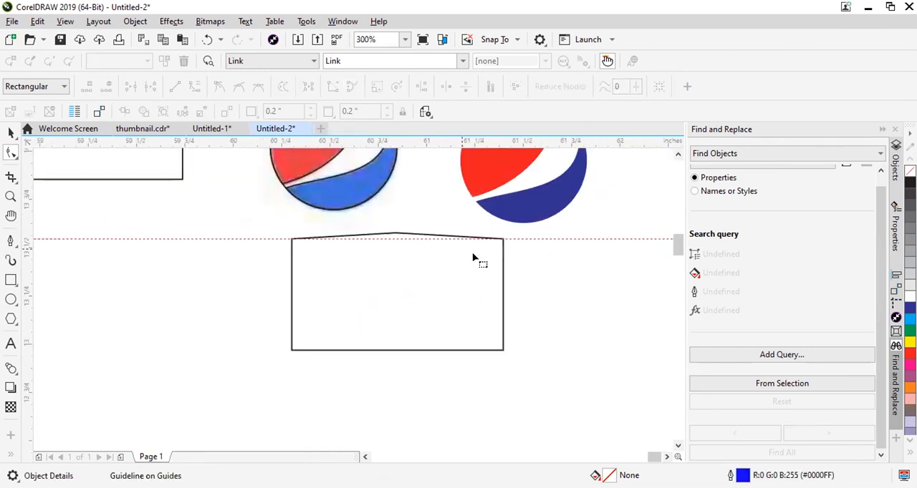
{"action": "scroll", "coordinate": [397, 235], "scroll_direction": "up", "scroll_amount": 1}
{"action": "left_click", "coordinate": [412, 233]}
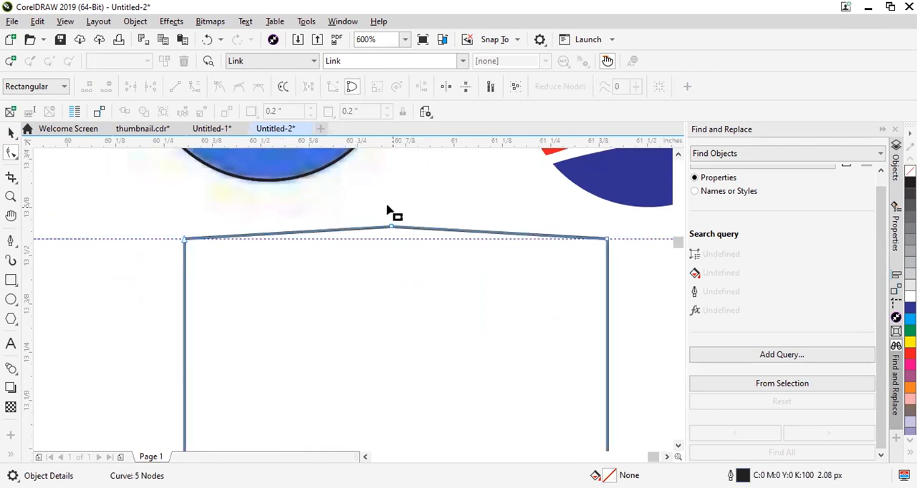
Try lowering the raised middle node onto the guideline, undo that move, and delete the node instead.
{"action": "scroll", "coordinate": [393, 229], "scroll_direction": "up", "scroll_amount": 1}
{"action": "left_click_drag", "start_coordinate": [390, 228], "coordinate": [386, 252]}
{"action": "key", "text": "ctrl+z"}
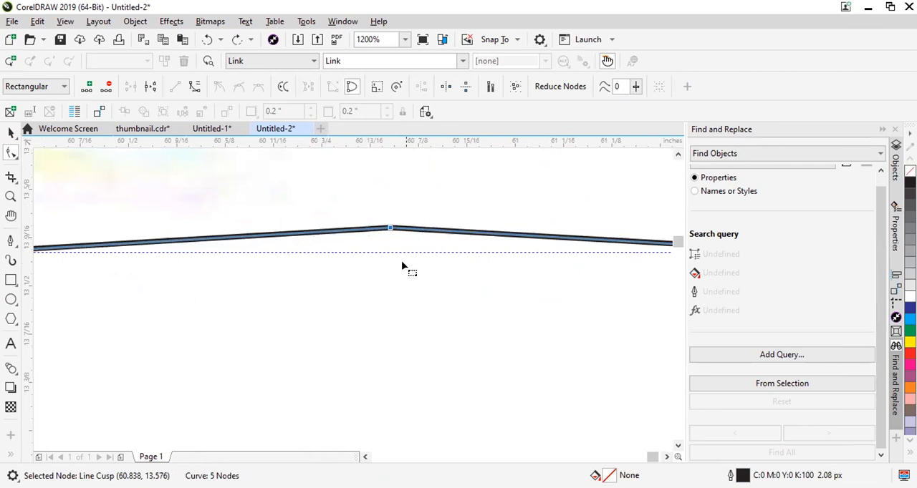
{"action": "key", "text": "Delete"}
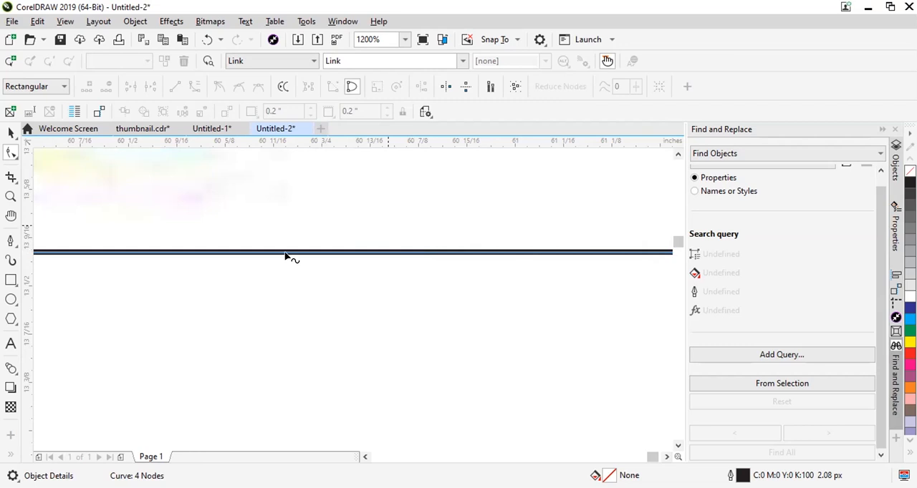
Examine the cusp node on the lower-left part of the green apple's bottom edge at very high magnification.
{"action": "scroll", "coordinate": [285, 257], "scroll_direction": "down", "scroll_amount": 8}
{"action": "scroll", "coordinate": [86, 348], "scroll_direction": "up", "scroll_amount": 2}
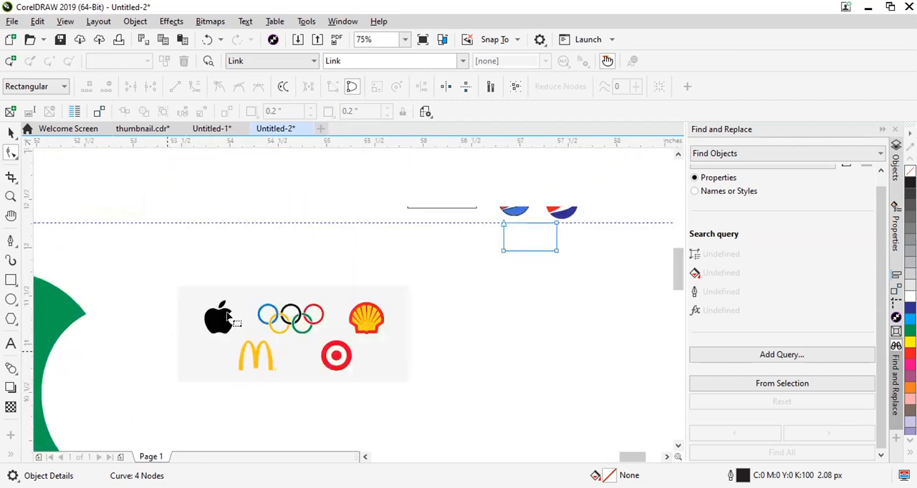
{"action": "scroll", "coordinate": [228, 316], "scroll_direction": "up", "scroll_amount": 3}
{"action": "scroll", "coordinate": [219, 310], "scroll_direction": "down", "scroll_amount": 3}
{"action": "scroll", "coordinate": [262, 323], "scroll_direction": "up", "scroll_amount": 5}
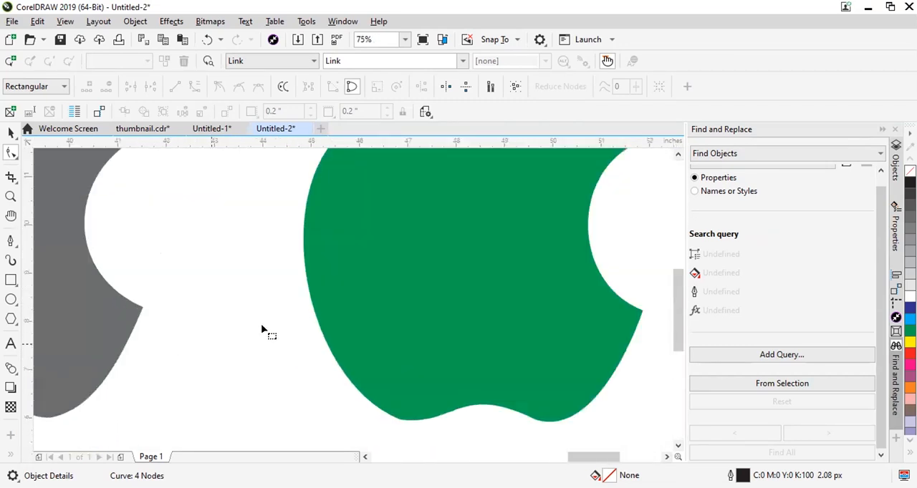
{"action": "scroll", "coordinate": [460, 310], "scroll_direction": "down", "scroll_amount": 1}
{"action": "left_click", "coordinate": [463, 326]}
{"action": "scroll", "coordinate": [437, 386], "scroll_direction": "up", "scroll_amount": 3}
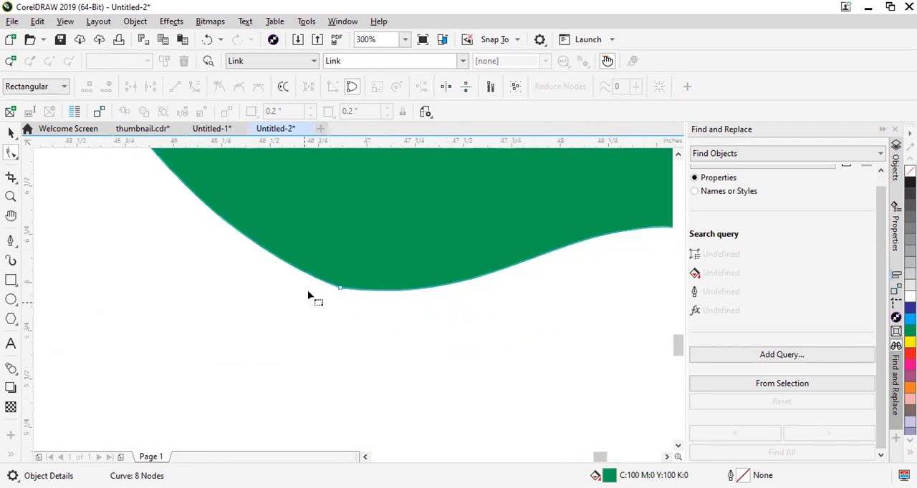
{"action": "scroll", "coordinate": [309, 292], "scroll_direction": "up", "scroll_amount": 1}
{"action": "scroll", "coordinate": [382, 268], "scroll_direction": "up", "scroll_amount": 2}
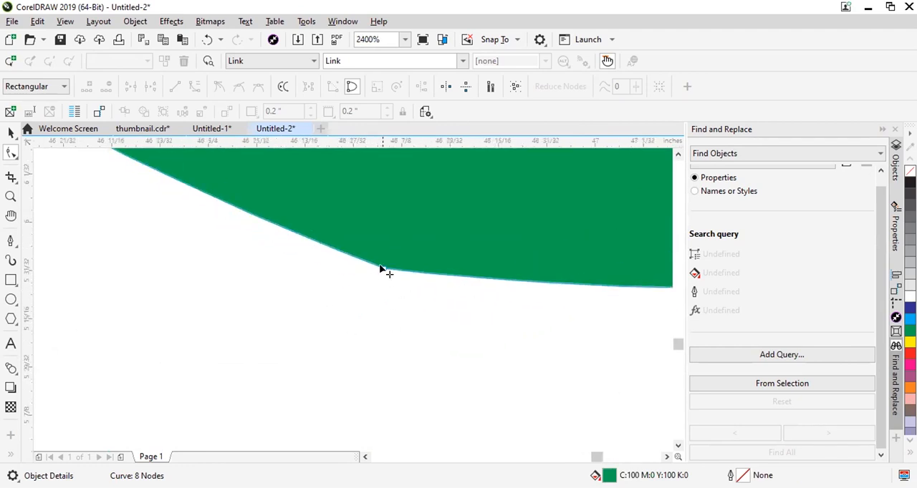
{"action": "left_click", "coordinate": [384, 270]}
{"action": "scroll", "coordinate": [372, 251], "scroll_direction": "up", "scroll_amount": 2}
{"action": "scroll", "coordinate": [349, 169], "scroll_direction": "up", "scroll_amount": 1}
{"action": "scroll", "coordinate": [346, 163], "scroll_direction": "up", "scroll_amount": 4}
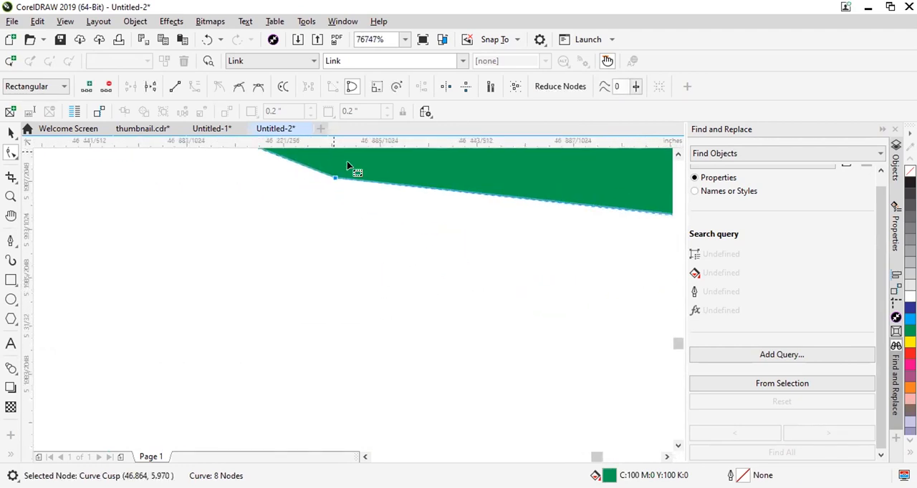
Remove the green fill from the apple body and give it a black outline.
{"action": "left_click", "coordinate": [392, 318]}
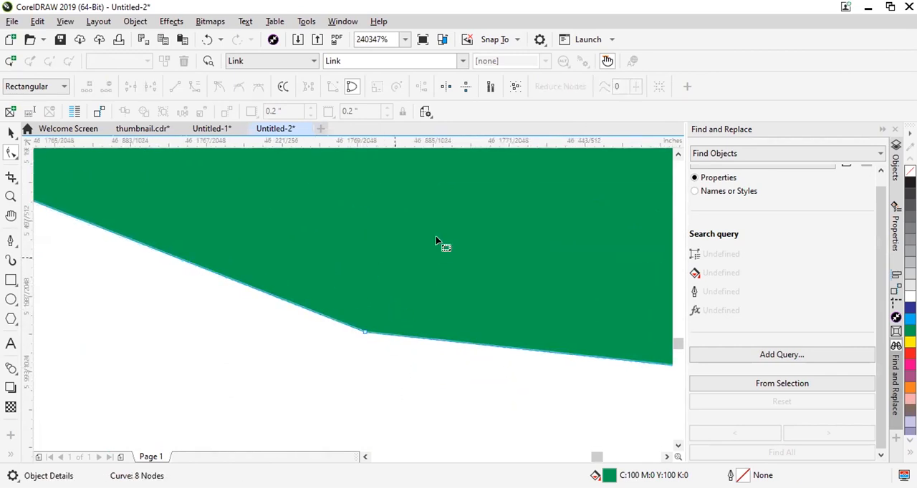
{"action": "left_click", "coordinate": [11, 133]}
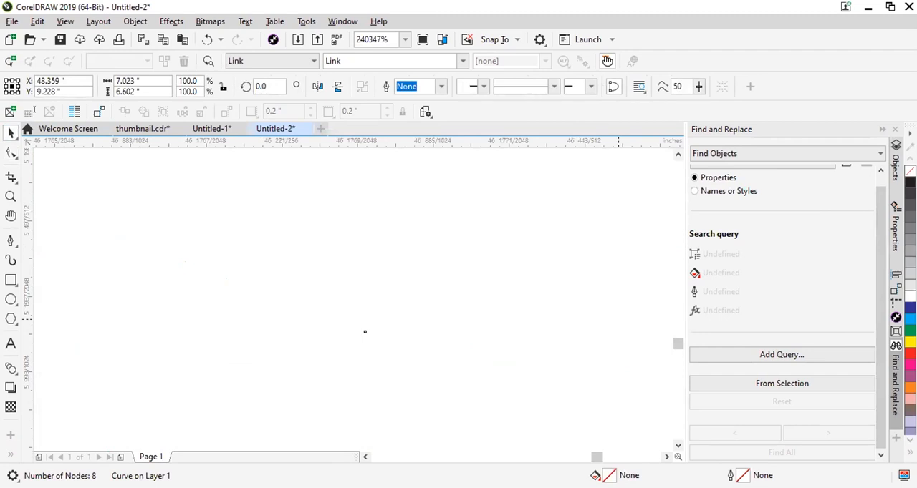
{"action": "right_click", "coordinate": [910, 182]}
{"action": "scroll", "coordinate": [630, 232], "scroll_direction": "down", "scroll_amount": 5}
{"action": "scroll", "coordinate": [537, 246], "scroll_direction": "up", "scroll_amount": 1}
{"action": "scroll", "coordinate": [365, 251], "scroll_direction": "down", "scroll_amount": 3}
{"action": "scroll", "coordinate": [356, 247], "scroll_direction": "up", "scroll_amount": 2}
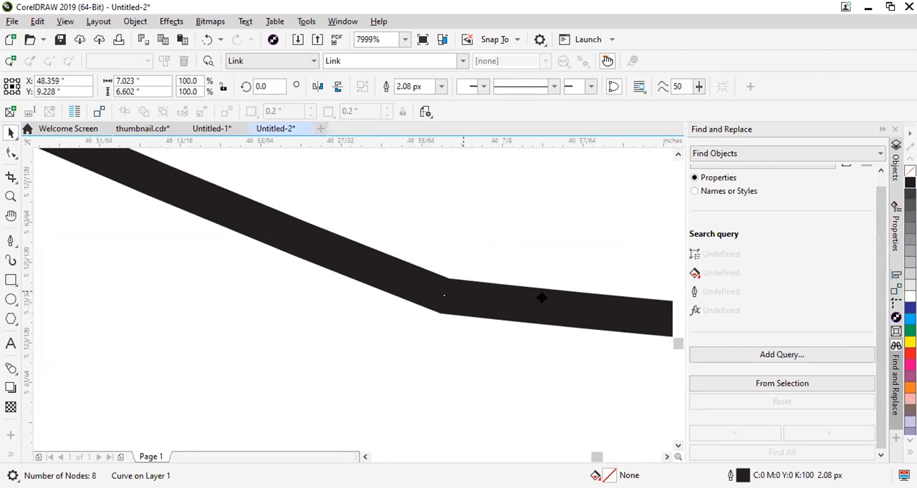
Add one node on each side of the cusp node on the apple's lower-left bottom edge, very close to it.
{"action": "left_click", "coordinate": [10, 154]}
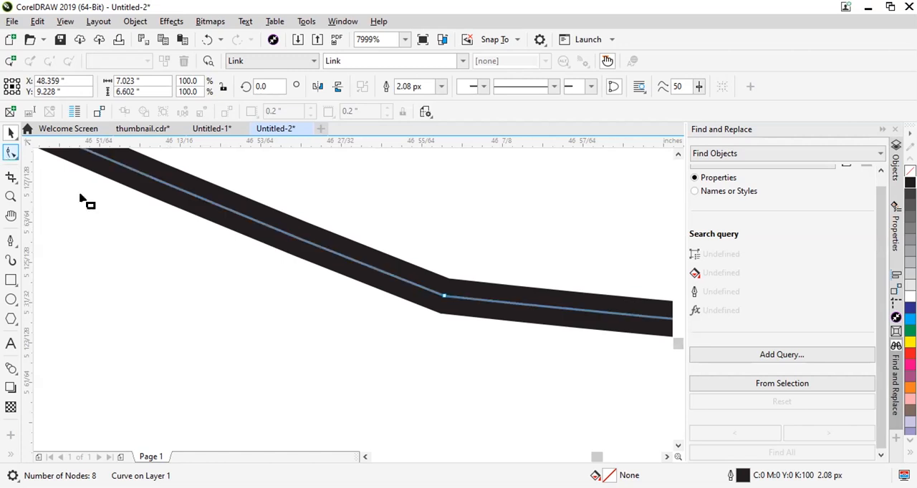
{"action": "double_click", "coordinate": [391, 275]}
{"action": "left_click", "coordinate": [511, 303]}
{"action": "double_click", "coordinate": [510, 304]}
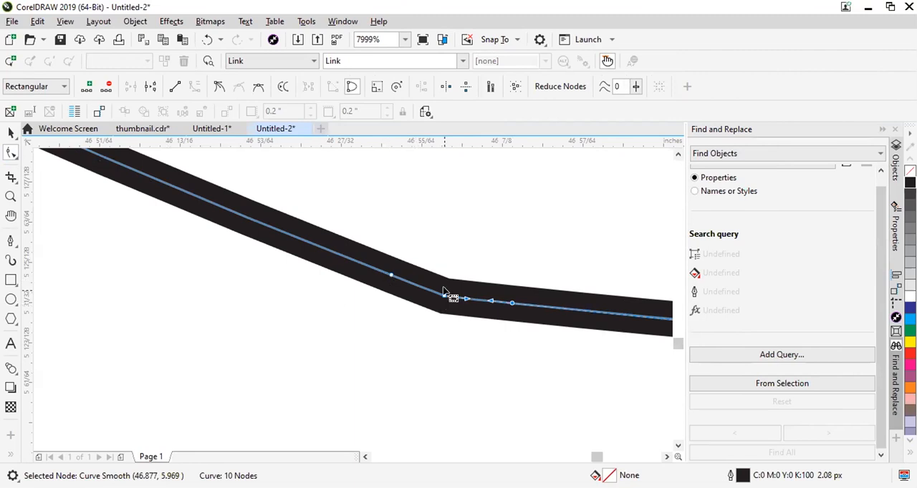
{"action": "scroll", "coordinate": [476, 312], "scroll_direction": "down", "scroll_amount": 4}
{"action": "scroll", "coordinate": [476, 311], "scroll_direction": "down", "scroll_amount": 8}
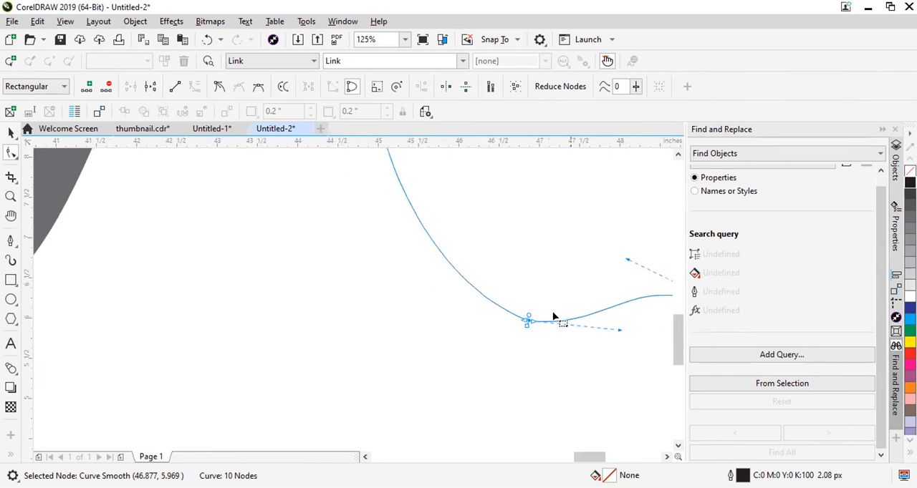
{"action": "scroll", "coordinate": [552, 316], "scroll_direction": "up", "scroll_amount": 8}
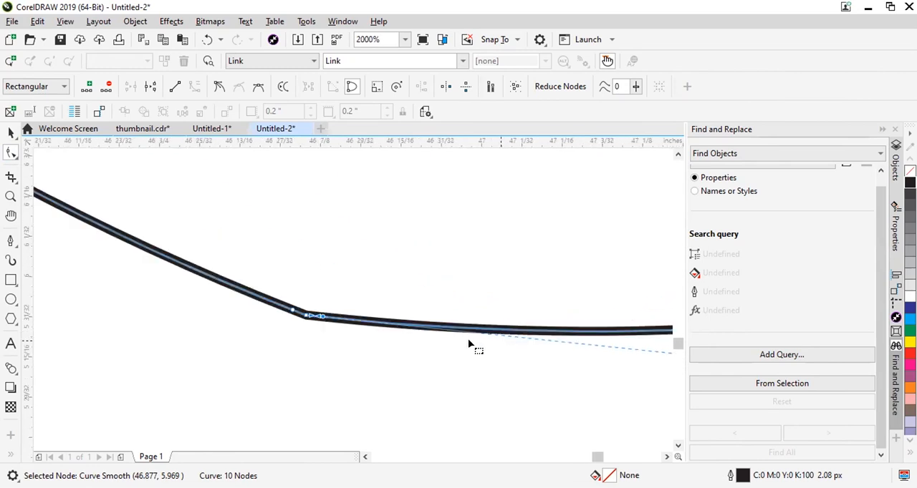
{"action": "scroll", "coordinate": [294, 316], "scroll_direction": "up", "scroll_amount": 4}
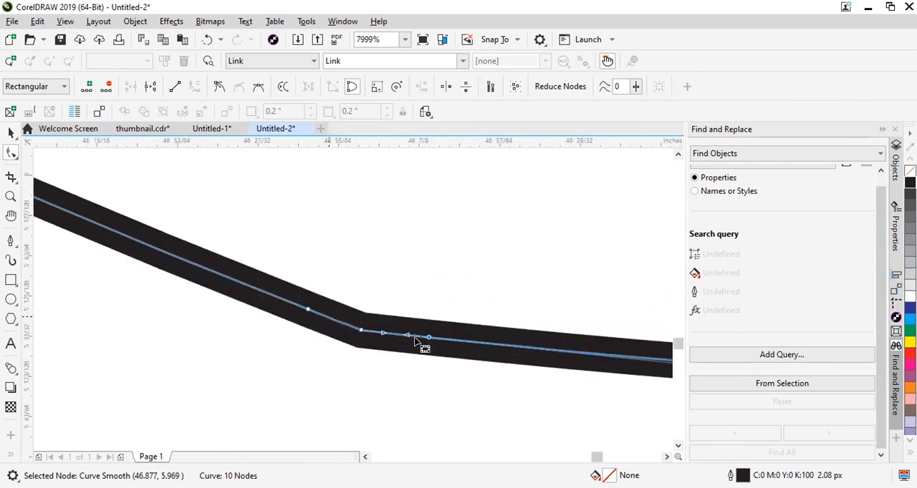
Try deleting the two added side nodes and the cusp node itself, and undo the cusp node's deletion.
{"action": "left_click_drag", "start_coordinate": [336, 377], "coordinate": [383, 315]}
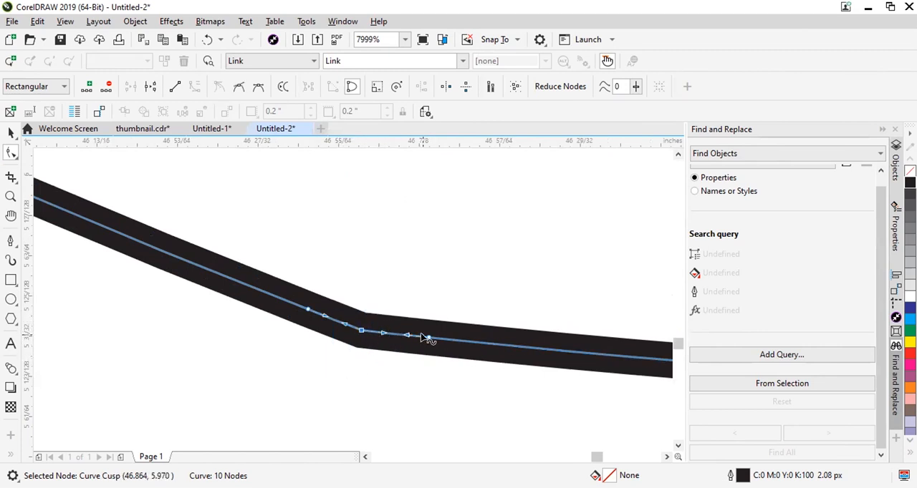
{"action": "double_click", "coordinate": [427, 338]}
{"action": "double_click", "coordinate": [307, 310]}
{"action": "scroll", "coordinate": [286, 371], "scroll_direction": "down", "scroll_amount": 12}
{"action": "left_click_drag", "start_coordinate": [269, 388], "coordinate": [306, 341]}
{"action": "key", "text": "Delete"}
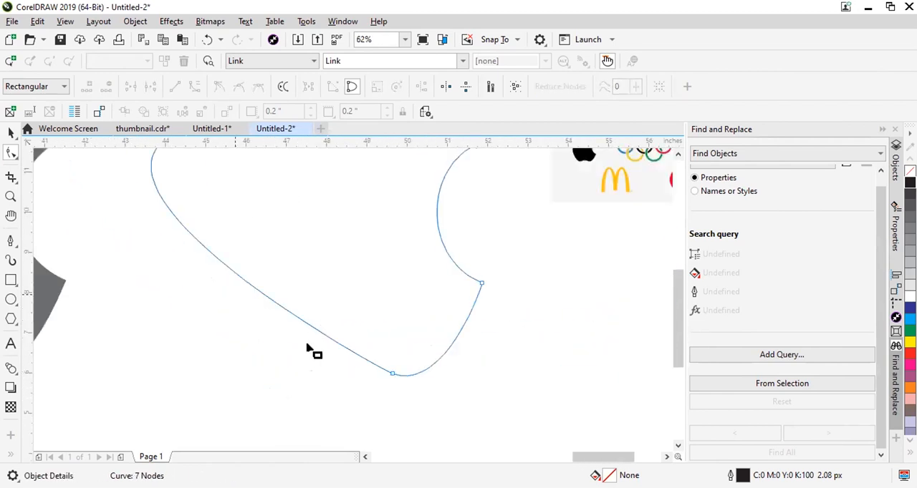
{"action": "scroll", "coordinate": [269, 335], "scroll_direction": "down", "scroll_amount": 3}
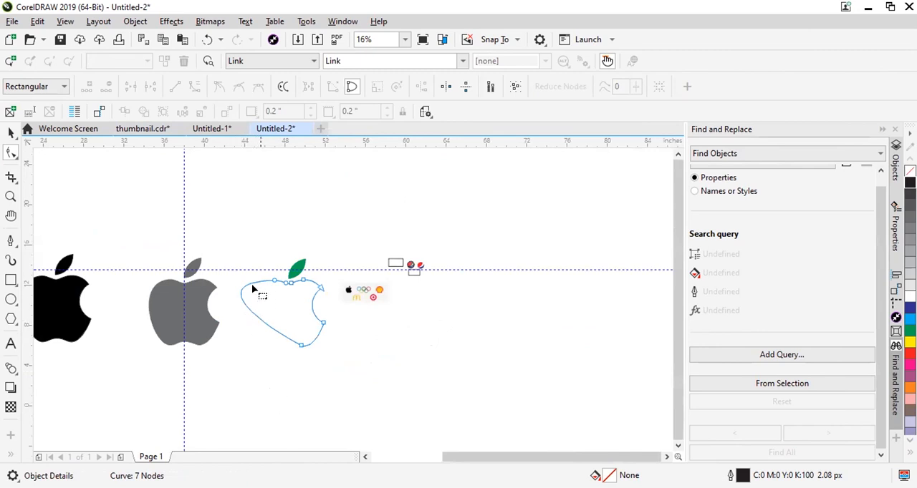
{"action": "double_click", "coordinate": [273, 326]}
{"action": "scroll", "coordinate": [288, 358], "scroll_direction": "up", "scroll_amount": 8}
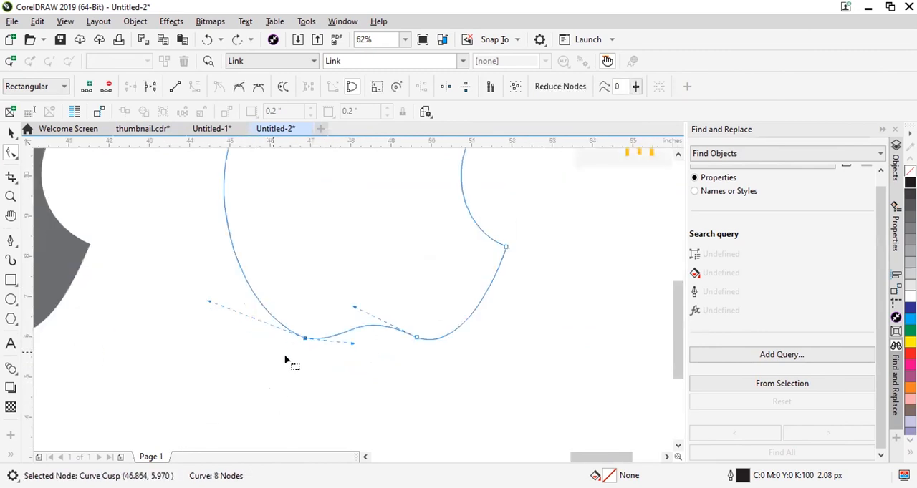
Add a node slightly to each side of the cusp on the apple's lower-left bottom edge, and delete the cusp node between them.
{"action": "double_click", "coordinate": [330, 328]}
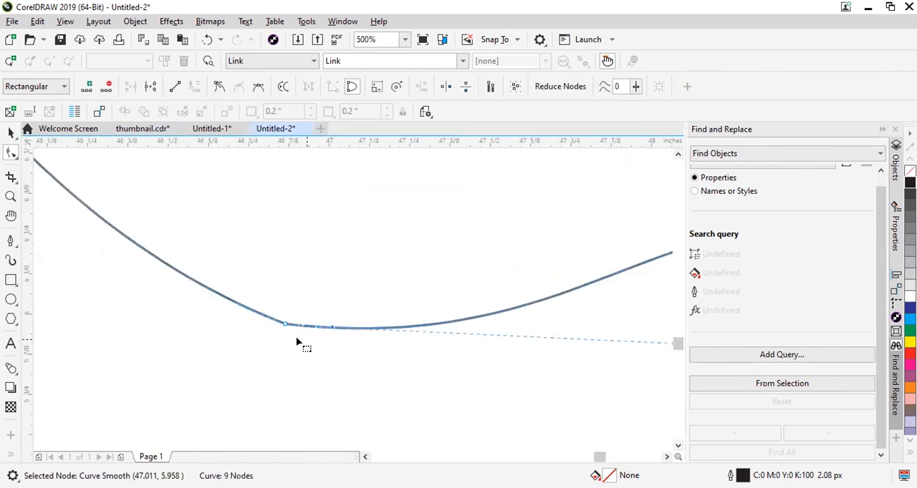
{"action": "double_click", "coordinate": [244, 307]}
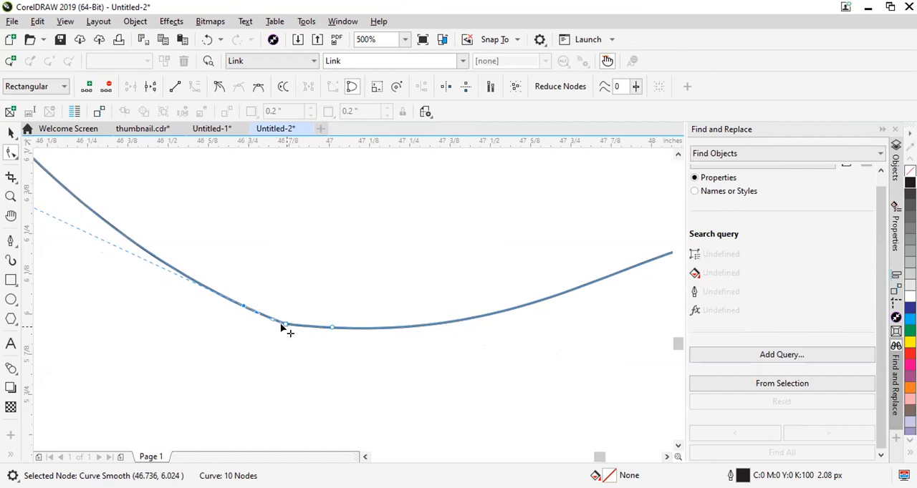
{"action": "scroll", "coordinate": [262, 317], "scroll_direction": "down", "scroll_amount": 2}
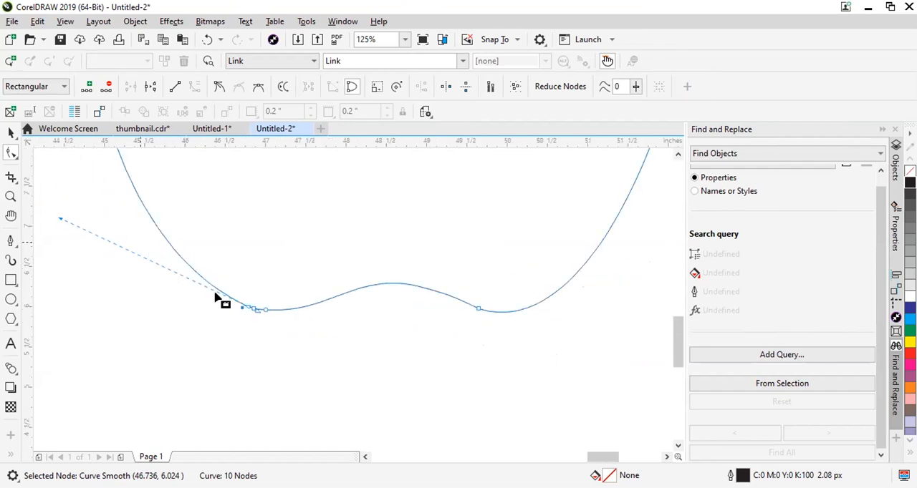
{"action": "scroll", "coordinate": [262, 312], "scroll_direction": "up", "scroll_amount": 6}
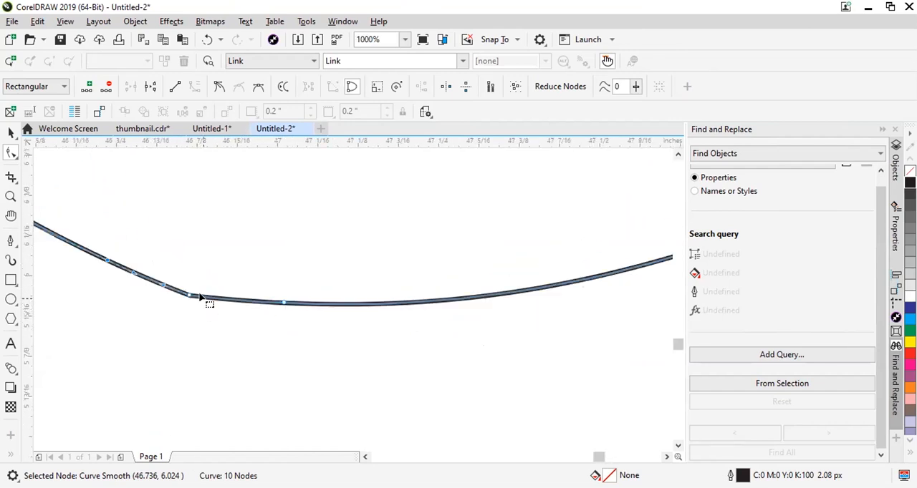
{"action": "left_click_drag", "start_coordinate": [146, 337], "coordinate": [210, 276]}
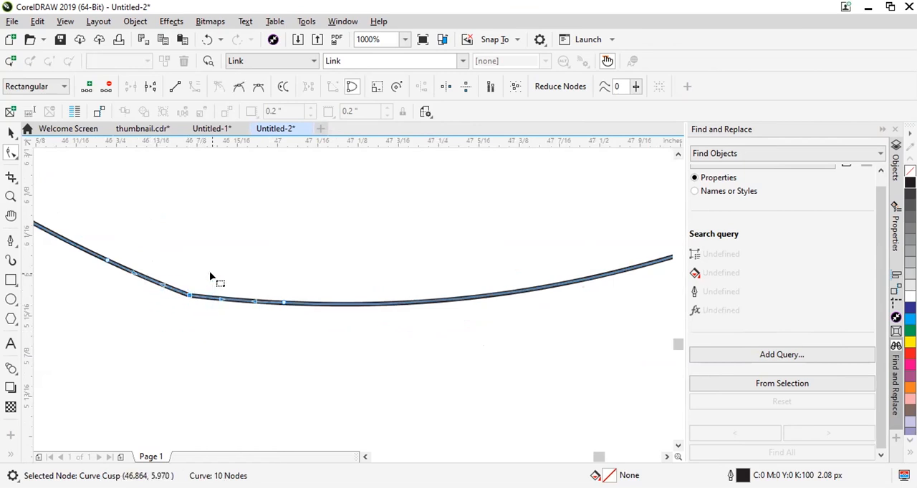
{"action": "key", "text": "Delete"}
Examine the smoothness of the reworked bottom edge of the apple outline at high magnification and at full-shape scale.
{"action": "scroll", "coordinate": [199, 318], "scroll_direction": "down", "scroll_amount": 2}
{"action": "scroll", "coordinate": [209, 303], "scroll_direction": "up", "scroll_amount": 4}
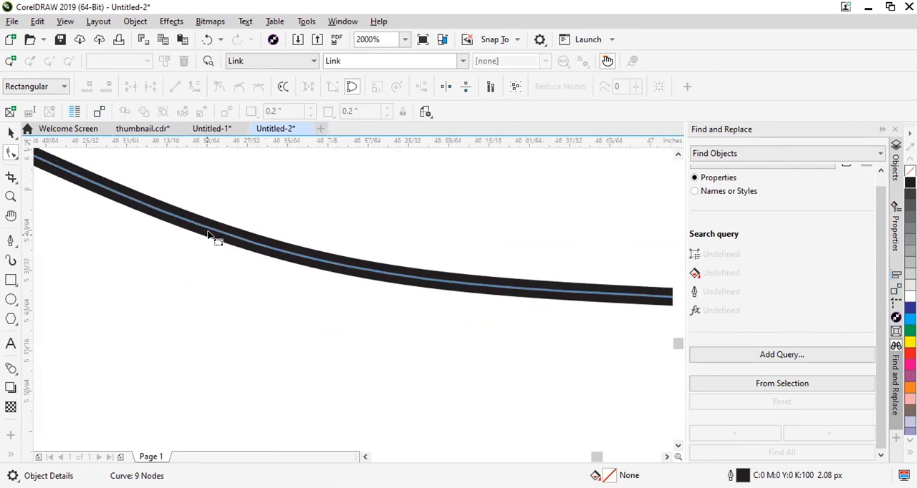
{"action": "scroll", "coordinate": [214, 239], "scroll_direction": "up", "scroll_amount": 4}
{"action": "scroll", "coordinate": [229, 234], "scroll_direction": "down", "scroll_amount": 10}
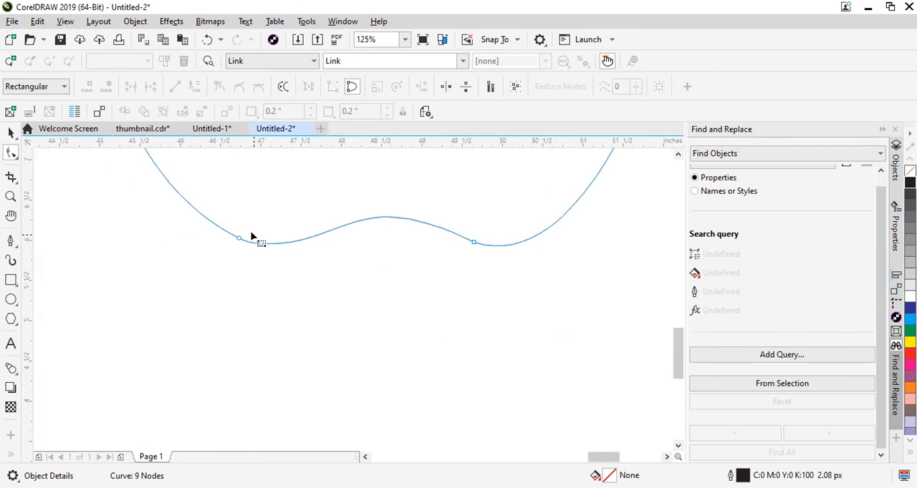
{"action": "scroll", "coordinate": [251, 235], "scroll_direction": "down", "scroll_amount": 8}
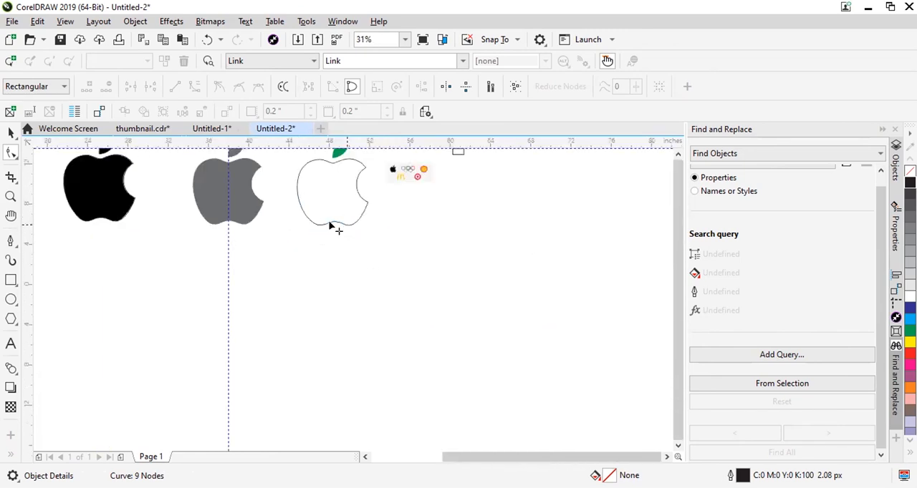
{"action": "scroll", "coordinate": [357, 214], "scroll_direction": "up", "scroll_amount": 2}
{"action": "scroll", "coordinate": [290, 247], "scroll_direction": "up", "scroll_amount": 3}
{"action": "scroll", "coordinate": [358, 205], "scroll_direction": "down", "scroll_amount": 4}
{"action": "scroll", "coordinate": [401, 213], "scroll_direction": "up", "scroll_amount": 8}
{"action": "scroll", "coordinate": [393, 269], "scroll_direction": "down", "scroll_amount": 3}
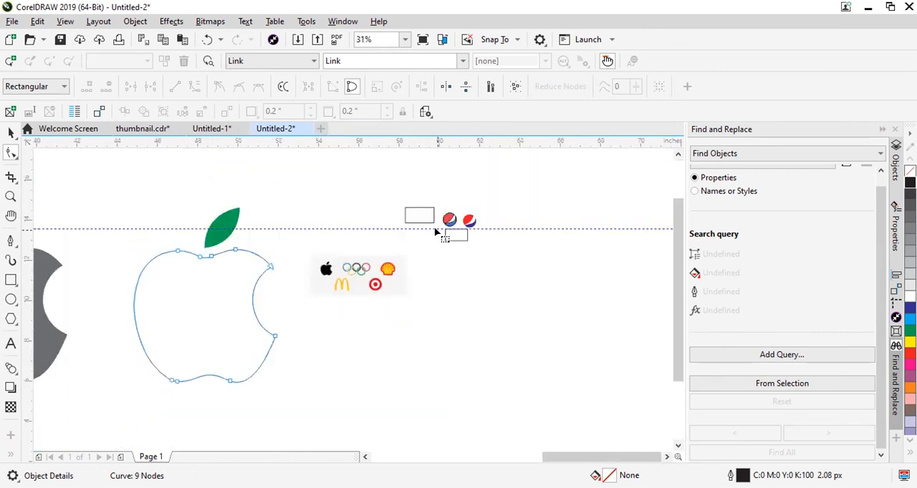
Select all three parts of the coloured Pepsi mark and move them a short way up and to the right.
{"action": "scroll", "coordinate": [441, 236], "scroll_direction": "up", "scroll_amount": 3}
{"action": "scroll", "coordinate": [446, 234], "scroll_direction": "up", "scroll_amount": 2}
{"action": "left_click", "coordinate": [10, 134]}
{"action": "left_click_drag", "start_coordinate": [597, 217], "coordinate": [421, 376]}
{"action": "left_click_drag", "start_coordinate": [500, 295], "coordinate": [539, 244]}
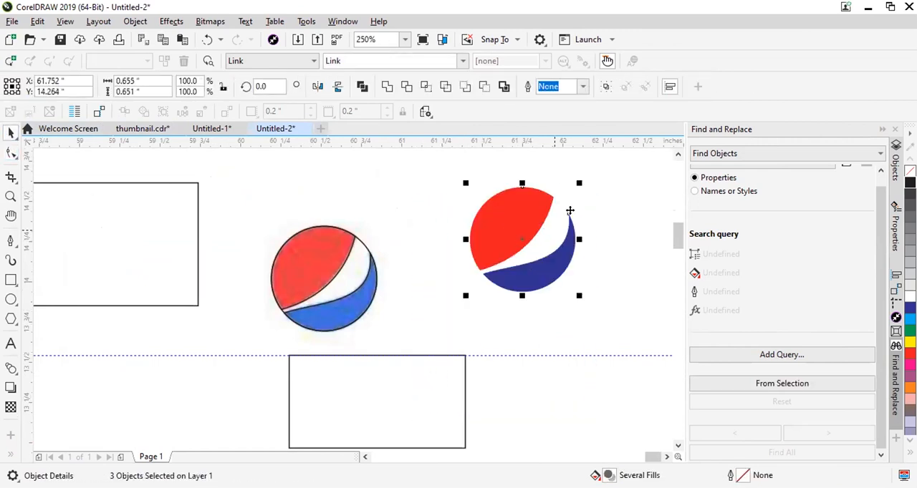
{"action": "left_click", "coordinate": [592, 198]}
Delete the extra nodes at the top and left of the red Pepsi segment's outer arc, leaving only its two tip nodes.
{"action": "left_click", "coordinate": [537, 191]}
{"action": "left_click", "coordinate": [10, 153]}
{"action": "scroll", "coordinate": [565, 189], "scroll_direction": "up", "scroll_amount": 2}
{"action": "scroll", "coordinate": [552, 199], "scroll_direction": "down", "scroll_amount": 2}
{"action": "scroll", "coordinate": [539, 197], "scroll_direction": "up", "scroll_amount": 1}
{"action": "left_click_drag", "start_coordinate": [453, 204], "coordinate": [531, 243]}
{"action": "key", "text": "Delete"}
{"action": "left_click_drag", "start_coordinate": [366, 305], "coordinate": [423, 347]}
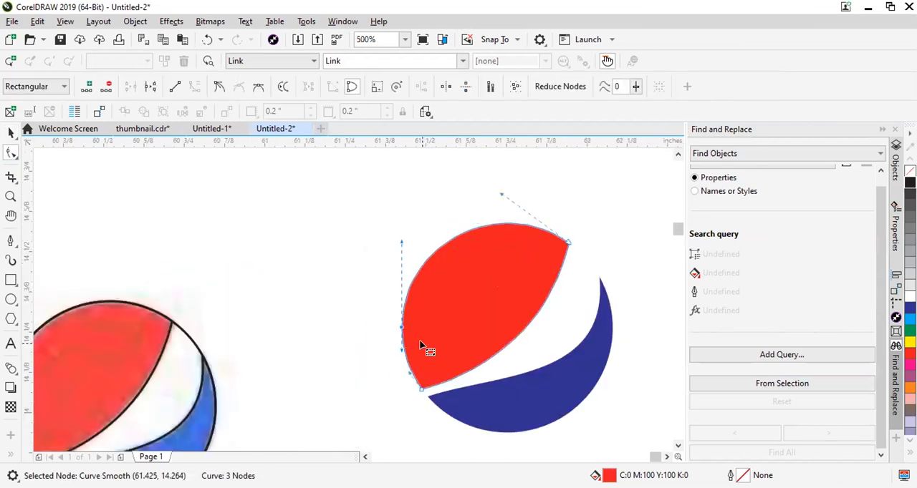
{"action": "key", "text": "Delete"}
Delete the extra node on the right side of the blue Pepsi segment's outer arc.
{"action": "scroll", "coordinate": [424, 347], "scroll_direction": "down", "scroll_amount": 2}
{"action": "left_click", "coordinate": [483, 381]}
{"action": "scroll", "coordinate": [484, 383], "scroll_direction": "up", "scroll_amount": 2}
{"action": "left_click_drag", "start_coordinate": [573, 313], "coordinate": [528, 294]}
{"action": "key", "text": "Delete"}
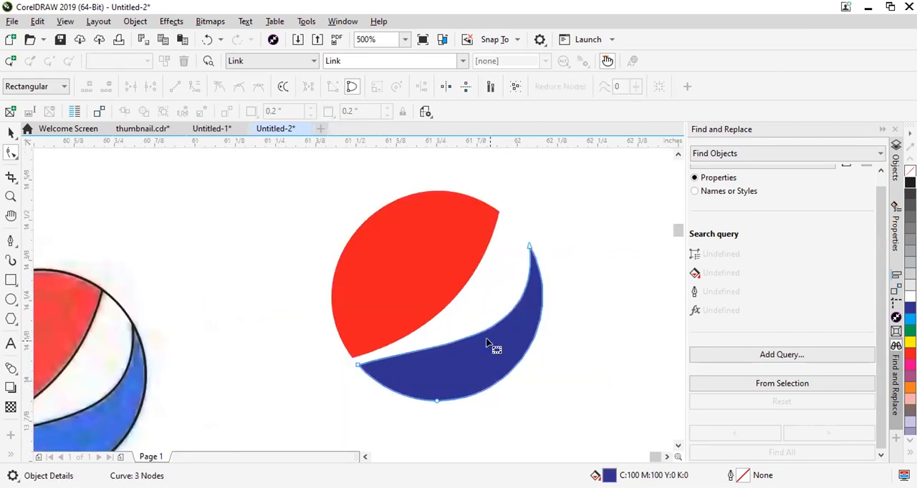
Delete the unfilled, outline-free ellipse lying behind the red and blue Pepsi segments.
{"action": "left_click", "coordinate": [487, 283]}
{"action": "left_click", "coordinate": [10, 136]}
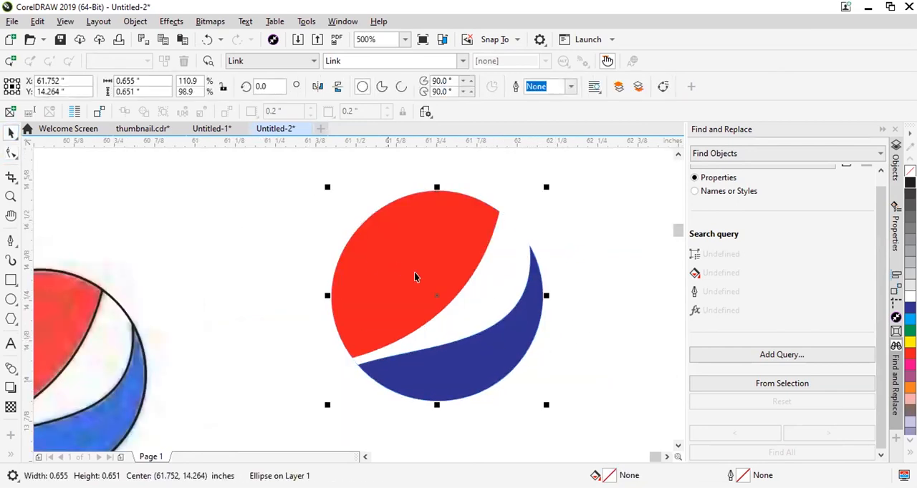
{"action": "left_click", "coordinate": [504, 276]}
{"action": "key", "text": "Delete"}
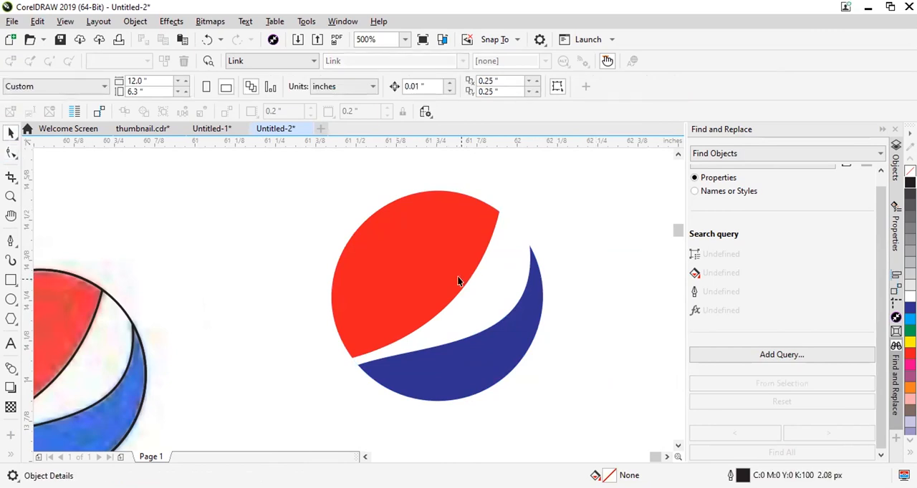
Apply a linear fountain fill to the red Pepsi segment, running from near its upper-right tip to its lower-left tip.
{"action": "left_click_drag", "start_coordinate": [428, 267], "coordinate": [364, 236]}
{"action": "key", "text": "ctrl+z"}
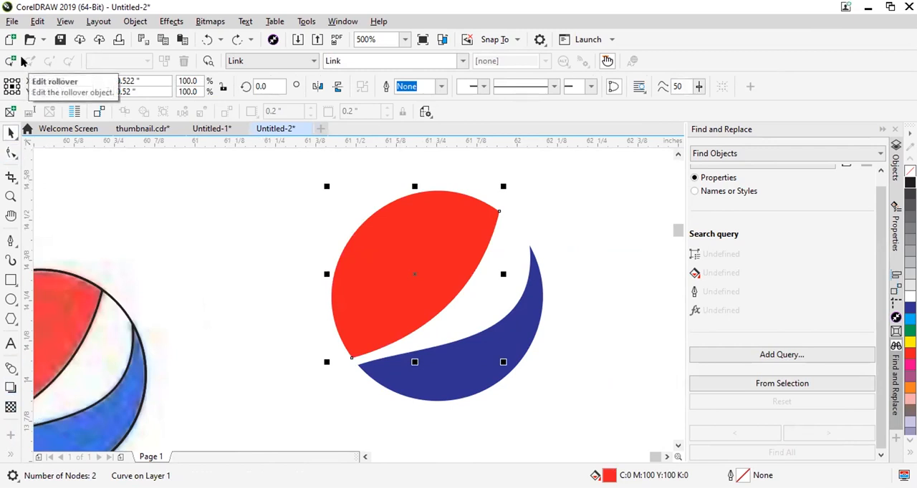
{"action": "left_click", "coordinate": [8, 458]}
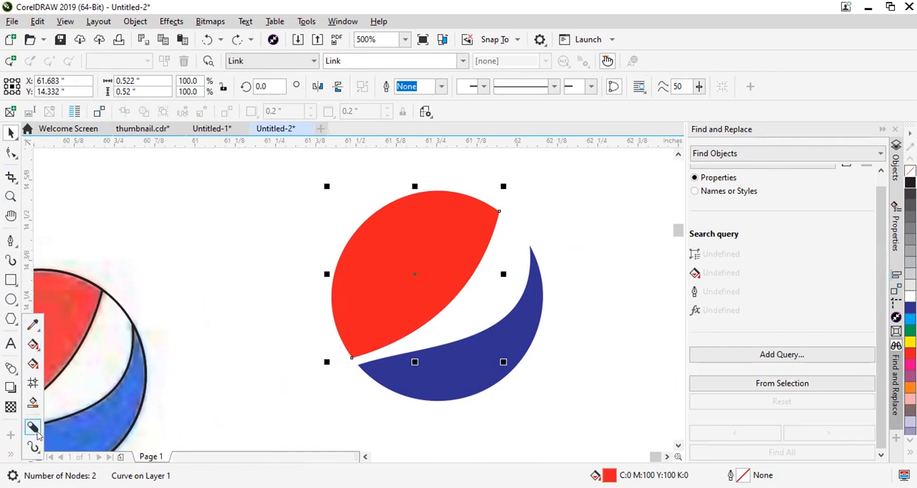
{"action": "left_click", "coordinate": [34, 365]}
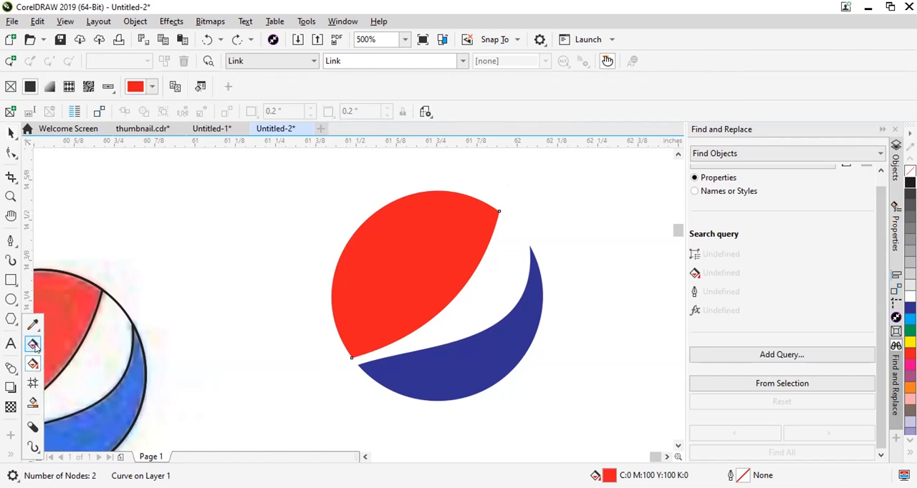
{"action": "left_click_drag", "start_coordinate": [469, 226], "coordinate": [361, 348]}
{"action": "left_click_drag", "start_coordinate": [469, 226], "coordinate": [472, 202]}
Set the fountain fill's lower-left end colour to dark red, C33 M99 Y100 K51.
{"action": "left_click", "coordinate": [362, 349]}
{"action": "left_click", "coordinate": [394, 344]}
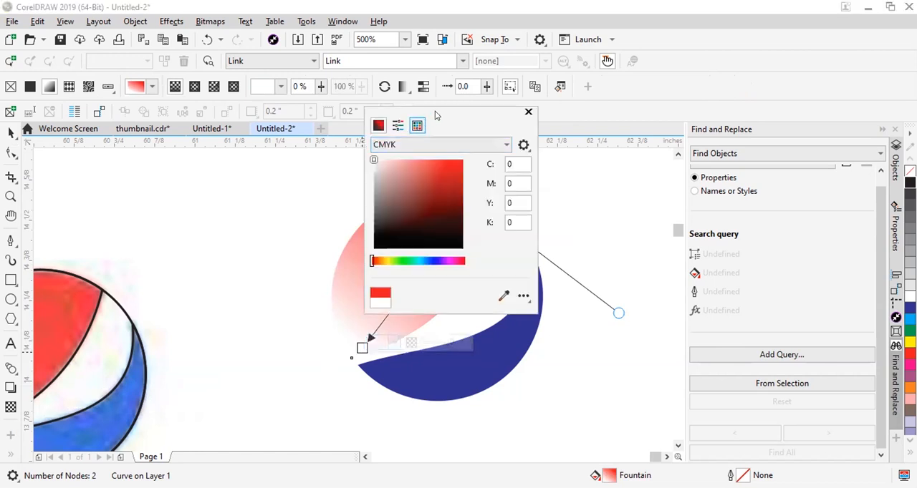
{"action": "left_click_drag", "start_coordinate": [452, 111], "coordinate": [637, 123]}
{"action": "left_click", "coordinate": [641, 197]}
{"action": "left_click", "coordinate": [645, 206]}
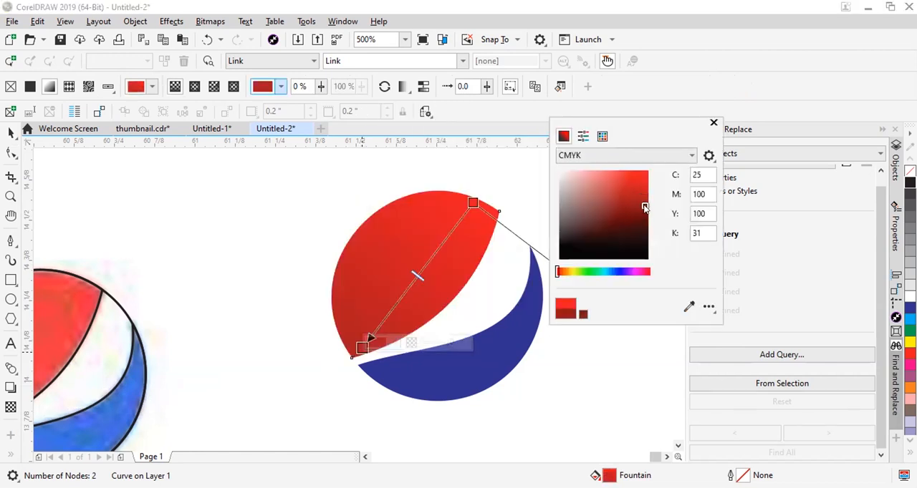
{"action": "left_click", "coordinate": [644, 216]}
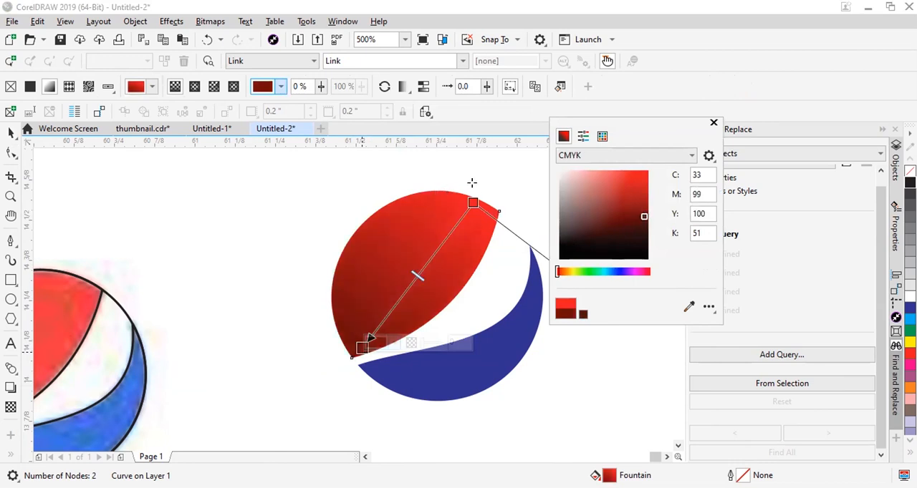
Set the fountain fill's upper-right start colour to bright red in the RGB model, R255 G0 B9.
{"action": "left_click", "coordinate": [473, 204]}
{"action": "left_click", "coordinate": [505, 197]}
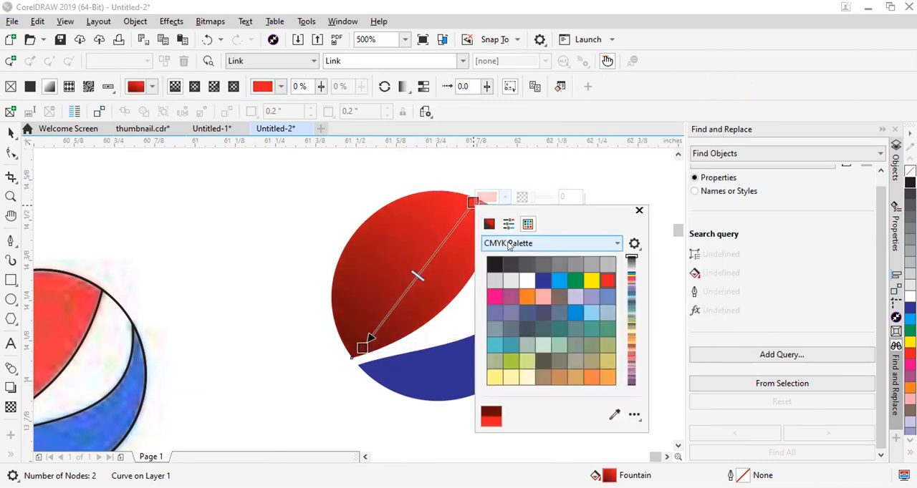
{"action": "left_click", "coordinate": [490, 224]}
{"action": "left_click", "coordinate": [522, 244]}
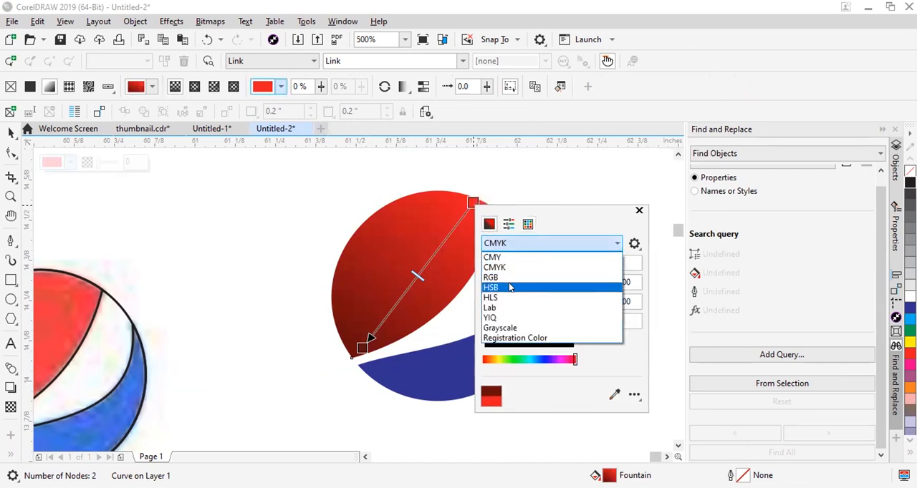
{"action": "left_click", "coordinate": [506, 278]}
{"action": "left_click_drag", "start_coordinate": [558, 269], "coordinate": [578, 254]}
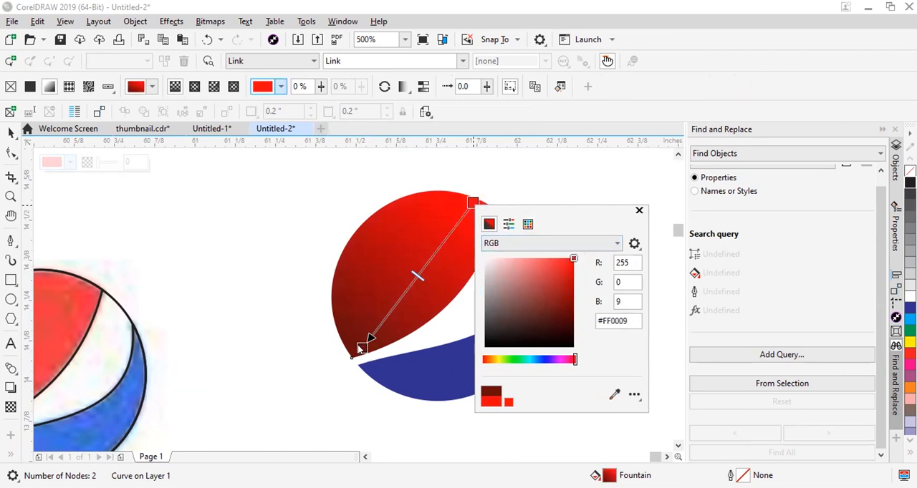
Set the red segment's lower-left fountain fill end colour to dark red in the RGB model, R92 G0 B0.
{"action": "left_click", "coordinate": [436, 164]}
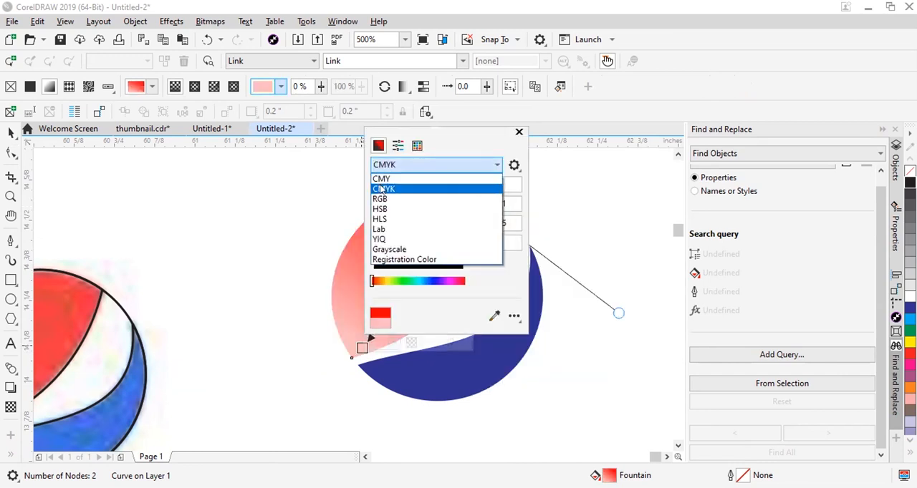
{"action": "left_click", "coordinate": [390, 197]}
{"action": "left_click", "coordinate": [464, 210]}
{"action": "left_click_drag", "start_coordinate": [464, 210], "coordinate": [542, 234]}
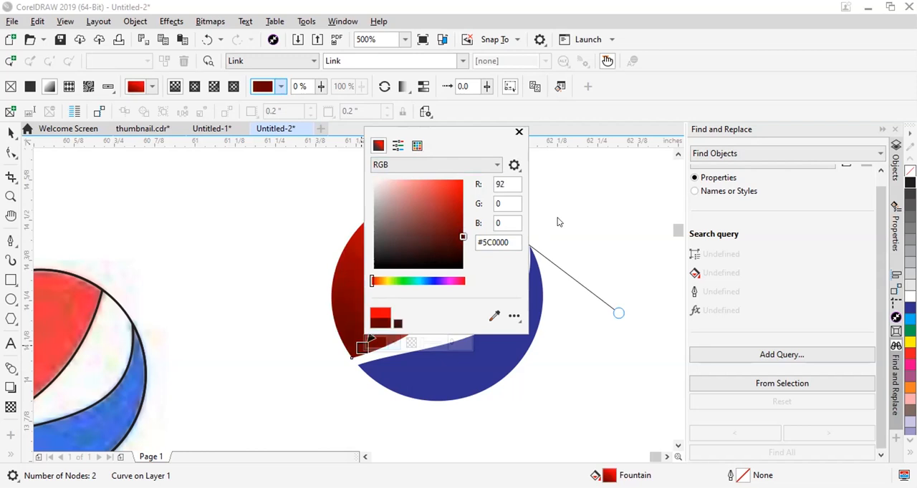
Apply a linear fountain fill to the blue Pepsi segment, running from near its upper-right tip to its lower-left tip.
{"action": "scroll", "coordinate": [409, 242], "scroll_direction": "down", "scroll_amount": 2}
{"action": "left_click", "coordinate": [450, 308]}
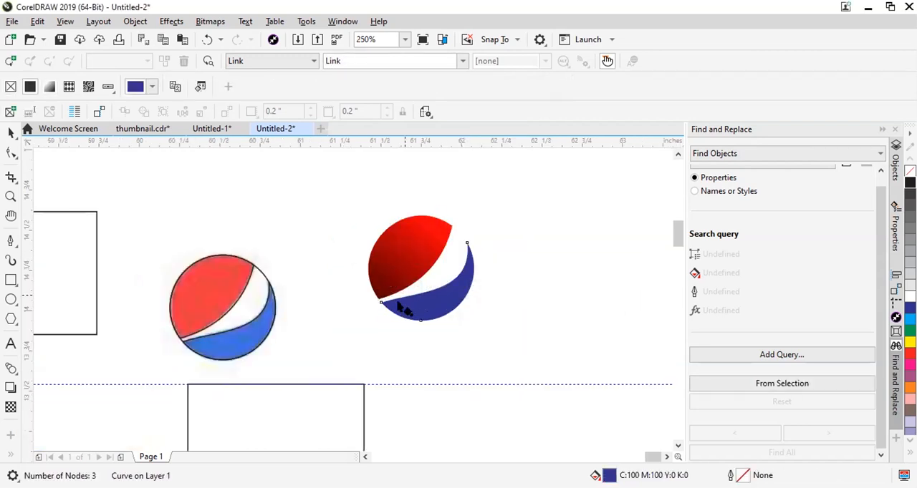
{"action": "scroll", "coordinate": [453, 304], "scroll_direction": "up", "scroll_amount": 2}
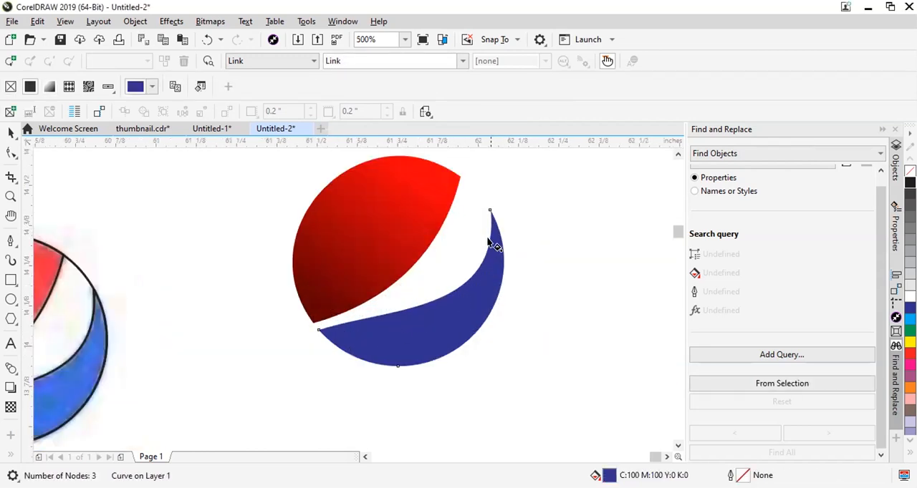
{"action": "left_click_drag", "start_coordinate": [495, 235], "coordinate": [338, 338]}
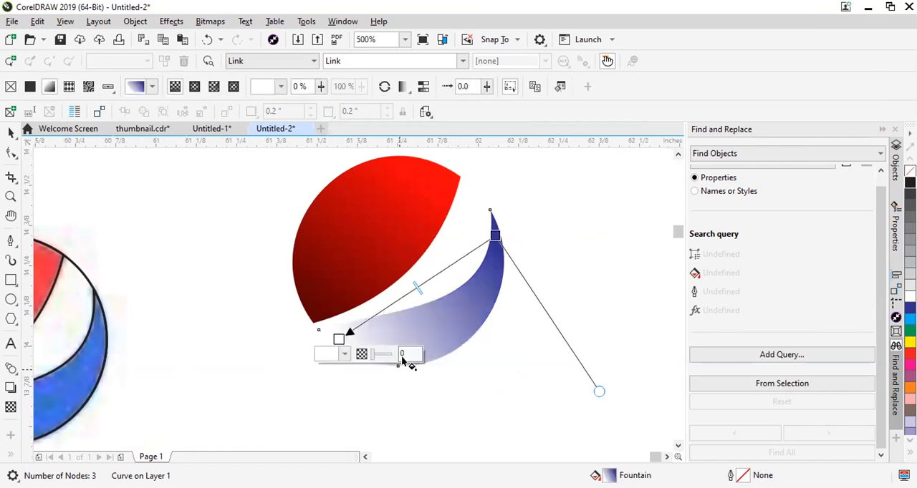
Set the blue segment's upper-right fountain fill start colour to deep blue in the RGB model, R0 G30 B150.
{"action": "left_click", "coordinate": [495, 235]}
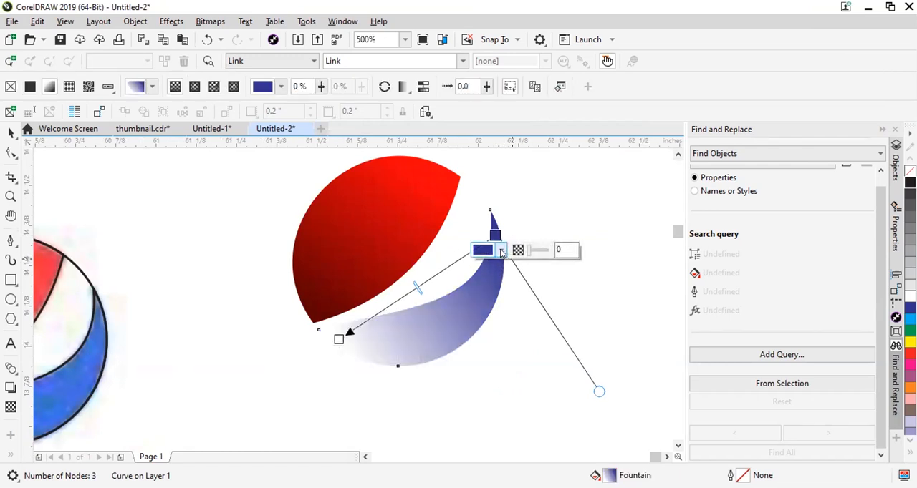
{"action": "left_click", "coordinate": [501, 251]}
{"action": "left_click", "coordinate": [485, 279]}
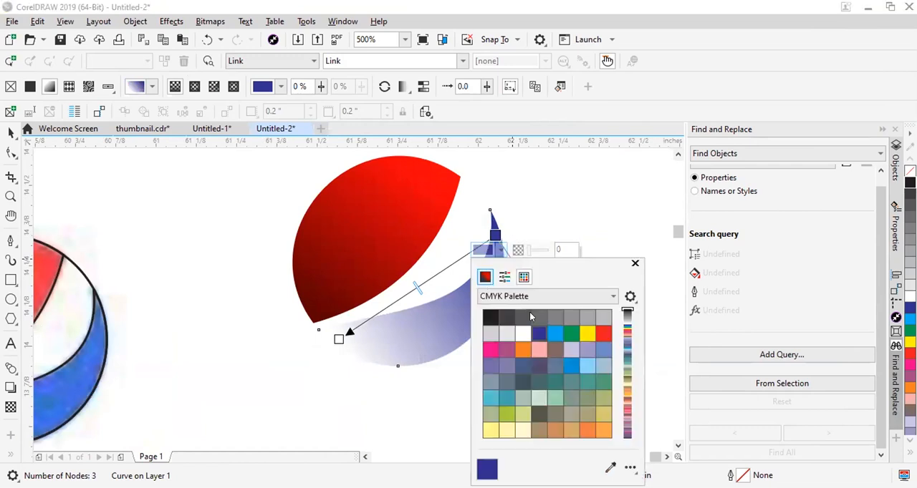
{"action": "left_click", "coordinate": [528, 300]}
{"action": "left_click", "coordinate": [505, 333]}
{"action": "mouse_move", "coordinate": [517, 322]}
{"action": "left_mouse_down"}
{"action": "mouse_move", "coordinate": [532, 348]}
{"action": "mouse_move", "coordinate": [563, 348]}
{"action": "mouse_move", "coordinate": [556, 351]}
{"action": "mouse_move", "coordinate": [559, 343]}
{"action": "left_mouse_up"}
{"action": "left_click_drag", "start_coordinate": [540, 412], "coordinate": [537, 414]}
{"action": "left_click_drag", "start_coordinate": [560, 345], "coordinate": [570, 347]}
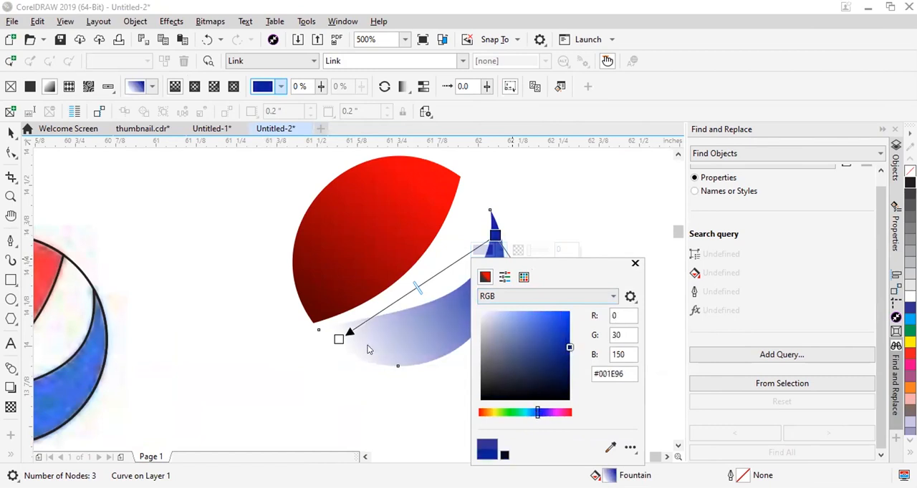
Set the blue segment's lower-left fountain fill end colour to dark navy, C100 M88 Y18 K53.
{"action": "left_click", "coordinate": [345, 354]}
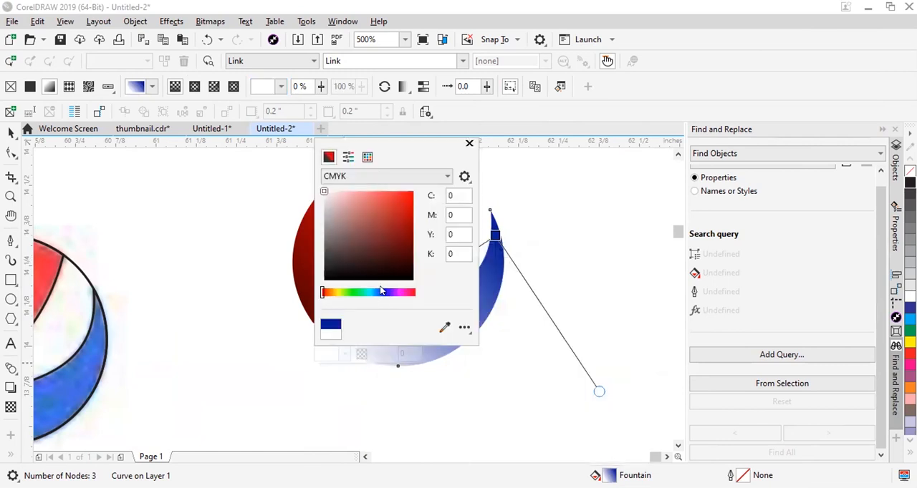
{"action": "left_click", "coordinate": [381, 292]}
{"action": "left_click", "coordinate": [409, 243]}
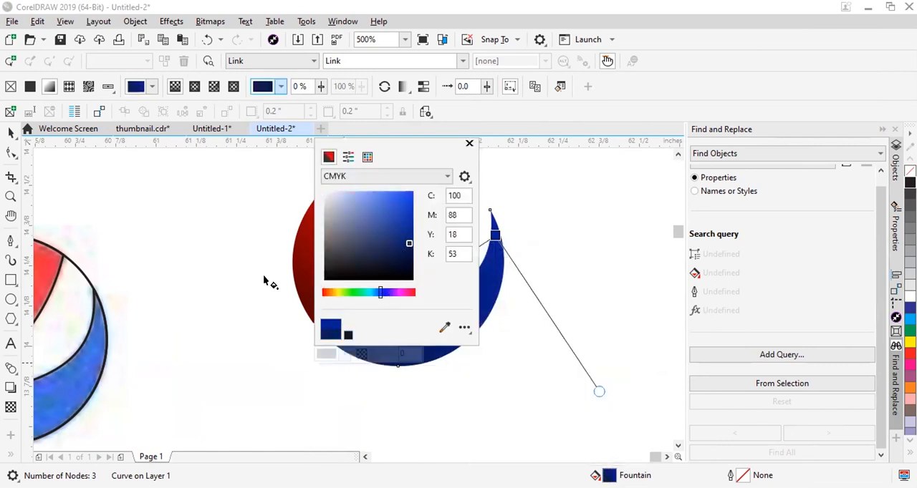
{"action": "left_click", "coordinate": [314, 197]}
{"action": "scroll", "coordinate": [428, 274], "scroll_direction": "down", "scroll_amount": 1}
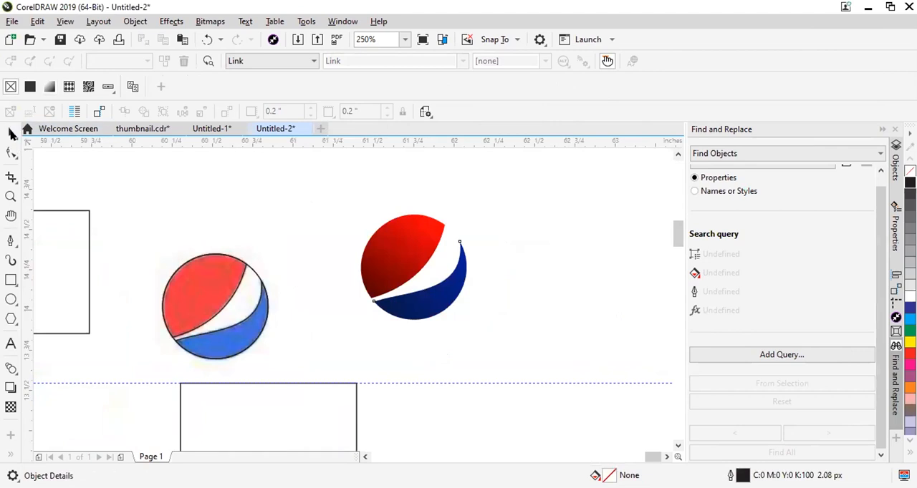
Select all the pieces of the gradient Pepsi mark and move them up and left to about X 61.317 in, Y 14.575 in.
{"action": "left_click", "coordinate": [11, 135]}
{"action": "scroll", "coordinate": [314, 253], "scroll_direction": "down", "scroll_amount": 1}
{"action": "scroll", "coordinate": [379, 252], "scroll_direction": "up", "scroll_amount": 1}
{"action": "left_click", "coordinate": [330, 290]}
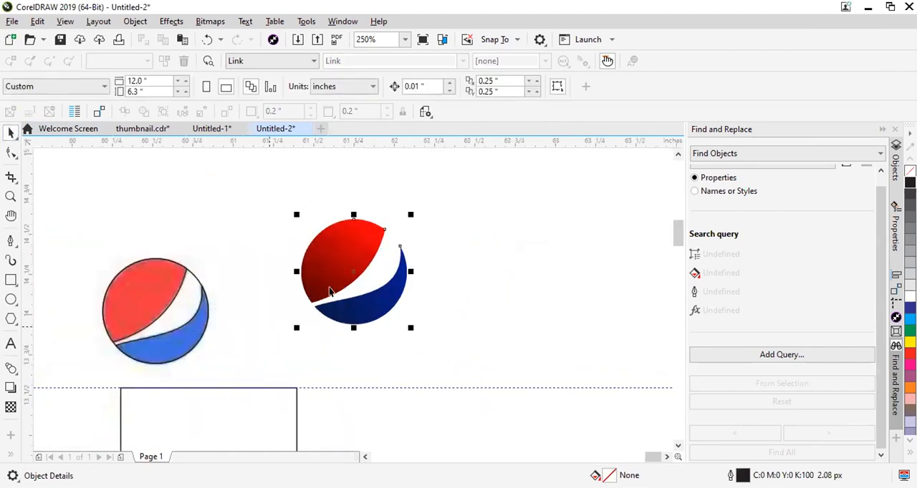
{"action": "scroll", "coordinate": [344, 271], "scroll_direction": "up", "scroll_amount": 1}
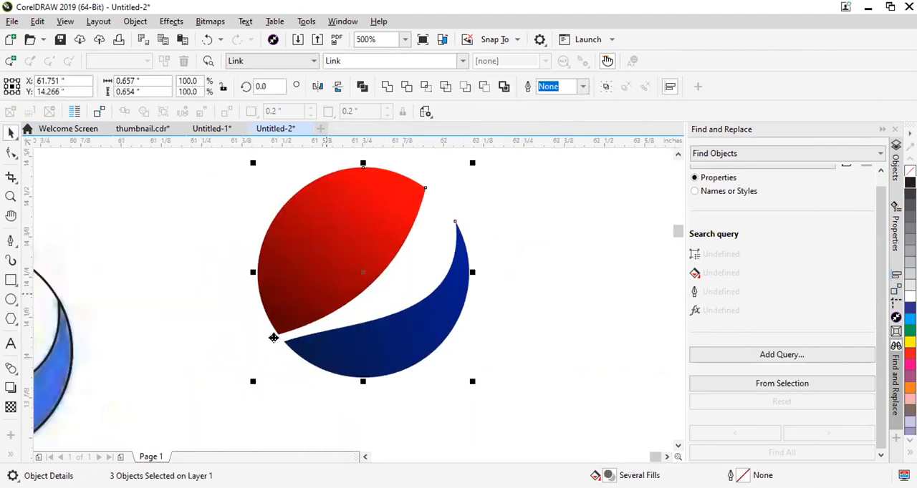
{"action": "scroll", "coordinate": [243, 248], "scroll_direction": "down", "scroll_amount": 1}
{"action": "left_click_drag", "start_coordinate": [300, 258], "coordinate": [223, 197]}
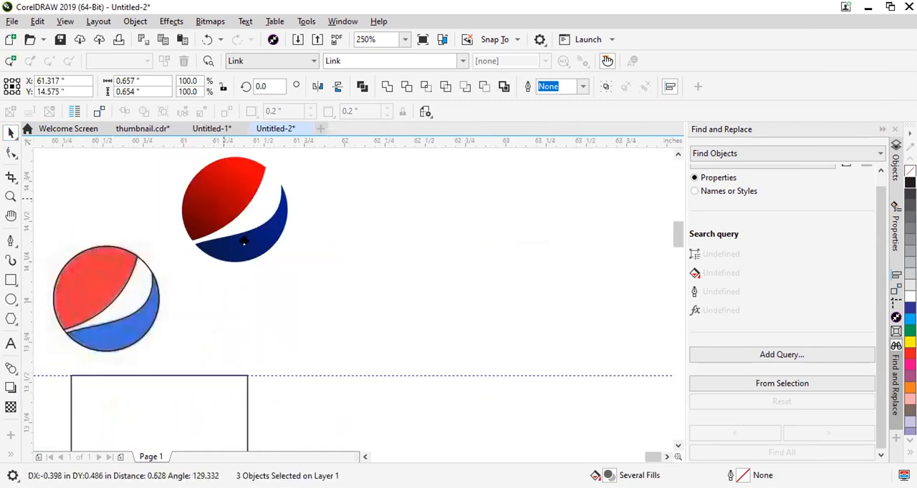
{"action": "left_click", "coordinate": [229, 206]}
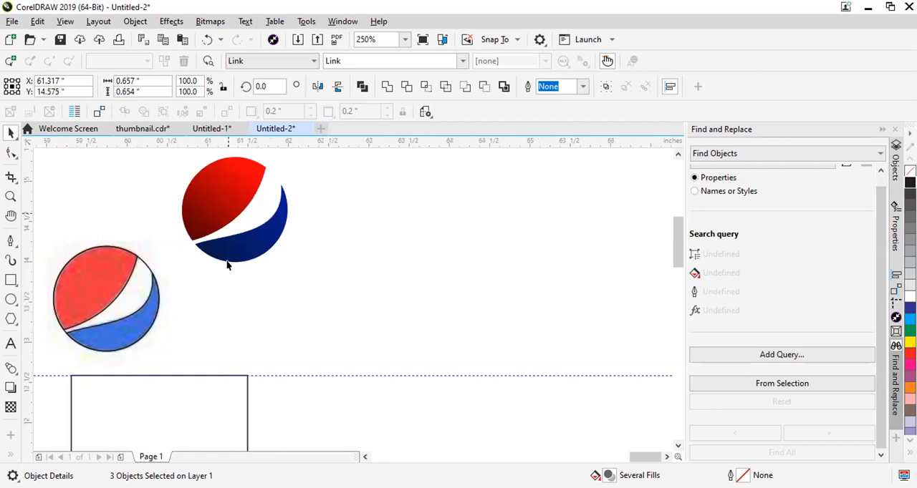
Deselect the Pepsi mark and examine its gradients up close, along with the reference logos and apple drawings across the page.
{"action": "scroll", "coordinate": [235, 255], "scroll_direction": "down", "scroll_amount": 2}
{"action": "scroll", "coordinate": [94, 376], "scroll_direction": "down", "scroll_amount": 3}
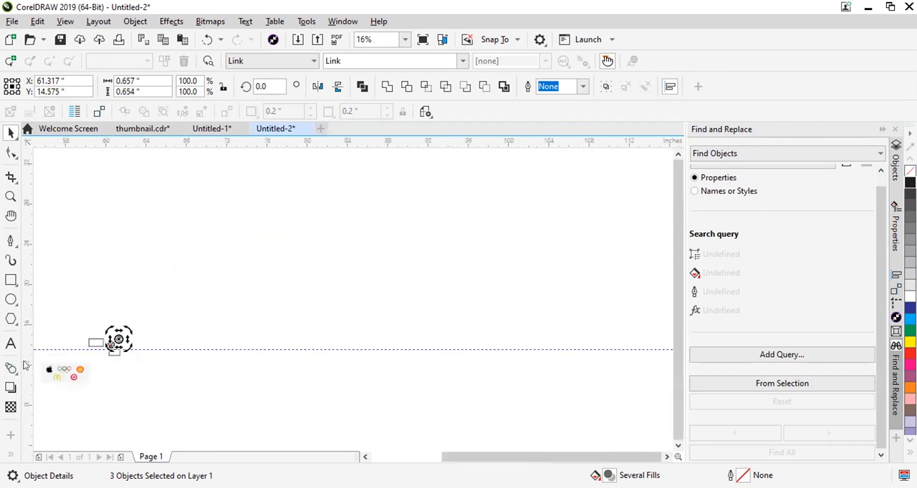
{"action": "scroll", "coordinate": [39, 377], "scroll_direction": "up", "scroll_amount": 1}
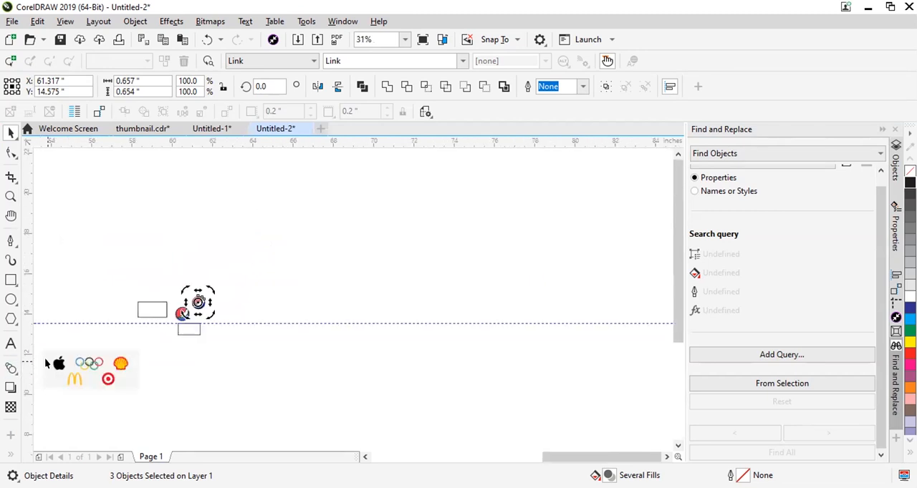
{"action": "scroll", "coordinate": [113, 345], "scroll_direction": "up", "scroll_amount": 2}
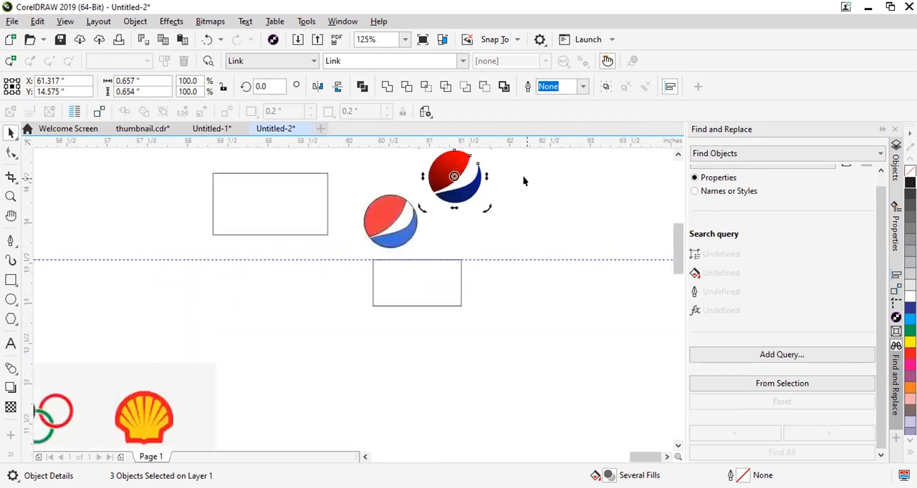
{"action": "left_click", "coordinate": [508, 287]}
{"action": "scroll", "coordinate": [470, 181], "scroll_direction": "up", "scroll_amount": 4}
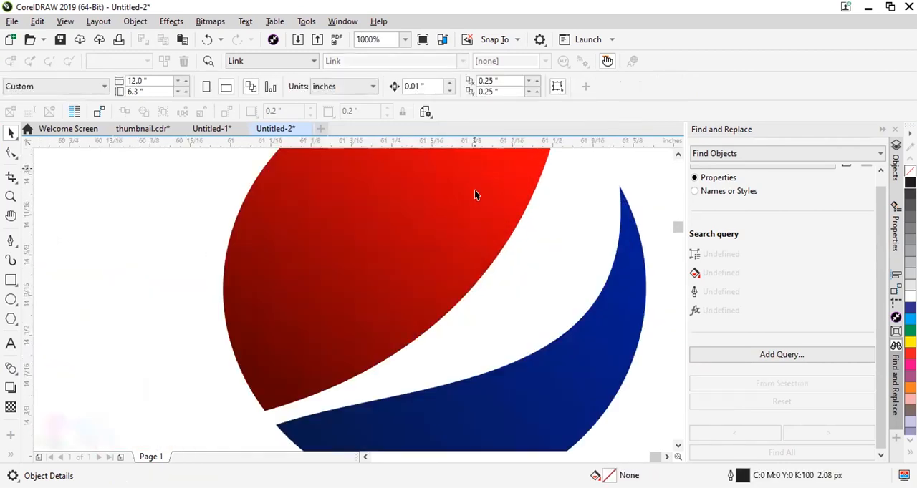
{"action": "scroll", "coordinate": [474, 194], "scroll_direction": "down", "scroll_amount": 6}
{"action": "scroll", "coordinate": [379, 308], "scroll_direction": "up", "scroll_amount": 2}
{"action": "scroll", "coordinate": [383, 309], "scroll_direction": "down", "scroll_amount": 5}
{"action": "scroll", "coordinate": [426, 306], "scroll_direction": "up", "scroll_amount": 1}
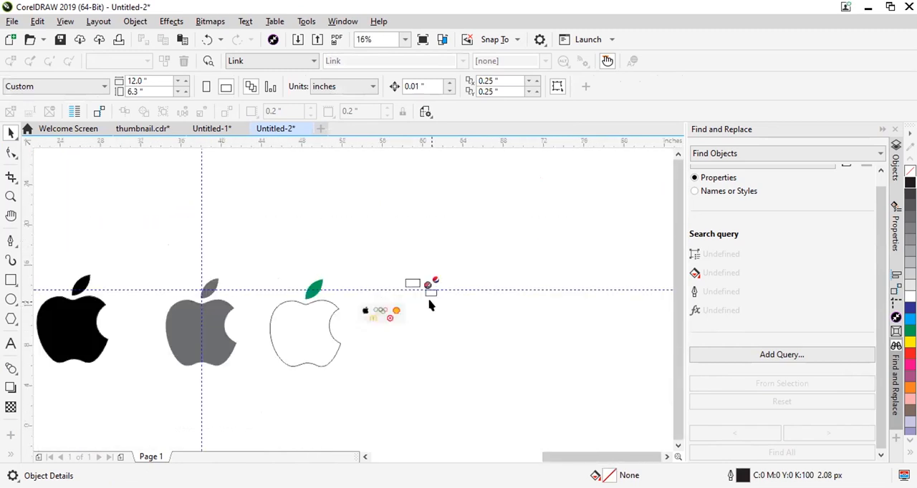
{"action": "scroll", "coordinate": [429, 305], "scroll_direction": "up", "scroll_amount": 1}
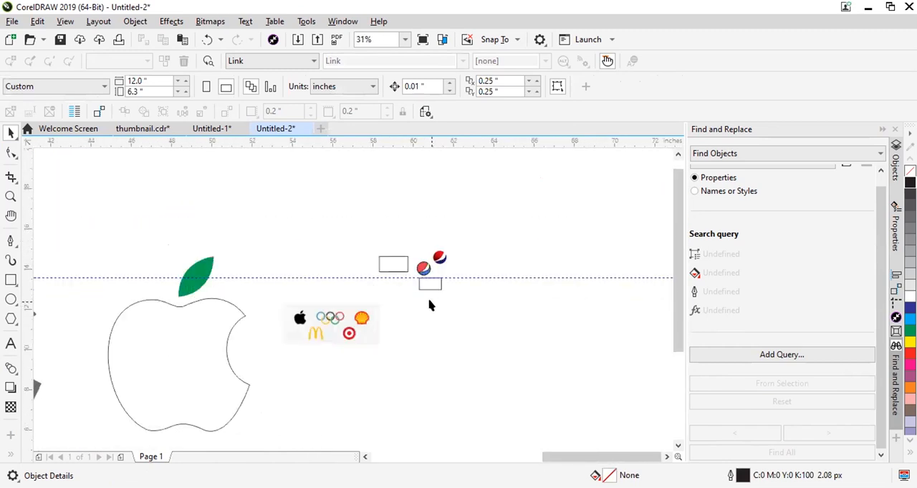
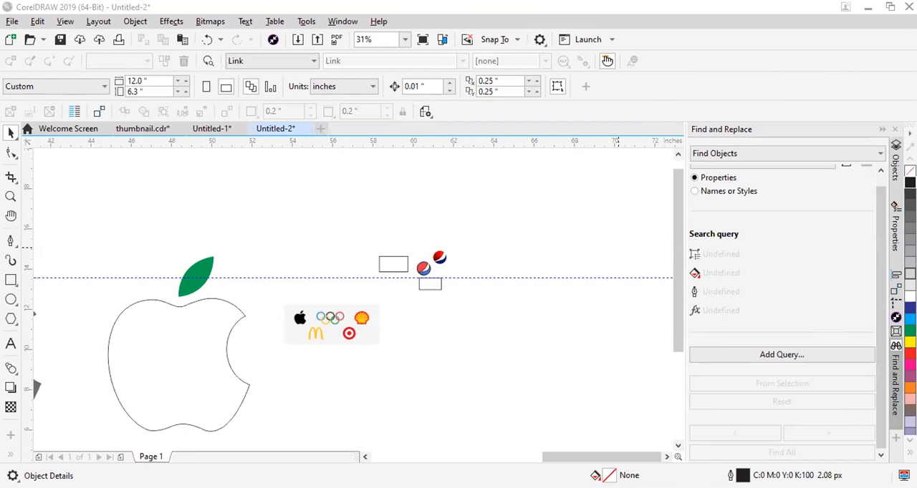
Paste the Beats logo image onto the canvas and place guidelines along the left, right, top and bottom edges of its red circle.
{"action": "key", "text": "ctrl+v"}
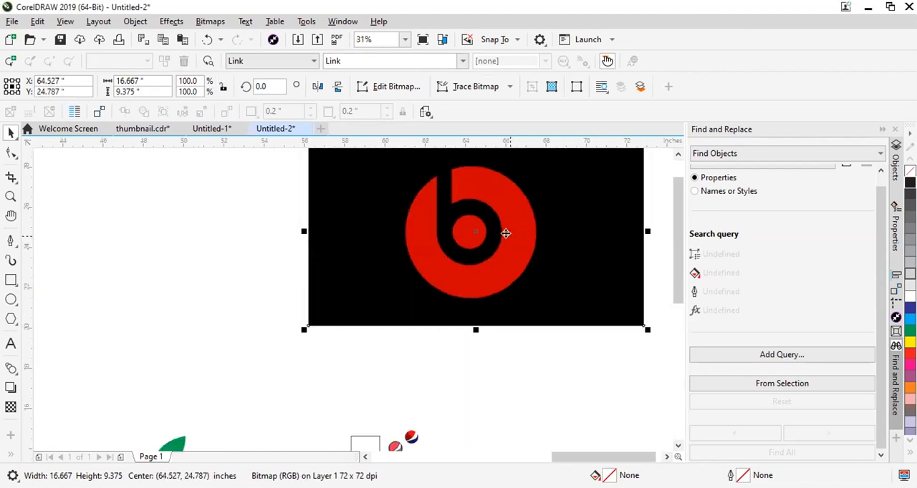
{"action": "left_click", "coordinate": [10, 280]}
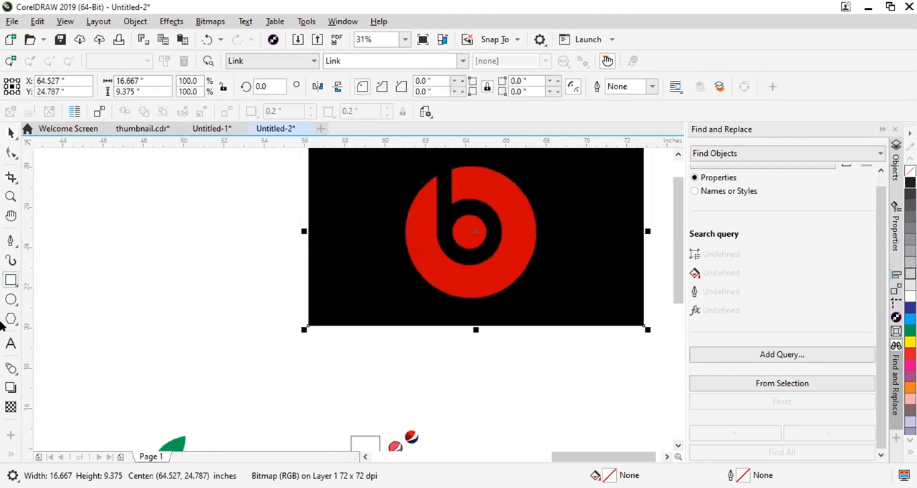
{"action": "left_click", "coordinate": [11, 197]}
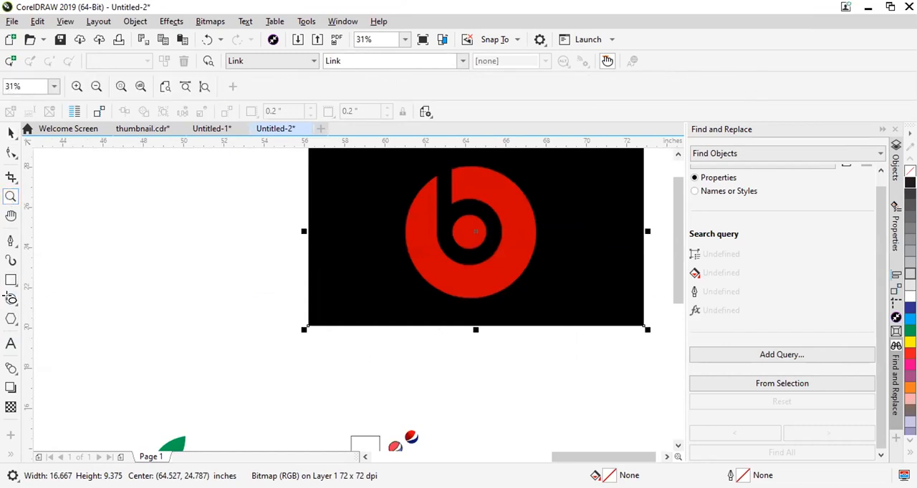
{"action": "left_click", "coordinate": [10, 298]}
{"action": "scroll", "coordinate": [420, 193], "scroll_direction": "down", "scroll_amount": 1}
{"action": "scroll", "coordinate": [441, 190], "scroll_direction": "up", "scroll_amount": 1}
{"action": "left_click_drag", "start_coordinate": [27, 244], "coordinate": [383, 236]}
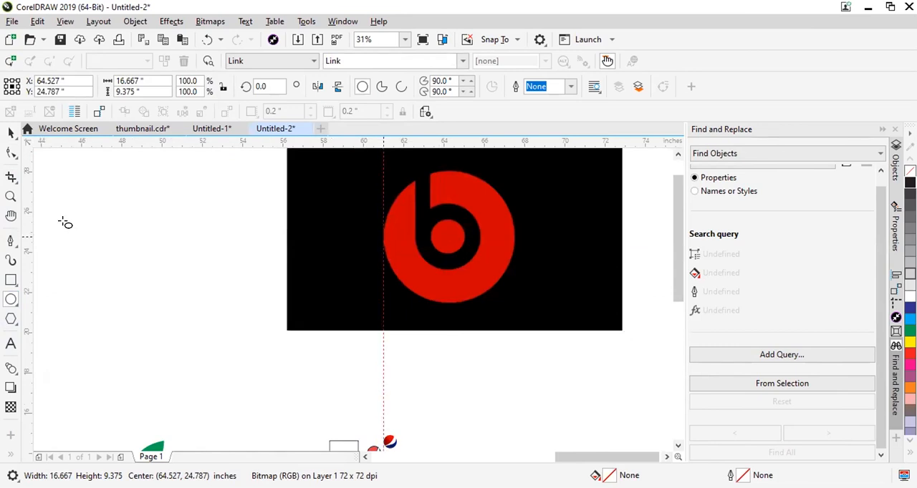
{"action": "left_click_drag", "start_coordinate": [31, 236], "coordinate": [511, 237]}
{"action": "left_click_drag", "start_coordinate": [452, 143], "coordinate": [465, 279]}
{"action": "left_click_drag", "start_coordinate": [454, 296], "coordinate": [451, 303]}
Draw an ellipse within the guidelines around the red circle, about 6.48 in wide by 6.58 in high.
{"action": "scroll", "coordinate": [425, 229], "scroll_direction": "up", "scroll_amount": 1}
{"action": "scroll", "coordinate": [344, 236], "scroll_direction": "down", "scroll_amount": 1}
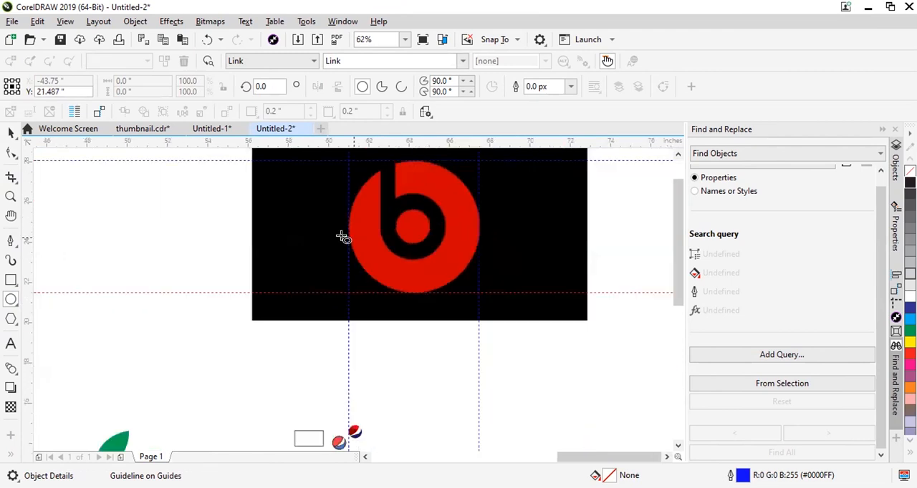
{"action": "scroll", "coordinate": [342, 163], "scroll_direction": "up", "scroll_amount": 1}
{"action": "left_click_drag", "start_coordinate": [350, 159], "coordinate": [609, 419]}
{"action": "scroll", "coordinate": [420, 253], "scroll_direction": "down", "scroll_amount": 1}
Create two concentric scaled copies of the ellipse for the centre dot and black ring, about 1.72 × 1.75 in and 3.25 × 3.3 in.
{"action": "left_click", "coordinate": [11, 135]}
{"action": "scroll", "coordinate": [509, 286], "scroll_direction": "up", "scroll_amount": 1}
{"action": "left_click_drag", "start_coordinate": [492, 204], "coordinate": [466, 274]}
{"action": "scroll", "coordinate": [393, 269], "scroll_direction": "down", "scroll_amount": 1}
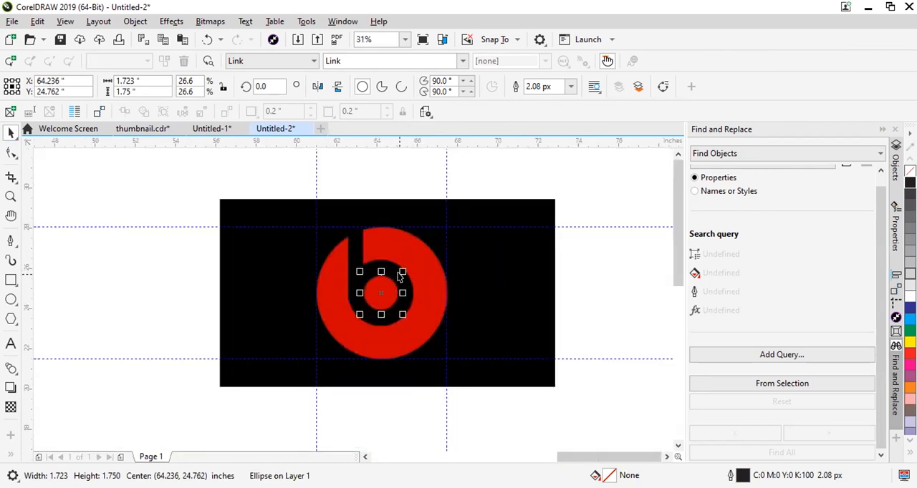
{"action": "left_click_drag", "start_coordinate": [402, 270], "coordinate": [416, 243]}
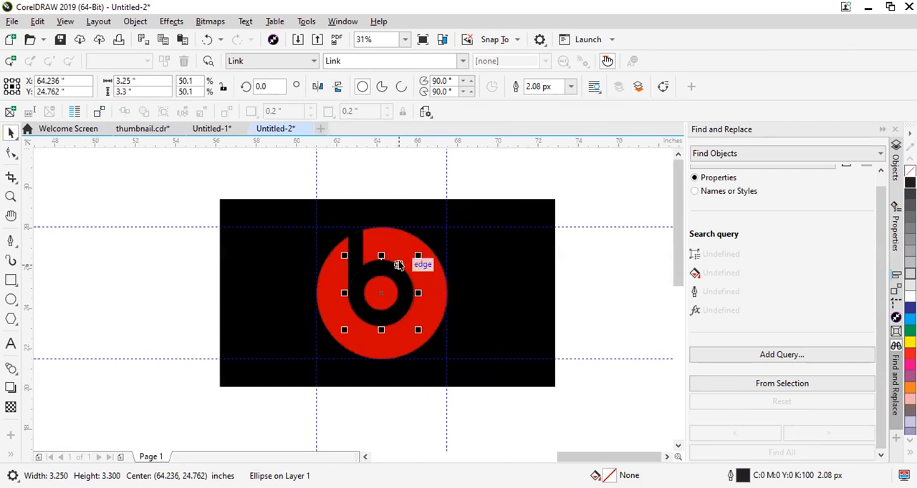
Fit the smallest circle more closely to the red centre dot, resizing it to about 1.68 × 1.70 in.
{"action": "left_click", "coordinate": [381, 310]}
{"action": "left_click_drag", "start_coordinate": [351, 184], "coordinate": [401, 368]}
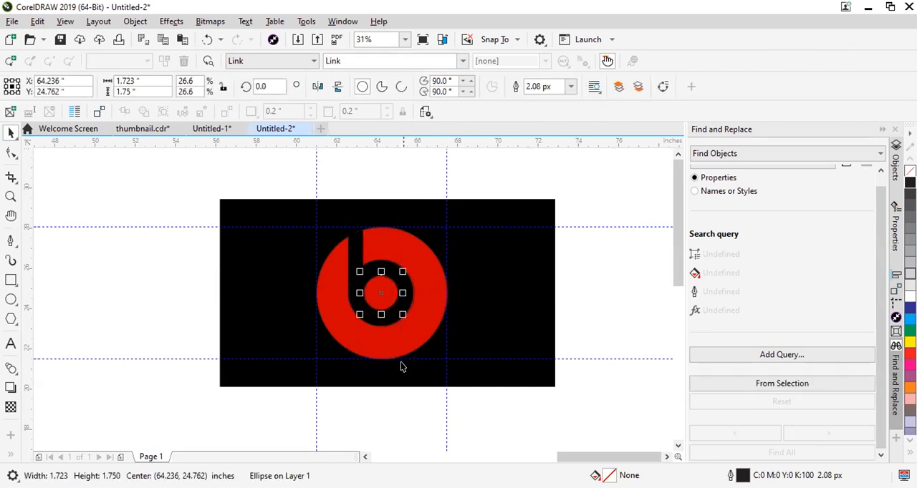
{"action": "left_click", "coordinate": [444, 290]}
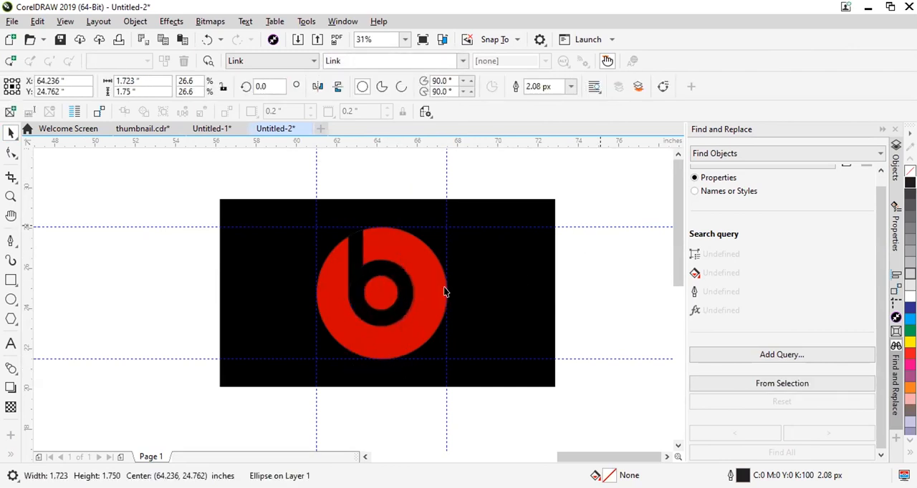
{"action": "scroll", "coordinate": [345, 309], "scroll_direction": "up", "scroll_amount": 1}
{"action": "left_click", "coordinate": [430, 311]}
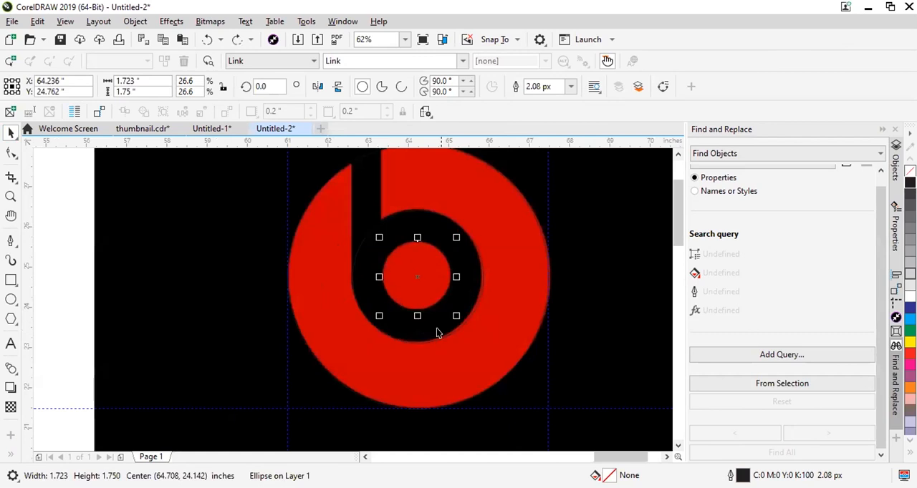
{"action": "scroll", "coordinate": [456, 306], "scroll_direction": "up", "scroll_amount": 1}
{"action": "left_click_drag", "start_coordinate": [454, 314], "coordinate": [452, 309]}
{"action": "left_click_drag", "start_coordinate": [308, 167], "coordinate": [301, 161]}
{"action": "scroll", "coordinate": [301, 162], "scroll_direction": "down", "scroll_amount": 1}
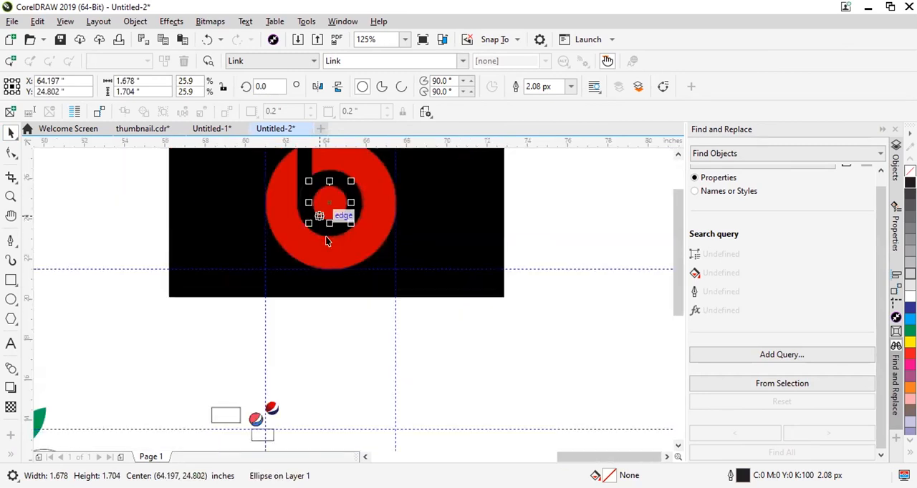
Resize the middle circle to about 3.21 × 3.26 in to match the black ring's outer edge.
{"action": "scroll", "coordinate": [355, 219], "scroll_direction": "up", "scroll_amount": 1}
{"action": "left_click", "coordinate": [365, 206]}
{"action": "left_click", "coordinate": [362, 214]}
{"action": "scroll", "coordinate": [345, 232], "scroll_direction": "up", "scroll_amount": 1}
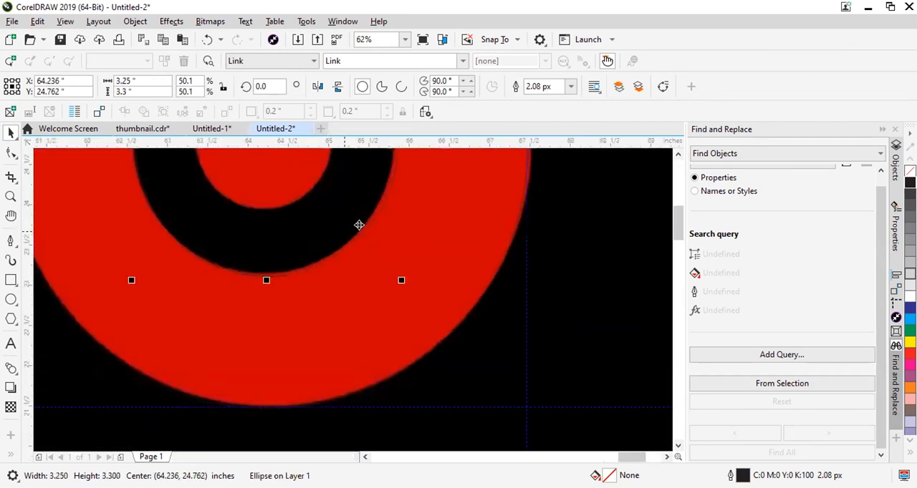
{"action": "left_click_drag", "start_coordinate": [398, 279], "coordinate": [399, 277]}
{"action": "scroll", "coordinate": [400, 285], "scroll_direction": "down", "scroll_amount": 1}
{"action": "scroll", "coordinate": [399, 285], "scroll_direction": "down", "scroll_amount": 1}
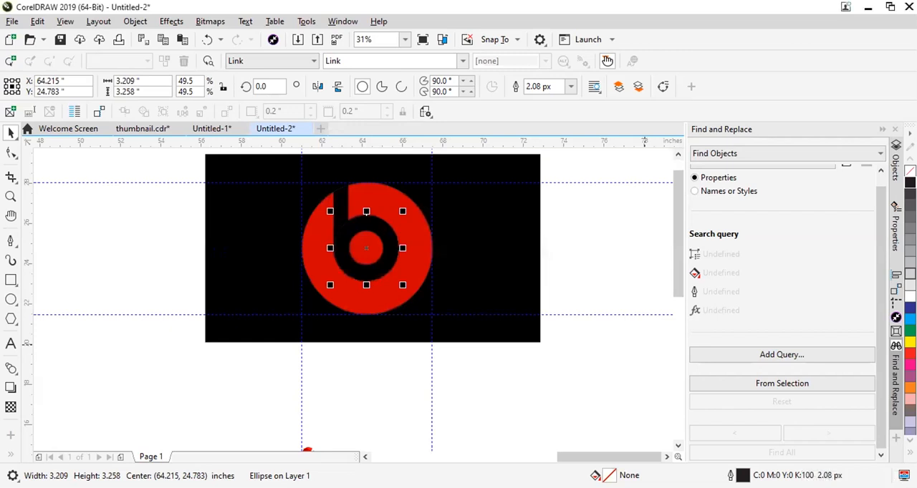
{"action": "key", "text": "Escape"}
Try moving the three concentric circles off the logo image into the empty area beside it.
{"action": "scroll", "coordinate": [305, 218], "scroll_direction": "up", "scroll_amount": 2}
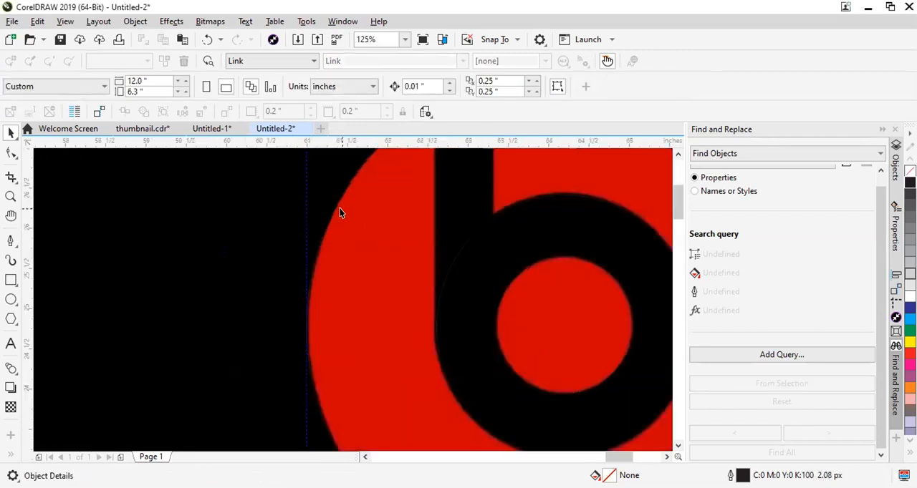
{"action": "scroll", "coordinate": [444, 266], "scroll_direction": "down", "scroll_amount": 2}
{"action": "scroll", "coordinate": [456, 235], "scroll_direction": "up", "scroll_amount": 2}
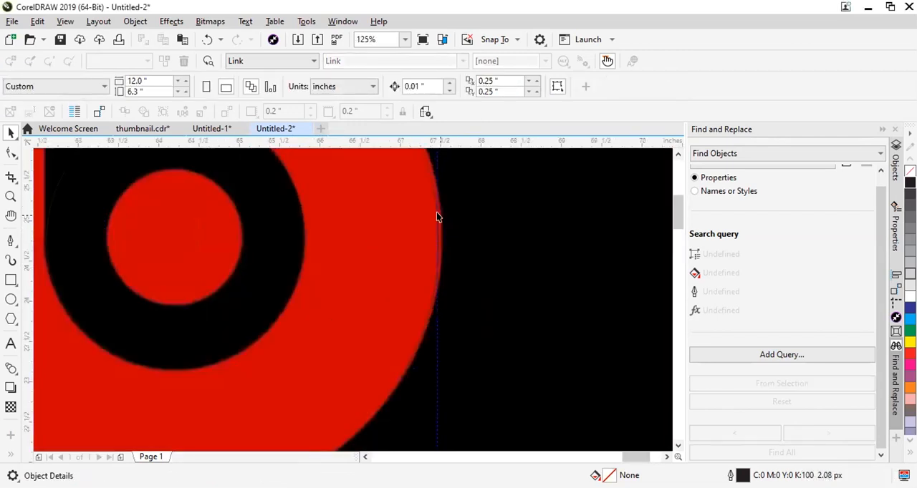
{"action": "left_click", "coordinate": [434, 222]}
{"action": "left_click_drag", "start_coordinate": [437, 239], "coordinate": [606, 247]}
{"action": "scroll", "coordinate": [463, 268], "scroll_direction": "down", "scroll_amount": 5}
{"action": "left_click", "coordinate": [434, 181]}
{"action": "left_click", "coordinate": [454, 247]}
{"action": "scroll", "coordinate": [477, 224], "scroll_direction": "up", "scroll_amount": 2}
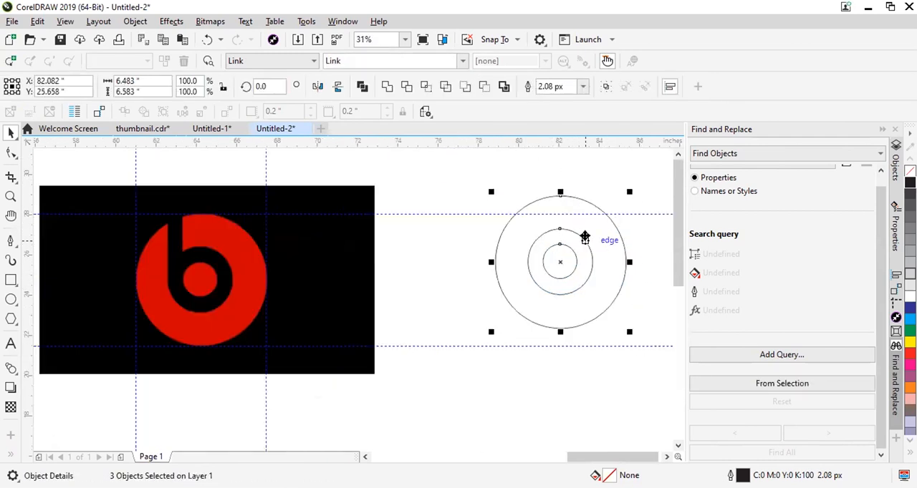
{"action": "key", "text": "ctrl+z"}
{"action": "left_click", "coordinate": [154, 174]}
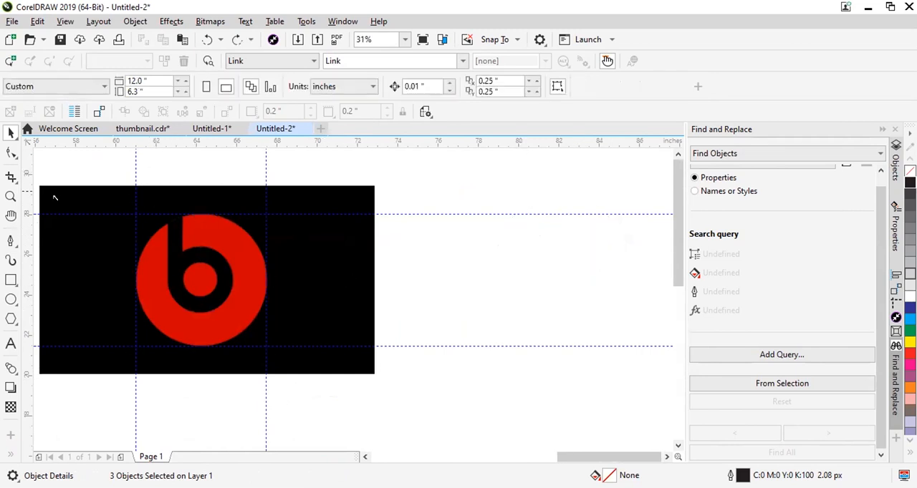
Draw a rectangle over the black stem of the b, about 0.72 in wide by 3.42 in high.
{"action": "left_click", "coordinate": [11, 280]}
{"action": "scroll", "coordinate": [166, 215], "scroll_direction": "up", "scroll_amount": 2}
{"action": "left_click_drag", "start_coordinate": [172, 183], "coordinate": [204, 323]}
{"action": "scroll", "coordinate": [190, 238], "scroll_direction": "up", "scroll_amount": 3}
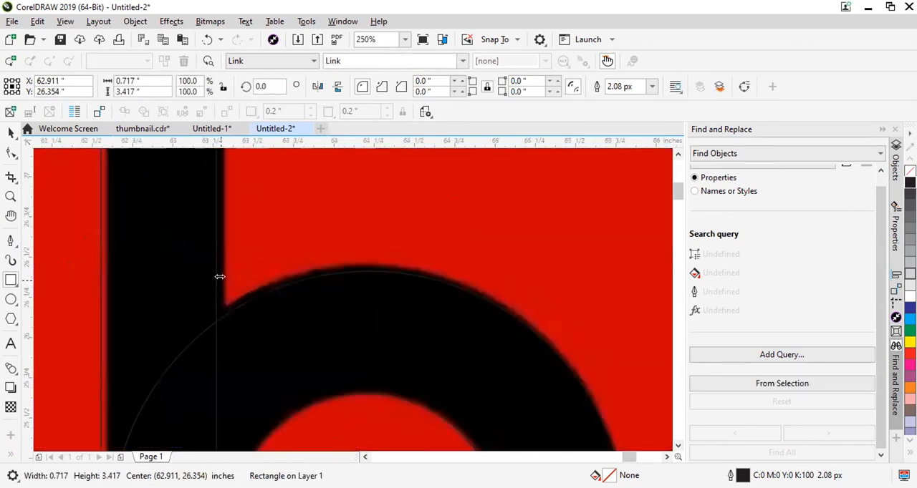
Adjust the rectangle's two vertical sides to the edges of the stem, making it about 0.73 in wide.
{"action": "left_click_drag", "start_coordinate": [215, 280], "coordinate": [226, 280]}
{"action": "scroll", "coordinate": [225, 260], "scroll_direction": "down", "scroll_amount": 3}
{"action": "scroll", "coordinate": [192, 258], "scroll_direction": "up", "scroll_amount": 1}
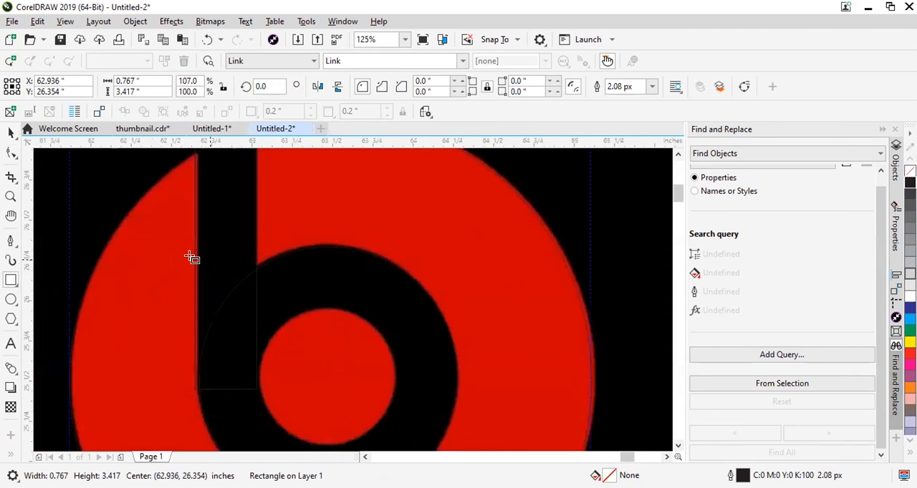
{"action": "scroll", "coordinate": [192, 258], "scroll_direction": "up", "scroll_amount": 2}
{"action": "left_click_drag", "start_coordinate": [172, 227], "coordinate": [175, 227]}
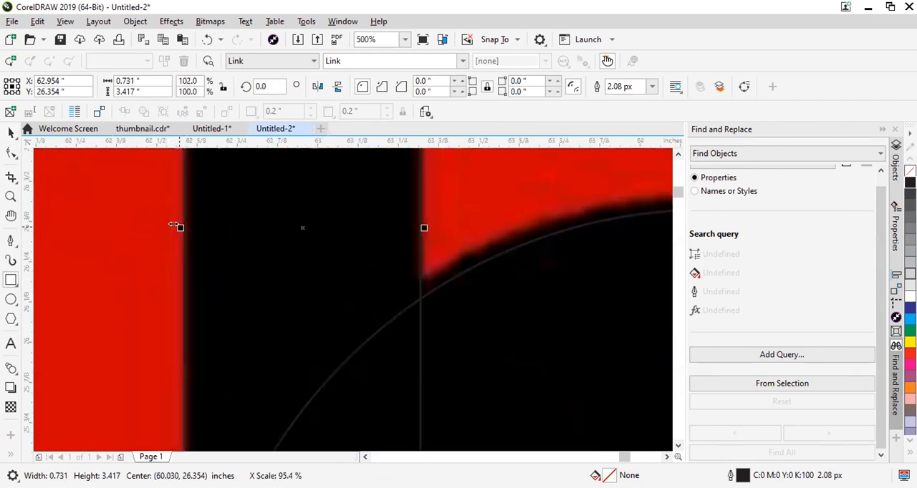
{"action": "scroll", "coordinate": [200, 292], "scroll_direction": "down", "scroll_amount": 2}
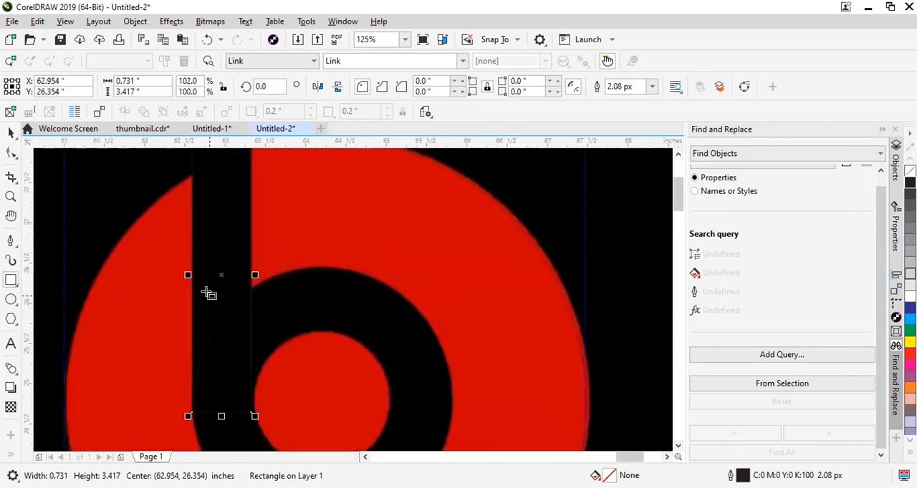
{"action": "scroll", "coordinate": [182, 258], "scroll_direction": "down", "scroll_amount": 2}
Align the left edge of the stem rectangle with the left edge of the middle circle.
{"action": "key", "text": "space"}
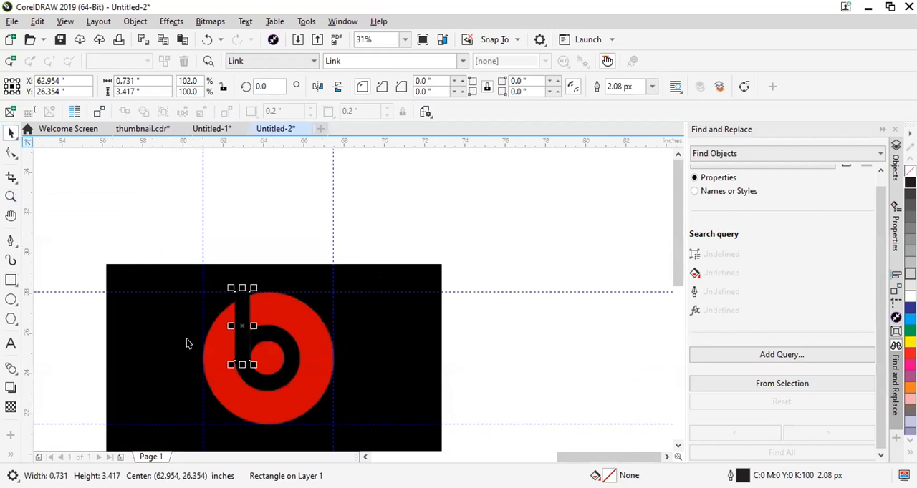
{"action": "scroll", "coordinate": [215, 322], "scroll_direction": "up", "scroll_amount": 1}
{"action": "scroll", "coordinate": [271, 308], "scroll_direction": "up", "scroll_amount": 1}
{"action": "scroll", "coordinate": [241, 301], "scroll_direction": "up", "scroll_amount": 2}
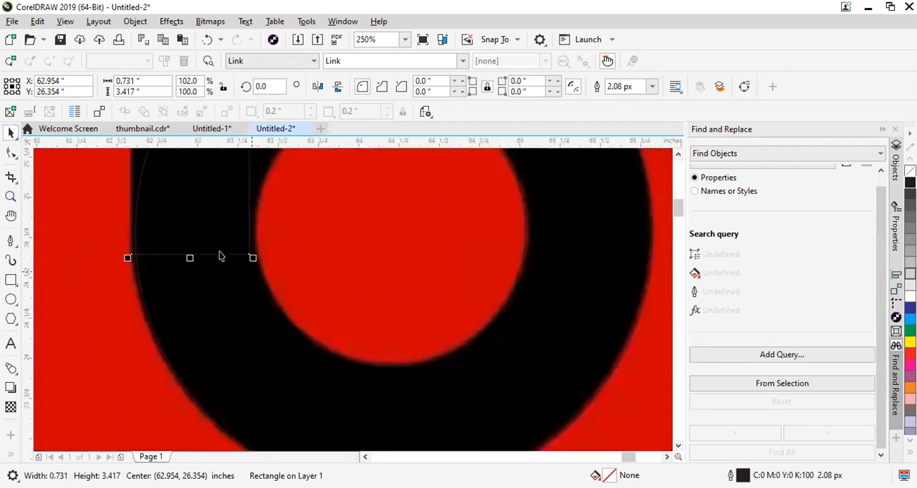
{"action": "scroll", "coordinate": [297, 288], "scroll_direction": "down", "scroll_amount": 3}
{"action": "scroll", "coordinate": [225, 266], "scroll_direction": "up", "scroll_amount": 2}
{"action": "scroll", "coordinate": [251, 274], "scroll_direction": "down", "scroll_amount": 1}
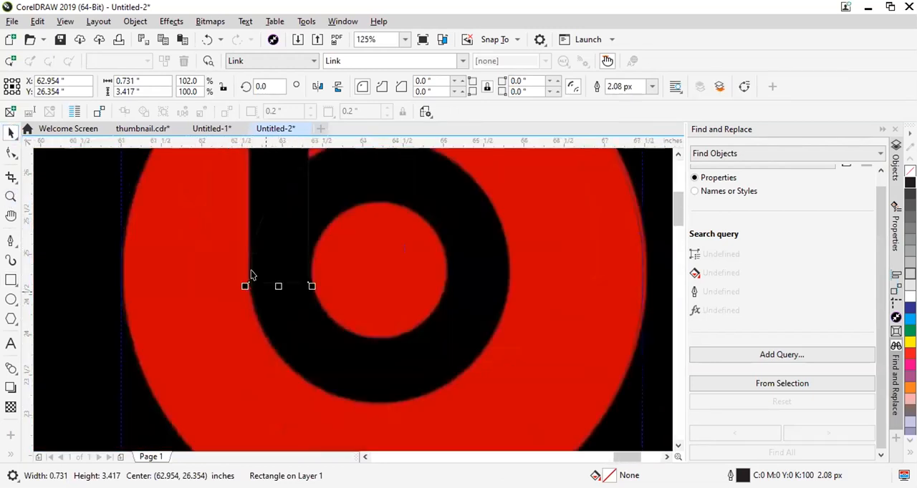
{"action": "scroll", "coordinate": [258, 258], "scroll_direction": "up", "scroll_amount": 1}
{"action": "scroll", "coordinate": [268, 319], "scroll_direction": "down", "scroll_amount": 1}
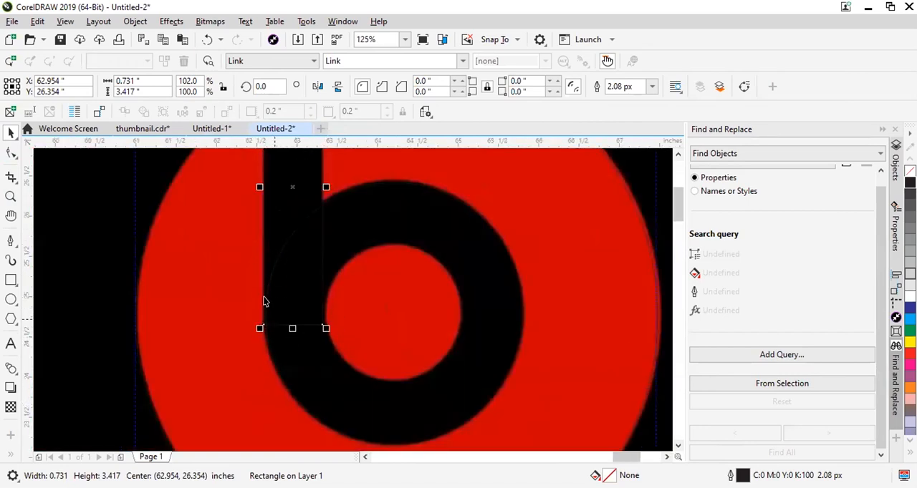
{"action": "left_click", "coordinate": [288, 350], "text": "shift"}
{"action": "key", "text": "l"}
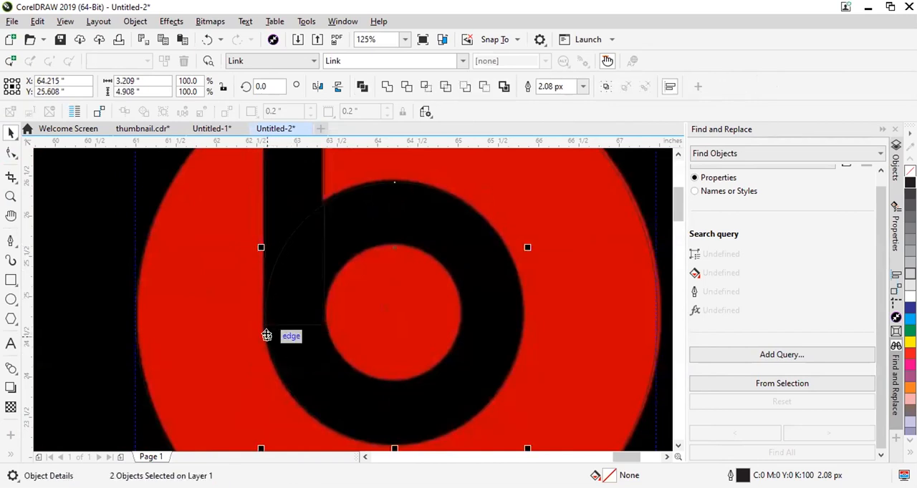
{"action": "scroll", "coordinate": [268, 333], "scroll_direction": "down", "scroll_amount": 3}
{"action": "scroll", "coordinate": [244, 243], "scroll_direction": "up", "scroll_amount": 1}
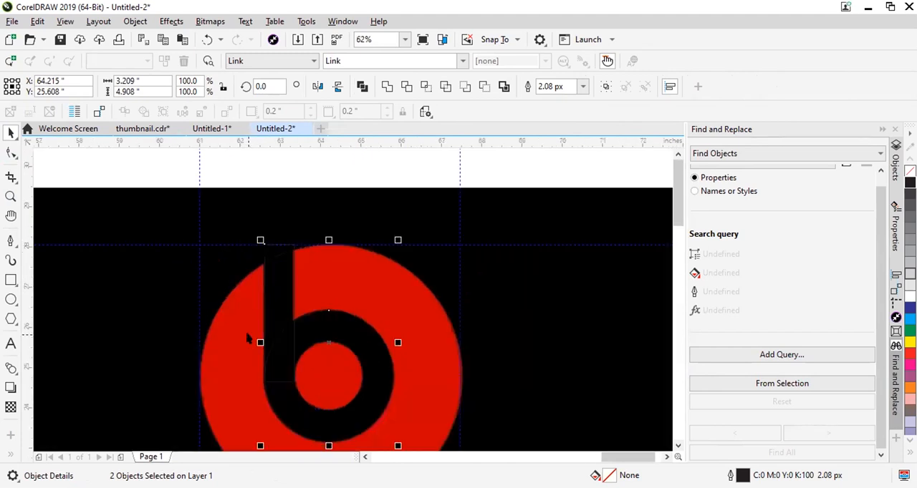
Select the three circles and the stem rectangle and move them beside the logo image, to about X 79.069 in, Y 24.766 in.
{"action": "scroll", "coordinate": [276, 280], "scroll_direction": "down", "scroll_amount": 1}
{"action": "left_click", "coordinate": [284, 215]}
{"action": "left_click", "coordinate": [284, 280]}
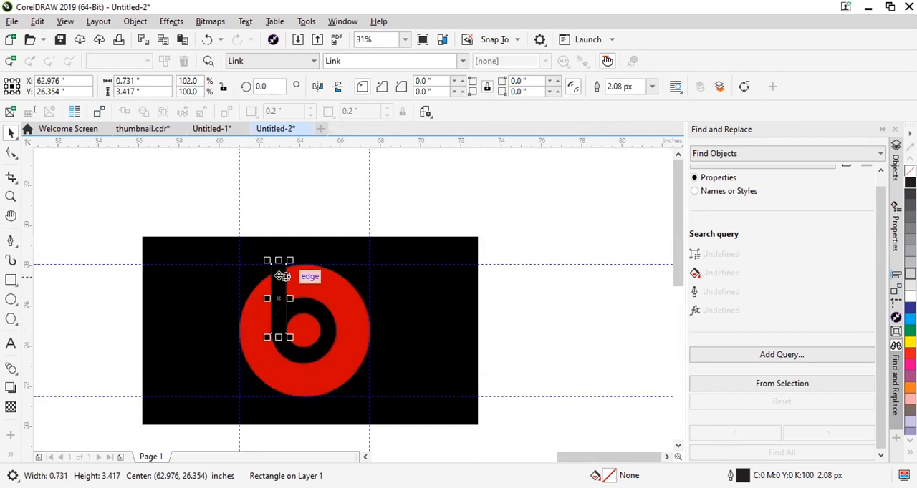
{"action": "left_click_drag", "start_coordinate": [221, 224], "coordinate": [419, 438]}
{"action": "left_click_drag", "start_coordinate": [286, 305], "coordinate": [586, 313]}
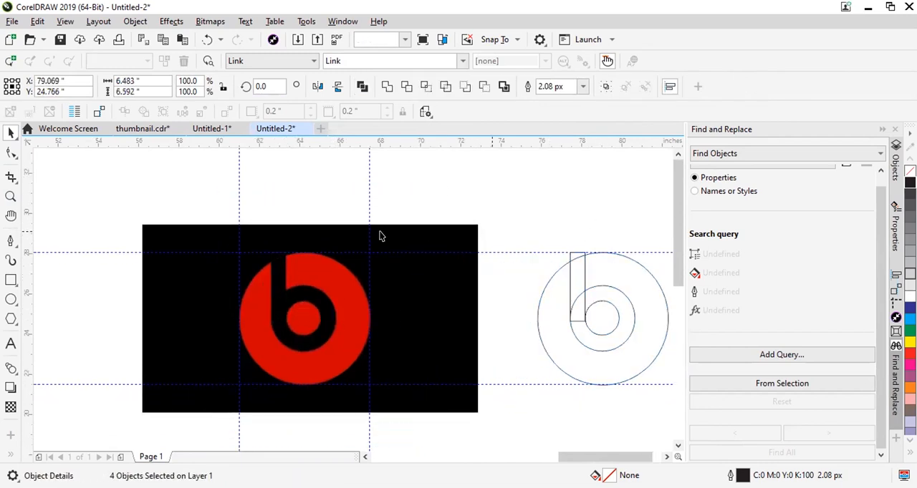
{"action": "scroll", "coordinate": [380, 235], "scroll_direction": "down", "scroll_amount": 2}
{"action": "scroll", "coordinate": [491, 269], "scroll_direction": "up", "scroll_amount": 3}
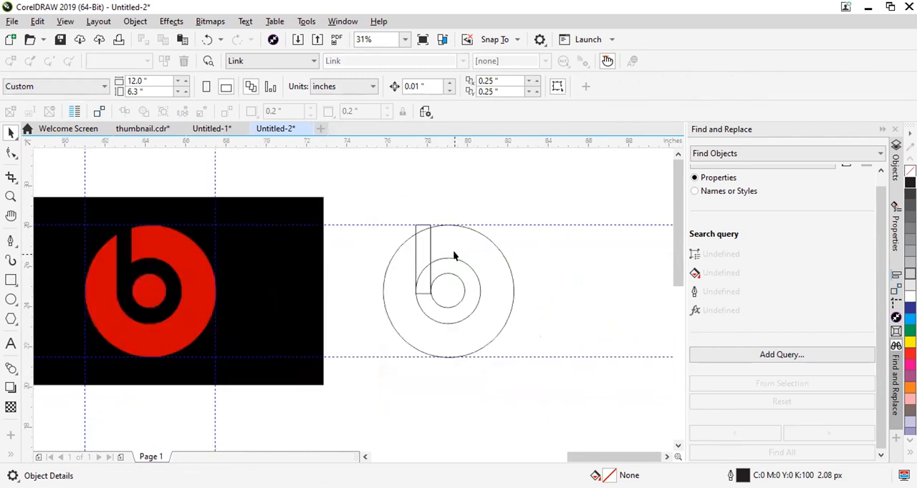
Fill the largest circle with red, C0 M100 Y100 K0, and deselect it.
{"action": "left_click", "coordinate": [401, 201]}
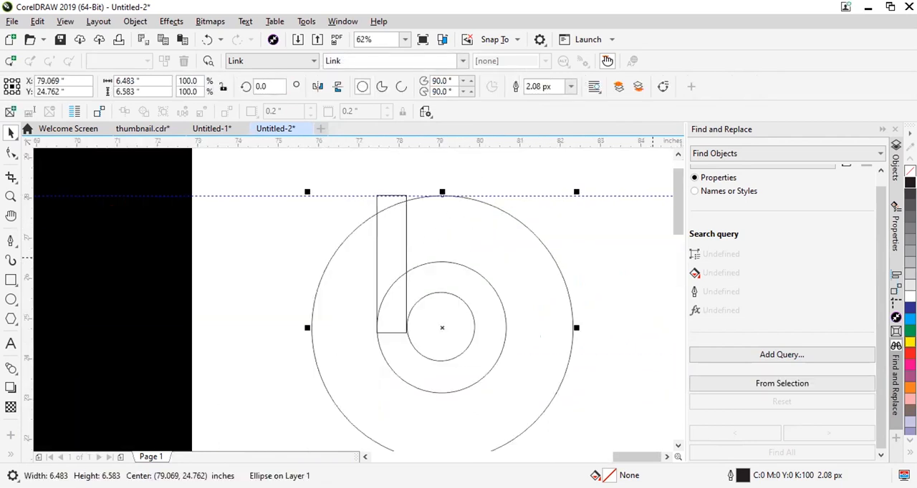
{"action": "left_click", "coordinate": [909, 354]}
{"action": "key", "text": "Escape"}
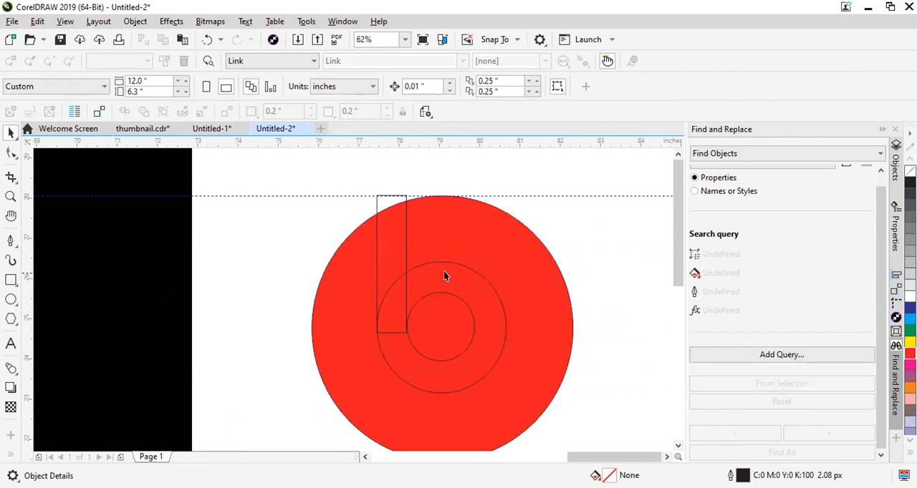
{"action": "scroll", "coordinate": [443, 275], "scroll_direction": "down", "scroll_amount": 1}
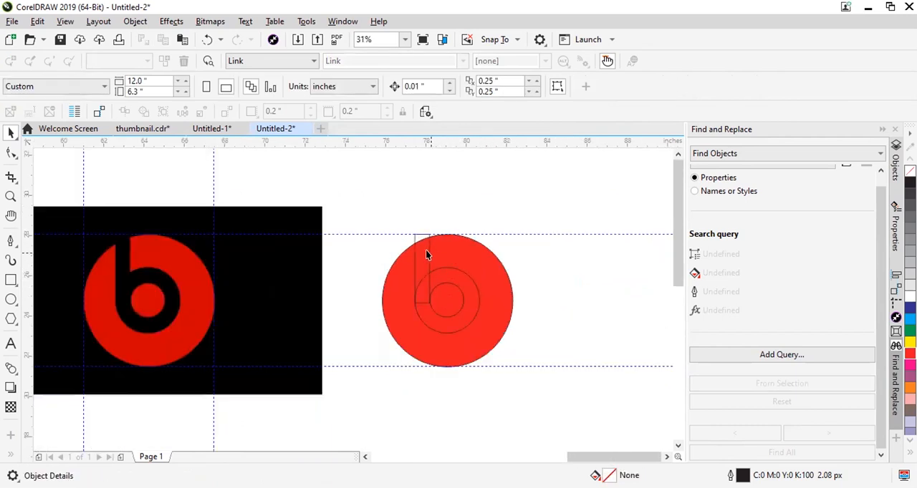
Trim the stem rectangle's shape out of the large red circle.
{"action": "left_click", "coordinate": [427, 251]}
{"action": "scroll", "coordinate": [473, 236], "scroll_direction": "up", "scroll_amount": 1}
{"action": "left_click", "coordinate": [479, 230], "text": "shift"}
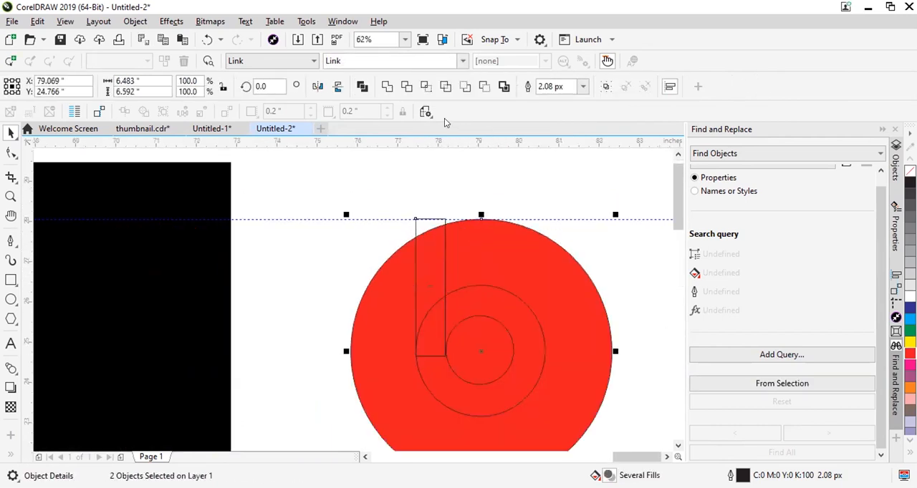
{"action": "left_click", "coordinate": [405, 86]}
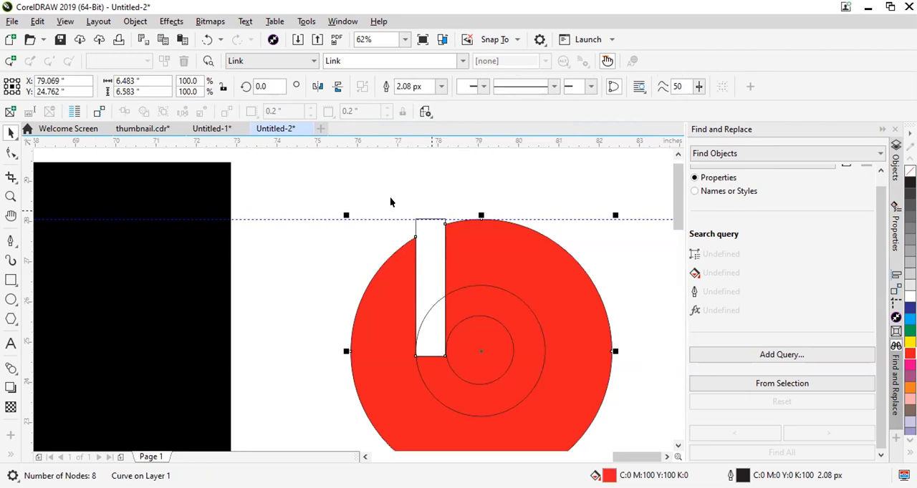
Delete the leftover stem rectangle from the slot in the large red circle and deselect everything.
{"action": "left_click", "coordinate": [435, 250]}
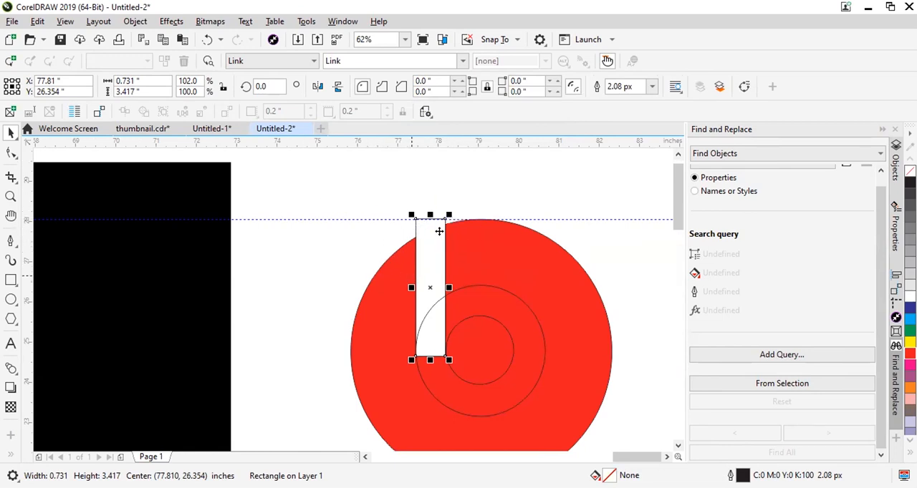
{"action": "left_click_drag", "start_coordinate": [418, 244], "coordinate": [276, 211]}
{"action": "key", "text": "Delete"}
{"action": "left_click", "coordinate": [392, 275]}
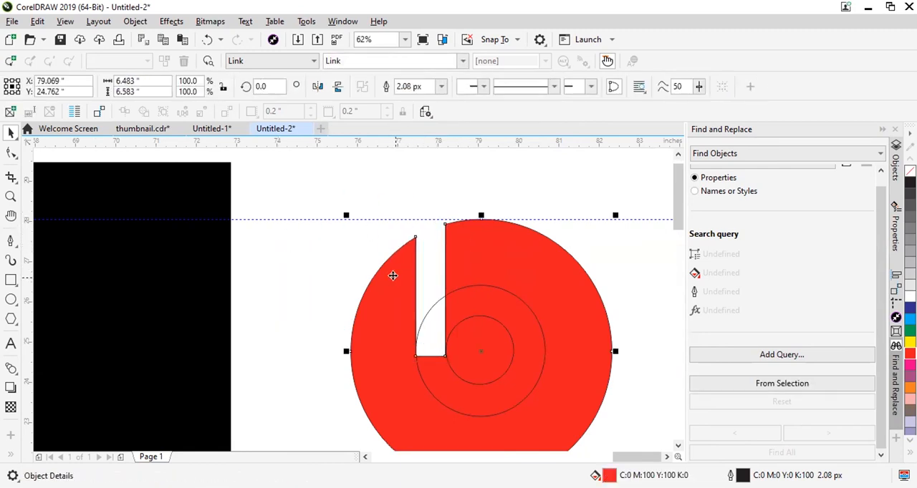
{"action": "scroll", "coordinate": [399, 308], "scroll_direction": "down", "scroll_amount": 2}
{"action": "left_click", "coordinate": [548, 227]}
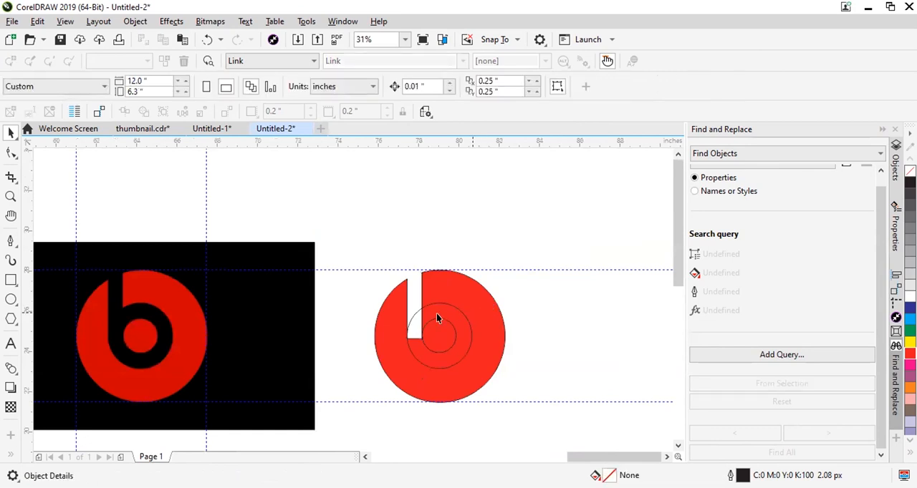
{"action": "left_click_drag", "start_coordinate": [437, 310], "coordinate": [426, 255]}
{"action": "key", "text": "ctrl+z"}
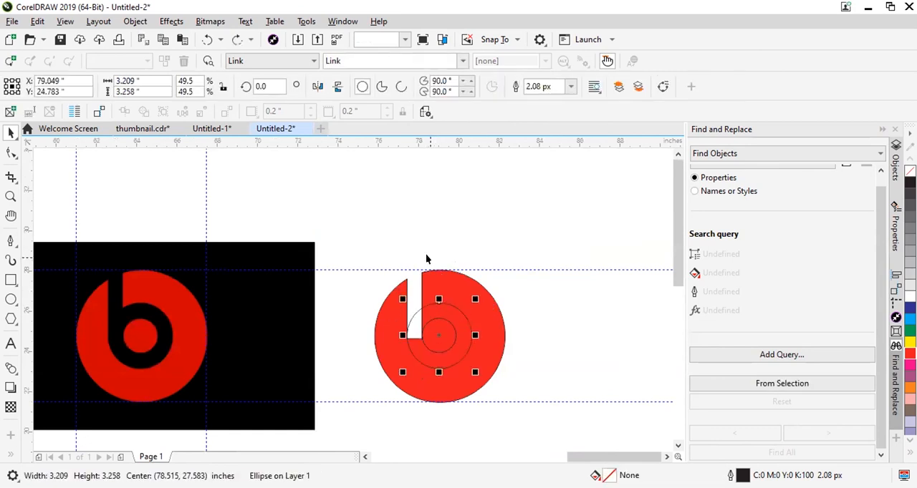
{"action": "left_click_drag", "start_coordinate": [440, 313], "coordinate": [446, 254]}
{"action": "key", "text": "ctrl+z"}
{"action": "left_click_drag", "start_coordinate": [446, 311], "coordinate": [468, 254]}
{"action": "key", "text": "ctrl+z"}
{"action": "left_click", "coordinate": [510, 229]}
{"action": "key", "text": "ctrl+z"}
Try cutting the middle circle out of the large red circle with Back Minus Front.
{"action": "left_click", "coordinate": [463, 275], "text": "shift"}
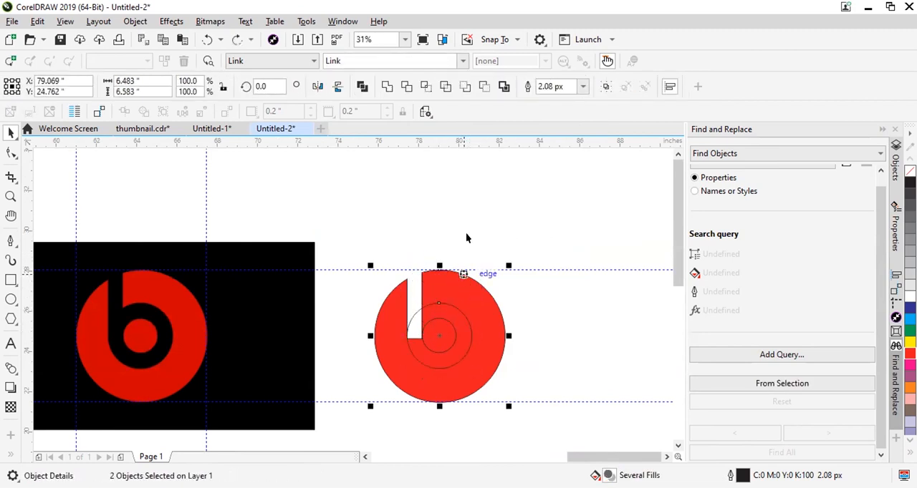
{"action": "left_click", "coordinate": [484, 86]}
{"action": "left_click_drag", "start_coordinate": [424, 334], "coordinate": [484, 317]}
{"action": "key", "text": "ctrl+z"}
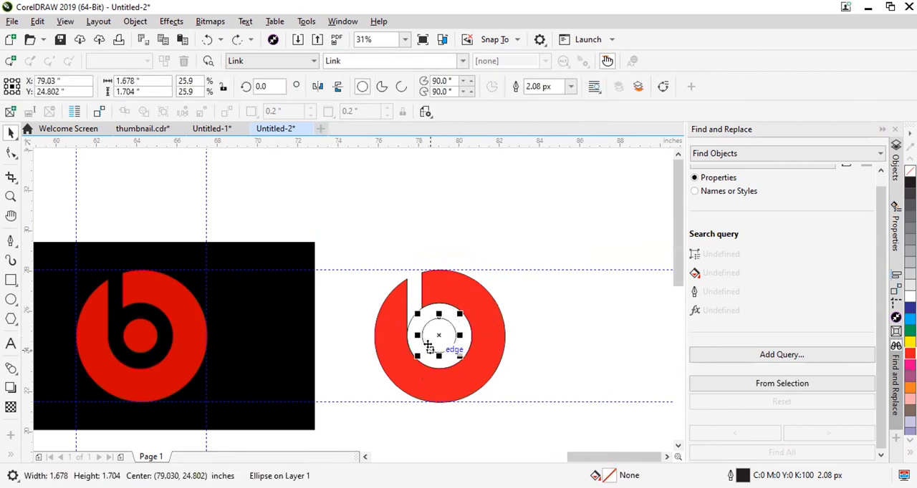
Fill the small centre circle with red, C0 M100 Y100 K0, and deselect it.
{"action": "left_click", "coordinate": [358, 262]}
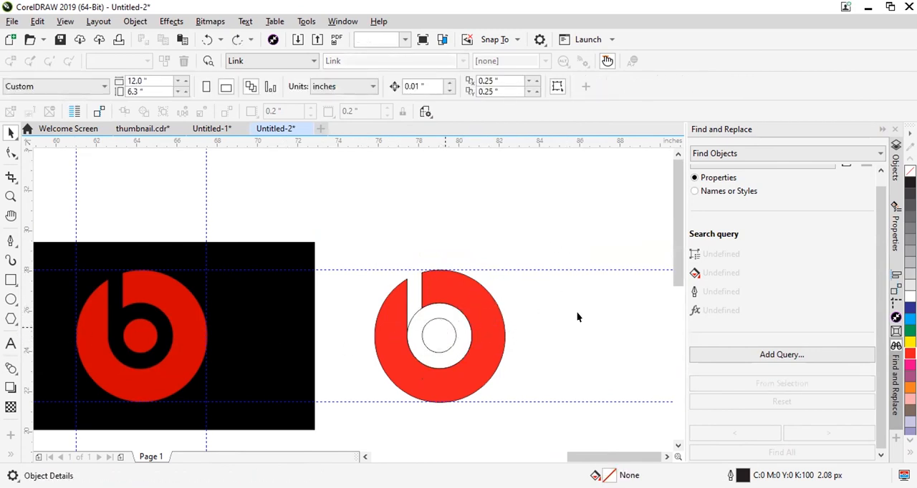
{"action": "left_click", "coordinate": [909, 354]}
{"action": "left_click", "coordinate": [361, 302]}
{"action": "scroll", "coordinate": [447, 334], "scroll_direction": "up", "scroll_amount": 1}
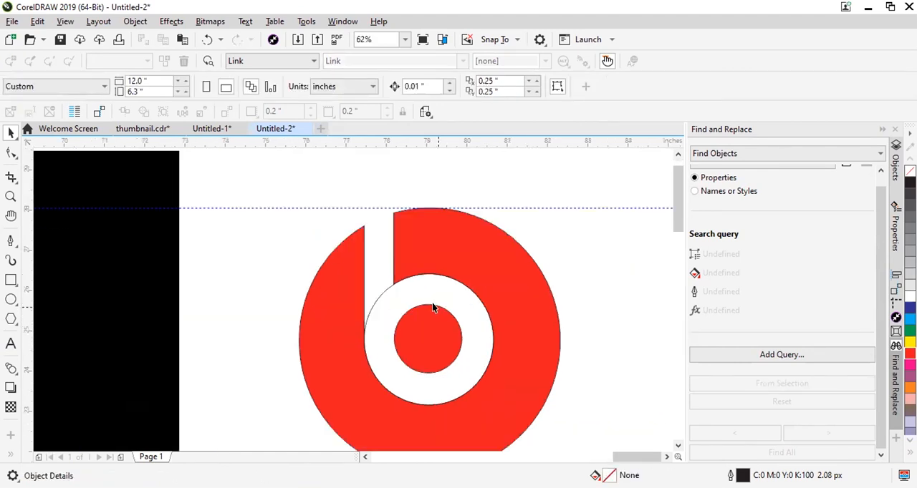
Undo the centre circle's red fill and the Back Minus Front cut.
{"action": "key", "text": "ctrl+z"}
{"action": "key", "text": "ctrl+z"}
{"action": "left_click", "coordinate": [574, 253]}
Trim the middle circle with the small centre circle to turn it into a ring.
{"action": "left_click", "coordinate": [436, 337]}
{"action": "left_click", "coordinate": [447, 278], "text": "shift"}
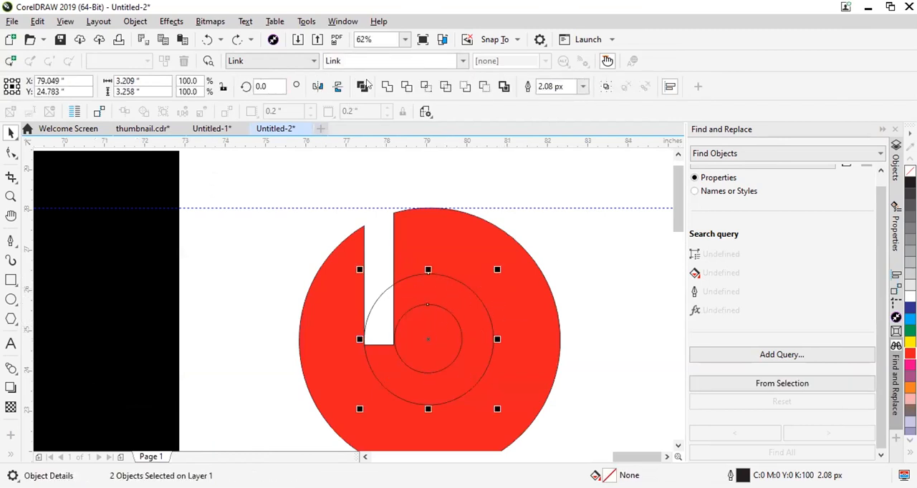
{"action": "left_click", "coordinate": [407, 86]}
{"action": "left_click", "coordinate": [602, 273]}
Try the trimmed ring on the black logo image with a red fill, and undo the fill and the move.
{"action": "left_click_drag", "start_coordinate": [466, 293], "coordinate": [160, 320]}
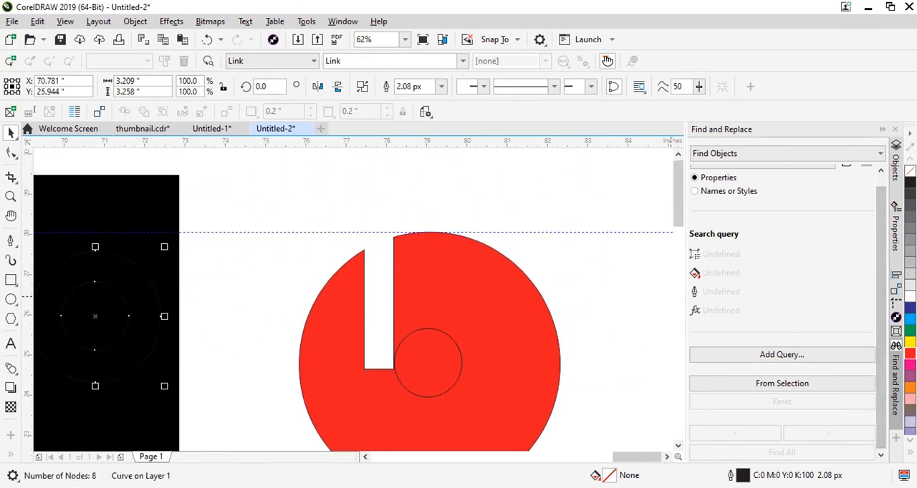
{"action": "left_click", "coordinate": [909, 353]}
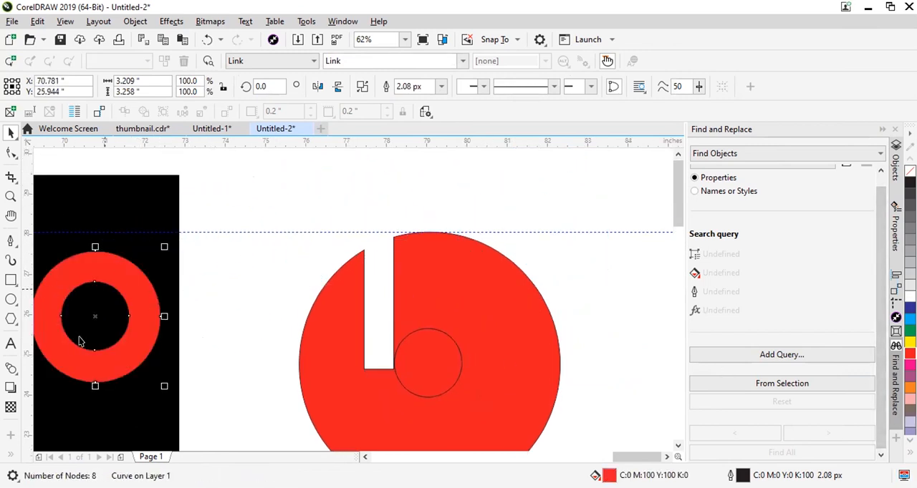
{"action": "key", "text": "ctrl+z"}
{"action": "key", "text": "ctrl+z"}
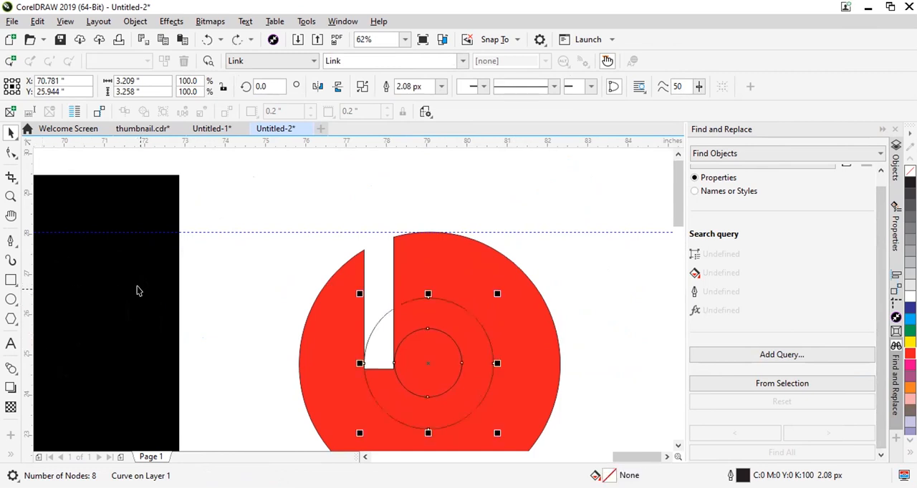
{"action": "left_click", "coordinate": [559, 267]}
{"action": "left_click", "coordinate": [437, 330]}
{"action": "left_click_drag", "start_coordinate": [453, 342], "coordinate": [508, 412]}
{"action": "key", "text": "ctrl+z"}
{"action": "key", "text": "Escape"}
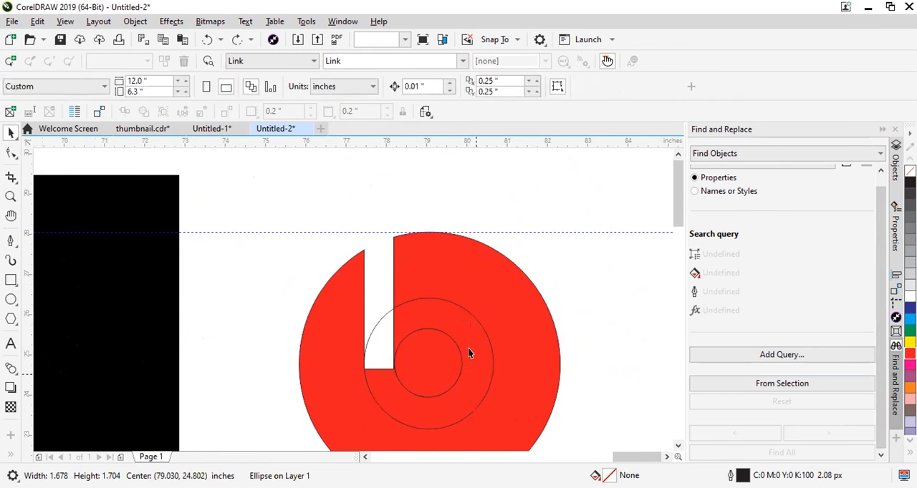
Trim the ring's shape out of the large red circle and deselect.
{"action": "left_click", "coordinate": [460, 328]}
{"action": "left_click", "coordinate": [478, 290], "text": "shift"}
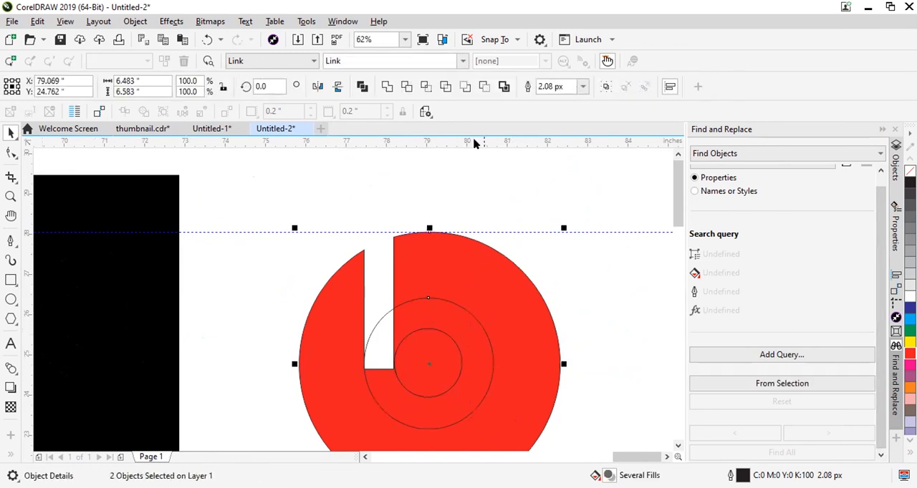
{"action": "left_click", "coordinate": [407, 86]}
{"action": "left_click", "coordinate": [544, 187]}
Delete the leftover ring that was used to cut the large red circle.
{"action": "left_click", "coordinate": [435, 305]}
{"action": "scroll", "coordinate": [468, 217], "scroll_direction": "down", "scroll_amount": 2}
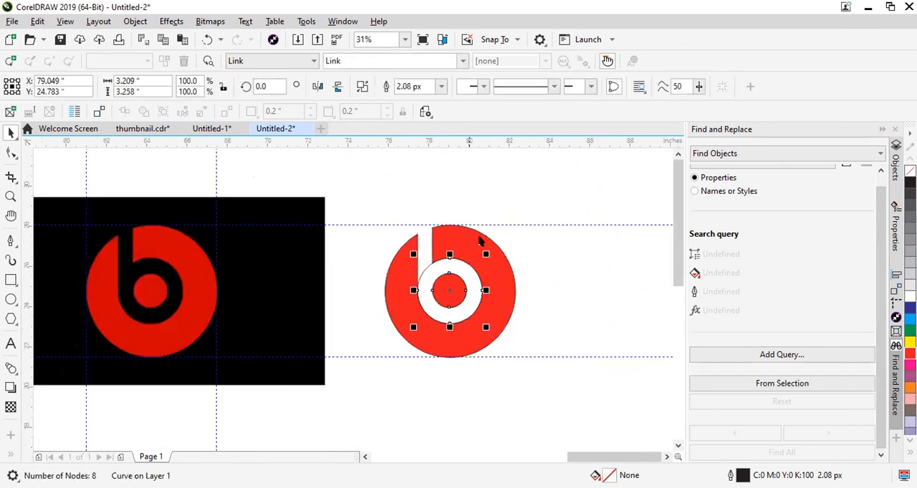
{"action": "key", "text": "Delete"}
Remove the red Beats logo's outline and move the logo below the apple logos, to about X 47.564 in, Y 0.939 in.
{"action": "left_click", "coordinate": [479, 232]}
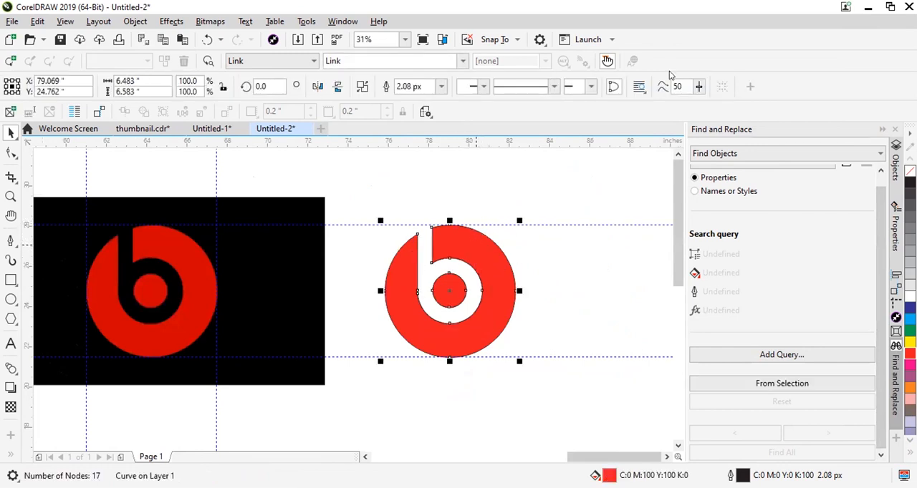
{"action": "scroll", "coordinate": [587, 214], "scroll_direction": "down", "scroll_amount": 4}
{"action": "left_click_drag", "start_coordinate": [551, 227], "coordinate": [371, 351]}
{"action": "scroll", "coordinate": [383, 364], "scroll_direction": "up", "scroll_amount": 2}
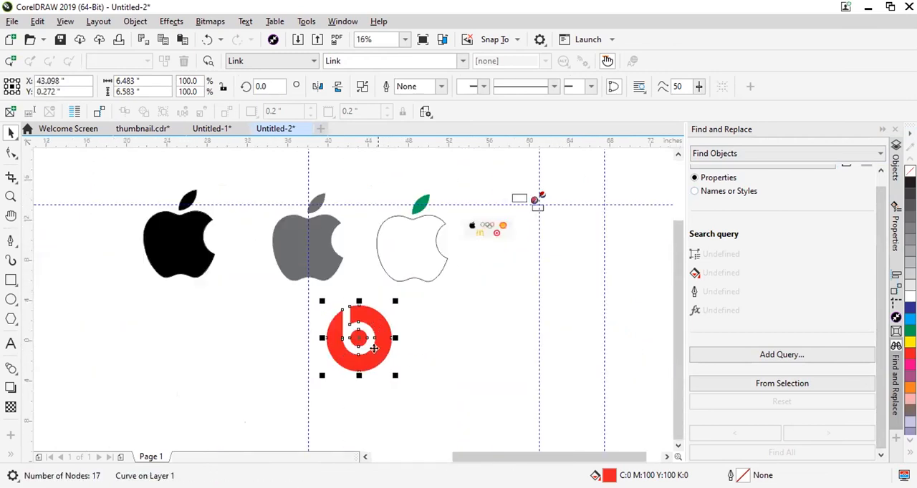
{"action": "scroll", "coordinate": [391, 330], "scroll_direction": "down", "scroll_amount": 2}
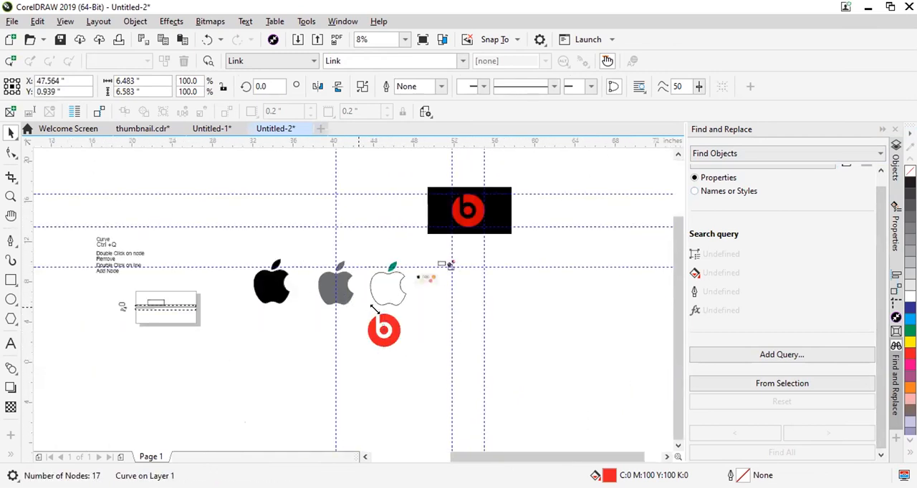
Examine the nodes with the Shape tool where the stem's left edge meets the curve of the white ring.
{"action": "scroll", "coordinate": [374, 309], "scroll_direction": "up", "scroll_amount": 3}
{"action": "scroll", "coordinate": [454, 296], "scroll_direction": "down", "scroll_amount": 2}
{"action": "scroll", "coordinate": [272, 289], "scroll_direction": "up", "scroll_amount": 1}
{"action": "scroll", "coordinate": [514, 354], "scroll_direction": "up", "scroll_amount": 2}
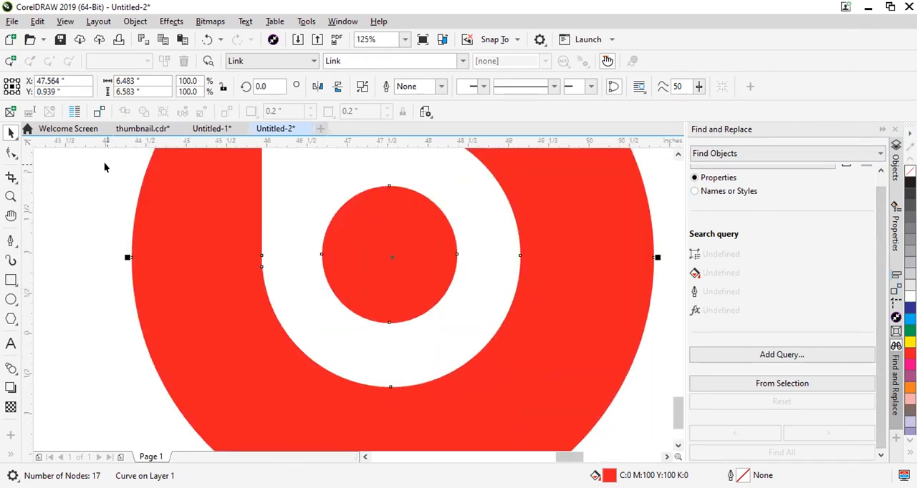
{"action": "left_click", "coordinate": [11, 152]}
{"action": "scroll", "coordinate": [272, 264], "scroll_direction": "up", "scroll_amount": 1}
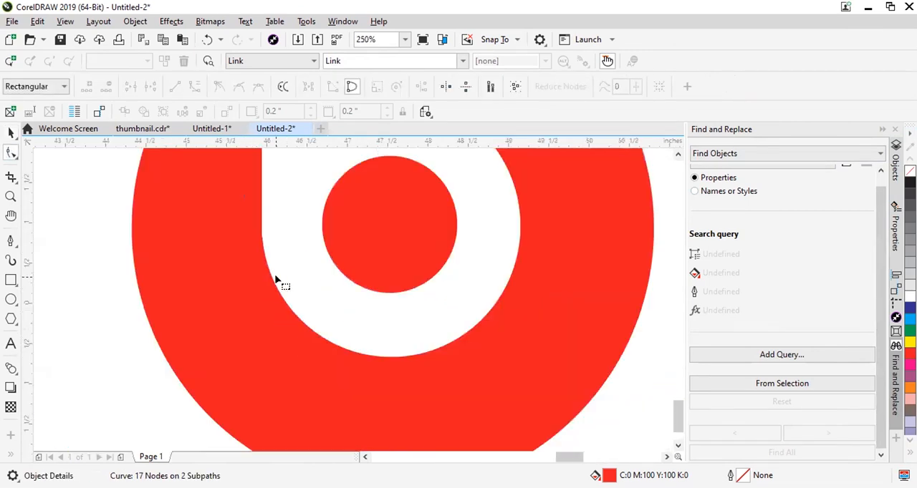
{"action": "scroll", "coordinate": [266, 199], "scroll_direction": "up", "scroll_amount": 1}
{"action": "scroll", "coordinate": [246, 356], "scroll_direction": "up", "scroll_amount": 3}
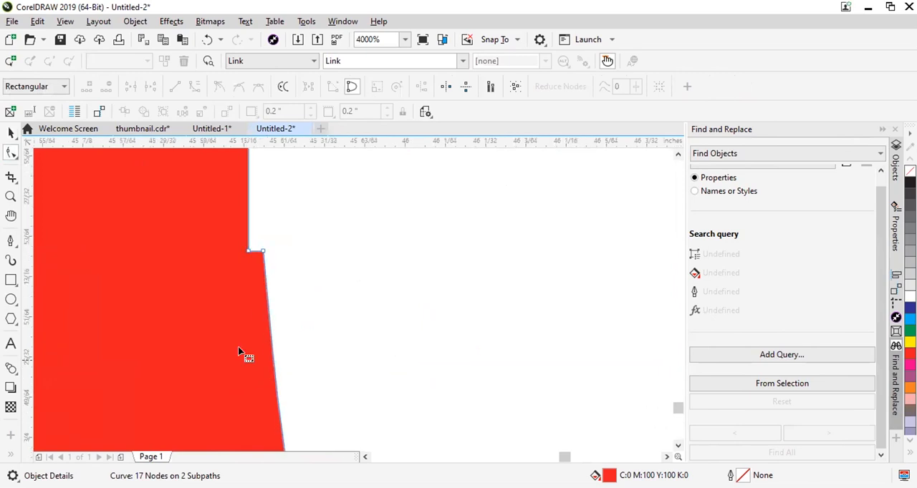
{"action": "scroll", "coordinate": [244, 225], "scroll_direction": "down", "scroll_amount": 2}
{"action": "scroll", "coordinate": [315, 331], "scroll_direction": "up", "scroll_amount": 1}
{"action": "scroll", "coordinate": [312, 328], "scroll_direction": "down", "scroll_amount": 2}
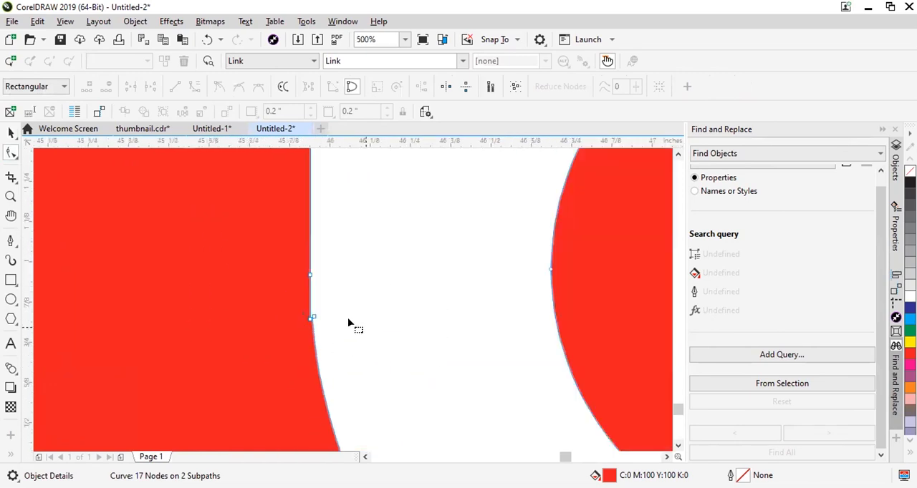
{"action": "scroll", "coordinate": [310, 321], "scroll_direction": "up", "scroll_amount": 3}
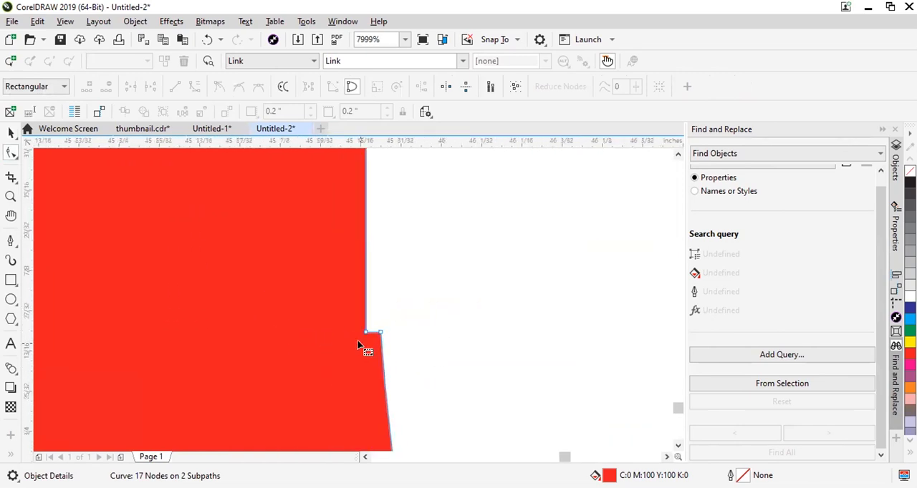
{"action": "scroll", "coordinate": [361, 336], "scroll_direction": "down", "scroll_amount": 3}
{"action": "scroll", "coordinate": [362, 336], "scroll_direction": "up", "scroll_amount": 1}
{"action": "scroll", "coordinate": [364, 332], "scroll_direction": "down", "scroll_amount": 1}
{"action": "scroll", "coordinate": [363, 331], "scroll_direction": "up", "scroll_amount": 3}
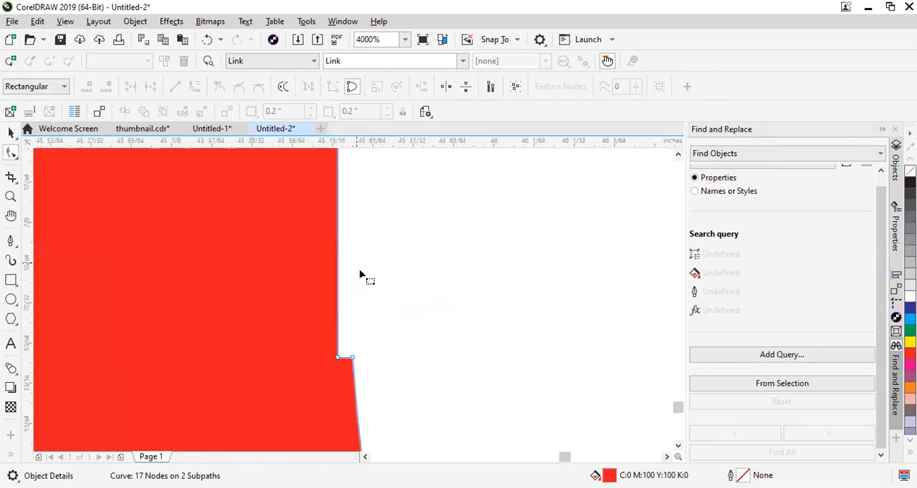
{"action": "scroll", "coordinate": [356, 278], "scroll_direction": "down", "scroll_amount": 5}
{"action": "scroll", "coordinate": [378, 286], "scroll_direction": "up", "scroll_amount": 1}
{"action": "scroll", "coordinate": [378, 286], "scroll_direction": "up", "scroll_amount": 2}
{"action": "scroll", "coordinate": [255, 303], "scroll_direction": "down", "scroll_amount": 1}
{"action": "scroll", "coordinate": [321, 299], "scroll_direction": "up", "scroll_amount": 4}
{"action": "scroll", "coordinate": [412, 257], "scroll_direction": "up", "scroll_amount": 1}
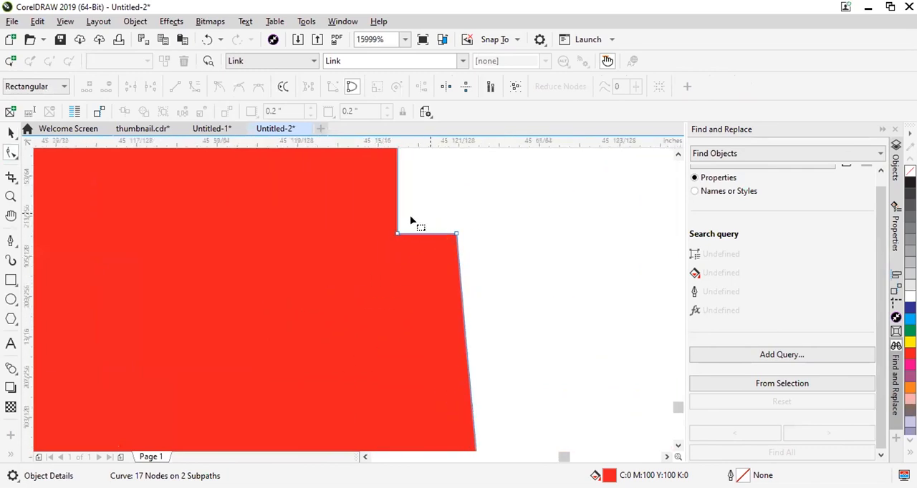
{"action": "scroll", "coordinate": [416, 253], "scroll_direction": "down", "scroll_amount": 3}
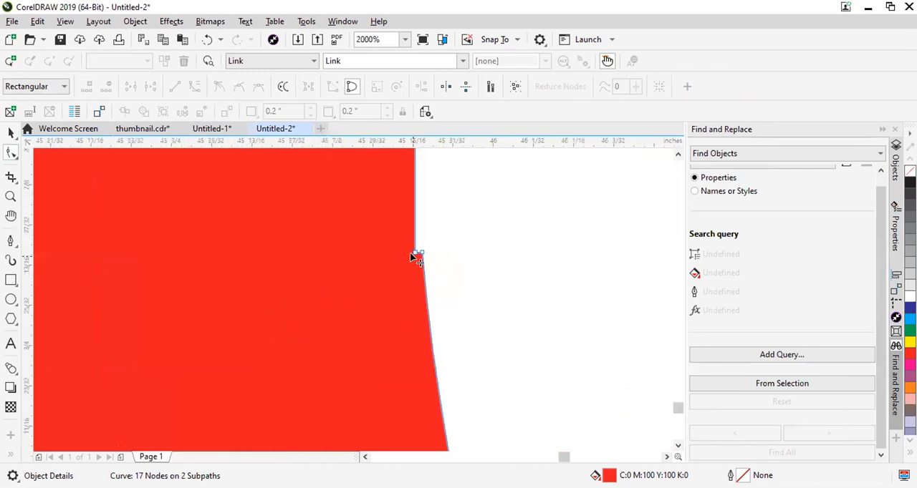
{"action": "scroll", "coordinate": [411, 184], "scroll_direction": "up", "scroll_amount": 1}
{"action": "scroll", "coordinate": [432, 256], "scroll_direction": "down", "scroll_amount": 3}
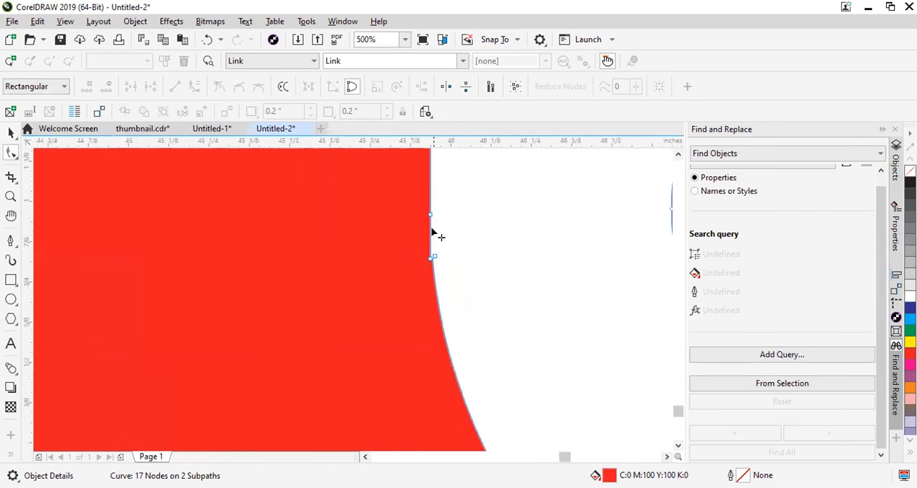
{"action": "scroll", "coordinate": [414, 250], "scroll_direction": "down", "scroll_amount": 2}
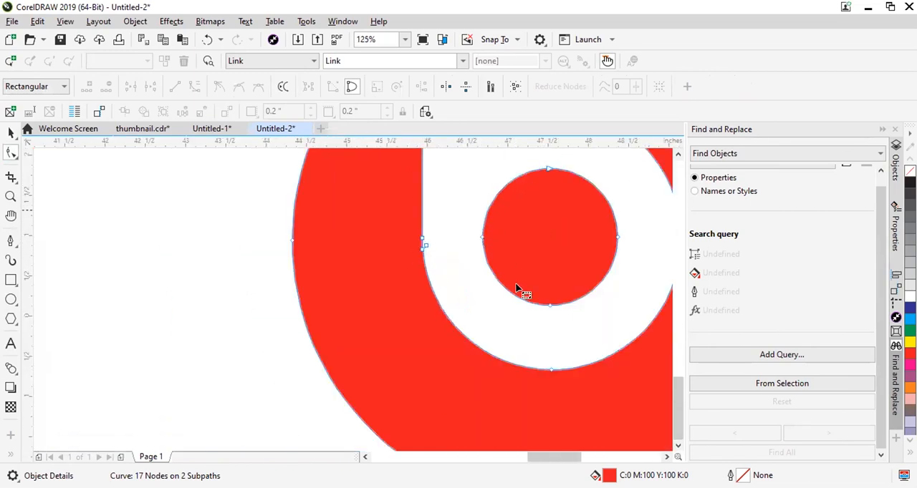
{"action": "scroll", "coordinate": [520, 293], "scroll_direction": "down", "scroll_amount": 2}
Delete the two nodes forming the small notch where the stem's left edge meets the white ring's curve.
{"action": "scroll", "coordinate": [434, 233], "scroll_direction": "up", "scroll_amount": 1}
{"action": "scroll", "coordinate": [446, 291], "scroll_direction": "up", "scroll_amount": 4}
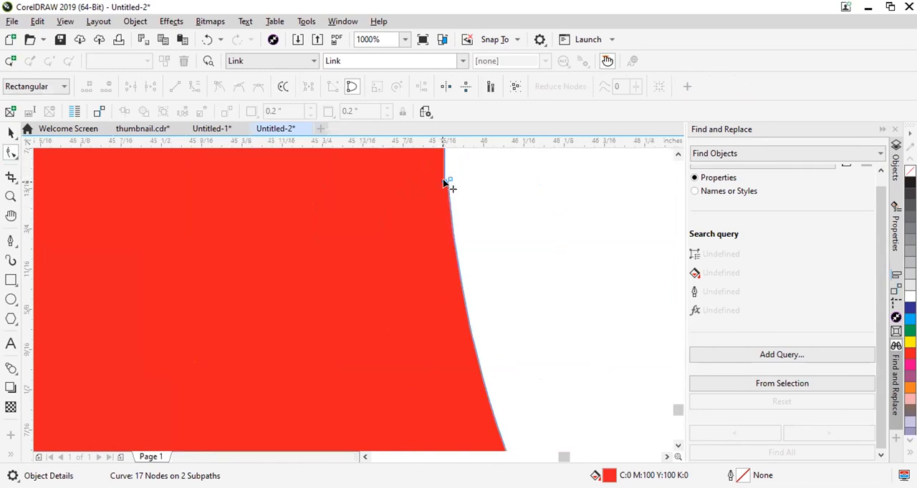
{"action": "scroll", "coordinate": [443, 185], "scroll_direction": "up", "scroll_amount": 2}
{"action": "left_click_drag", "start_coordinate": [474, 170], "coordinate": [401, 252]}
{"action": "scroll", "coordinate": [410, 280], "scroll_direction": "down", "scroll_amount": 5}
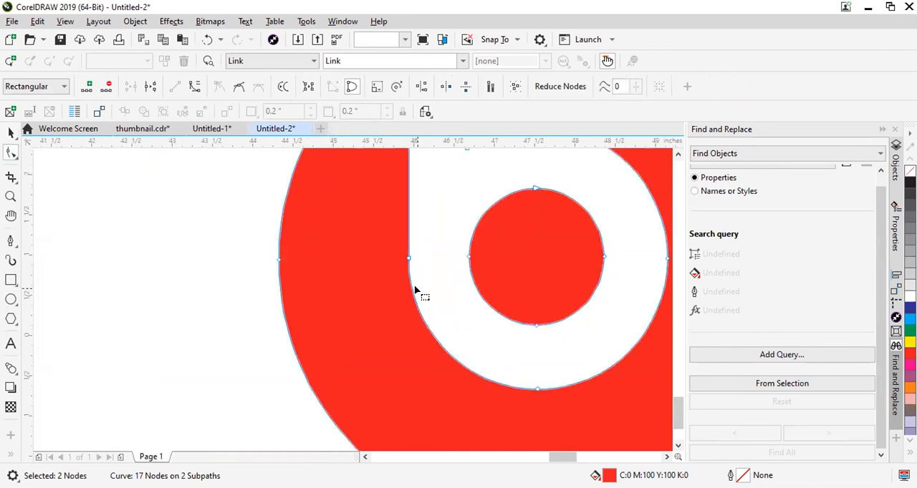
{"action": "key", "text": "Delete"}
{"action": "scroll", "coordinate": [411, 281], "scroll_direction": "up", "scroll_amount": 3}
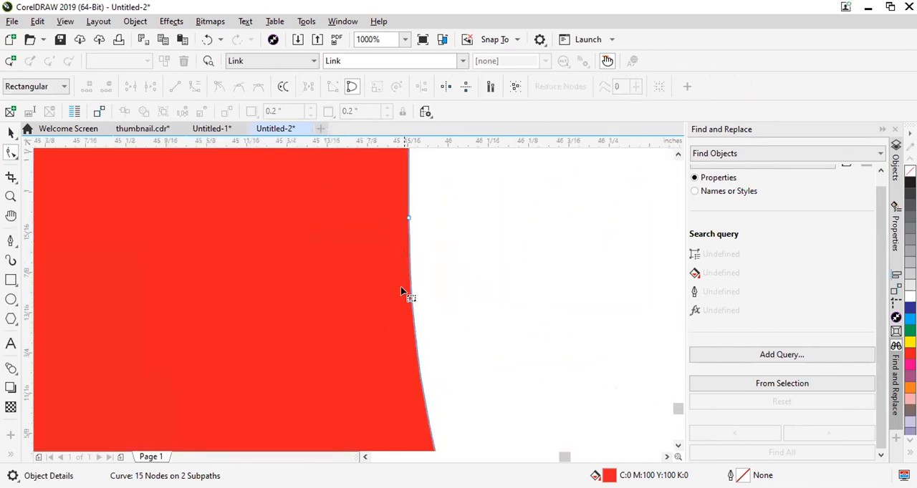
{"action": "scroll", "coordinate": [401, 290], "scroll_direction": "down", "scroll_amount": 4}
{"action": "scroll", "coordinate": [467, 367], "scroll_direction": "up", "scroll_amount": 1}
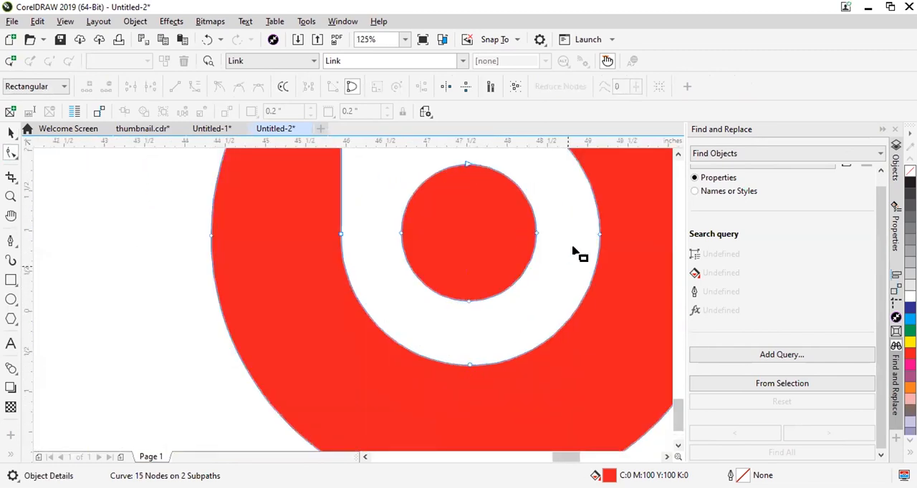
Delete the extra node on the upper arc of the red Beats logo's outer circle.
{"action": "scroll", "coordinate": [508, 253], "scroll_direction": "down", "scroll_amount": 1}
{"action": "scroll", "coordinate": [487, 184], "scroll_direction": "up", "scroll_amount": 3}
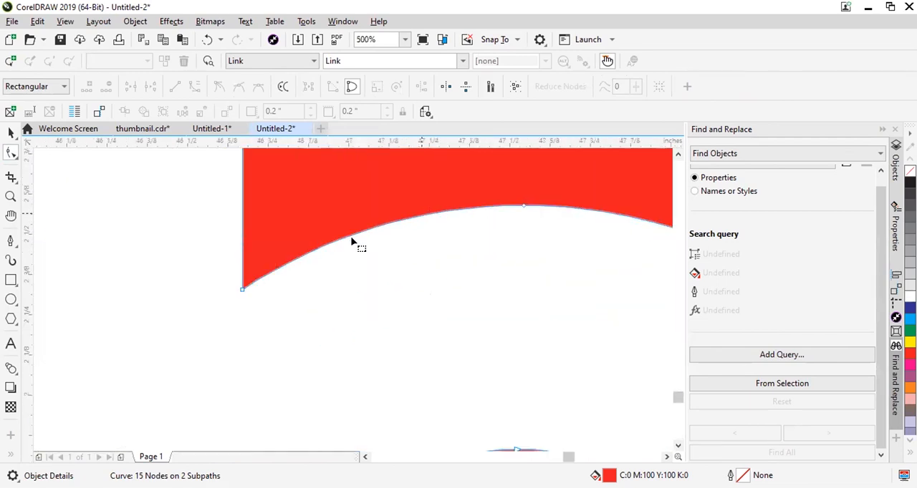
{"action": "scroll", "coordinate": [262, 277], "scroll_direction": "up", "scroll_amount": 1}
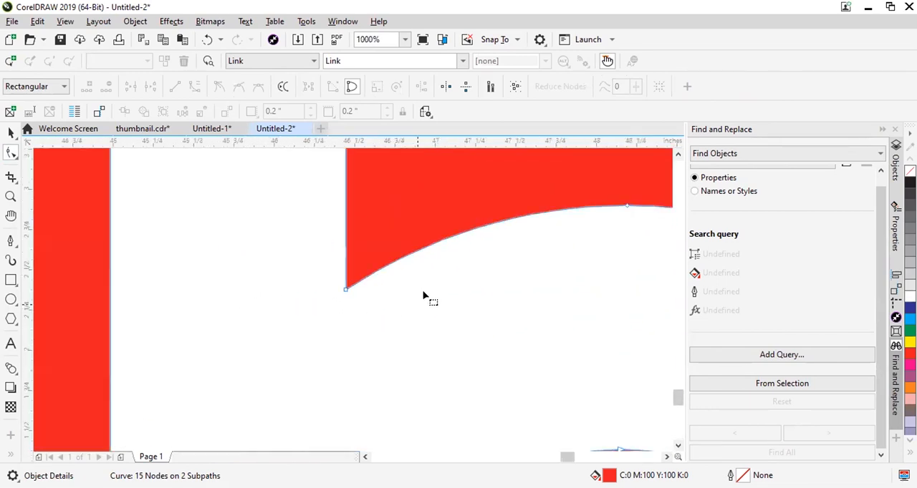
{"action": "scroll", "coordinate": [434, 290], "scroll_direction": "down", "scroll_amount": 4}
{"action": "scroll", "coordinate": [480, 224], "scroll_direction": "up", "scroll_amount": 3}
{"action": "left_click", "coordinate": [575, 220]}
{"action": "key", "text": "Delete"}
{"action": "scroll", "coordinate": [459, 261], "scroll_direction": "down", "scroll_amount": 4}
{"action": "scroll", "coordinate": [501, 349], "scroll_direction": "up", "scroll_amount": 2}
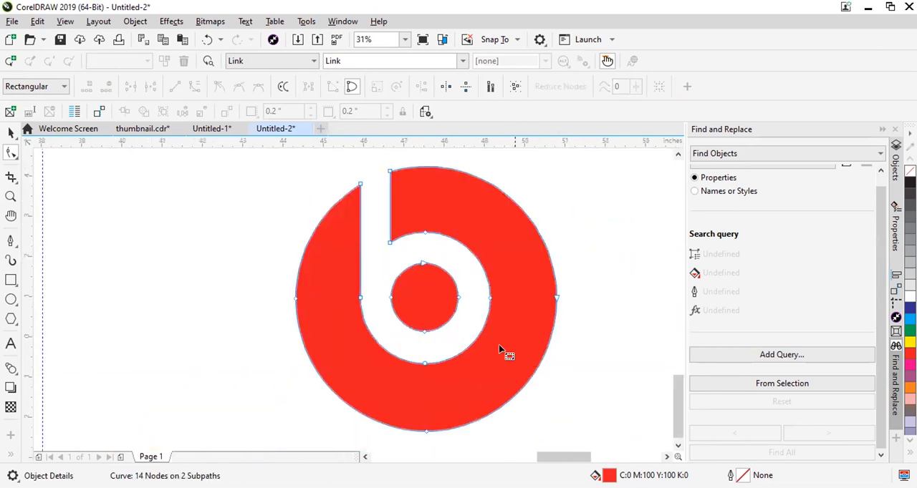
Try to delete the node at the bottom of the white ring's outer curve in the red Beats logo.
{"action": "scroll", "coordinate": [393, 385], "scroll_direction": "up", "scroll_amount": 1}
{"action": "left_click", "coordinate": [457, 342]}
{"action": "key", "text": "Delete"}
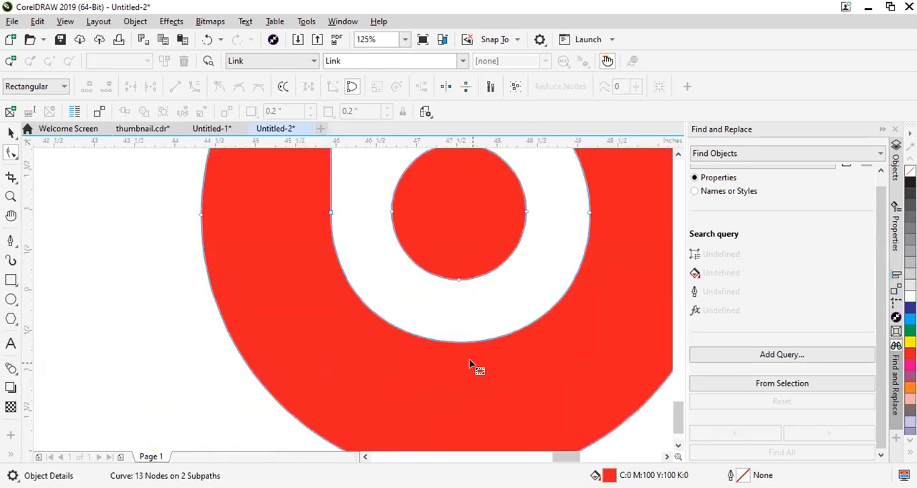
{"action": "double_click", "coordinate": [463, 350]}
{"action": "scroll", "coordinate": [463, 349], "scroll_direction": "down", "scroll_amount": 2}
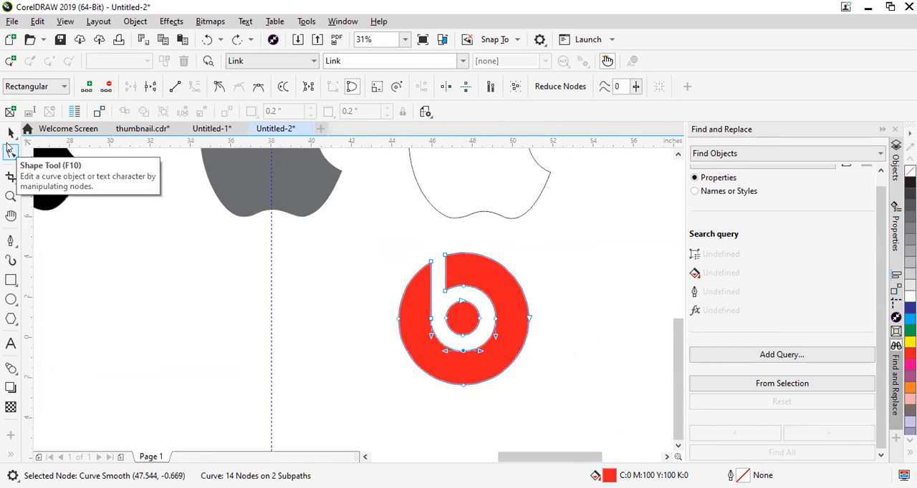
Trace the outer edge of the reference Beats logo with the Pen tool, about 6.4 by 6.5 in, from the stem's right edge round to its left.
{"action": "scroll", "coordinate": [406, 317], "scroll_direction": "down", "scroll_amount": 3}
{"action": "scroll", "coordinate": [438, 287], "scroll_direction": "up", "scroll_amount": 3}
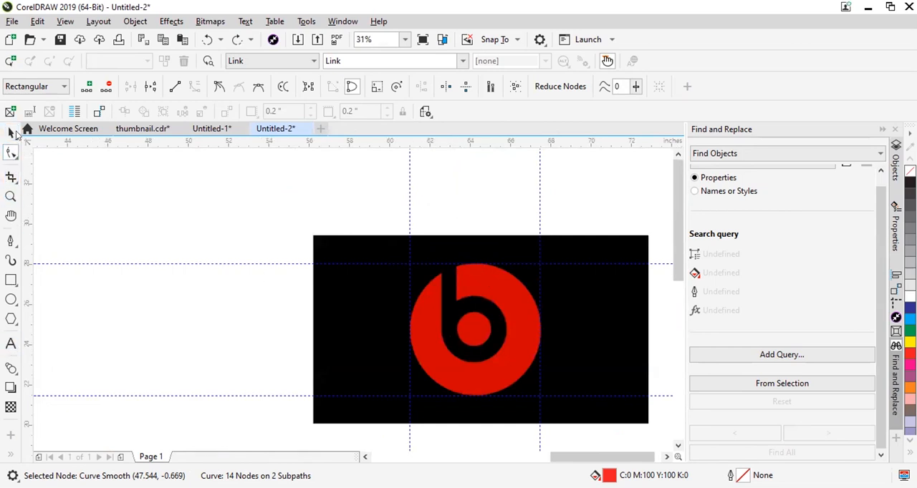
{"action": "left_click", "coordinate": [11, 344]}
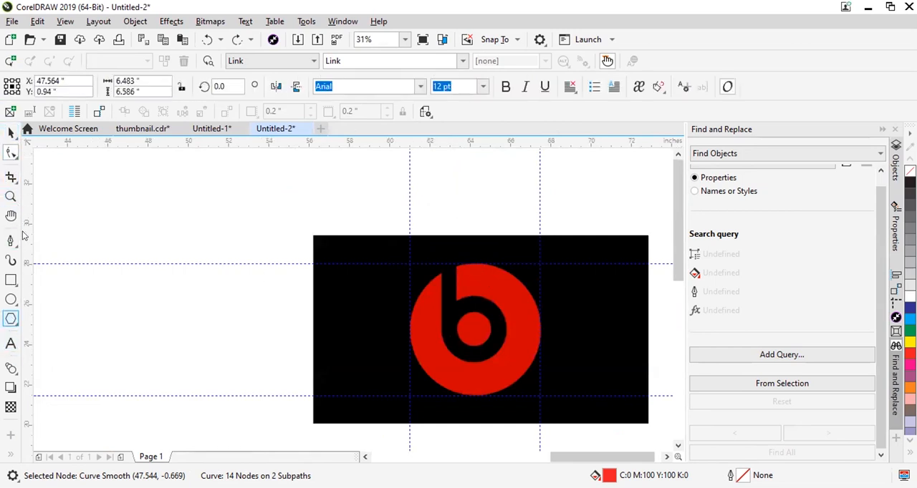
{"action": "scroll", "coordinate": [469, 331], "scroll_direction": "up", "scroll_amount": 2}
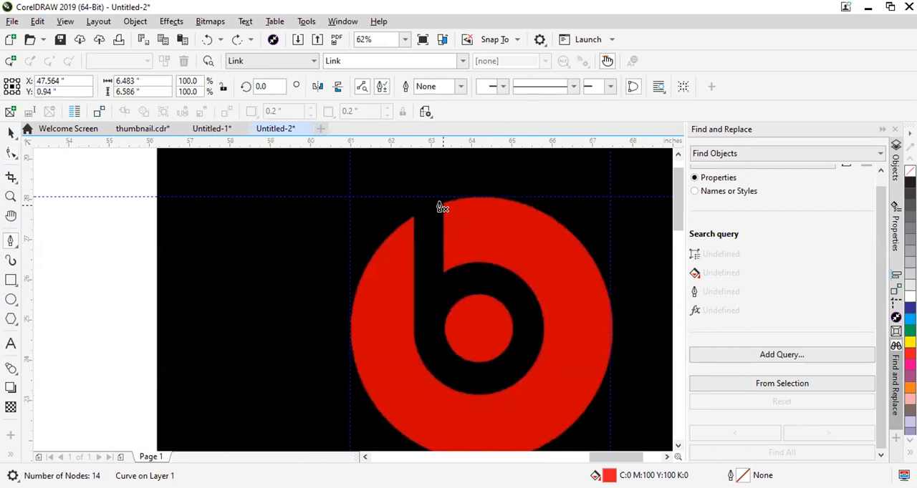
{"action": "left_click", "coordinate": [443, 206]}
{"action": "left_click_drag", "start_coordinate": [560, 226], "coordinate": [612, 269]}
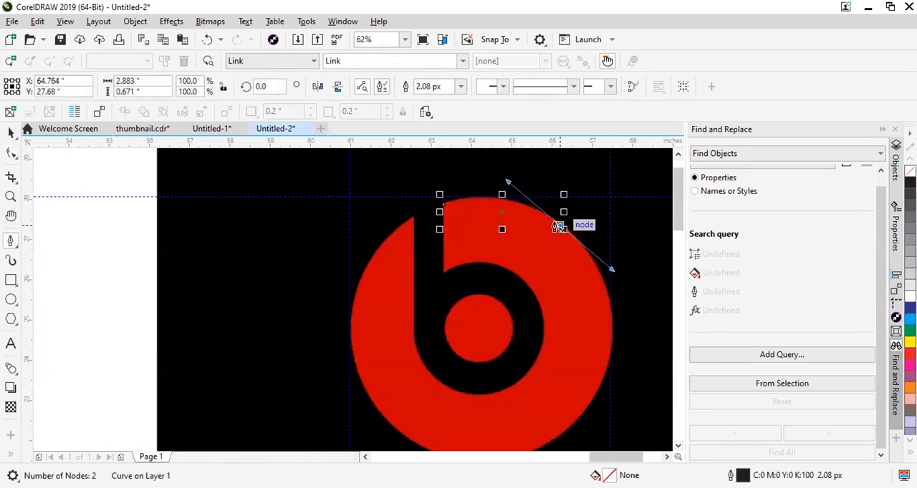
{"action": "scroll", "coordinate": [600, 330], "scroll_direction": "down", "scroll_amount": 2}
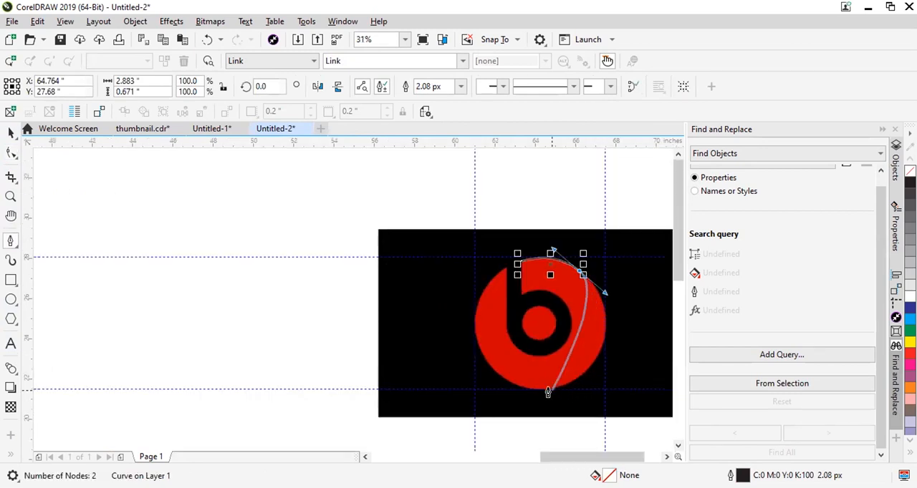
{"action": "left_click_drag", "start_coordinate": [548, 390], "coordinate": [476, 407]}
{"action": "left_click", "coordinate": [552, 388]}
{"action": "left_click_drag", "start_coordinate": [475, 337], "coordinate": [541, 255]}
{"action": "left_click", "coordinate": [475, 337]}
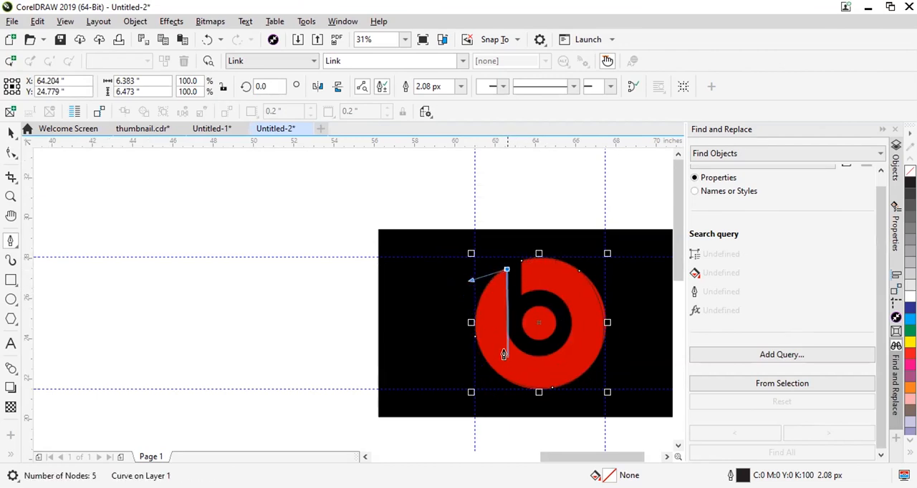
Trace down the stem's left edge and around the black ring's outer curve, and close the outline along the stem's right edge.
{"action": "left_click_drag", "start_coordinate": [505, 319], "coordinate": [516, 356]}
{"action": "scroll", "coordinate": [515, 356], "scroll_direction": "up", "scroll_amount": 3}
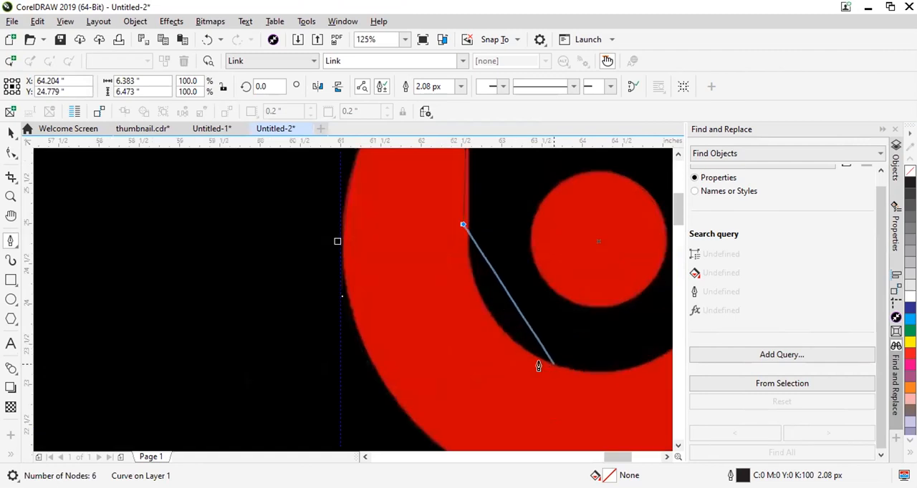
{"action": "scroll", "coordinate": [472, 362], "scroll_direction": "down", "scroll_amount": 2}
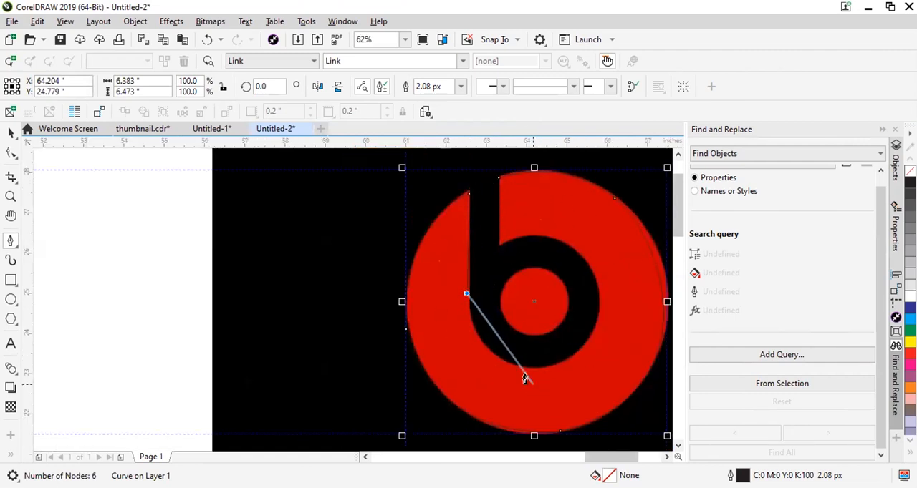
{"action": "left_click_drag", "start_coordinate": [515, 366], "coordinate": [569, 380]}
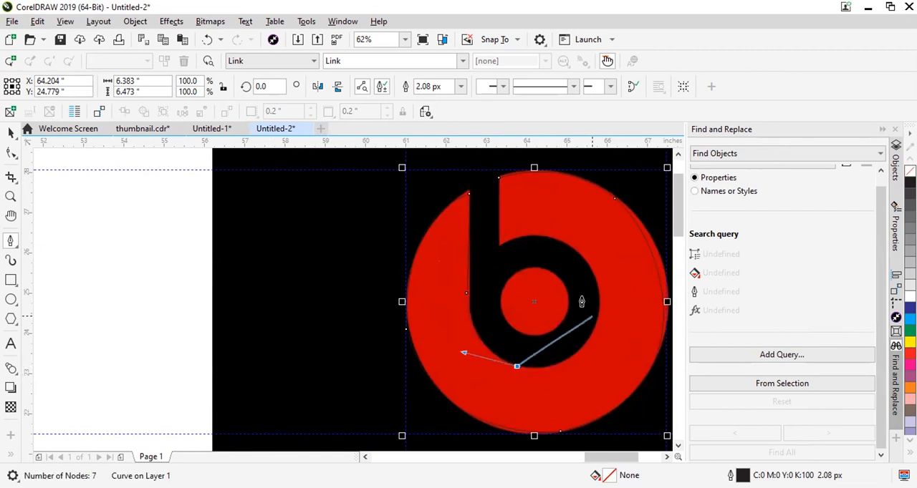
{"action": "left_click_drag", "start_coordinate": [599, 309], "coordinate": [607, 237]}
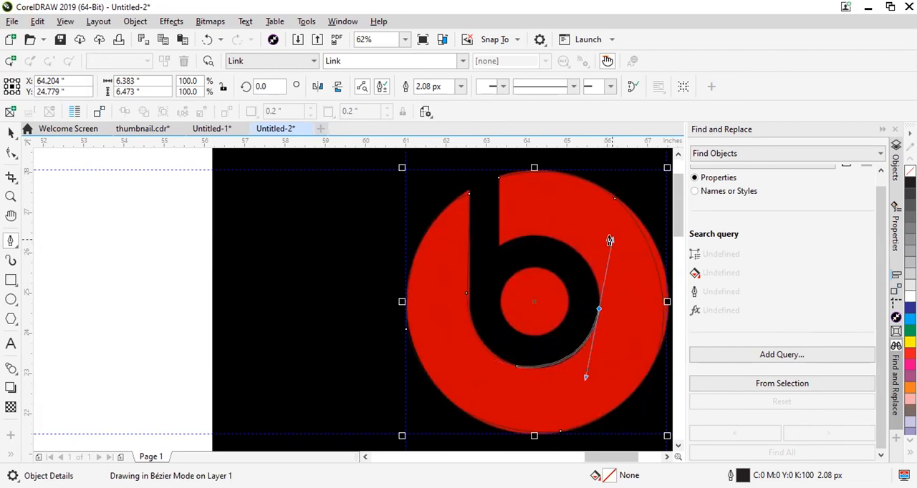
{"action": "left_click", "coordinate": [598, 304]}
{"action": "left_click_drag", "start_coordinate": [537, 235], "coordinate": [468, 230]}
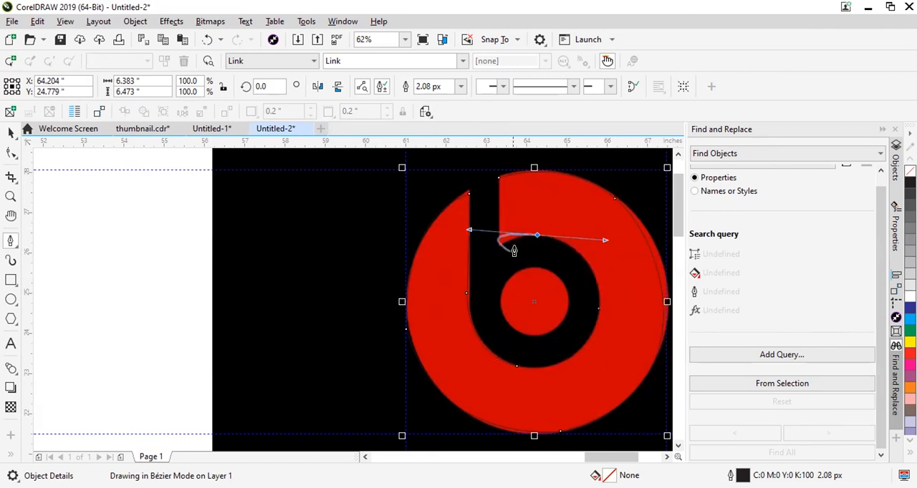
{"action": "left_click", "coordinate": [536, 236]}
{"action": "left_click", "coordinate": [537, 237]}
{"action": "mouse_move", "coordinate": [498, 245]}
{"action": "left_mouse_down"}
{"action": "mouse_move", "coordinate": [480, 260]}
{"action": "mouse_move", "coordinate": [490, 254]}
{"action": "left_mouse_up"}
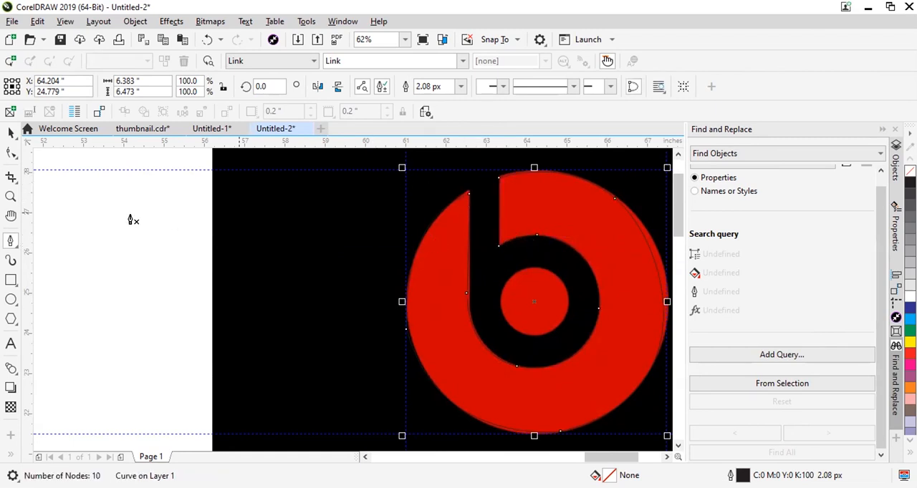
Move the traced outline off the reference image to check its shape, and return it to its place over the logo.
{"action": "scroll", "coordinate": [132, 218], "scroll_direction": "down", "scroll_amount": 2}
{"action": "left_click", "coordinate": [10, 133]}
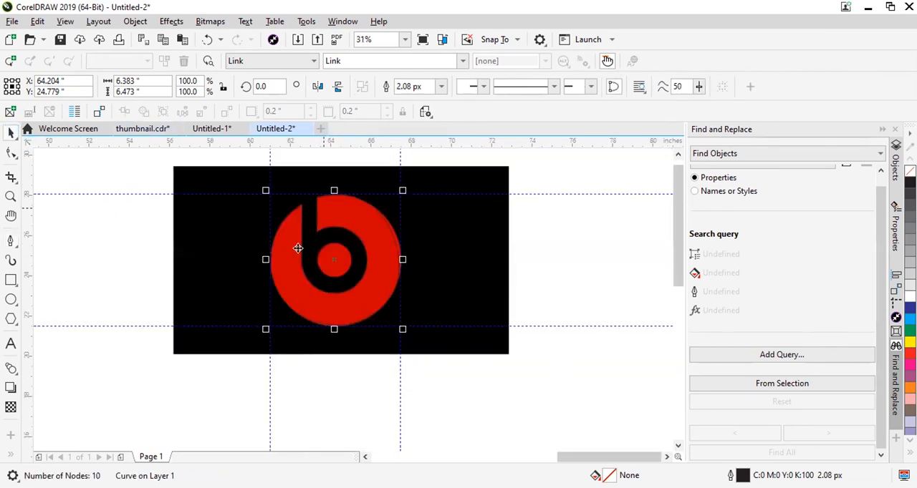
{"action": "left_click_drag", "start_coordinate": [336, 231], "coordinate": [608, 233]}
{"action": "scroll", "coordinate": [545, 254], "scroll_direction": "down", "scroll_amount": 2}
{"action": "scroll", "coordinate": [561, 263], "scroll_direction": "up", "scroll_amount": 2}
{"action": "left_click_drag", "start_coordinate": [612, 268], "coordinate": [327, 266]}
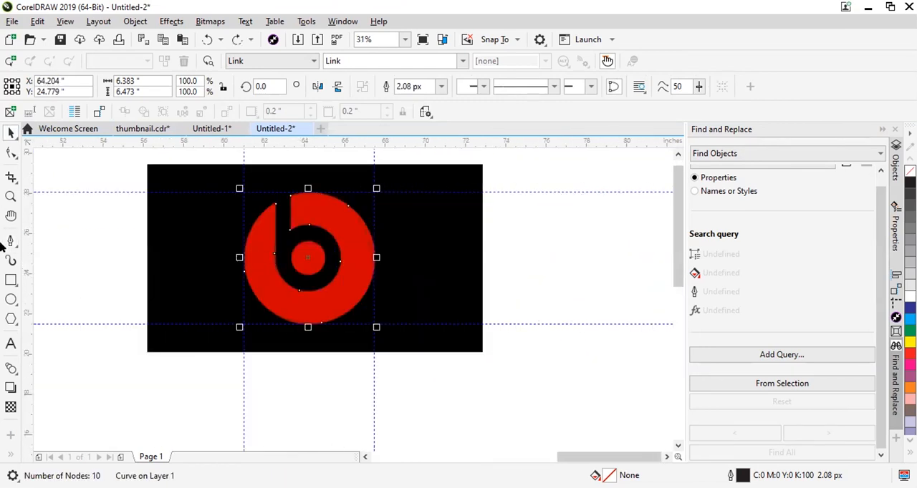
Draw a circle over the reference logo's inner red dot and stretch it to match the dot's edges.
{"action": "left_click", "coordinate": [11, 299]}
{"action": "scroll", "coordinate": [306, 250], "scroll_direction": "up", "scroll_amount": 4}
{"action": "left_click_drag", "start_coordinate": [218, 222], "coordinate": [354, 352]}
{"action": "left_click_drag", "start_coordinate": [287, 220], "coordinate": [280, 212]}
{"action": "left_click_drag", "start_coordinate": [219, 283], "coordinate": [210, 286]}
{"action": "key", "text": "ctrl+z"}
{"action": "left_click", "coordinate": [10, 133]}
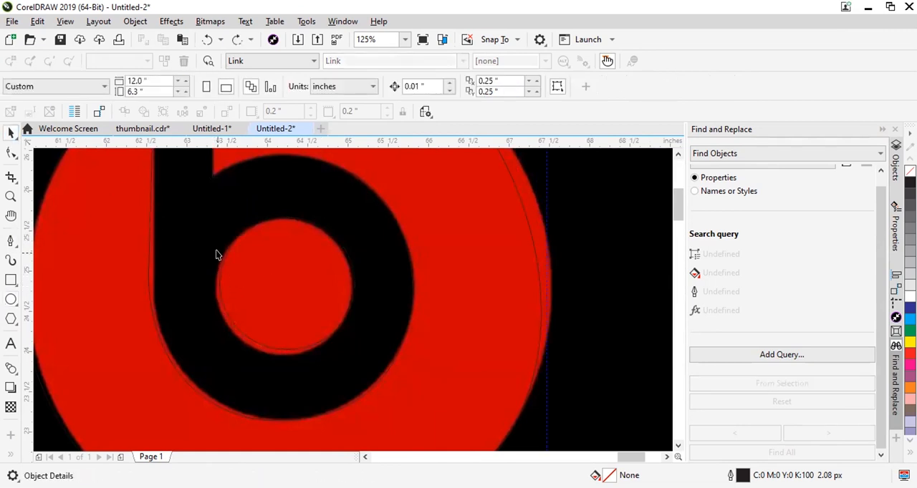
{"action": "left_click", "coordinate": [222, 265]}
{"action": "left_click_drag", "start_coordinate": [216, 284], "coordinate": [204, 288]}
{"action": "left_click_drag", "start_coordinate": [279, 354], "coordinate": [286, 364]}
Move the traced outline and inner circle together to the empty area right of the black reference image.
{"action": "scroll", "coordinate": [300, 298], "scroll_direction": "down", "scroll_amount": 2}
{"action": "scroll", "coordinate": [300, 298], "scroll_direction": "down", "scroll_amount": 3}
{"action": "left_click", "coordinate": [320, 275], "text": "shift"}
{"action": "left_click_drag", "start_coordinate": [320, 274], "coordinate": [507, 268]}
{"action": "left_click", "coordinate": [576, 278]}
Examine the traced Beats outline's stem, ring and outer curve for unevenness beside the reference image.
{"action": "scroll", "coordinate": [576, 277], "scroll_direction": "up", "scroll_amount": 3}
{"action": "scroll", "coordinate": [208, 240], "scroll_direction": "down", "scroll_amount": 2}
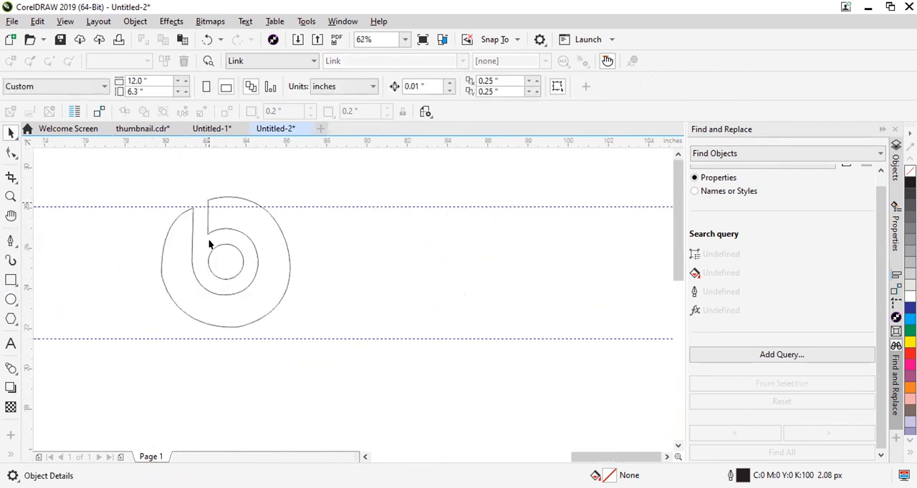
{"action": "scroll", "coordinate": [272, 238], "scroll_direction": "down", "scroll_amount": 1}
{"action": "scroll", "coordinate": [242, 194], "scroll_direction": "up", "scroll_amount": 1}
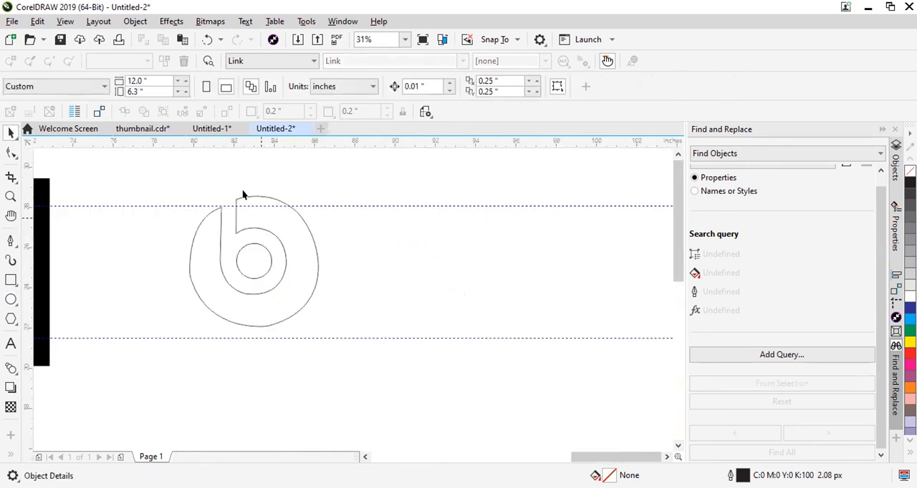
{"action": "left_click", "coordinate": [11, 152]}
{"action": "scroll", "coordinate": [241, 211], "scroll_direction": "up", "scroll_amount": 4}
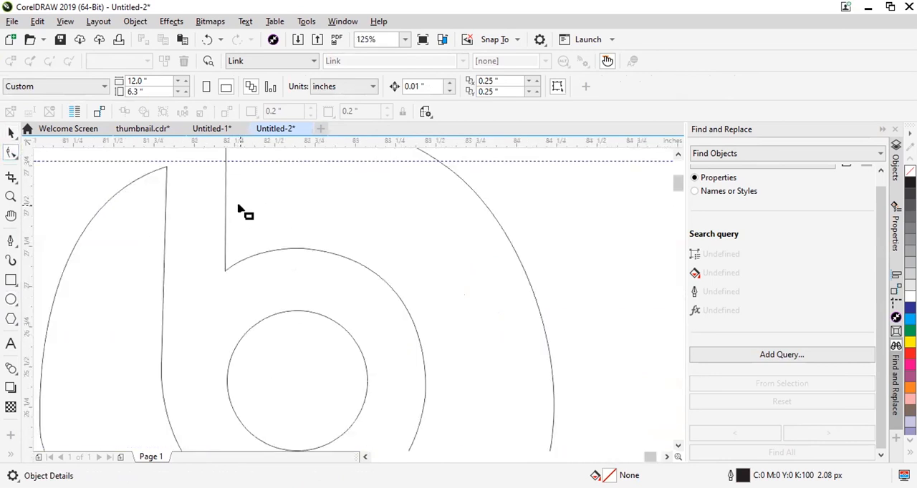
{"action": "scroll", "coordinate": [265, 282], "scroll_direction": "down", "scroll_amount": 2}
{"action": "scroll", "coordinate": [264, 282], "scroll_direction": "down", "scroll_amount": 3}
{"action": "scroll", "coordinate": [264, 281], "scroll_direction": "down", "scroll_amount": 1}
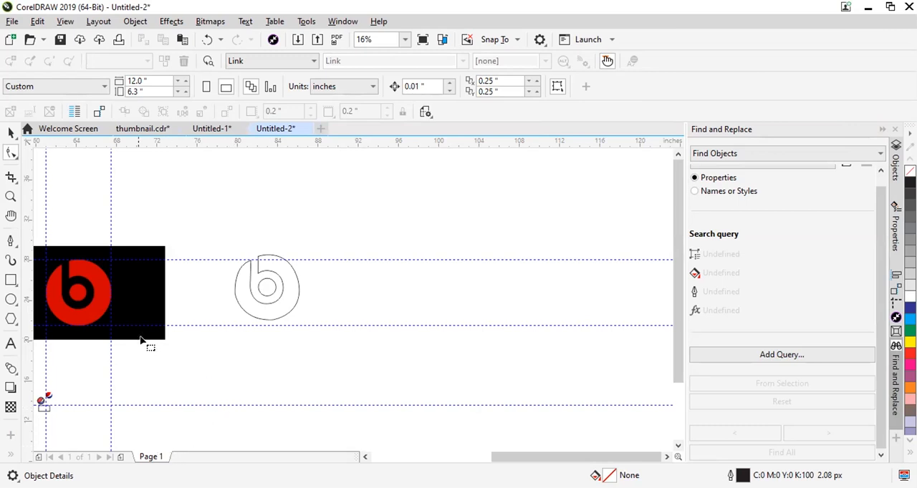
{"action": "scroll", "coordinate": [143, 341], "scroll_direction": "up", "scroll_amount": 1}
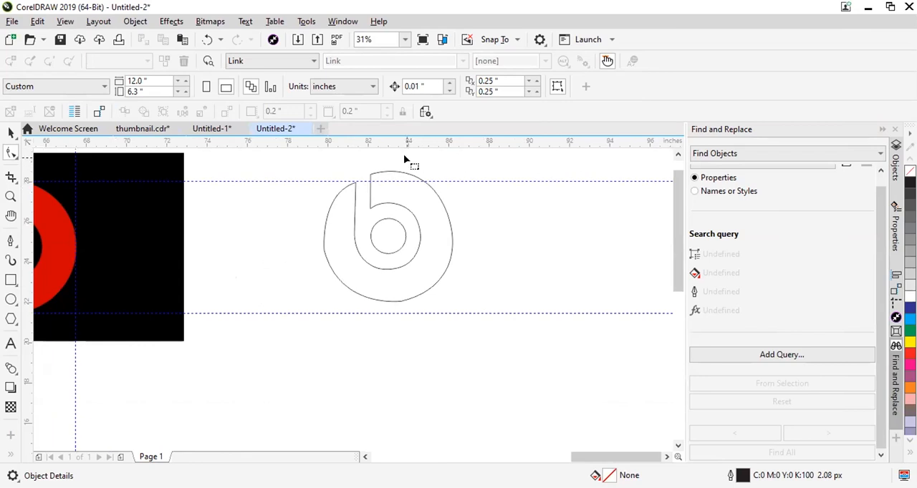
{"action": "scroll", "coordinate": [404, 199], "scroll_direction": "up", "scroll_amount": 1}
{"action": "scroll", "coordinate": [354, 207], "scroll_direction": "up", "scroll_amount": 1}
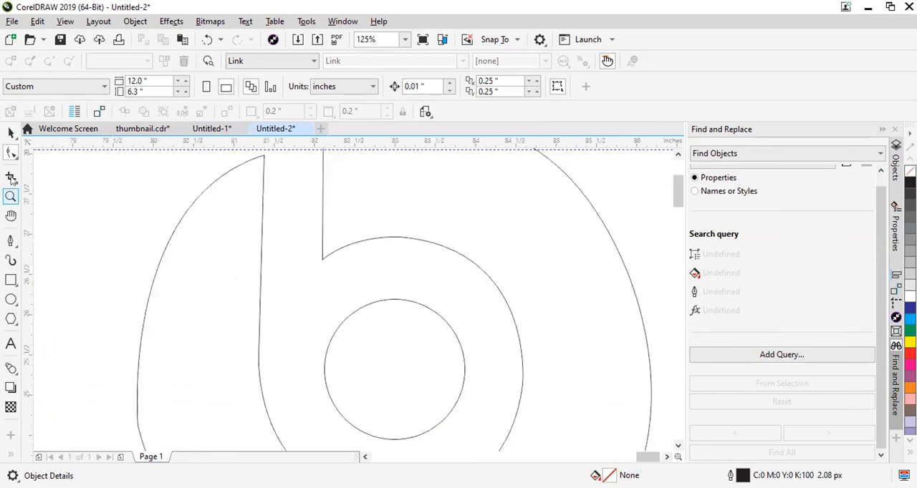
{"action": "scroll", "coordinate": [294, 283], "scroll_direction": "down", "scroll_amount": 2}
{"action": "scroll", "coordinate": [326, 263], "scroll_direction": "up", "scroll_amount": 2}
Delete the cusp node on the left of the traced outline's outer curve and the node on its upper right.
{"action": "left_click", "coordinate": [202, 241]}
{"action": "scroll", "coordinate": [208, 244], "scroll_direction": "down", "scroll_amount": 2}
{"action": "scroll", "coordinate": [272, 309], "scroll_direction": "up", "scroll_amount": 2}
{"action": "left_click", "coordinate": [358, 319]}
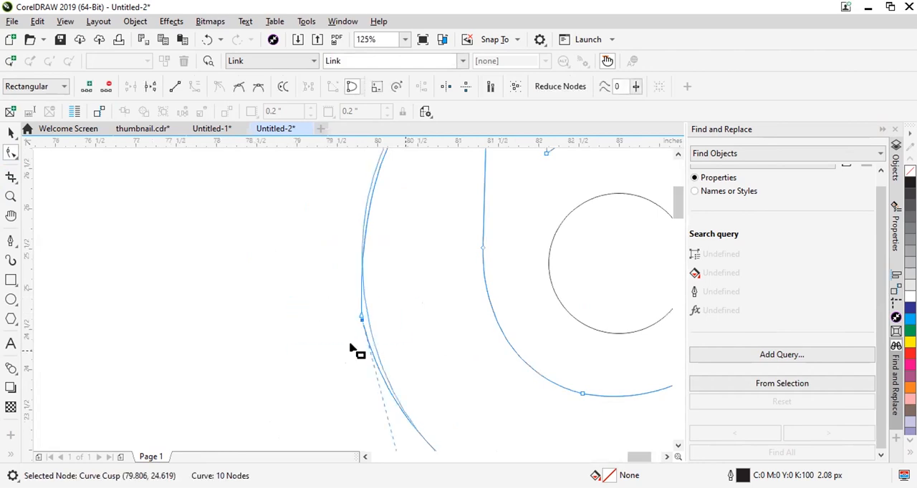
{"action": "key", "text": "Delete"}
{"action": "scroll", "coordinate": [351, 350], "scroll_direction": "down", "scroll_amount": 2}
{"action": "left_click", "coordinate": [459, 273]}
{"action": "key", "text": "Delete"}
Replace the node at the bottom of the traced outline's outer curve with two new nodes on the lower arc.
{"action": "left_click", "coordinate": [432, 390]}
{"action": "key", "text": "Delete"}
{"action": "key", "text": "ctrl+z"}
{"action": "scroll", "coordinate": [422, 391], "scroll_direction": "up", "scroll_amount": 2}
{"action": "double_click", "coordinate": [526, 364]}
{"action": "double_click", "coordinate": [424, 389]}
{"action": "key", "text": "ctrl+z"}
{"action": "scroll", "coordinate": [423, 401], "scroll_direction": "down", "scroll_amount": 1}
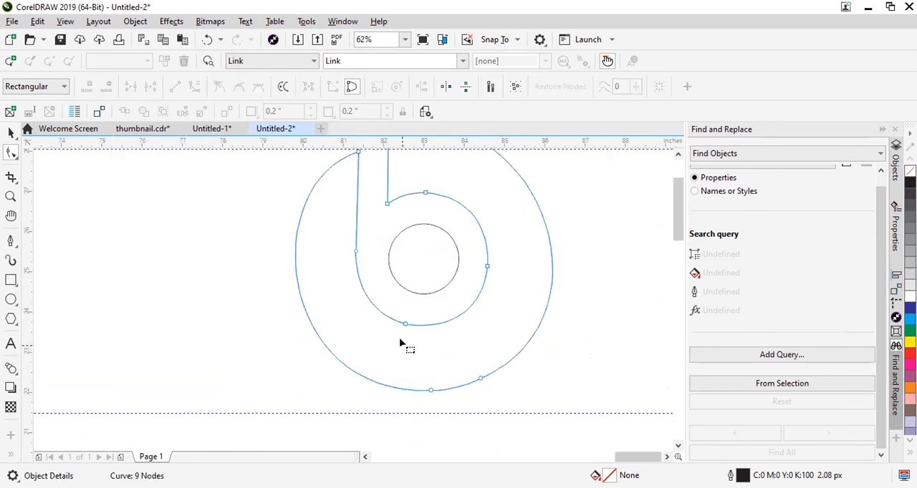
Examine the node where the traced stem's left edge meets the ring curve, and compare the outline with the reference.
{"action": "scroll", "coordinate": [404, 281], "scroll_direction": "up", "scroll_amount": 1}
{"action": "scroll", "coordinate": [404, 280], "scroll_direction": "down", "scroll_amount": 2}
{"action": "scroll", "coordinate": [389, 268], "scroll_direction": "up", "scroll_amount": 2}
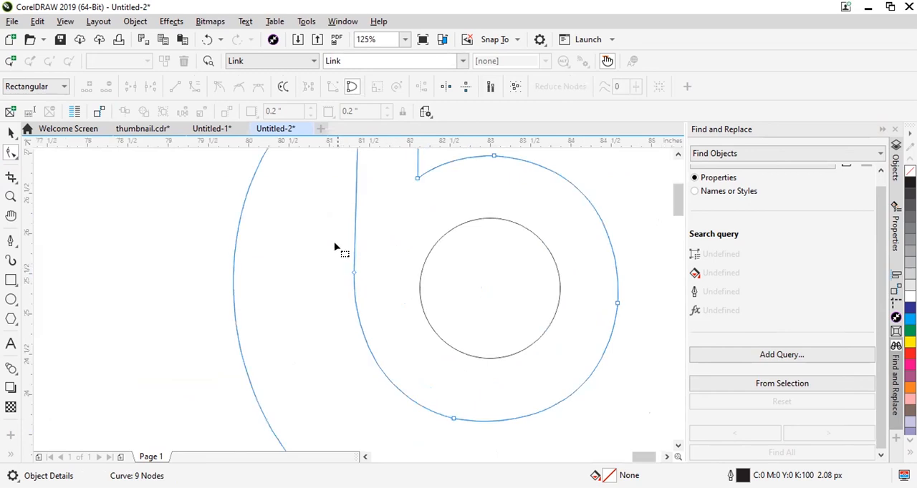
{"action": "left_click", "coordinate": [364, 285]}
{"action": "scroll", "coordinate": [403, 270], "scroll_direction": "down", "scroll_amount": 2}
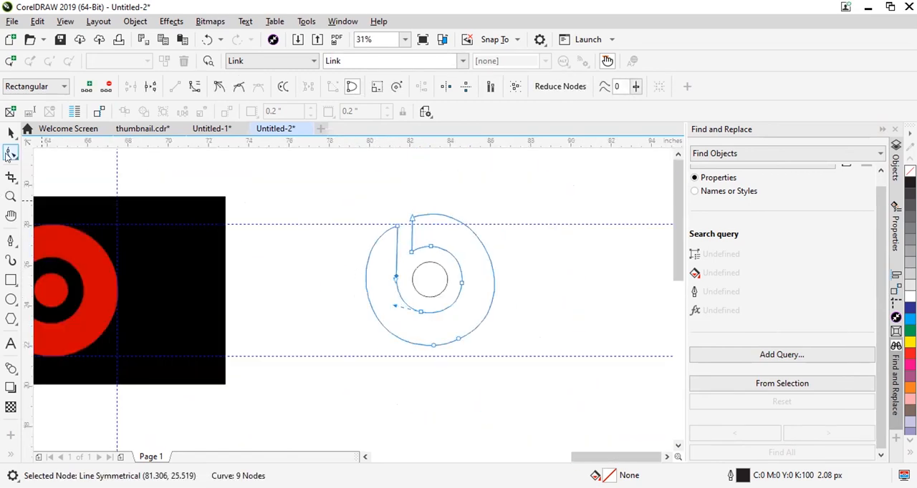
{"action": "scroll", "coordinate": [482, 212], "scroll_direction": "down", "scroll_amount": 1}
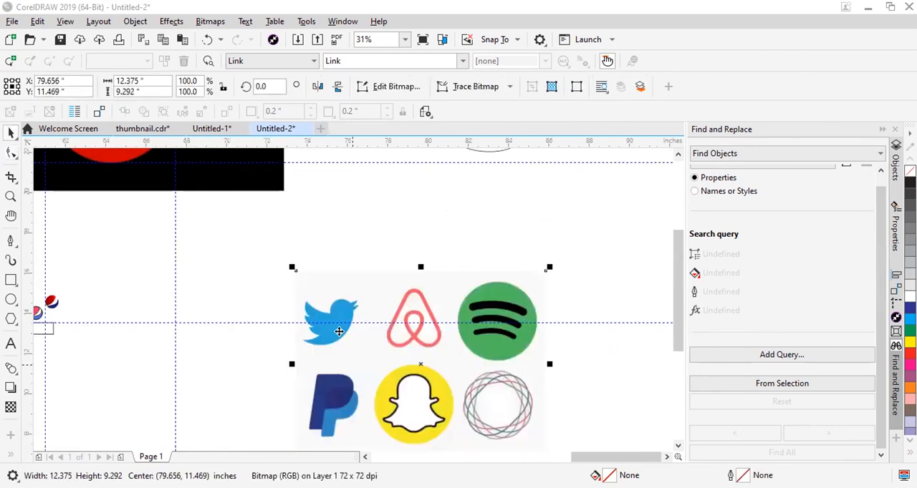
Crop the bitmap of six logos down to the Twitter bird by moving its corner nodes with the Shape tool.
{"action": "scroll", "coordinate": [341, 333], "scroll_direction": "up", "scroll_amount": 1}
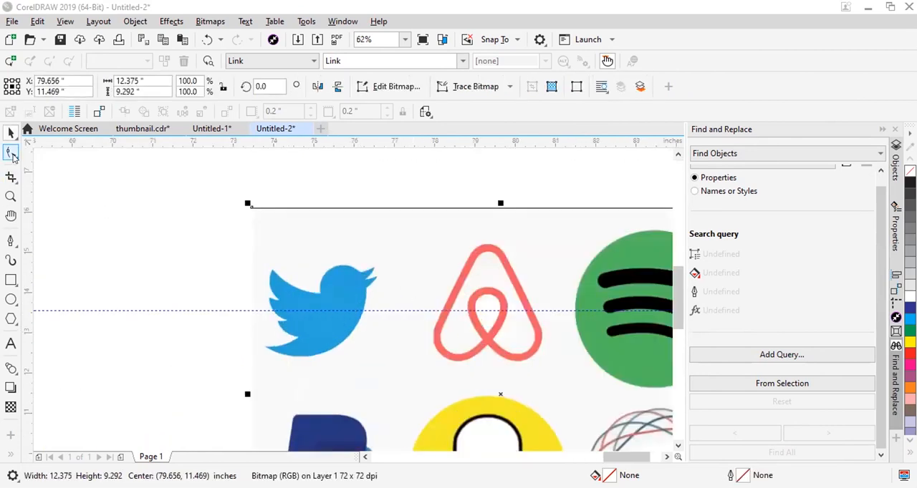
{"action": "left_click", "coordinate": [10, 152]}
{"action": "scroll", "coordinate": [366, 287], "scroll_direction": "down", "scroll_amount": 1}
{"action": "scroll", "coordinate": [575, 429], "scroll_direction": "down", "scroll_amount": 1}
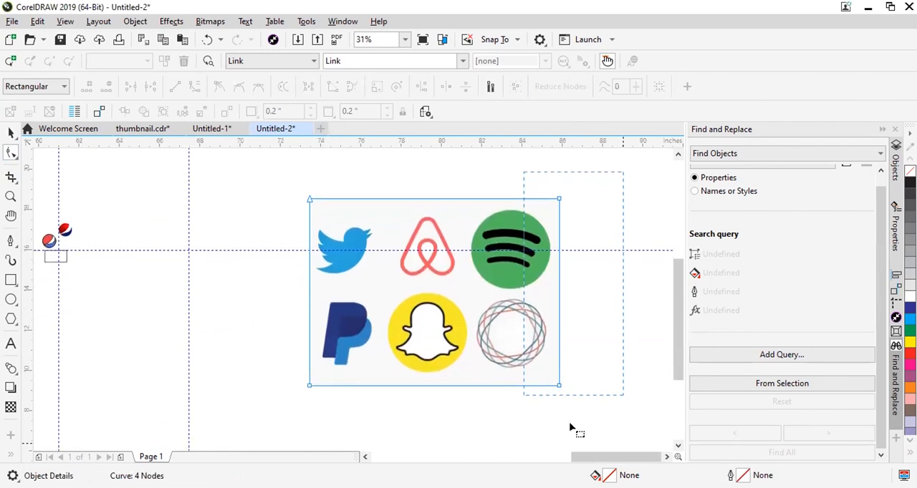
{"action": "left_click", "coordinate": [556, 380]}
{"action": "left_click_drag", "start_coordinate": [556, 381], "coordinate": [382, 280]}
{"action": "scroll", "coordinate": [338, 205], "scroll_direction": "up", "scroll_amount": 1}
{"action": "left_click_drag", "start_coordinate": [425, 196], "coordinate": [425, 244]}
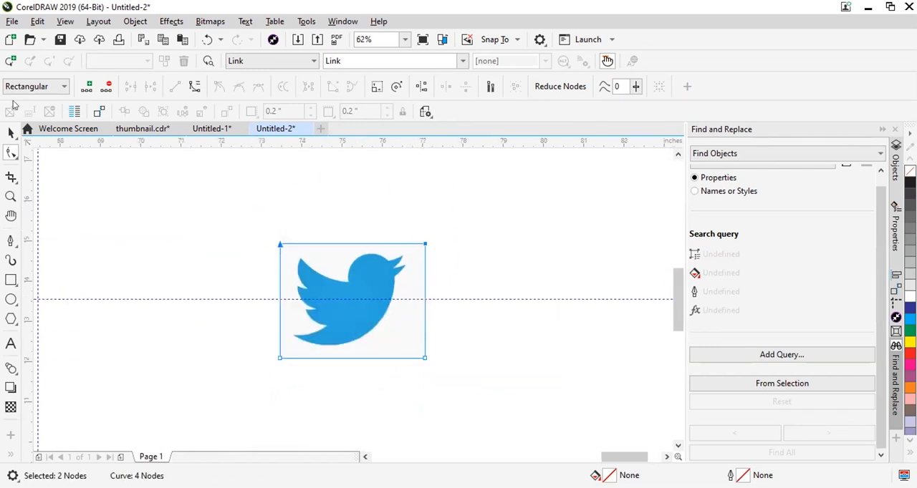
{"action": "left_click", "coordinate": [7, 133]}
{"action": "left_click", "coordinate": [96, 258]}
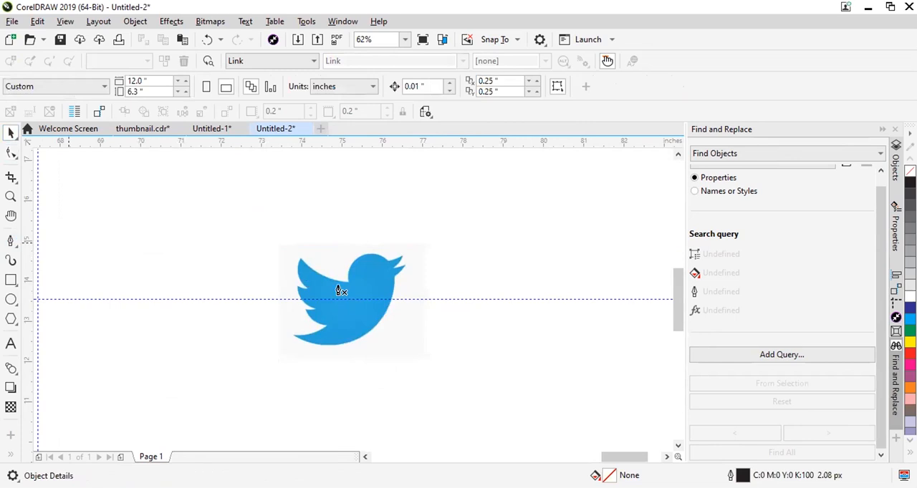
Draw a rectangle about 2.55 by 1.467 in over the body of the Twitter bird.
{"action": "scroll", "coordinate": [339, 290], "scroll_direction": "up", "scroll_amount": 1}
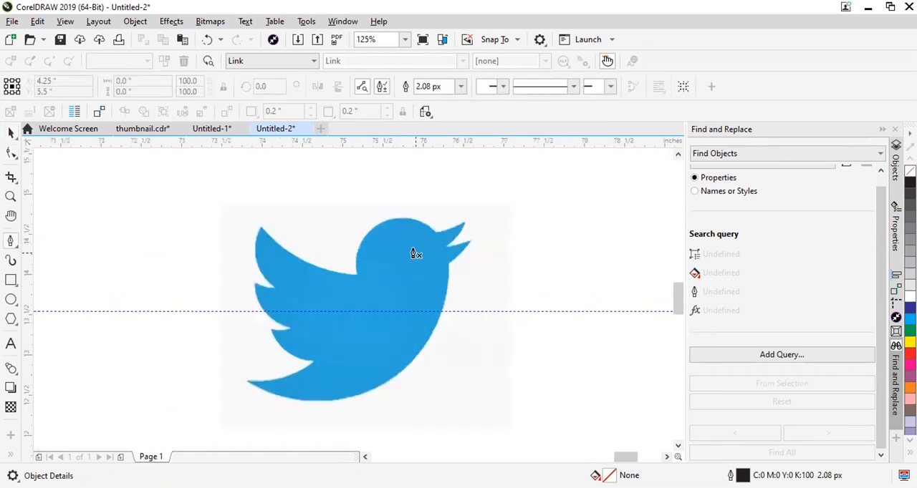
{"action": "left_click", "coordinate": [11, 281]}
{"action": "left_click_drag", "start_coordinate": [254, 238], "coordinate": [460, 357]}
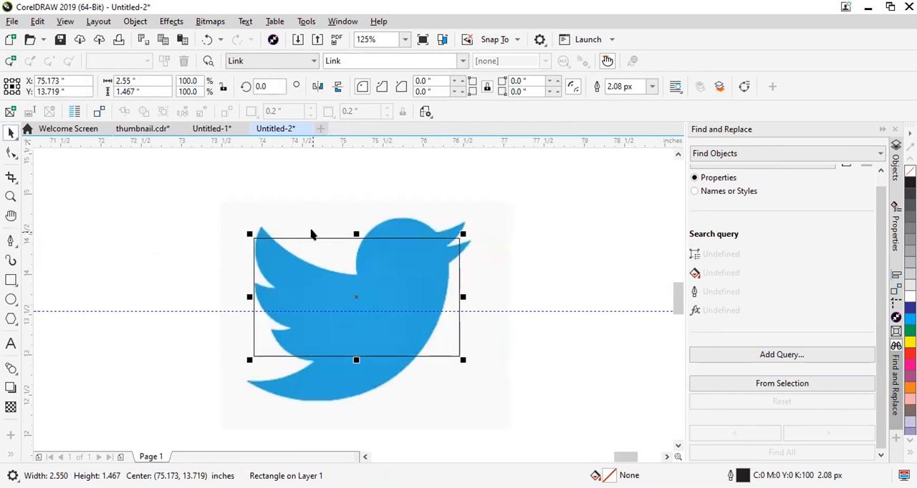
{"action": "scroll", "coordinate": [311, 234], "scroll_direction": "up", "scroll_amount": 1}
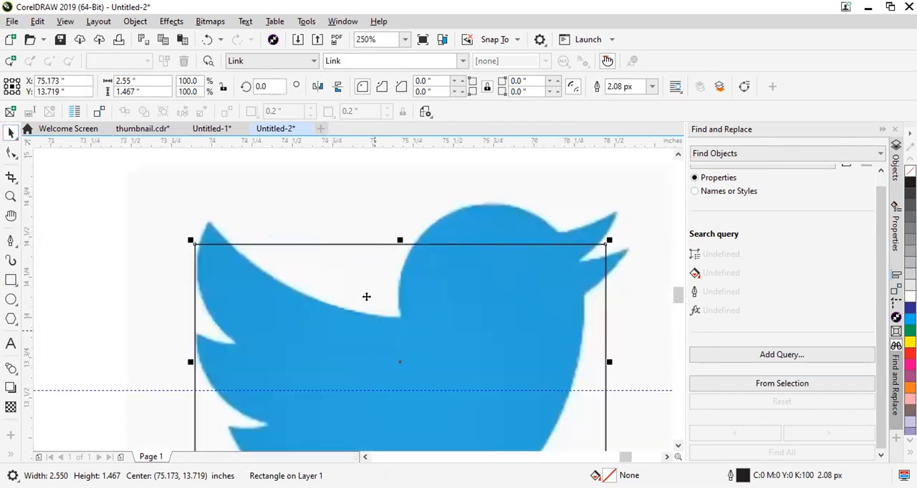
Convert the rectangle to curves and move its two upper corner nodes to the wing-head notch and the head-beak junction.
{"action": "left_click", "coordinate": [11, 153]}
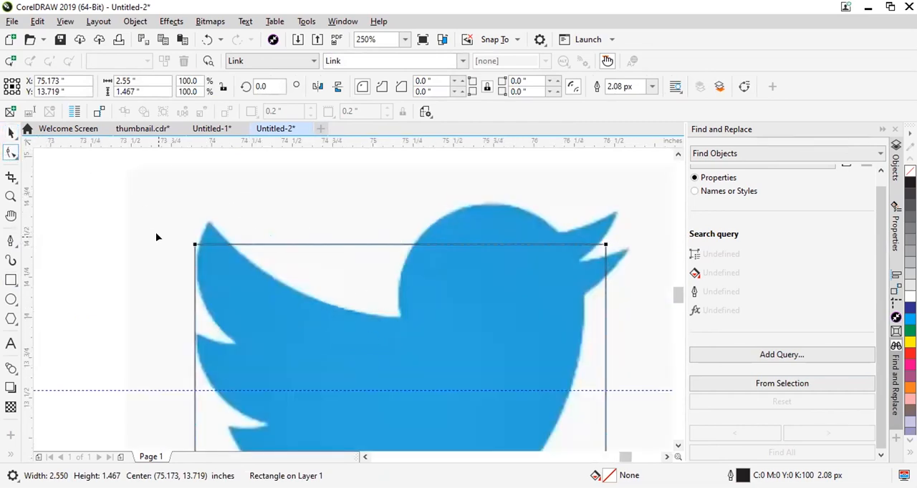
{"action": "key", "text": "ctrl+q"}
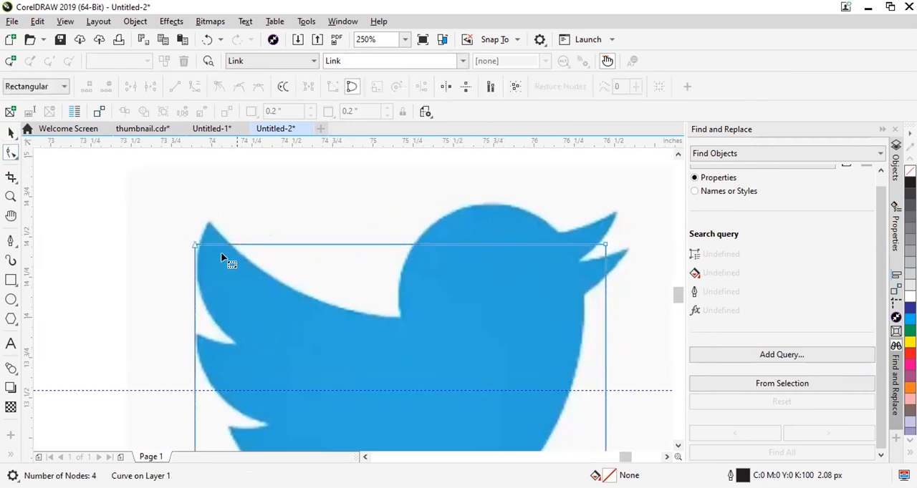
{"action": "left_click_drag", "start_coordinate": [197, 247], "coordinate": [401, 318]}
{"action": "left_click_drag", "start_coordinate": [600, 244], "coordinate": [557, 226]}
Add a node on the outline's right edge and place it on the tip of the bird's upper beak.
{"action": "scroll", "coordinate": [583, 309], "scroll_direction": "down", "scroll_amount": 1}
{"action": "scroll", "coordinate": [554, 293], "scroll_direction": "up", "scroll_amount": 2}
{"action": "left_click", "coordinate": [547, 290]}
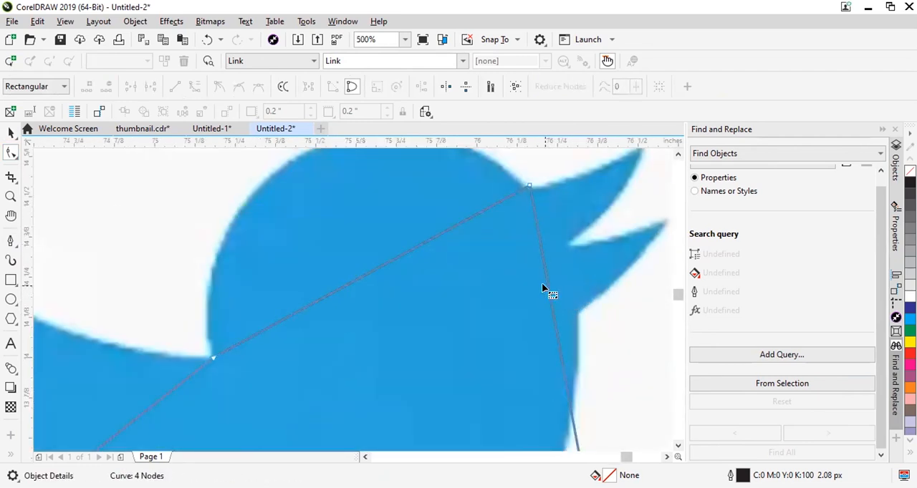
{"action": "double_click", "coordinate": [545, 287]}
{"action": "left_click_drag", "start_coordinate": [545, 288], "coordinate": [632, 172]}
{"action": "scroll", "coordinate": [632, 179], "scroll_direction": "down", "scroll_amount": 2}
{"action": "scroll", "coordinate": [641, 164], "scroll_direction": "up", "scroll_amount": 2}
{"action": "scroll", "coordinate": [639, 156], "scroll_direction": "down", "scroll_amount": 2}
{"action": "scroll", "coordinate": [639, 156], "scroll_direction": "up", "scroll_amount": 3}
{"action": "left_click_drag", "start_coordinate": [597, 211], "coordinate": [626, 204]}
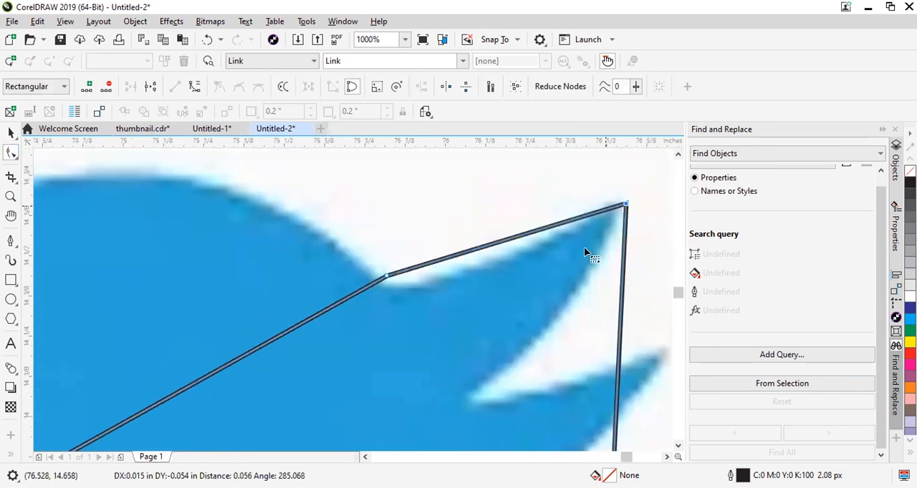
Add two nodes to the outline, one in the notch between the beaks and one on the lower beak's tip.
{"action": "scroll", "coordinate": [584, 250], "scroll_direction": "down", "scroll_amount": 1}
{"action": "double_click", "coordinate": [609, 276]}
{"action": "left_click_drag", "start_coordinate": [609, 275], "coordinate": [537, 304]}
{"action": "double_click", "coordinate": [542, 358]}
{"action": "left_click_drag", "start_coordinate": [542, 358], "coordinate": [636, 280]}
Add a node where the lower beak meets the breast, and move the lower-right corner node to the bottom of the belly.
{"action": "scroll", "coordinate": [633, 272], "scroll_direction": "down", "scroll_amount": 1}
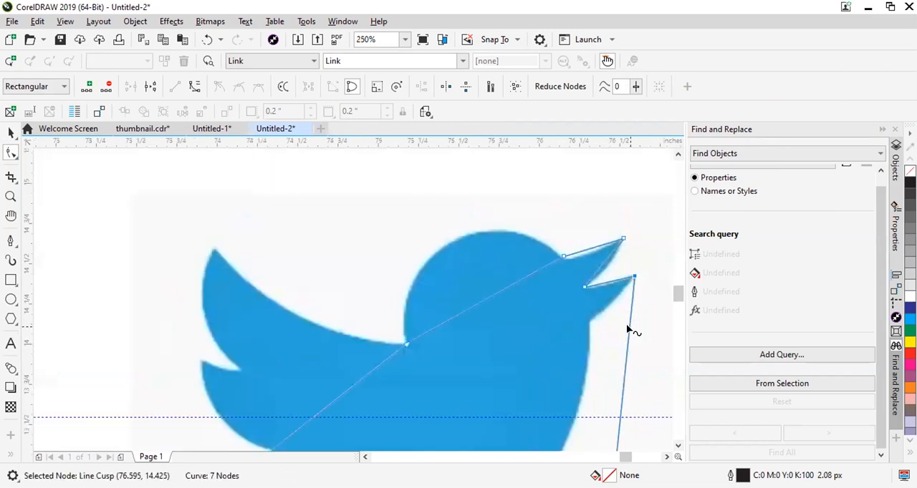
{"action": "left_click_drag", "start_coordinate": [628, 328], "coordinate": [586, 316]}
{"action": "scroll", "coordinate": [586, 316], "scroll_direction": "down", "scroll_amount": 2}
{"action": "scroll", "coordinate": [584, 345], "scroll_direction": "up", "scroll_amount": 1}
{"action": "left_click_drag", "start_coordinate": [614, 360], "coordinate": [513, 407]}
Move the lower-left corner node to the tail tip and add a node in the notch above the tail.
{"action": "scroll", "coordinate": [544, 345], "scroll_direction": "up", "scroll_amount": 1}
{"action": "scroll", "coordinate": [506, 381], "scroll_direction": "down", "scroll_amount": 1}
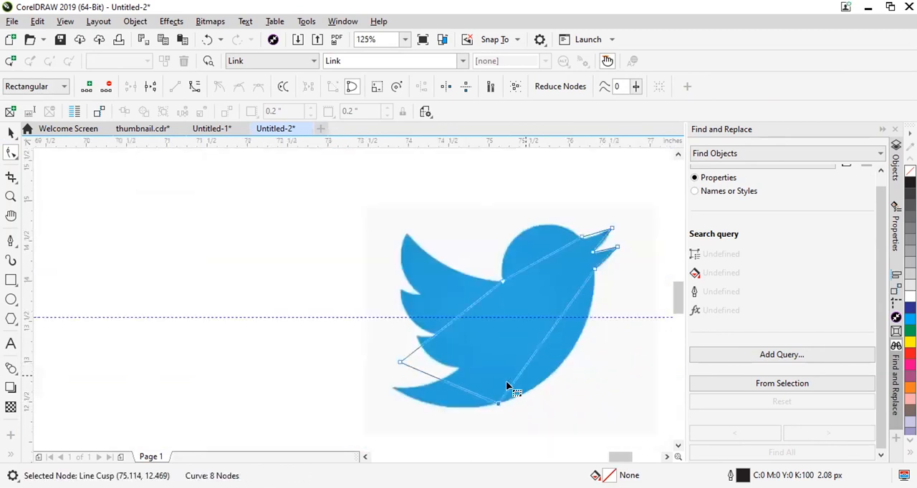
{"action": "scroll", "coordinate": [403, 378], "scroll_direction": "up", "scroll_amount": 2}
{"action": "left_click_drag", "start_coordinate": [378, 341], "coordinate": [365, 387]}
{"action": "double_click", "coordinate": [427, 327]}
{"action": "left_click_drag", "start_coordinate": [444, 331], "coordinate": [499, 352]}
Add two nodes to the outline, one on the lowest feather's tip and one in the notch above it.
{"action": "scroll", "coordinate": [499, 352], "scroll_direction": "up", "scroll_amount": 2}
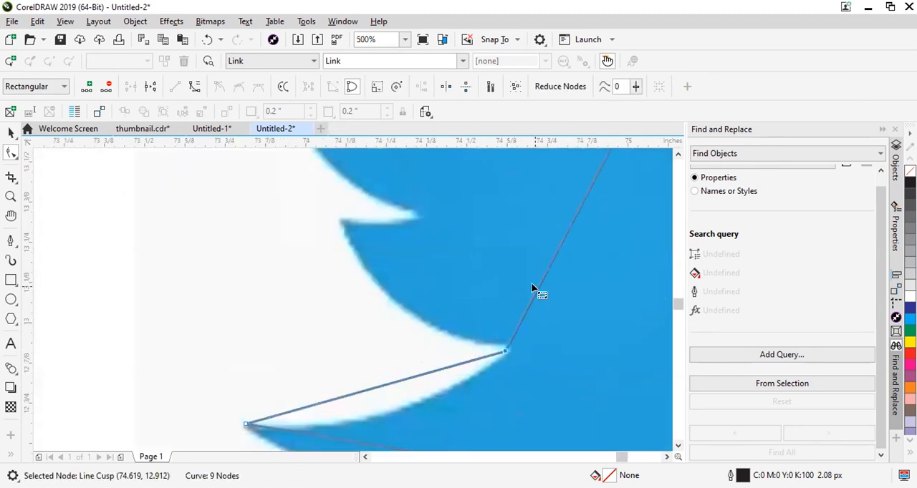
{"action": "left_click", "coordinate": [533, 288]}
{"action": "double_click", "coordinate": [533, 287]}
{"action": "left_click_drag", "start_coordinate": [533, 288], "coordinate": [340, 217]}
{"action": "scroll", "coordinate": [426, 286], "scroll_direction": "up", "scroll_amount": 2}
{"action": "double_click", "coordinate": [426, 247]}
{"action": "left_click_drag", "start_coordinate": [427, 247], "coordinate": [425, 300]}
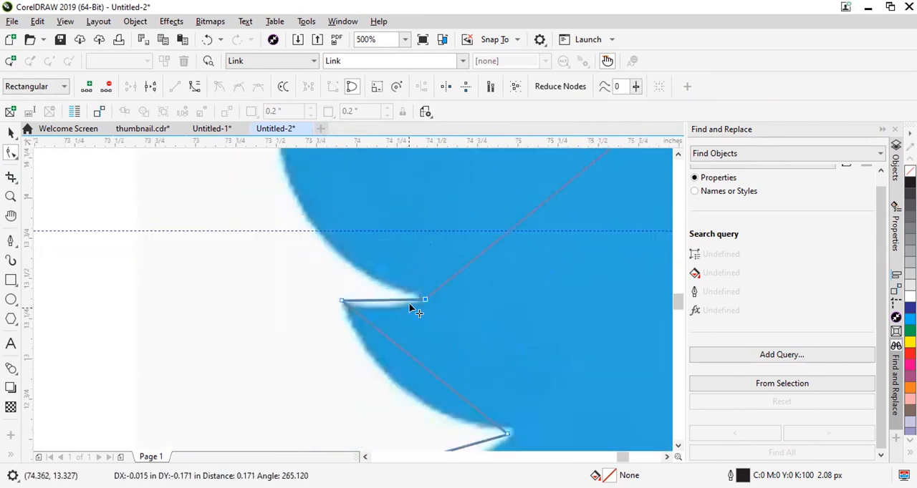
Add outline nodes at the middle feather's tip, the notch above it and the tip of the wing.
{"action": "scroll", "coordinate": [423, 300], "scroll_direction": "down", "scroll_amount": 2}
{"action": "key", "text": "Escape"}
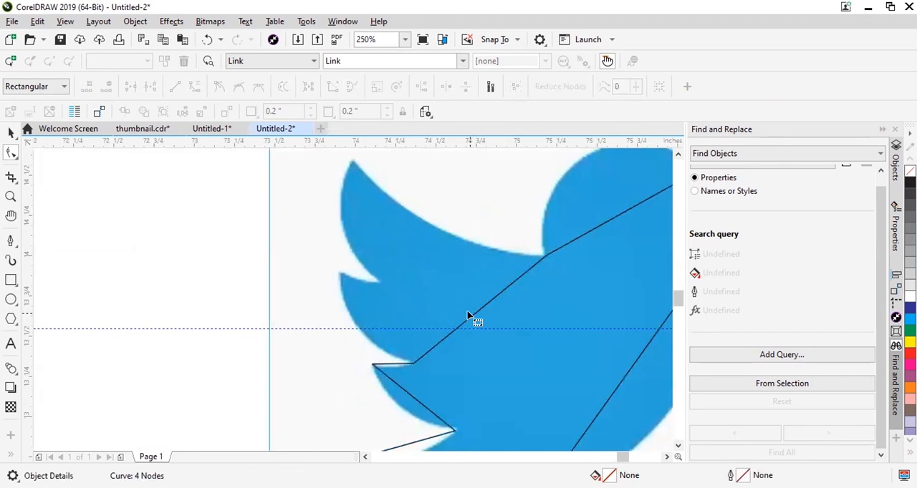
{"action": "left_click", "coordinate": [466, 318]}
{"action": "left_click_drag", "start_coordinate": [467, 318], "coordinate": [336, 270]}
{"action": "double_click", "coordinate": [398, 264]}
{"action": "left_click_drag", "start_coordinate": [399, 264], "coordinate": [350, 159]}
{"action": "double_click", "coordinate": [414, 276]}
Fine-tune the position of the node on the tip of the wing.
{"action": "scroll", "coordinate": [391, 190], "scroll_direction": "down", "scroll_amount": 2}
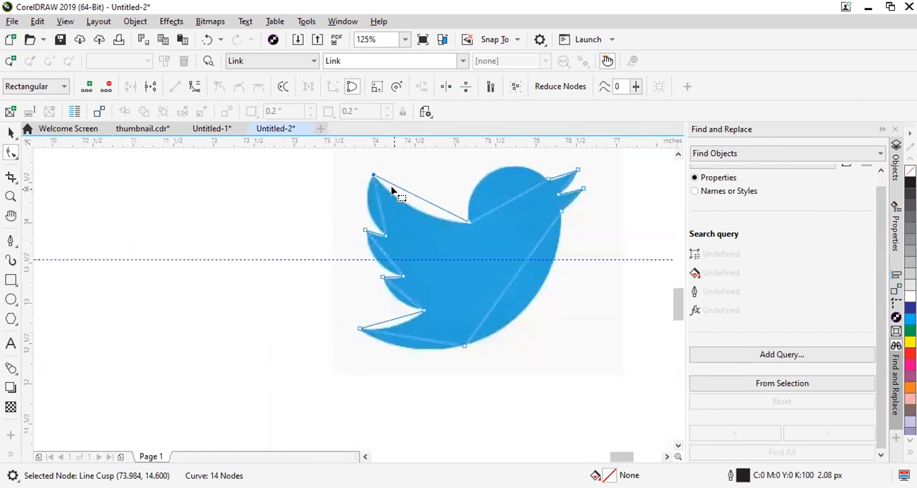
{"action": "scroll", "coordinate": [430, 194], "scroll_direction": "up", "scroll_amount": 2}
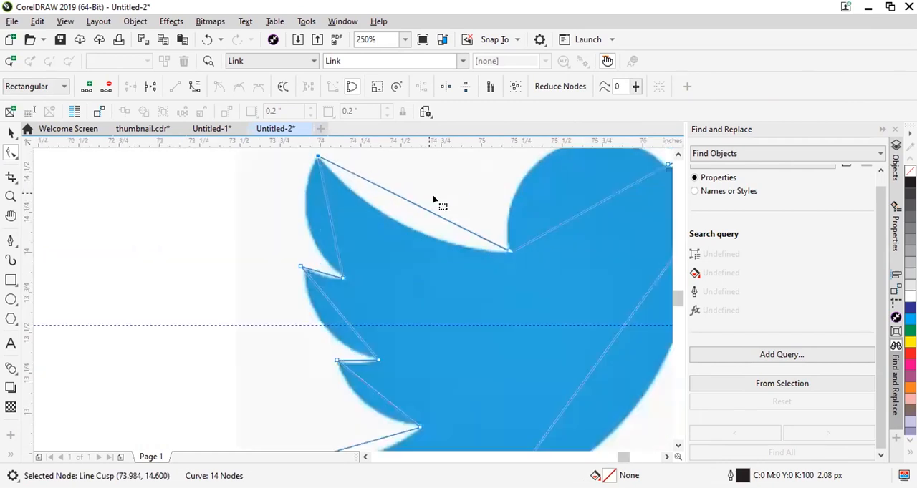
{"action": "scroll", "coordinate": [479, 369], "scroll_direction": "up", "scroll_amount": 4}
{"action": "scroll", "coordinate": [321, 215], "scroll_direction": "down", "scroll_amount": 4}
{"action": "scroll", "coordinate": [365, 259], "scroll_direction": "up", "scroll_amount": 4}
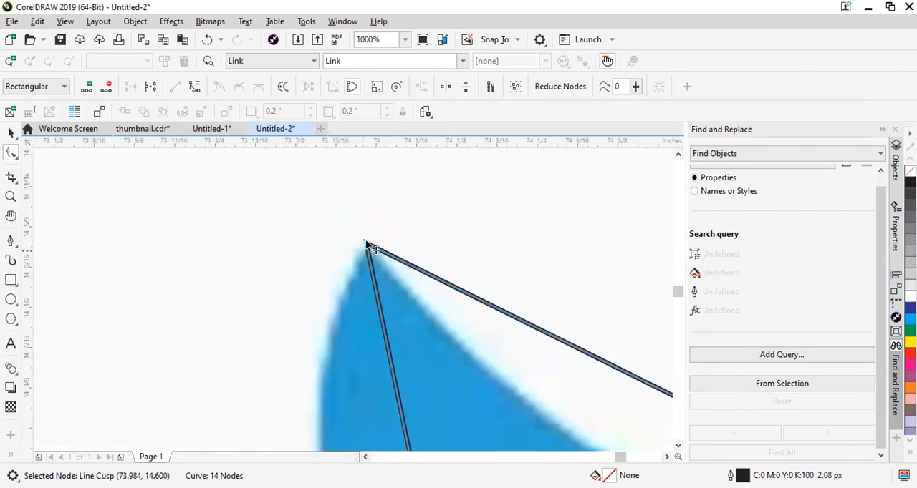
{"action": "left_click_drag", "start_coordinate": [367, 247], "coordinate": [366, 247]}
Convert the segment from the wing tip to the head into a curve and bend it along the wing's upper edge.
{"action": "scroll", "coordinate": [487, 293], "scroll_direction": "down", "scroll_amount": 4}
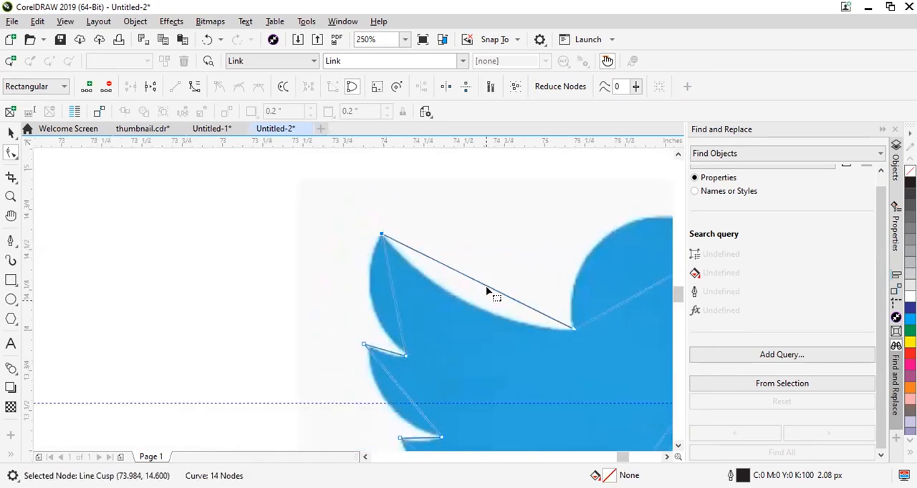
{"action": "left_click", "coordinate": [484, 284]}
{"action": "left_click", "coordinate": [194, 86]}
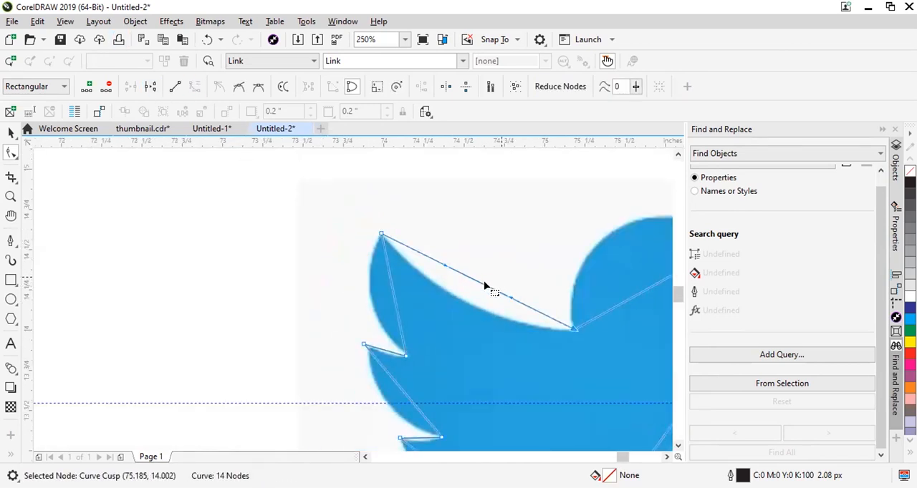
{"action": "left_click_drag", "start_coordinate": [486, 287], "coordinate": [474, 303]}
Bend the segment between the wing notch and the beak into an arc following the top of the head.
{"action": "scroll", "coordinate": [389, 301], "scroll_direction": "down", "scroll_amount": 2}
{"action": "scroll", "coordinate": [454, 322], "scroll_direction": "up", "scroll_amount": 2}
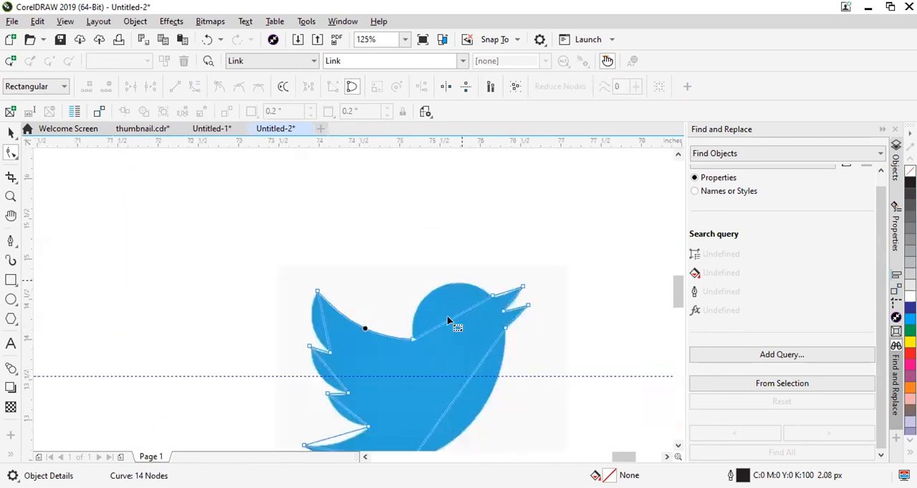
{"action": "left_click", "coordinate": [454, 348]}
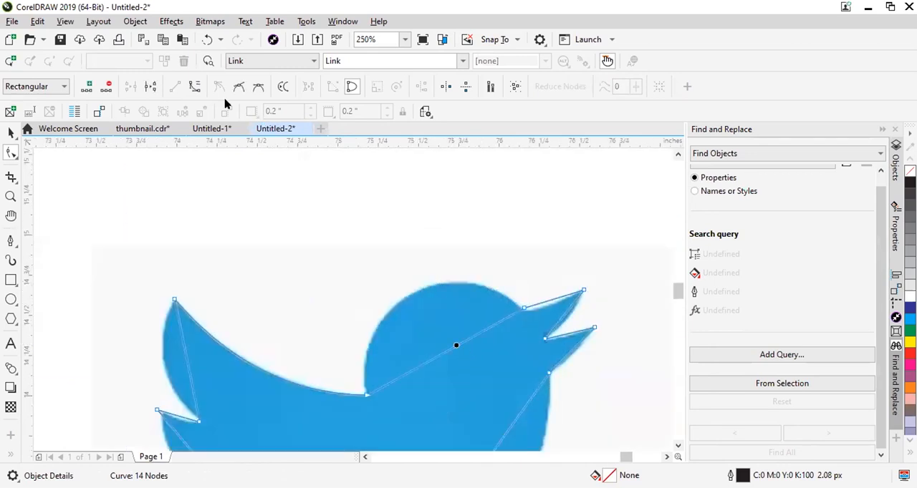
{"action": "left_click_drag", "start_coordinate": [456, 347], "coordinate": [416, 293]}
Convert the segment from the beak to the belly into a curve and bend it along the breast.
{"action": "scroll", "coordinate": [422, 304], "scroll_direction": "down", "scroll_amount": 2}
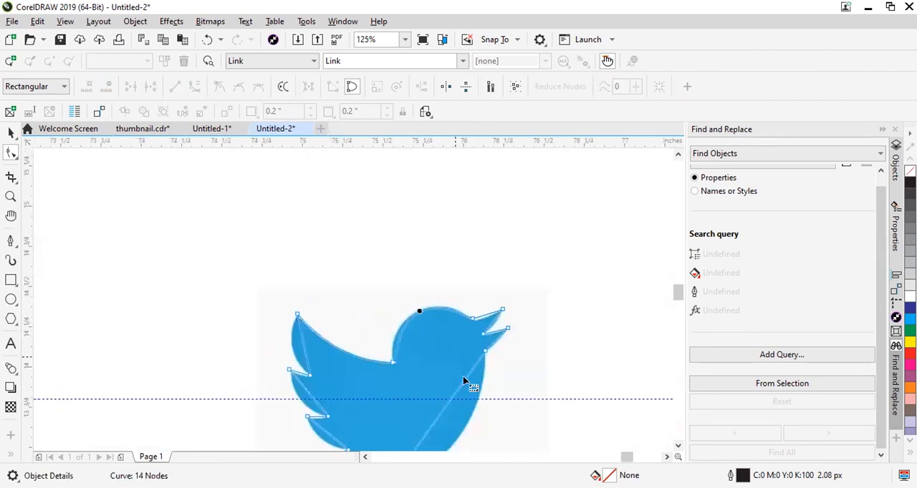
{"action": "scroll", "coordinate": [430, 347], "scroll_direction": "up", "scroll_amount": 2}
{"action": "scroll", "coordinate": [443, 368], "scroll_direction": "down", "scroll_amount": 2}
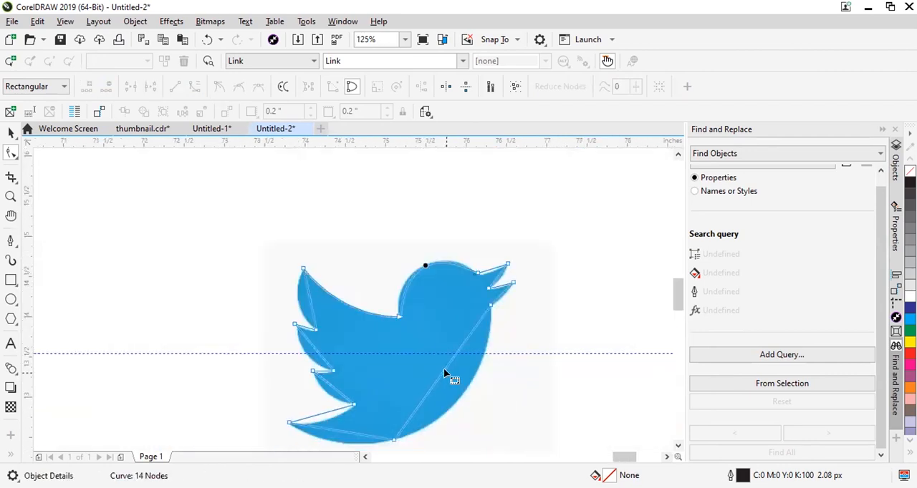
{"action": "left_click", "coordinate": [443, 372]}
{"action": "left_click", "coordinate": [194, 87]}
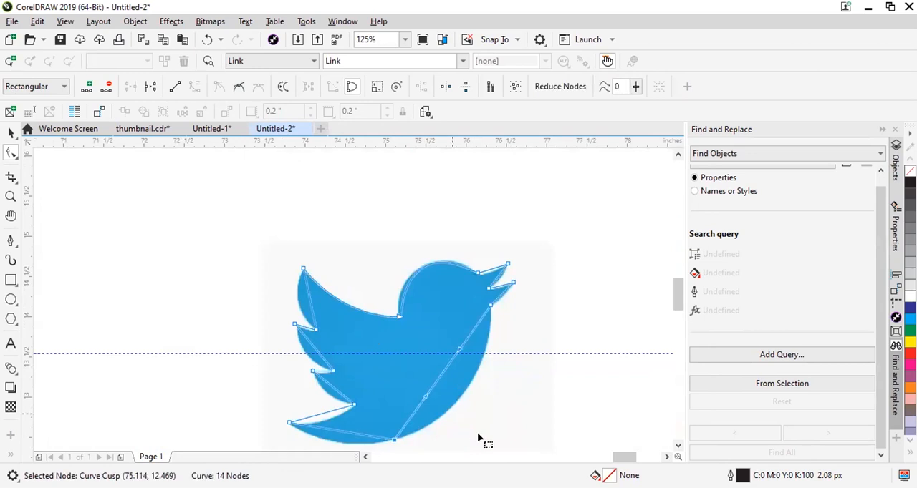
{"action": "left_click_drag", "start_coordinate": [436, 370], "coordinate": [467, 396]}
Convert the segment from the belly to the tail tip into a curve and bend it along the bird's underside.
{"action": "scroll", "coordinate": [462, 390], "scroll_direction": "down", "scroll_amount": 1}
{"action": "scroll", "coordinate": [394, 427], "scroll_direction": "up", "scroll_amount": 2}
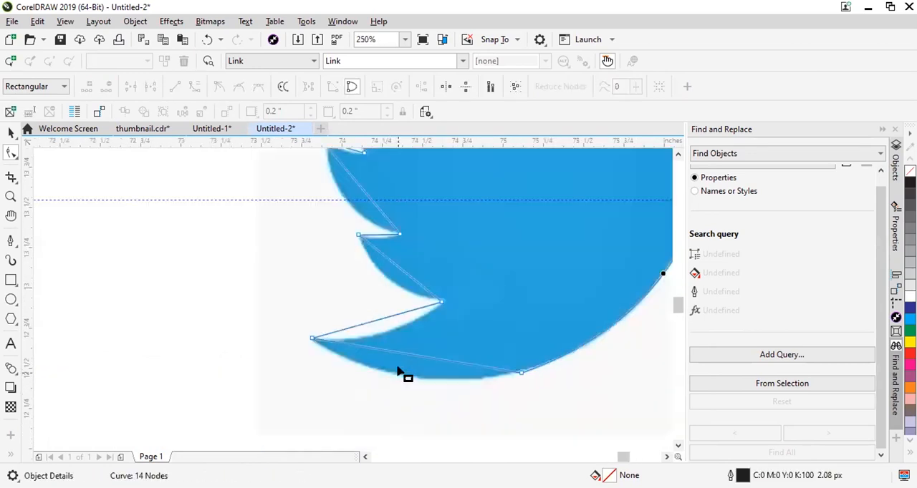
{"action": "left_click", "coordinate": [431, 358]}
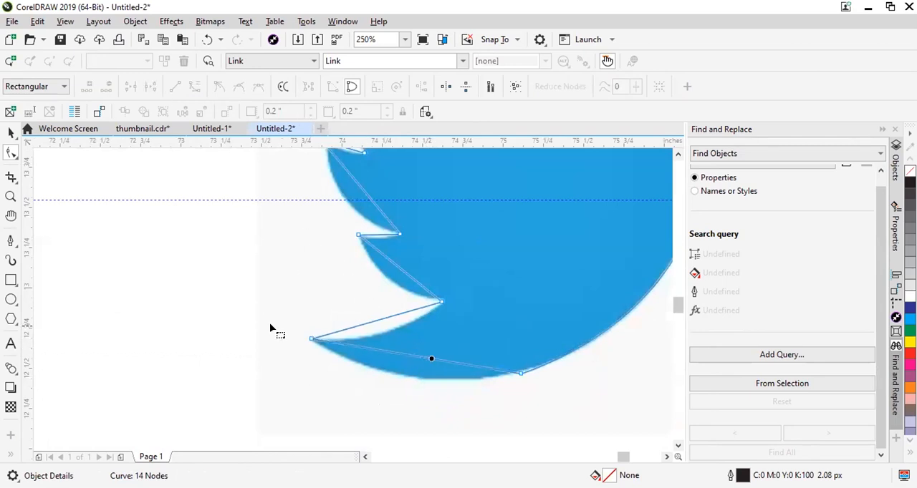
{"action": "left_click", "coordinate": [420, 358]}
{"action": "left_click", "coordinate": [419, 358]}
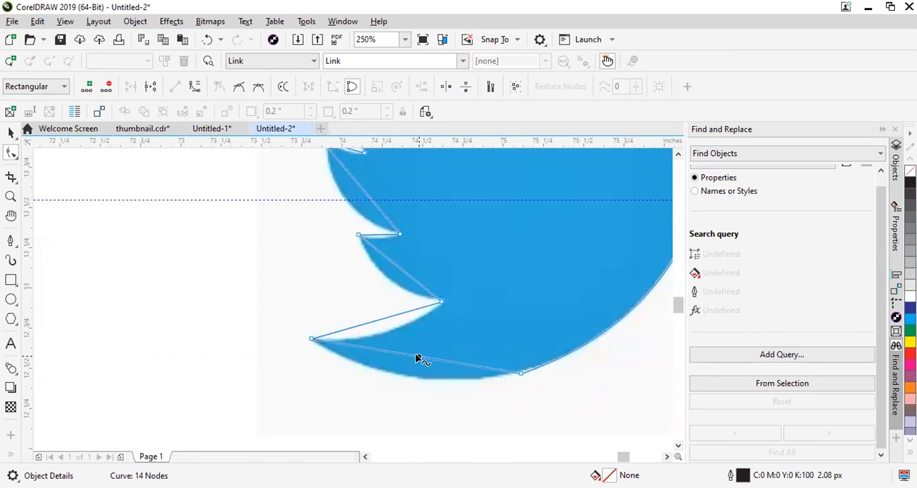
{"action": "left_click", "coordinate": [194, 87]}
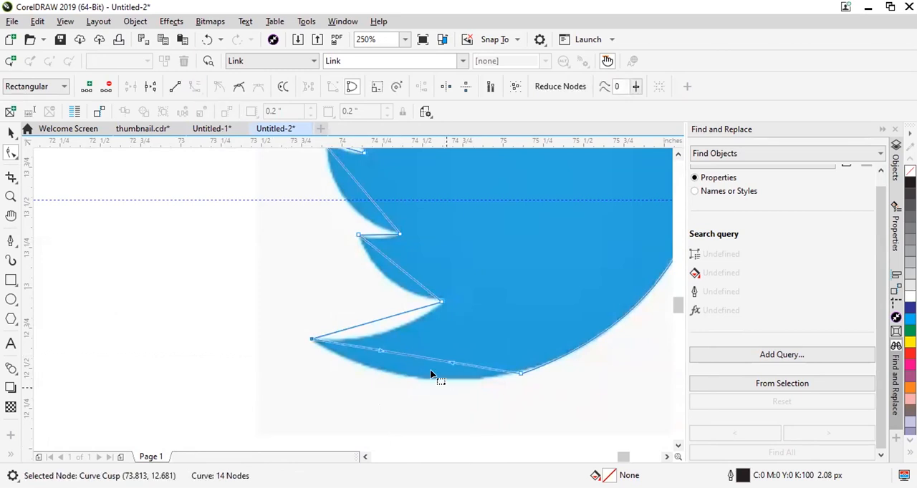
{"action": "left_click_drag", "start_coordinate": [423, 356], "coordinate": [418, 378]}
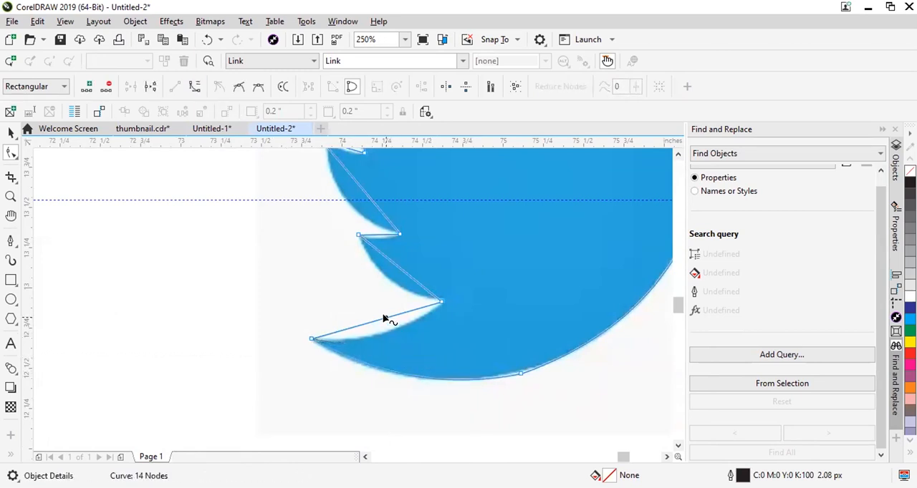
Convert the segment above the tail to a curve and bend it along the tail's upper edge.
{"action": "left_click", "coordinate": [193, 87]}
{"action": "left_click_drag", "start_coordinate": [380, 320], "coordinate": [392, 265]}
{"action": "mouse_move", "coordinate": [383, 328]}
{"action": "left_mouse_down"}
{"action": "mouse_move", "coordinate": [388, 340]}
{"action": "mouse_move", "coordinate": [382, 333]}
{"action": "left_mouse_up"}
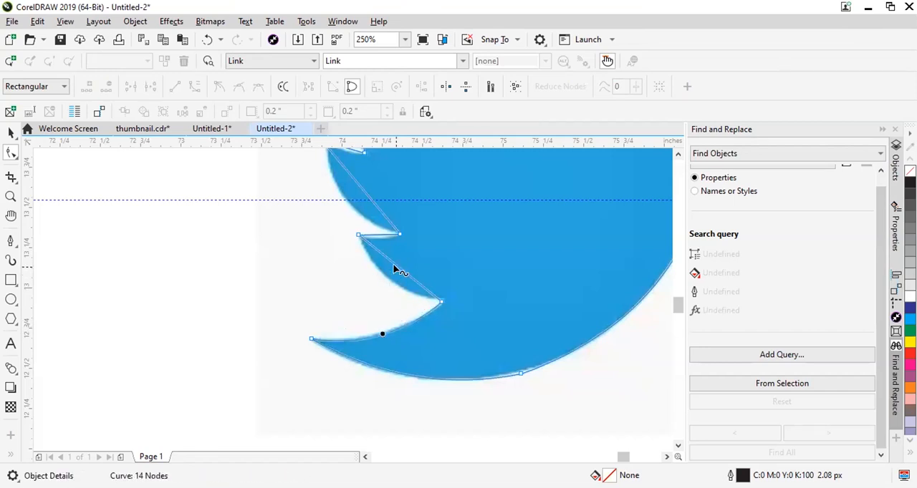
Convert the lowest feather's outer segment to a curve and bend it along the feather's edge.
{"action": "left_click", "coordinate": [414, 276]}
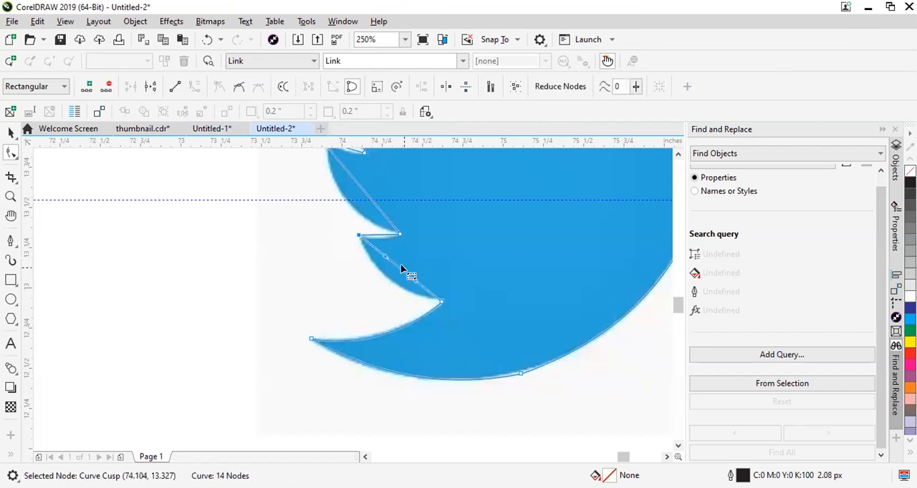
{"action": "left_click", "coordinate": [400, 265]}
{"action": "left_click_drag", "start_coordinate": [395, 270], "coordinate": [387, 280]}
Convert the short segment on top of the lowest feather to a curve and bend it slightly downward.
{"action": "scroll", "coordinate": [383, 236], "scroll_direction": "up", "scroll_amount": 4}
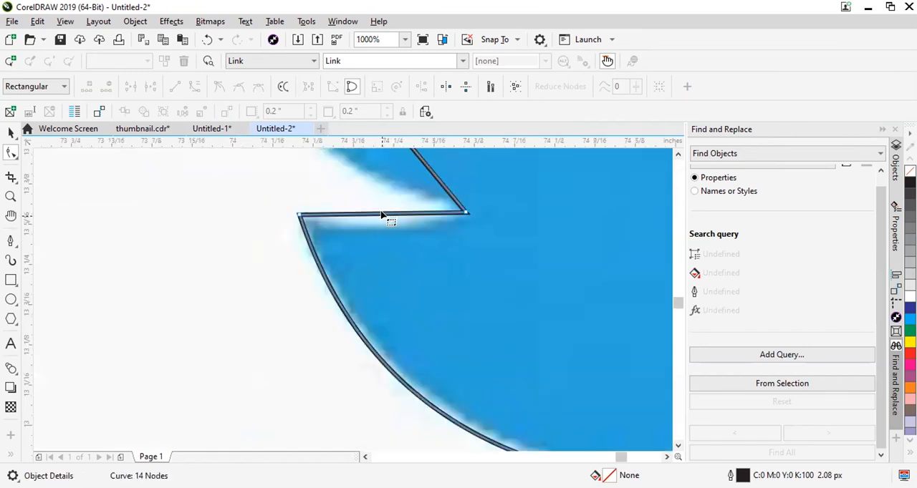
{"action": "left_click", "coordinate": [374, 212]}
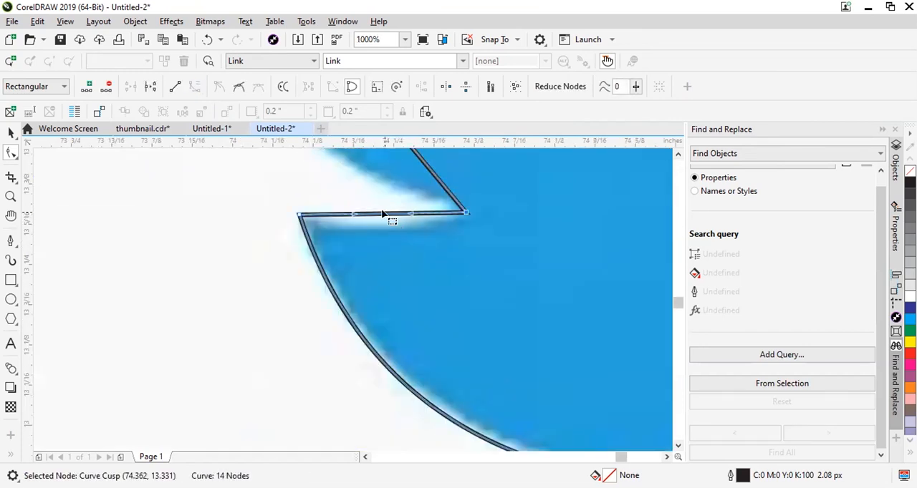
{"action": "left_click_drag", "start_coordinate": [383, 221], "coordinate": [393, 222]}
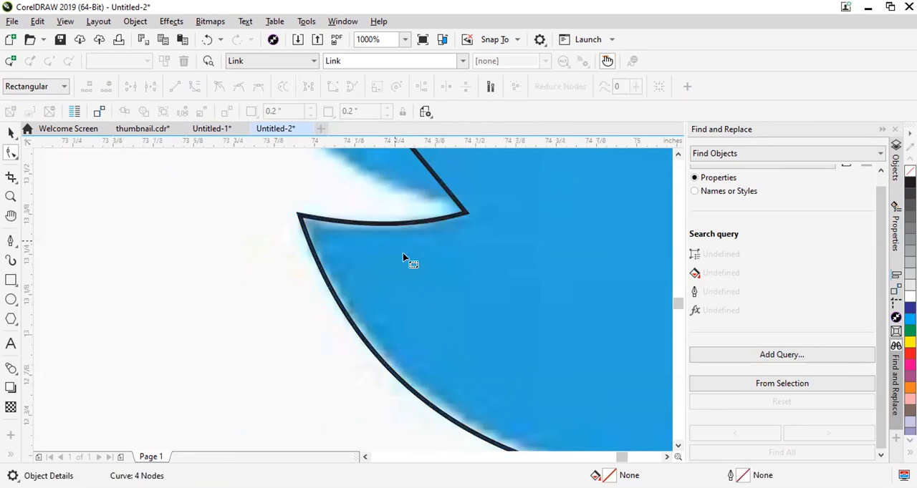
Convert the middle feather's outer segment to a curve and bend it along the feather's edge.
{"action": "scroll", "coordinate": [404, 262], "scroll_direction": "down", "scroll_amount": 2}
{"action": "scroll", "coordinate": [409, 209], "scroll_direction": "down", "scroll_amount": 4}
{"action": "scroll", "coordinate": [397, 189], "scroll_direction": "up", "scroll_amount": 4}
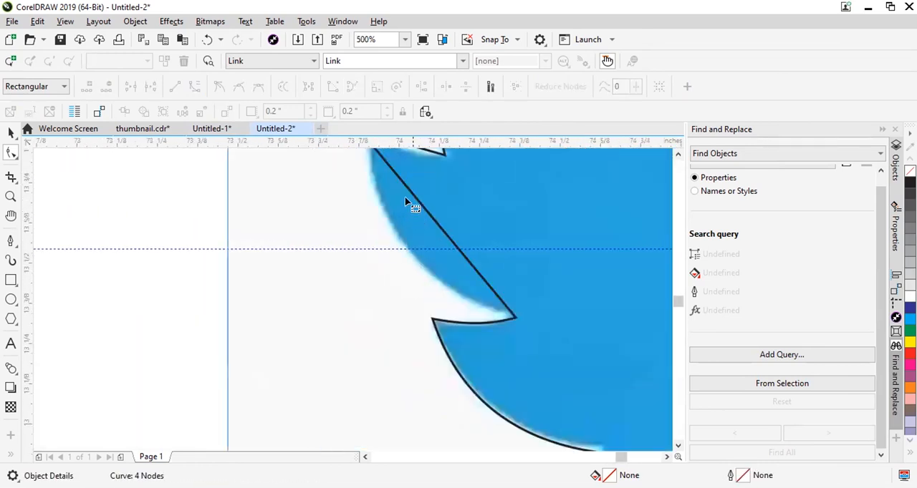
{"action": "left_click", "coordinate": [418, 201]}
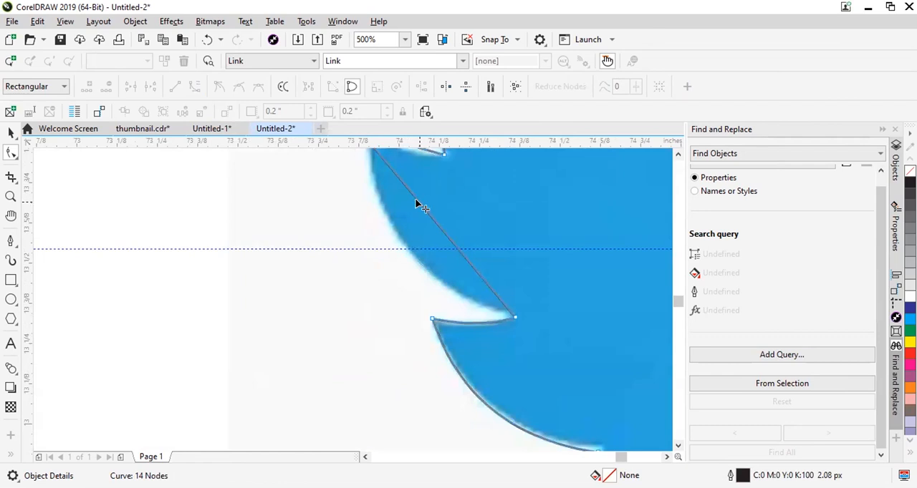
{"action": "left_click", "coordinate": [194, 88]}
{"action": "left_click_drag", "start_coordinate": [441, 230], "coordinate": [434, 295]}
Reposition the node on the middle feather's tip and bend the short segment on top of that feather into a curve.
{"action": "scroll", "coordinate": [416, 237], "scroll_direction": "down", "scroll_amount": 4}
{"action": "scroll", "coordinate": [429, 301], "scroll_direction": "up", "scroll_amount": 5}
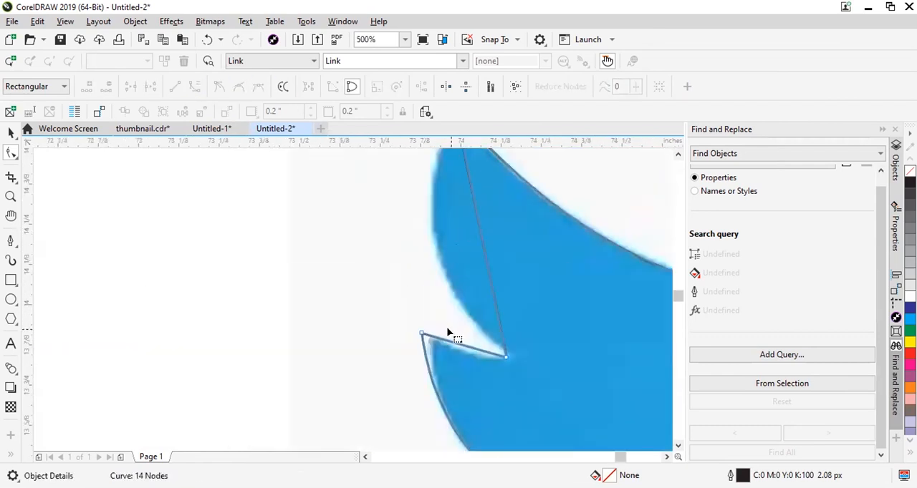
{"action": "left_click_drag", "start_coordinate": [393, 335], "coordinate": [410, 344]}
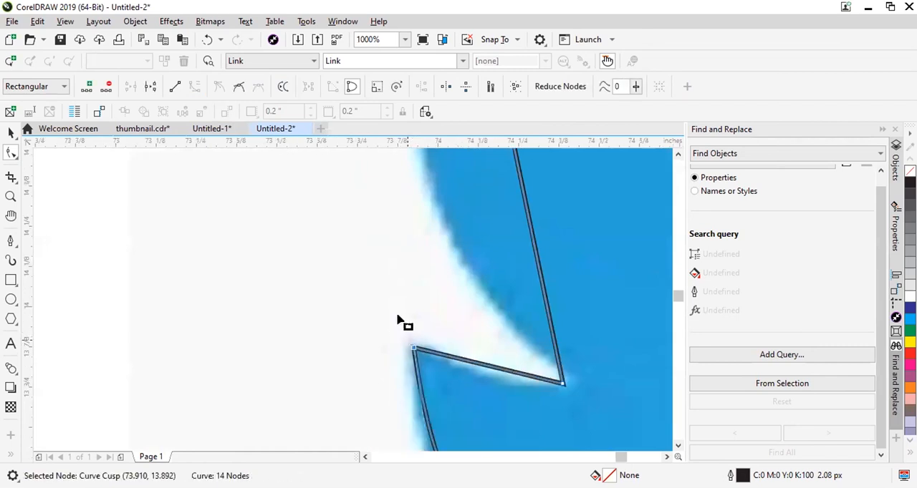
{"action": "scroll", "coordinate": [433, 331], "scroll_direction": "down", "scroll_amount": 1}
{"action": "left_click", "coordinate": [428, 334]}
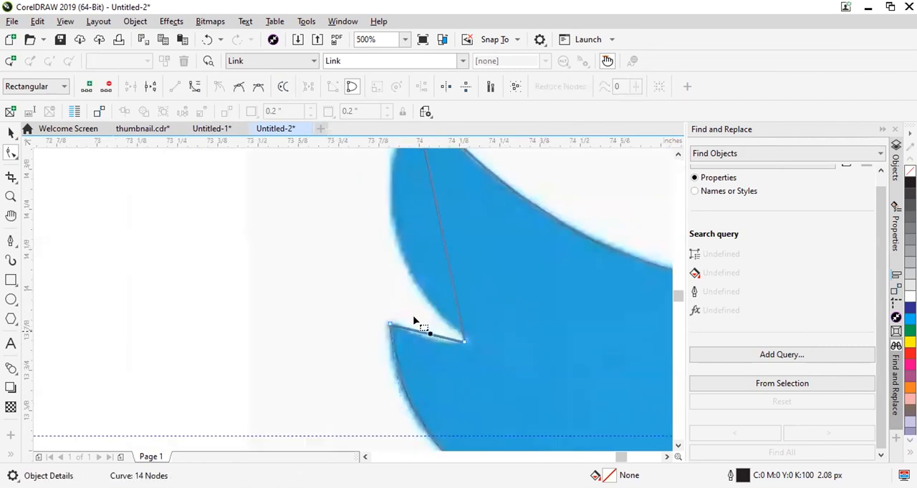
{"action": "left_click_drag", "start_coordinate": [423, 332], "coordinate": [434, 341]}
Convert the top feather's outer segment to a curve and bend it outward along the feather's edge.
{"action": "scroll", "coordinate": [444, 293], "scroll_direction": "down", "scroll_amount": 1}
{"action": "left_click", "coordinate": [444, 272]}
{"action": "left_click", "coordinate": [195, 86]}
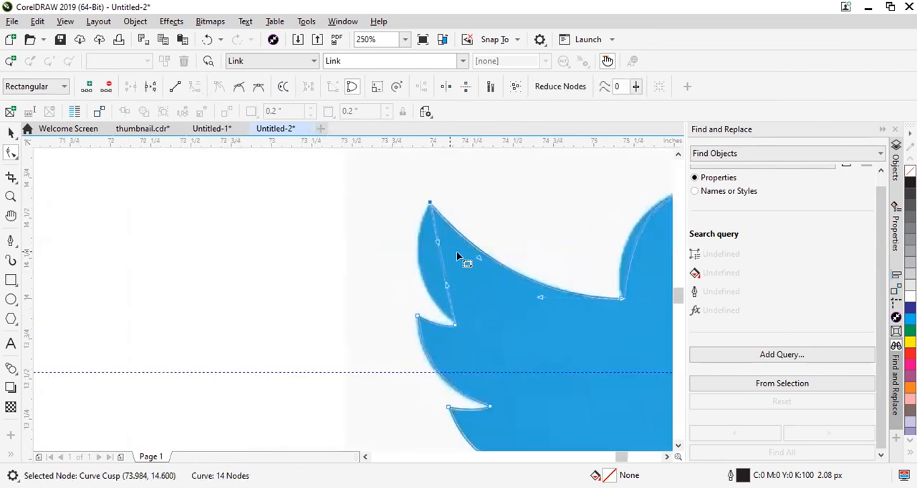
{"action": "left_click_drag", "start_coordinate": [436, 260], "coordinate": [411, 261]}
{"action": "scroll", "coordinate": [412, 261], "scroll_direction": "down", "scroll_amount": 1}
{"action": "scroll", "coordinate": [520, 242], "scroll_direction": "up", "scroll_amount": 1}
{"action": "scroll", "coordinate": [597, 264], "scroll_direction": "down", "scroll_amount": 1}
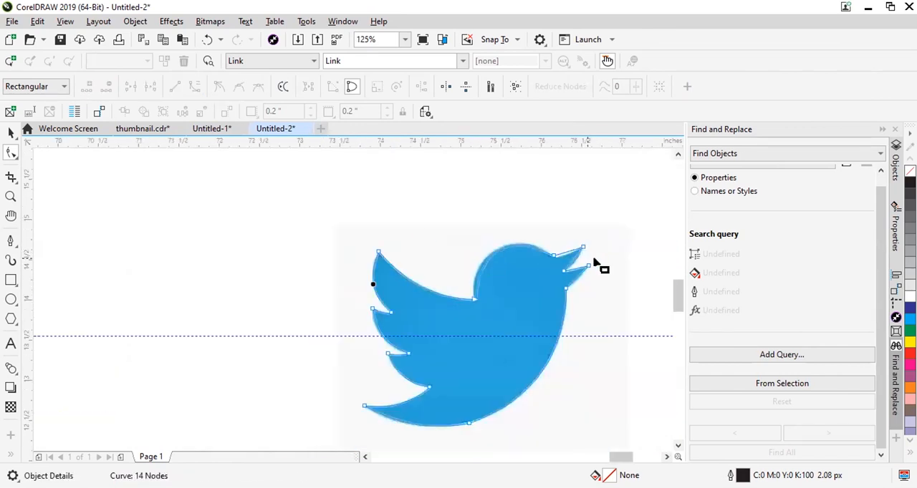
Convert the upper edge of the bird's upper beak to a curve and bend it downward along the beak.
{"action": "scroll", "coordinate": [505, 236], "scroll_direction": "up", "scroll_amount": 2}
{"action": "scroll", "coordinate": [537, 210], "scroll_direction": "up", "scroll_amount": 1}
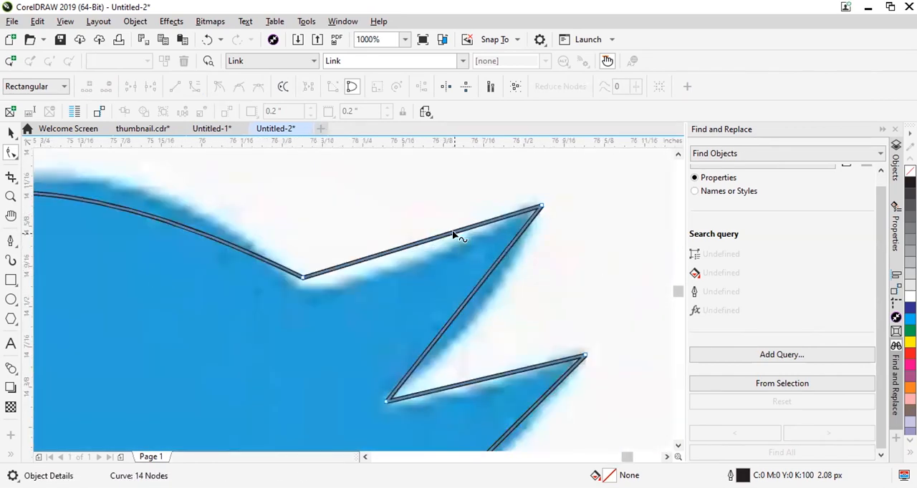
{"action": "left_click", "coordinate": [195, 87]}
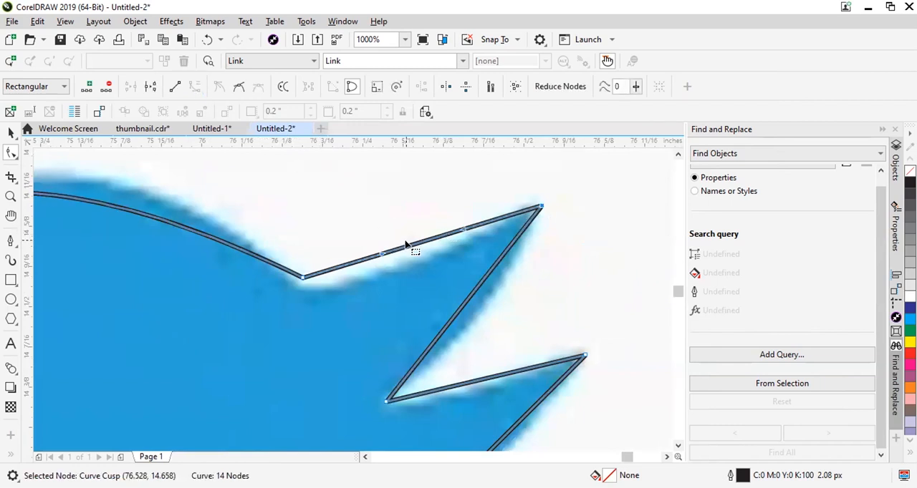
{"action": "left_click_drag", "start_coordinate": [412, 257], "coordinate": [389, 272]}
{"action": "scroll", "coordinate": [389, 272], "scroll_direction": "down", "scroll_amount": 1}
{"action": "scroll", "coordinate": [467, 301], "scroll_direction": "up", "scroll_amount": 1}
{"action": "scroll", "coordinate": [462, 348], "scroll_direction": "down", "scroll_amount": 2}
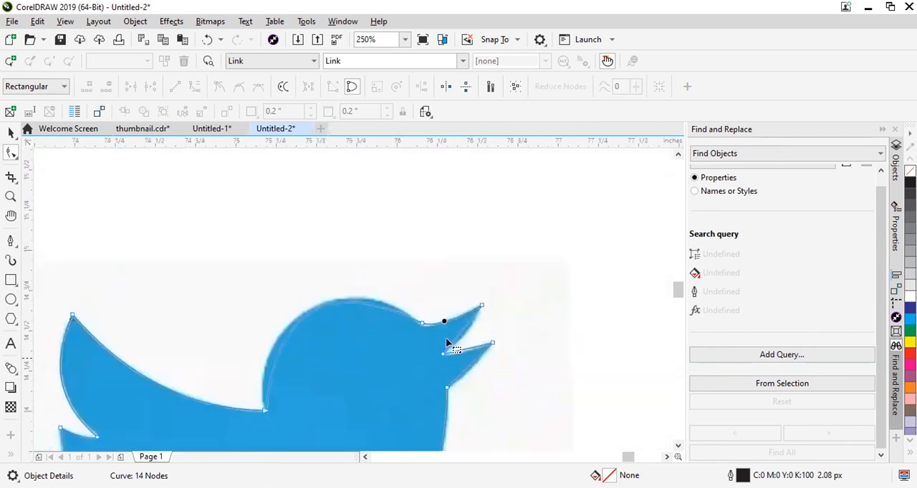
Convert the lower edge of the upper beak to a curve and bend it outward to follow the beak.
{"action": "scroll", "coordinate": [480, 329], "scroll_direction": "up", "scroll_amount": 1}
{"action": "left_click", "coordinate": [462, 329]}
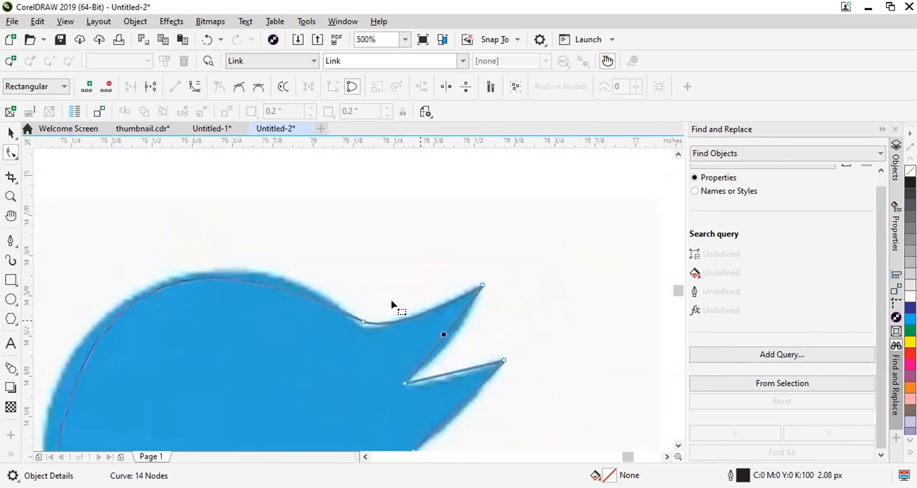
{"action": "left_click", "coordinate": [197, 86]}
{"action": "scroll", "coordinate": [461, 346], "scroll_direction": "up", "scroll_amount": 1}
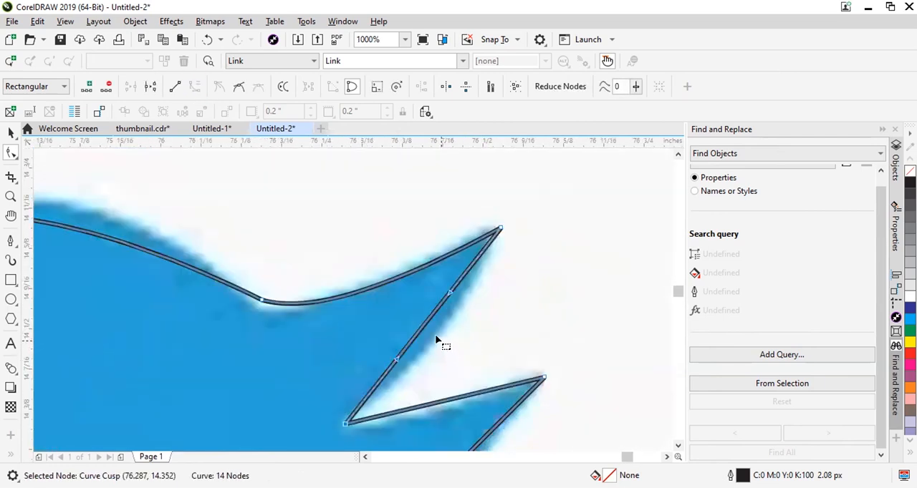
{"action": "left_click_drag", "start_coordinate": [421, 327], "coordinate": [435, 338]}
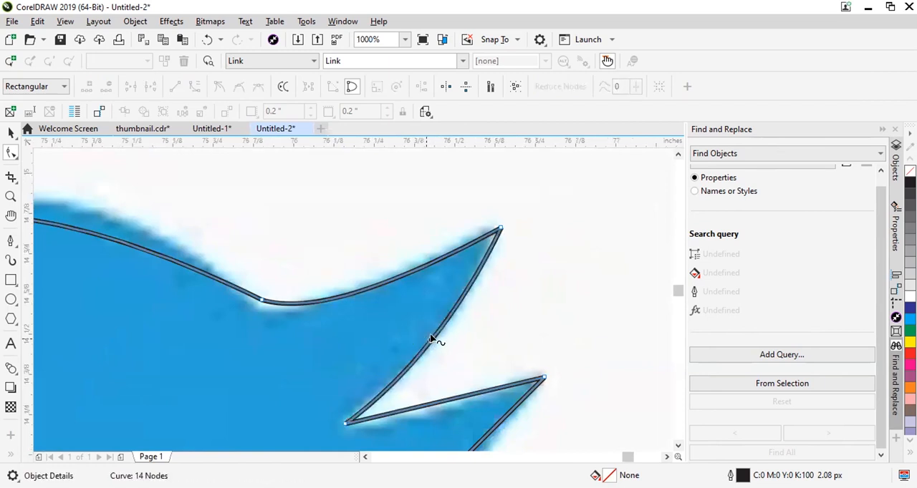
{"action": "scroll", "coordinate": [348, 317], "scroll_direction": "down", "scroll_amount": 3}
{"action": "scroll", "coordinate": [472, 365], "scroll_direction": "up", "scroll_amount": 3}
Nudge the node where the head meets the beak and adjust its handle so the curve follows the crown.
{"action": "left_click", "coordinate": [500, 381]}
{"action": "mouse_move", "coordinate": [500, 381]}
{"action": "left_mouse_down"}
{"action": "mouse_move", "coordinate": [502, 391]}
{"action": "mouse_move", "coordinate": [492, 391]}
{"action": "left_mouse_up"}
{"action": "scroll", "coordinate": [358, 309], "scroll_direction": "down", "scroll_amount": 1}
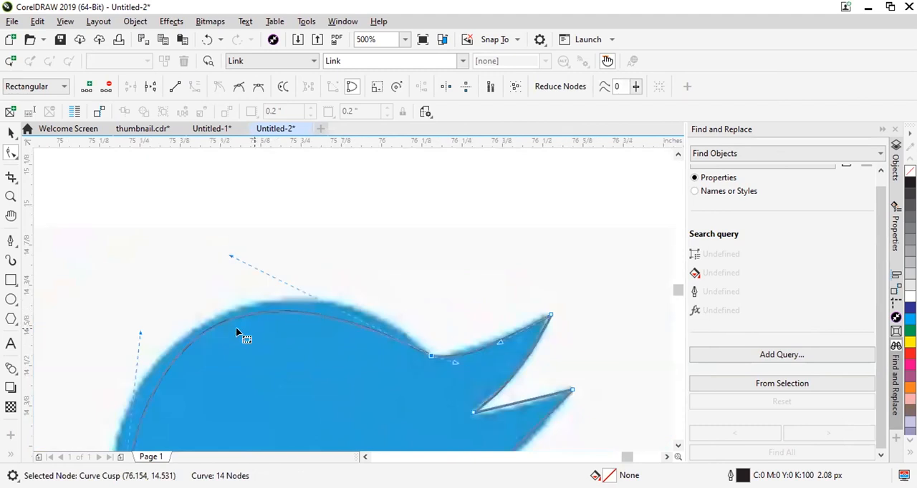
{"action": "scroll", "coordinate": [242, 295], "scroll_direction": "up", "scroll_amount": 1}
{"action": "scroll", "coordinate": [359, 261], "scroll_direction": "down", "scroll_amount": 2}
{"action": "scroll", "coordinate": [307, 309], "scroll_direction": "up", "scroll_amount": 1}
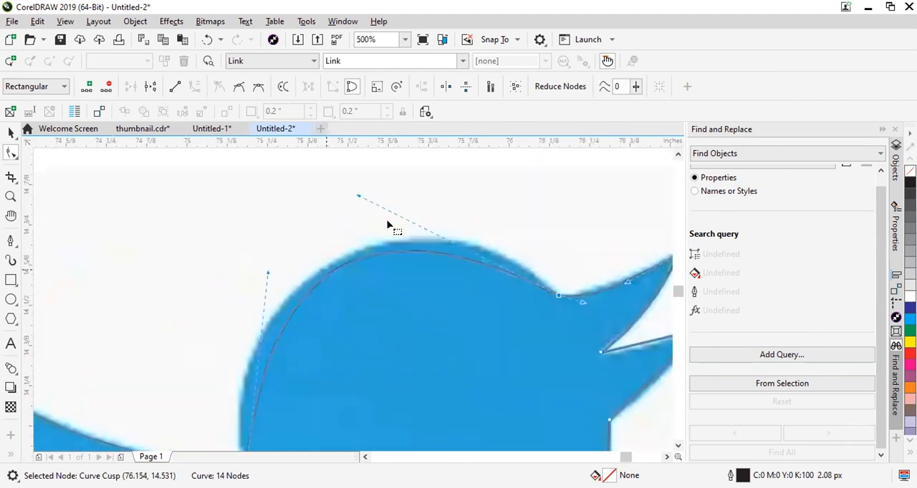
{"action": "left_click_drag", "start_coordinate": [356, 196], "coordinate": [427, 167]}
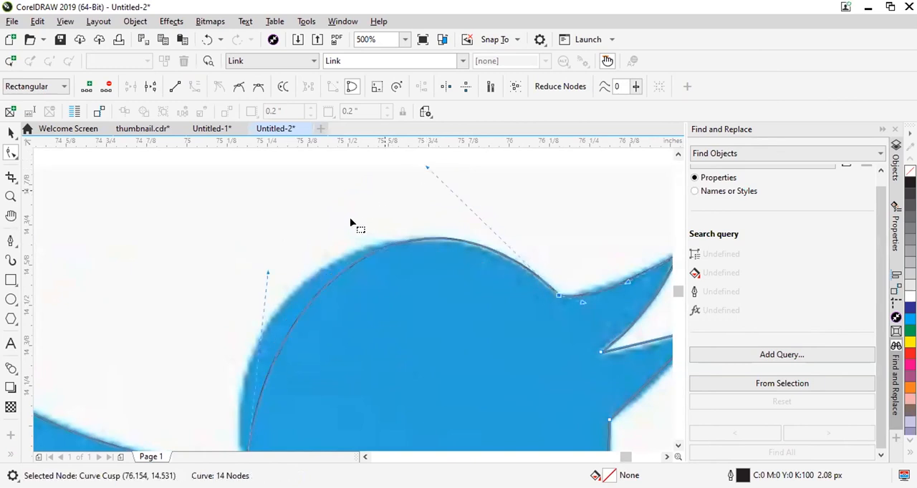
Adjust the handle of the node at the wing-neck junction so the curve follows the back of the head.
{"action": "scroll", "coordinate": [351, 224], "scroll_direction": "down", "scroll_amount": 3}
{"action": "scroll", "coordinate": [311, 255], "scroll_direction": "up", "scroll_amount": 3}
{"action": "left_click_drag", "start_coordinate": [339, 215], "coordinate": [279, 213]}
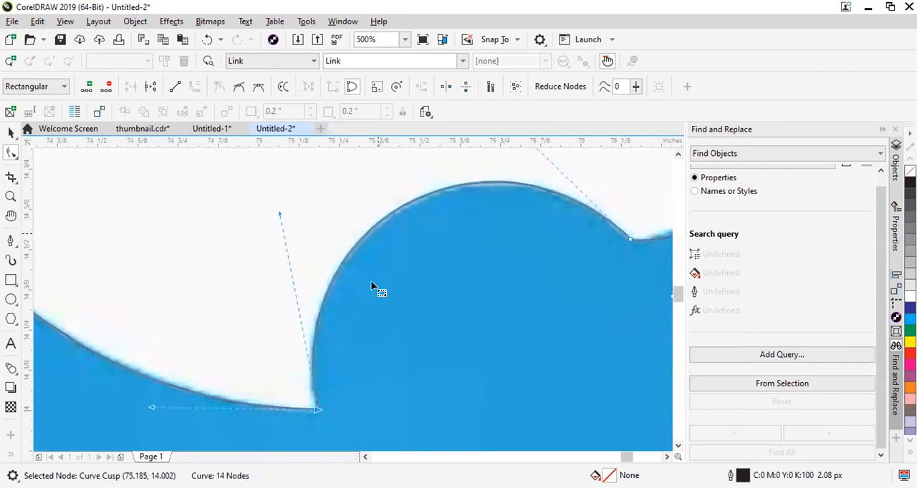
{"action": "scroll", "coordinate": [372, 286], "scroll_direction": "down", "scroll_amount": 3}
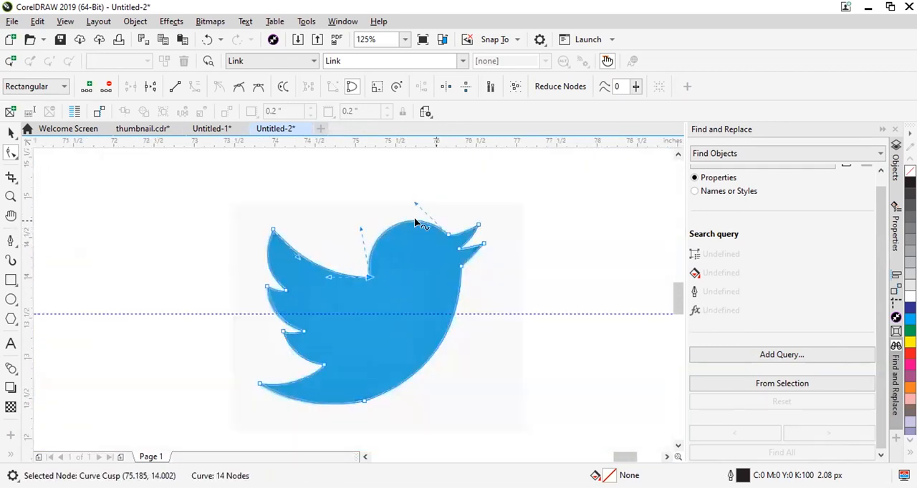
Examine the outline's corner nodes at the forehead and the mouth up close against the reference image.
{"action": "scroll", "coordinate": [472, 247], "scroll_direction": "up", "scroll_amount": 6}
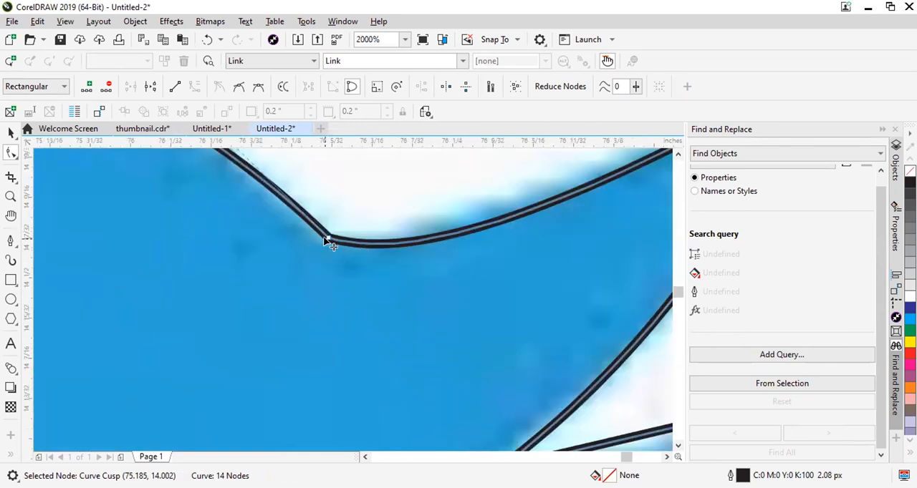
{"action": "scroll", "coordinate": [324, 237], "scroll_direction": "up", "scroll_amount": 4}
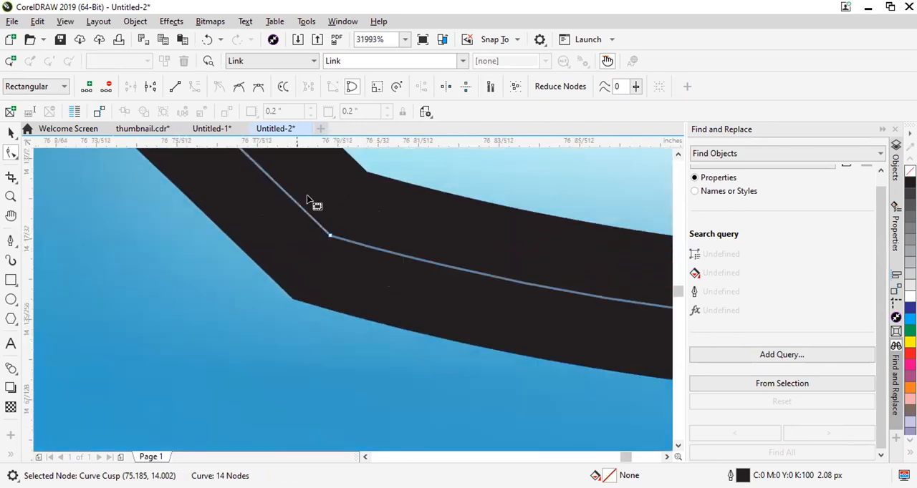
{"action": "scroll", "coordinate": [313, 203], "scroll_direction": "up", "scroll_amount": 1}
{"action": "scroll", "coordinate": [316, 237], "scroll_direction": "down", "scroll_amount": 1}
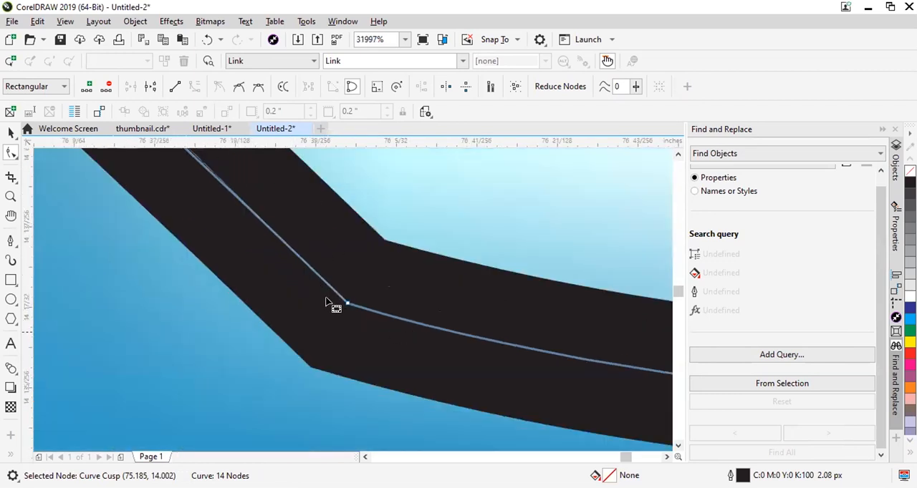
{"action": "scroll", "coordinate": [287, 259], "scroll_direction": "down", "scroll_amount": 1}
{"action": "scroll", "coordinate": [299, 276], "scroll_direction": "down", "scroll_amount": 5}
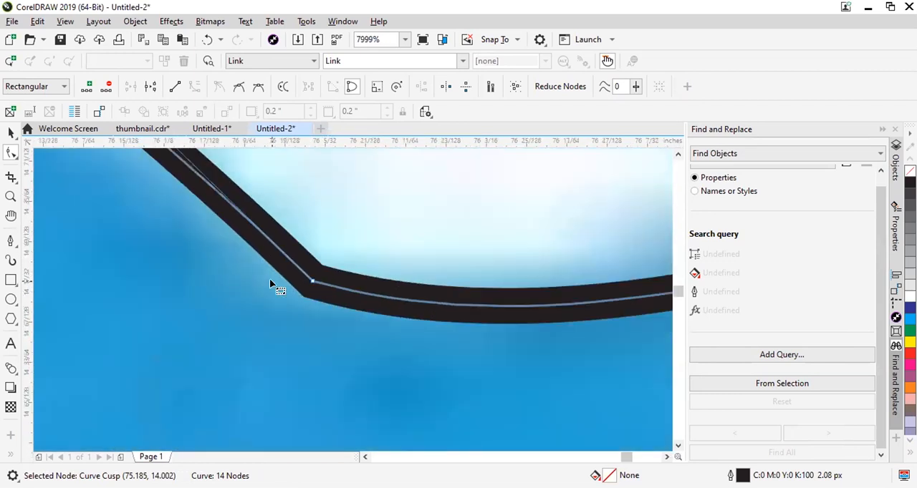
{"action": "scroll", "coordinate": [300, 342], "scroll_direction": "up", "scroll_amount": 3}
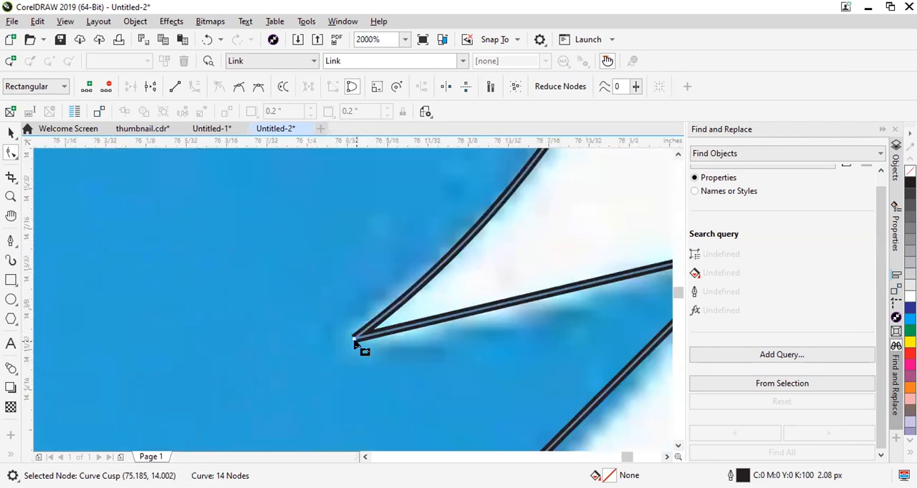
{"action": "left_click", "coordinate": [349, 331]}
{"action": "scroll", "coordinate": [345, 326], "scroll_direction": "down", "scroll_amount": 2}
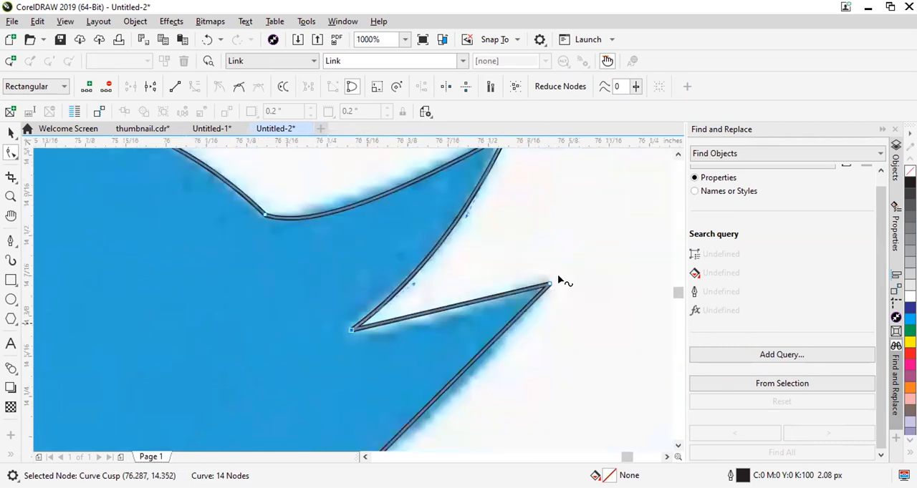
{"action": "scroll", "coordinate": [559, 282], "scroll_direction": "up", "scroll_amount": 1}
{"action": "left_click", "coordinate": [427, 286]}
{"action": "double_click", "coordinate": [424, 287]}
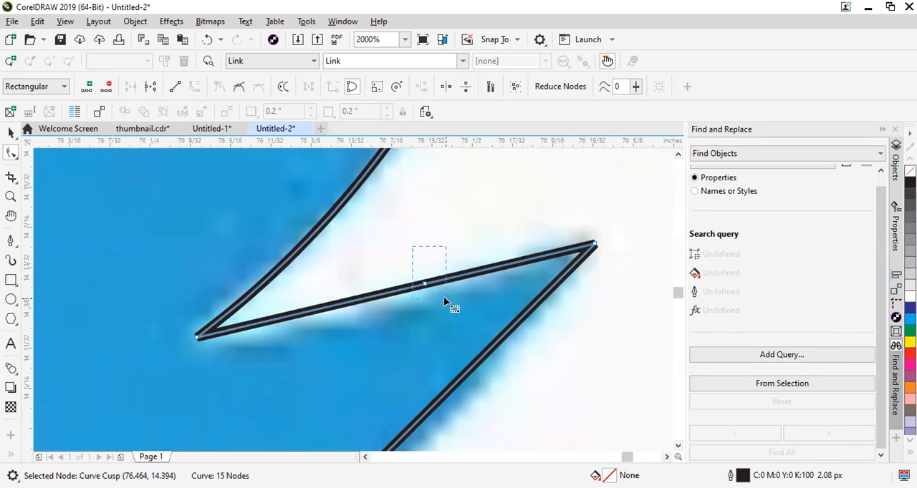
{"action": "double_click", "coordinate": [424, 287]}
Bend the upper edge of the lower beak slightly downward into a curve along the reference.
{"action": "left_click", "coordinate": [405, 290]}
{"action": "left_click", "coordinate": [398, 296]}
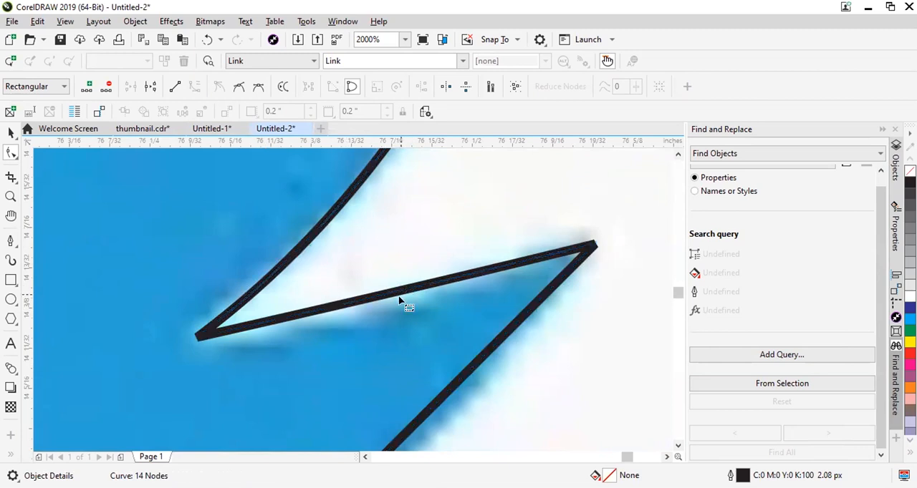
{"action": "left_click", "coordinate": [399, 292]}
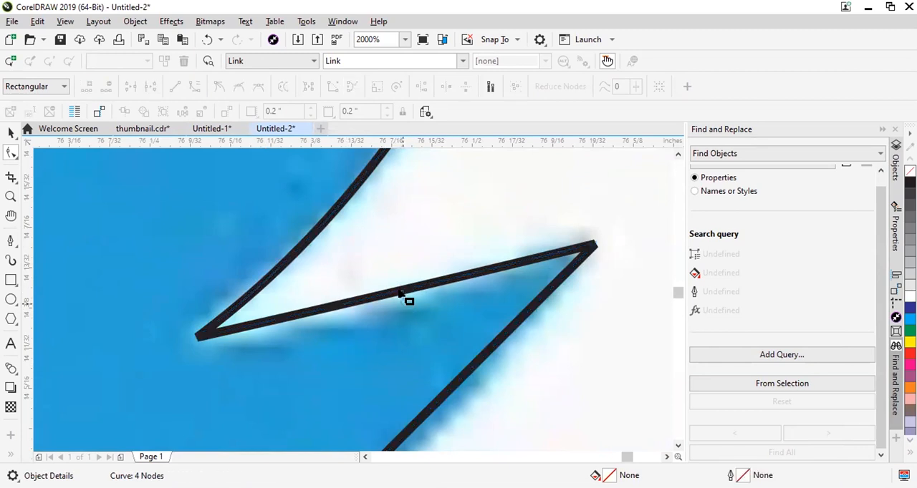
{"action": "left_click_drag", "start_coordinate": [401, 288], "coordinate": [395, 305]}
{"action": "scroll", "coordinate": [621, 208], "scroll_direction": "down", "scroll_amount": 2}
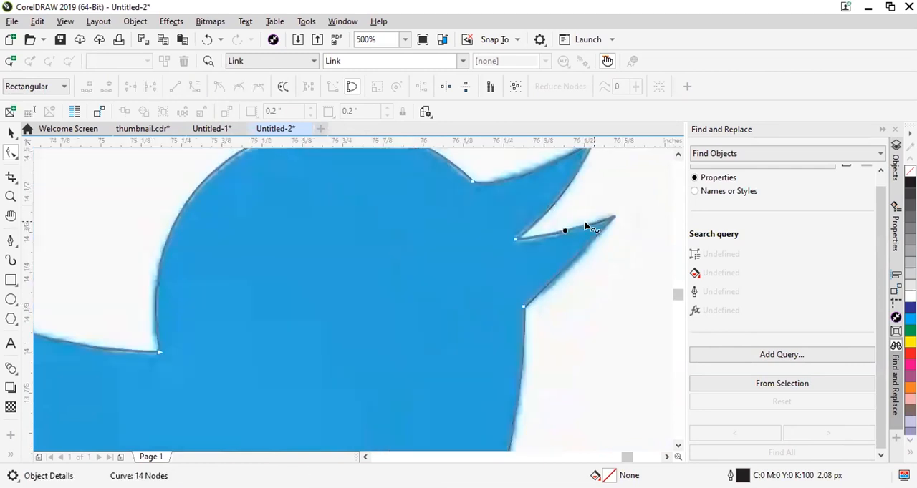
Convert the lower edge of the lower beak to a curve and bend it outward along the beak.
{"action": "left_click", "coordinate": [568, 263]}
{"action": "left_click", "coordinate": [566, 260]}
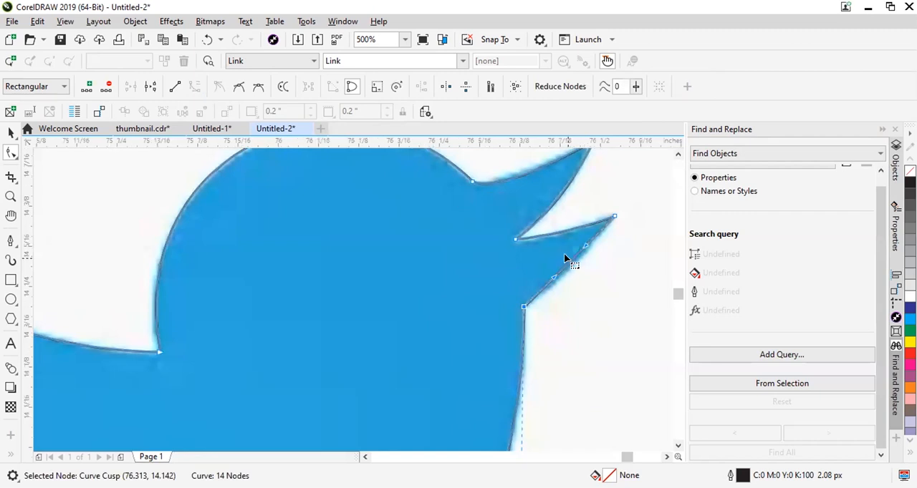
{"action": "scroll", "coordinate": [562, 264], "scroll_direction": "up", "scroll_amount": 2}
{"action": "left_click_drag", "start_coordinate": [554, 265], "coordinate": [552, 297]}
{"action": "scroll", "coordinate": [552, 297], "scroll_direction": "down", "scroll_amount": 2}
{"action": "scroll", "coordinate": [506, 297], "scroll_direction": "down", "scroll_amount": 2}
{"action": "scroll", "coordinate": [419, 395], "scroll_direction": "up", "scroll_amount": 2}
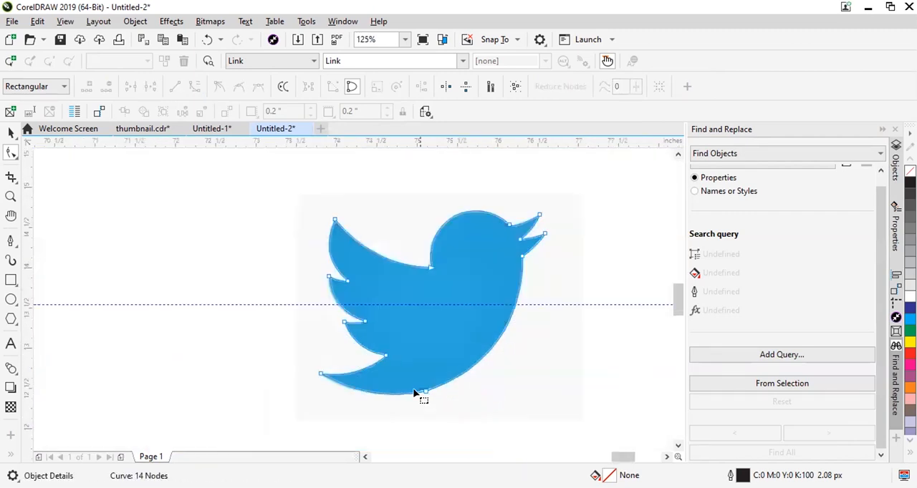
Fine-tune the node on the bird's underside to fit the belly's edge.
{"action": "left_click_drag", "start_coordinate": [463, 400], "coordinate": [458, 395]}
{"action": "scroll", "coordinate": [466, 415], "scroll_direction": "up", "scroll_amount": 2}
{"action": "scroll", "coordinate": [434, 339], "scroll_direction": "down", "scroll_amount": 4}
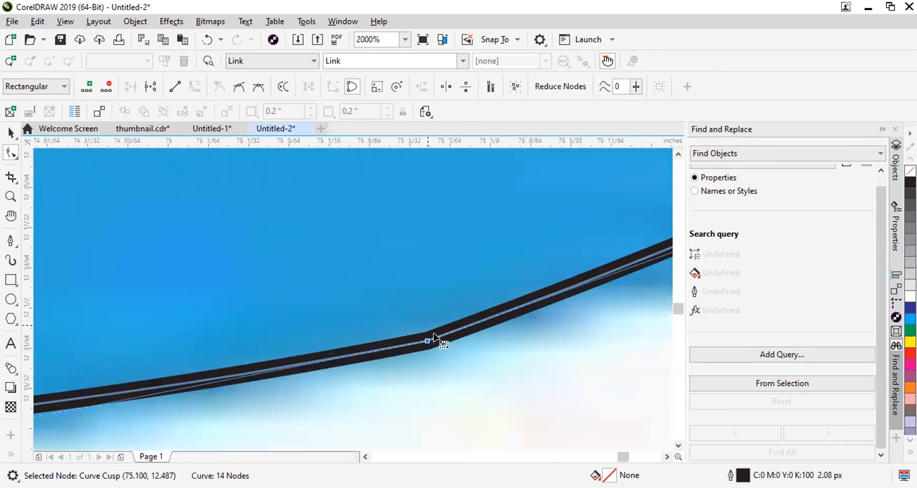
{"action": "scroll", "coordinate": [215, 343], "scroll_direction": "up", "scroll_amount": 2}
{"action": "scroll", "coordinate": [361, 260], "scroll_direction": "down", "scroll_amount": 2}
{"action": "scroll", "coordinate": [229, 337], "scroll_direction": "up", "scroll_amount": 3}
Fine-tune the outline at the inner corner below the lowest feather and check that feather's tip.
{"action": "left_click_drag", "start_coordinate": [343, 277], "coordinate": [369, 269]}
{"action": "scroll", "coordinate": [357, 316], "scroll_direction": "down", "scroll_amount": 3}
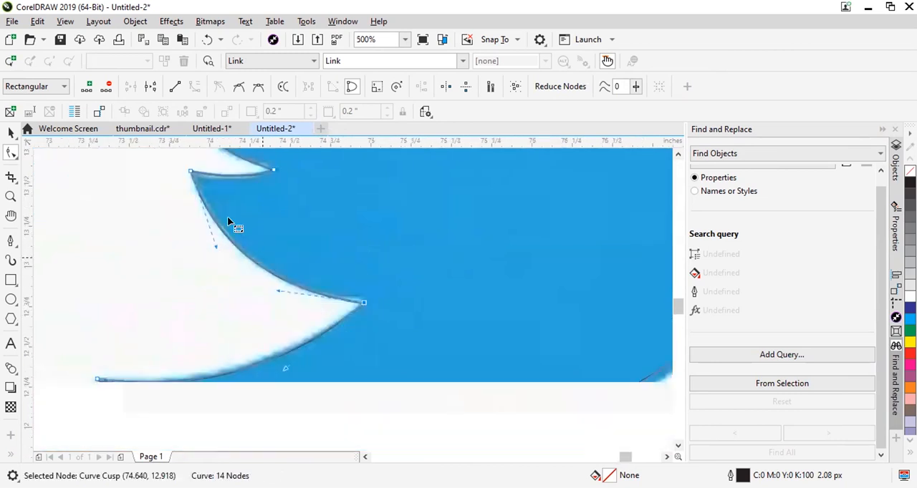
{"action": "scroll", "coordinate": [247, 240], "scroll_direction": "up", "scroll_amount": 2}
{"action": "scroll", "coordinate": [274, 286], "scroll_direction": "down", "scroll_amount": 1}
{"action": "scroll", "coordinate": [285, 318], "scroll_direction": "up", "scroll_amount": 1}
{"action": "scroll", "coordinate": [290, 326], "scroll_direction": "up", "scroll_amount": 2}
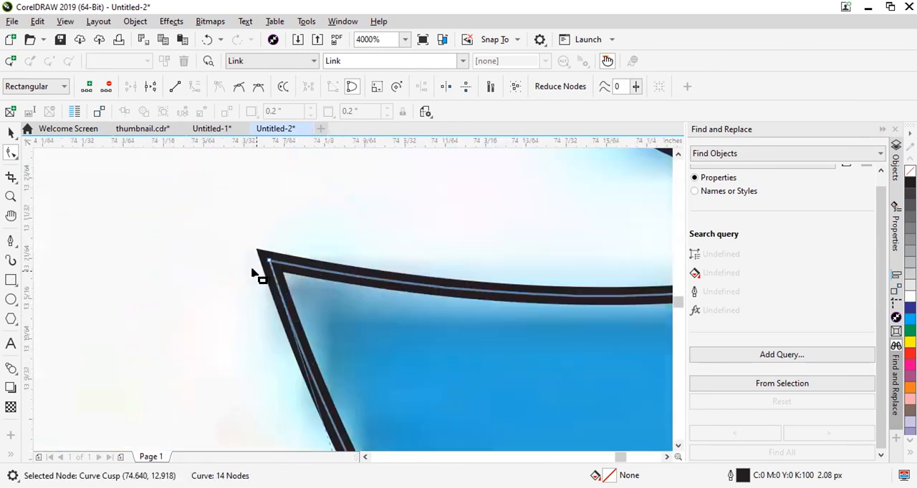
{"action": "scroll", "coordinate": [362, 258], "scroll_direction": "down", "scroll_amount": 2}
{"action": "scroll", "coordinate": [362, 285], "scroll_direction": "down", "scroll_amount": 2}
{"action": "scroll", "coordinate": [361, 285], "scroll_direction": "up", "scroll_amount": 2}
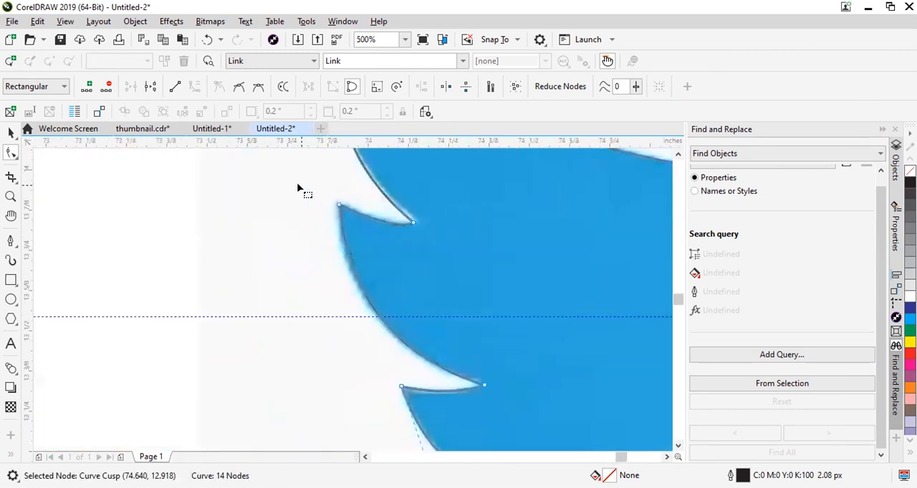
Adjust the handle of the middle feather's tip node so the outer curve follows the feather's edge.
{"action": "scroll", "coordinate": [378, 292], "scroll_direction": "down", "scroll_amount": 1}
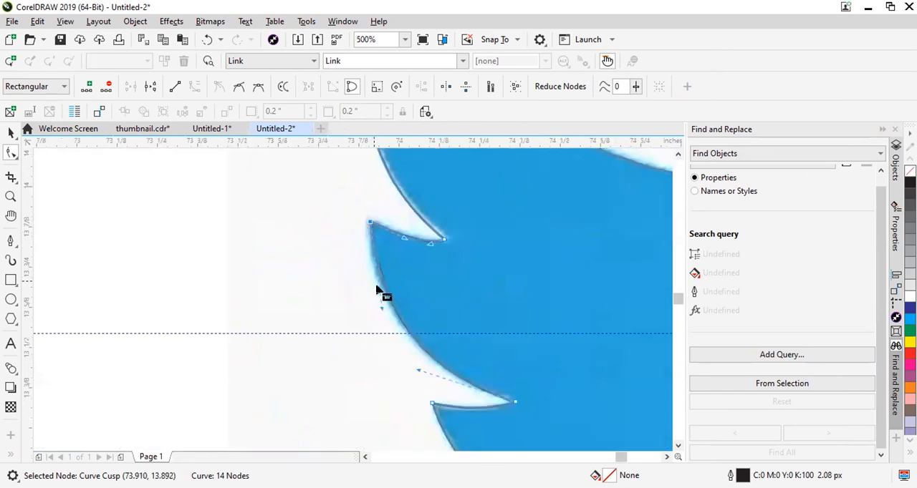
{"action": "scroll", "coordinate": [383, 320], "scroll_direction": "up", "scroll_amount": 1}
{"action": "mouse_move", "coordinate": [372, 322]}
{"action": "left_mouse_down"}
{"action": "mouse_move", "coordinate": [363, 327]}
{"action": "mouse_move", "coordinate": [358, 317]}
{"action": "mouse_move", "coordinate": [362, 325]}
{"action": "left_mouse_up"}
{"action": "scroll", "coordinate": [365, 290], "scroll_direction": "down", "scroll_amount": 1}
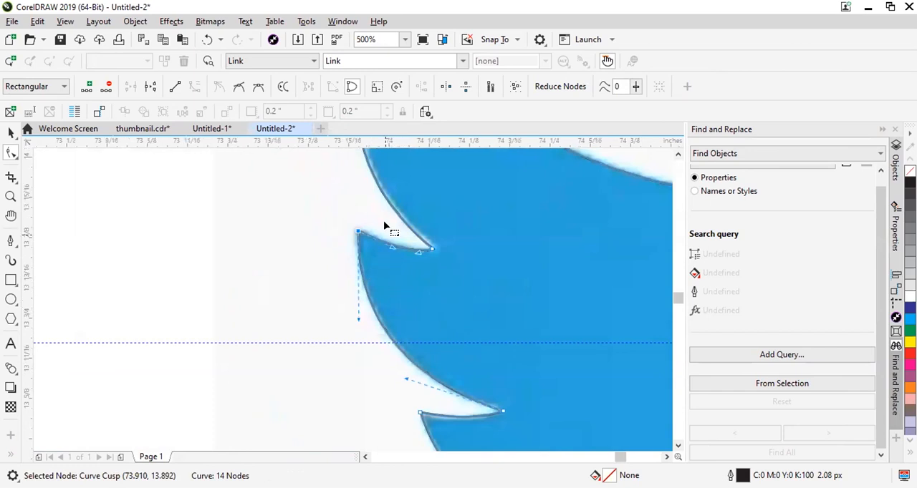
Fine-tune the short curve on top of the middle feather to match the reference edge.
{"action": "scroll", "coordinate": [387, 229], "scroll_direction": "up", "scroll_amount": 1}
{"action": "left_click_drag", "start_coordinate": [484, 267], "coordinate": [494, 265]}
{"action": "left_click_drag", "start_coordinate": [399, 262], "coordinate": [395, 268]}
{"action": "scroll", "coordinate": [405, 293], "scroll_direction": "down", "scroll_amount": 1}
{"action": "scroll", "coordinate": [351, 201], "scroll_direction": "down", "scroll_amount": 1}
{"action": "scroll", "coordinate": [350, 204], "scroll_direction": "up", "scroll_amount": 1}
{"action": "scroll", "coordinate": [368, 299], "scroll_direction": "down", "scroll_amount": 2}
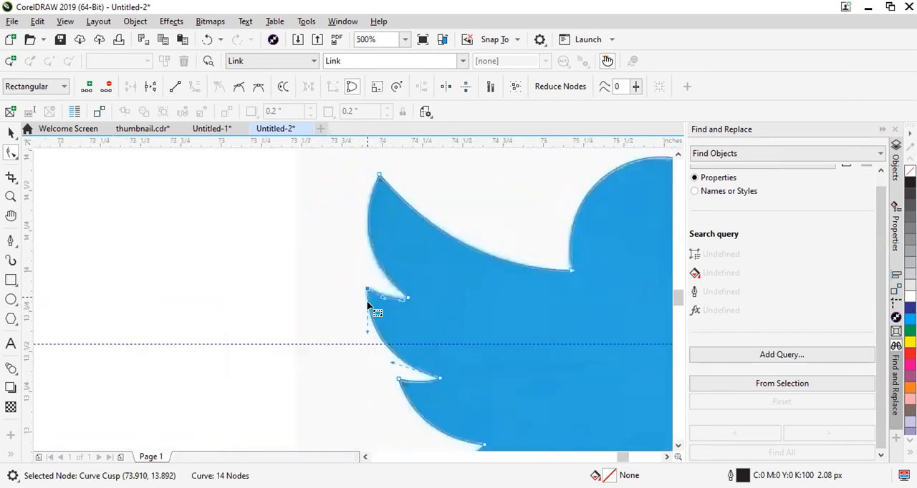
Select the finished bird outline with the Pick tool and move it beside the reference image.
{"action": "scroll", "coordinate": [381, 239], "scroll_direction": "up", "scroll_amount": 2}
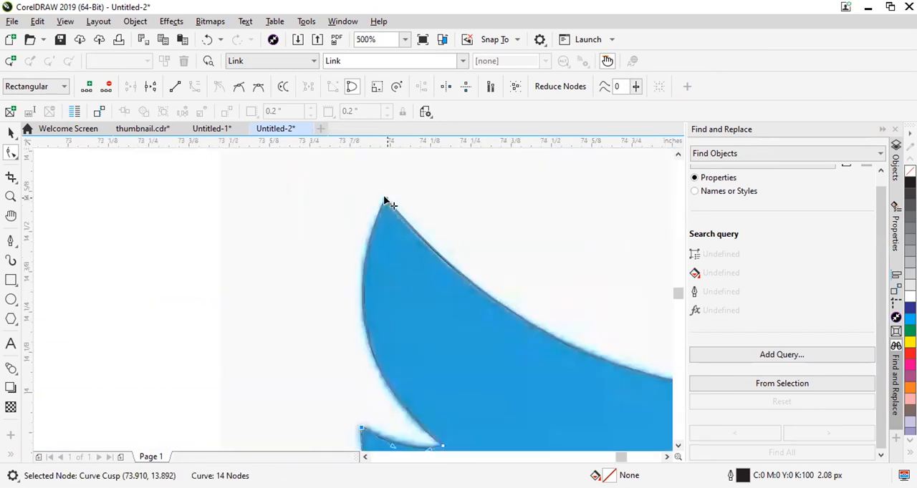
{"action": "scroll", "coordinate": [358, 222], "scroll_direction": "down", "scroll_amount": 2}
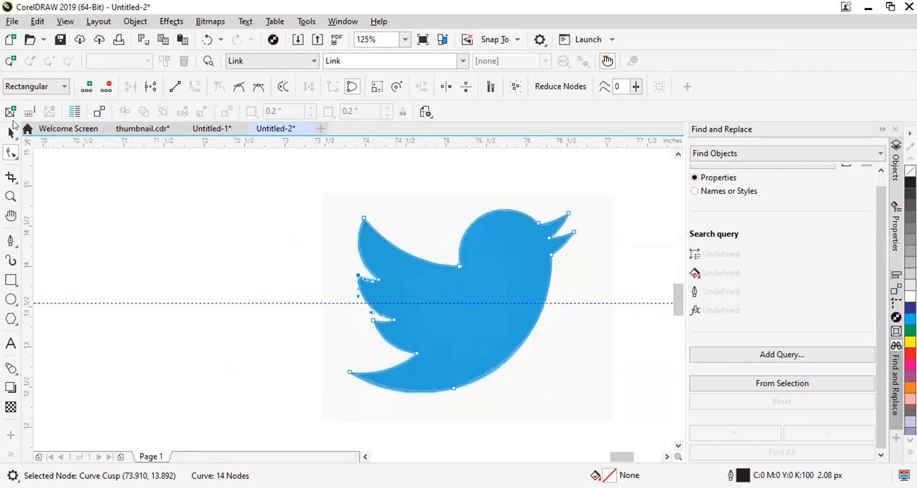
{"action": "left_click", "coordinate": [11, 130]}
{"action": "scroll", "coordinate": [89, 200], "scroll_direction": "down", "scroll_amount": 1}
{"action": "left_click_drag", "start_coordinate": [262, 262], "coordinate": [430, 266]}
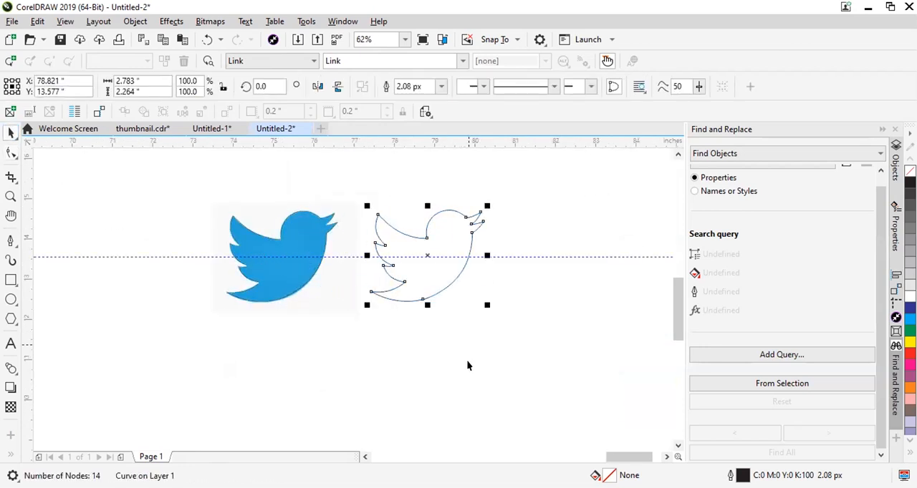
Sample the blue of the reference bird with the Color Eyedropper and fill the traced bird outline with it.
{"action": "left_click", "coordinate": [467, 365]}
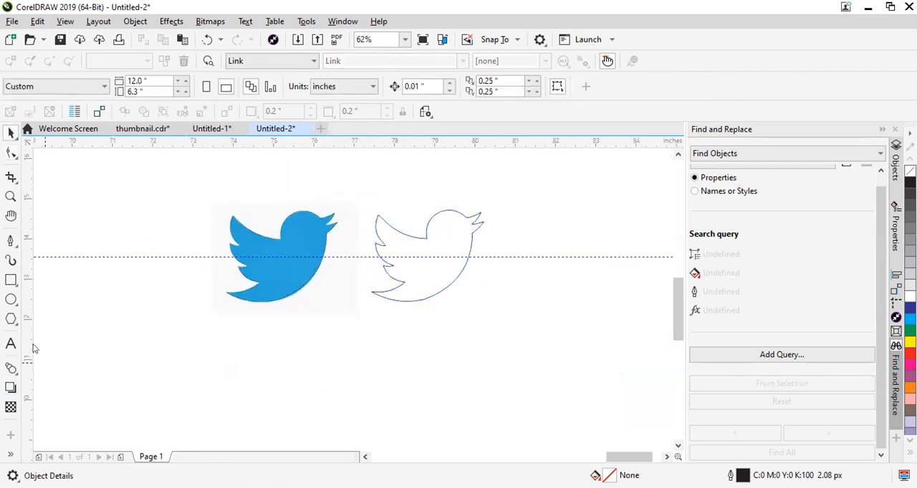
{"action": "left_click", "coordinate": [10, 454]}
{"action": "left_click", "coordinate": [33, 323]}
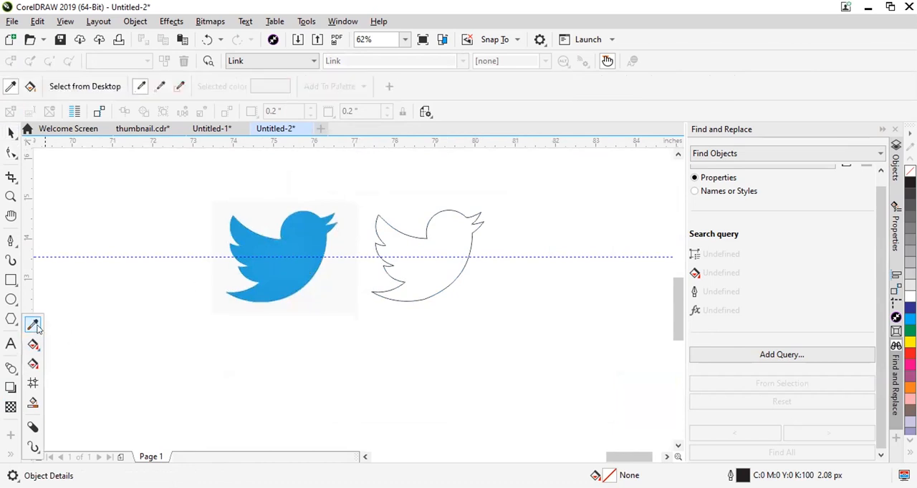
{"action": "left_click", "coordinate": [320, 277]}
{"action": "left_click", "coordinate": [436, 253]}
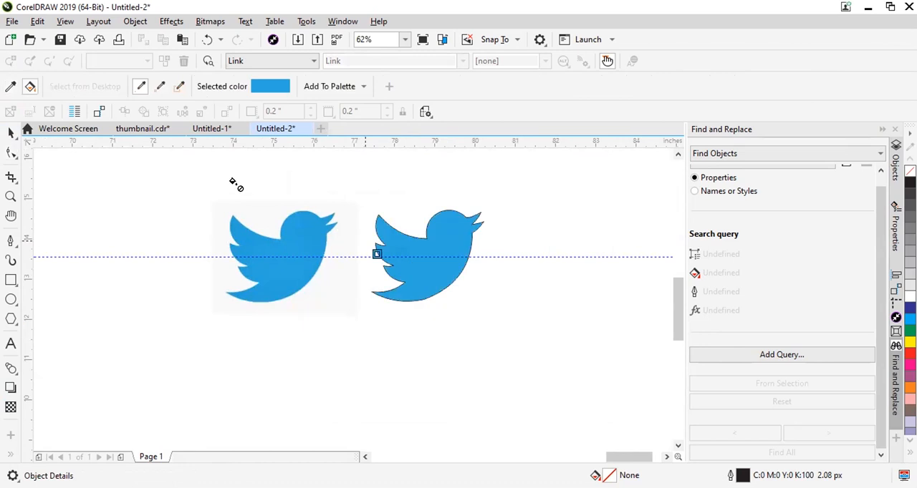
Remove the outline from the blue traced bird and place it slightly farther from the reference image.
{"action": "left_click", "coordinate": [11, 133]}
{"action": "left_click", "coordinate": [470, 237]}
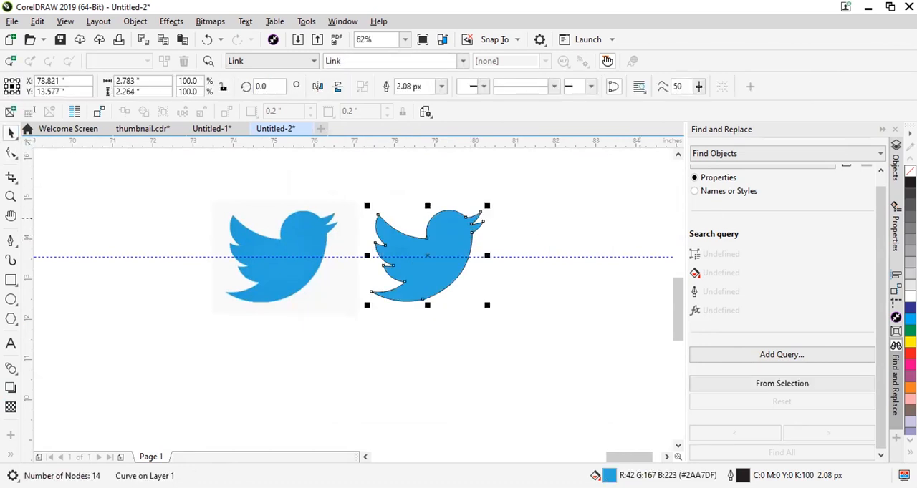
{"action": "left_click", "coordinate": [494, 248]}
{"action": "scroll", "coordinate": [387, 223], "scroll_direction": "up", "scroll_amount": 2}
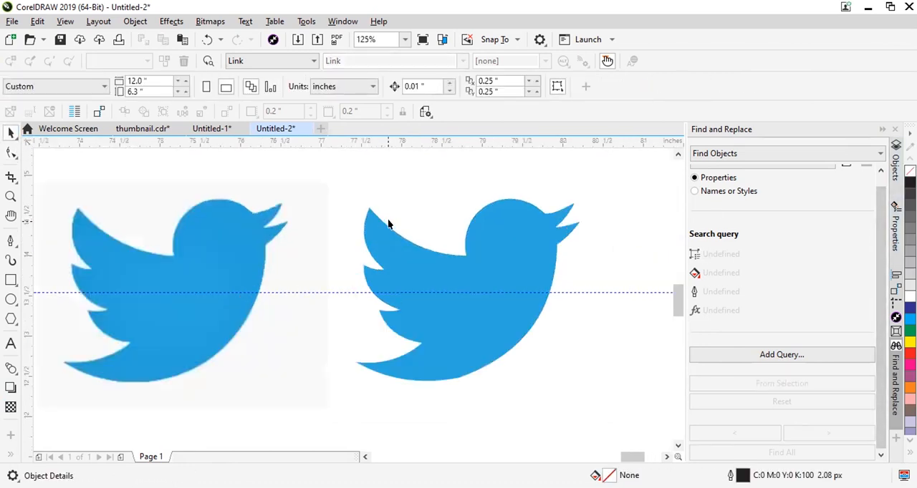
{"action": "left_click_drag", "start_coordinate": [517, 284], "coordinate": [432, 275]}
{"action": "key", "text": "ctrl+z"}
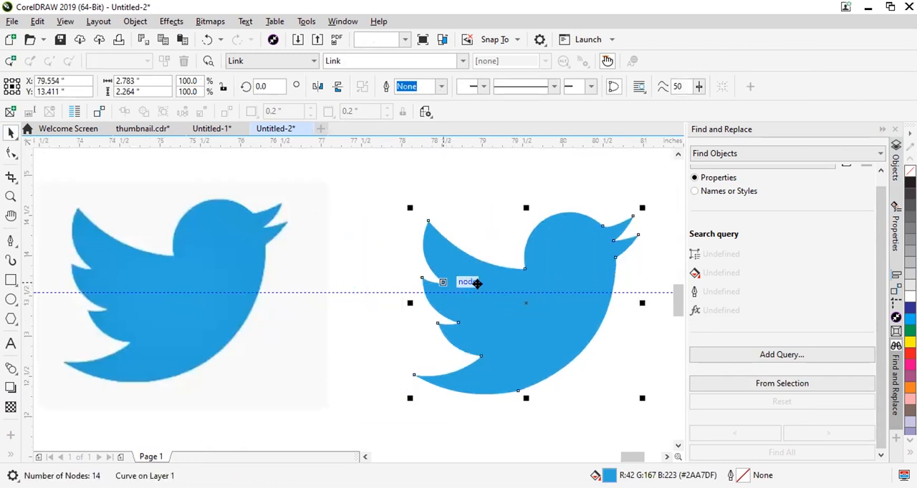
Try to delete the cusp node where the bird's head meets the upper beak.
{"action": "left_click", "coordinate": [11, 153]}
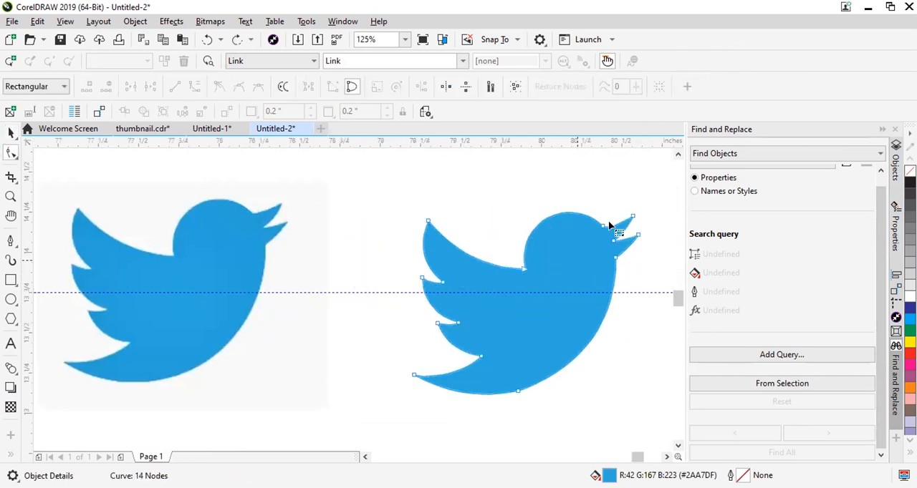
{"action": "scroll", "coordinate": [609, 226], "scroll_direction": "up", "scroll_amount": 5}
{"action": "scroll", "coordinate": [603, 212], "scroll_direction": "down", "scroll_amount": 4}
{"action": "scroll", "coordinate": [550, 205], "scroll_direction": "up", "scroll_amount": 9}
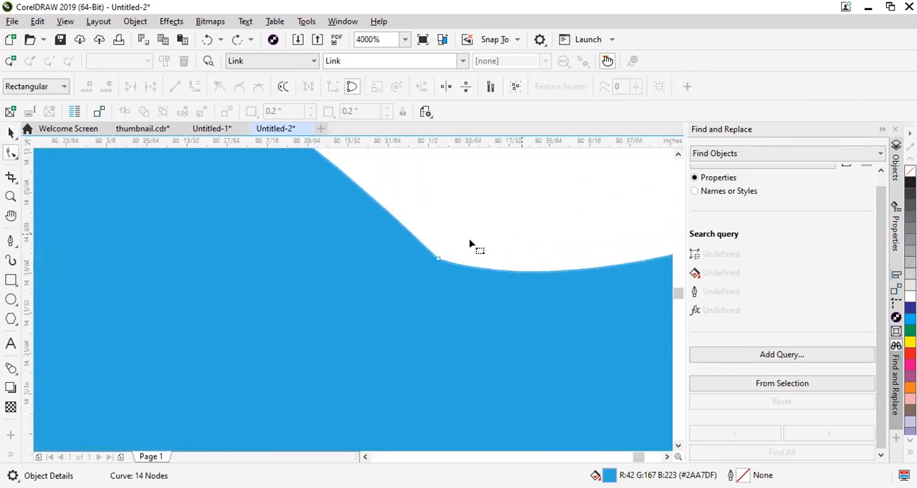
{"action": "scroll", "coordinate": [435, 274], "scroll_direction": "up", "scroll_amount": 4}
{"action": "left_click", "coordinate": [445, 230]}
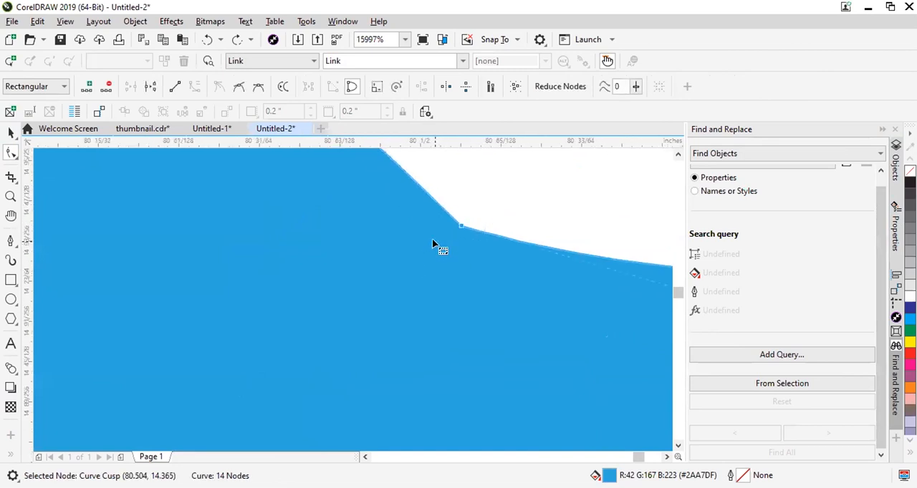
{"action": "scroll", "coordinate": [432, 242], "scroll_direction": "down", "scroll_amount": 10}
{"action": "key", "text": "Delete"}
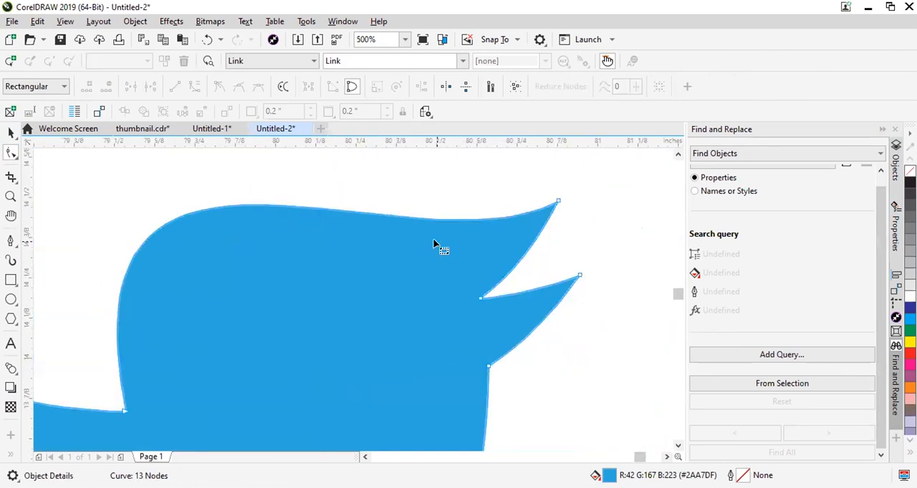
Undo the deletion of the node between the head and the upper beak.
{"action": "scroll", "coordinate": [434, 245], "scroll_direction": "down", "scroll_amount": 4}
{"action": "scroll", "coordinate": [481, 312], "scroll_direction": "down", "scroll_amount": 1}
{"action": "scroll", "coordinate": [479, 330], "scroll_direction": "up", "scroll_amount": 1}
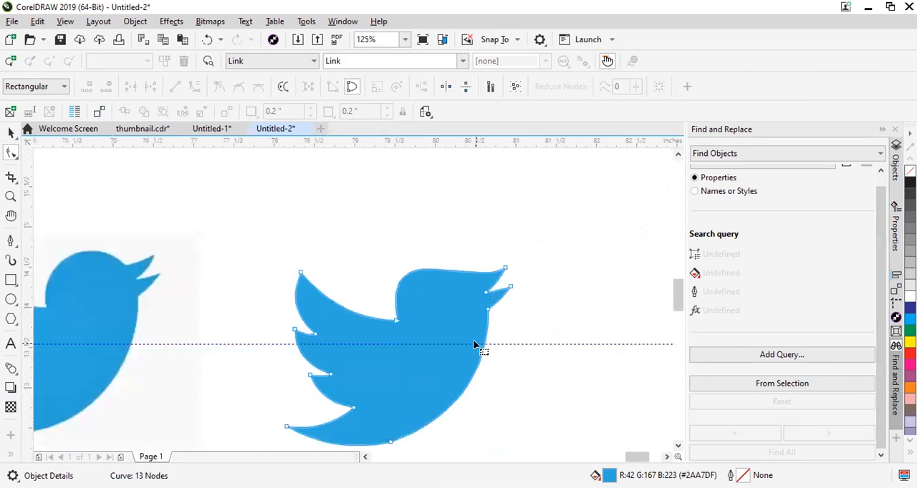
{"action": "scroll", "coordinate": [475, 249], "scroll_direction": "up", "scroll_amount": 2}
{"action": "scroll", "coordinate": [484, 294], "scroll_direction": "up", "scroll_amount": 1}
{"action": "key", "text": "ctrl+z"}
Add a node on each side of the cusp between head and upper beak, and delete the cusp node to round the corner.
{"action": "scroll", "coordinate": [473, 366], "scroll_direction": "down", "scroll_amount": 2}
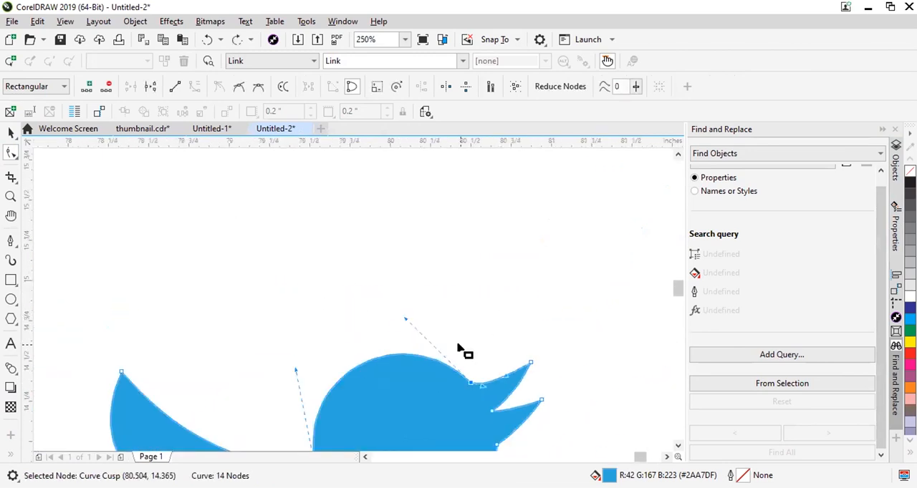
{"action": "scroll", "coordinate": [479, 390], "scroll_direction": "up", "scroll_amount": 1}
{"action": "scroll", "coordinate": [300, 236], "scroll_direction": "up", "scroll_amount": 7}
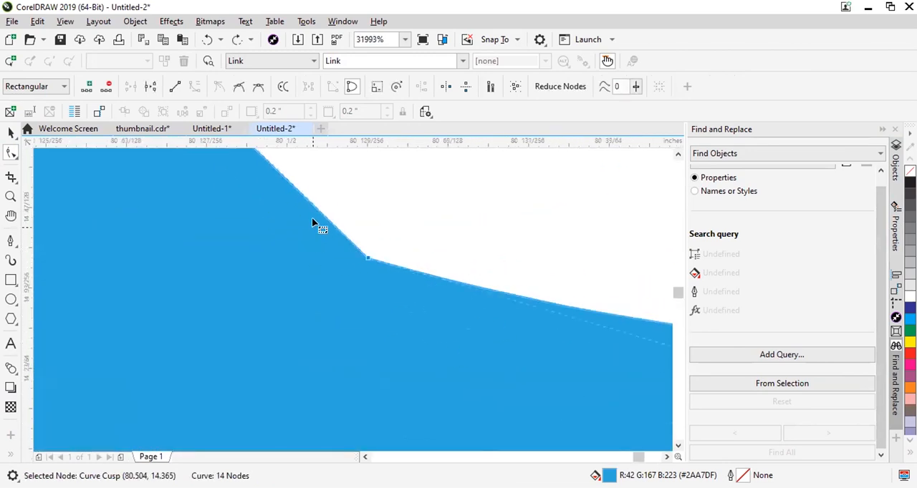
{"action": "left_click", "coordinate": [329, 223]}
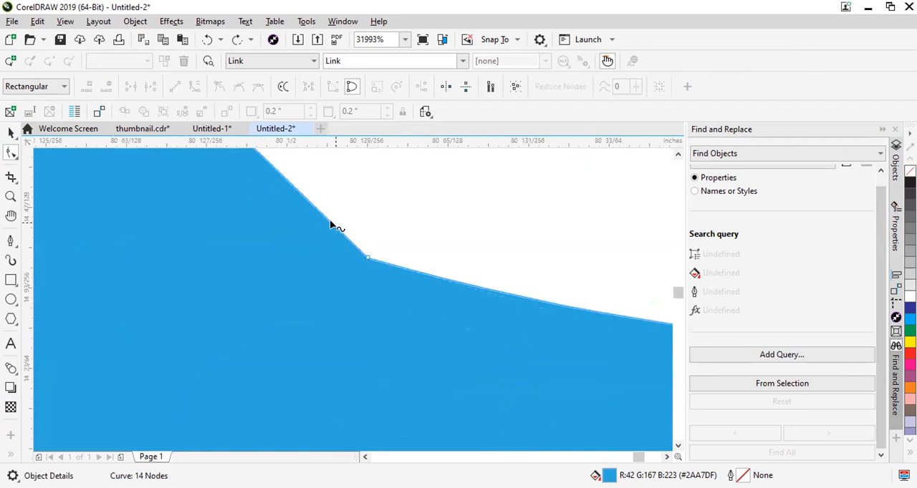
{"action": "double_click", "coordinate": [408, 270]}
{"action": "double_click", "coordinate": [414, 270]}
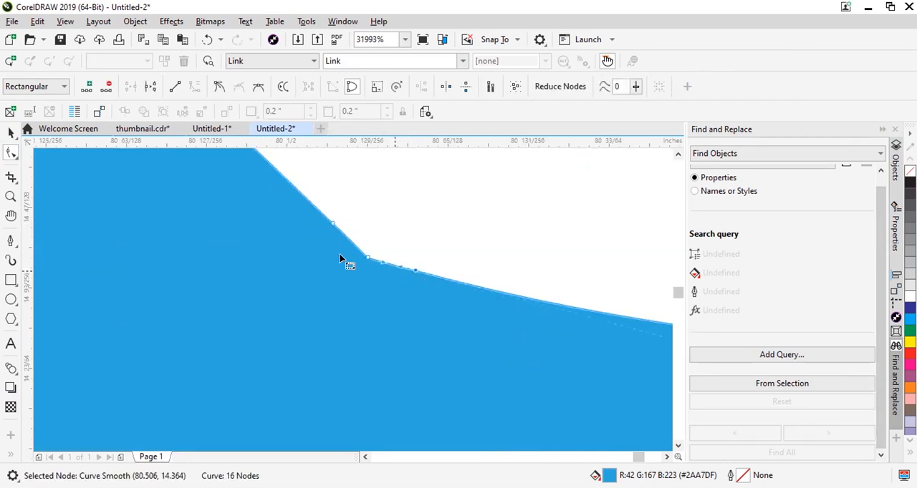
{"action": "left_click", "coordinate": [367, 258]}
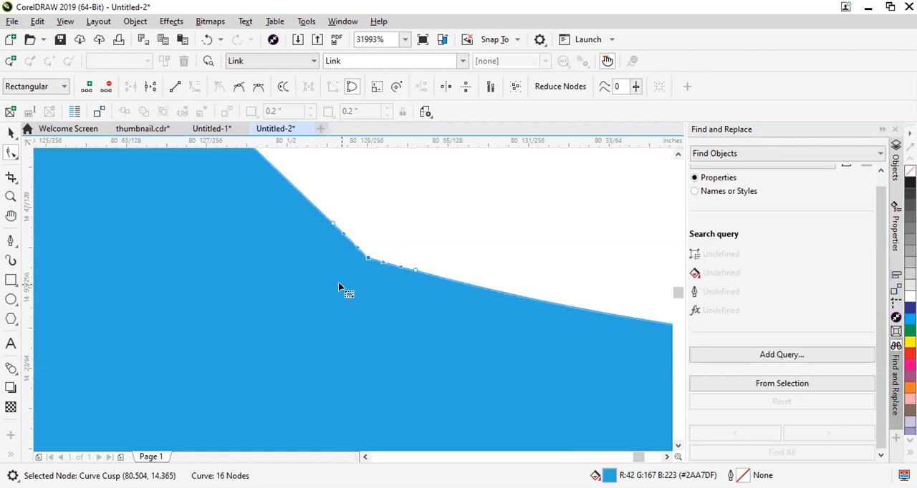
{"action": "key", "text": "Delete"}
{"action": "scroll", "coordinate": [411, 237], "scroll_direction": "down", "scroll_amount": 2}
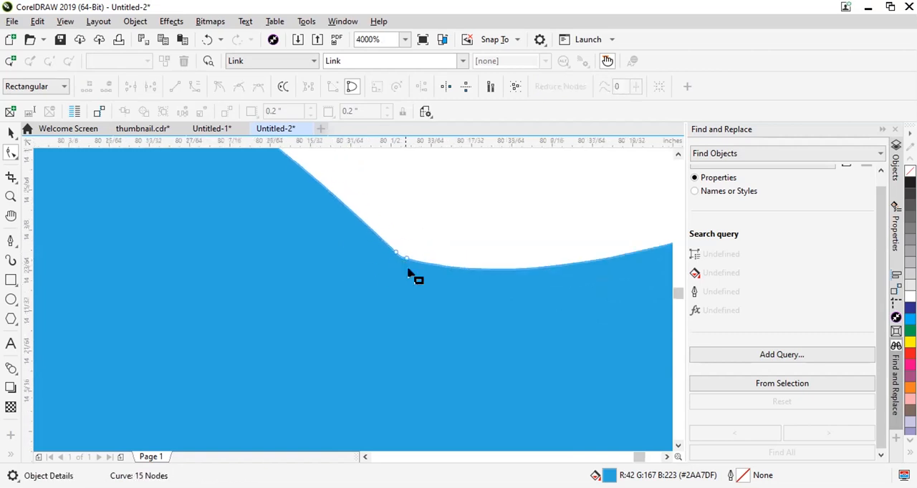
Widen the rounded corner on the head side by adding a node farther up the head curve and deleting the nearer one.
{"action": "scroll", "coordinate": [395, 254], "scroll_direction": "up", "scroll_amount": 2}
{"action": "scroll", "coordinate": [380, 312], "scroll_direction": "down", "scroll_amount": 1}
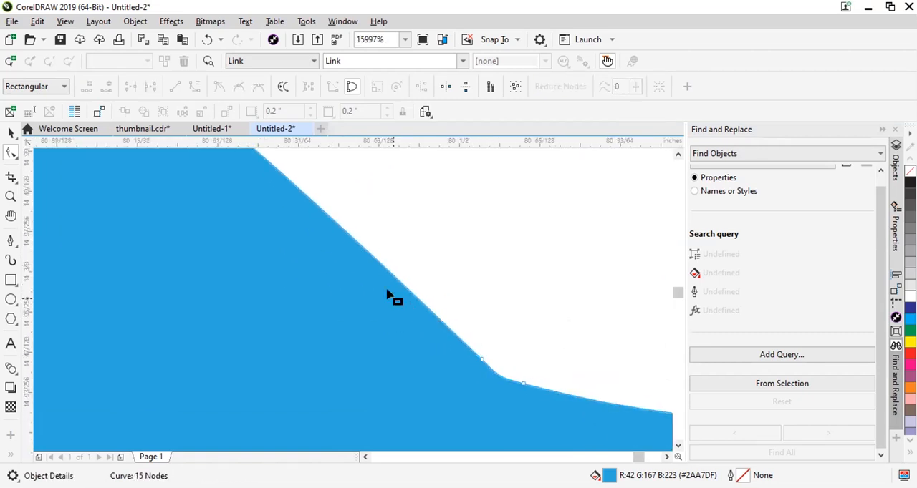
{"action": "double_click", "coordinate": [412, 293]}
{"action": "left_click_drag", "start_coordinate": [497, 335], "coordinate": [458, 374]}
{"action": "key", "text": "Delete"}
{"action": "scroll", "coordinate": [459, 374], "scroll_direction": "down", "scroll_amount": 1}
{"action": "scroll", "coordinate": [497, 380], "scroll_direction": "up", "scroll_amount": 2}
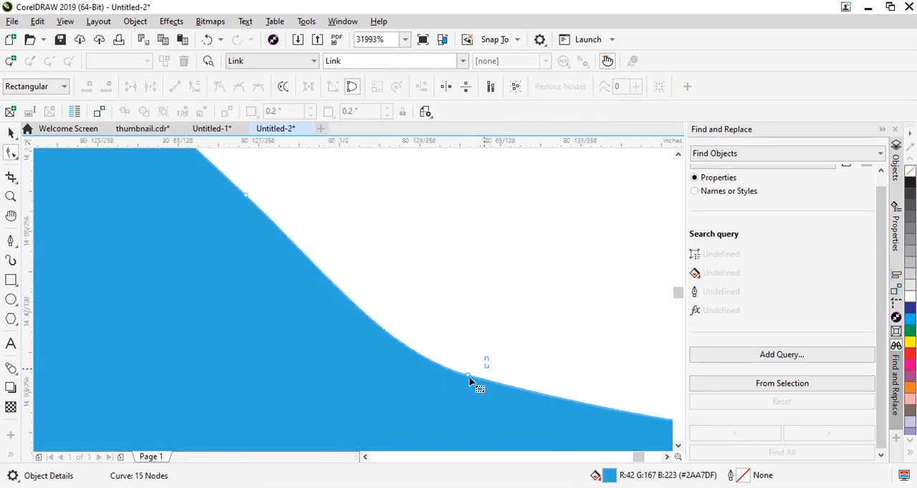
Extend the rounding on the beak side by adding a node farther along the beak's upper edge and deleting the nearer one.
{"action": "left_click", "coordinate": [469, 376]}
{"action": "double_click", "coordinate": [552, 394]}
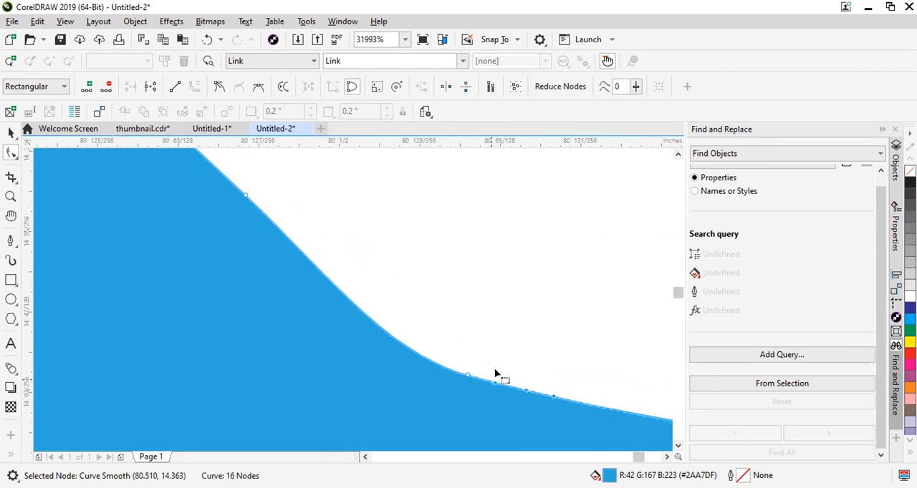
{"action": "key", "text": "Delete"}
{"action": "scroll", "coordinate": [458, 385], "scroll_direction": "down", "scroll_amount": 4}
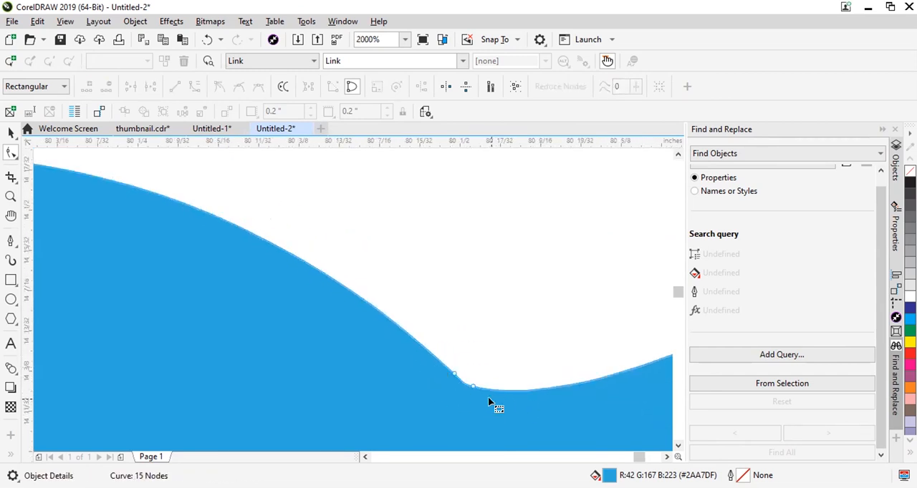
{"action": "scroll", "coordinate": [488, 430], "scroll_direction": "down", "scroll_amount": 3}
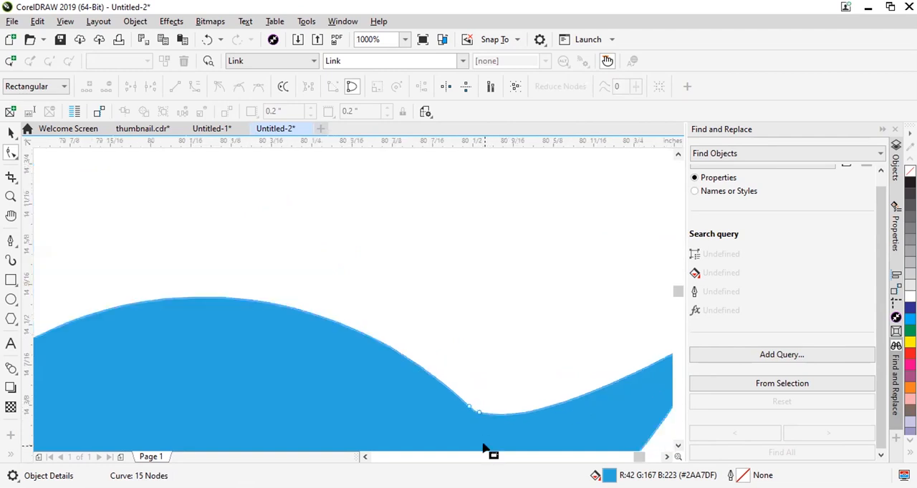
{"action": "scroll", "coordinate": [511, 390], "scroll_direction": "down", "scroll_amount": 1}
{"action": "scroll", "coordinate": [534, 427], "scroll_direction": "up", "scroll_amount": 2}
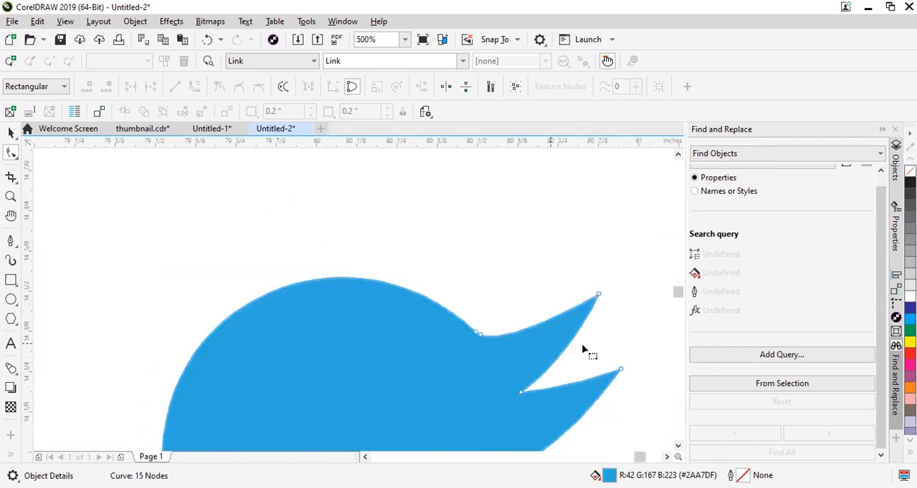
{"action": "scroll", "coordinate": [565, 354], "scroll_direction": "up", "scroll_amount": 1}
{"action": "scroll", "coordinate": [523, 215], "scroll_direction": "down", "scroll_amount": 2}
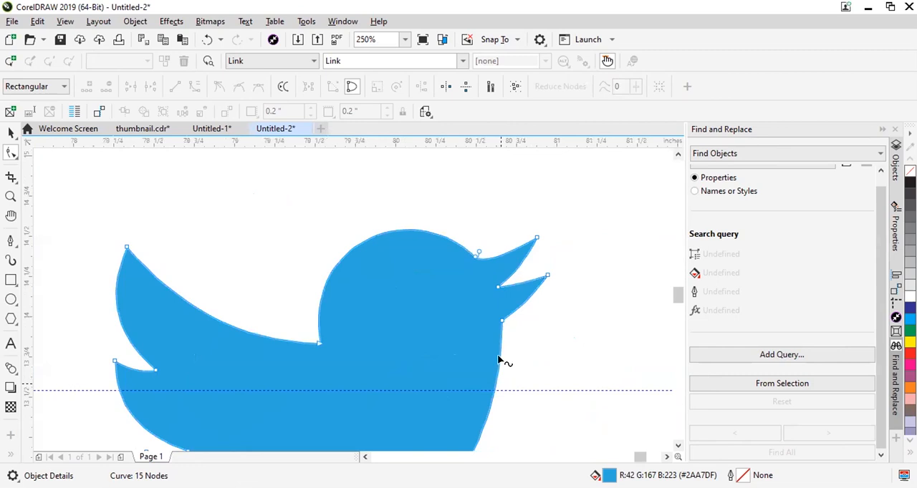
Delete the extra node on the bottom curve of the bird's belly and compare the shape with the reference.
{"action": "scroll", "coordinate": [501, 362], "scroll_direction": "down", "scroll_amount": 2}
{"action": "scroll", "coordinate": [466, 408], "scroll_direction": "up", "scroll_amount": 3}
{"action": "left_click", "coordinate": [432, 385]}
{"action": "scroll", "coordinate": [423, 388], "scroll_direction": "down", "scroll_amount": 2}
{"action": "key", "text": "Delete"}
{"action": "scroll", "coordinate": [348, 293], "scroll_direction": "up", "scroll_amount": 2}
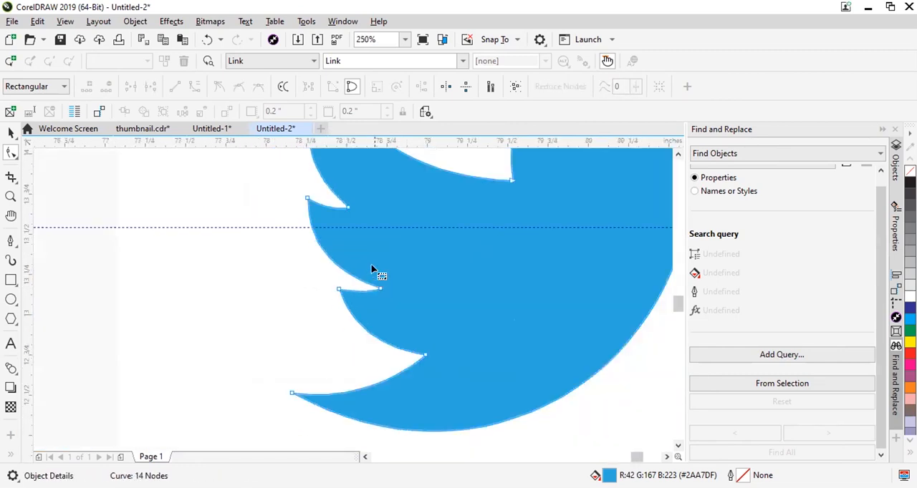
{"action": "scroll", "coordinate": [378, 270], "scroll_direction": "up", "scroll_amount": 2}
{"action": "scroll", "coordinate": [378, 271], "scroll_direction": "down", "scroll_amount": 4}
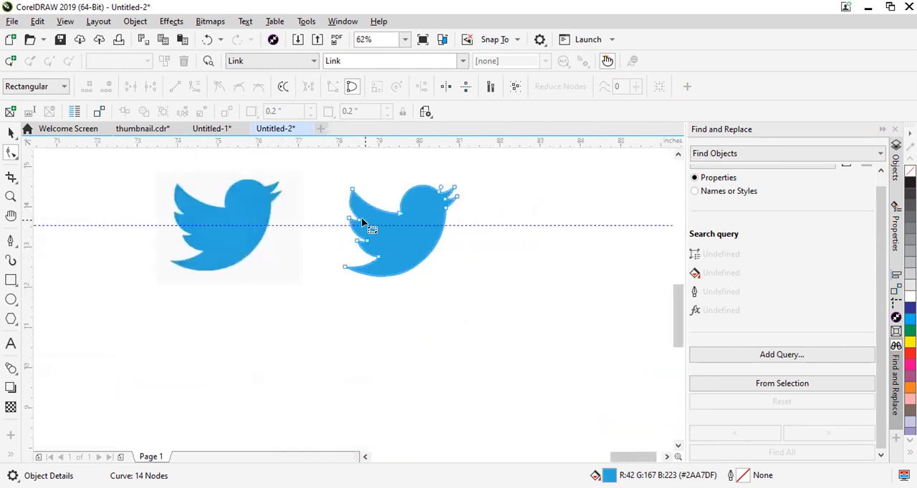
{"action": "scroll", "coordinate": [358, 207], "scroll_direction": "up", "scroll_amount": 2}
{"action": "scroll", "coordinate": [454, 286], "scroll_direction": "down", "scroll_amount": 2}
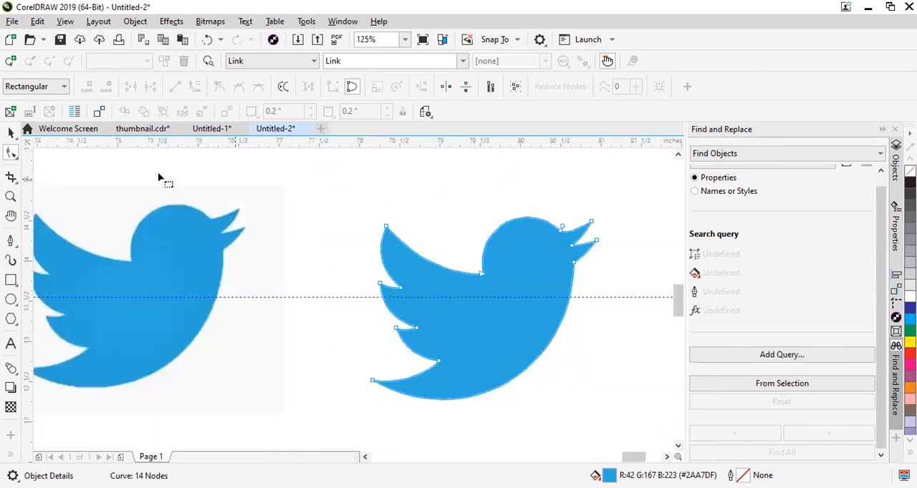
Move the Facebook reference image to an empty area across the vertical guideline and deselect it.
{"action": "left_click", "coordinate": [10, 133]}
{"action": "scroll", "coordinate": [513, 283], "scroll_direction": "down", "scroll_amount": 3}
{"action": "left_click_drag", "start_coordinate": [521, 290], "coordinate": [171, 274]}
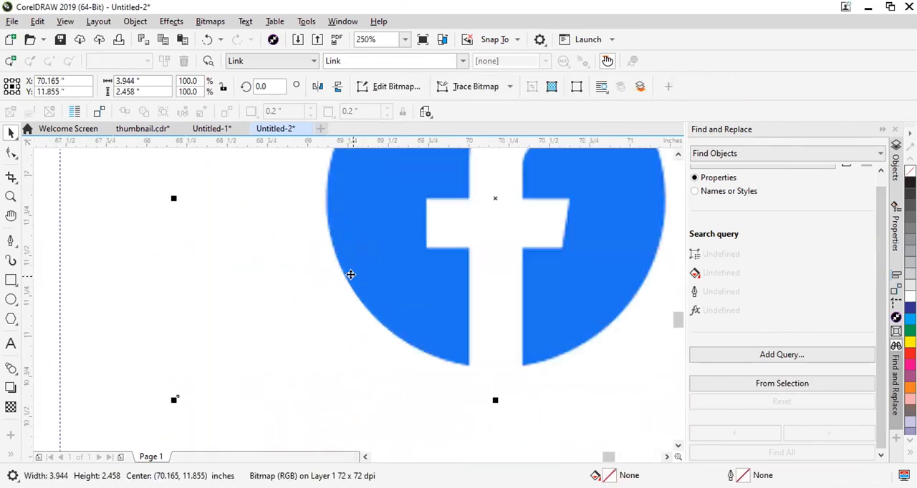
{"action": "scroll", "coordinate": [354, 302], "scroll_direction": "down", "scroll_amount": 3}
{"action": "scroll", "coordinate": [366, 290], "scroll_direction": "up", "scroll_amount": 2}
{"action": "left_click_drag", "start_coordinate": [342, 242], "coordinate": [259, 266]}
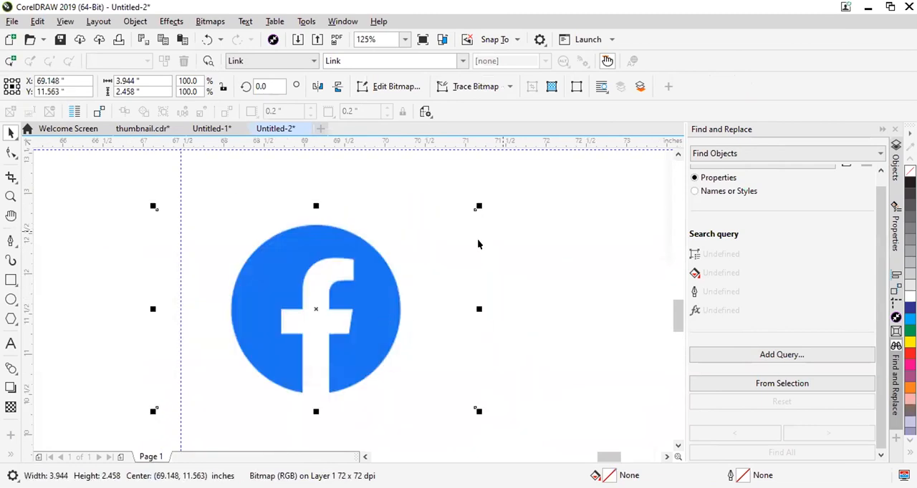
{"action": "scroll", "coordinate": [478, 244], "scroll_direction": "down", "scroll_amount": 2}
{"action": "left_click", "coordinate": [520, 230]}
Draw an ellipse over the Facebook logo's circle and resize it to about 2.09 by 2.09 inches to match the blue edge.
{"action": "scroll", "coordinate": [361, 257], "scroll_direction": "up", "scroll_amount": 2}
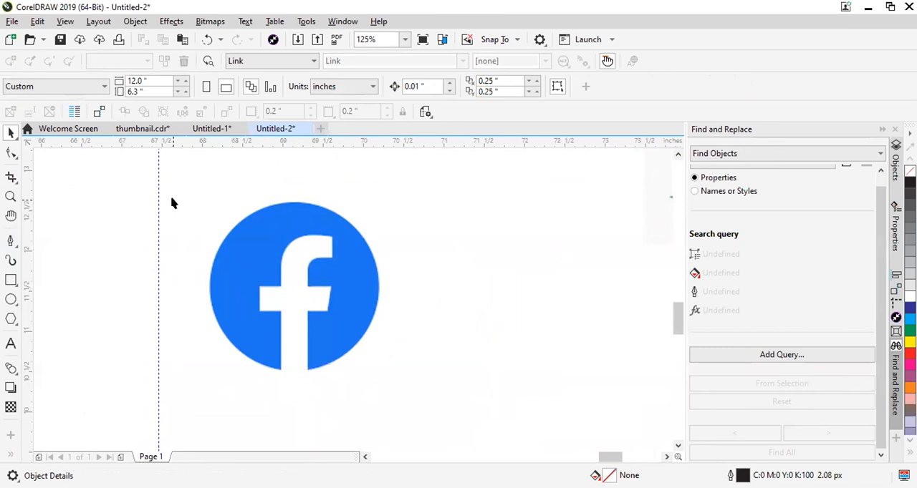
{"action": "left_click", "coordinate": [11, 299]}
{"action": "left_click_drag", "start_coordinate": [201, 205], "coordinate": [375, 368]}
{"action": "scroll", "coordinate": [225, 258], "scroll_direction": "up", "scroll_amount": 4}
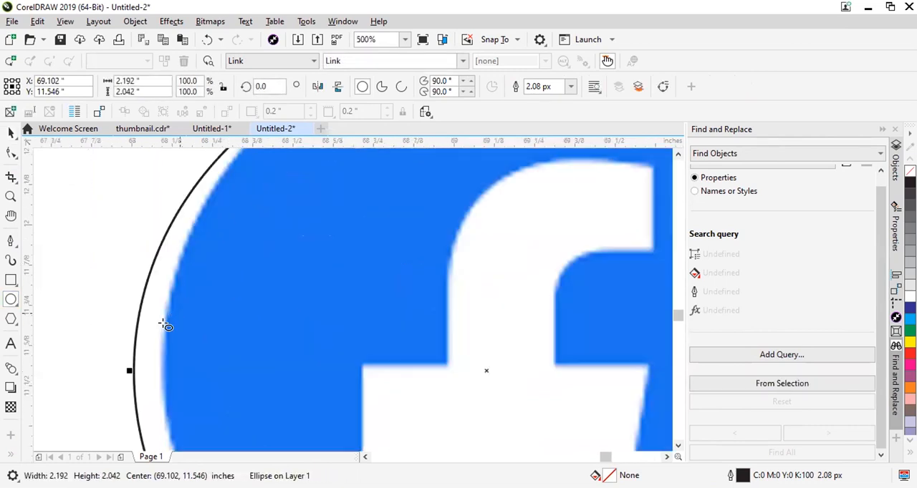
{"action": "left_click_drag", "start_coordinate": [128, 374], "coordinate": [151, 356]}
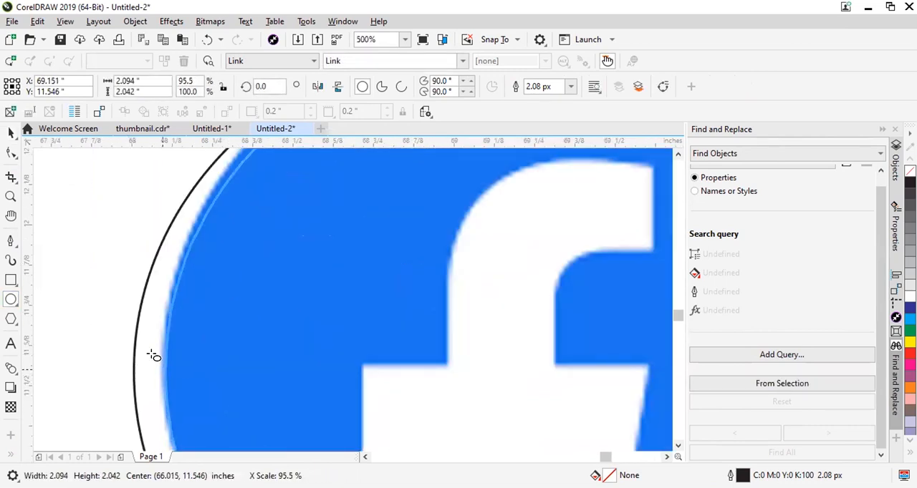
{"action": "scroll", "coordinate": [151, 356], "scroll_direction": "down", "scroll_amount": 2}
{"action": "left_click_drag", "start_coordinate": [328, 195], "coordinate": [328, 184]}
Move the drawn circle off the Facebook reference into the empty space beside it.
{"action": "scroll", "coordinate": [82, 187], "scroll_direction": "down", "scroll_amount": 1}
{"action": "left_click", "coordinate": [11, 134]}
{"action": "left_click_drag", "start_coordinate": [138, 224], "coordinate": [381, 252]}
Start tracing the Facebook f with the Pen tool, down the end of its upper arm and along the arm's underside.
{"action": "scroll", "coordinate": [179, 267], "scroll_direction": "up", "scroll_amount": 1}
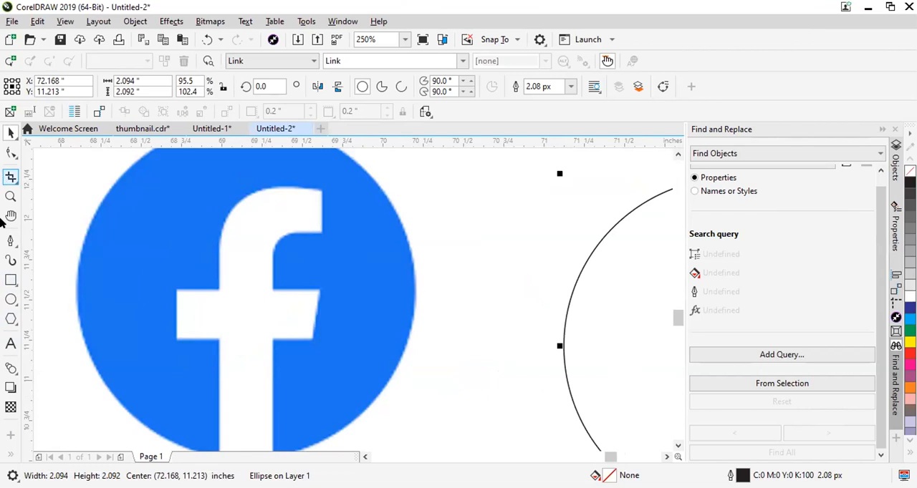
{"action": "left_click", "coordinate": [16, 245]}
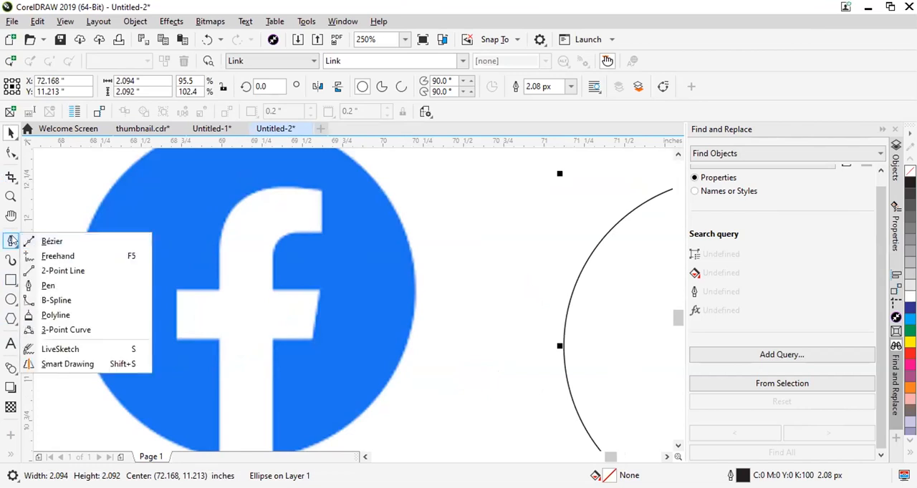
{"action": "left_click", "coordinate": [57, 282]}
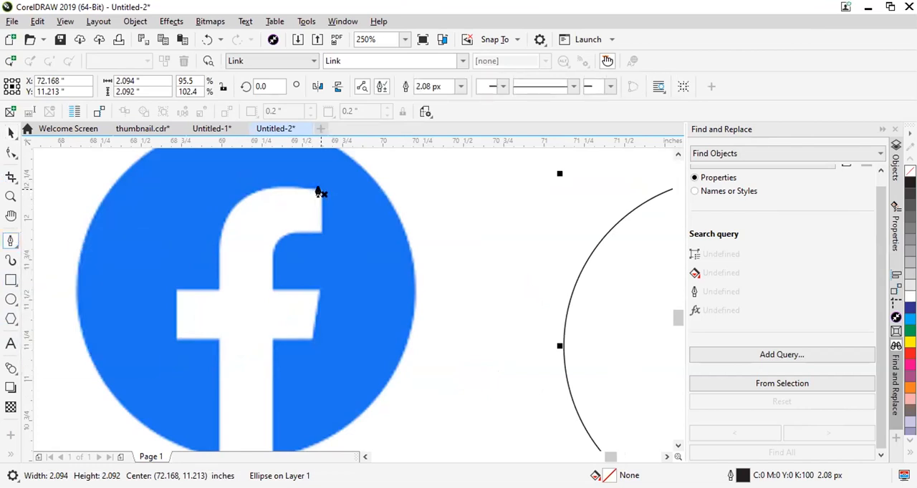
{"action": "left_click", "coordinate": [321, 190]}
{"action": "left_click", "coordinate": [318, 237]}
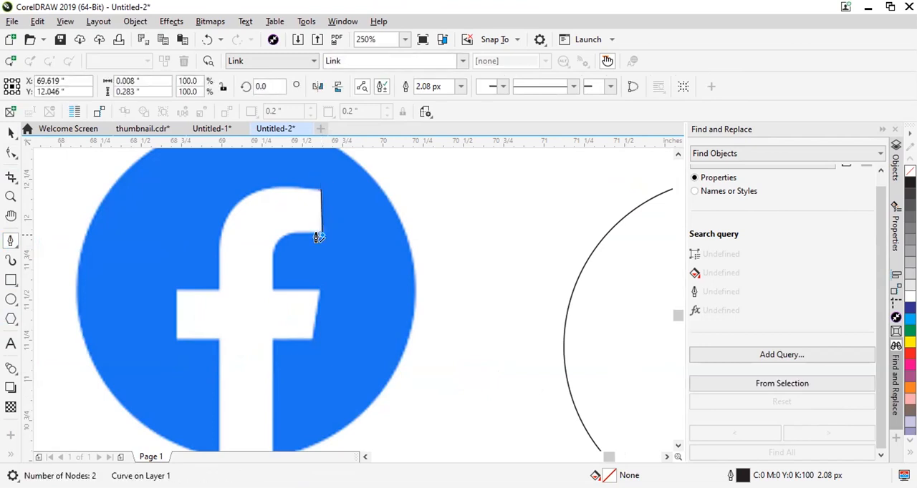
{"action": "scroll", "coordinate": [312, 254], "scroll_direction": "up", "scroll_amount": 3}
{"action": "scroll", "coordinate": [317, 239], "scroll_direction": "down", "scroll_amount": 5}
{"action": "scroll", "coordinate": [312, 251], "scroll_direction": "up", "scroll_amount": 6}
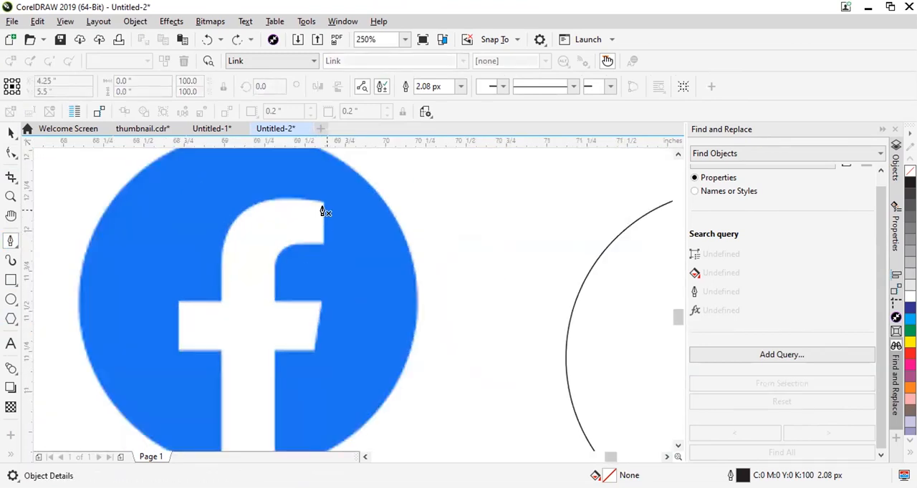
{"action": "double_click", "coordinate": [312, 347]}
{"action": "left_click", "coordinate": [192, 349]}
{"action": "scroll", "coordinate": [243, 326], "scroll_direction": "down", "scroll_amount": 3}
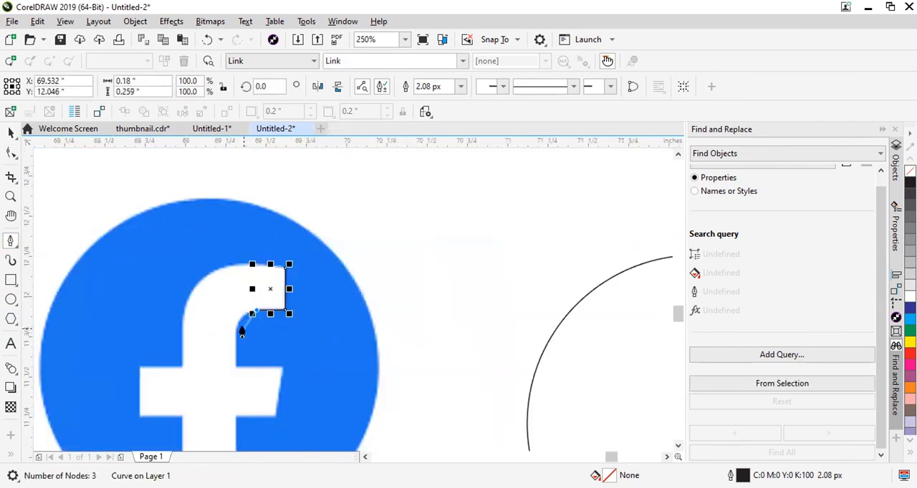
Continue the path around the f's inner curve, down the stem and along the upper edge of the right crossbar.
{"action": "scroll", "coordinate": [227, 334], "scroll_direction": "up", "scroll_amount": 3}
{"action": "left_click_drag", "start_coordinate": [220, 335], "coordinate": [210, 406]}
{"action": "left_click", "coordinate": [220, 335], "text": "alt"}
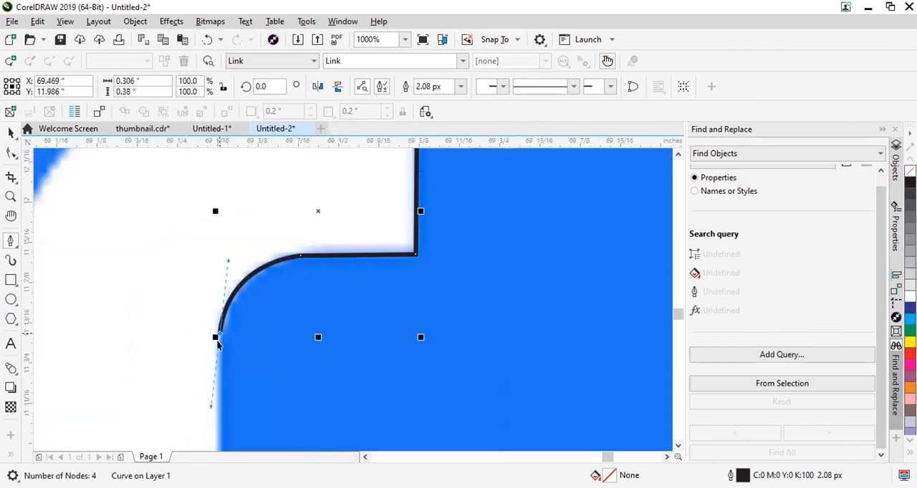
{"action": "scroll", "coordinate": [228, 334], "scroll_direction": "down", "scroll_amount": 3}
{"action": "scroll", "coordinate": [220, 357], "scroll_direction": "up", "scroll_amount": 3}
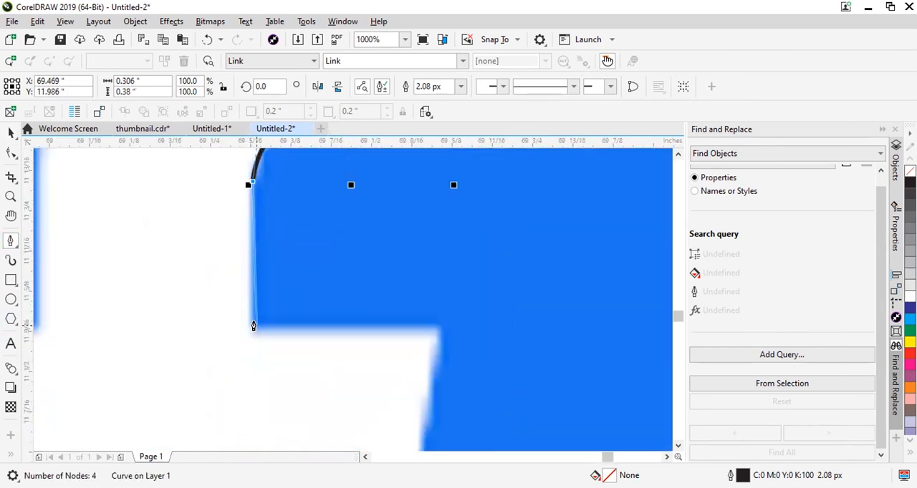
{"action": "left_click", "coordinate": [247, 327]}
{"action": "left_click", "coordinate": [436, 327]}
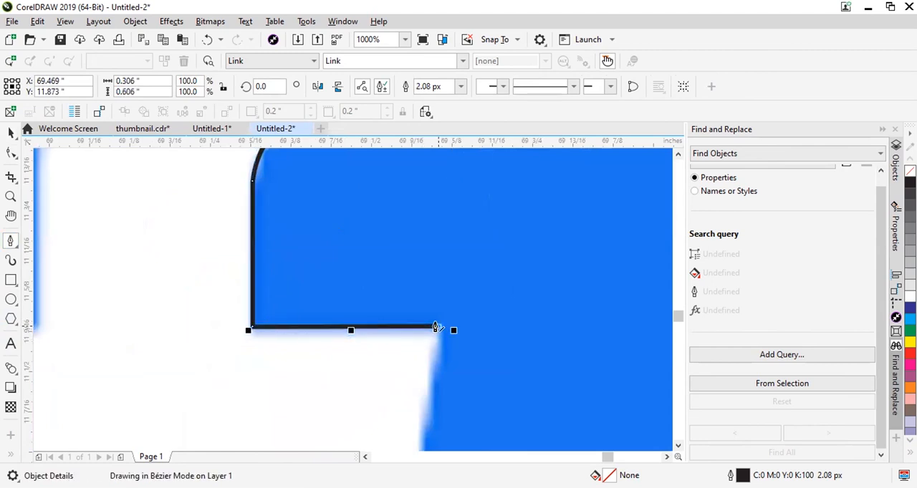
Trace the slanted end of the right crossbar and its lower edge back to the stem.
{"action": "scroll", "coordinate": [436, 330], "scroll_direction": "down", "scroll_amount": 6}
{"action": "scroll", "coordinate": [415, 414], "scroll_direction": "up", "scroll_amount": 6}
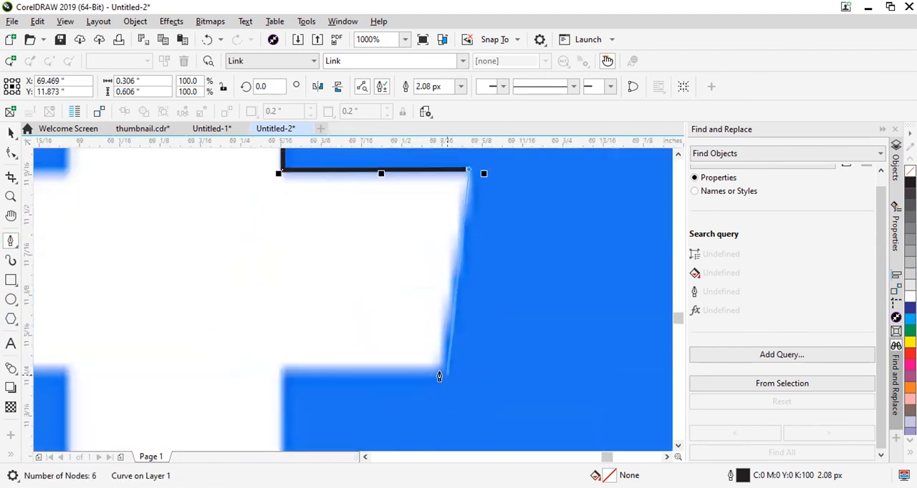
{"action": "left_click", "coordinate": [438, 376]}
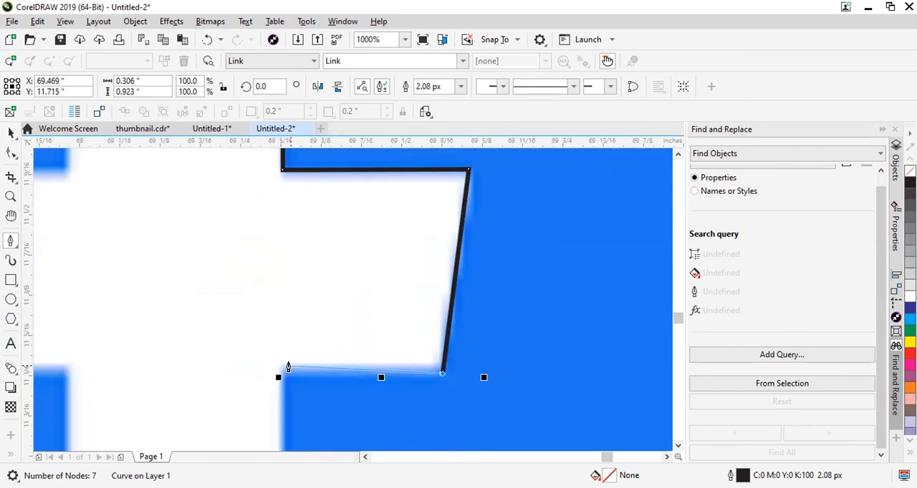
{"action": "left_click", "coordinate": [278, 377]}
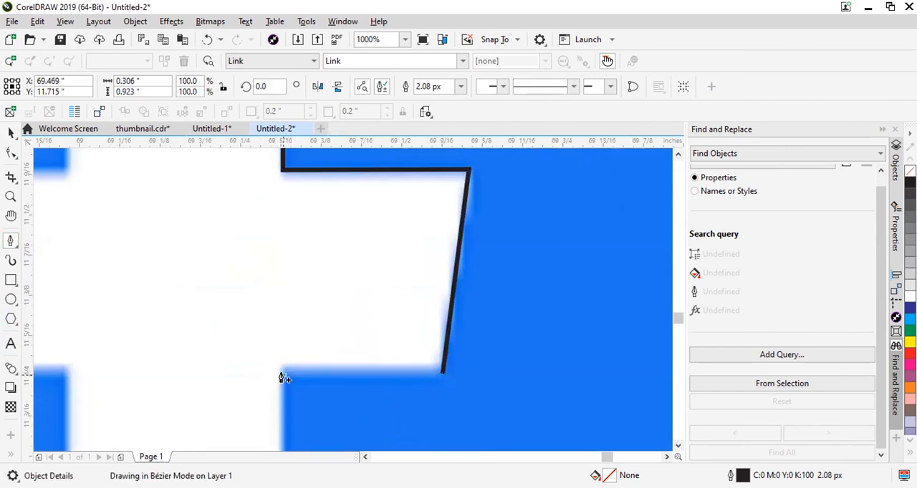
Extend the path down the stem's right side past the circle, straight across its base and up to the blue area's lower left corner.
{"action": "scroll", "coordinate": [301, 368], "scroll_direction": "down", "scroll_amount": 12}
{"action": "scroll", "coordinate": [317, 387], "scroll_direction": "up", "scroll_amount": 12}
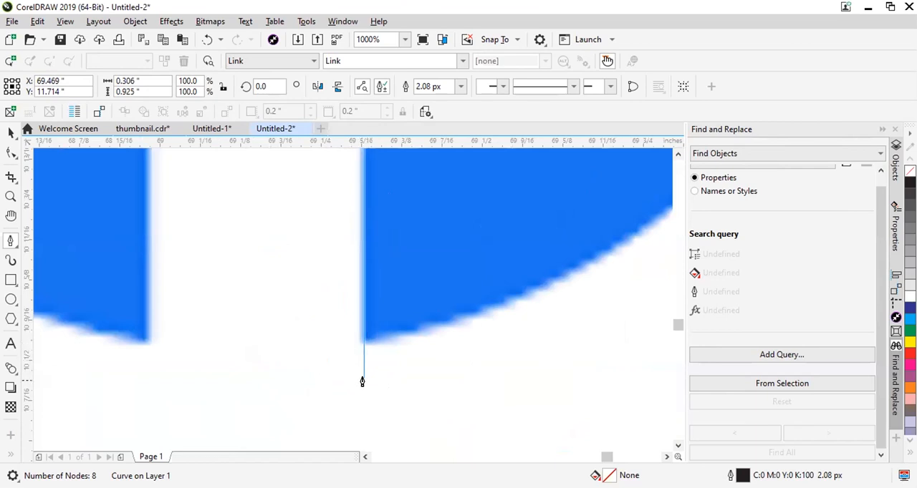
{"action": "left_click", "coordinate": [362, 400]}
{"action": "left_click", "coordinate": [145, 399]}
{"action": "left_click", "coordinate": [145, 343]}
Trace up the stem's left side and around the left crossbar back to the stem.
{"action": "scroll", "coordinate": [168, 261], "scroll_direction": "down", "scroll_amount": 3}
{"action": "scroll", "coordinate": [232, 262], "scroll_direction": "up", "scroll_amount": 2}
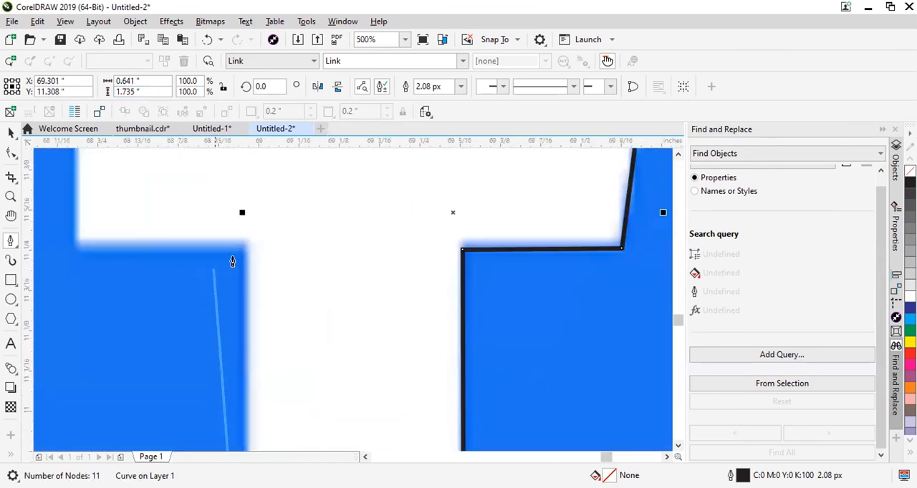
{"action": "left_click", "coordinate": [245, 244]}
{"action": "left_click", "coordinate": [83, 245]}
{"action": "scroll", "coordinate": [152, 255], "scroll_direction": "down", "scroll_amount": 3}
{"action": "scroll", "coordinate": [154, 215], "scroll_direction": "up", "scroll_amount": 3}
{"action": "left_click", "coordinate": [157, 179]}
{"action": "left_click", "coordinate": [321, 177]}
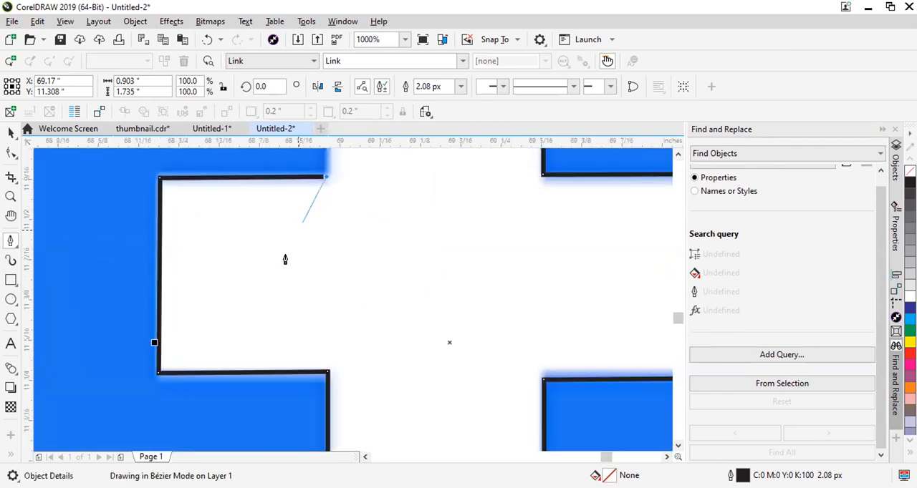
Trace the upper left stem edge and the f's outer curve, and close the path at its starting node.
{"action": "scroll", "coordinate": [308, 201], "scroll_direction": "down", "scroll_amount": 5}
{"action": "scroll", "coordinate": [299, 218], "scroll_direction": "up", "scroll_amount": 4}
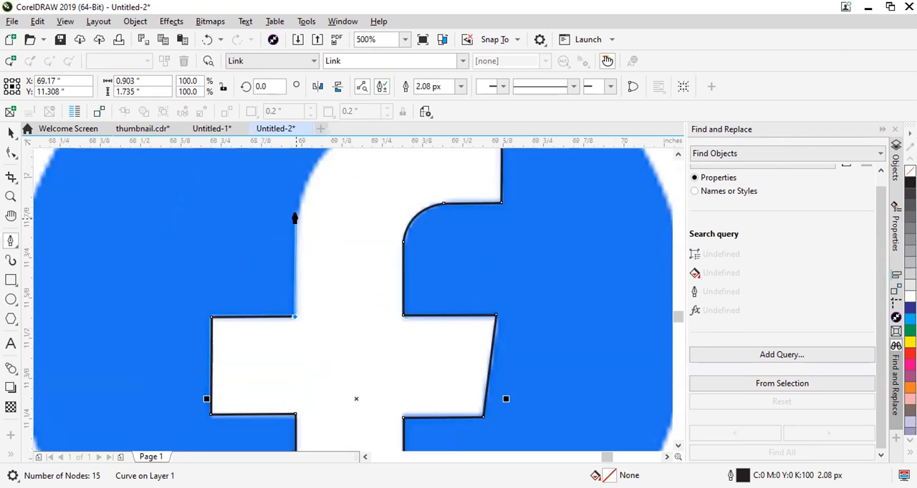
{"action": "left_click", "coordinate": [295, 217]}
{"action": "scroll", "coordinate": [287, 258], "scroll_direction": "down", "scroll_amount": 5}
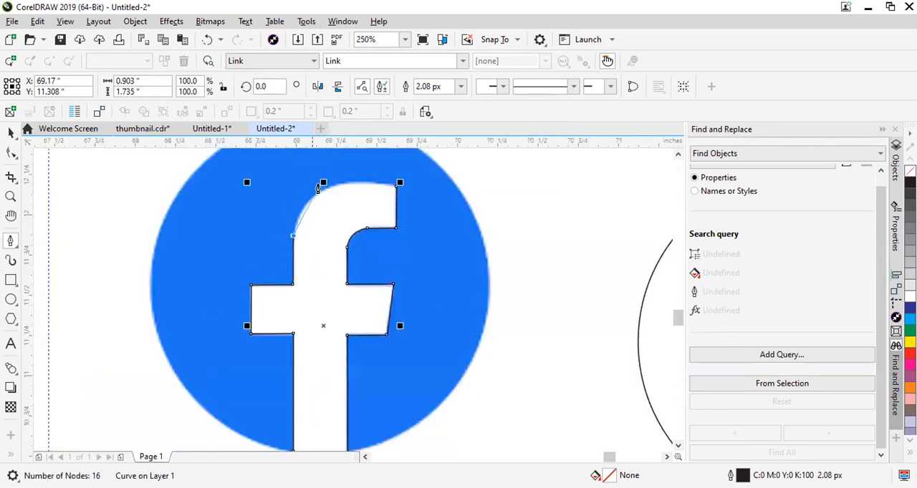
{"action": "scroll", "coordinate": [344, 179], "scroll_direction": "up", "scroll_amount": 5}
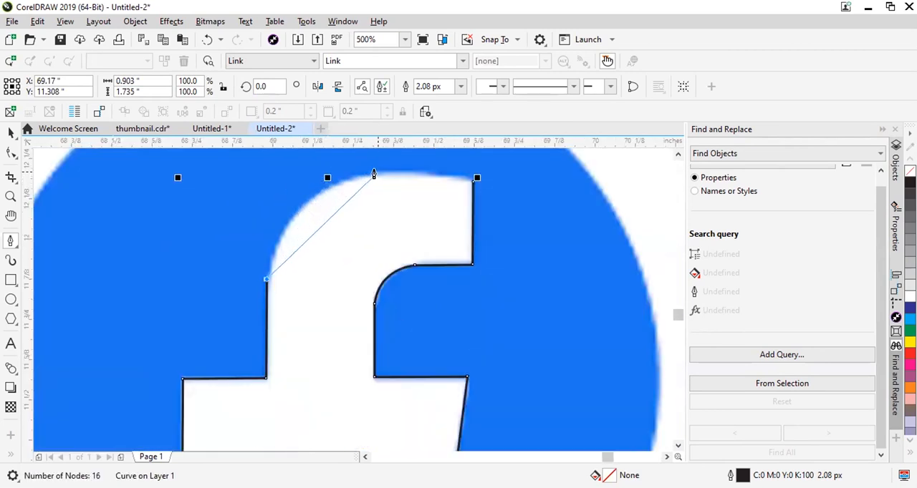
{"action": "left_click_drag", "start_coordinate": [378, 173], "coordinate": [473, 167]}
{"action": "left_click", "coordinate": [377, 175]}
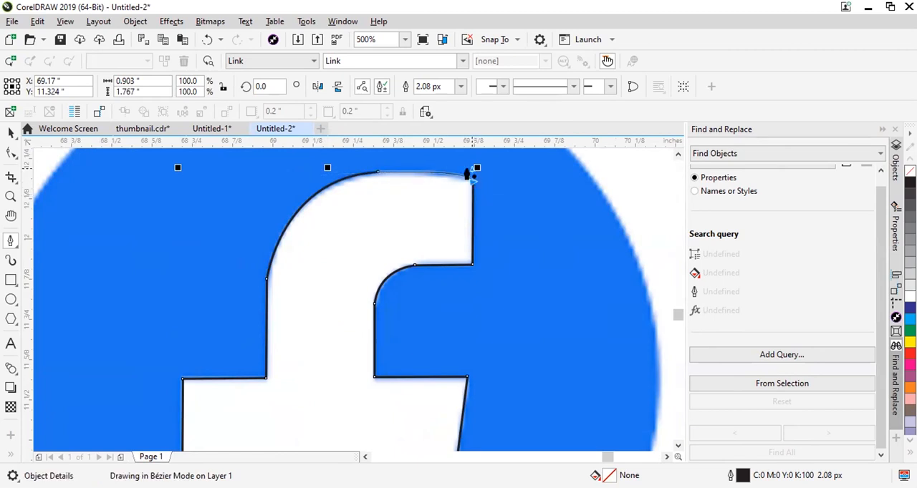
{"action": "key", "text": "Escape"}
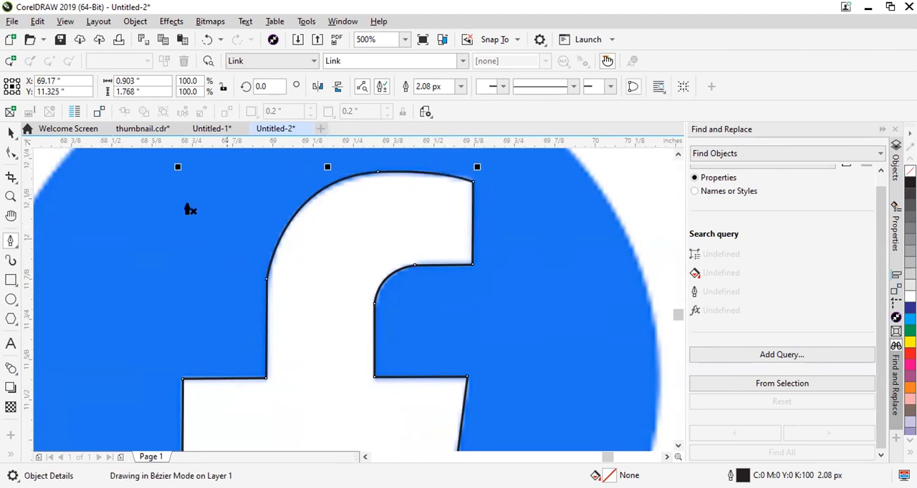
Select the f outline and the drawn circle, center the f horizontally in the circle and align their bottom edges.
{"action": "scroll", "coordinate": [188, 206], "scroll_direction": "down", "scroll_amount": 1}
{"action": "scroll", "coordinate": [47, 160], "scroll_direction": "down", "scroll_amount": 1}
{"action": "left_click", "coordinate": [11, 133]}
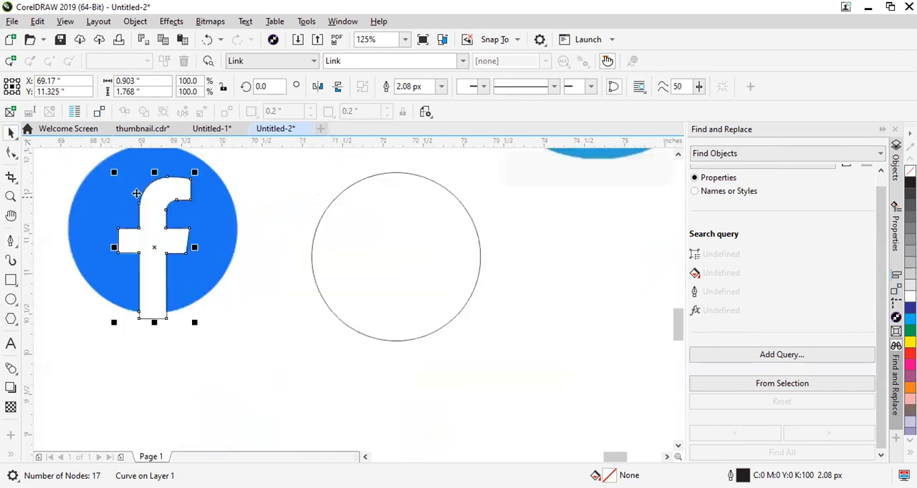
{"action": "left_click", "coordinate": [359, 280], "text": "shift"}
{"action": "key", "text": "c"}
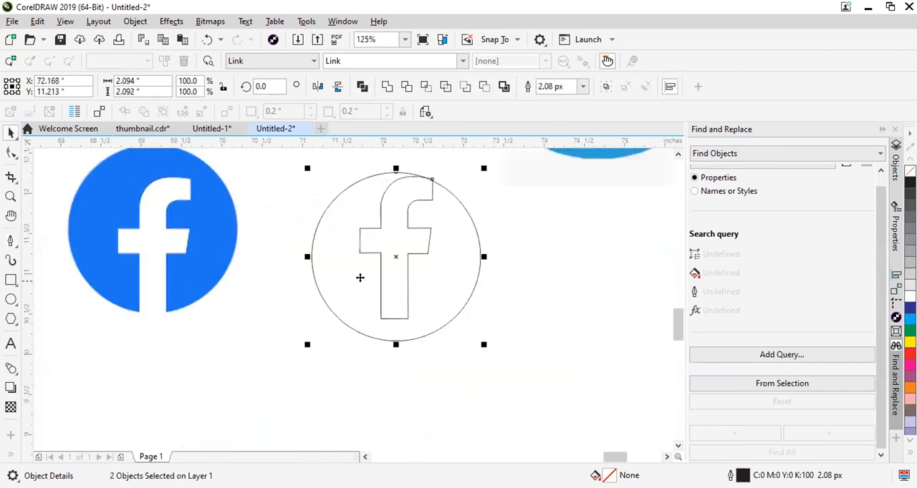
{"action": "key", "text": "e"}
{"action": "left_click", "coordinate": [399, 360]}
{"action": "scroll", "coordinate": [376, 313], "scroll_direction": "up", "scroll_amount": 1}
{"action": "scroll", "coordinate": [387, 289], "scroll_direction": "down", "scroll_amount": 1}
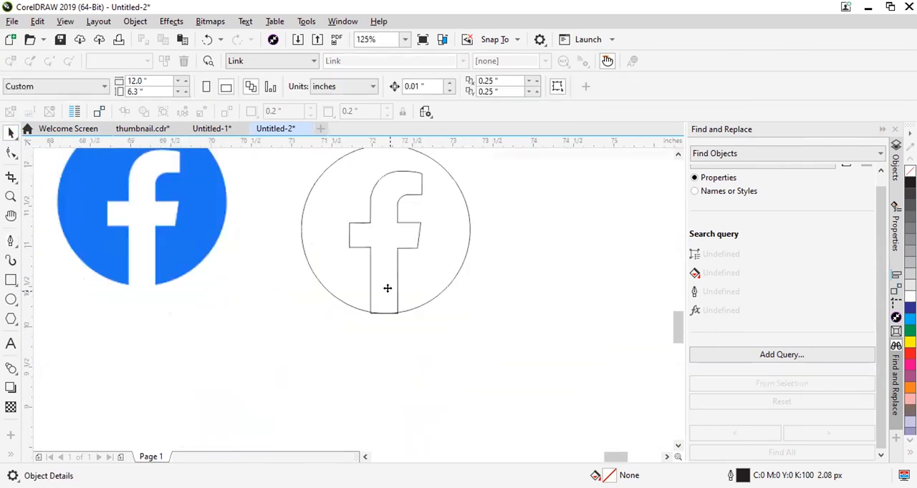
Move the f straight down about 0.042 inches so its stem extends past the circle's bottom edge.
{"action": "left_click", "coordinate": [387, 289]}
{"action": "scroll", "coordinate": [385, 308], "scroll_direction": "up", "scroll_amount": 1}
{"action": "left_click_drag", "start_coordinate": [392, 292], "coordinate": [382, 320]}
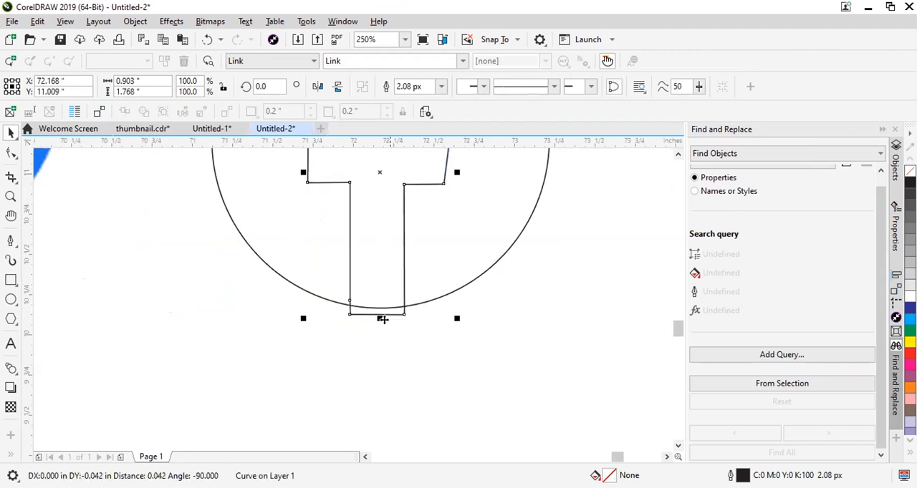
{"action": "scroll", "coordinate": [391, 371], "scroll_direction": "down", "scroll_amount": 1}
Deselect the drawn circle and activate the Color Eyedropper tool.
{"action": "left_click", "coordinate": [458, 242]}
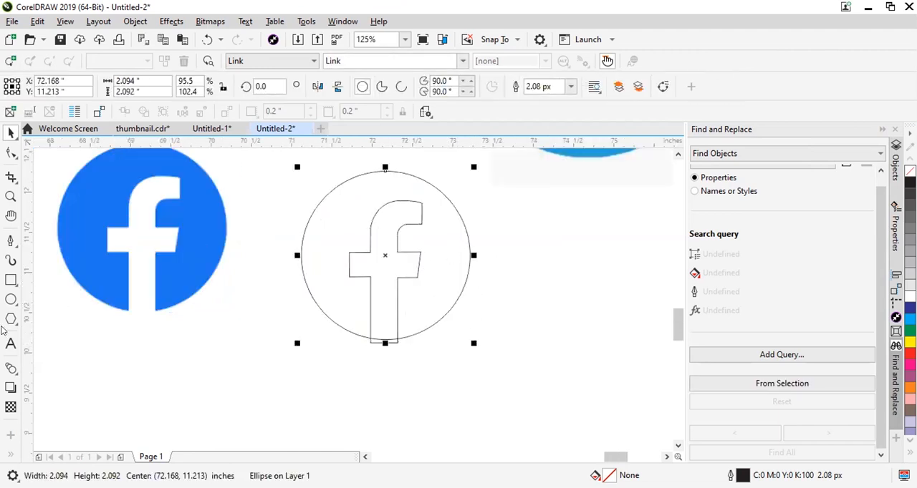
{"action": "left_click", "coordinate": [78, 399]}
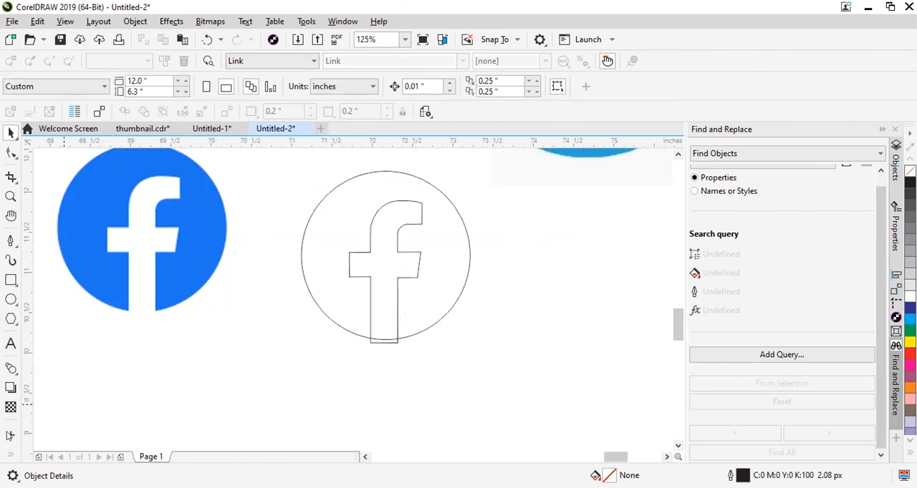
{"action": "left_click", "coordinate": [10, 455]}
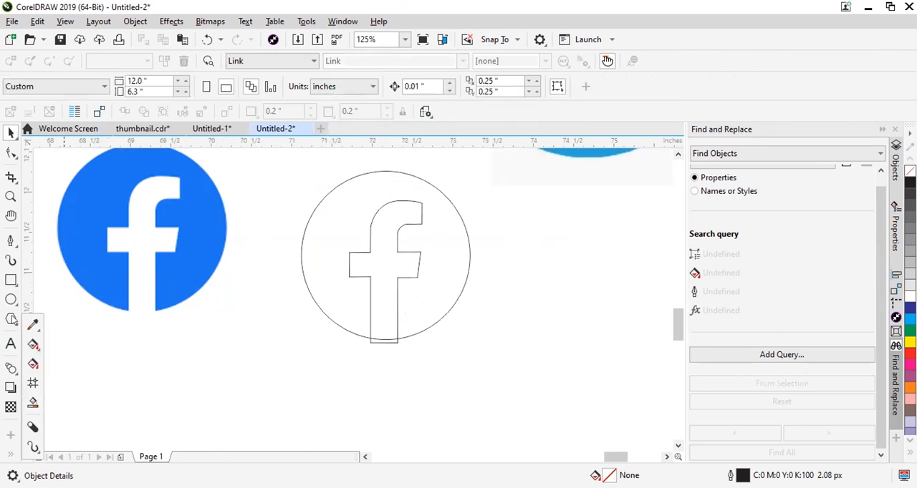
{"action": "left_click", "coordinate": [34, 325]}
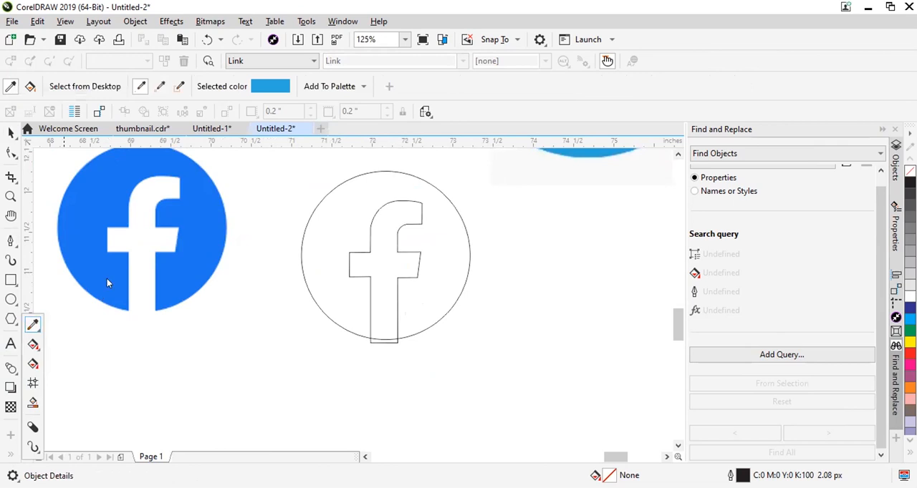
Sample the reference logo's blue #1877F2, fill the drawn circle with it, and return to the Pick tool.
{"action": "left_click", "coordinate": [189, 283]}
{"action": "left_click", "coordinate": [319, 307]}
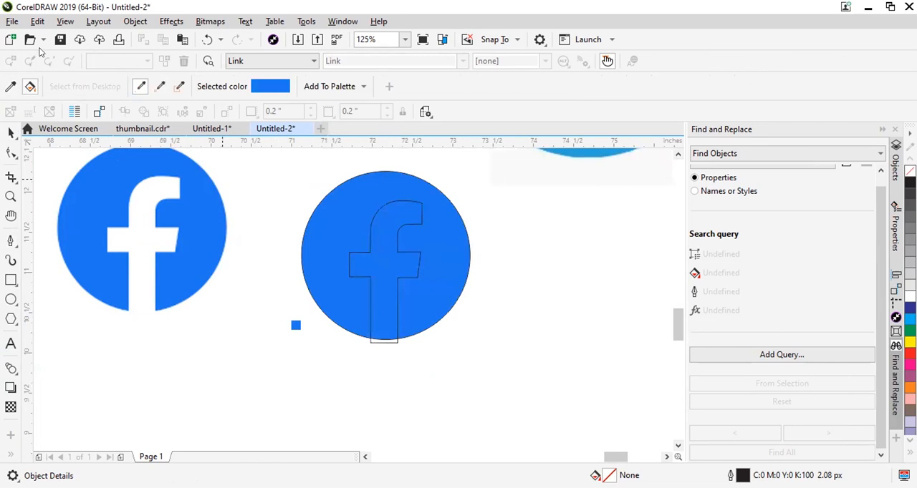
{"action": "left_click", "coordinate": [10, 133]}
Move the f horizontally about 1.69 inches to the right, clear of the blue circle, and fill it with cyan.
{"action": "left_click", "coordinate": [388, 339]}
{"action": "left_click_drag", "start_coordinate": [389, 339], "coordinate": [440, 367]}
{"action": "key", "text": "ctrl+z"}
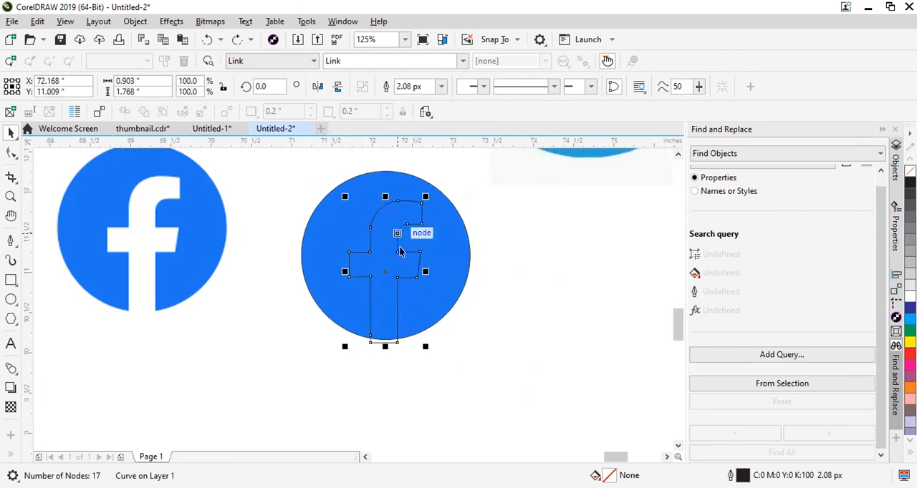
{"action": "left_click_drag", "start_coordinate": [409, 251], "coordinate": [546, 255]}
{"action": "scroll", "coordinate": [662, 269], "scroll_direction": "up", "scroll_amount": 1}
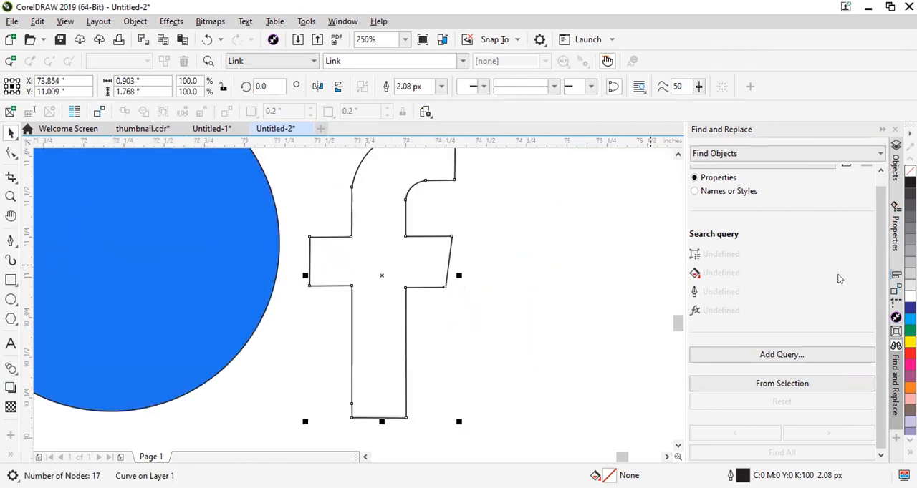
{"action": "scroll", "coordinate": [466, 260], "scroll_direction": "down", "scroll_amount": 1}
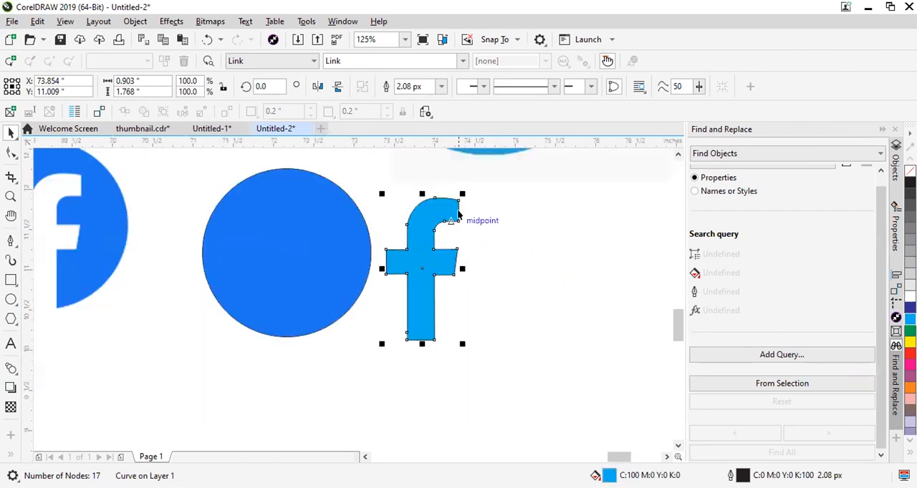
Delete the node at the top of the f's outer curve with the Shape tool.
{"action": "scroll", "coordinate": [474, 203], "scroll_direction": "up", "scroll_amount": 1}
{"action": "scroll", "coordinate": [376, 183], "scroll_direction": "up", "scroll_amount": 1}
{"action": "scroll", "coordinate": [401, 197], "scroll_direction": "down", "scroll_amount": 2}
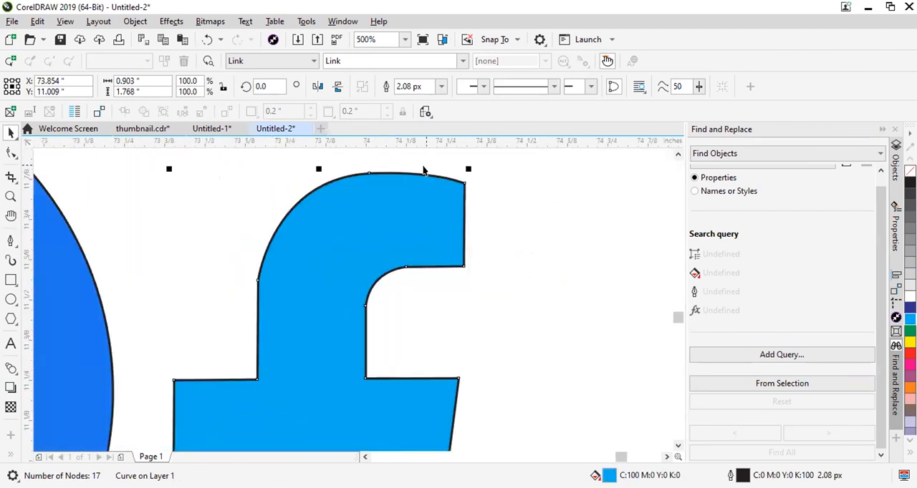
{"action": "scroll", "coordinate": [530, 245], "scroll_direction": "down", "scroll_amount": 1}
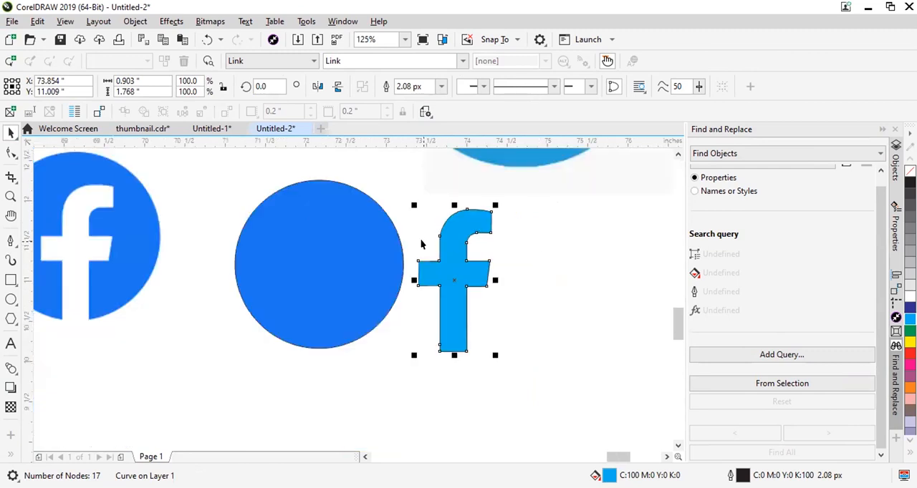
{"action": "scroll", "coordinate": [451, 211], "scroll_direction": "up", "scroll_amount": 1}
{"action": "scroll", "coordinate": [534, 202], "scroll_direction": "up", "scroll_amount": 1}
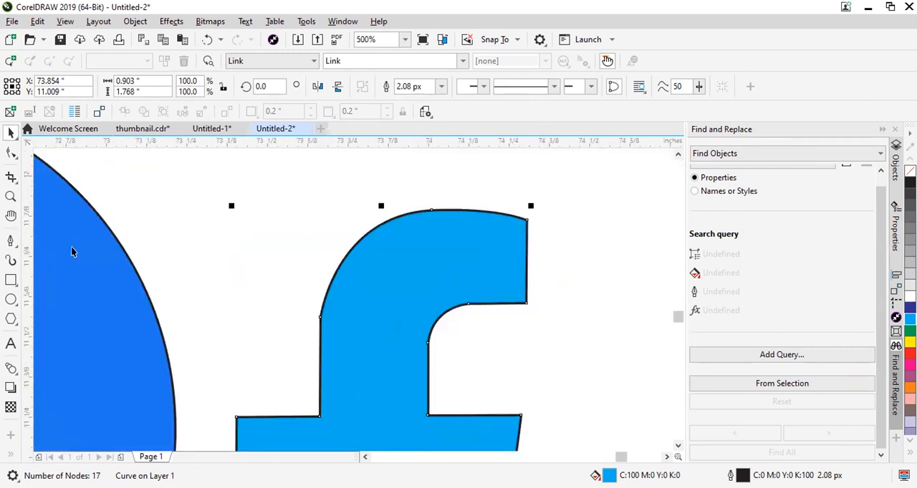
{"action": "scroll", "coordinate": [312, 237], "scroll_direction": "down", "scroll_amount": 1}
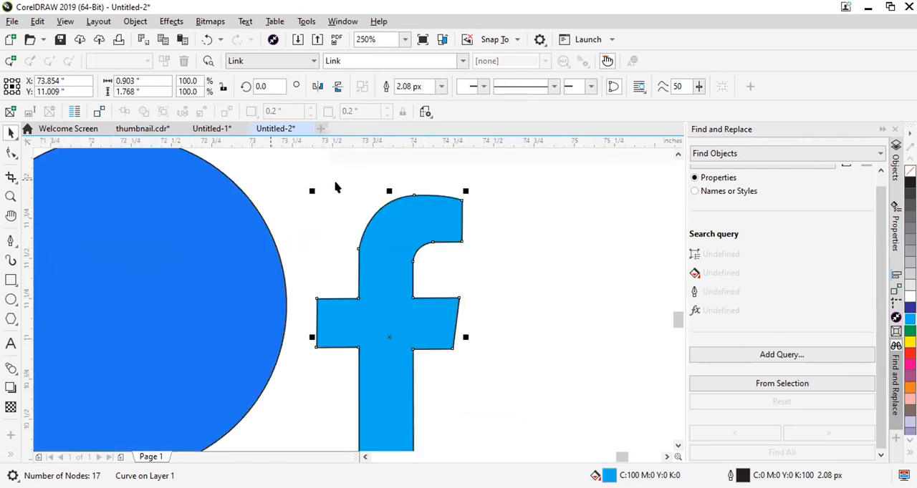
{"action": "scroll", "coordinate": [443, 167], "scroll_direction": "up", "scroll_amount": 1}
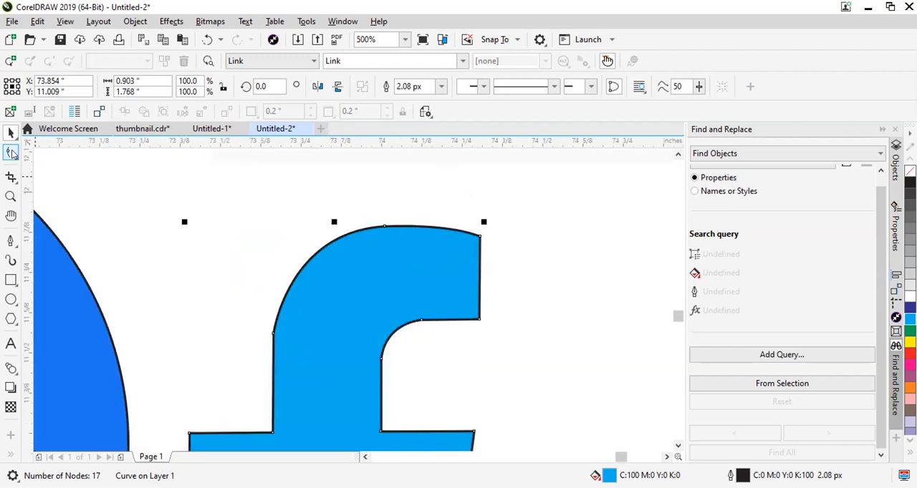
{"action": "left_click", "coordinate": [11, 154]}
{"action": "scroll", "coordinate": [357, 199], "scroll_direction": "up", "scroll_amount": 3}
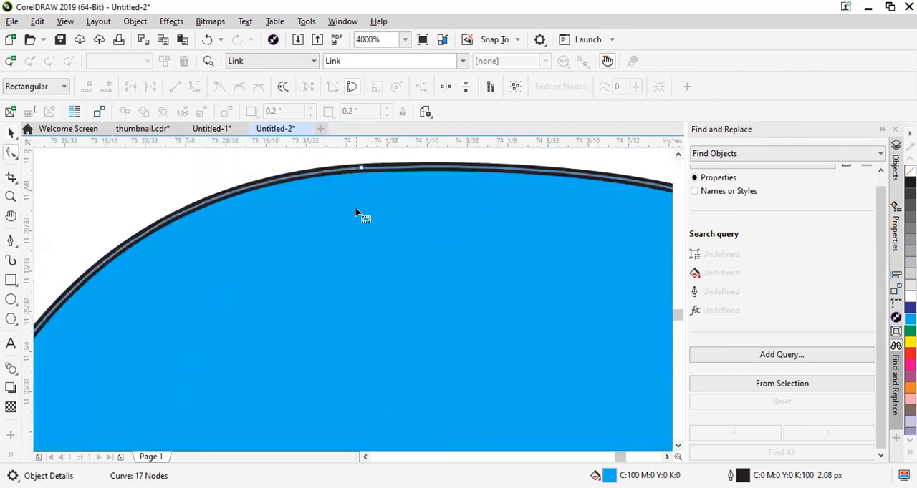
{"action": "scroll", "coordinate": [356, 213], "scroll_direction": "down", "scroll_amount": 2}
{"action": "left_click", "coordinate": [361, 196]}
{"action": "key", "text": "Delete"}
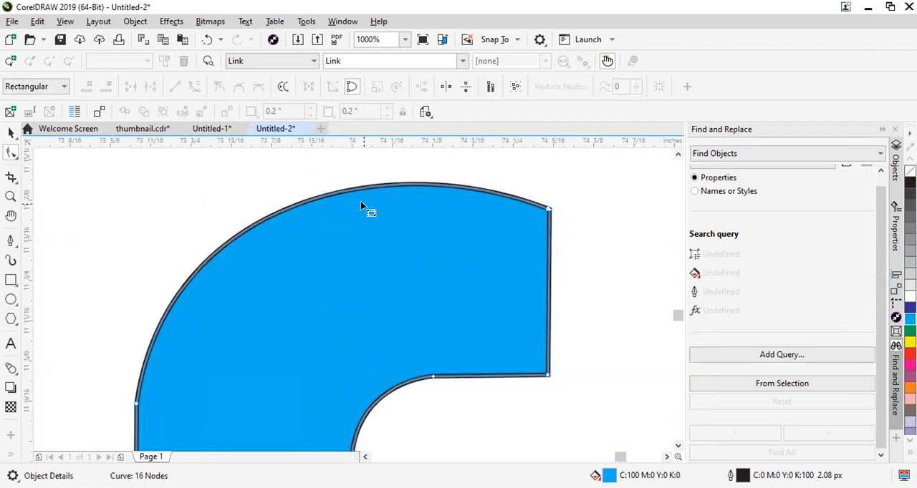
Try deleting the node where the f's left stem edge meets the outer curve, and undo the deletion.
{"action": "scroll", "coordinate": [360, 203], "scroll_direction": "down", "scroll_amount": 3}
{"action": "scroll", "coordinate": [343, 243], "scroll_direction": "up", "scroll_amount": 1}
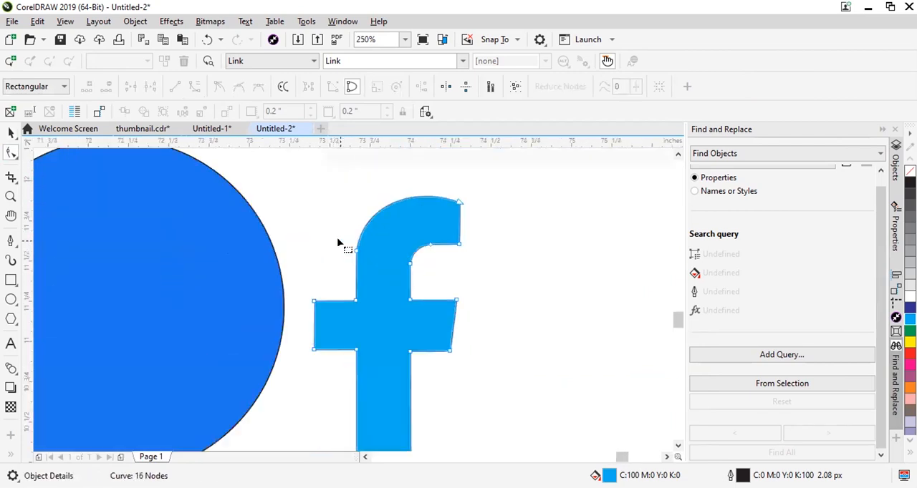
{"action": "scroll", "coordinate": [339, 242], "scroll_direction": "up", "scroll_amount": 1}
{"action": "left_click_drag", "start_coordinate": [392, 269], "coordinate": [388, 265]}
{"action": "key", "text": "Delete"}
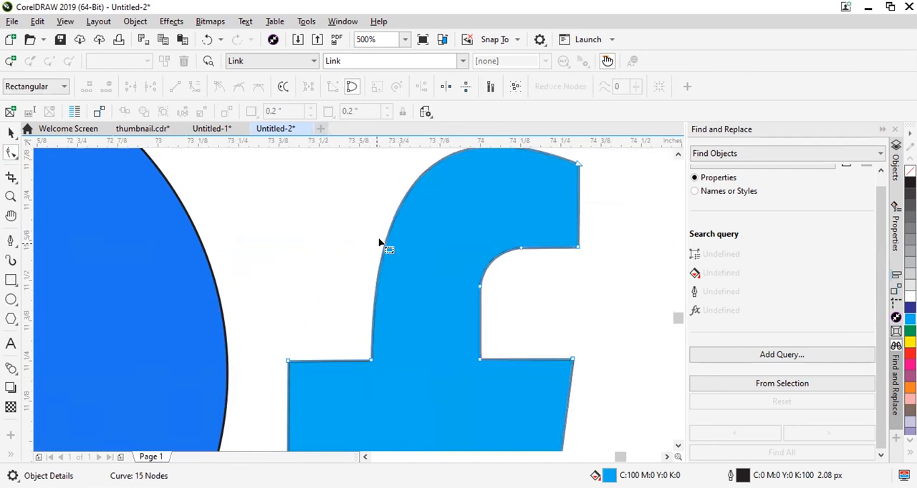
{"action": "key", "text": "ctrl+z"}
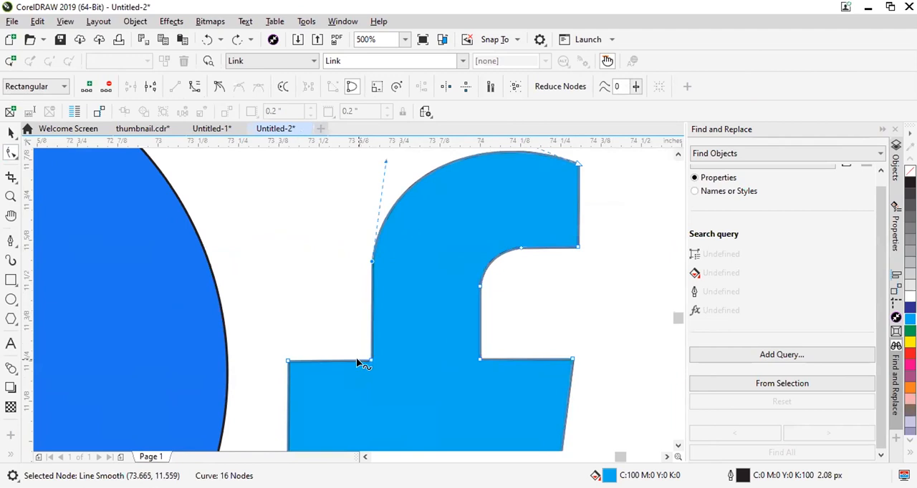
Place a vertical guideline through the node atop the f's left stem edge and compare the stem edge with it.
{"action": "scroll", "coordinate": [358, 329], "scroll_direction": "up", "scroll_amount": 1}
{"action": "scroll", "coordinate": [410, 256], "scroll_direction": "down", "scroll_amount": 1}
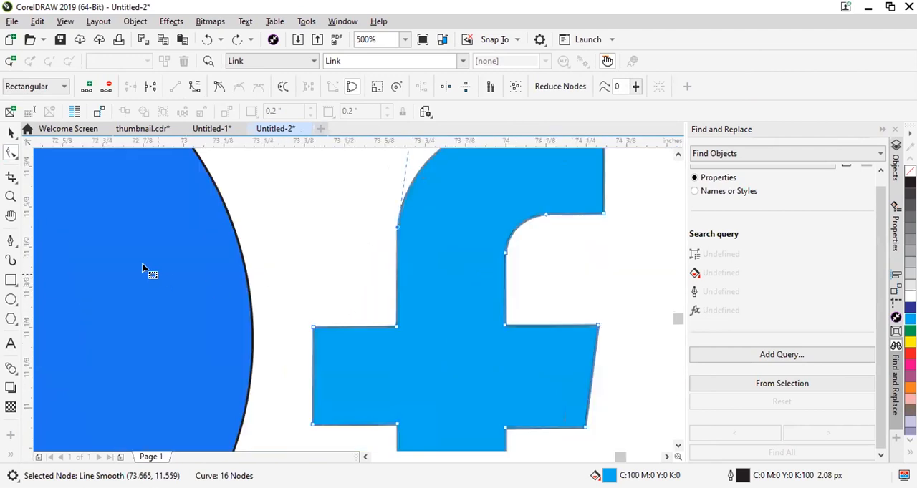
{"action": "left_click_drag", "start_coordinate": [364, 221], "coordinate": [397, 227]}
{"action": "scroll", "coordinate": [391, 217], "scroll_direction": "down", "scroll_amount": 2}
{"action": "scroll", "coordinate": [405, 408], "scroll_direction": "up", "scroll_amount": 5}
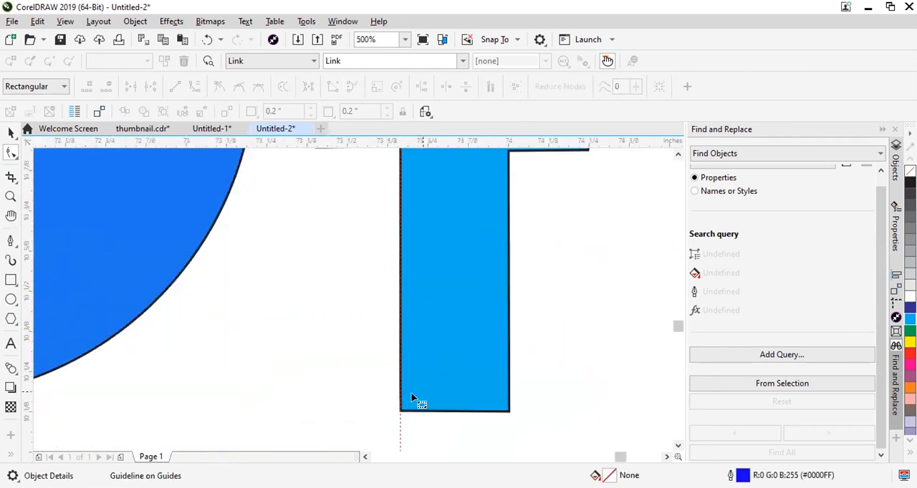
{"action": "scroll", "coordinate": [402, 415], "scroll_direction": "down", "scroll_amount": 3}
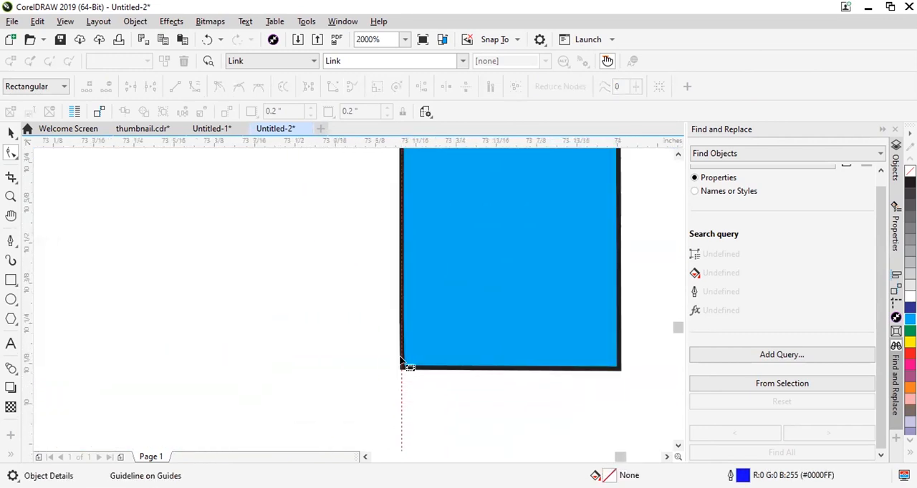
{"action": "scroll", "coordinate": [404, 224], "scroll_direction": "up", "scroll_amount": 5}
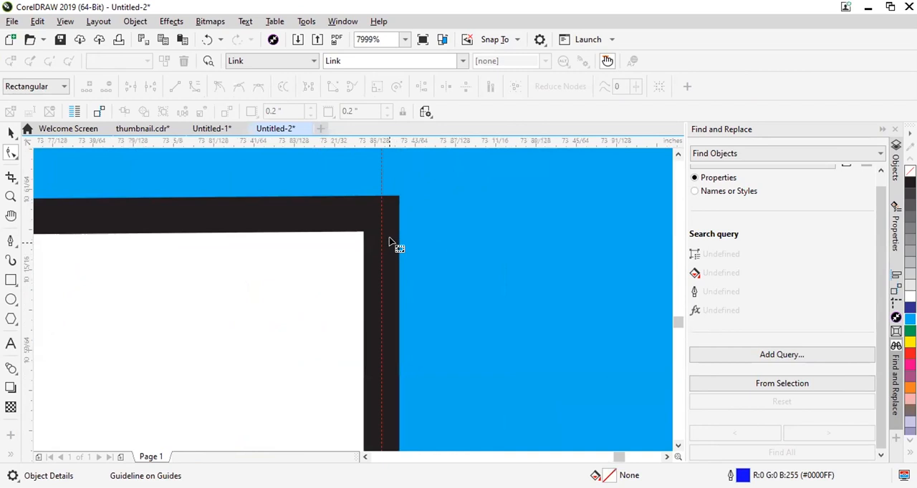
{"action": "scroll", "coordinate": [386, 240], "scroll_direction": "down", "scroll_amount": 5}
{"action": "scroll", "coordinate": [387, 239], "scroll_direction": "down", "scroll_amount": 3}
{"action": "scroll", "coordinate": [398, 195], "scroll_direction": "up", "scroll_amount": 5}
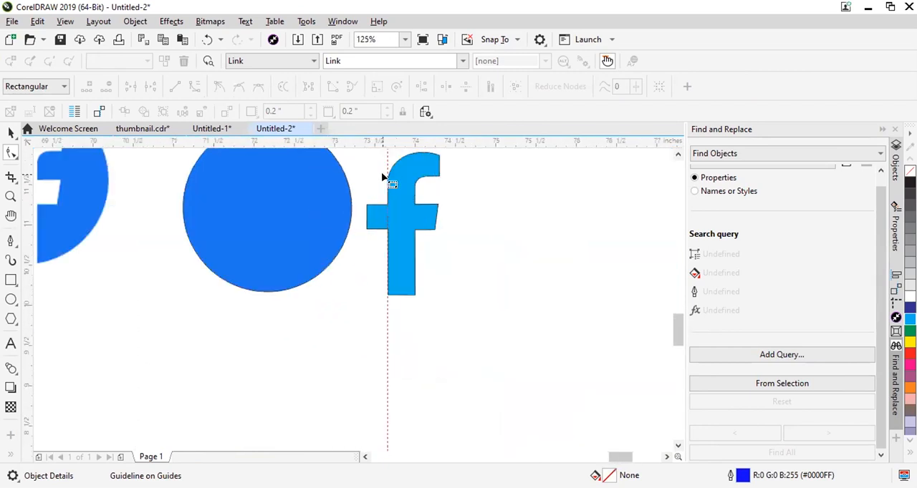
{"action": "scroll", "coordinate": [403, 204], "scroll_direction": "up", "scroll_amount": 3}
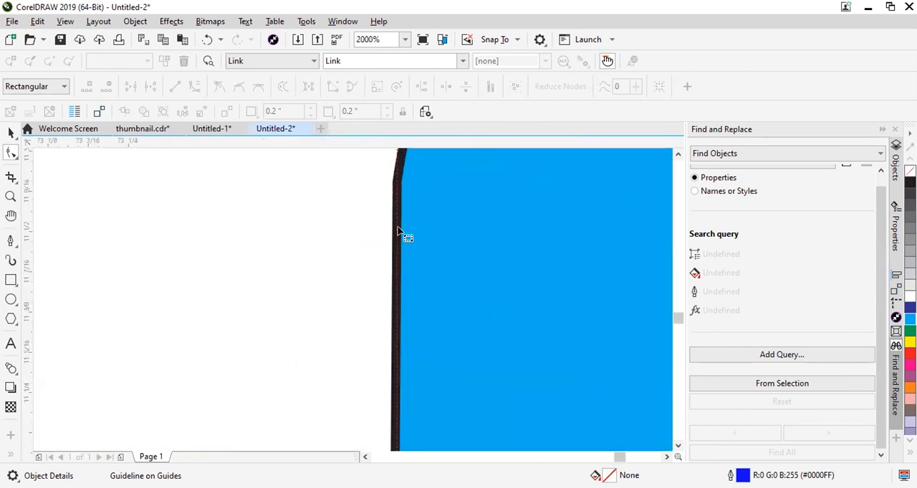
{"action": "scroll", "coordinate": [405, 236], "scroll_direction": "down", "scroll_amount": 3}
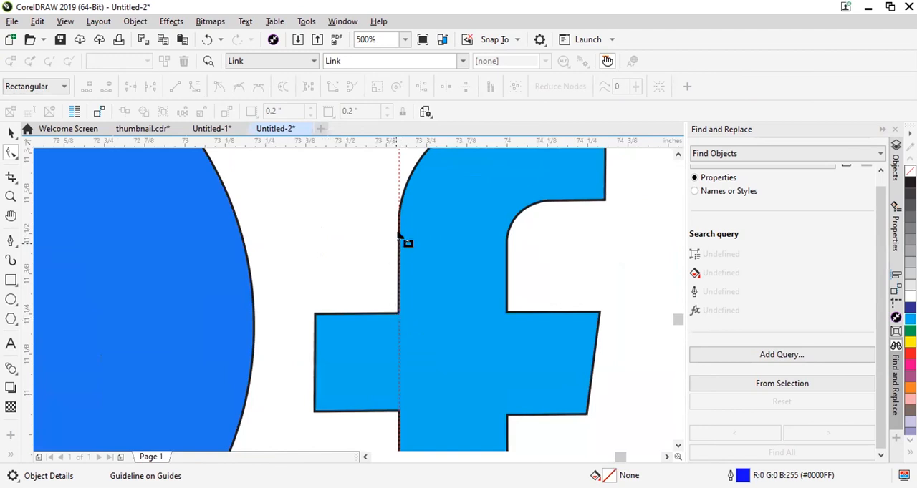
Move the corner node where the left crossbar arm's upper edge meets the stem onto the vertical guideline.
{"action": "scroll", "coordinate": [400, 313], "scroll_direction": "up", "scroll_amount": 8}
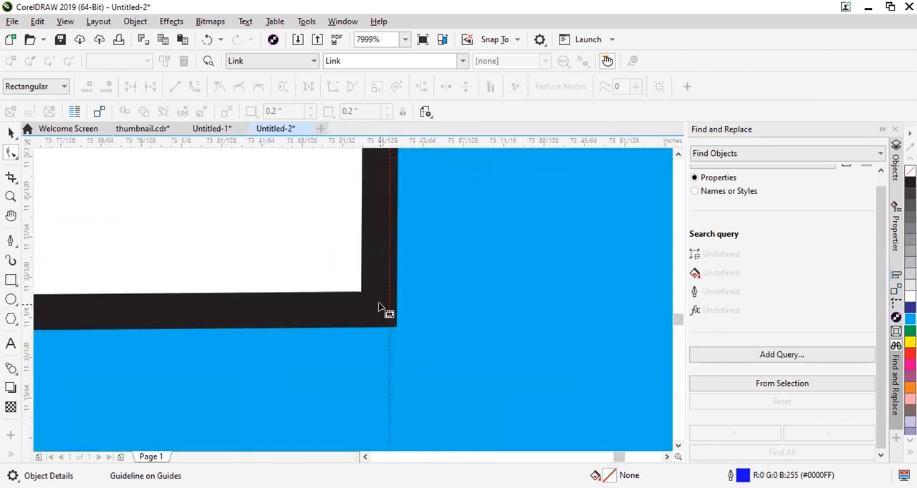
{"action": "left_click", "coordinate": [378, 306]}
{"action": "left_click_drag", "start_coordinate": [378, 311], "coordinate": [395, 313]}
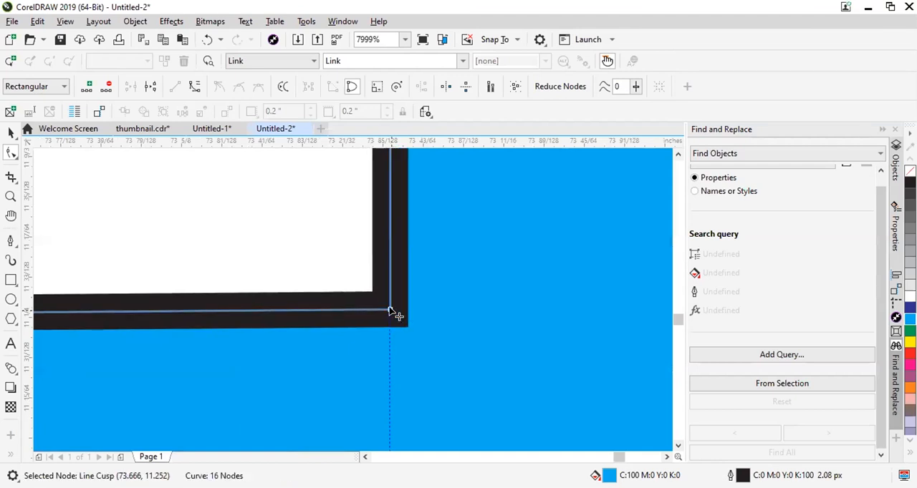
Check the f's left stem edge against the vertical guideline, from the outer curve's lower node to the crossbar corners.
{"action": "scroll", "coordinate": [395, 315], "scroll_direction": "down", "scroll_amount": 8}
{"action": "scroll", "coordinate": [392, 218], "scroll_direction": "up", "scroll_amount": 2}
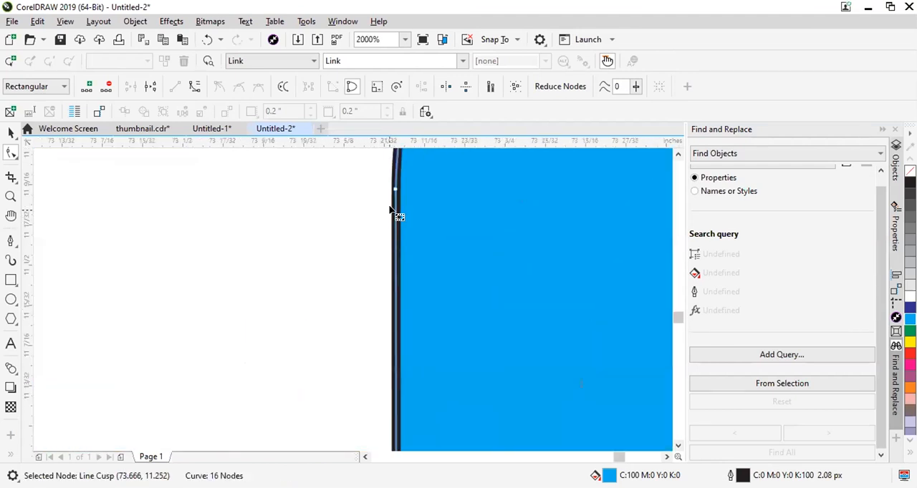
{"action": "scroll", "coordinate": [372, 287], "scroll_direction": "down", "scroll_amount": 2}
{"action": "scroll", "coordinate": [360, 348], "scroll_direction": "up", "scroll_amount": 1}
{"action": "scroll", "coordinate": [399, 368], "scroll_direction": "down", "scroll_amount": 1}
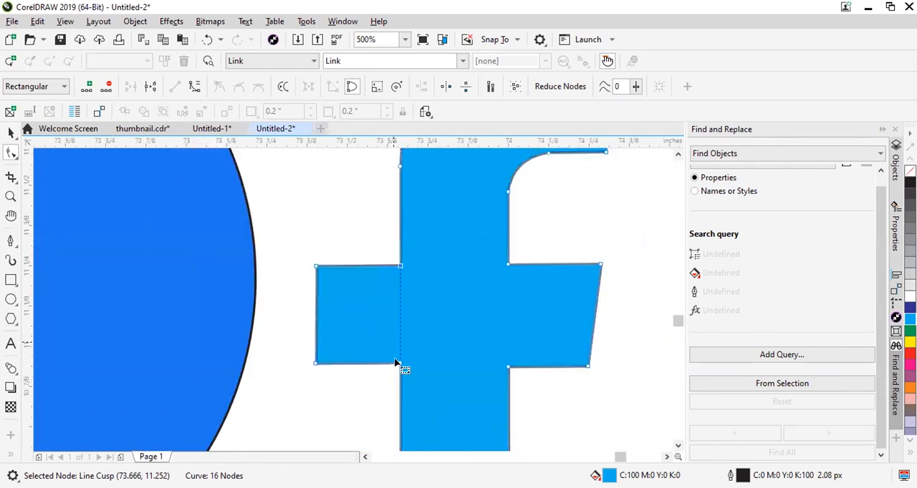
{"action": "scroll", "coordinate": [399, 368], "scroll_direction": "up", "scroll_amount": 2}
{"action": "scroll", "coordinate": [428, 237], "scroll_direction": "up", "scroll_amount": 2}
{"action": "scroll", "coordinate": [408, 215], "scroll_direction": "down", "scroll_amount": 1}
{"action": "scroll", "coordinate": [405, 213], "scroll_direction": "up", "scroll_amount": 2}
{"action": "scroll", "coordinate": [403, 210], "scroll_direction": "down", "scroll_amount": 5}
{"action": "scroll", "coordinate": [383, 231], "scroll_direction": "down", "scroll_amount": 4}
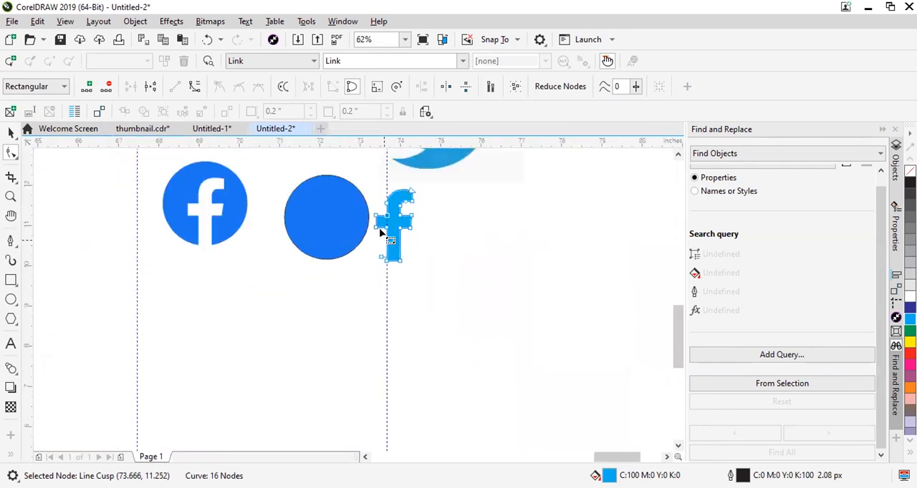
{"action": "scroll", "coordinate": [332, 182], "scroll_direction": "up", "scroll_amount": 3}
{"action": "scroll", "coordinate": [332, 298], "scroll_direction": "down", "scroll_amount": 1}
{"action": "scroll", "coordinate": [323, 274], "scroll_direction": "down", "scroll_amount": 1}
Place a vertical guideline at the crossbar's lower left corner and move its upper left corner node onto it.
{"action": "scroll", "coordinate": [323, 274], "scroll_direction": "up", "scroll_amount": 1}
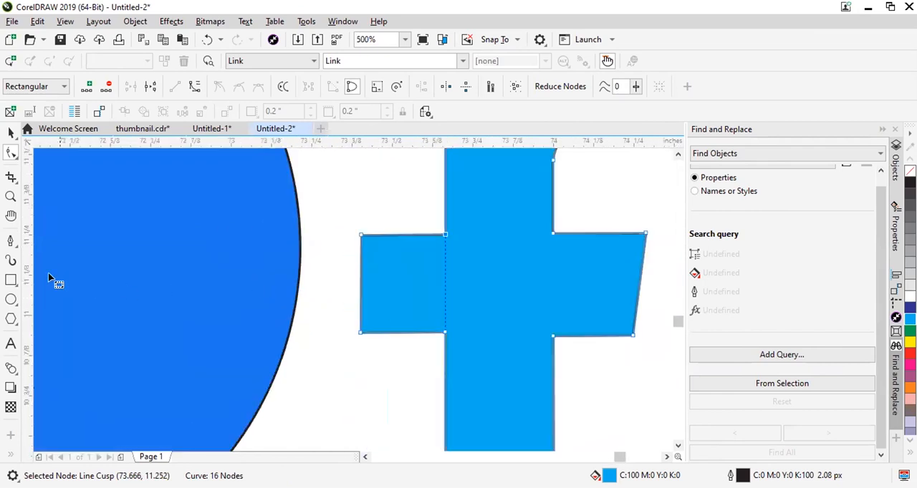
{"action": "left_click", "coordinate": [354, 334]}
{"action": "scroll", "coordinate": [366, 286], "scroll_direction": "up", "scroll_amount": 3}
{"action": "scroll", "coordinate": [316, 197], "scroll_direction": "up", "scroll_amount": 2}
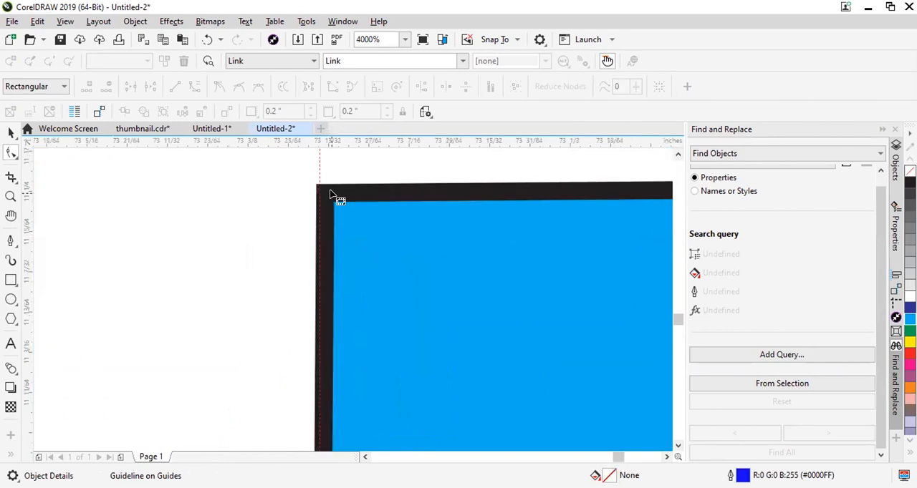
{"action": "left_click", "coordinate": [326, 195]}
{"action": "left_click", "coordinate": [325, 193]}
{"action": "mouse_move", "coordinate": [325, 199]}
{"action": "left_mouse_down"}
{"action": "mouse_move", "coordinate": [315, 197]}
{"action": "mouse_move", "coordinate": [328, 190]}
{"action": "left_mouse_up"}
{"action": "scroll", "coordinate": [317, 195], "scroll_direction": "up", "scroll_amount": 2}
{"action": "scroll", "coordinate": [328, 190], "scroll_direction": "down", "scroll_amount": 4}
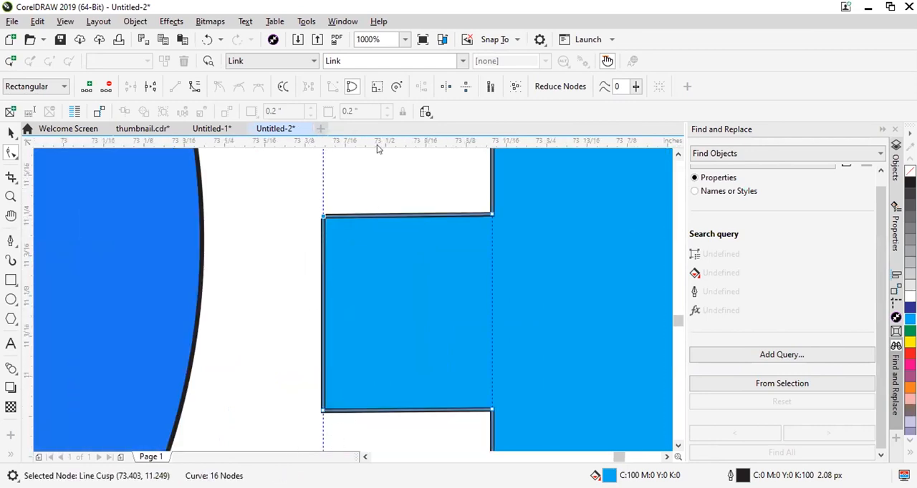
Place a horizontal guideline at the crossbar's upper left corner and move the left arm's upper inner corner node onto it.
{"action": "left_click", "coordinate": [435, 212]}
{"action": "scroll", "coordinate": [436, 211], "scroll_direction": "up", "scroll_amount": 2}
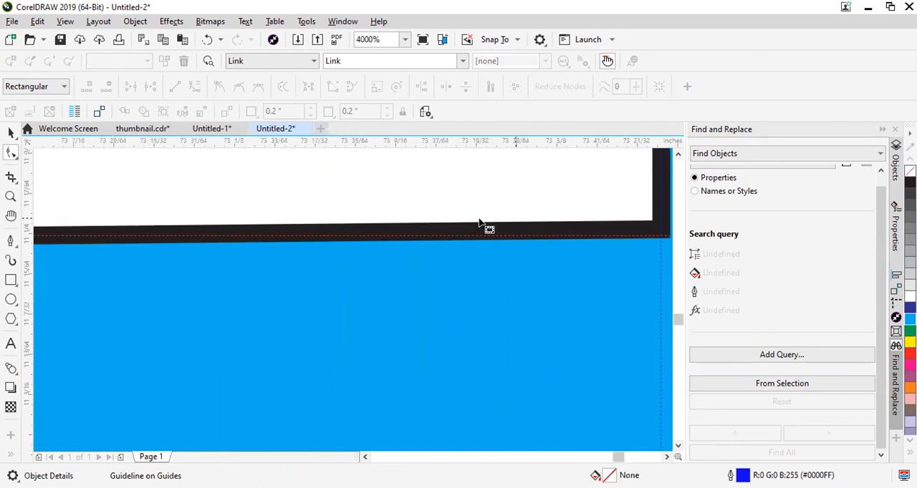
{"action": "scroll", "coordinate": [494, 227], "scroll_direction": "down", "scroll_amount": 1}
{"action": "scroll", "coordinate": [499, 225], "scroll_direction": "up", "scroll_amount": 2}
{"action": "left_click", "coordinate": [449, 240]}
{"action": "left_click_drag", "start_coordinate": [456, 250], "coordinate": [457, 263]}
{"action": "scroll", "coordinate": [435, 210], "scroll_direction": "down", "scroll_amount": 4}
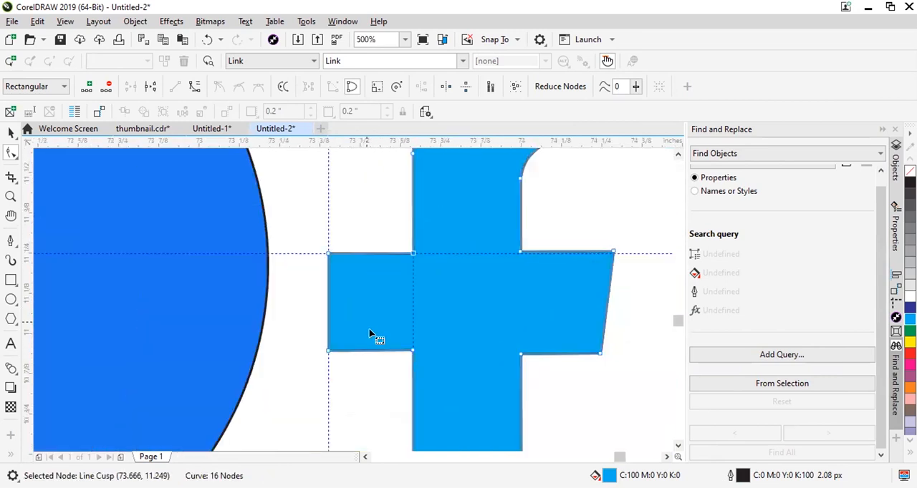
Place a horizontal guideline at the crossbar's lower left corner and move the left arm's lower inner corner node onto both guidelines.
{"action": "scroll", "coordinate": [371, 334], "scroll_direction": "up", "scroll_amount": 2}
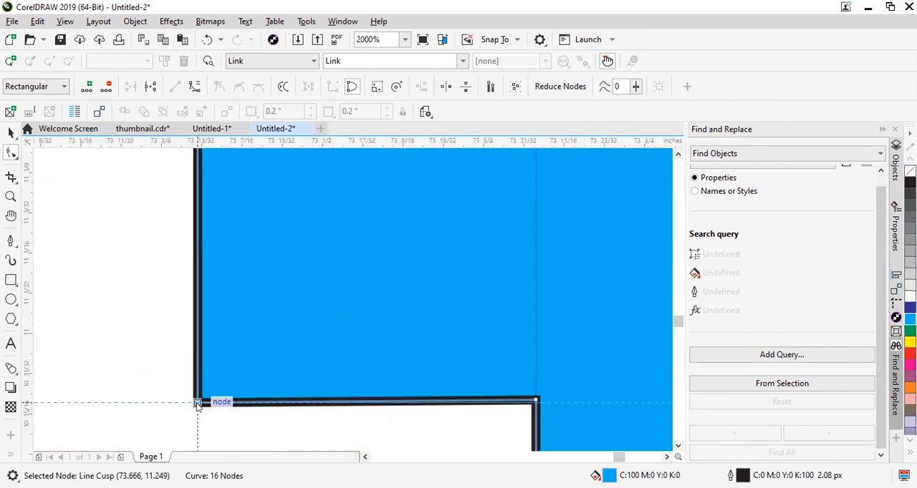
{"action": "scroll", "coordinate": [348, 351], "scroll_direction": "down", "scroll_amount": 1}
{"action": "scroll", "coordinate": [444, 393], "scroll_direction": "up", "scroll_amount": 3}
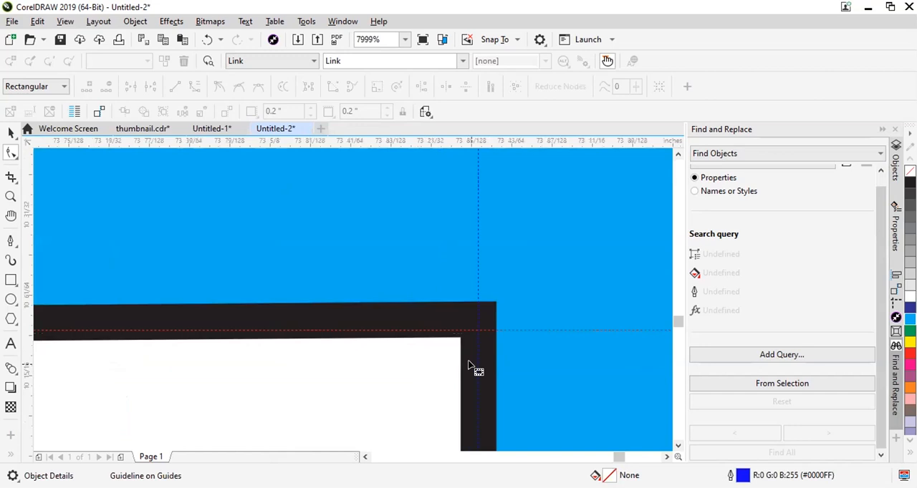
{"action": "left_click", "coordinate": [478, 319]}
{"action": "left_click_drag", "start_coordinate": [485, 337], "coordinate": [486, 340]}
{"action": "scroll", "coordinate": [487, 340], "scroll_direction": "down", "scroll_amount": 7}
{"action": "scroll", "coordinate": [480, 328], "scroll_direction": "up", "scroll_amount": 2}
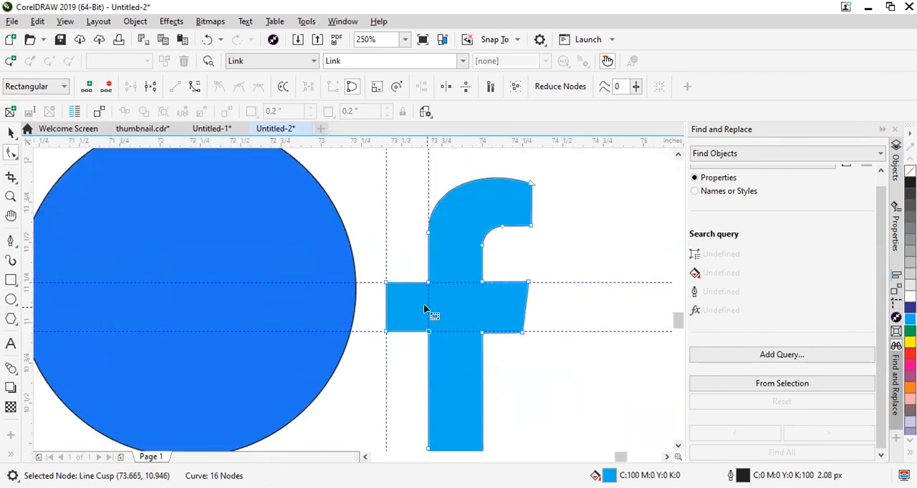
{"action": "scroll", "coordinate": [472, 340], "scroll_direction": "up", "scroll_amount": 4}
{"action": "scroll", "coordinate": [409, 297], "scroll_direction": "down", "scroll_amount": 2}
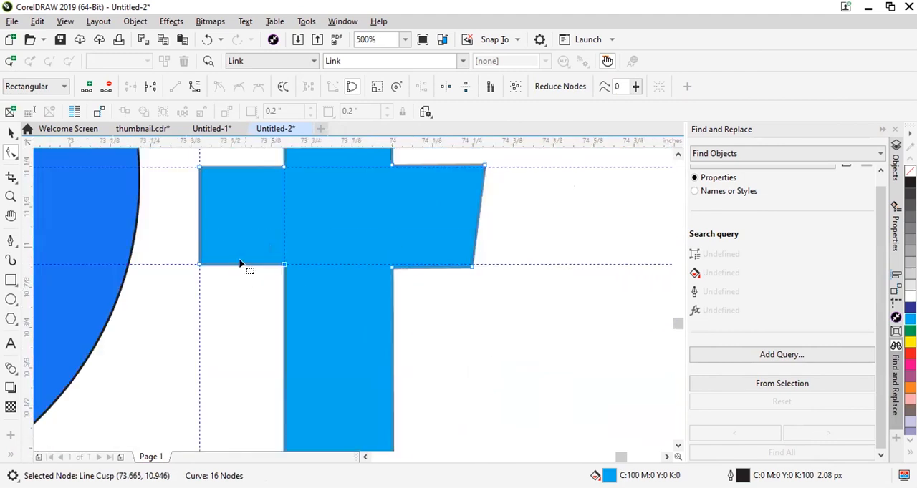
Place a vertical guideline on the f stem's right edge, at the right arm's lower inner corner node.
{"action": "scroll", "coordinate": [396, 289], "scroll_direction": "up", "scroll_amount": 1}
{"action": "scroll", "coordinate": [361, 253], "scroll_direction": "up", "scroll_amount": 3}
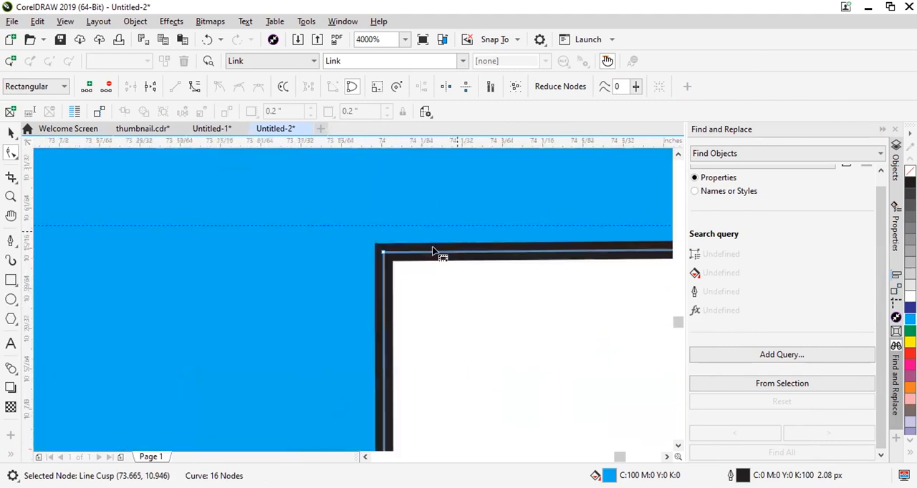
{"action": "scroll", "coordinate": [318, 240], "scroll_direction": "down", "scroll_amount": 6}
{"action": "scroll", "coordinate": [457, 235], "scroll_direction": "up", "scroll_amount": 6}
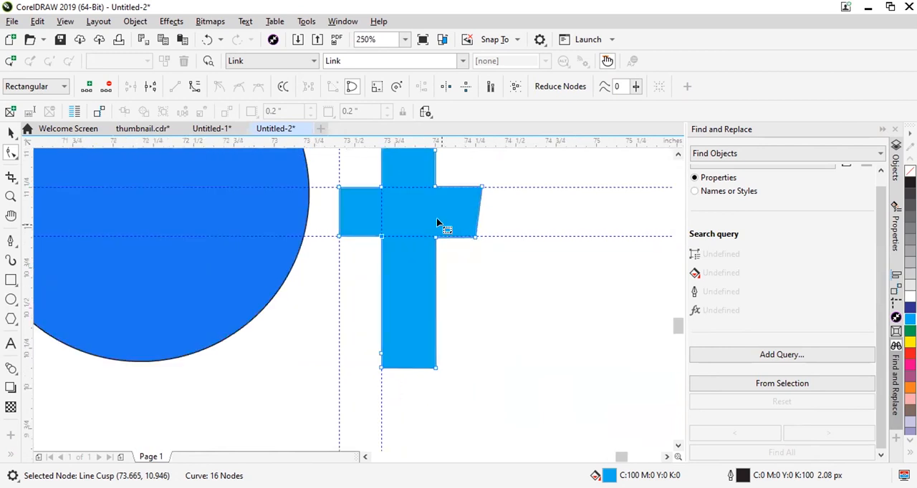
{"action": "scroll", "coordinate": [396, 326], "scroll_direction": "up", "scroll_amount": 1}
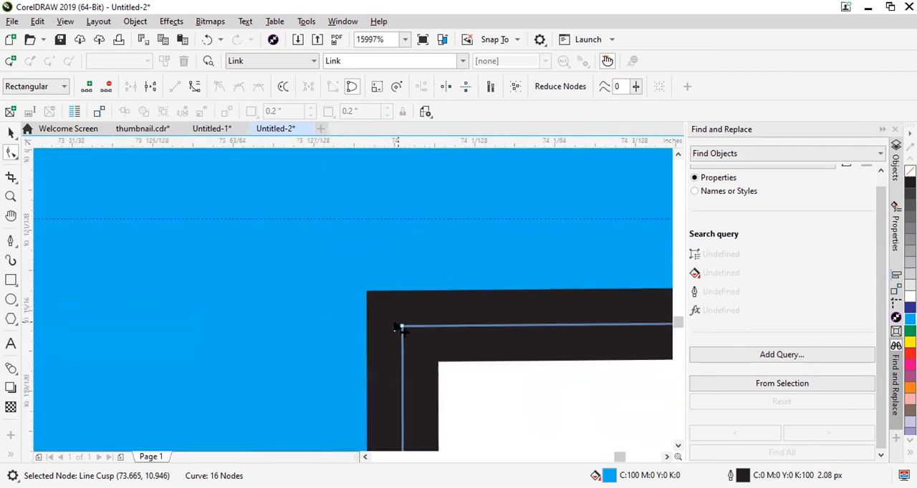
{"action": "scroll", "coordinate": [399, 323], "scroll_direction": "down", "scroll_amount": 2}
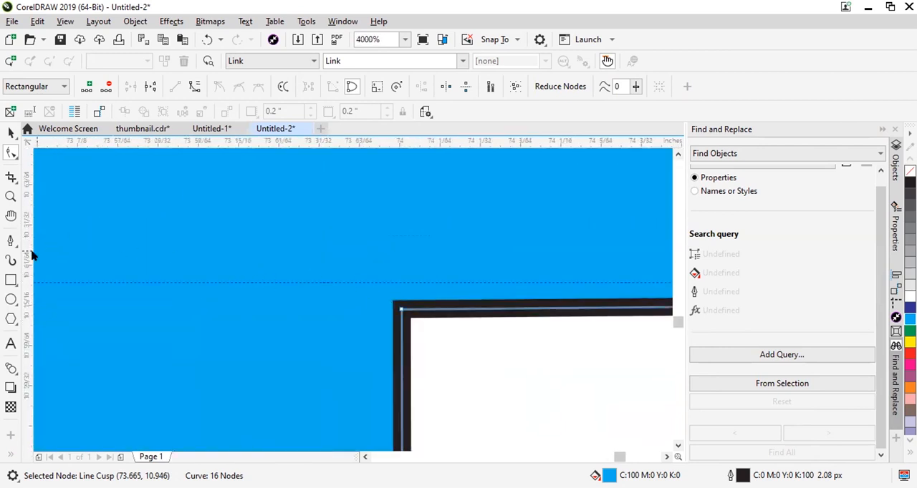
{"action": "scroll", "coordinate": [412, 359], "scroll_direction": "down", "scroll_amount": 4}
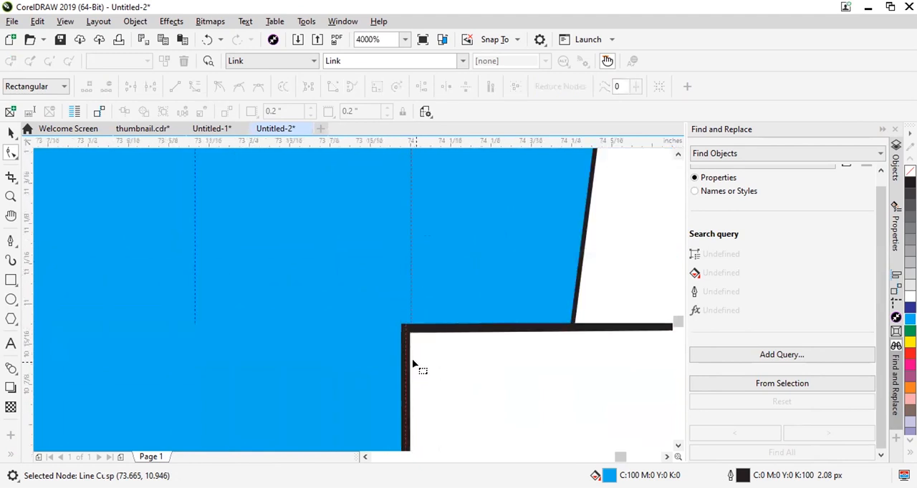
{"action": "scroll", "coordinate": [413, 359], "scroll_direction": "up", "scroll_amount": 2}
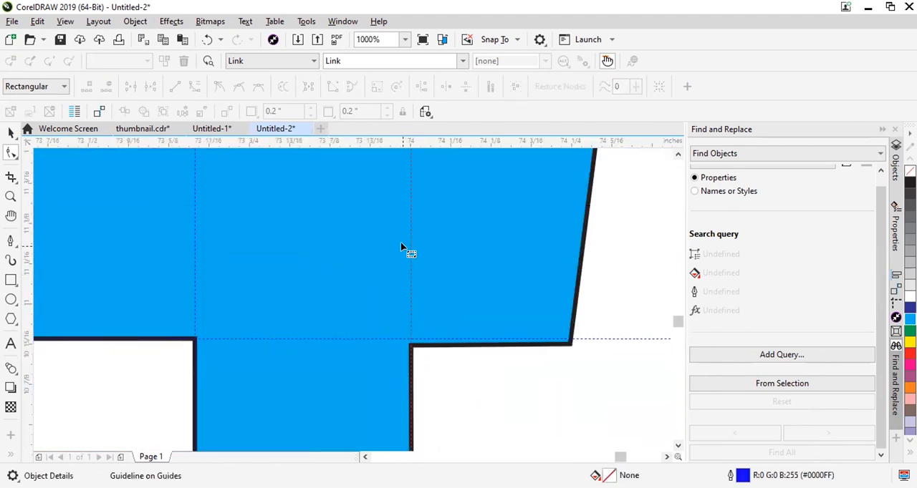
Move the right arm's upper inner corner node onto the vertical guideline along the stem's right edge.
{"action": "scroll", "coordinate": [415, 355], "scroll_direction": "down", "scroll_amount": 2}
{"action": "scroll", "coordinate": [423, 319], "scroll_direction": "up", "scroll_amount": 5}
{"action": "scroll", "coordinate": [420, 314], "scroll_direction": "down", "scroll_amount": 1}
{"action": "scroll", "coordinate": [421, 295], "scroll_direction": "up", "scroll_amount": 1}
{"action": "left_click", "coordinate": [412, 337]}
{"action": "left_click", "coordinate": [413, 339]}
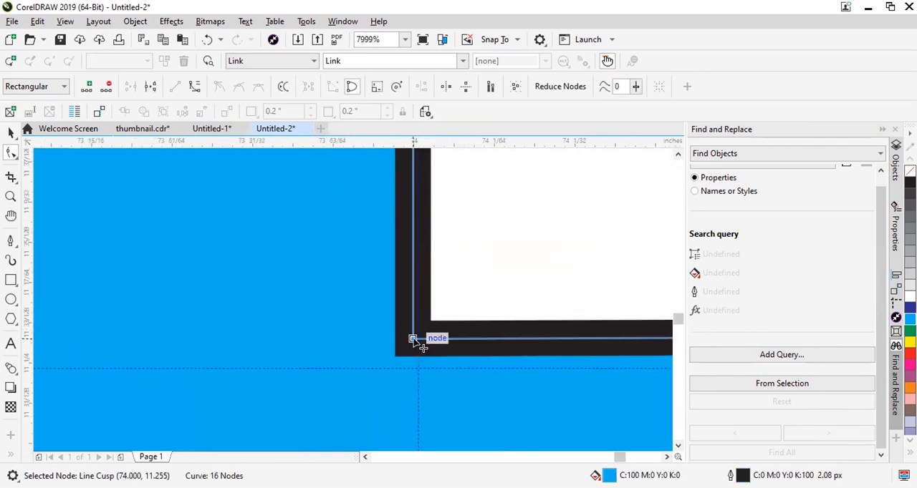
{"action": "left_click_drag", "start_coordinate": [421, 347], "coordinate": [425, 345]}
{"action": "scroll", "coordinate": [421, 323], "scroll_direction": "down", "scroll_amount": 3}
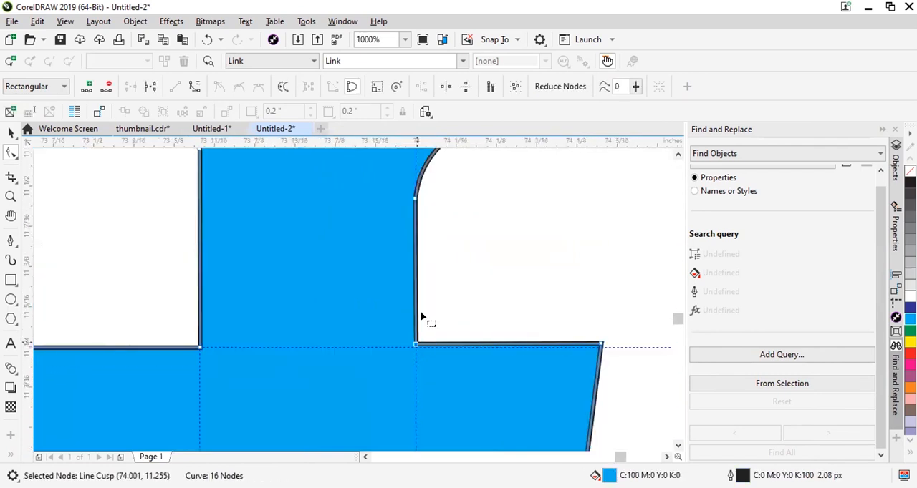
Move the inner curve's lower node onto the vertical guideline along the stem's right edge.
{"action": "scroll", "coordinate": [408, 197], "scroll_direction": "up", "scroll_amount": 4}
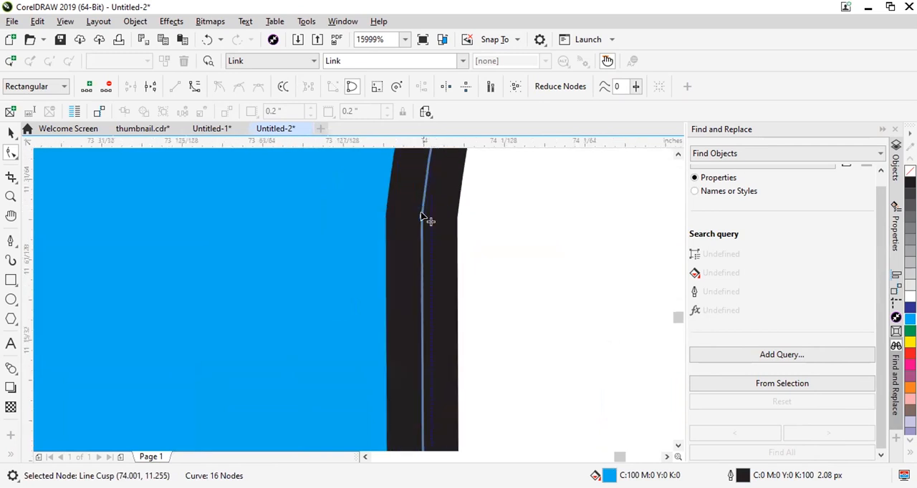
{"action": "left_click_drag", "start_coordinate": [422, 217], "coordinate": [432, 217]}
{"action": "scroll", "coordinate": [428, 231], "scroll_direction": "down", "scroll_amount": 3}
{"action": "scroll", "coordinate": [432, 225], "scroll_direction": "up", "scroll_amount": 1}
{"action": "scroll", "coordinate": [415, 265], "scroll_direction": "down", "scroll_amount": 2}
{"action": "scroll", "coordinate": [415, 267], "scroll_direction": "up", "scroll_amount": 2}
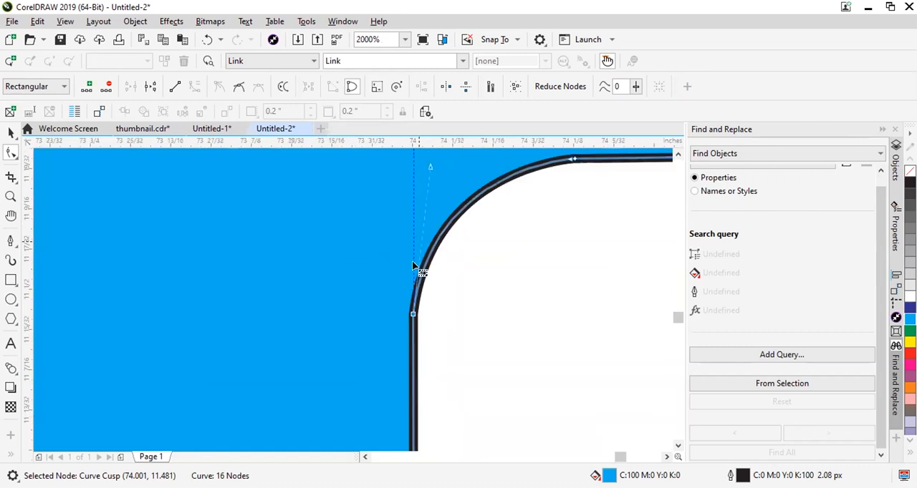
Add nodes just above and below the inner curve's lower node, and delete the original node between them.
{"action": "scroll", "coordinate": [414, 364], "scroll_direction": "up", "scroll_amount": 3}
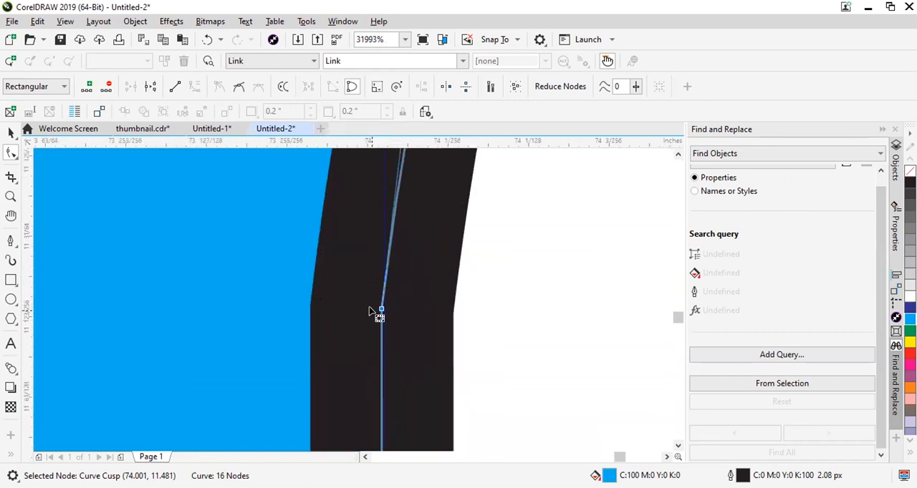
{"action": "double_click", "coordinate": [387, 271]}
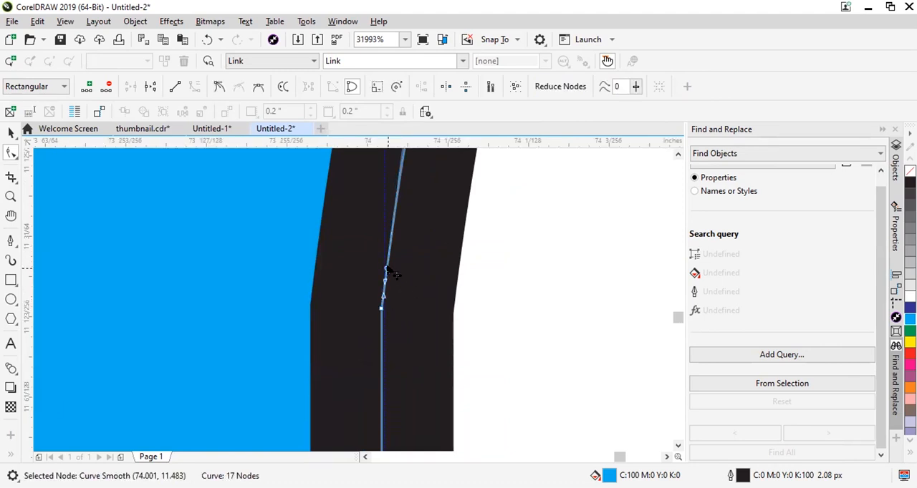
{"action": "key", "text": "ctrl+z"}
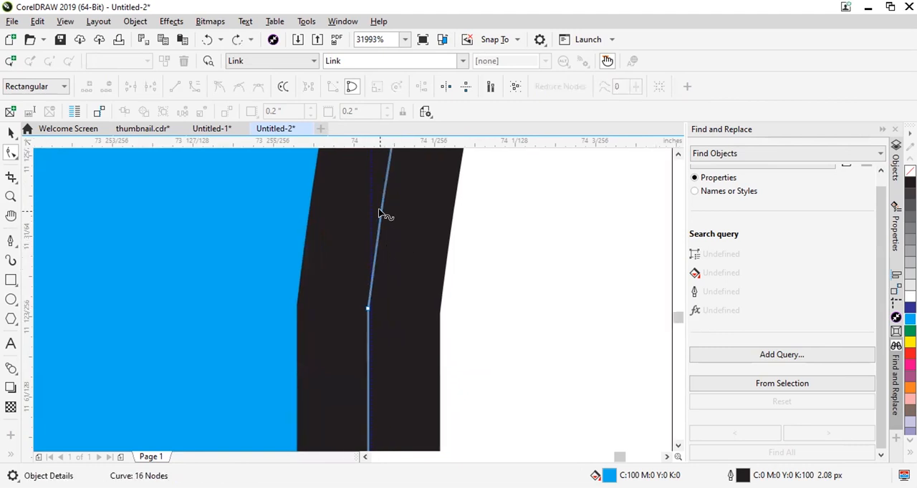
{"action": "double_click", "coordinate": [385, 181]}
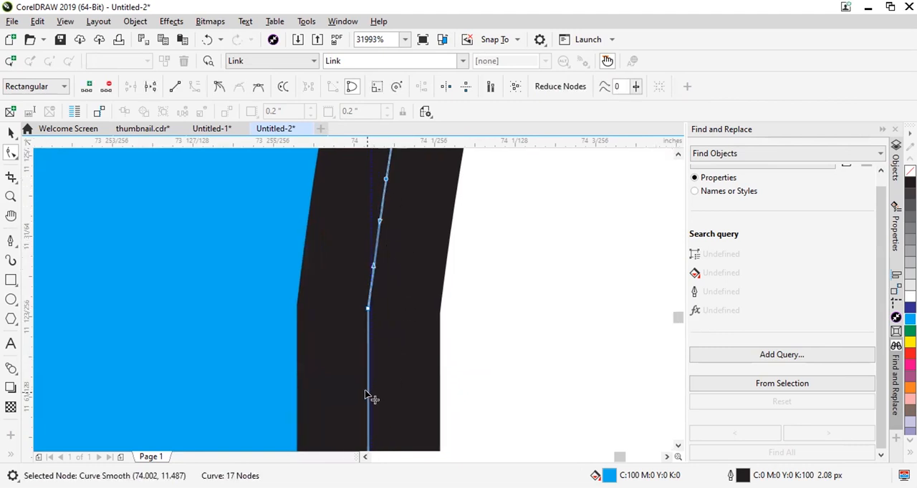
{"action": "double_click", "coordinate": [367, 392]}
{"action": "double_click", "coordinate": [367, 311]}
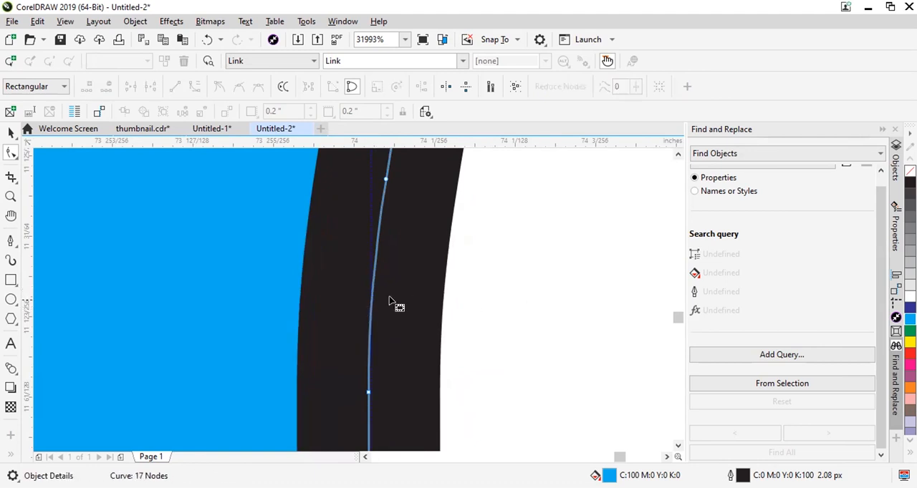
Try deleting the lower of the two added nodes on the inner curve, and undo the deletion.
{"action": "scroll", "coordinate": [389, 304], "scroll_direction": "down", "scroll_amount": 5}
{"action": "scroll", "coordinate": [389, 313], "scroll_direction": "up", "scroll_amount": 3}
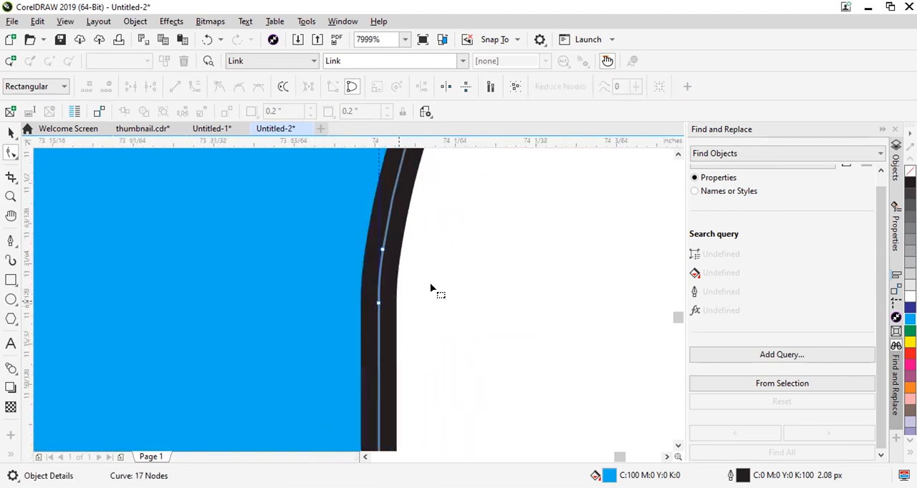
{"action": "left_click_drag", "start_coordinate": [345, 311], "coordinate": [345, 313]}
{"action": "key", "text": "Delete"}
{"action": "scroll", "coordinate": [393, 328], "scroll_direction": "down", "scroll_amount": 1}
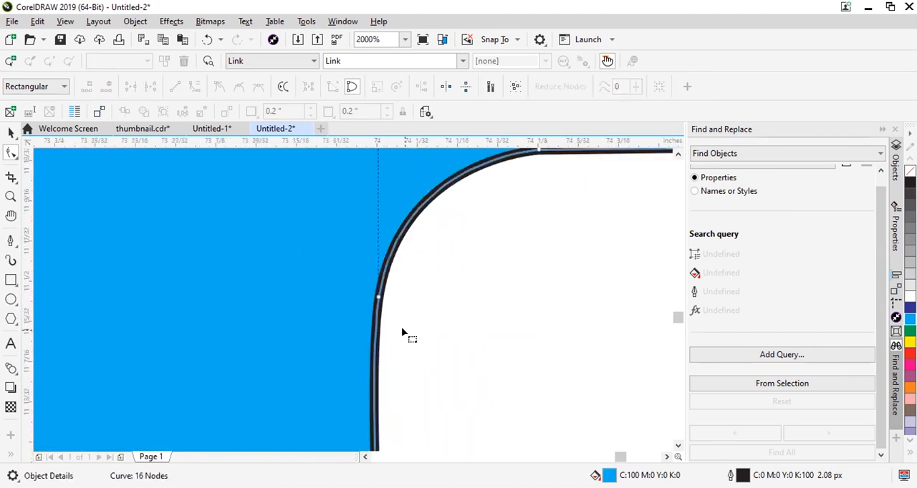
{"action": "scroll", "coordinate": [402, 333], "scroll_direction": "left", "scroll_amount": 1}
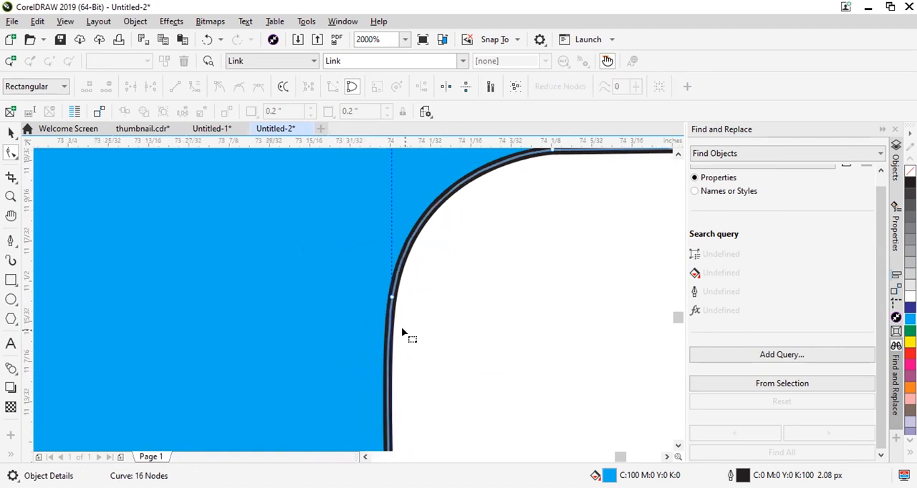
{"action": "key", "text": "ctrl+z"}
Place a horizontal guideline at the lower right corner node of the f's hook.
{"action": "scroll", "coordinate": [388, 309], "scroll_direction": "down", "scroll_amount": 2}
{"action": "scroll", "coordinate": [378, 306], "scroll_direction": "up", "scroll_amount": 1}
{"action": "scroll", "coordinate": [384, 328], "scroll_direction": "down", "scroll_amount": 1}
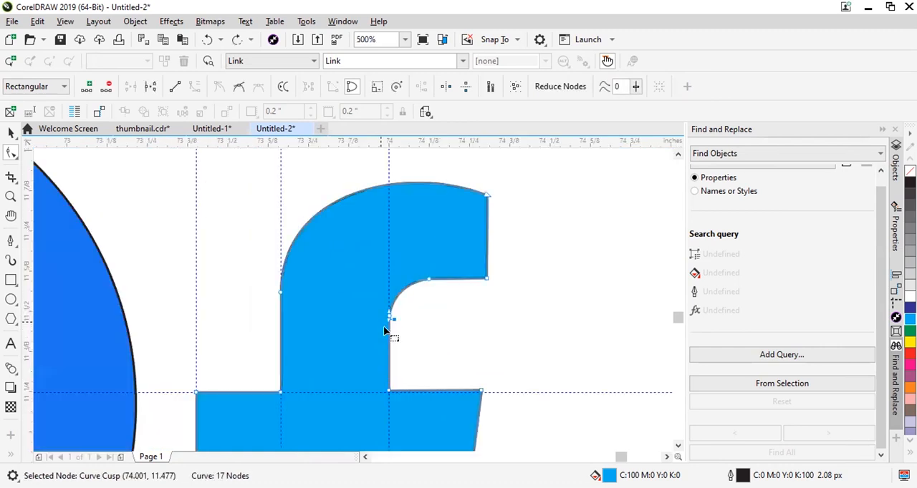
{"action": "scroll", "coordinate": [413, 288], "scroll_direction": "up", "scroll_amount": 2}
{"action": "scroll", "coordinate": [444, 297], "scroll_direction": "down", "scroll_amount": 1}
{"action": "scroll", "coordinate": [418, 278], "scroll_direction": "up", "scroll_amount": 1}
{"action": "scroll", "coordinate": [466, 276], "scroll_direction": "down", "scroll_amount": 1}
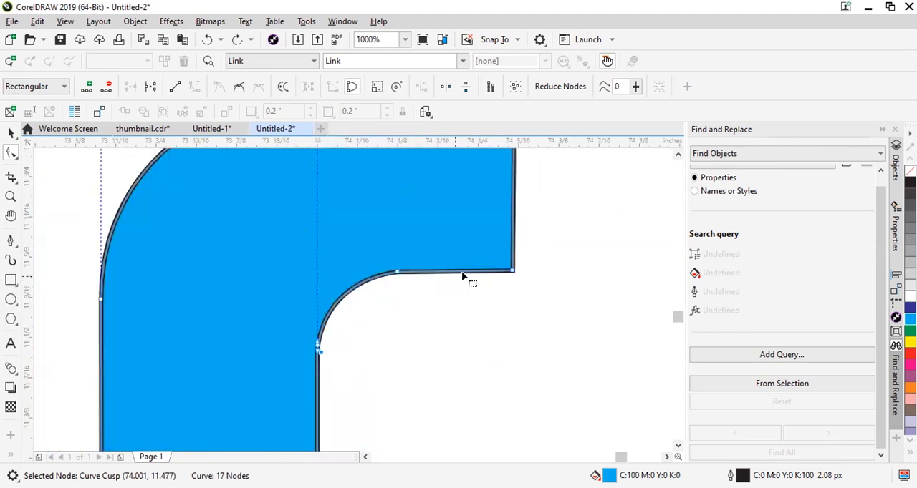
{"action": "scroll", "coordinate": [467, 265], "scroll_direction": "up", "scroll_amount": 1}
{"action": "left_click_drag", "start_coordinate": [464, 152], "coordinate": [478, 145]}
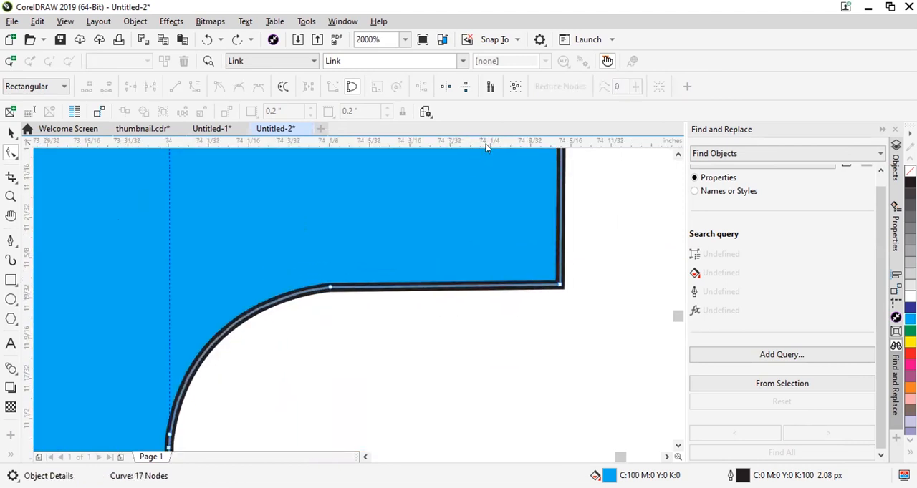
{"action": "left_click_drag", "start_coordinate": [552, 276], "coordinate": [560, 285]}
{"action": "scroll", "coordinate": [415, 308], "scroll_direction": "up", "scroll_amount": 1}
{"action": "left_click", "coordinate": [347, 261]}
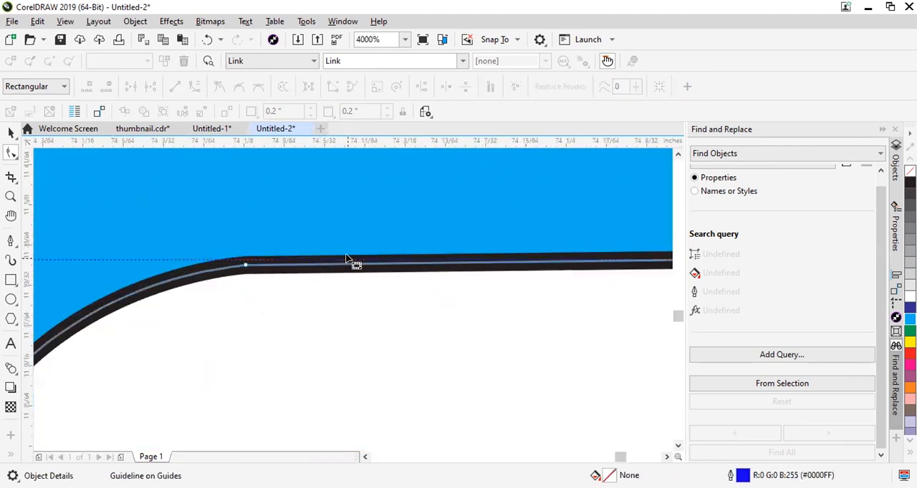
Move the inner curve's upper node onto the horizontal guideline along the hook's lower edge.
{"action": "scroll", "coordinate": [233, 270], "scroll_direction": "up", "scroll_amount": 1}
{"action": "left_click_drag", "start_coordinate": [256, 263], "coordinate": [252, 251]}
{"action": "scroll", "coordinate": [247, 250], "scroll_direction": "down", "scroll_amount": 3}
{"action": "scroll", "coordinate": [342, 241], "scroll_direction": "up", "scroll_amount": 2}
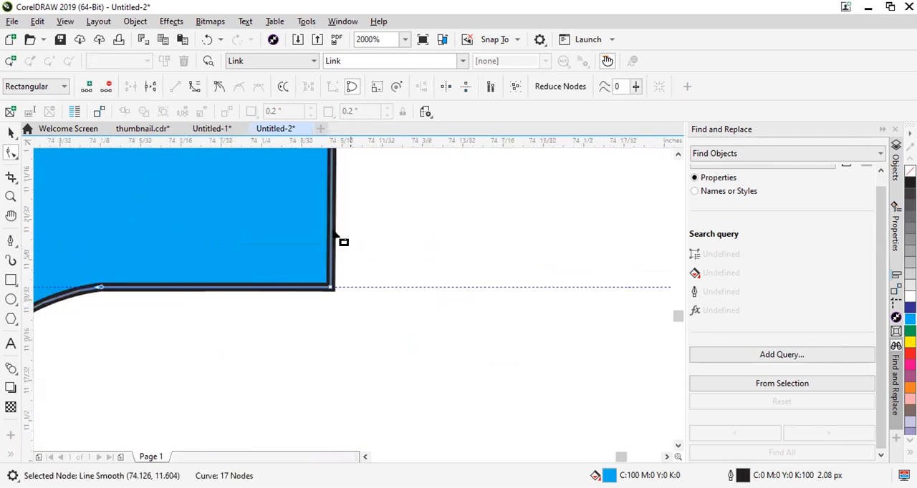
{"action": "scroll", "coordinate": [403, 326], "scroll_direction": "down", "scroll_amount": 2}
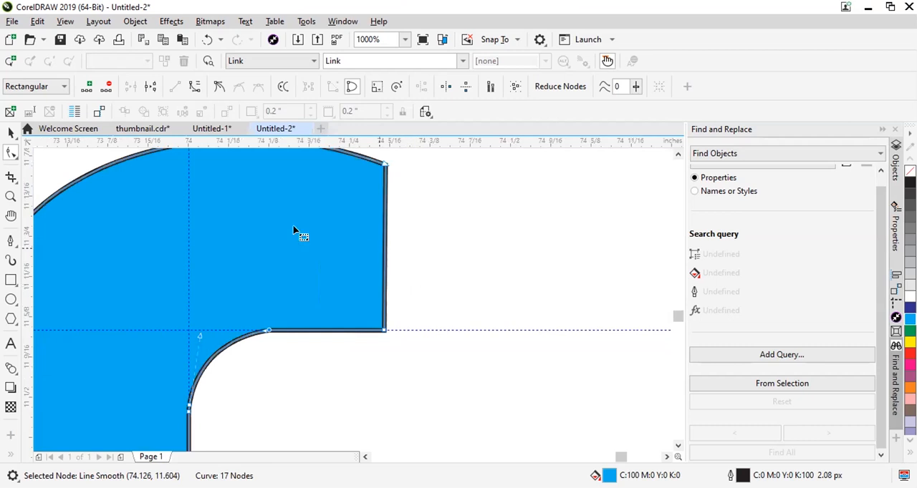
Place a vertical guideline at the hook's lower right corner and move its upper right corner node onto it.
{"action": "scroll", "coordinate": [491, 232], "scroll_direction": "down", "scroll_amount": 2}
{"action": "scroll", "coordinate": [506, 229], "scroll_direction": "up", "scroll_amount": 2}
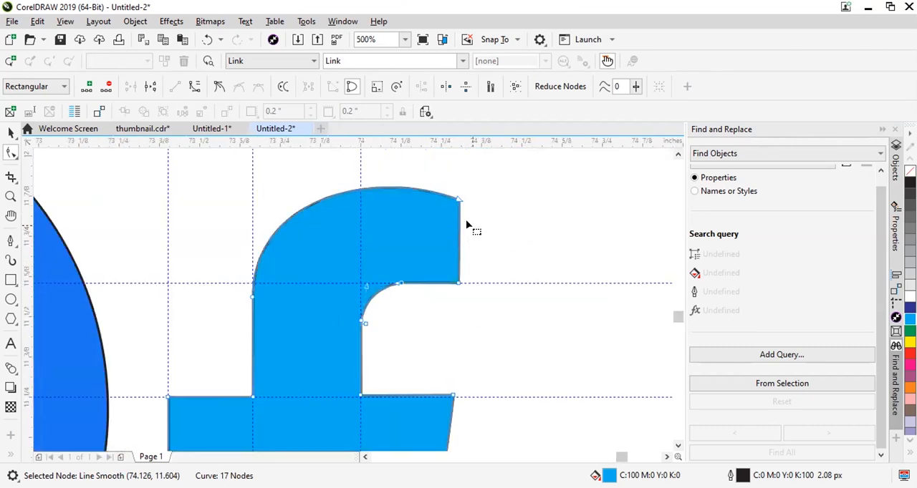
{"action": "left_click_drag", "start_coordinate": [371, 274], "coordinate": [458, 283]}
{"action": "scroll", "coordinate": [458, 211], "scroll_direction": "up", "scroll_amount": 3}
{"action": "scroll", "coordinate": [455, 171], "scroll_direction": "up", "scroll_amount": 1}
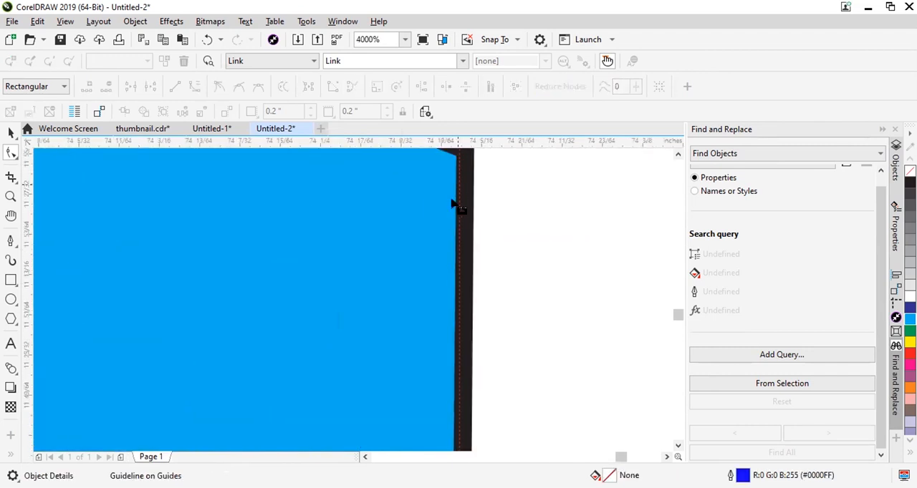
{"action": "scroll", "coordinate": [454, 202], "scroll_direction": "down", "scroll_amount": 1}
{"action": "left_click", "coordinate": [456, 173]}
{"action": "scroll", "coordinate": [456, 174], "scroll_direction": "up", "scroll_amount": 2}
{"action": "left_click_drag", "start_coordinate": [479, 176], "coordinate": [499, 216]}
Move the right arm's upper inner corner node down onto the crossbar's upper horizontal guideline.
{"action": "scroll", "coordinate": [474, 177], "scroll_direction": "down", "scroll_amount": 4}
{"action": "scroll", "coordinate": [470, 313], "scroll_direction": "up", "scroll_amount": 2}
{"action": "scroll", "coordinate": [294, 254], "scroll_direction": "down", "scroll_amount": 3}
{"action": "scroll", "coordinate": [189, 247], "scroll_direction": "up", "scroll_amount": 4}
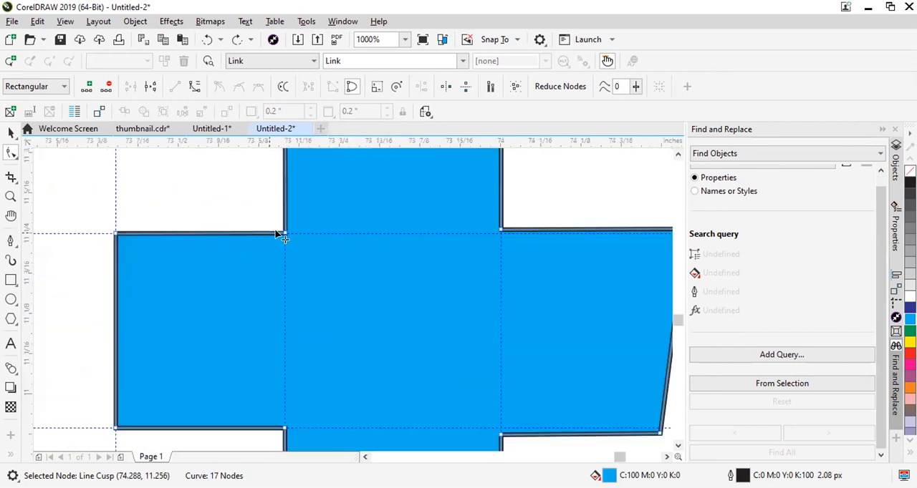
{"action": "scroll", "coordinate": [267, 254], "scroll_direction": "down", "scroll_amount": 2}
{"action": "scroll", "coordinate": [265, 253], "scroll_direction": "up", "scroll_amount": 3}
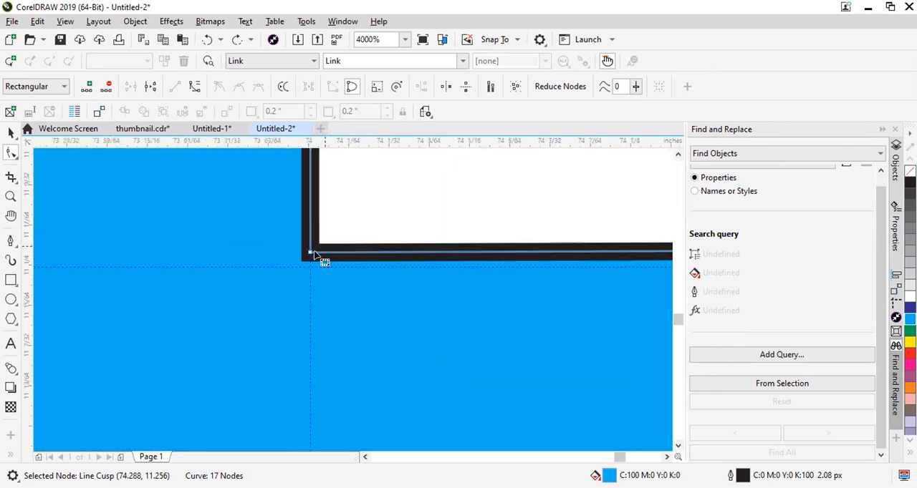
{"action": "left_click_drag", "start_coordinate": [297, 274], "coordinate": [295, 292]}
{"action": "scroll", "coordinate": [282, 284], "scroll_direction": "down", "scroll_amount": 3}
Move the right arm's upper outer corner node onto the intersection of the upper crossbar guideline and the hook's vertical guideline.
{"action": "scroll", "coordinate": [505, 279], "scroll_direction": "down", "scroll_amount": 2}
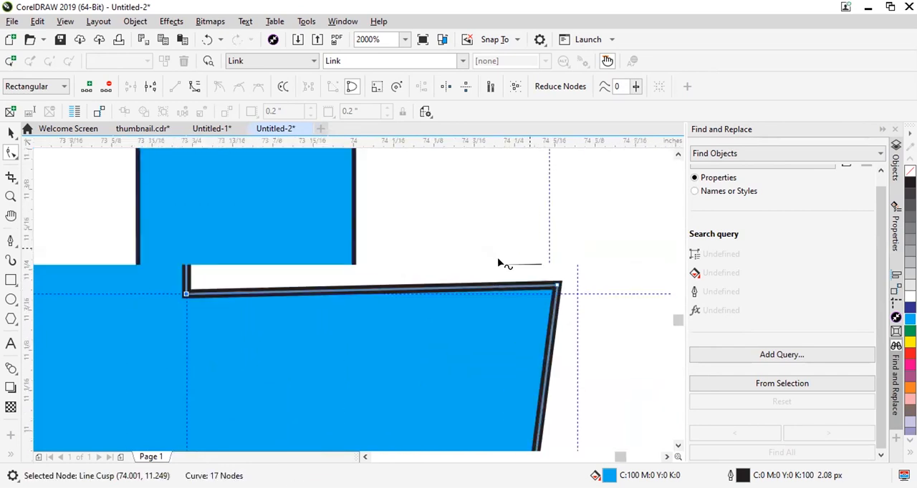
{"action": "scroll", "coordinate": [527, 243], "scroll_direction": "up", "scroll_amount": 4}
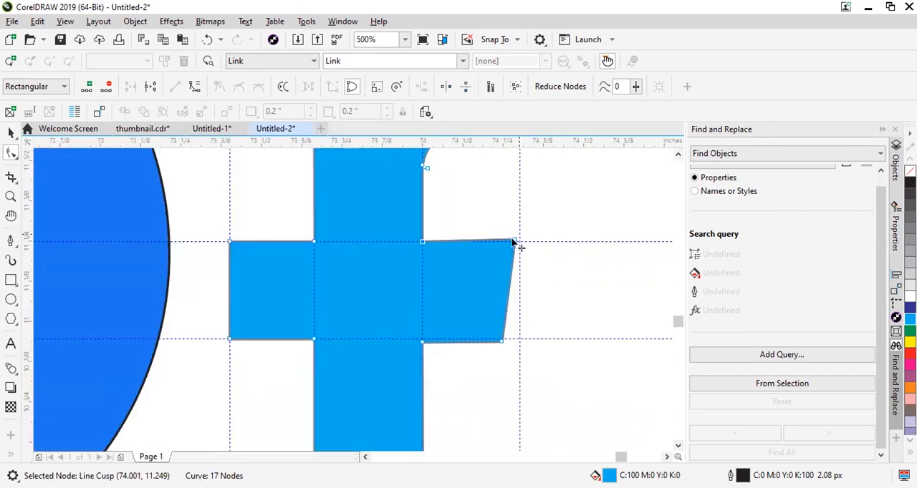
{"action": "left_click_drag", "start_coordinate": [527, 245], "coordinate": [563, 256]}
{"action": "scroll", "coordinate": [559, 255], "scroll_direction": "down", "scroll_amount": 3}
{"action": "scroll", "coordinate": [556, 255], "scroll_direction": "down", "scroll_amount": 2}
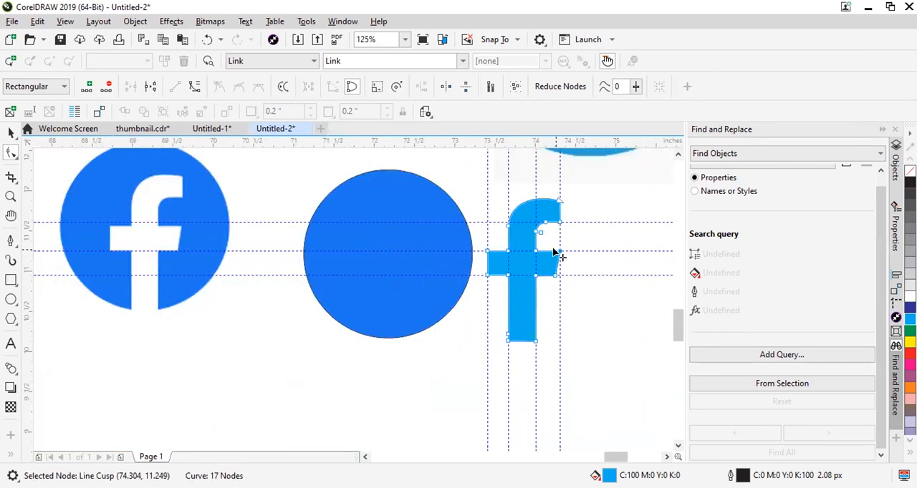
Move the right arm's lower outer corner node onto the crossbar's lower guideline, and its lower inner corner node onto both guidelines.
{"action": "scroll", "coordinate": [556, 253], "scroll_direction": "up", "scroll_amount": 2}
{"action": "scroll", "coordinate": [571, 333], "scroll_direction": "up", "scroll_amount": 3}
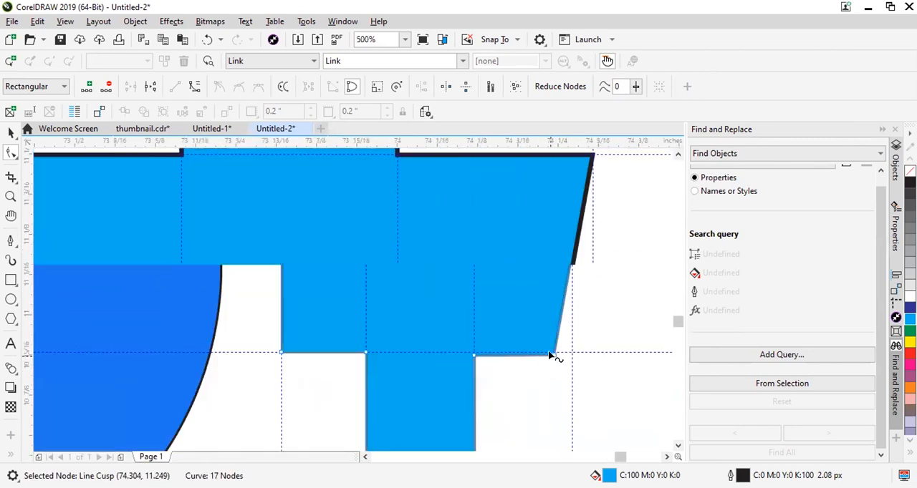
{"action": "left_click_drag", "start_coordinate": [571, 356], "coordinate": [577, 340]}
{"action": "scroll", "coordinate": [393, 371], "scroll_direction": "down", "scroll_amount": 2}
{"action": "scroll", "coordinate": [420, 348], "scroll_direction": "up", "scroll_amount": 3}
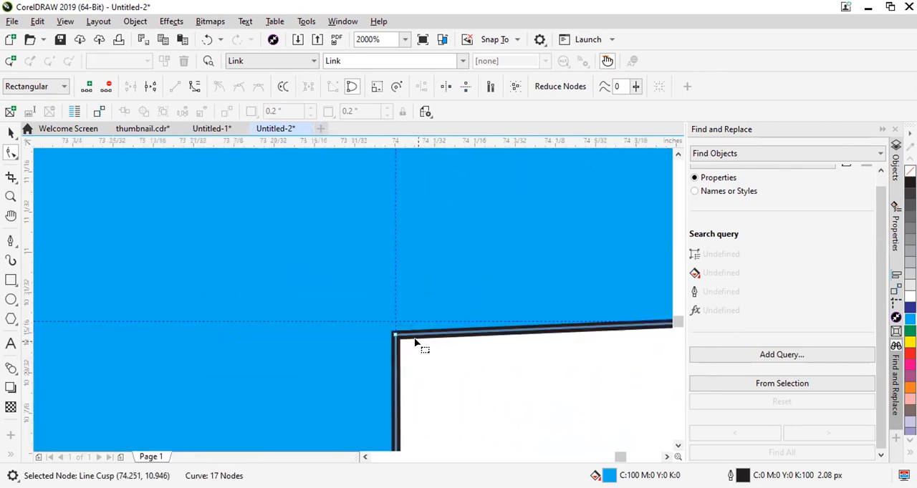
{"action": "left_click_drag", "start_coordinate": [329, 315], "coordinate": [328, 265]}
{"action": "scroll", "coordinate": [338, 262], "scroll_direction": "down", "scroll_amount": 6}
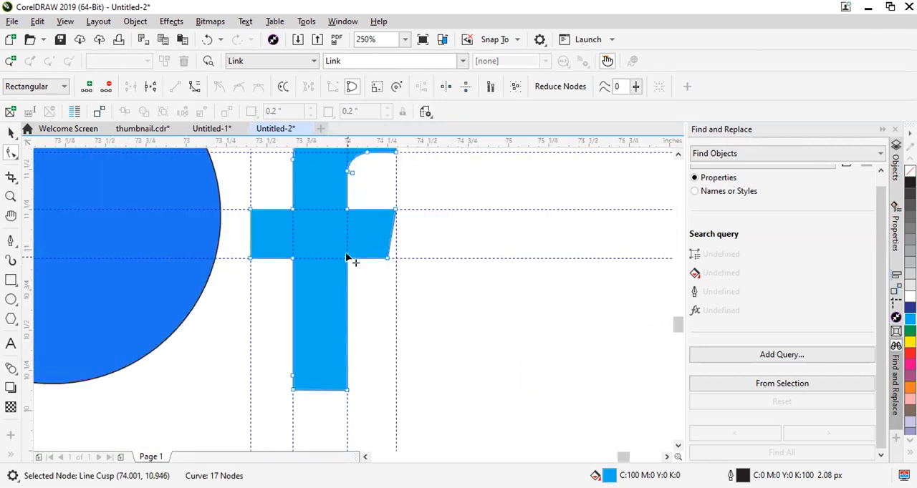
Delete the redundant node on the left edge of the f's stem and select the stem's bottom-left corner node.
{"action": "scroll", "coordinate": [322, 323], "scroll_direction": "up", "scroll_amount": 2}
{"action": "scroll", "coordinate": [358, 313], "scroll_direction": "up", "scroll_amount": 1}
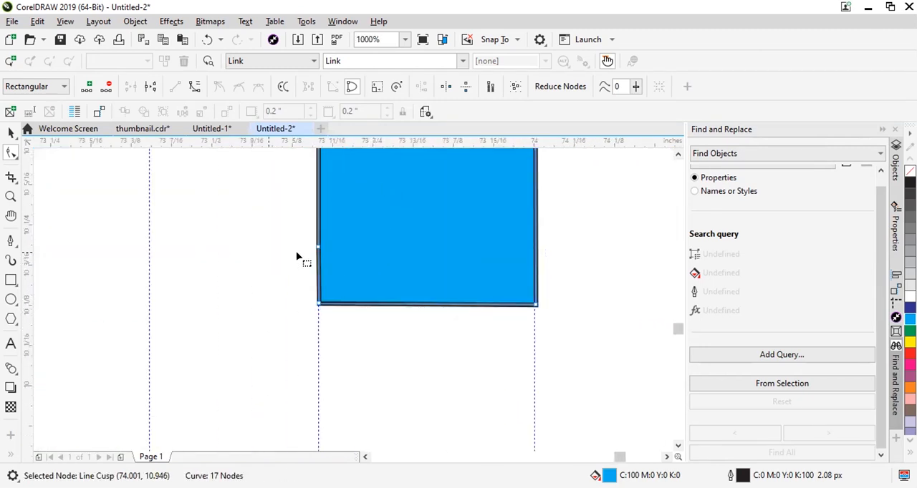
{"action": "scroll", "coordinate": [315, 279], "scroll_direction": "down", "scroll_amount": 2}
{"action": "scroll", "coordinate": [318, 285], "scroll_direction": "up", "scroll_amount": 1}
{"action": "left_click_drag", "start_coordinate": [367, 292], "coordinate": [368, 293]}
{"action": "key", "text": "Delete"}
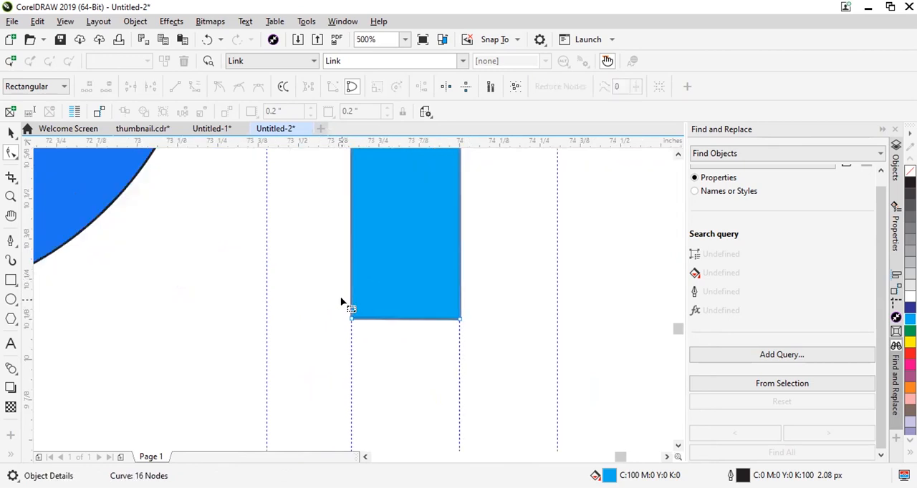
{"action": "scroll", "coordinate": [363, 334], "scroll_direction": "up", "scroll_amount": 1}
{"action": "left_click_drag", "start_coordinate": [299, 305], "coordinate": [449, 332]}
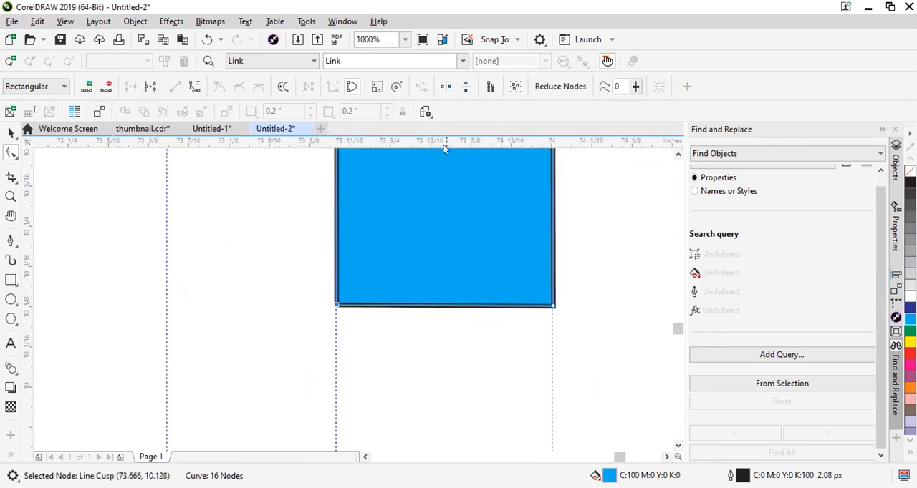
Centre the cyan f shape horizontally on the blue circle.
{"action": "scroll", "coordinate": [421, 320], "scroll_direction": "down", "scroll_amount": 3}
{"action": "left_click", "coordinate": [11, 134]}
{"action": "left_click", "coordinate": [332, 276], "text": "shift"}
{"action": "key", "text": "c"}
{"action": "scroll", "coordinate": [380, 442], "scroll_direction": "up", "scroll_amount": 1}
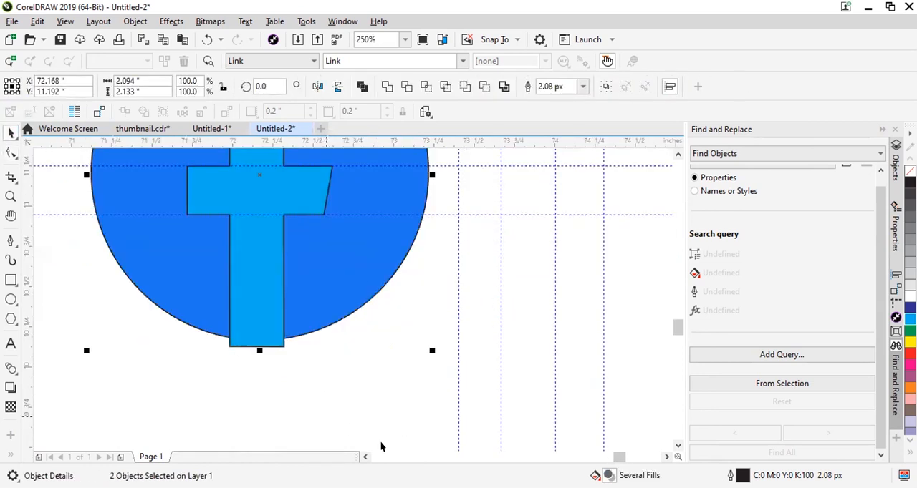
Trim the blue circle with the cyan f shape.
{"action": "scroll", "coordinate": [374, 387], "scroll_direction": "down", "scroll_amount": 2}
{"action": "left_click", "coordinate": [349, 403]}
{"action": "left_click", "coordinate": [361, 385]}
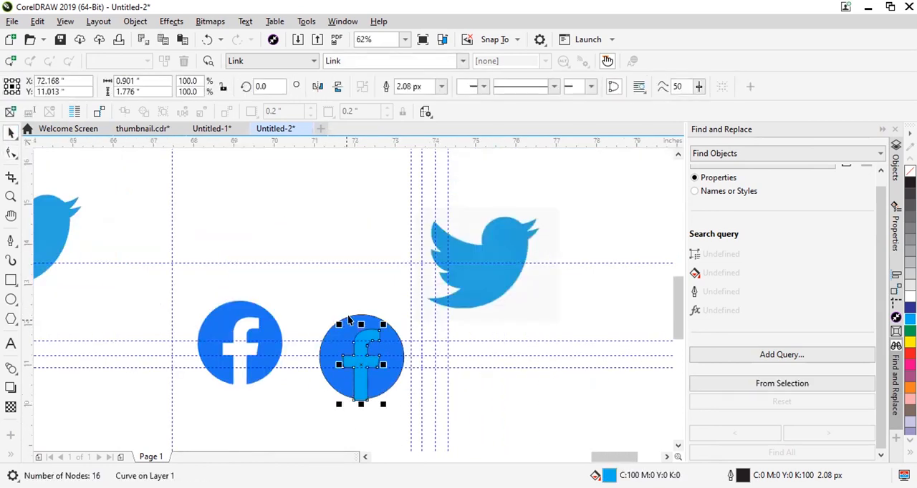
{"action": "left_click", "coordinate": [347, 322], "text": "shift"}
{"action": "left_click", "coordinate": [406, 88]}
{"action": "left_click", "coordinate": [465, 340]}
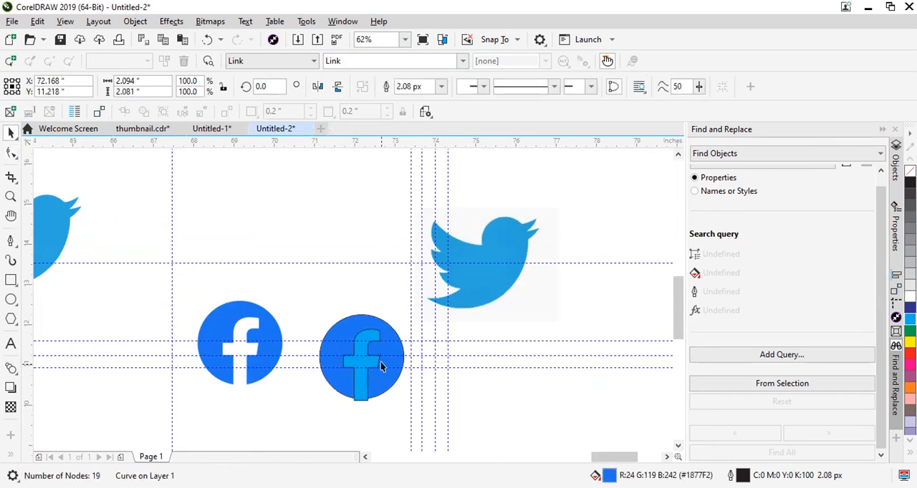
Delete the crossbar's lower guideline, the leftover cyan f shape and the four vertical guidelines beside the circle.
{"action": "left_click", "coordinate": [364, 368]}
{"action": "key", "text": "Delete"}
{"action": "left_click", "coordinate": [362, 382]}
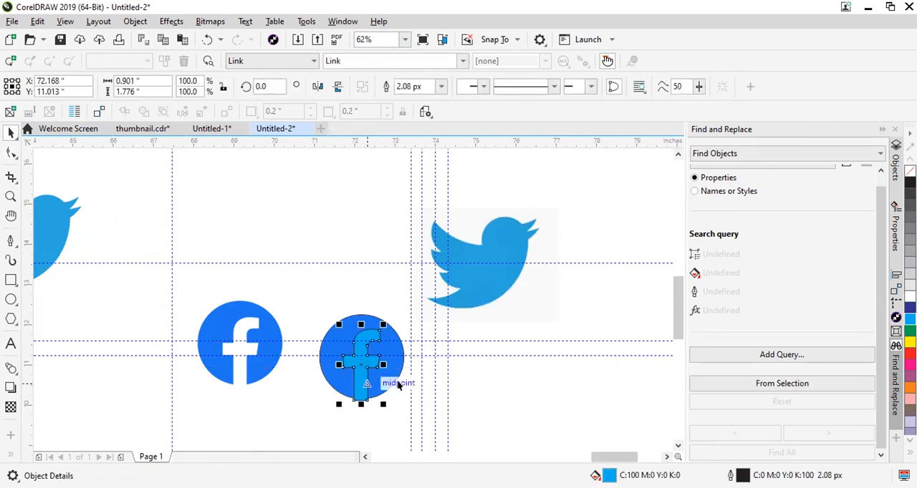
{"action": "left_click", "coordinate": [422, 385]}
{"action": "left_click", "coordinate": [447, 387]}
{"action": "key", "text": "Delete"}
{"action": "left_click", "coordinate": [433, 387]}
{"action": "key", "text": "Delete"}
{"action": "left_click", "coordinate": [421, 384]}
{"action": "key", "text": "Delete"}
{"action": "left_click", "coordinate": [411, 381]}
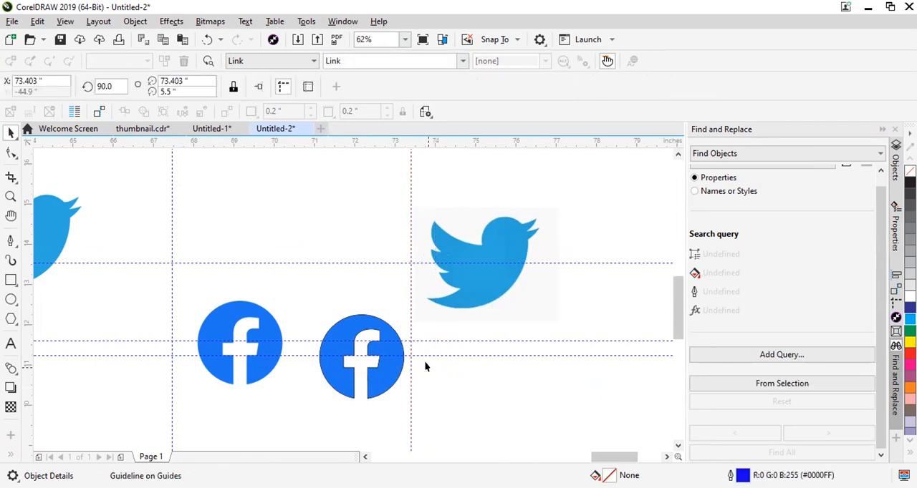
{"action": "key", "text": "Delete"}
Delete the remaining horizontal guidelines and the vertical guideline left of the reference Facebook logo.
{"action": "left_click", "coordinate": [422, 355]}
{"action": "key", "text": "Delete"}
{"action": "left_click", "coordinate": [433, 341]}
{"action": "key", "text": "Delete"}
{"action": "key", "text": "Delete"}
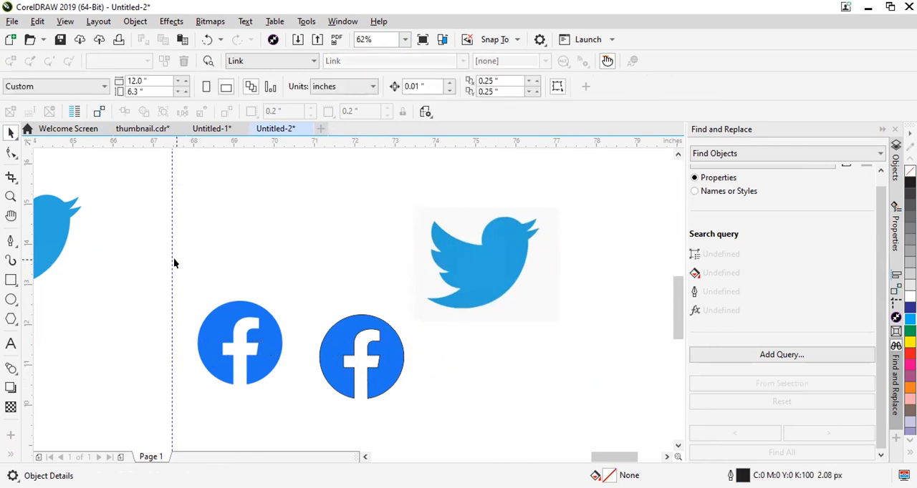
{"action": "left_click", "coordinate": [170, 253]}
{"action": "key", "text": "Delete"}
Remove the outline from the trimmed blue Facebook circle.
{"action": "left_click", "coordinate": [335, 319]}
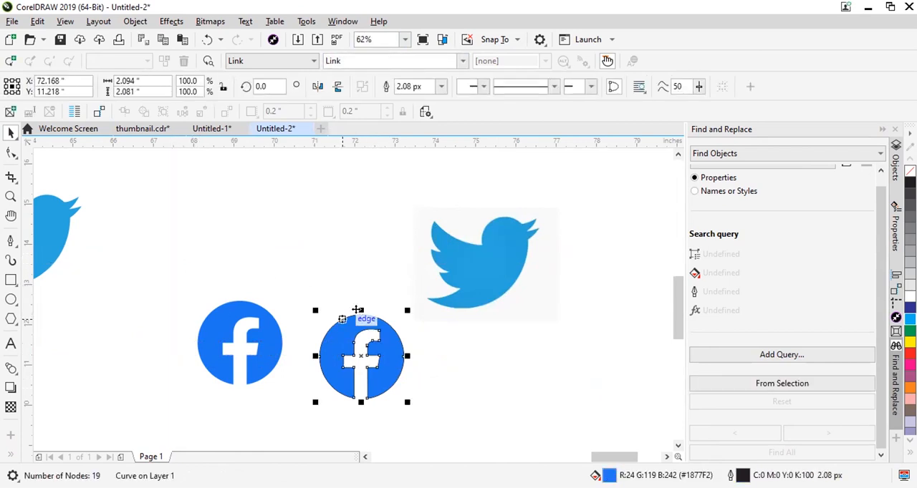
{"action": "right_click", "coordinate": [910, 171]}
{"action": "scroll", "coordinate": [382, 357], "scroll_direction": "up", "scroll_amount": 2}
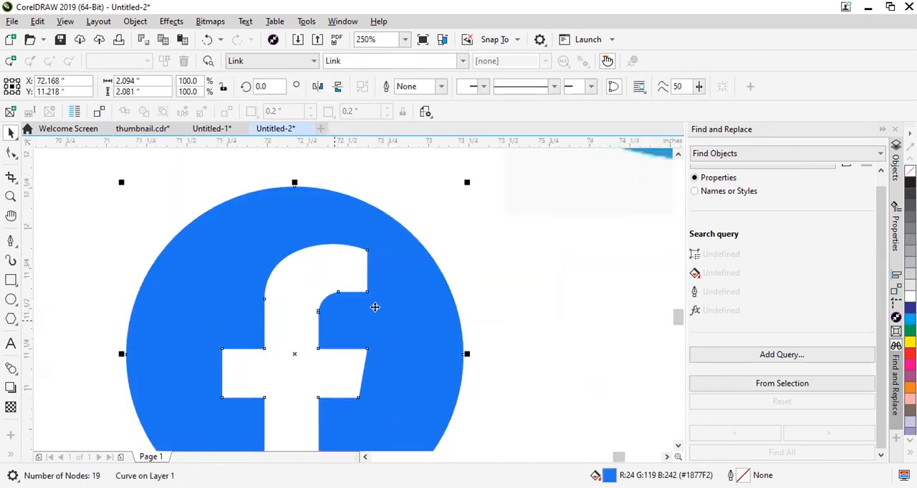
Move the finished Facebook logo beside the Twitter reference image, to about X 72.2 and Y 12.5 inches.
{"action": "scroll", "coordinate": [407, 310], "scroll_direction": "down", "scroll_amount": 2}
{"action": "left_click_drag", "start_coordinate": [404, 319], "coordinate": [344, 180]}
{"action": "scroll", "coordinate": [375, 241], "scroll_direction": "up", "scroll_amount": 6}
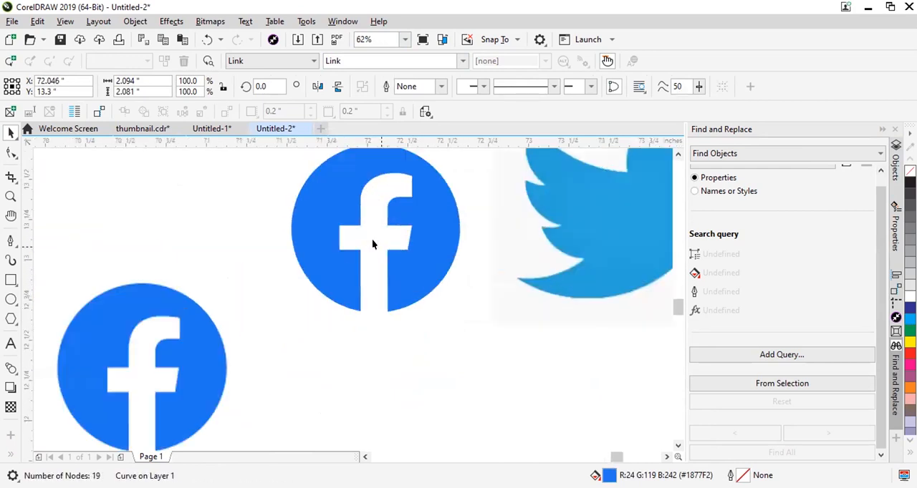
{"action": "scroll", "coordinate": [418, 253], "scroll_direction": "down", "scroll_amount": 5}
{"action": "scroll", "coordinate": [262, 323], "scroll_direction": "up", "scroll_amount": 2}
{"action": "scroll", "coordinate": [496, 293], "scroll_direction": "down", "scroll_amount": 2}
{"action": "left_click_drag", "start_coordinate": [595, 227], "coordinate": [545, 344]}
{"action": "left_click_drag", "start_coordinate": [558, 312], "coordinate": [559, 313]}
{"action": "scroll", "coordinate": [341, 284], "scroll_direction": "down", "scroll_amount": 2}
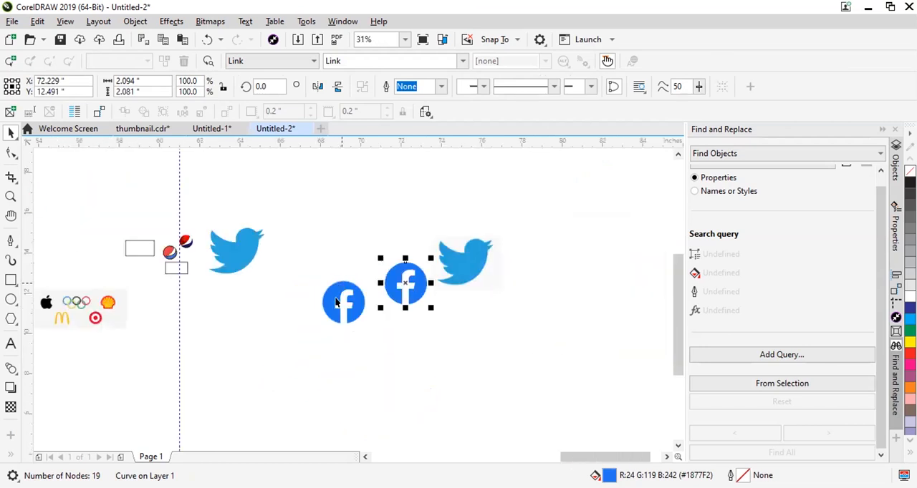
{"action": "scroll", "coordinate": [357, 302], "scroll_direction": "up", "scroll_amount": 2}
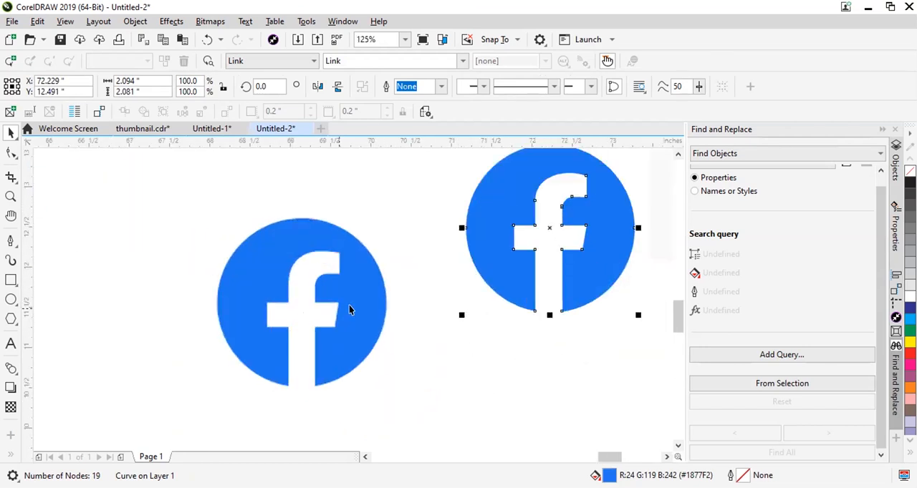
Move the reference Facebook bitmap slightly away from the recreated logo, to about X 68.3 and Y 11.4 inches.
{"action": "left_click", "coordinate": [276, 248]}
{"action": "scroll", "coordinate": [285, 241], "scroll_direction": "down", "scroll_amount": 2}
{"action": "scroll", "coordinate": [283, 238], "scroll_direction": "up", "scroll_amount": 2}
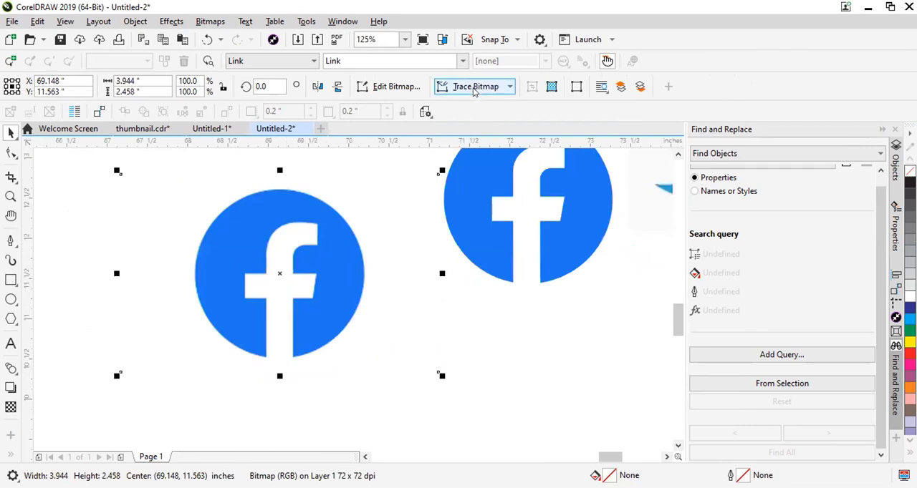
{"action": "scroll", "coordinate": [384, 216], "scroll_direction": "down", "scroll_amount": 1}
{"action": "mouse_move", "coordinate": [317, 235]}
{"action": "left_mouse_down"}
{"action": "mouse_move", "coordinate": [386, 336]}
{"action": "mouse_move", "coordinate": [290, 252]}
{"action": "left_mouse_up"}
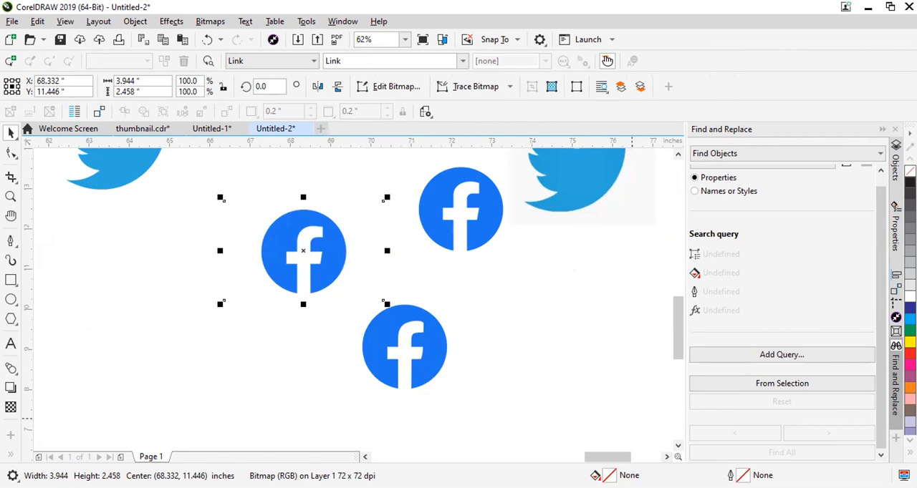
Bring the MESFORT GAMING panda logo image into the document beside the lowest Facebook logo.
{"action": "left_click_drag", "start_coordinate": [598, 471], "coordinate": [532, 327]}
{"action": "scroll", "coordinate": [540, 330], "scroll_direction": "up", "scroll_amount": 2}
{"action": "scroll", "coordinate": [577, 258], "scroll_direction": "down", "scroll_amount": 1}
{"action": "scroll", "coordinate": [577, 300], "scroll_direction": "up", "scroll_amount": 1}
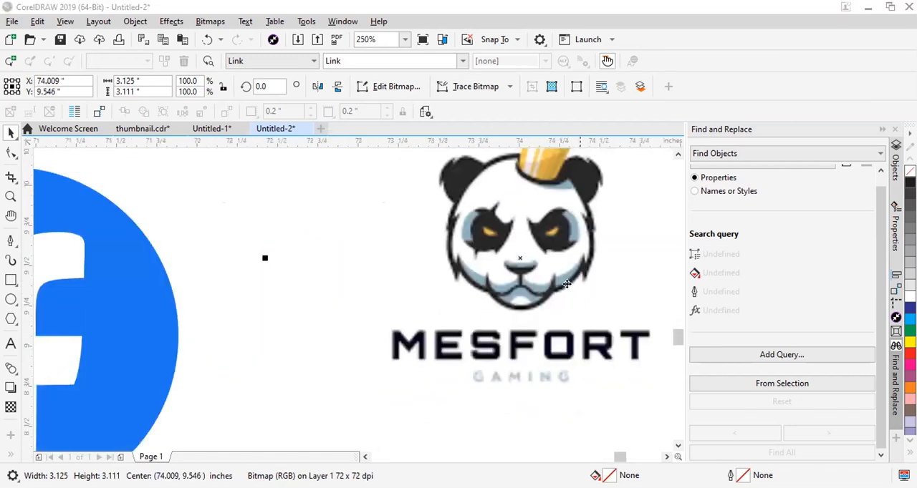
{"action": "scroll", "coordinate": [566, 289], "scroll_direction": "down", "scroll_amount": 1}
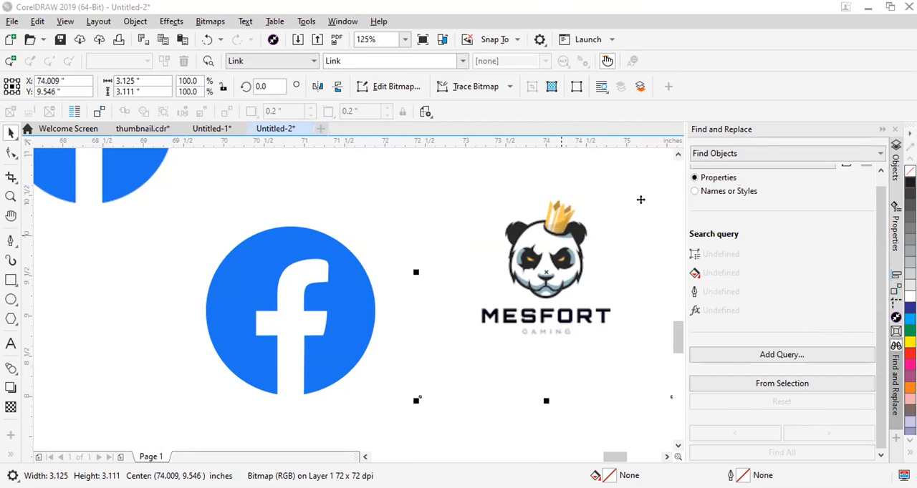
{"action": "scroll", "coordinate": [640, 199], "scroll_direction": "down", "scroll_amount": 1}
{"action": "scroll", "coordinate": [473, 257], "scroll_direction": "down", "scroll_amount": 2}
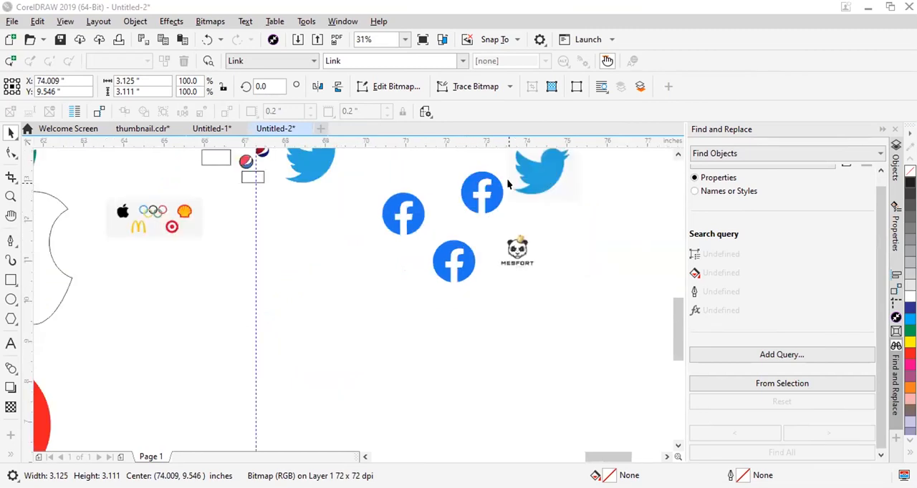
{"action": "scroll", "coordinate": [506, 178], "scroll_direction": "up", "scroll_amount": 3}
{"action": "scroll", "coordinate": [477, 173], "scroll_direction": "down", "scroll_amount": 3}
{"action": "scroll", "coordinate": [442, 171], "scroll_direction": "up", "scroll_amount": 1}
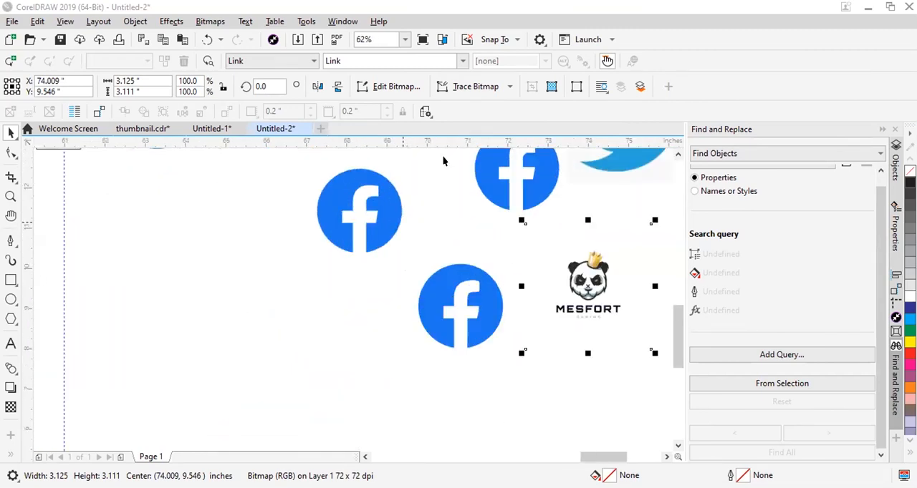
{"action": "left_click", "coordinate": [392, 238]}
{"action": "scroll", "coordinate": [528, 236], "scroll_direction": "down", "scroll_amount": 1}
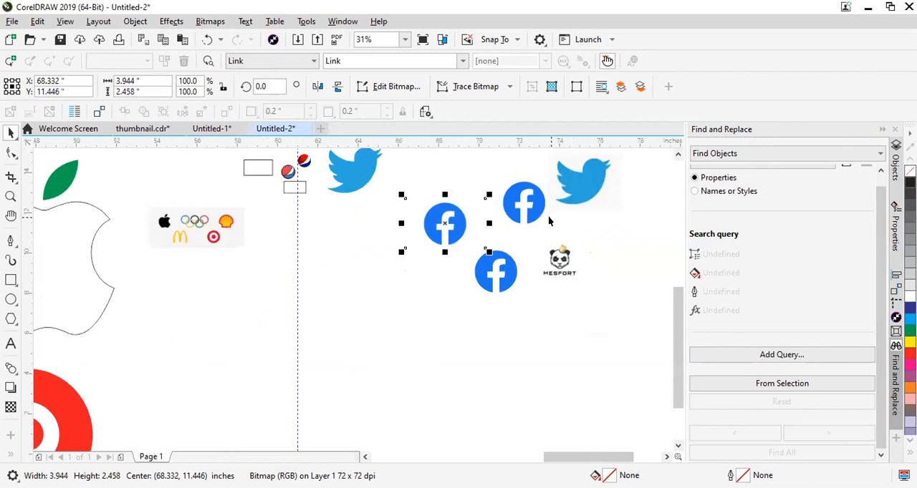
Move the MESFORT panda image farther from the Facebook logos, to about X 75.8 and Y 9.3 inches, and deselect it.
{"action": "scroll", "coordinate": [547, 216], "scroll_direction": "up", "scroll_amount": 1}
{"action": "left_click", "coordinate": [488, 249]}
{"action": "left_click_drag", "start_coordinate": [512, 192], "coordinate": [605, 242]}
{"action": "key", "text": "ctrl+z"}
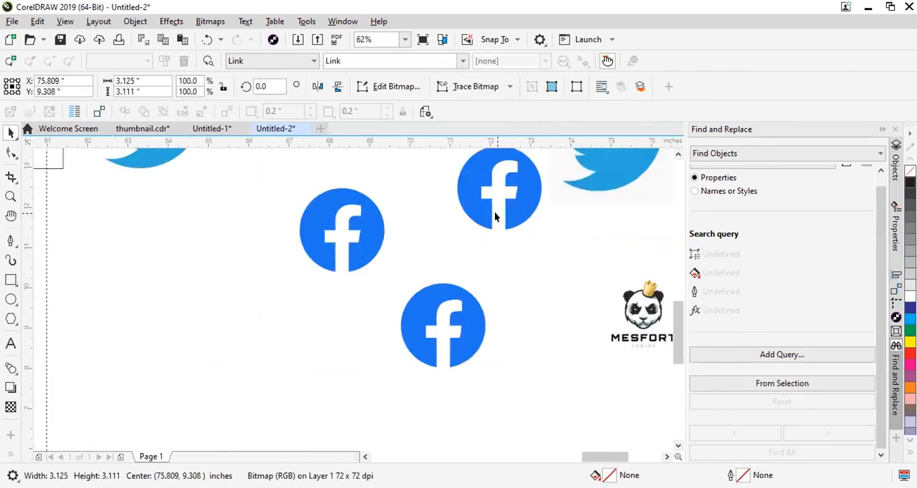
{"action": "key", "text": "Escape"}
{"action": "scroll", "coordinate": [465, 315], "scroll_direction": "down", "scroll_amount": 1}
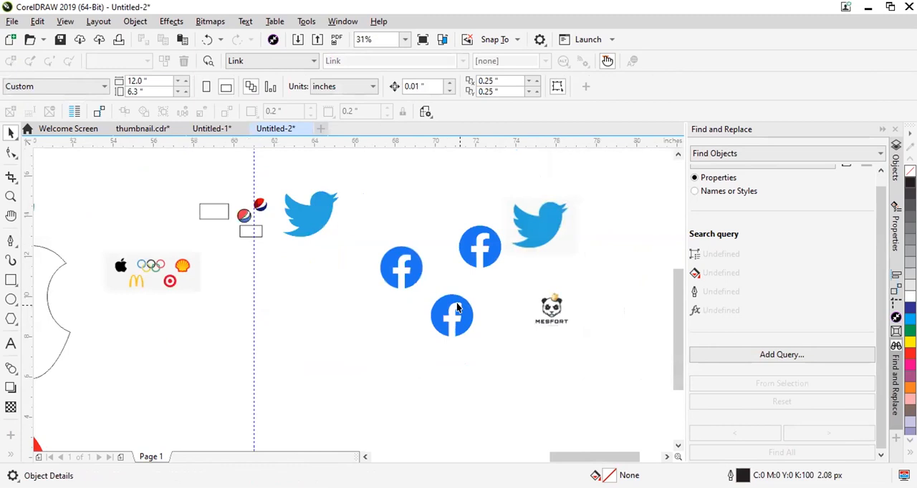
{"action": "left_click", "coordinate": [252, 276]}
{"action": "scroll", "coordinate": [304, 229], "scroll_direction": "down", "scroll_amount": 1}
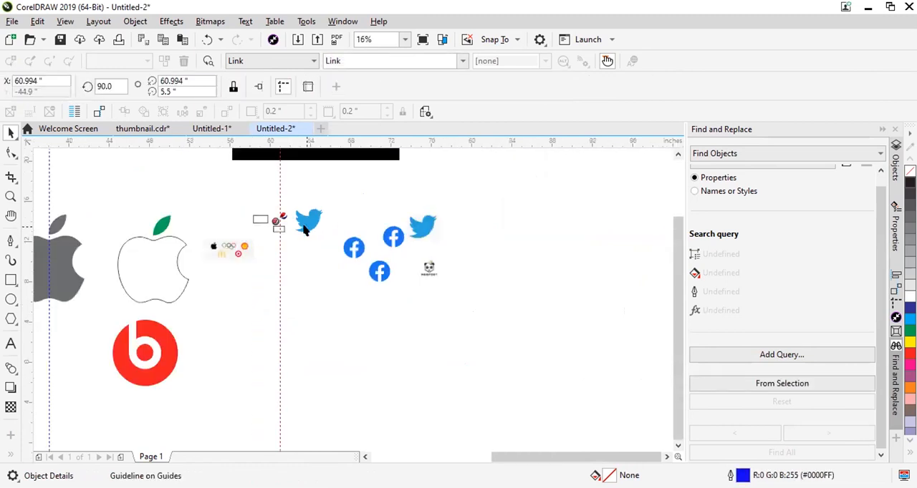
{"action": "scroll", "coordinate": [304, 228], "scroll_direction": "up", "scroll_amount": 1}
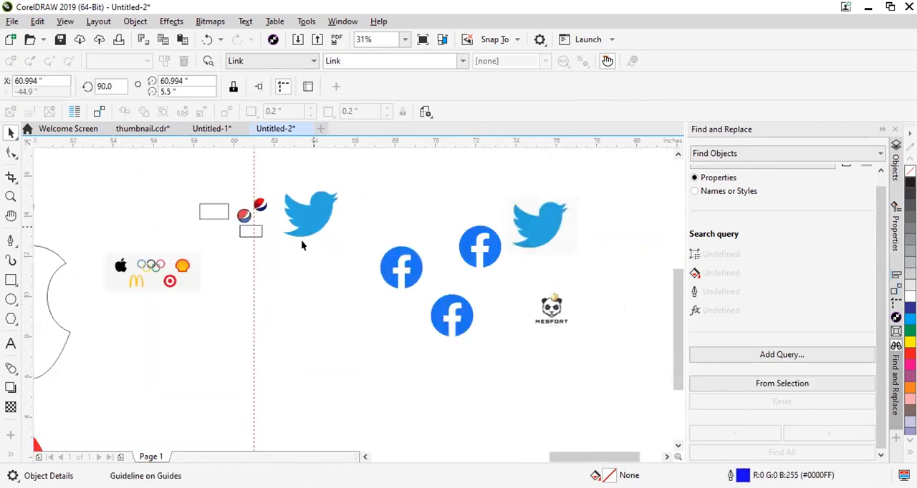
{"action": "scroll", "coordinate": [271, 325], "scroll_direction": "up", "scroll_amount": 1}
{"action": "scroll", "coordinate": [325, 343], "scroll_direction": "down", "scroll_amount": 2}
{"action": "scroll", "coordinate": [358, 313], "scroll_direction": "up", "scroll_amount": 1}
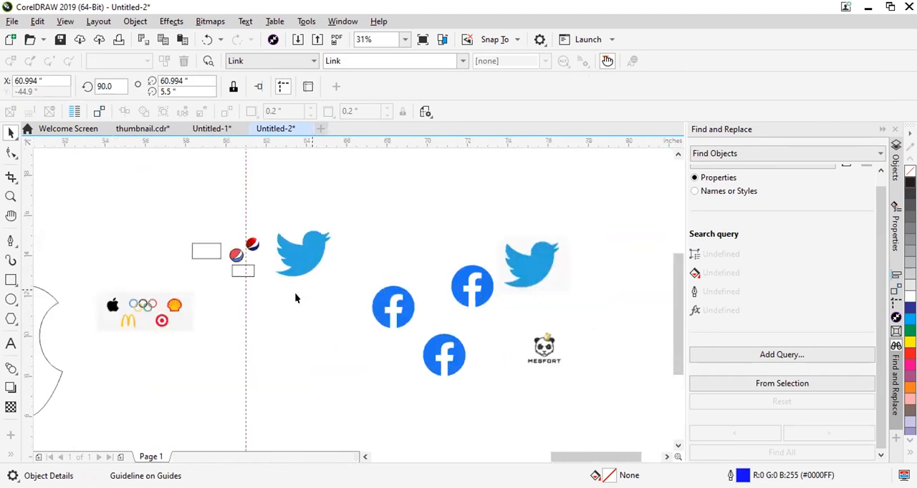
{"action": "left_click", "coordinate": [294, 292]}
{"action": "left_click", "coordinate": [11, 280]}
{"action": "scroll", "coordinate": [209, 308], "scroll_direction": "down", "scroll_amount": 1}
{"action": "scroll", "coordinate": [225, 296], "scroll_direction": "up", "scroll_amount": 1}
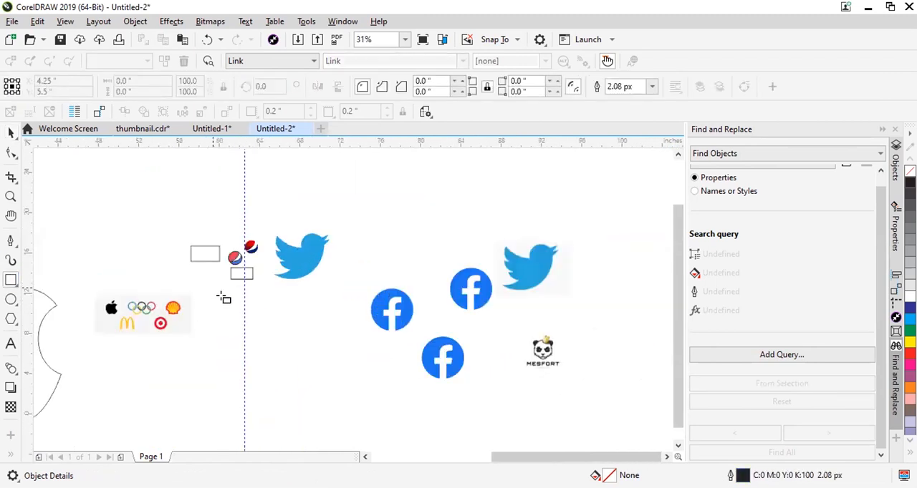
{"action": "scroll", "coordinate": [216, 295], "scroll_direction": "down", "scroll_amount": 2}
{"action": "left_click", "coordinate": [11, 134]}
{"action": "scroll", "coordinate": [108, 333], "scroll_direction": "up", "scroll_amount": 1}
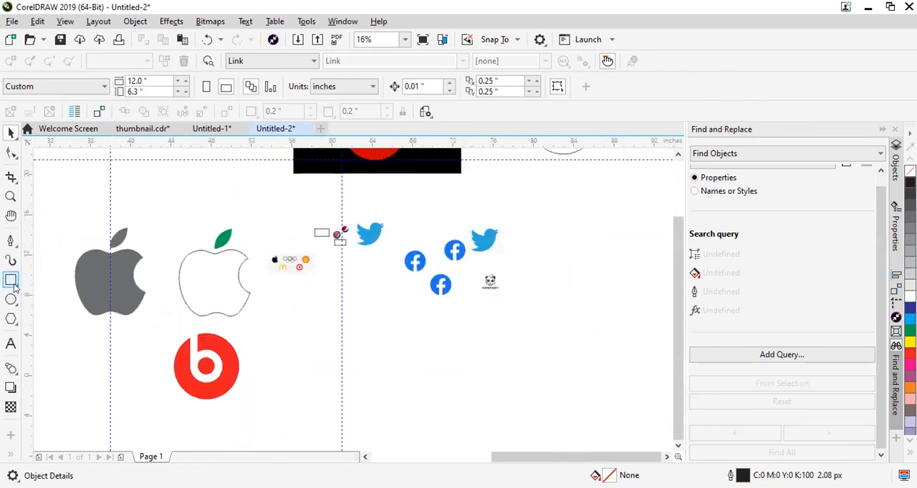
Draw a rectangle about 14.7 by 10.2 inches in the empty area below the logos and fill it with cyan.
{"action": "left_click", "coordinate": [11, 280]}
{"action": "mouse_move", "coordinate": [292, 299]}
{"action": "left_mouse_down"}
{"action": "mouse_move", "coordinate": [492, 419]}
{"action": "mouse_move", "coordinate": [444, 403]}
{"action": "left_mouse_up"}
{"action": "scroll", "coordinate": [354, 364], "scroll_direction": "up", "scroll_amount": 1}
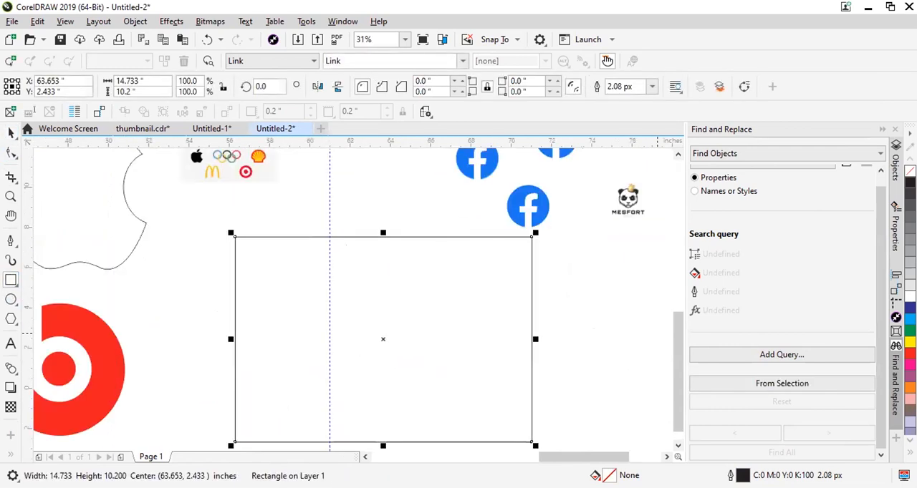
{"action": "left_click", "coordinate": [909, 320]}
{"action": "scroll", "coordinate": [353, 322], "scroll_direction": "up", "scroll_amount": 3}
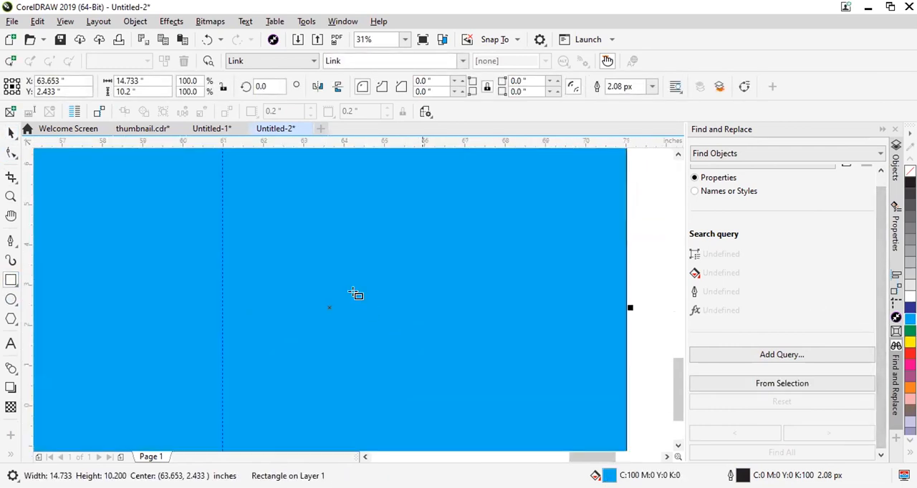
Move the cyan rectangle to about X 66.7 and Y 1.3 inches.
{"action": "scroll", "coordinate": [354, 296], "scroll_direction": "down", "scroll_amount": 3}
{"action": "left_click", "coordinate": [11, 133]}
{"action": "left_click_drag", "start_coordinate": [338, 294], "coordinate": [399, 318]}
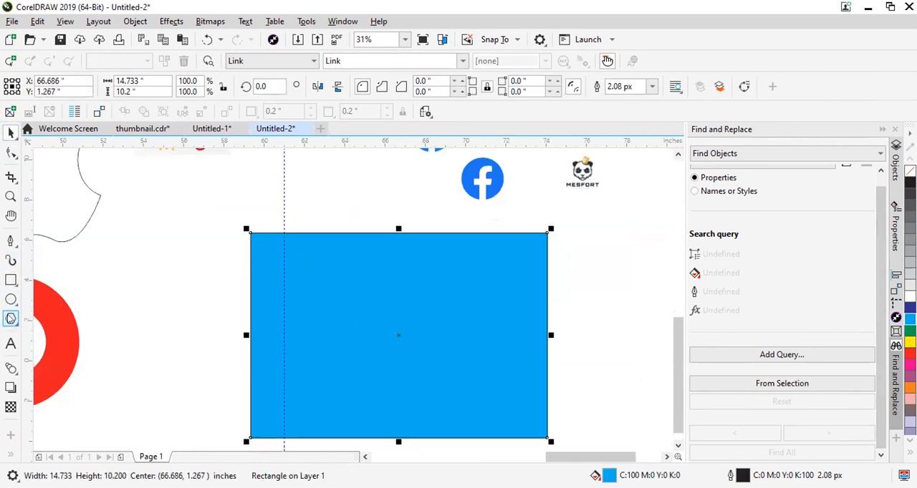
Draw a six-sided polygon about 5.8 by 5.7 inches over the cyan rectangle.
{"action": "left_click", "coordinate": [15, 323]}
{"action": "left_click", "coordinate": [53, 326]}
{"action": "left_click_drag", "start_coordinate": [392, 263], "coordinate": [518, 385]}
{"action": "left_click", "coordinate": [11, 134]}
Move the hexagon across the rectangle's right edge and centre it vertically on the rectangle.
{"action": "scroll", "coordinate": [381, 255], "scroll_direction": "down", "scroll_amount": 2}
{"action": "left_click_drag", "start_coordinate": [430, 290], "coordinate": [472, 294]}
{"action": "left_click", "coordinate": [439, 249], "text": "shift"}
{"action": "left_click", "coordinate": [488, 286]}
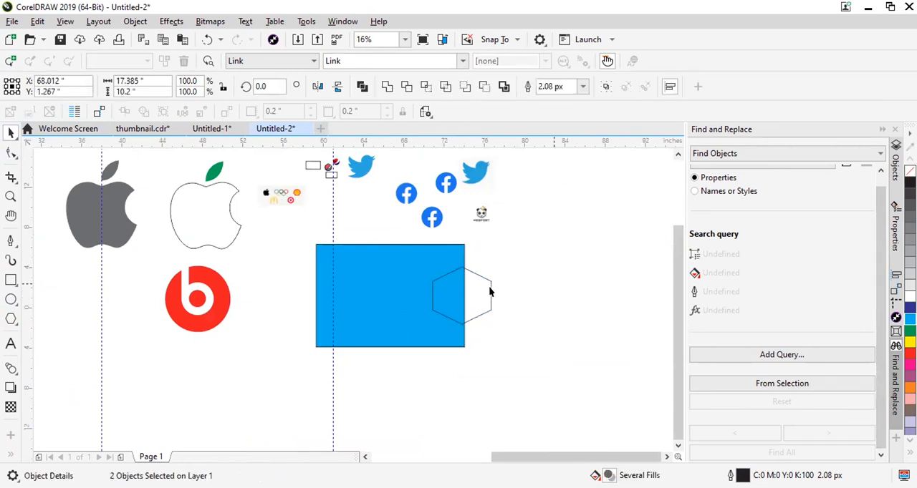
Try moving the hexagon farther over the rectangle, undo the move, and fill the hexagon with yellow.
{"action": "scroll", "coordinate": [461, 285], "scroll_direction": "up", "scroll_amount": 2}
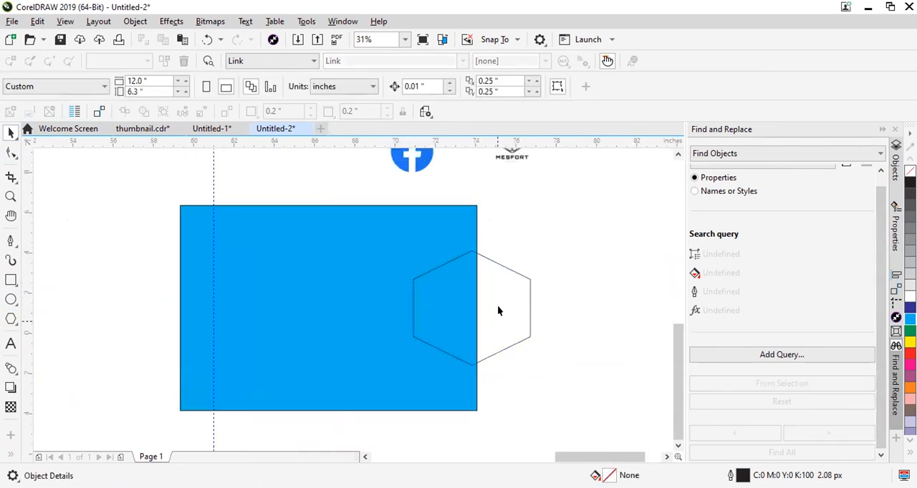
{"action": "left_click", "coordinate": [516, 294]}
{"action": "left_click_drag", "start_coordinate": [531, 289], "coordinate": [467, 282]}
{"action": "key", "text": "ctrl+z"}
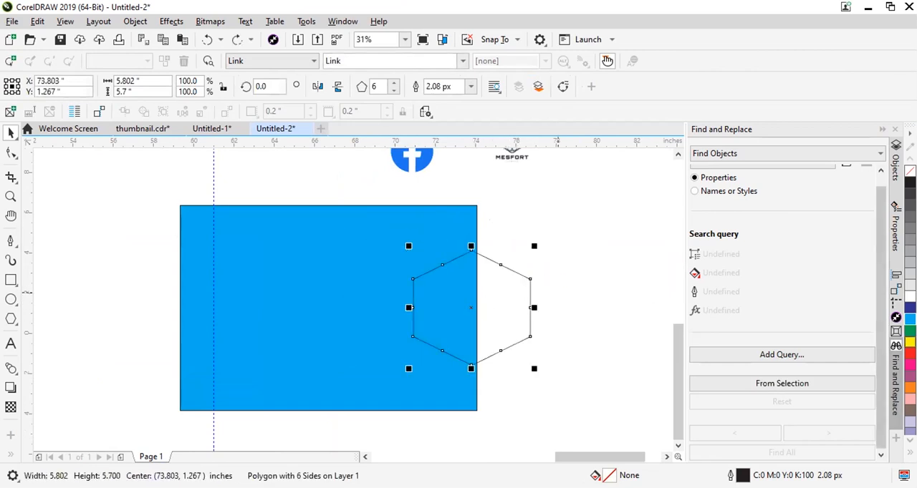
{"action": "left_click", "coordinate": [909, 343]}
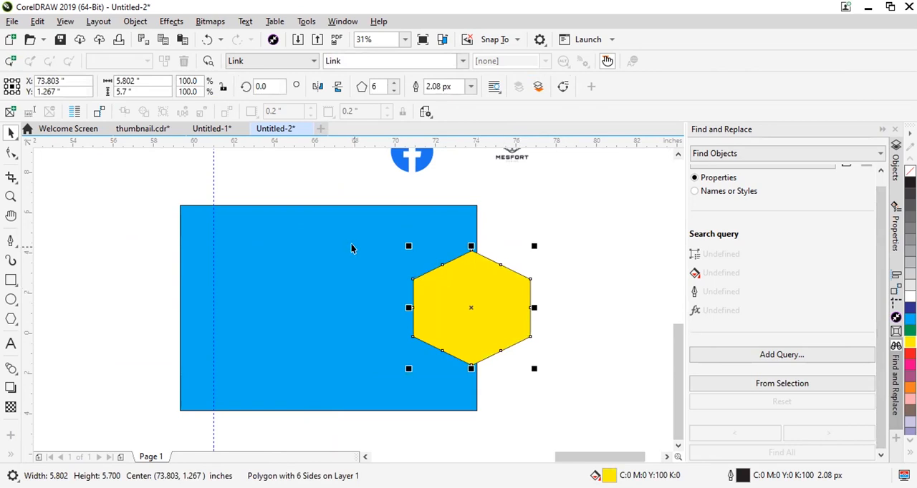
Try welding the yellow hexagon and the cyan rectangle into one shape, and undo the weld.
{"action": "left_click", "coordinate": [378, 245], "text": "shift"}
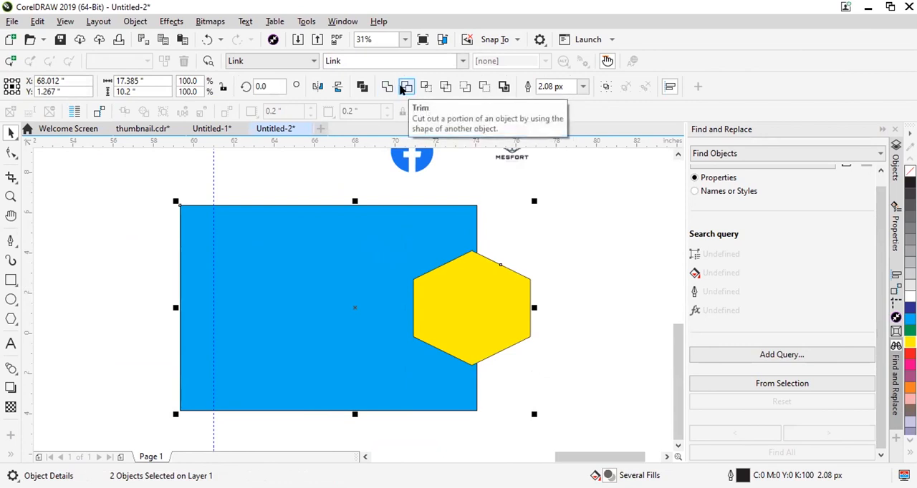
{"action": "left_click", "coordinate": [510, 227]}
{"action": "left_click", "coordinate": [519, 306]}
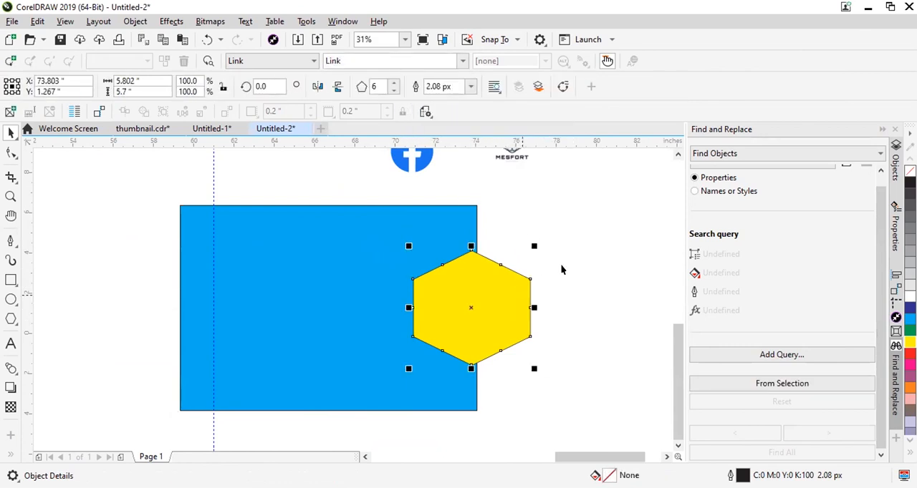
{"action": "left_click", "coordinate": [347, 266], "text": "shift"}
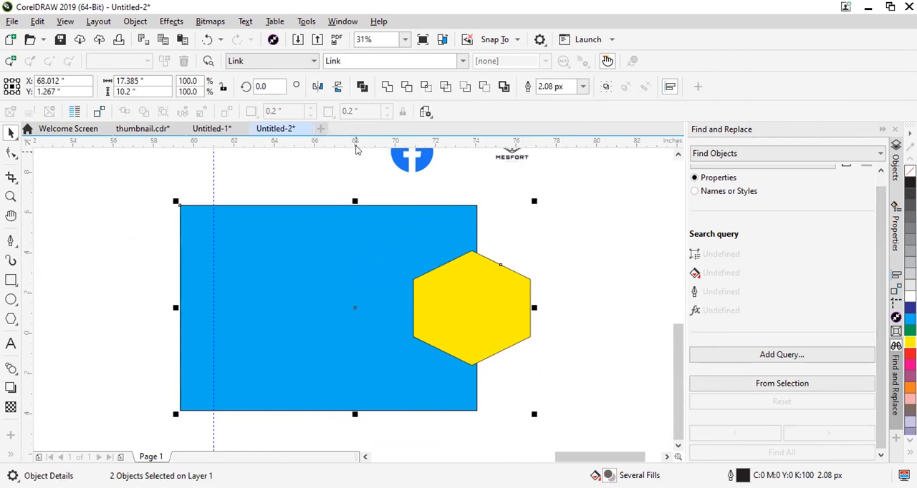
{"action": "left_click", "coordinate": [386, 87]}
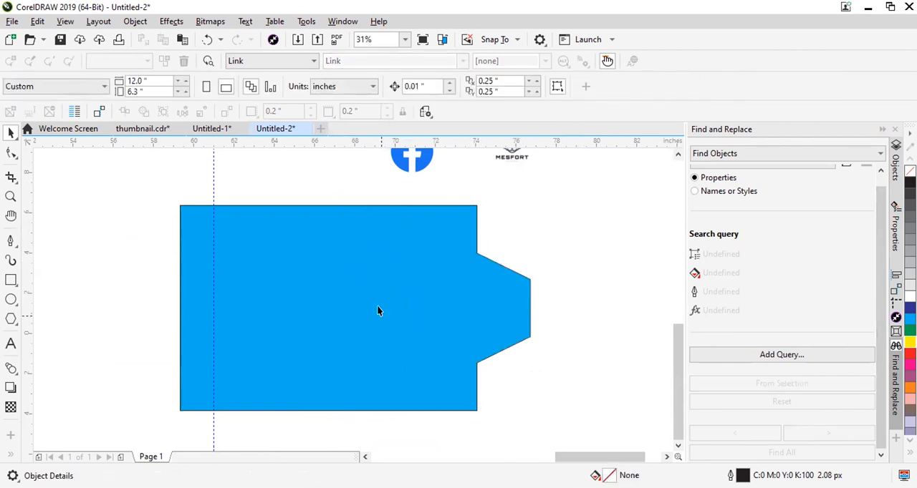
{"action": "key", "text": "ctrl+z"}
Trim the cyan rectangle with the overlapping yellow hexagon and move the hexagon outward to reveal the cut.
{"action": "left_click", "coordinate": [571, 220]}
{"action": "left_click", "coordinate": [489, 286]}
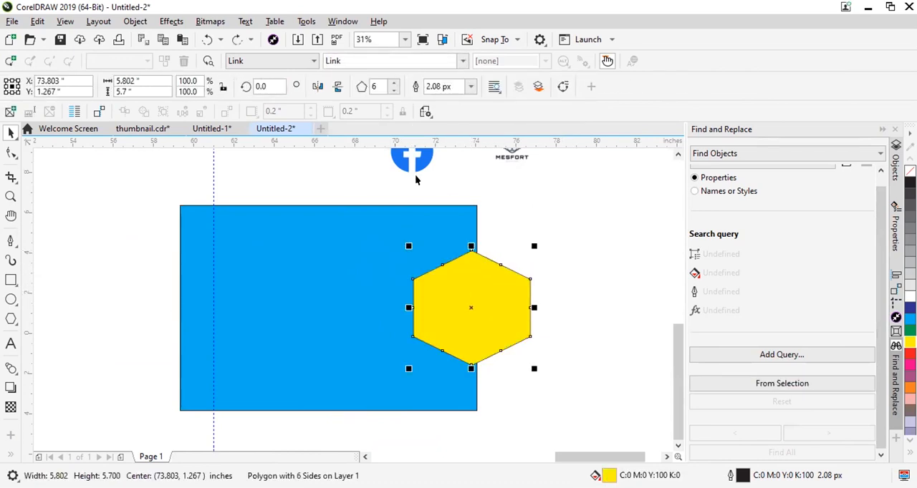
{"action": "left_click", "coordinate": [573, 307]}
{"action": "left_click", "coordinate": [468, 310]}
{"action": "left_click", "coordinate": [389, 208], "text": "shift"}
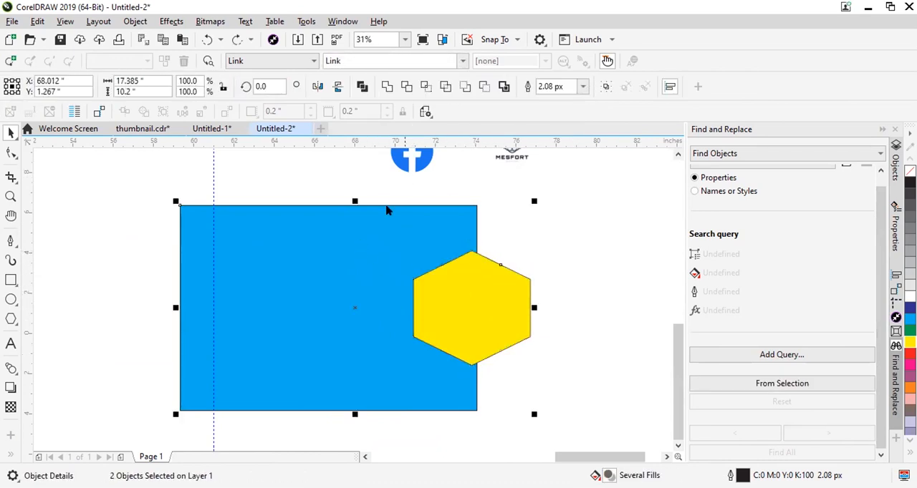
{"action": "left_click", "coordinate": [407, 87]}
{"action": "mouse_move", "coordinate": [458, 302]}
{"action": "left_mouse_down"}
{"action": "mouse_move", "coordinate": [521, 304]}
{"action": "mouse_move", "coordinate": [472, 310]}
{"action": "left_mouse_up"}
{"action": "key", "text": "ctrl+z"}
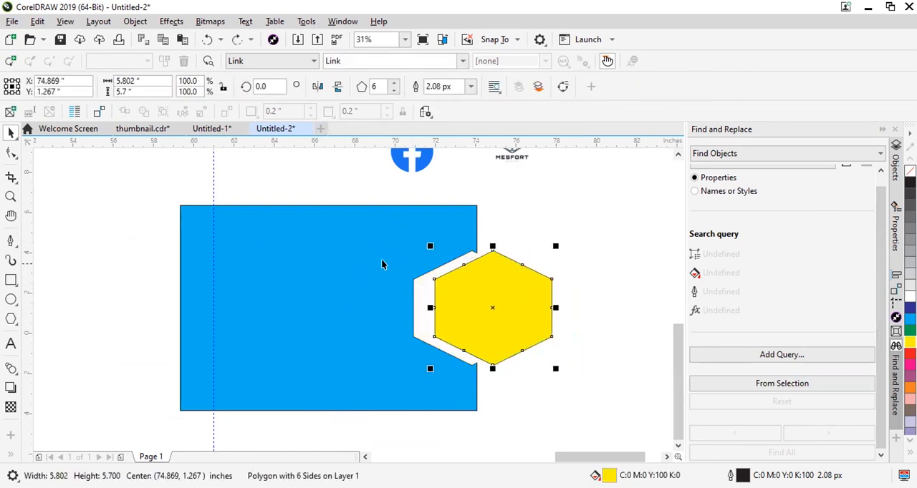
Try moving the trimmed rectangle away from the hexagon, and undo that move and the last hexagon move.
{"action": "left_click", "coordinate": [339, 239]}
{"action": "left_click_drag", "start_coordinate": [340, 239], "coordinate": [173, 226]}
{"action": "key", "text": "ctrl+z"}
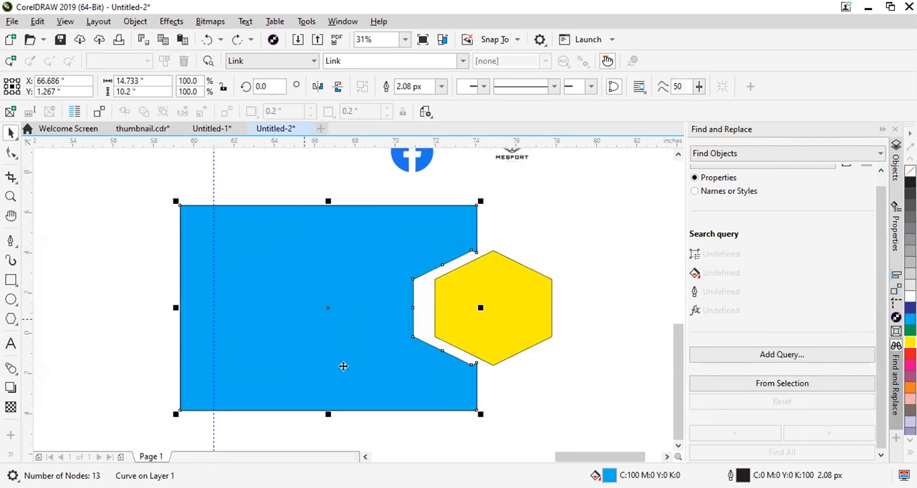
{"action": "key", "text": "ctrl+z"}
{"action": "scroll", "coordinate": [338, 286], "scroll_direction": "down", "scroll_amount": 1}
{"action": "key", "text": "Escape"}
{"action": "scroll", "coordinate": [365, 258], "scroll_direction": "up", "scroll_amount": 1}
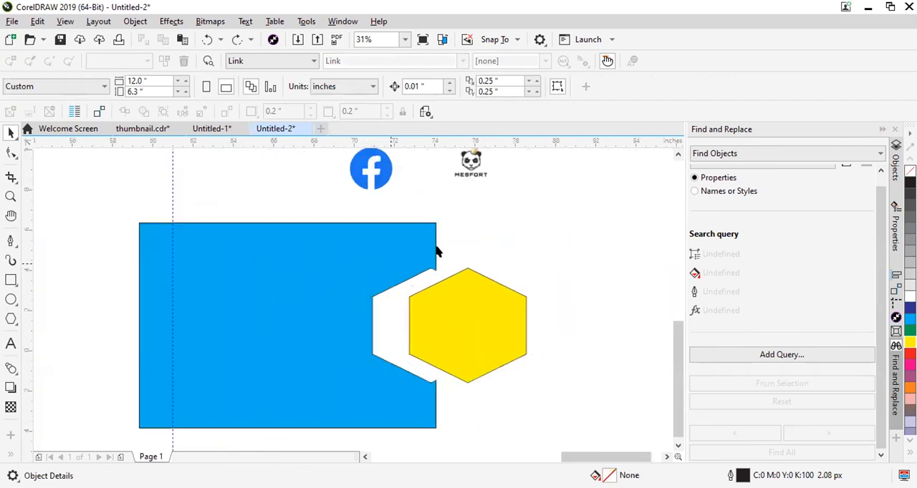
Place two horizontal and two vertical guidelines along the four edges of the cyan rectangle.
{"action": "scroll", "coordinate": [138, 266], "scroll_direction": "down", "scroll_amount": 1}
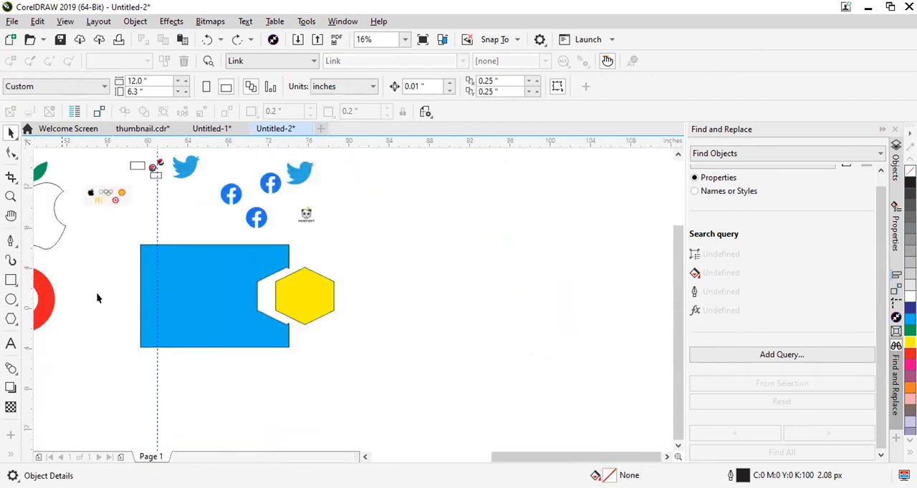
{"action": "scroll", "coordinate": [34, 330], "scroll_direction": "up", "scroll_amount": 1}
{"action": "scroll", "coordinate": [236, 201], "scroll_direction": "down", "scroll_amount": 2}
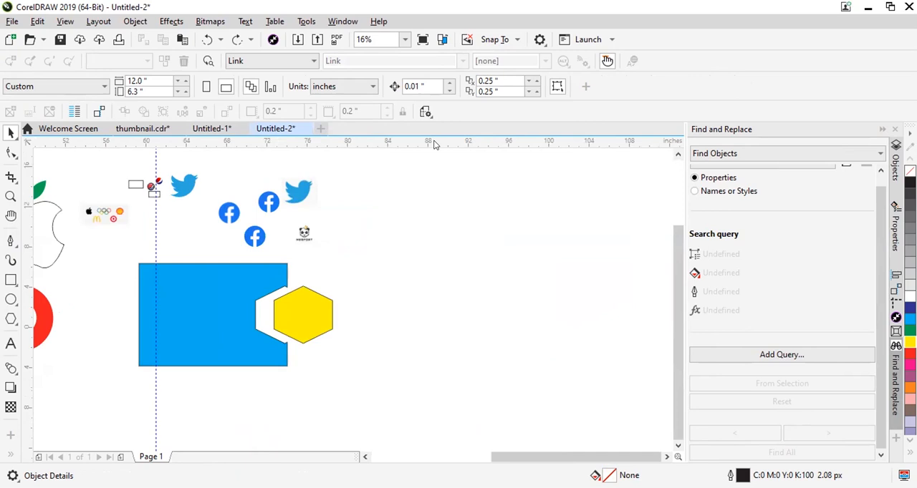
{"action": "left_click_drag", "start_coordinate": [442, 146], "coordinate": [286, 264]}
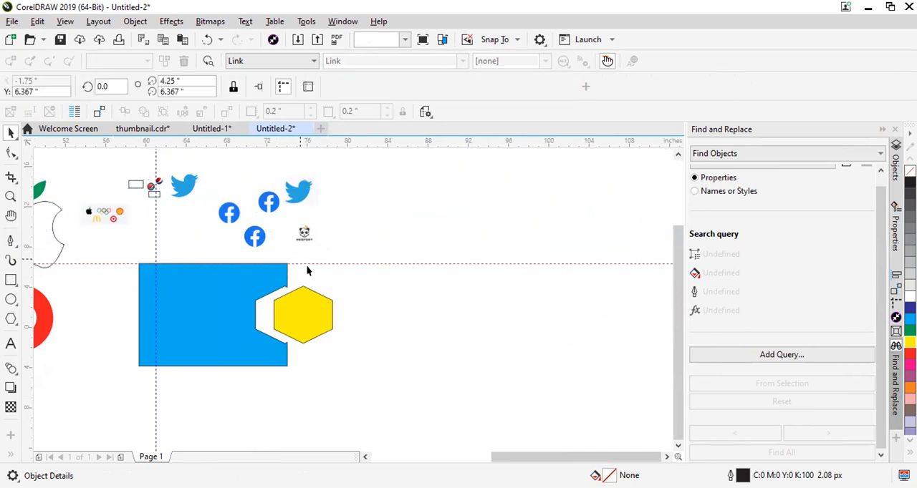
{"action": "left_click_drag", "start_coordinate": [154, 148], "coordinate": [286, 366]}
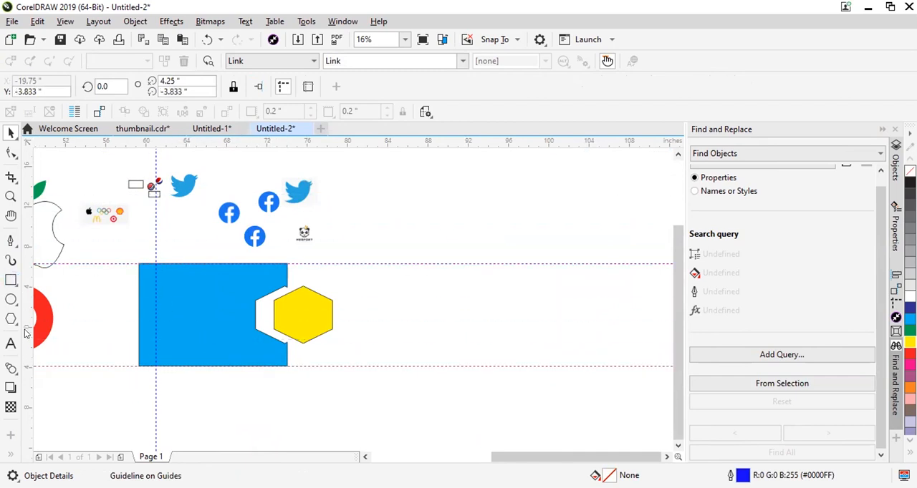
{"action": "left_click_drag", "start_coordinate": [31, 283], "coordinate": [139, 262]}
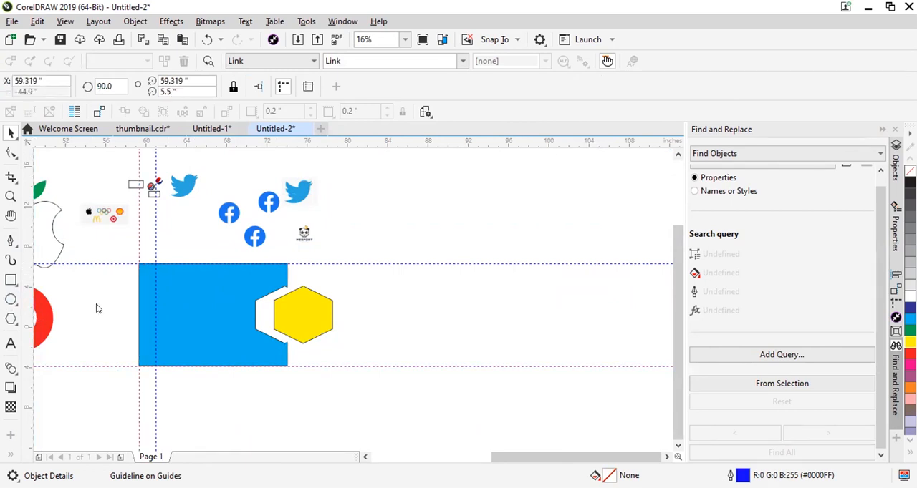
{"action": "left_click_drag", "start_coordinate": [231, 329], "coordinate": [287, 366]}
{"action": "scroll", "coordinate": [272, 339], "scroll_direction": "down", "scroll_amount": 2}
{"action": "scroll", "coordinate": [269, 298], "scroll_direction": "up", "scroll_amount": 3}
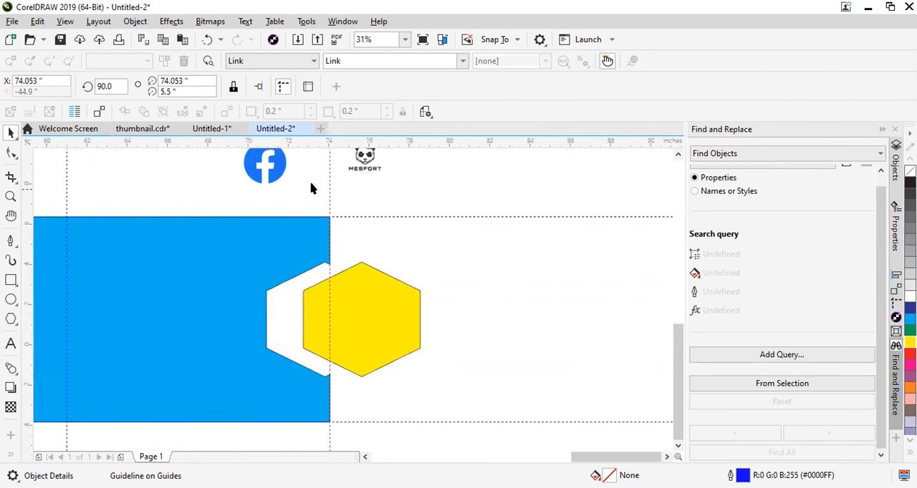
Delete all the horizontal and vertical guidelines from the drawing, including the older vertical one crossing the rectangle.
{"action": "left_click", "coordinate": [396, 215]}
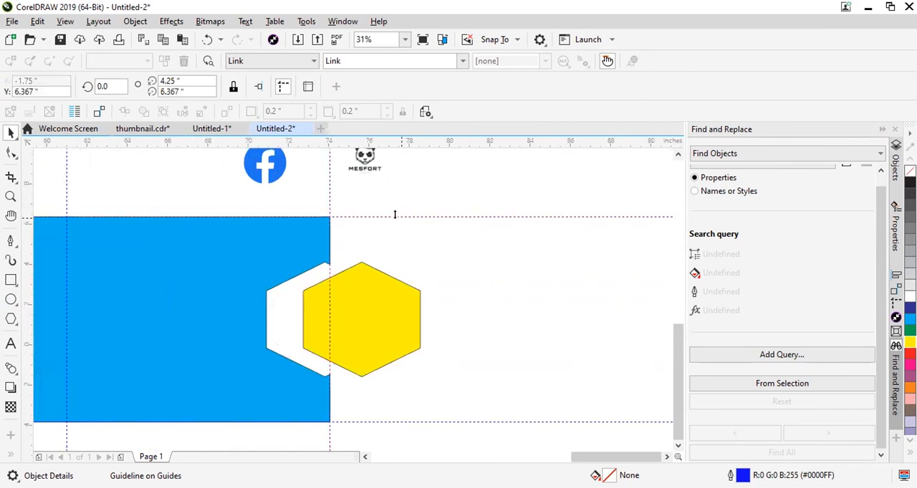
{"action": "left_click", "coordinate": [419, 215]}
{"action": "left_click_drag", "start_coordinate": [352, 217], "coordinate": [348, 188]}
{"action": "key", "text": "Delete"}
{"action": "left_click", "coordinate": [329, 194]}
{"action": "key", "text": "Delete"}
{"action": "left_click", "coordinate": [434, 421]}
{"action": "key", "text": "Delete"}
{"action": "scroll", "coordinate": [288, 298], "scroll_direction": "down", "scroll_amount": 1}
{"action": "left_click", "coordinate": [253, 257]}
{"action": "key", "text": "Delete"}
{"action": "left_click", "coordinate": [237, 265]}
{"action": "key", "text": "Delete"}
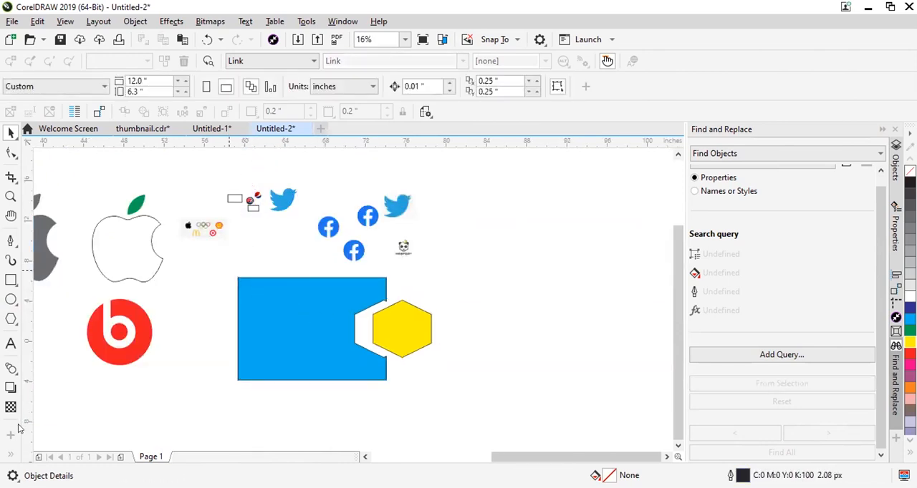
{"action": "left_click", "coordinate": [16, 368]}
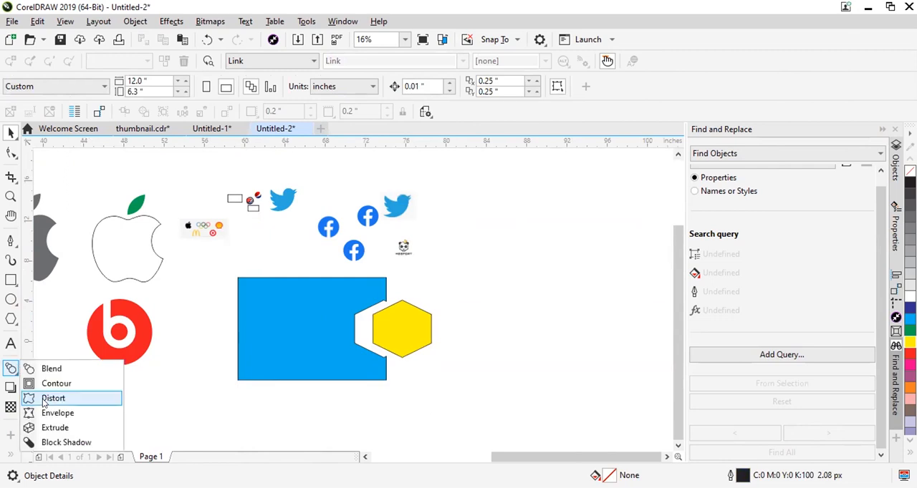
{"action": "left_click", "coordinate": [44, 403]}
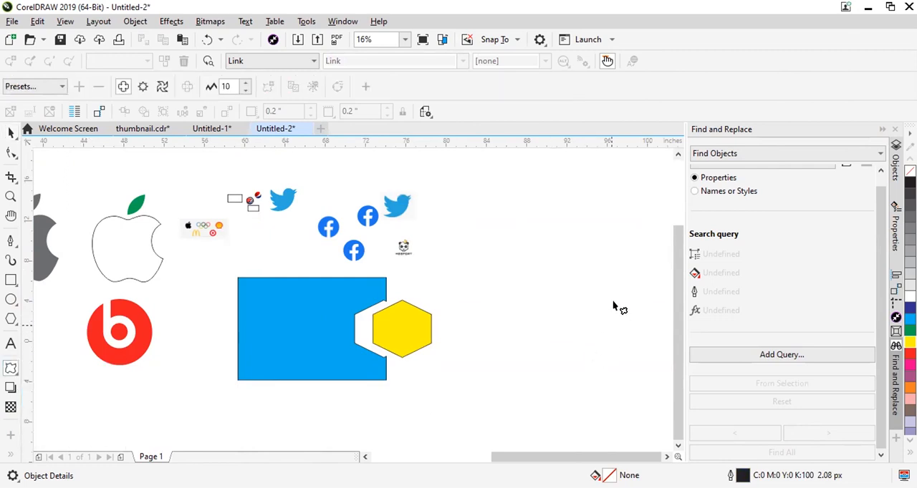
{"action": "left_click", "coordinate": [11, 133]}
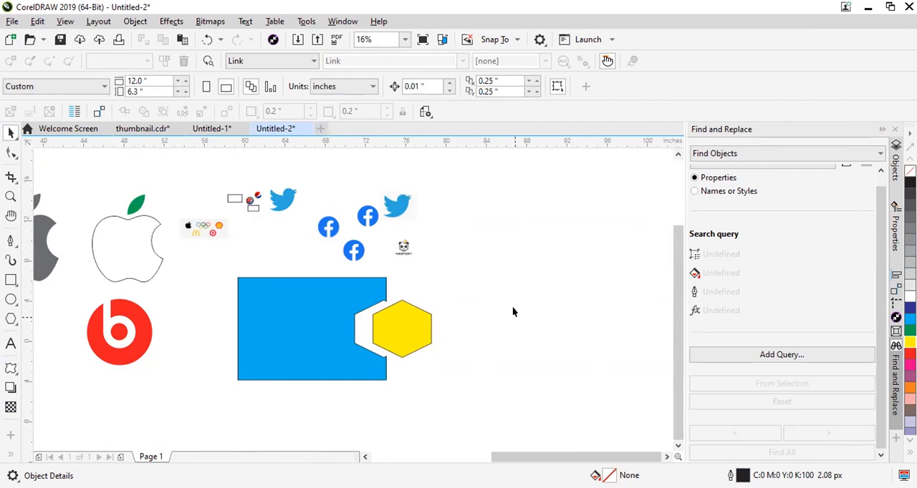
Select the trimmed cyan rectangle and examine the upper corner of its hexagonal notch.
{"action": "left_click", "coordinate": [405, 328]}
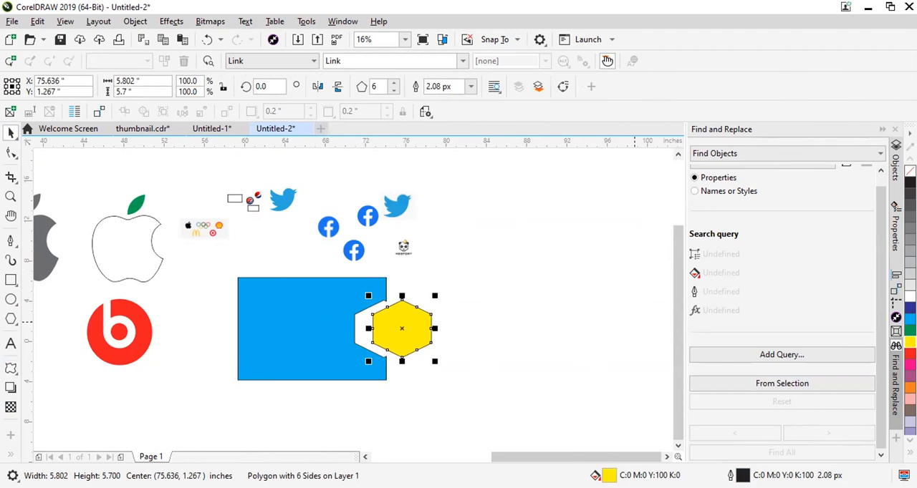
{"action": "scroll", "coordinate": [390, 333], "scroll_direction": "up", "scroll_amount": 3}
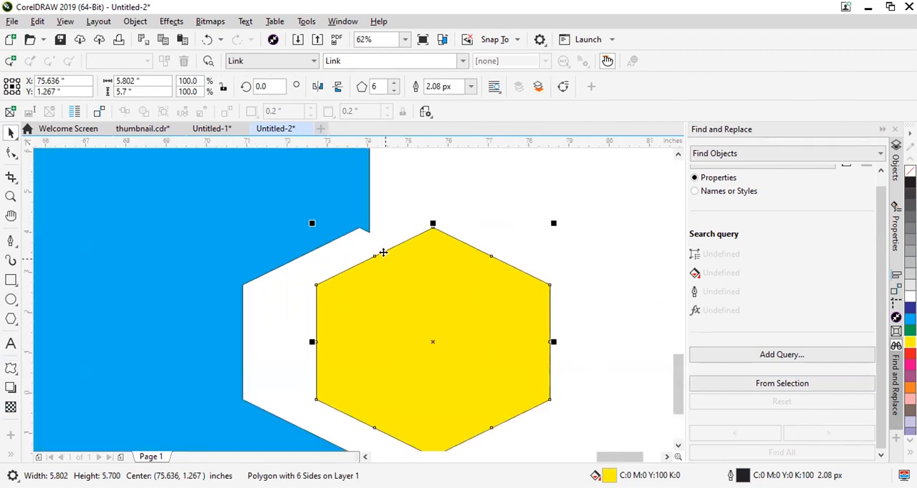
{"action": "scroll", "coordinate": [386, 249], "scroll_direction": "down", "scroll_amount": 2}
{"action": "scroll", "coordinate": [416, 245], "scroll_direction": "up", "scroll_amount": 1}
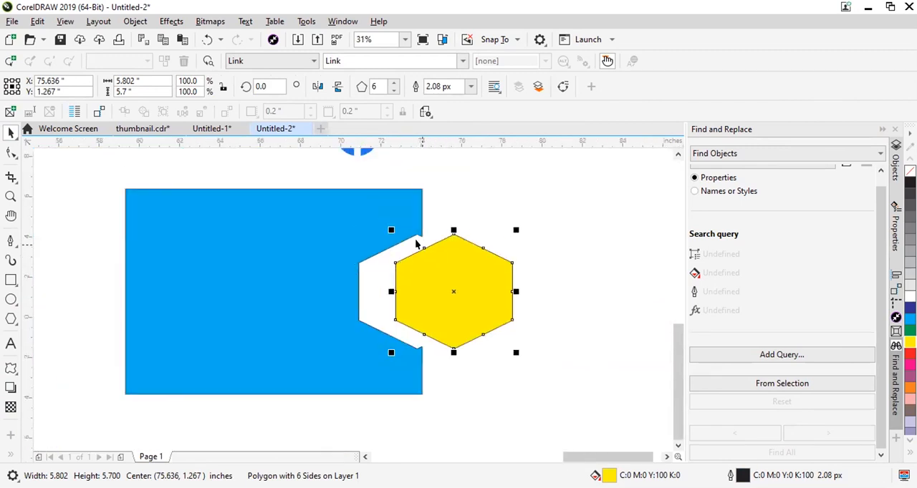
{"action": "scroll", "coordinate": [416, 244], "scroll_direction": "up", "scroll_amount": 1}
{"action": "left_click", "coordinate": [361, 204]}
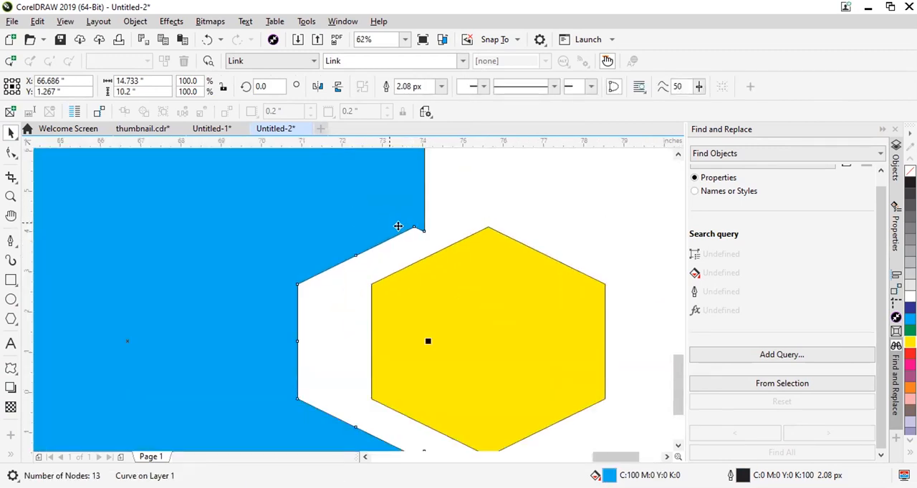